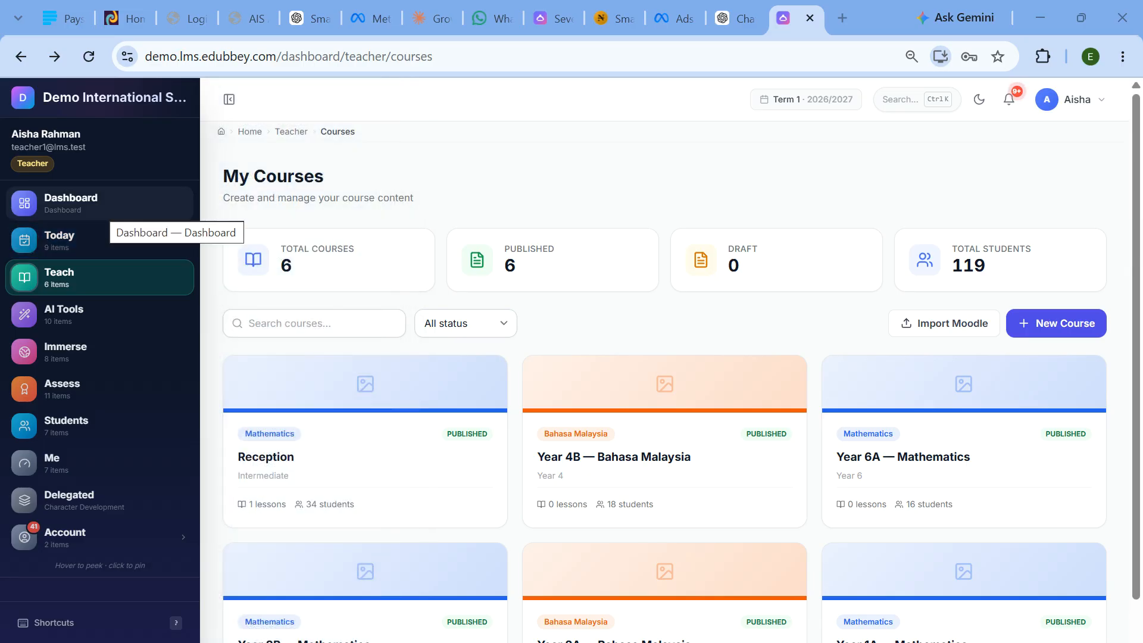
- Pin My Courses, Generate with AI and Scheme of Work to the sidebar's pinned section
mouse_move(81, 283)
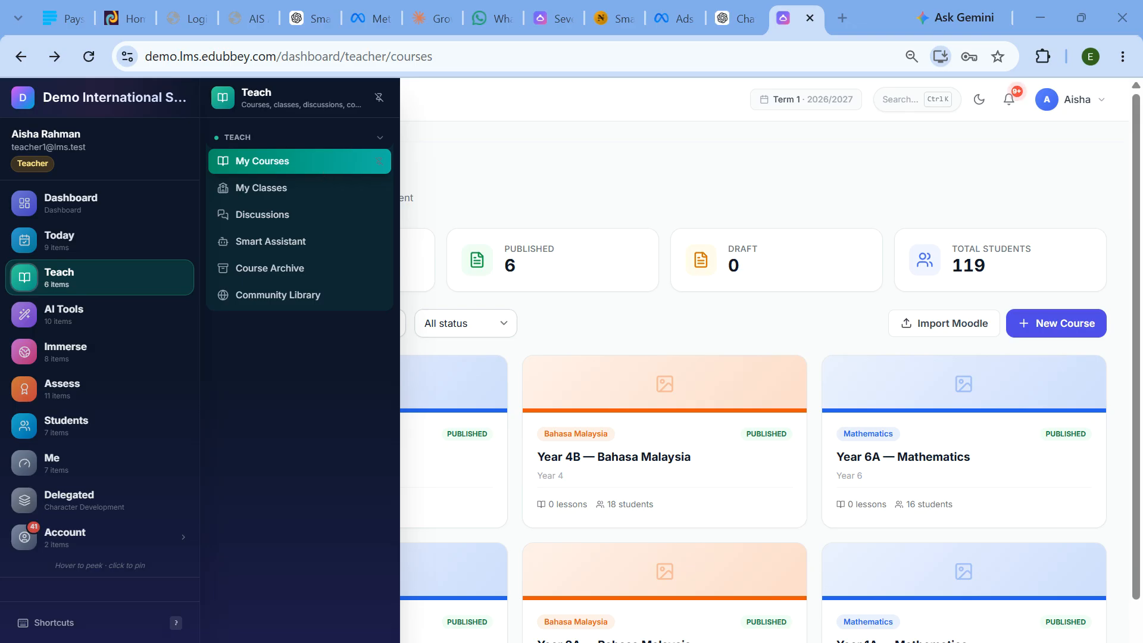
click(375, 160)
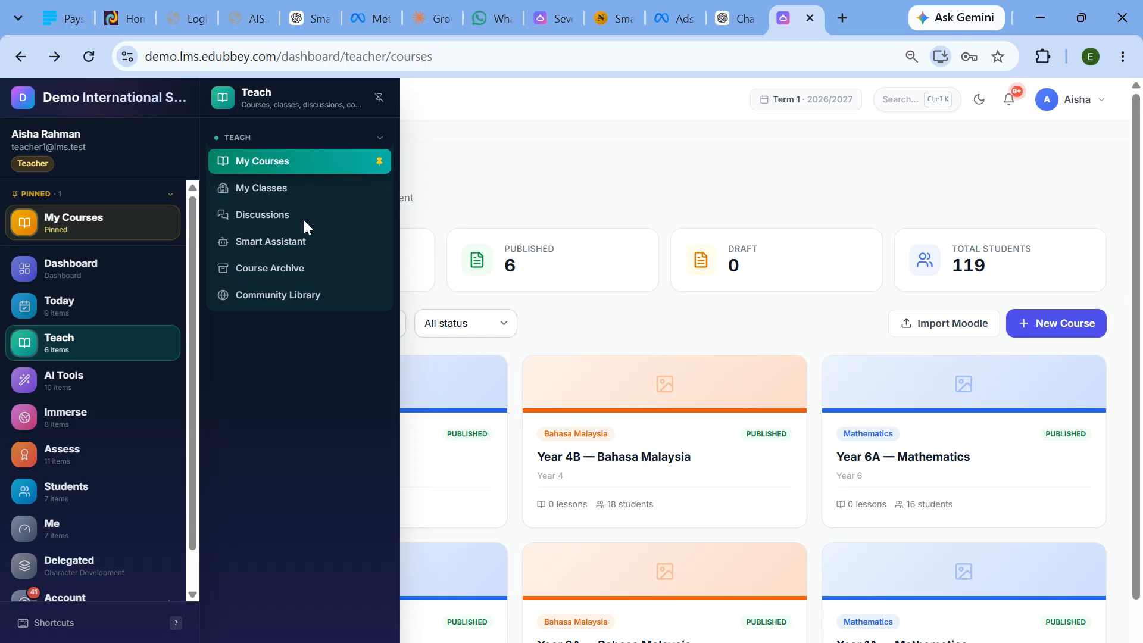
mouse_move(77, 378)
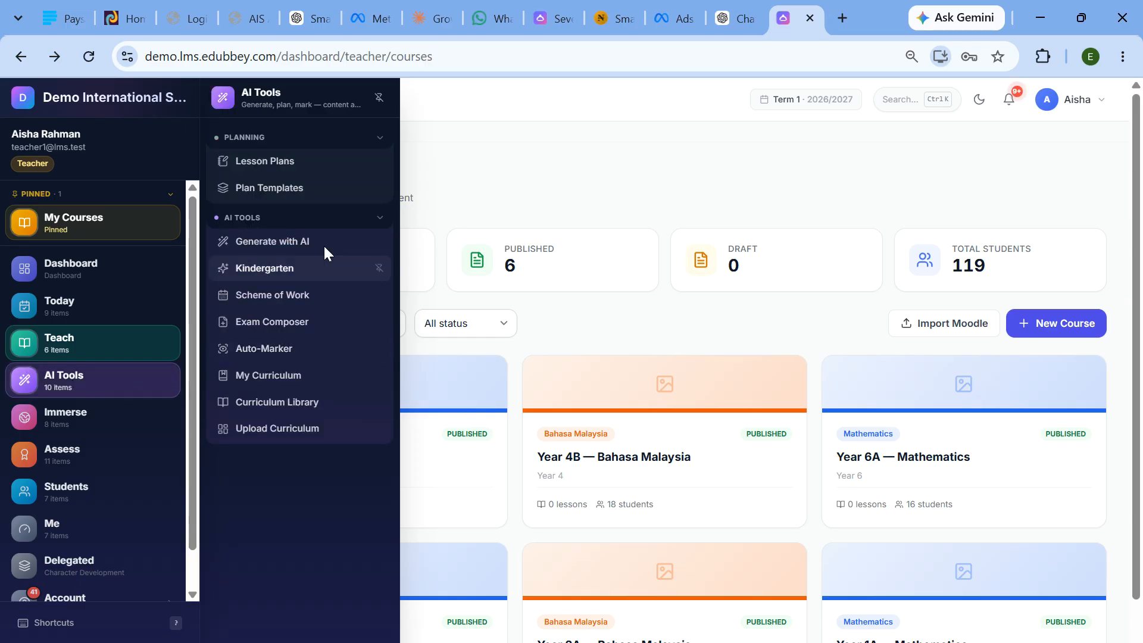
click(379, 241)
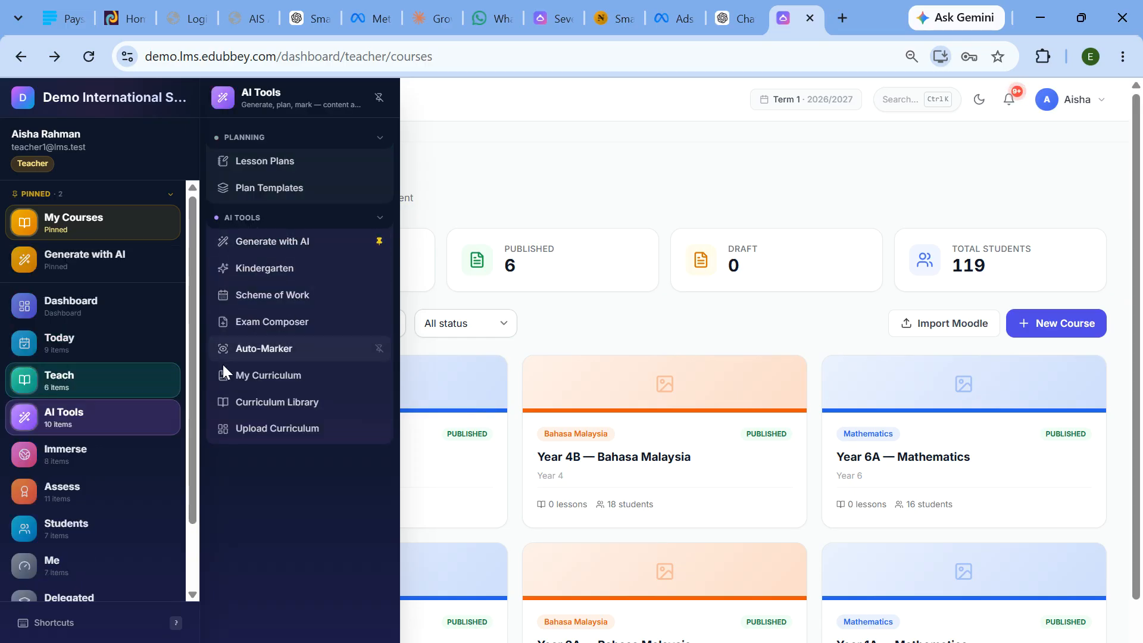
mouse_move(91, 376)
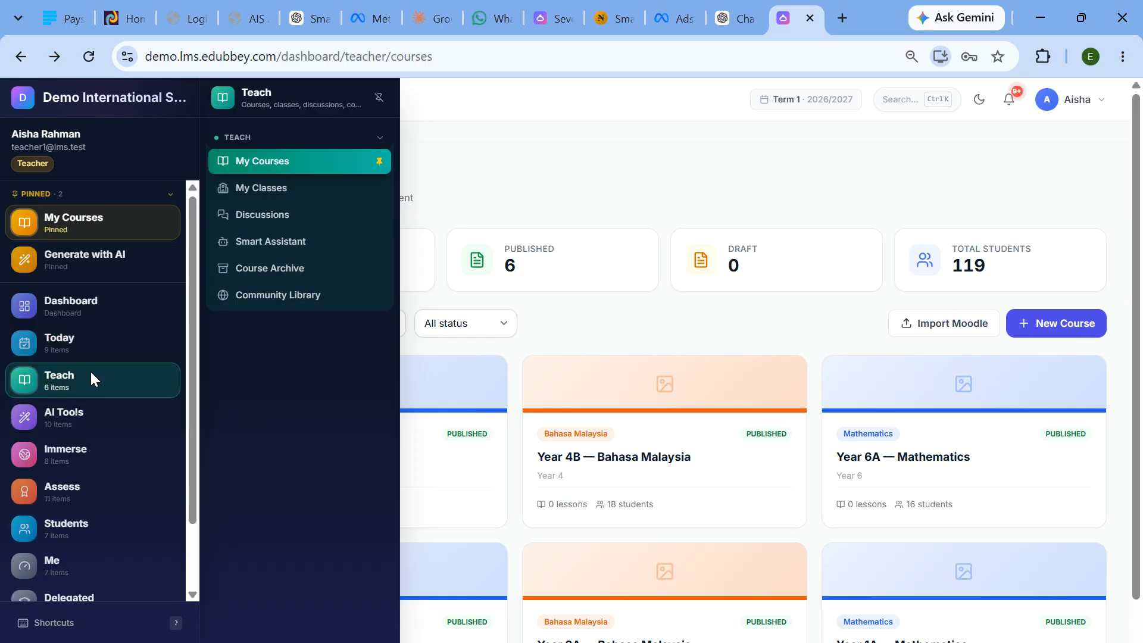
mouse_move(102, 411)
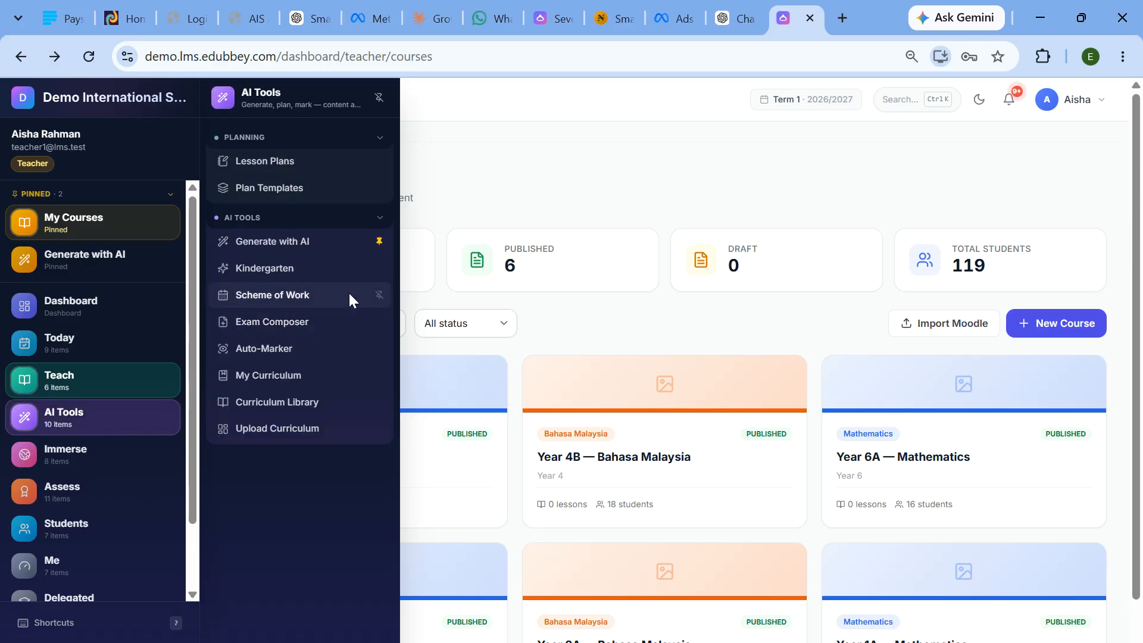
click(379, 295)
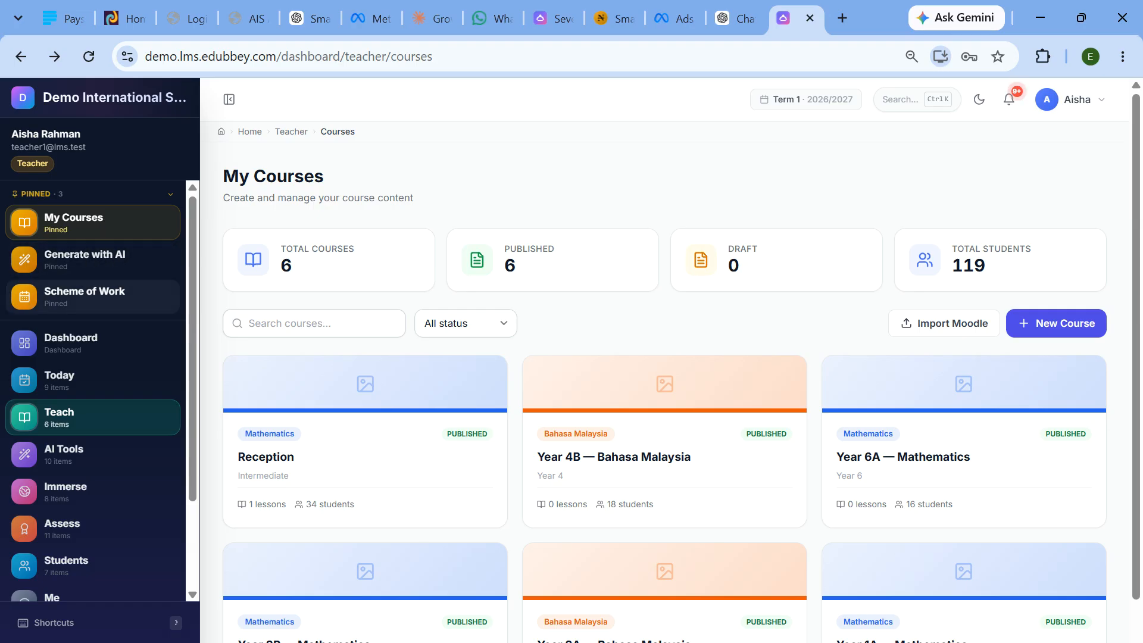
- Pin the Interventions page from the Students group to the sidebar's pinned section
click(119, 387)
scroll(113, 411, down, 2)
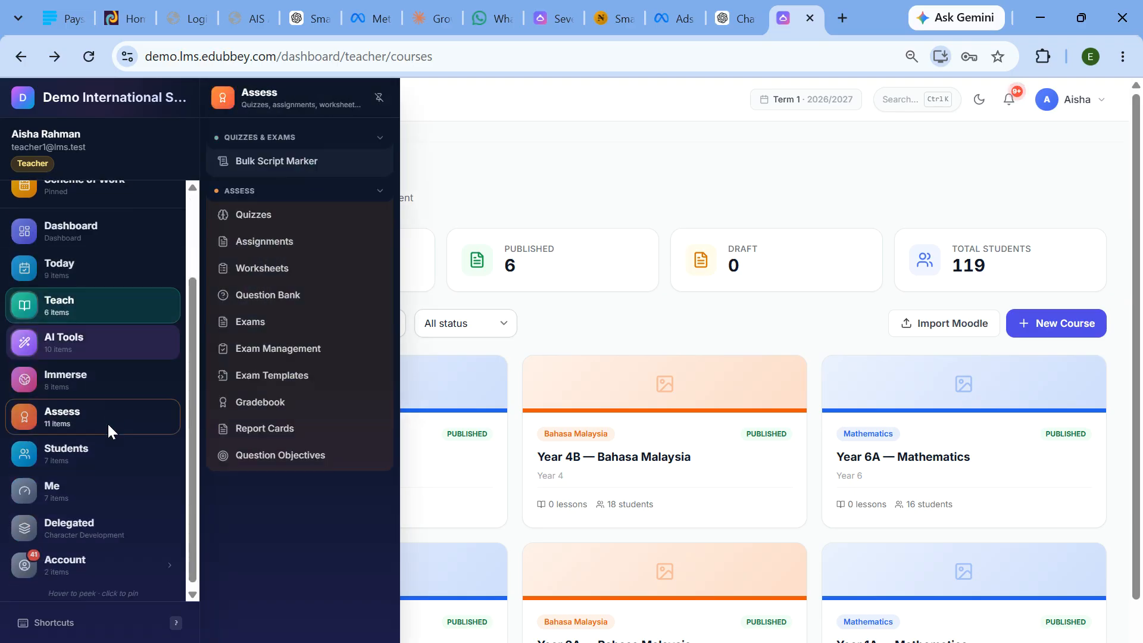
mouse_move(107, 449)
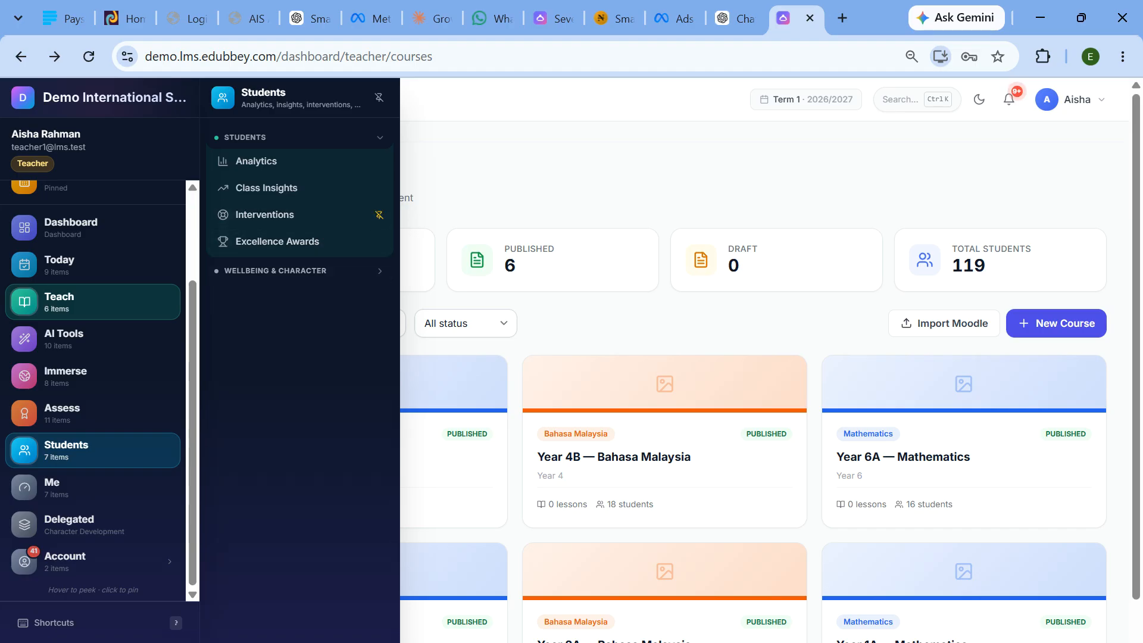
click(378, 214)
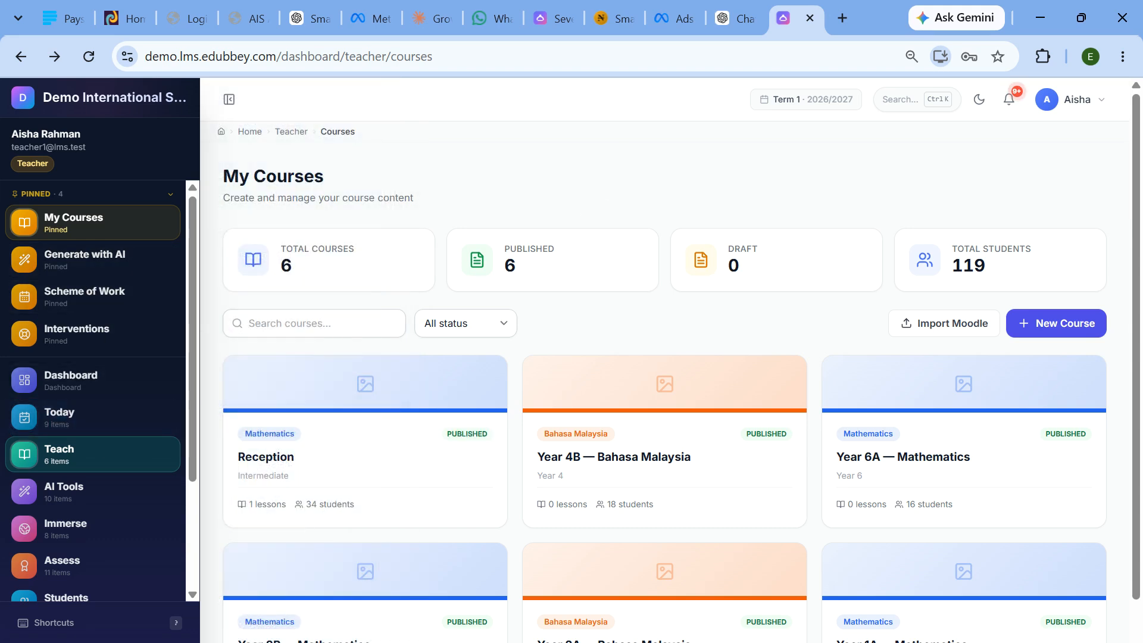
- Open the Year 6A — Mathematics course from the course list
scroll(393, 364, down, 1)
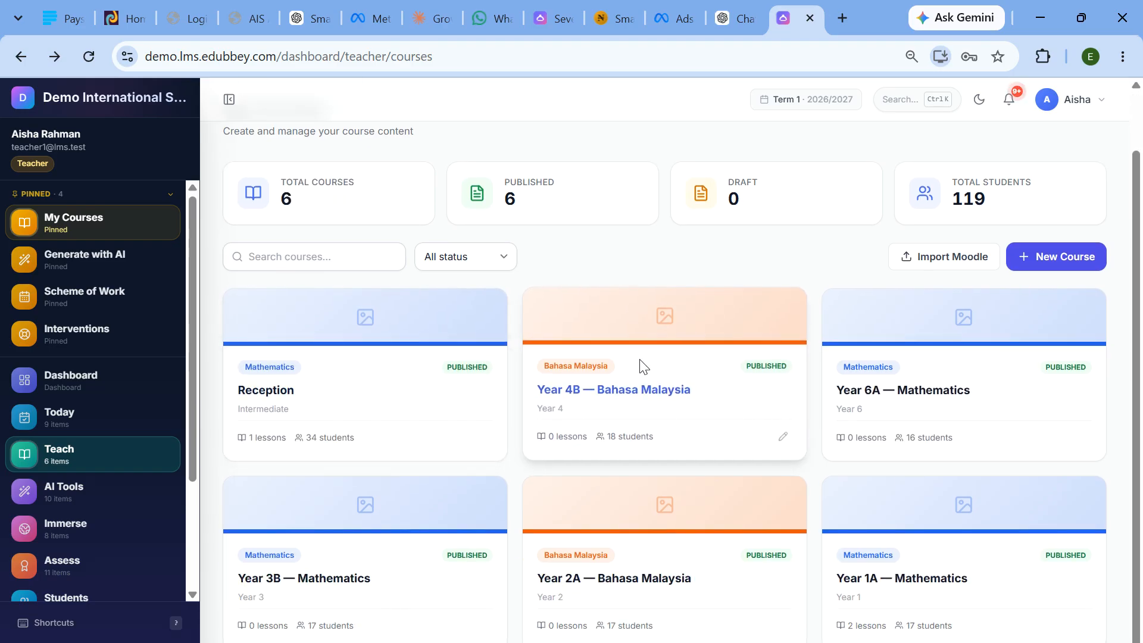
scroll(634, 385, up, 1)
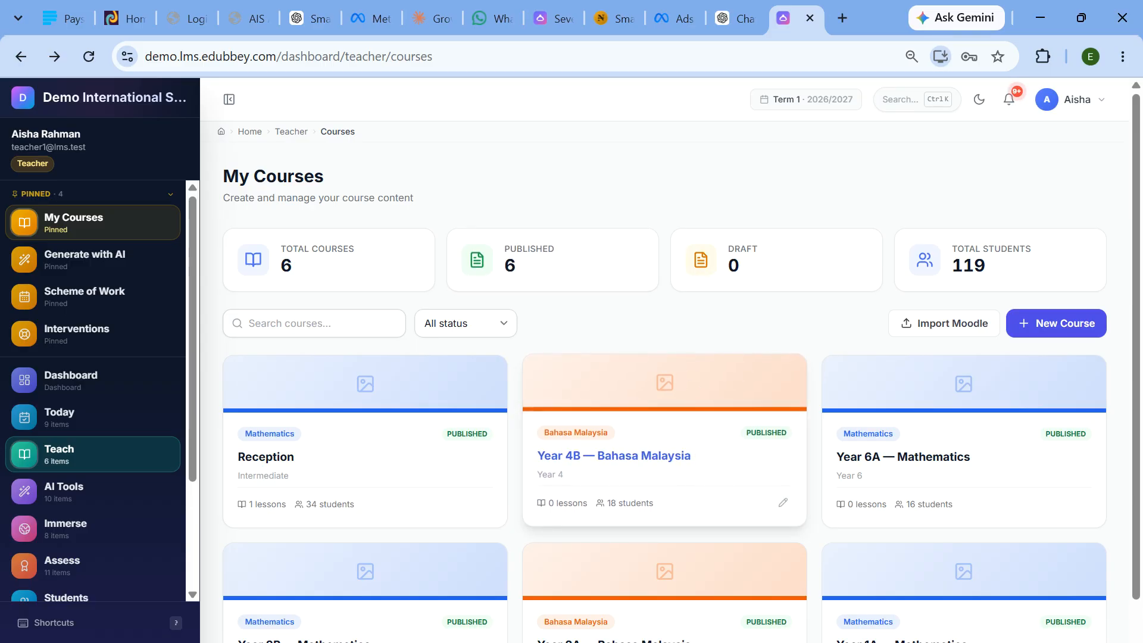
scroll(802, 412, down, 1)
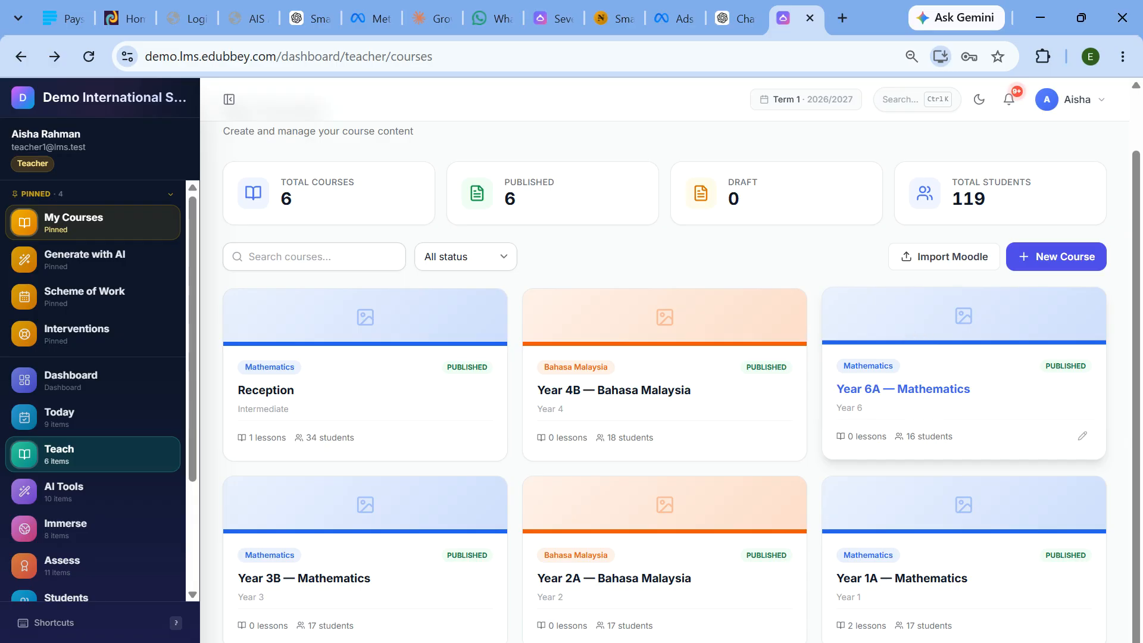
click(963, 316)
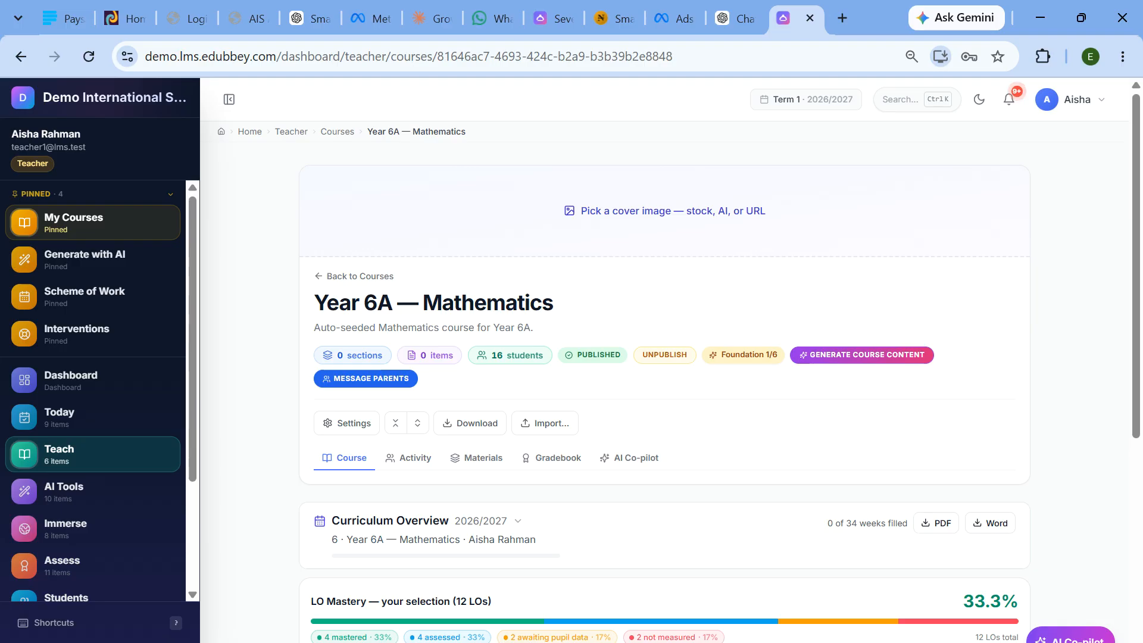
- Open the cover image picker for the Year 6A — Mathematics course
scroll(613, 331, down, 6)
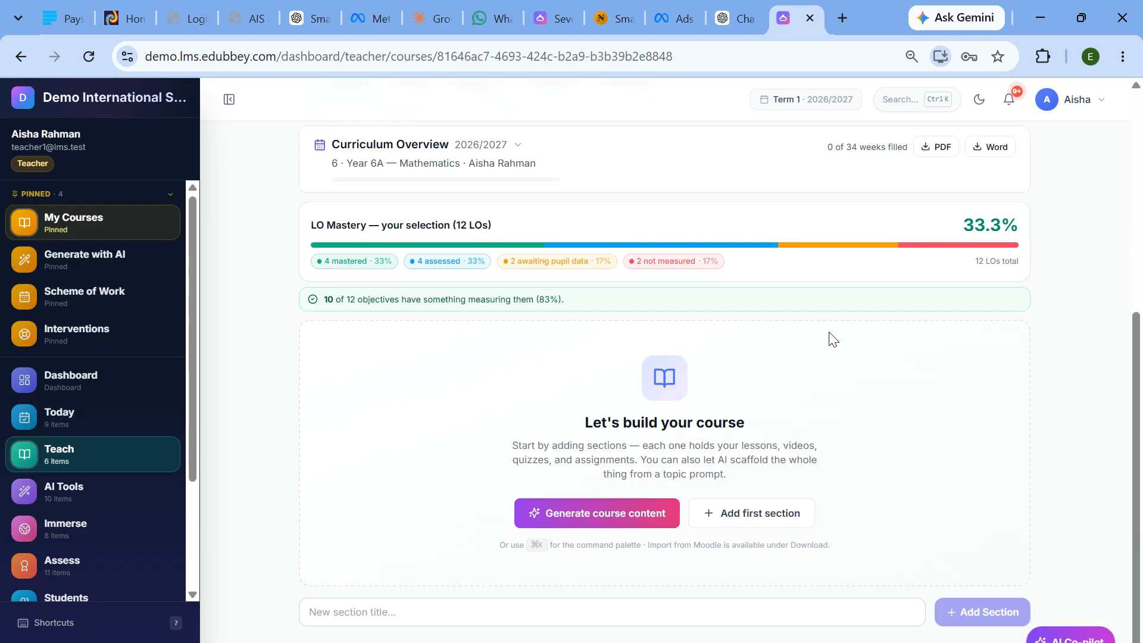
scroll(671, 308, up, 6)
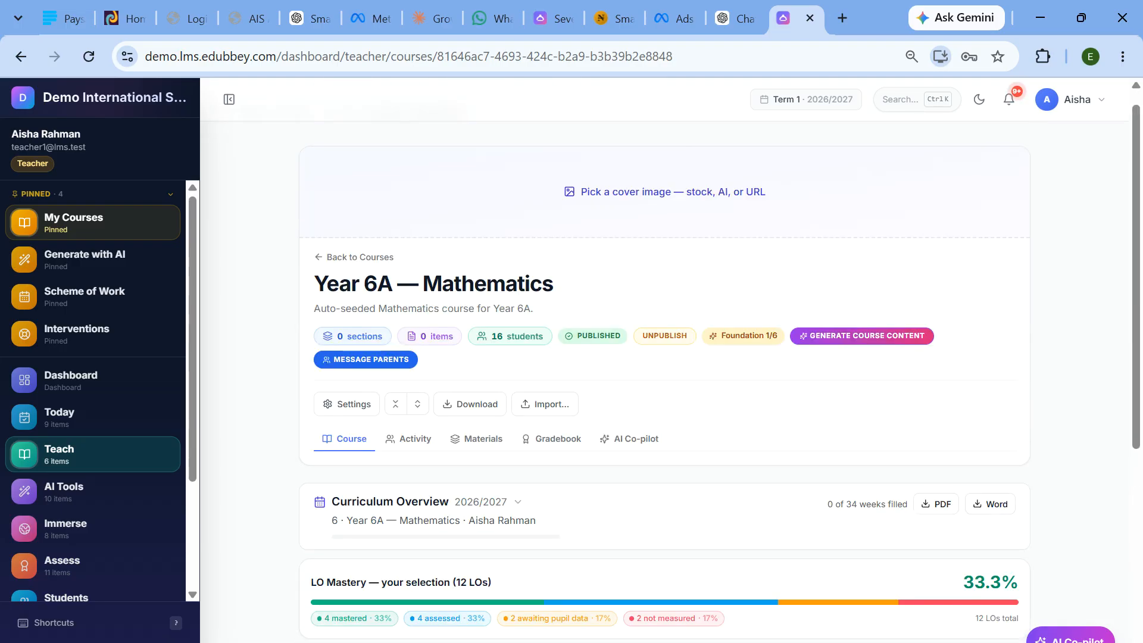
click(655, 191)
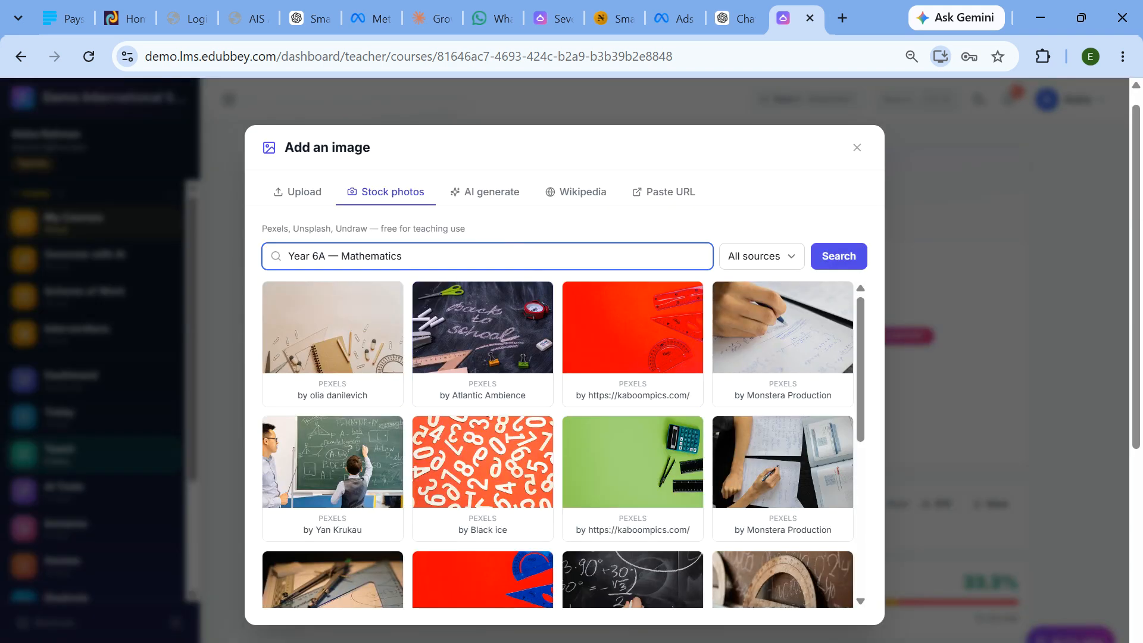
- Shorten the stock photo search text to Mathematics and run the search
key(BackSpace)
key(BackSpace)
key(BackSpace)
key(BackSpace)
key(BackSpace)
key(BackSpace)
key(BackSpace)
key(BackSpace)
key(BackSpace)
key(BackSpace)
key(Return)
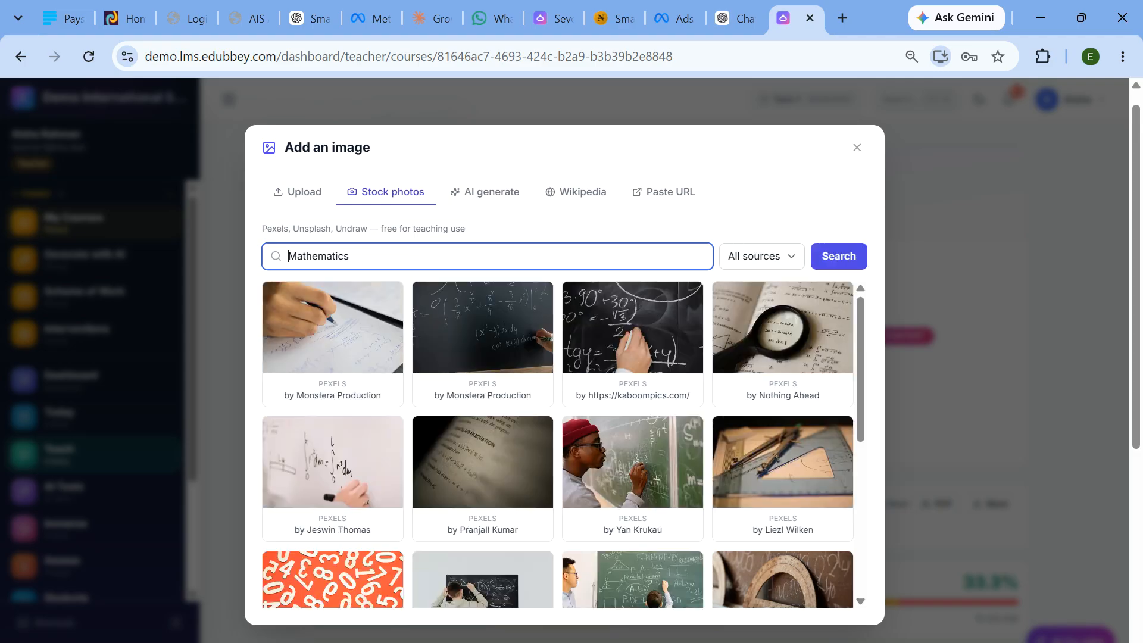
click(291, 194)
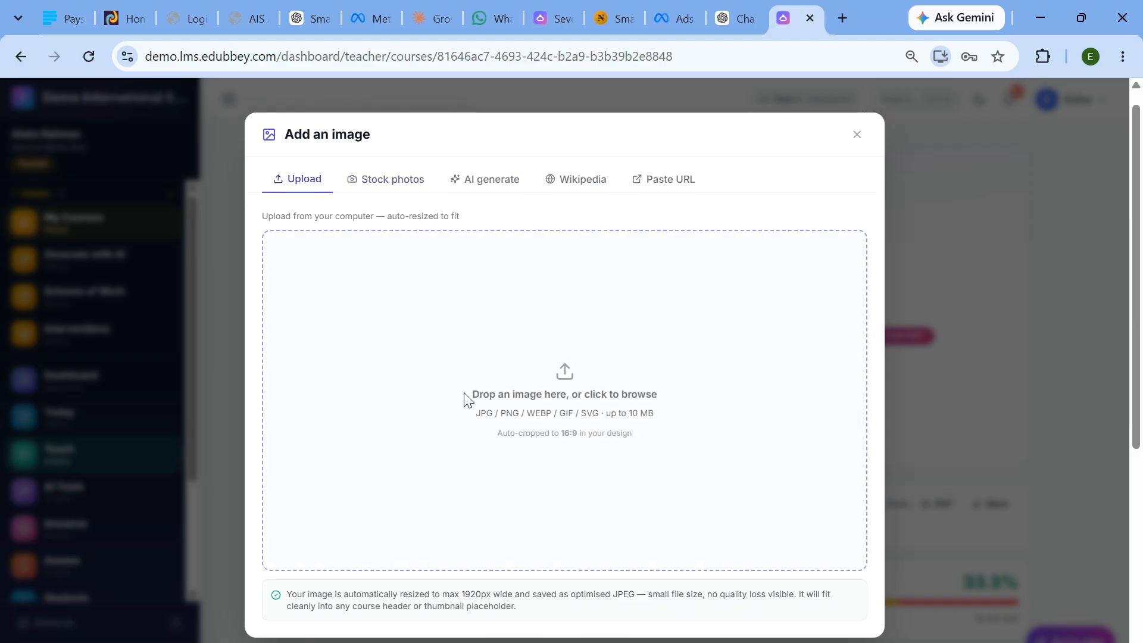
click(541, 409)
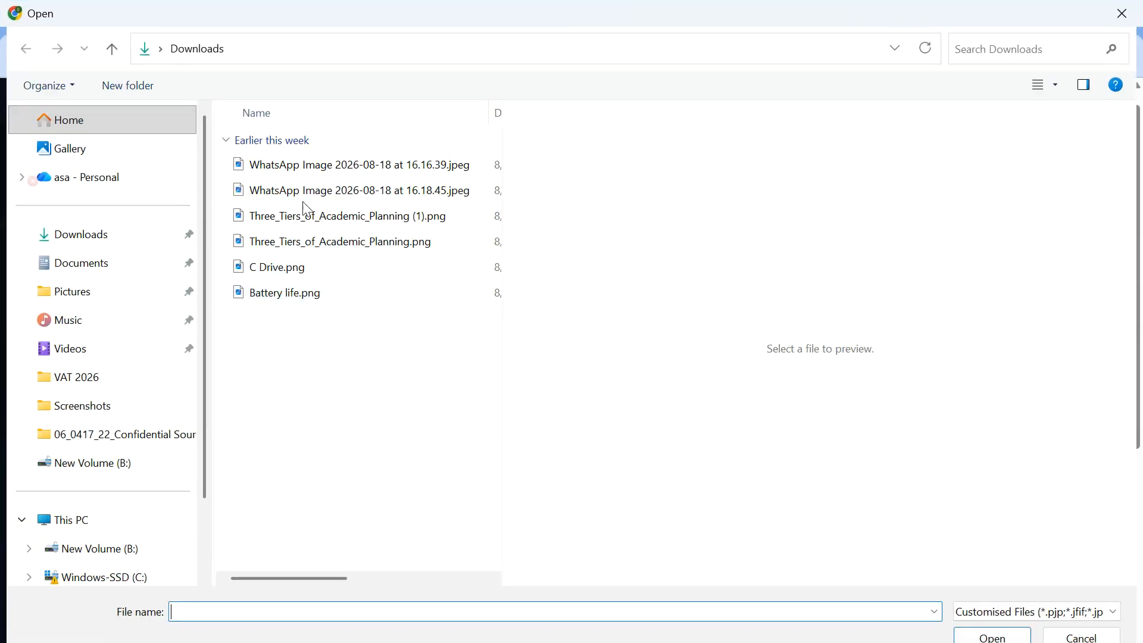
click(1122, 13)
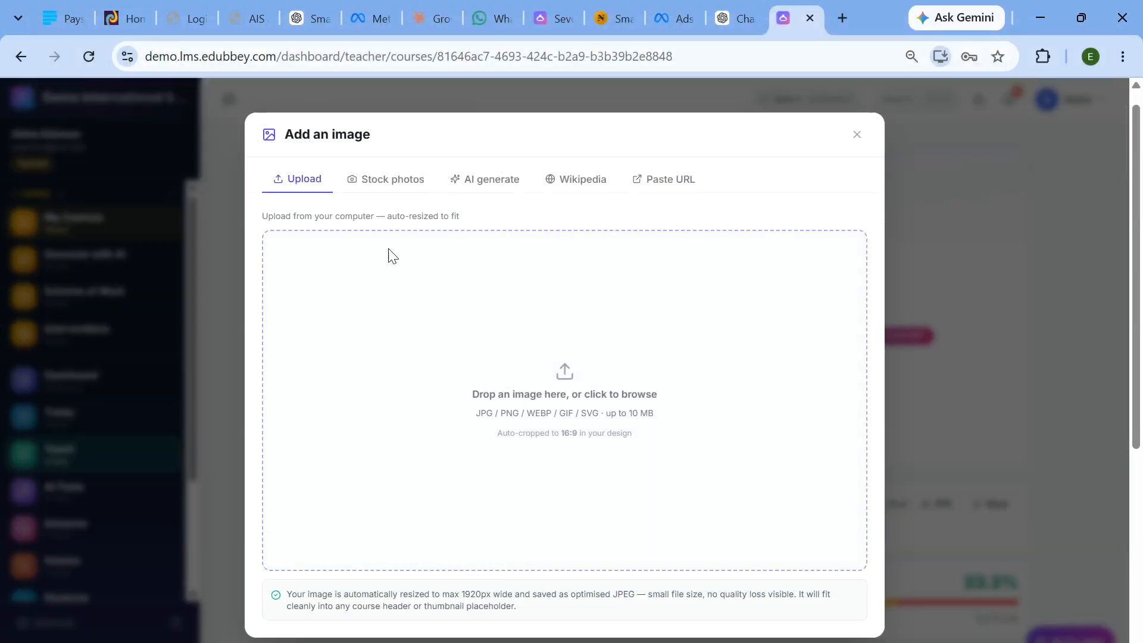
- Set the stock photo of a man and a boy writing on a green chalkboard as the course cover
click(354, 181)
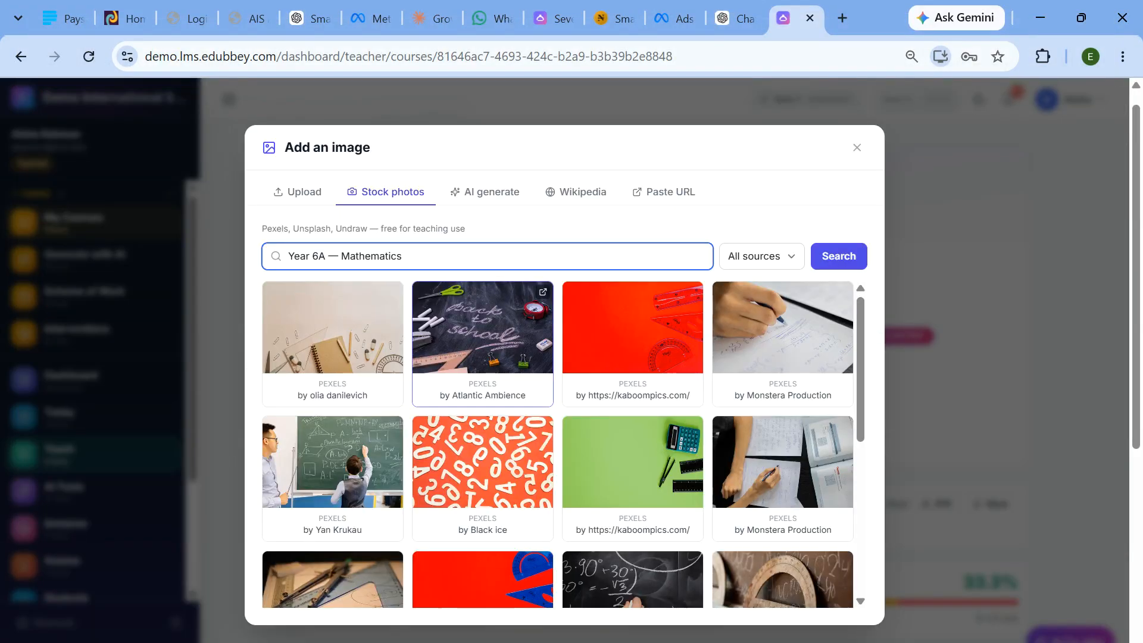
click(328, 449)
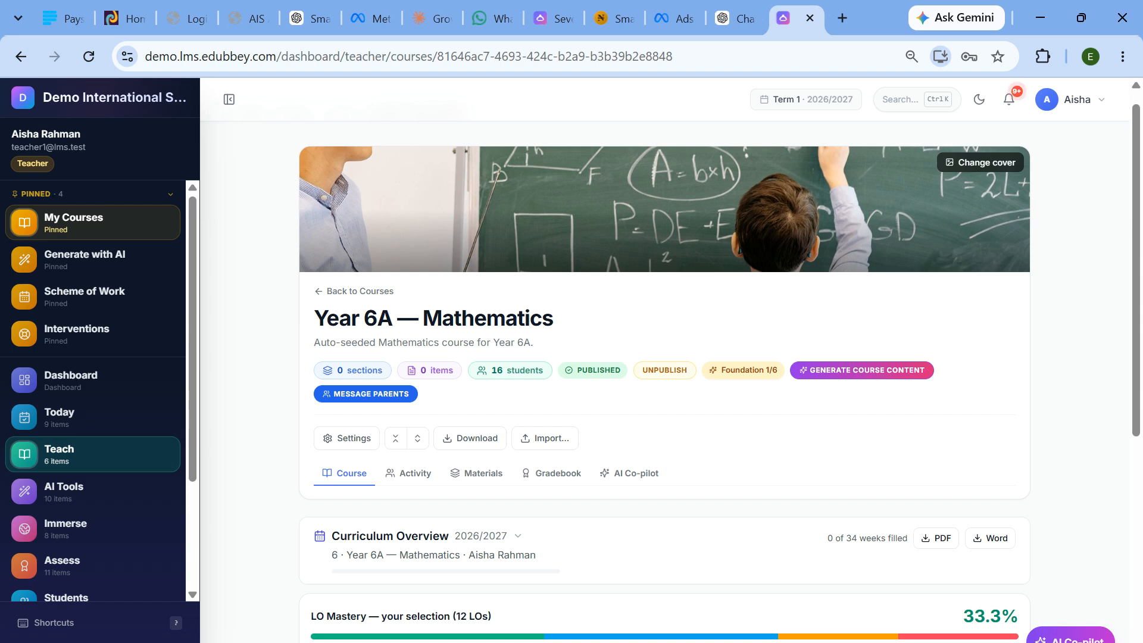
- Open the Curriculum Library and expand the Cambridge IGCSE board
mouse_move(47, 505)
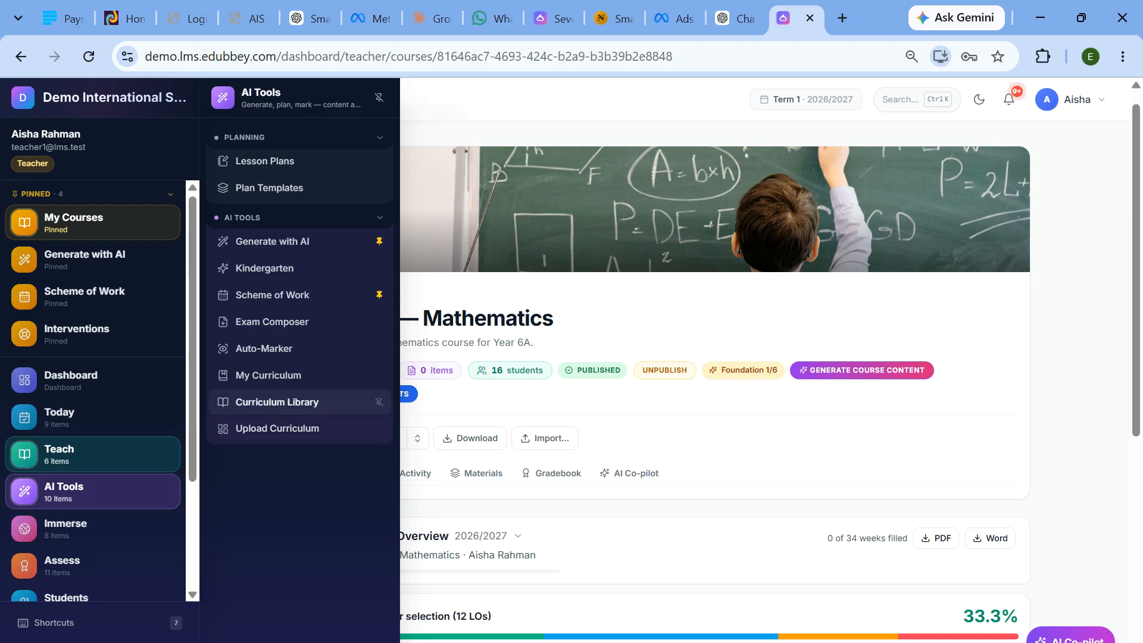
click(299, 406)
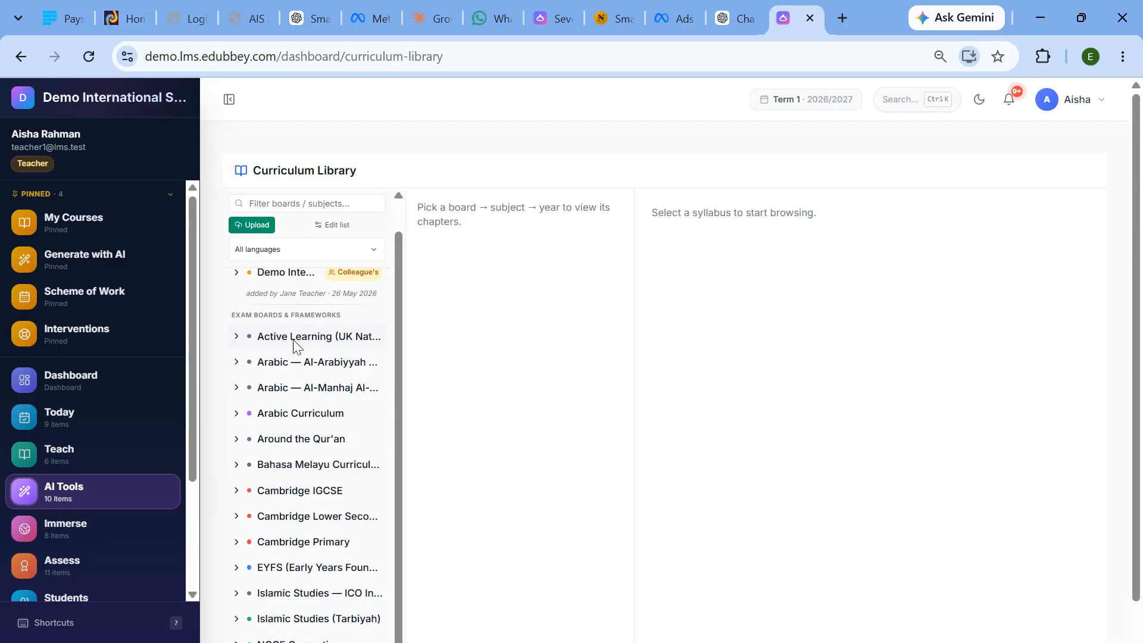
scroll(312, 464, down, 1)
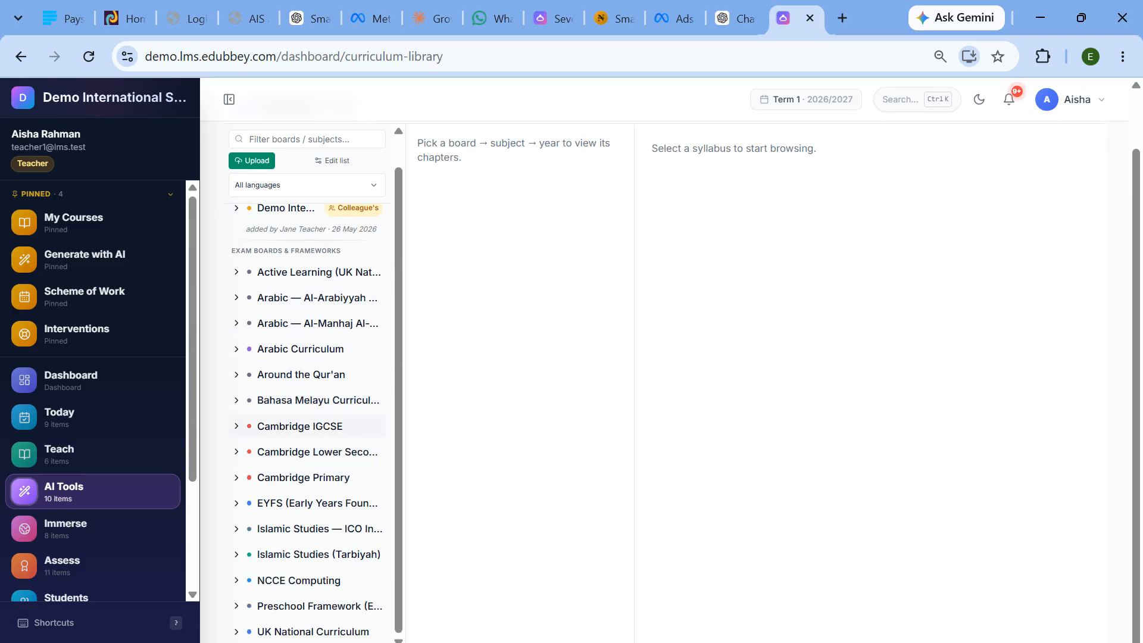
click(271, 426)
- Open the Biology syllabus for IGCSE Year 10-11 (combined) under Cambridge IGCSE
scroll(272, 432, down, 3)
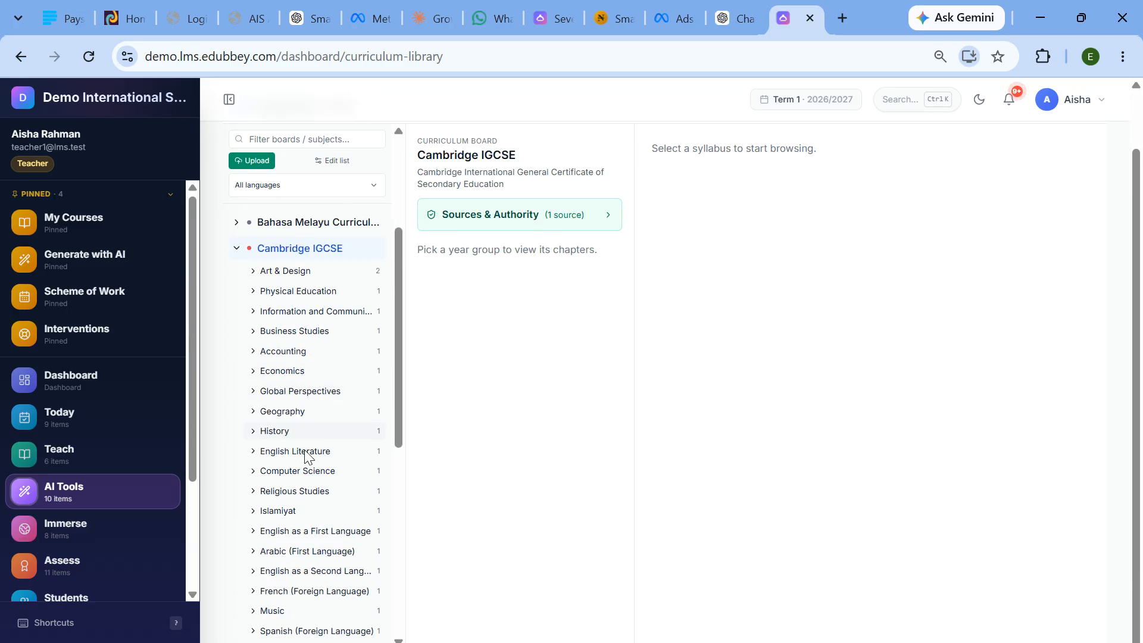
scroll(305, 443, down, 6)
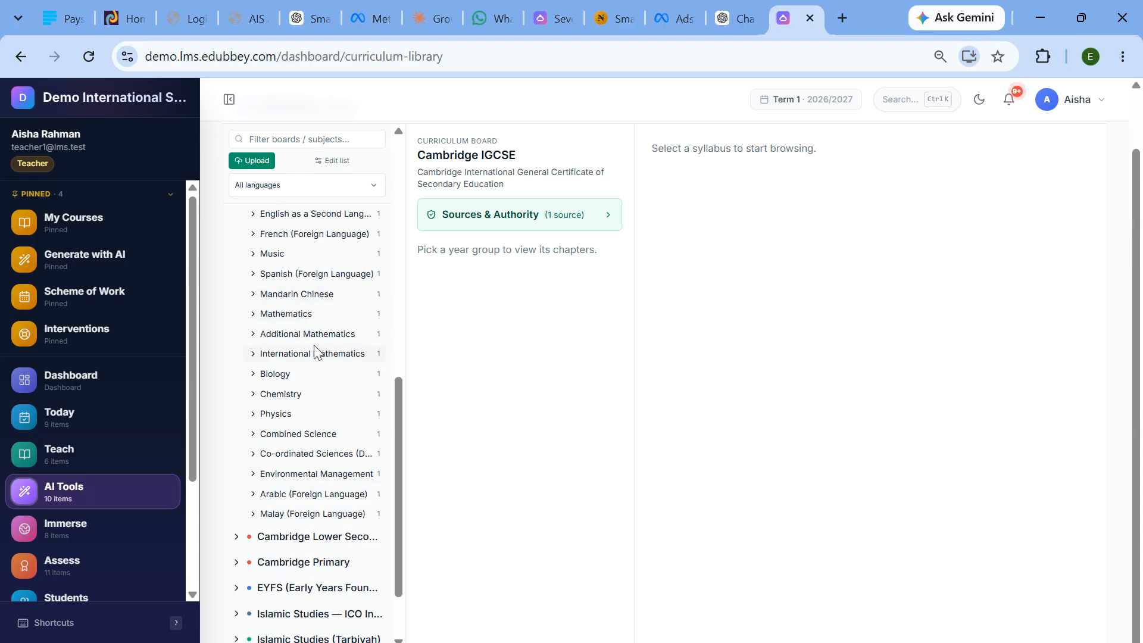
click(279, 376)
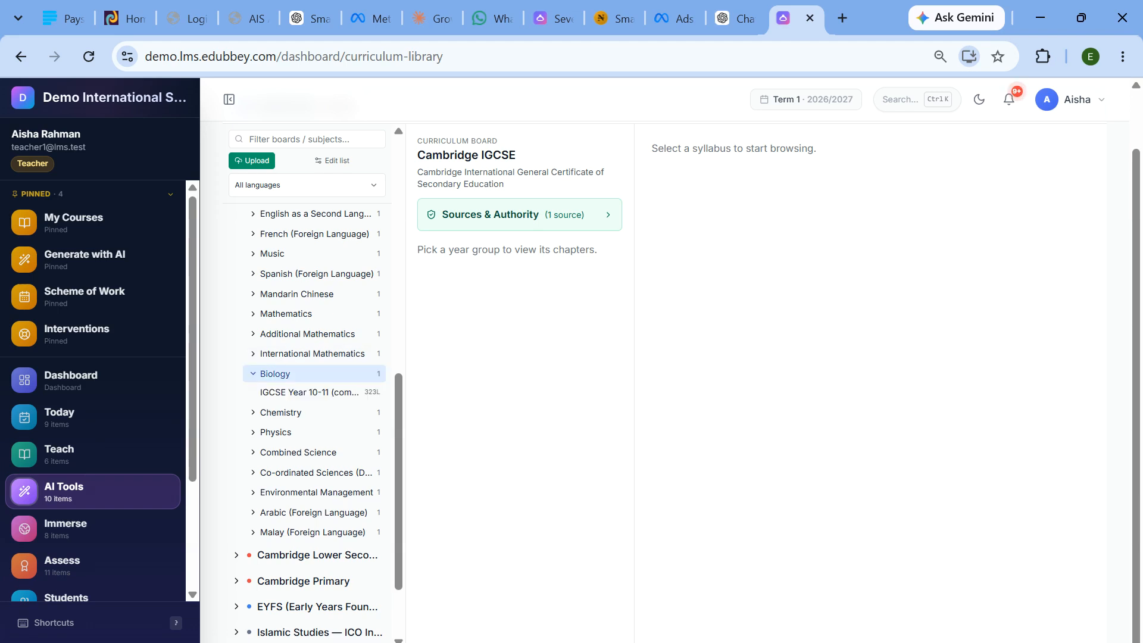
click(309, 393)
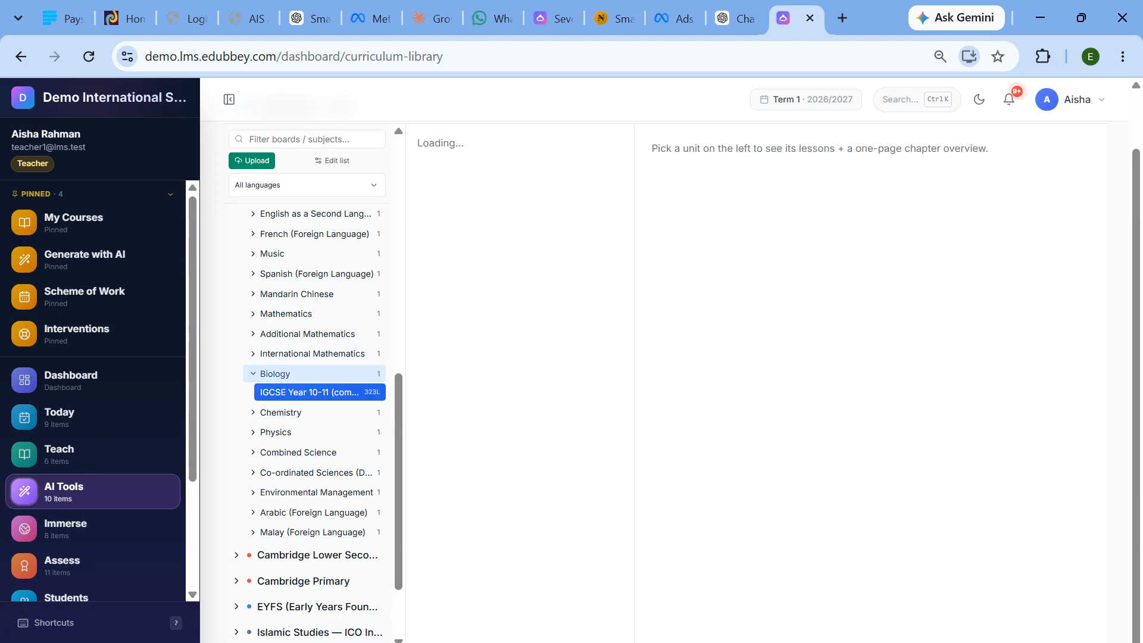
- Review the Biology syllabus topics, opening topic 5, State that new cells are produced by division of, to examine its lessons
scroll(522, 300, down, 10)
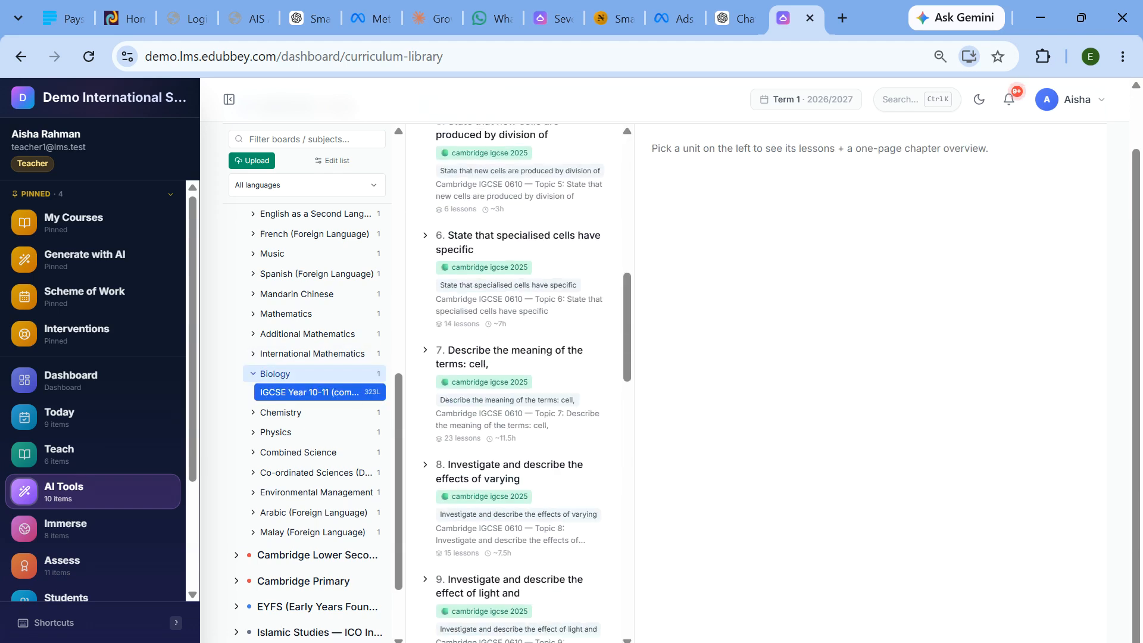
scroll(516, 249, up, 10)
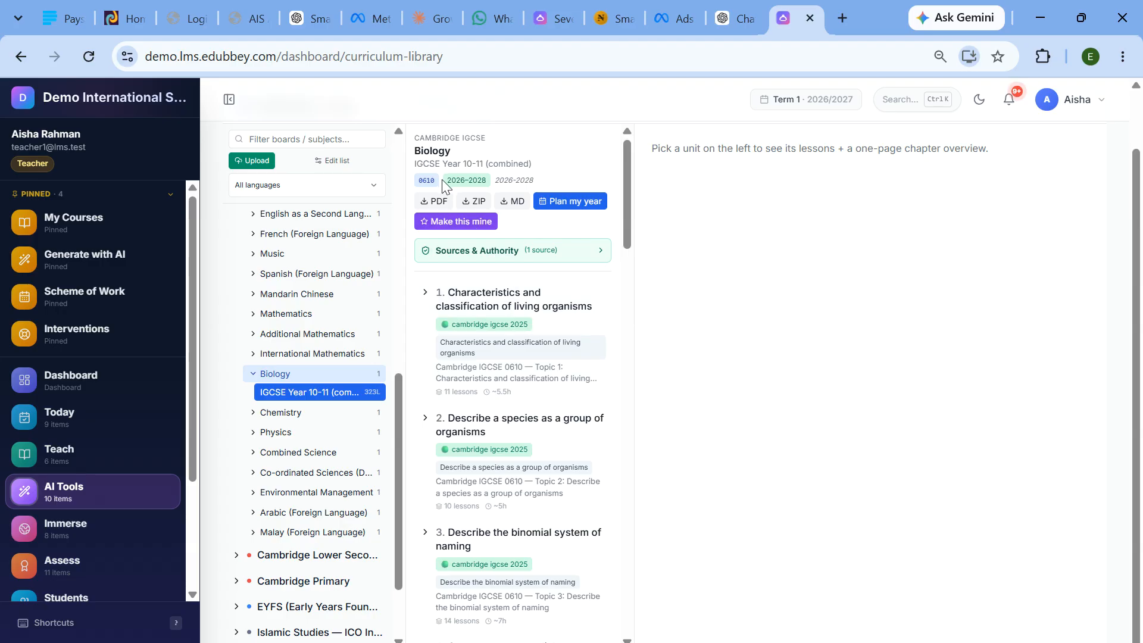
drag(445, 180, 487, 180)
scroll(521, 357, down, 5)
click(522, 418)
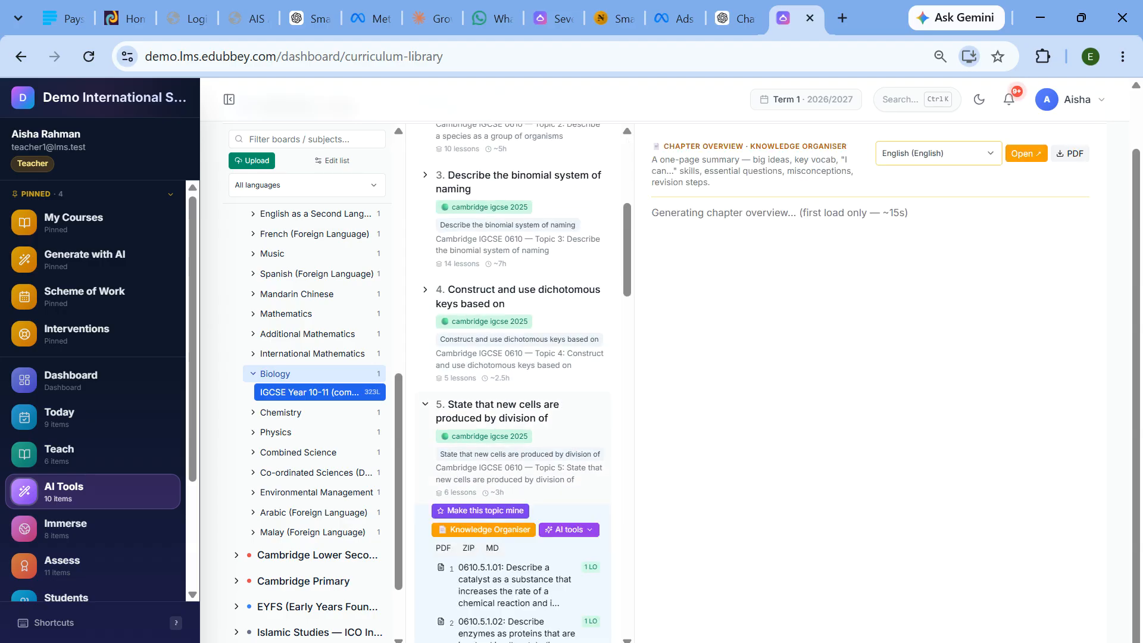
scroll(522, 418, down, 3)
scroll(521, 418, down, 5)
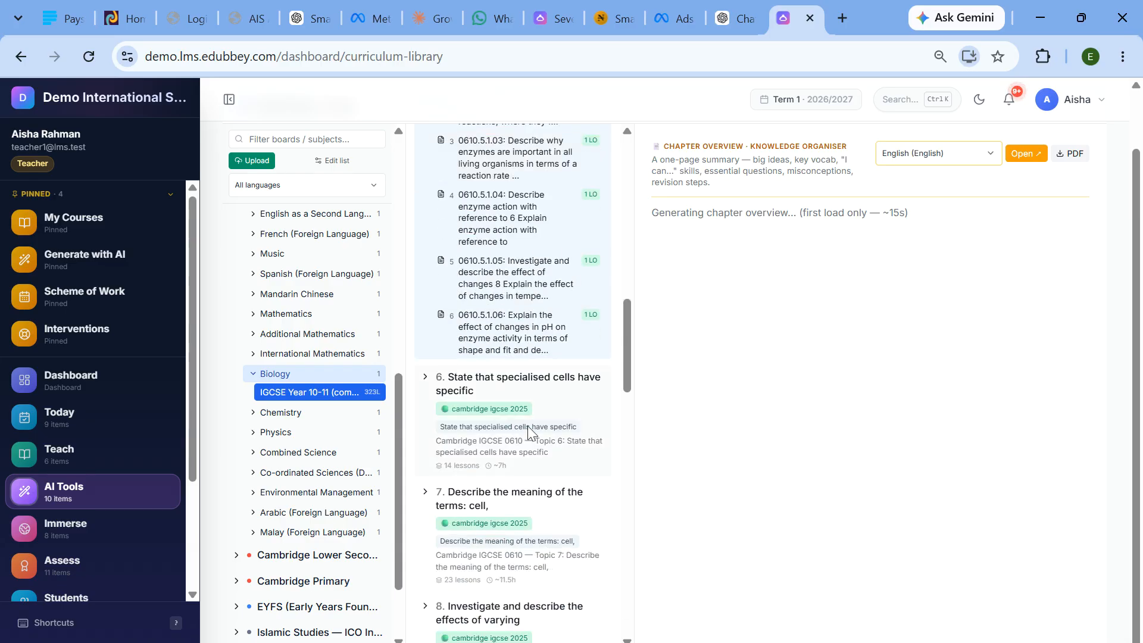
scroll(519, 347, up, 3)
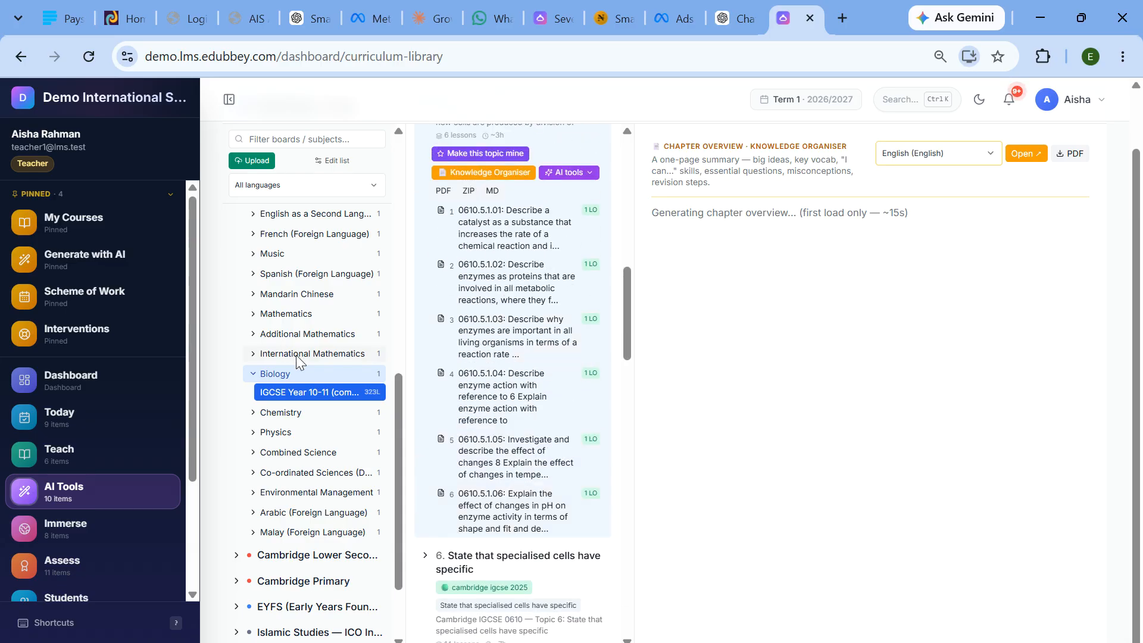
- Collapse the Cambridge IGCSE board in the library and open Upload Curriculum
scroll(311, 352, up, 7)
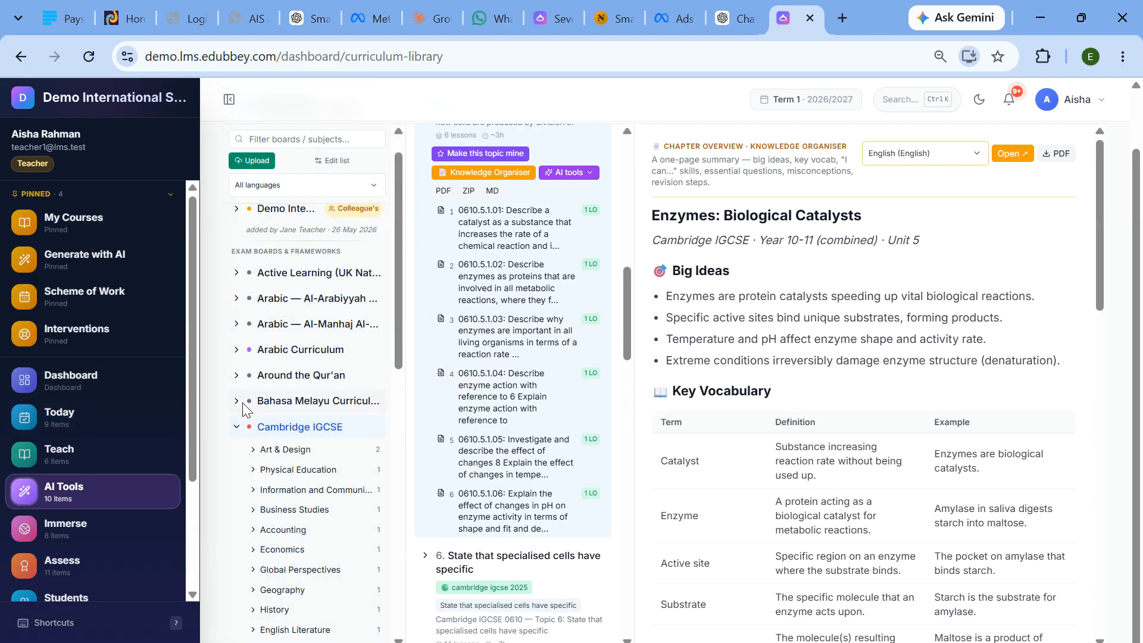
click(236, 427)
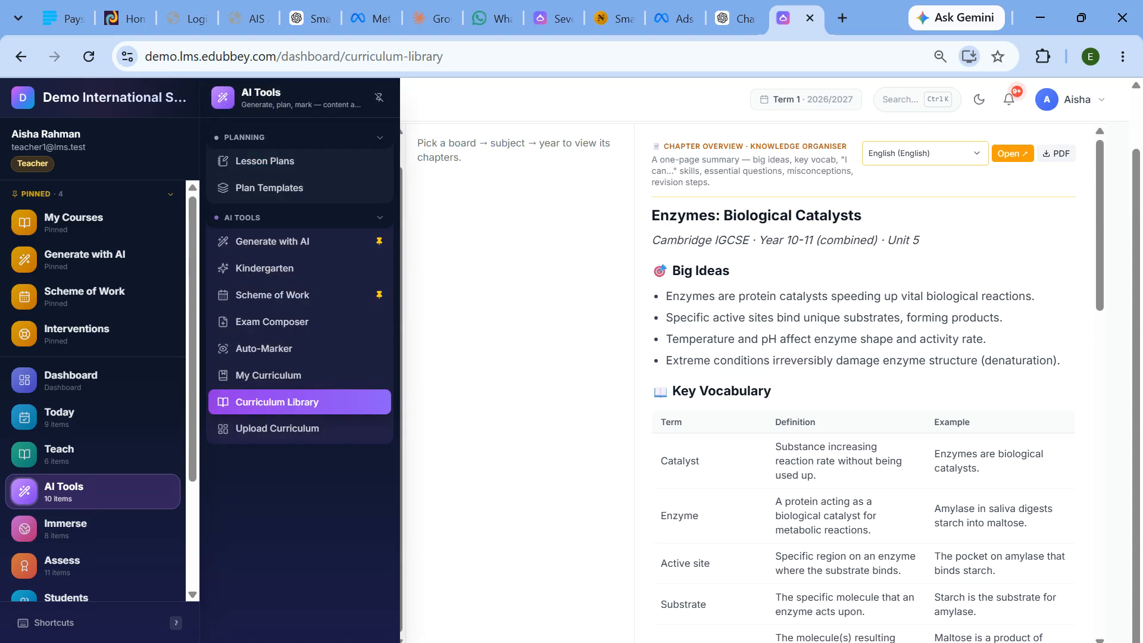
click(284, 429)
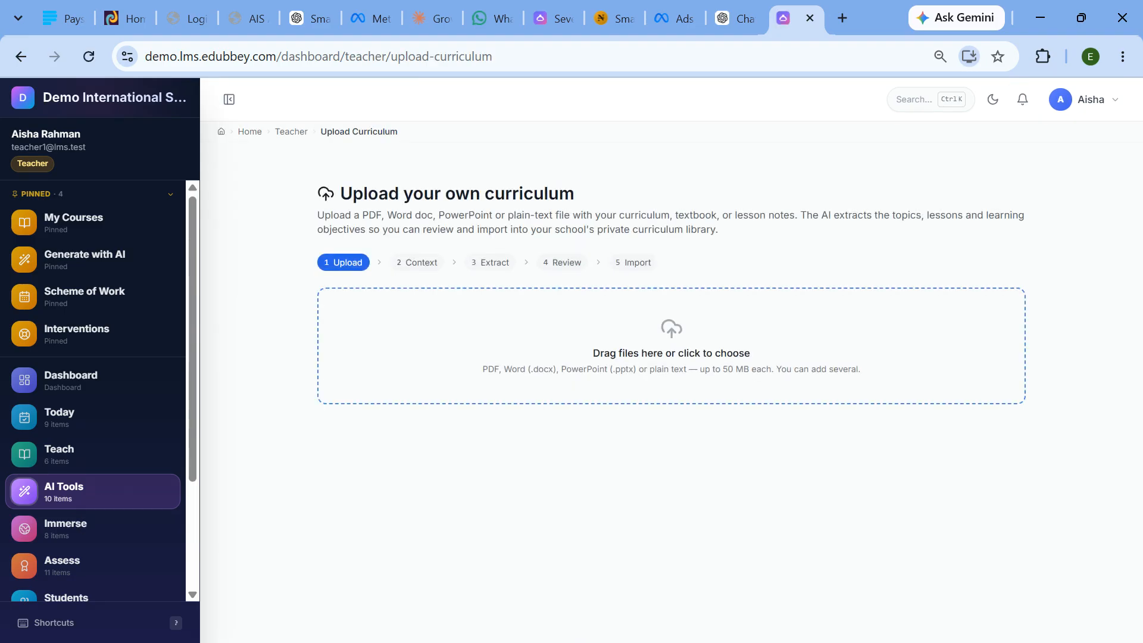
- Add the card-5a72744a PDF from Downloads as the curriculum file and continue to the Context stage
click(686, 360)
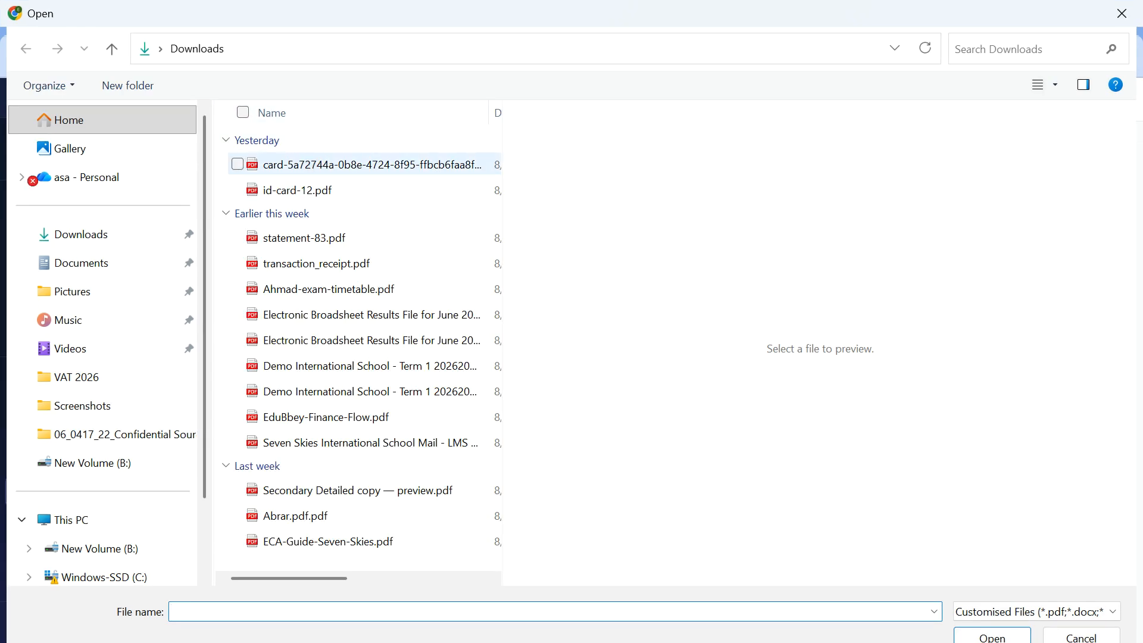
click(329, 174)
click(992, 637)
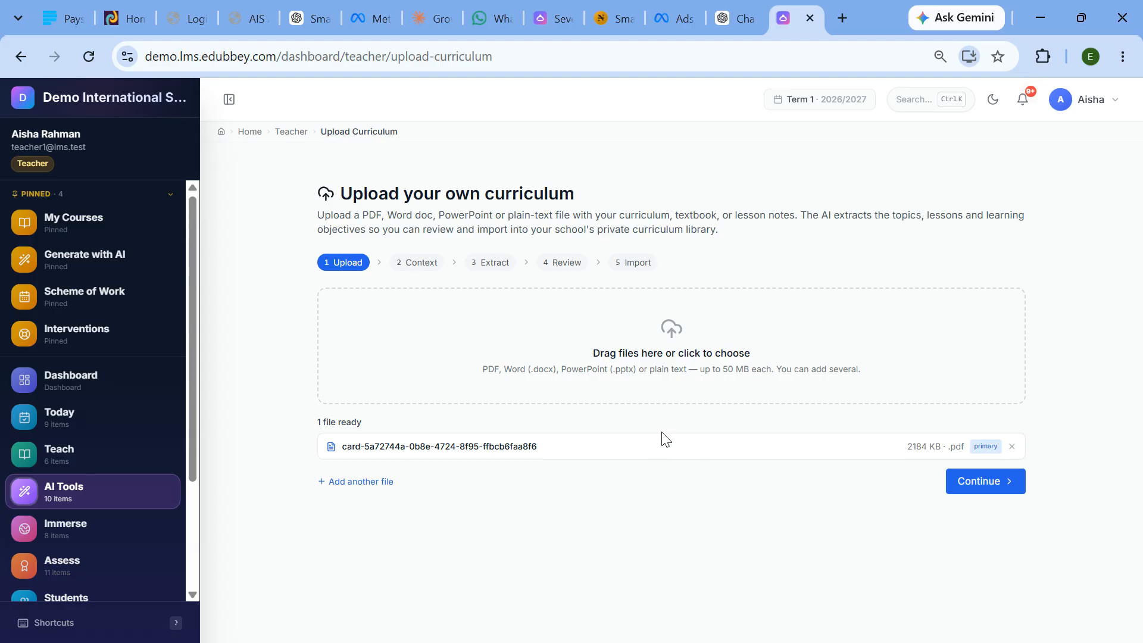
click(985, 481)
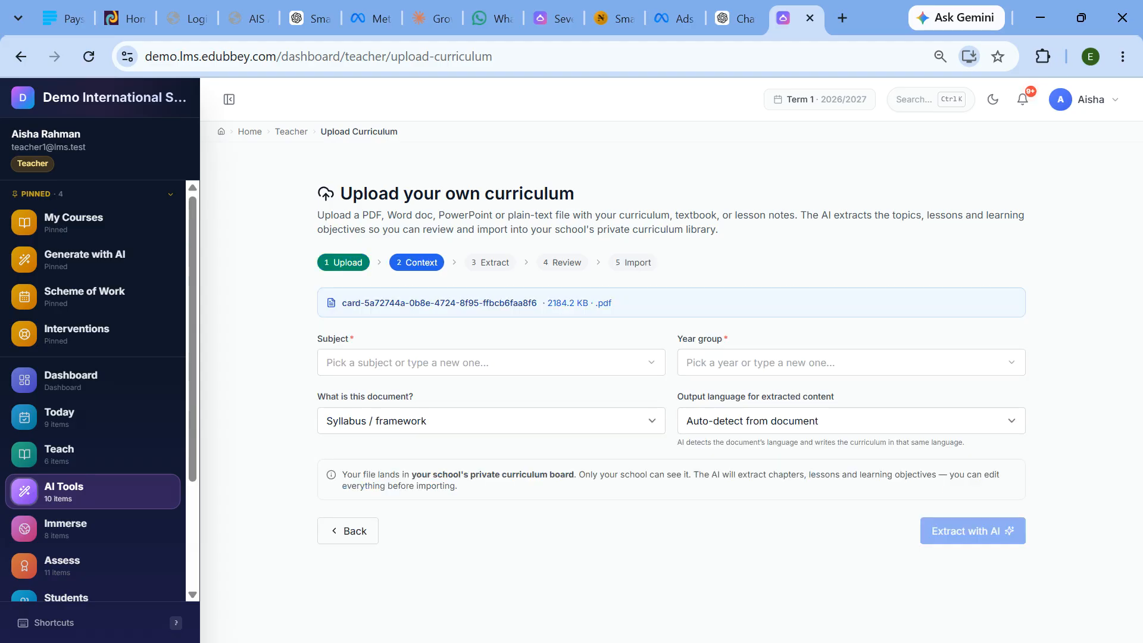
- Enter ICT My school as a new subject for the uploaded file, and browse the existing curriculum subjects
click(422, 362)
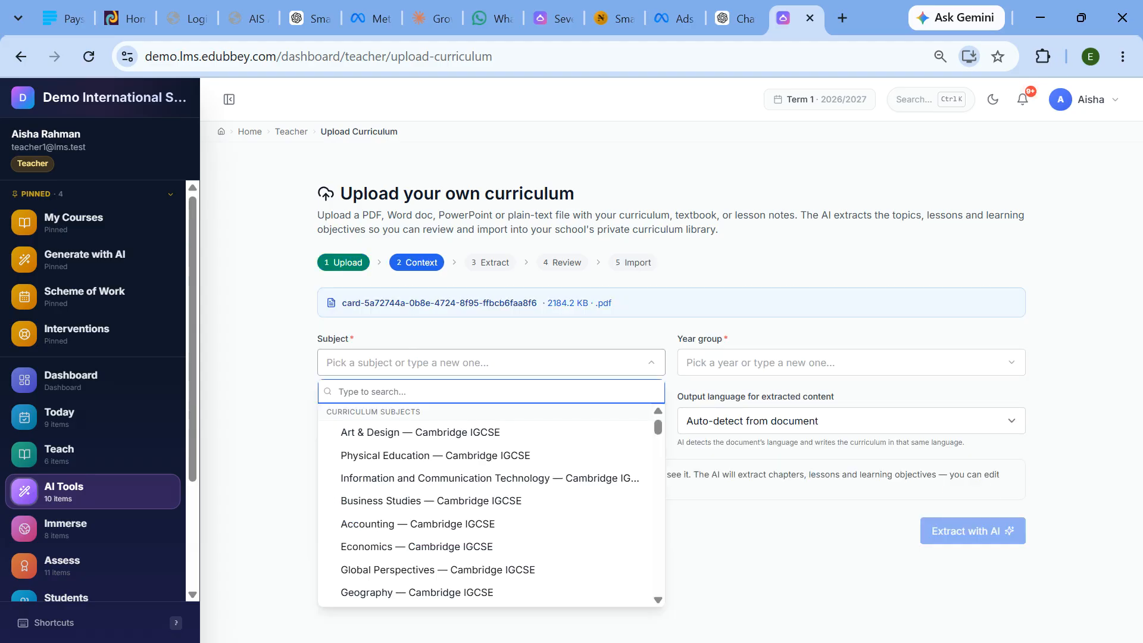
scroll(439, 418, down, 8)
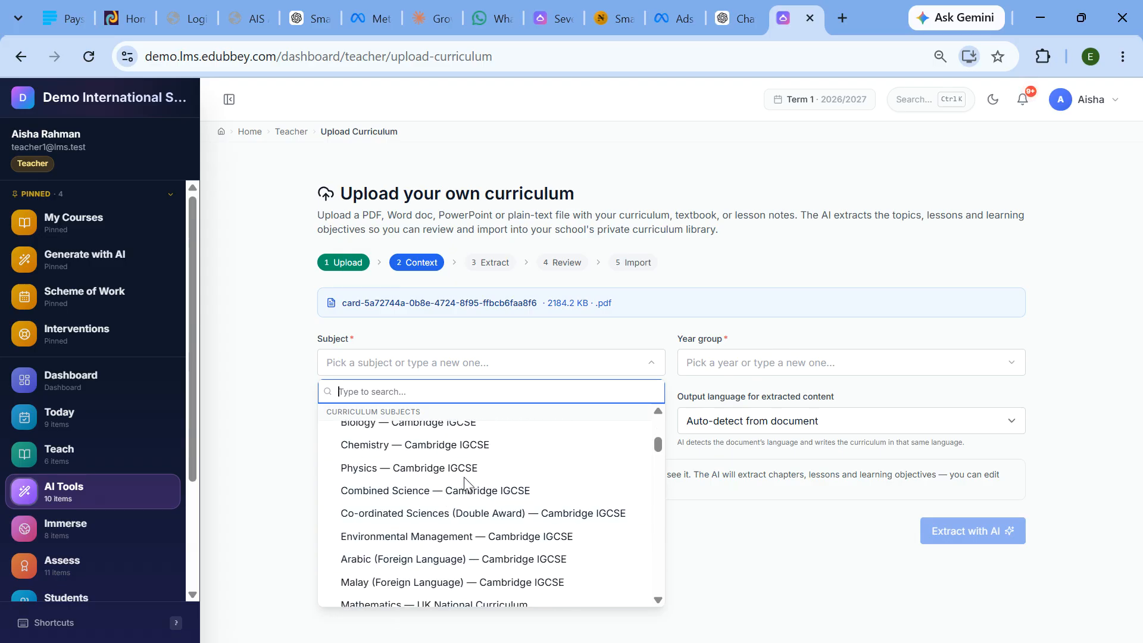
scroll(415, 427, up, 6)
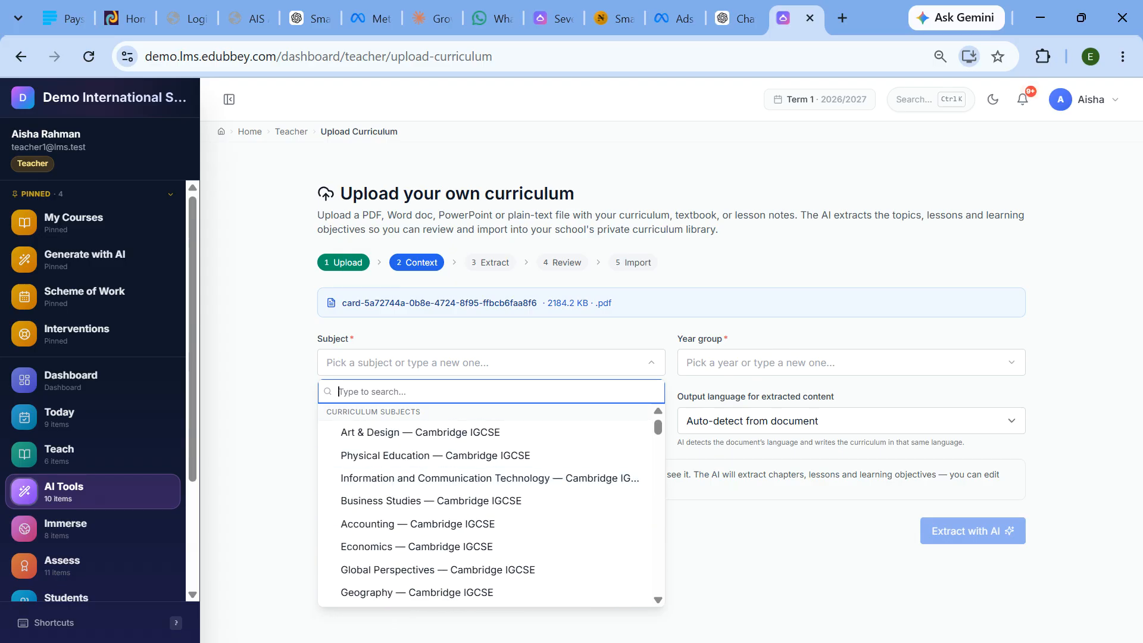
text(ICT)
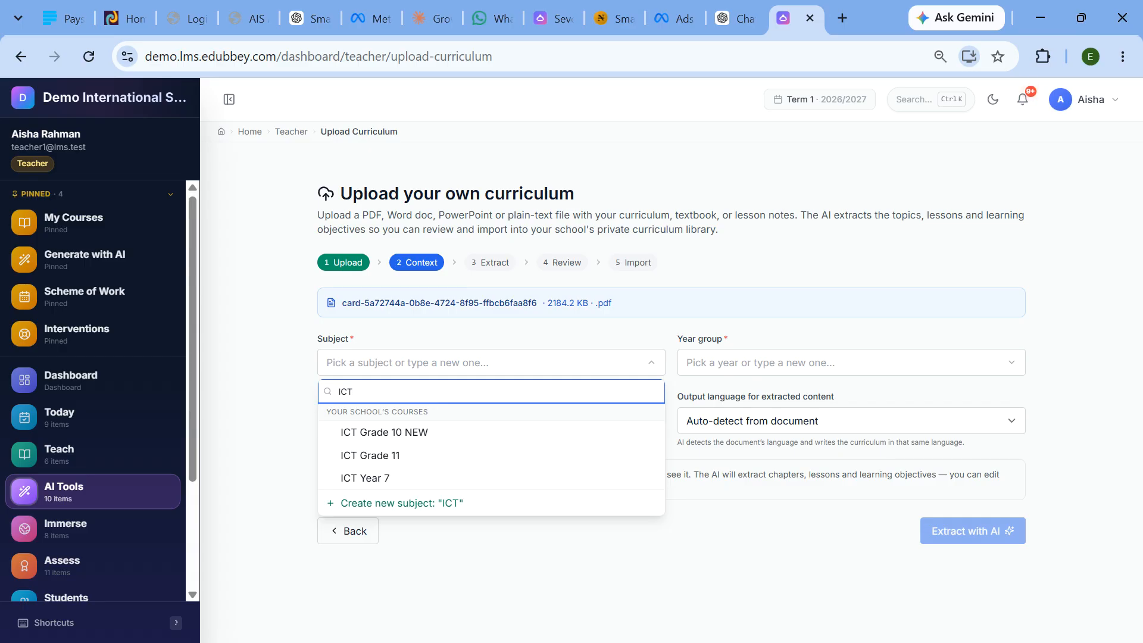
text(y school)
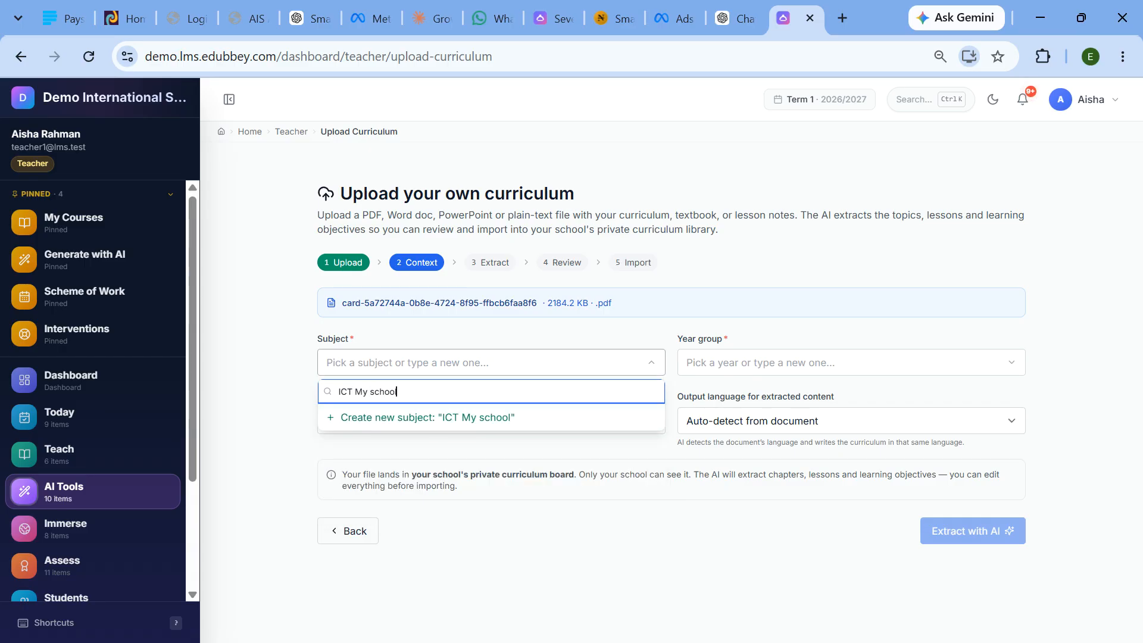
key(Return)
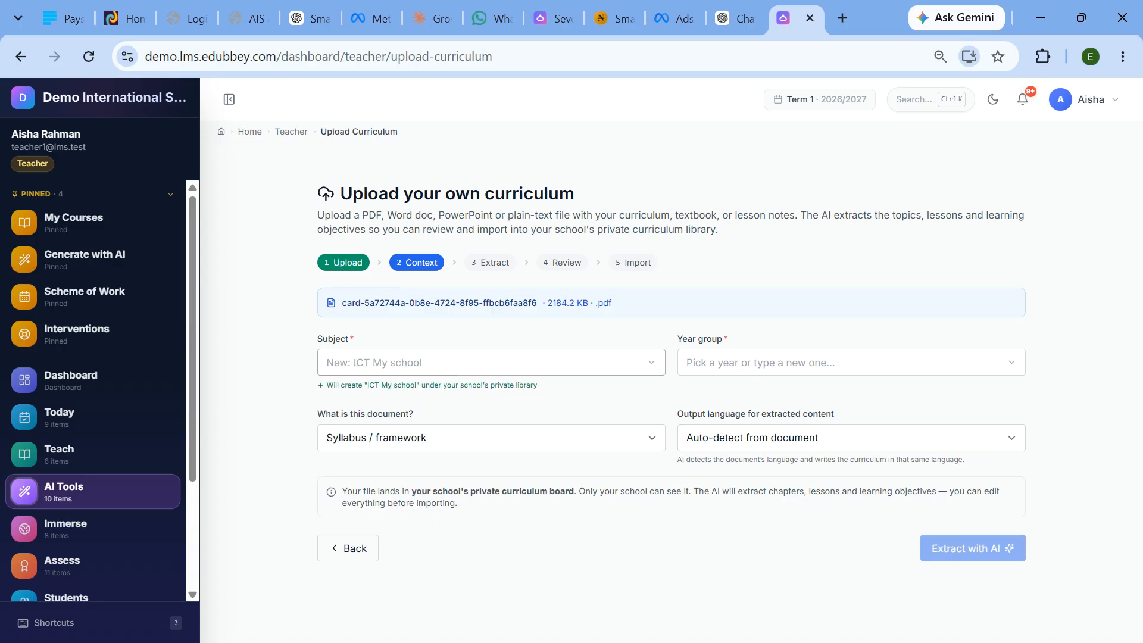
click(396, 364)
scroll(446, 527, down, 3)
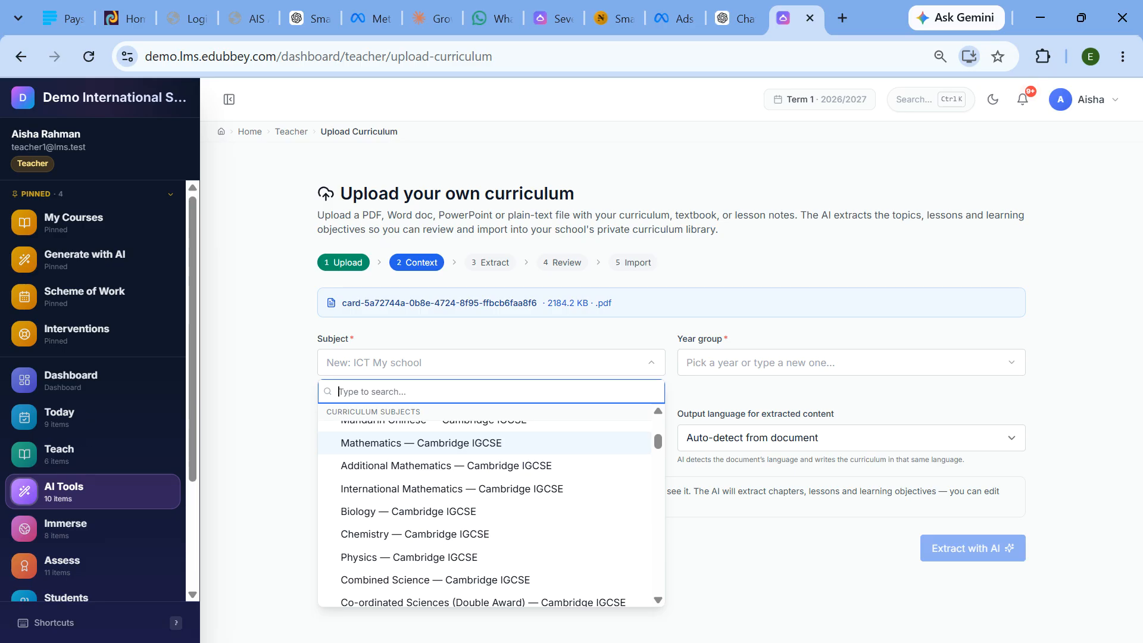
- Return to the Curriculum Library and examine the contents of the school's uploaded board and the Around the Qur'an board
mouse_move(81, 487)
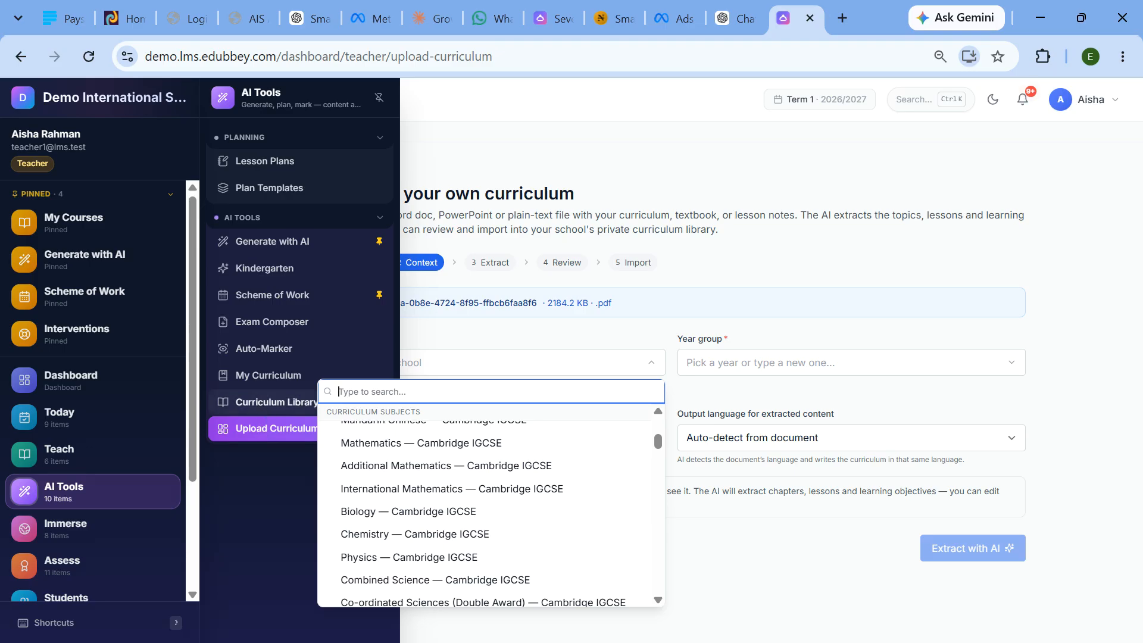
click(265, 404)
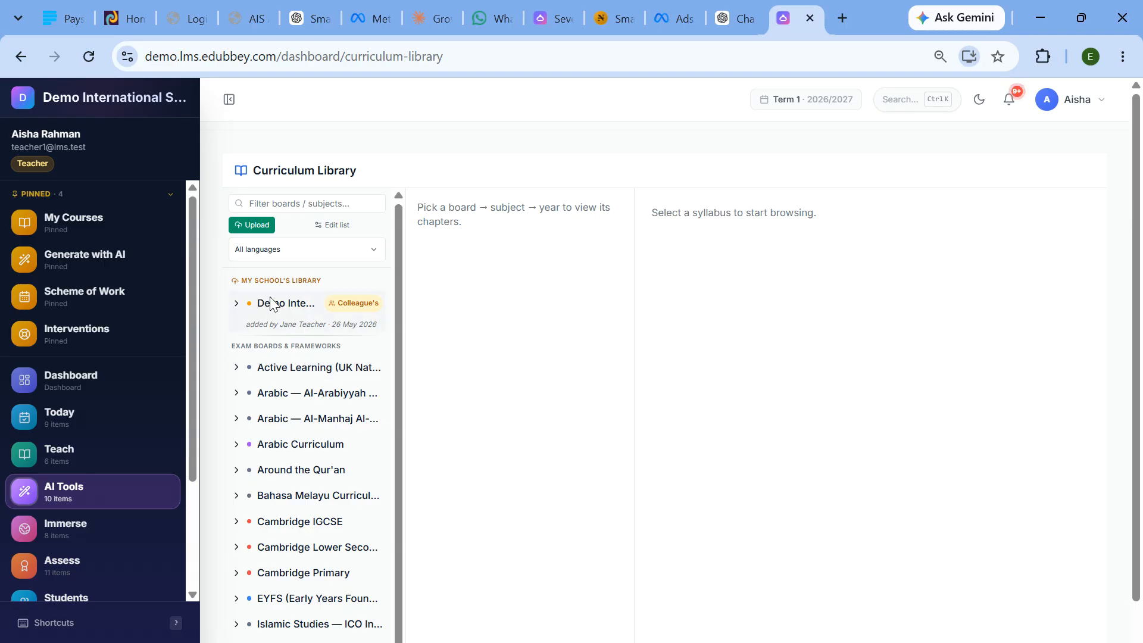
mouse_move(247, 280)
mouse_down()
mouse_move(319, 281)
mouse_move(325, 292)
mouse_move(242, 280)
mouse_up()
click(258, 303)
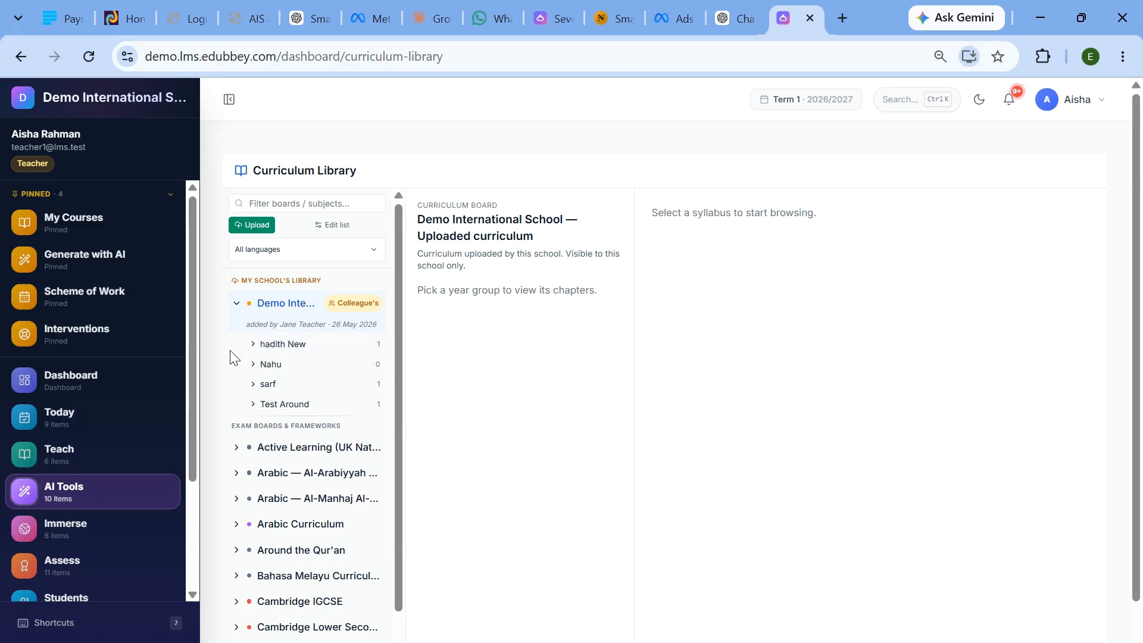
click(271, 308)
scroll(315, 503, down, 1)
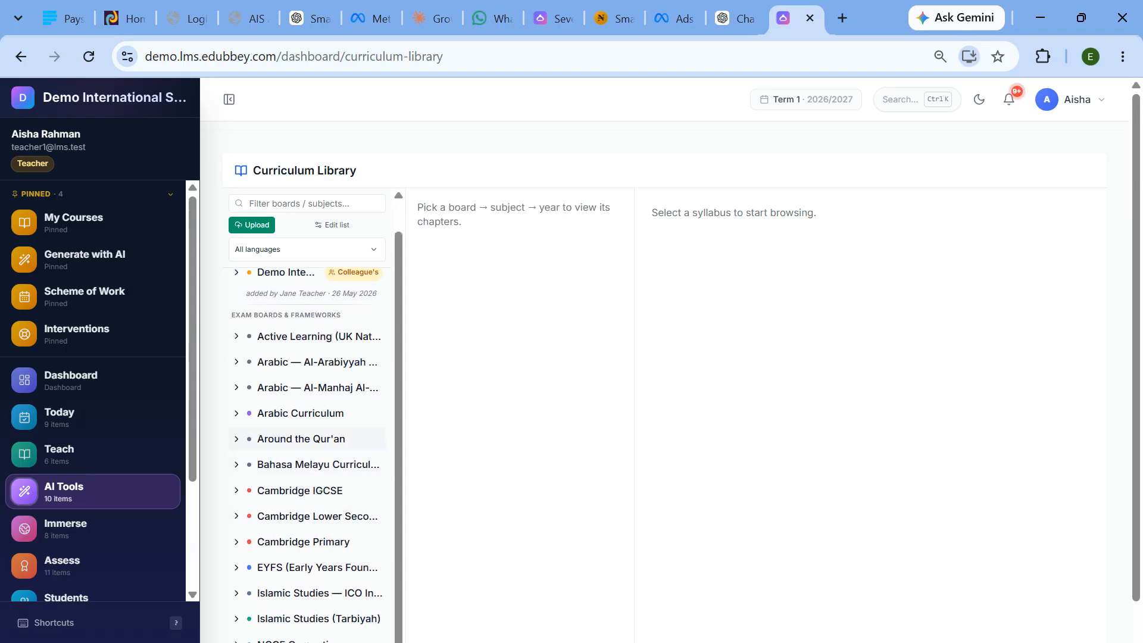
click(239, 443)
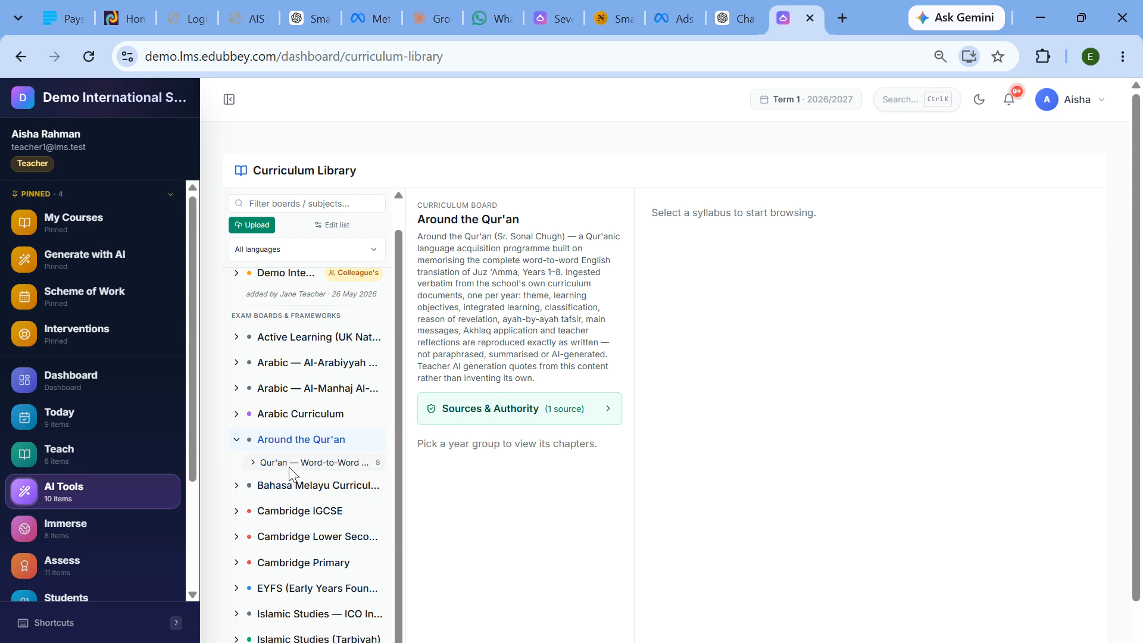
click(237, 441)
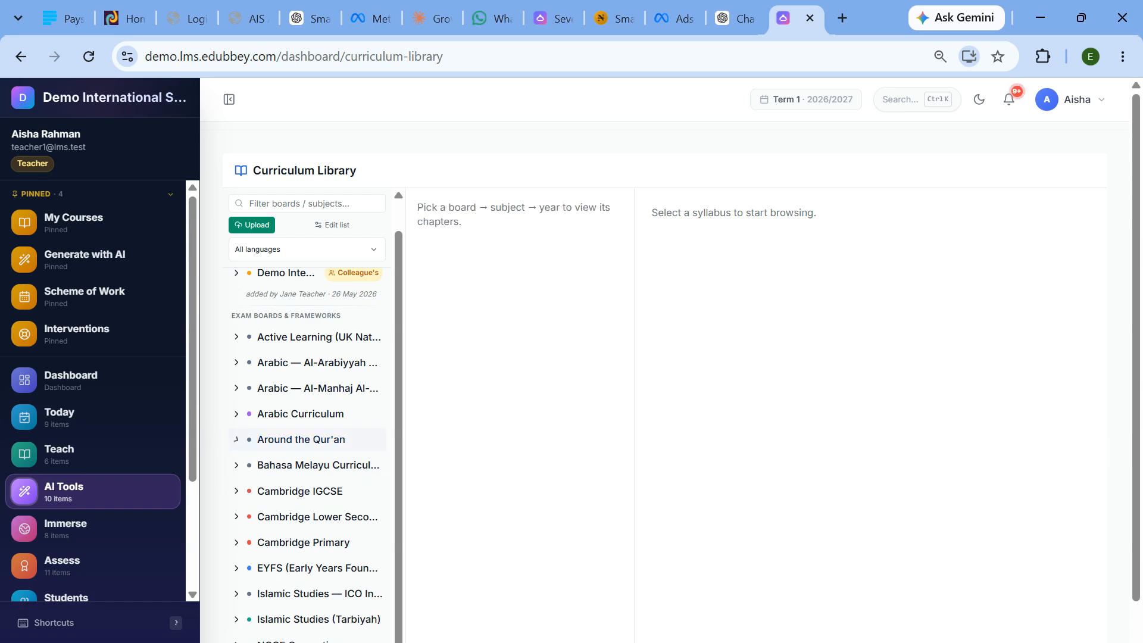
- Open Upload Curriculum, add the card-5a72744a PDF again and continue to the Context stage
mouse_move(132, 491)
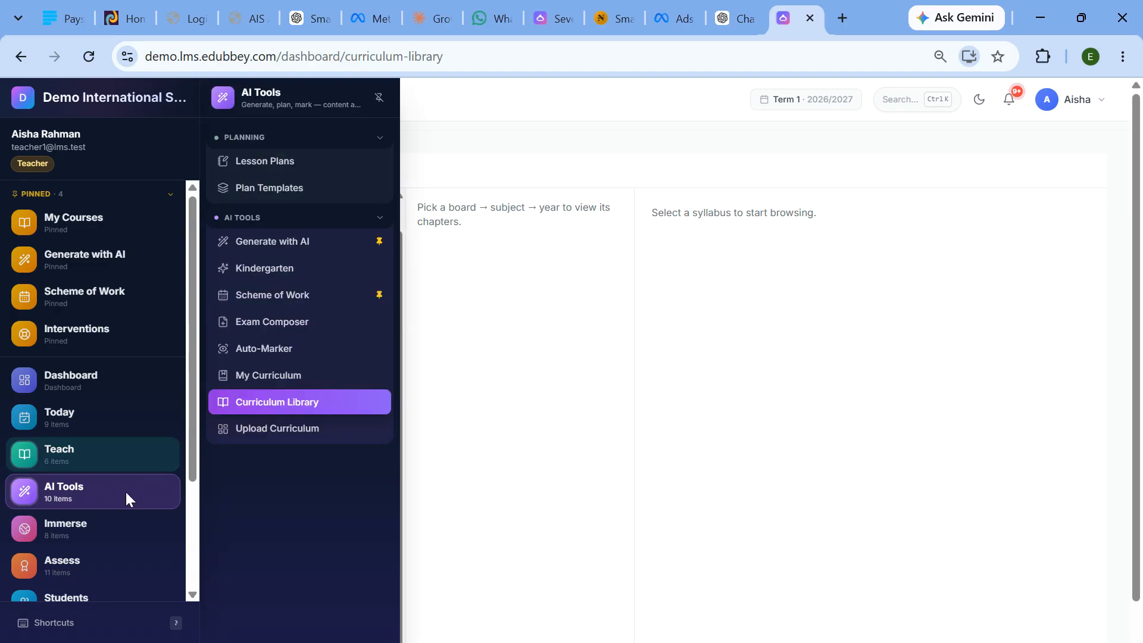
click(278, 428)
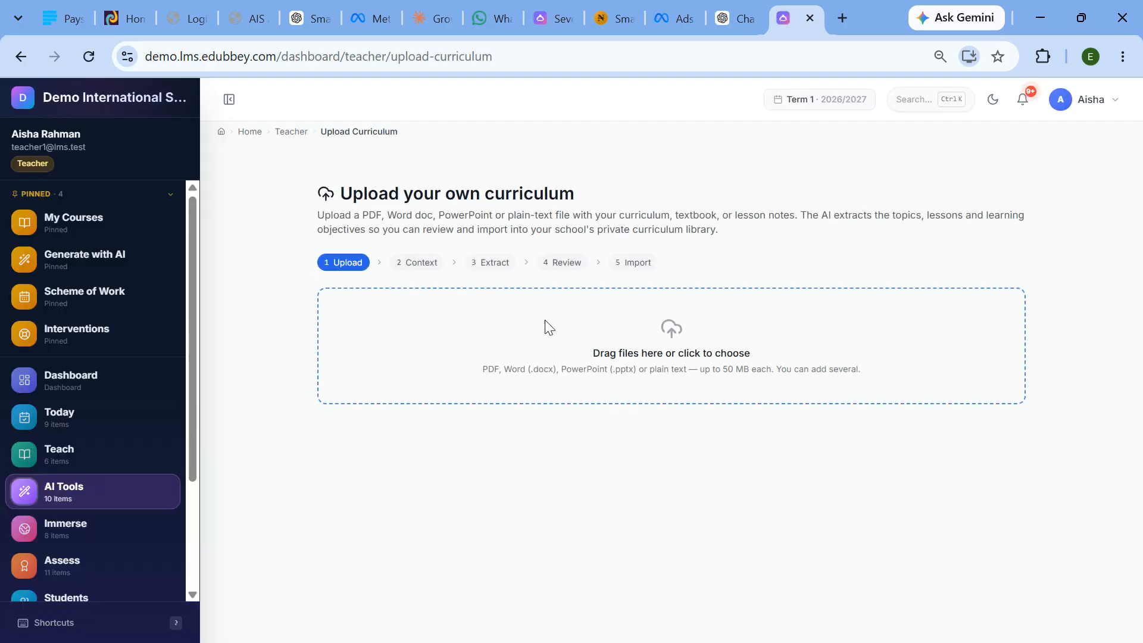
click(633, 357)
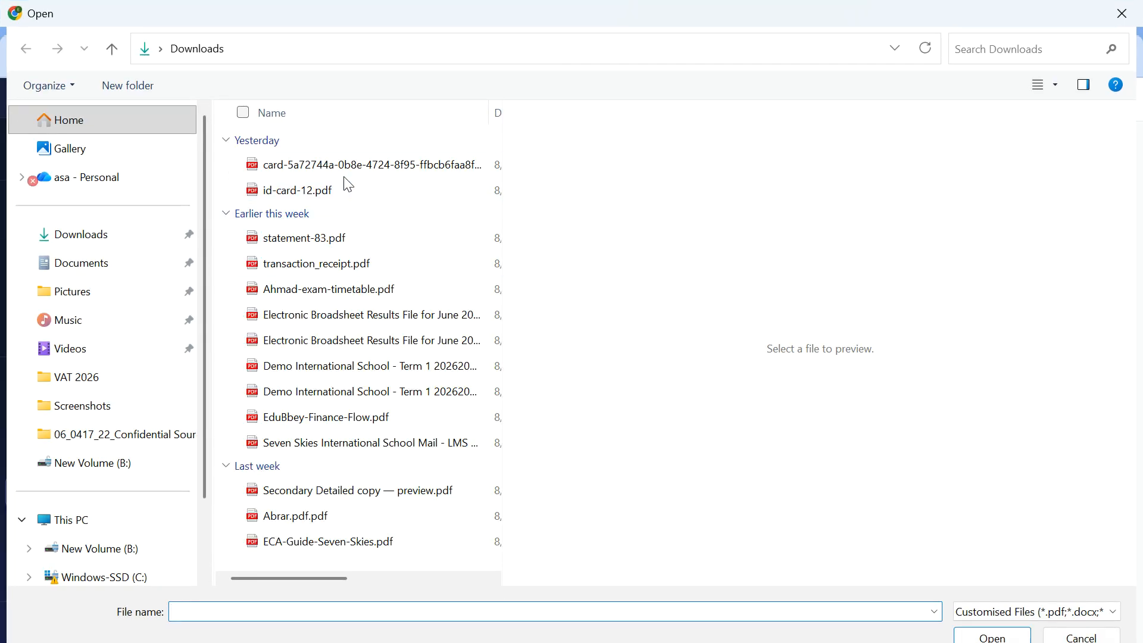
click(363, 164)
click(993, 635)
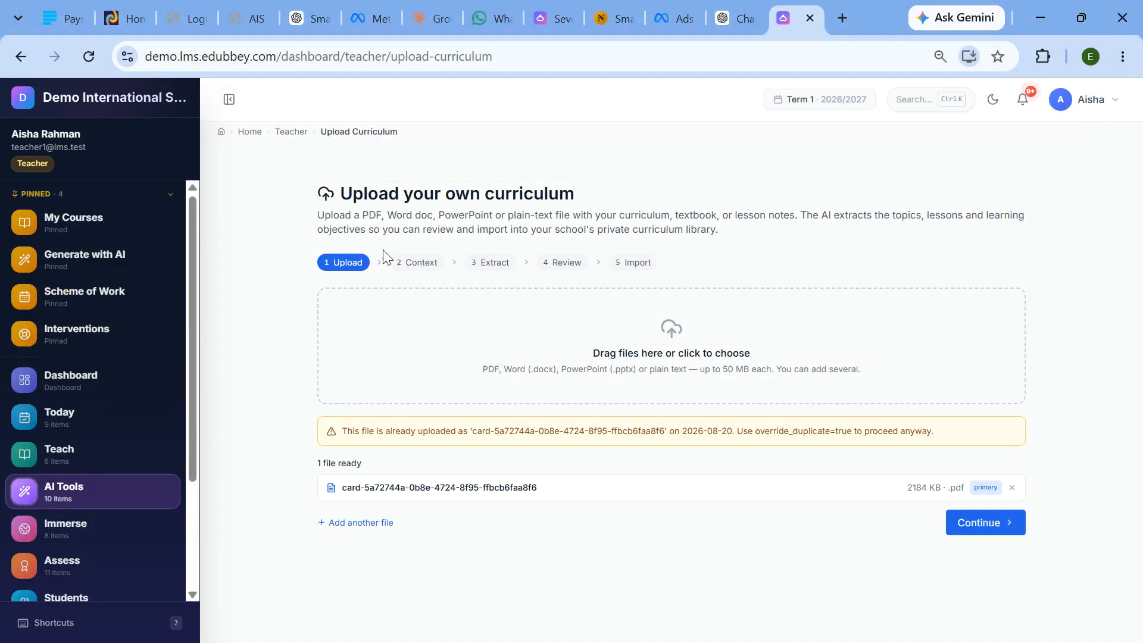
click(1014, 522)
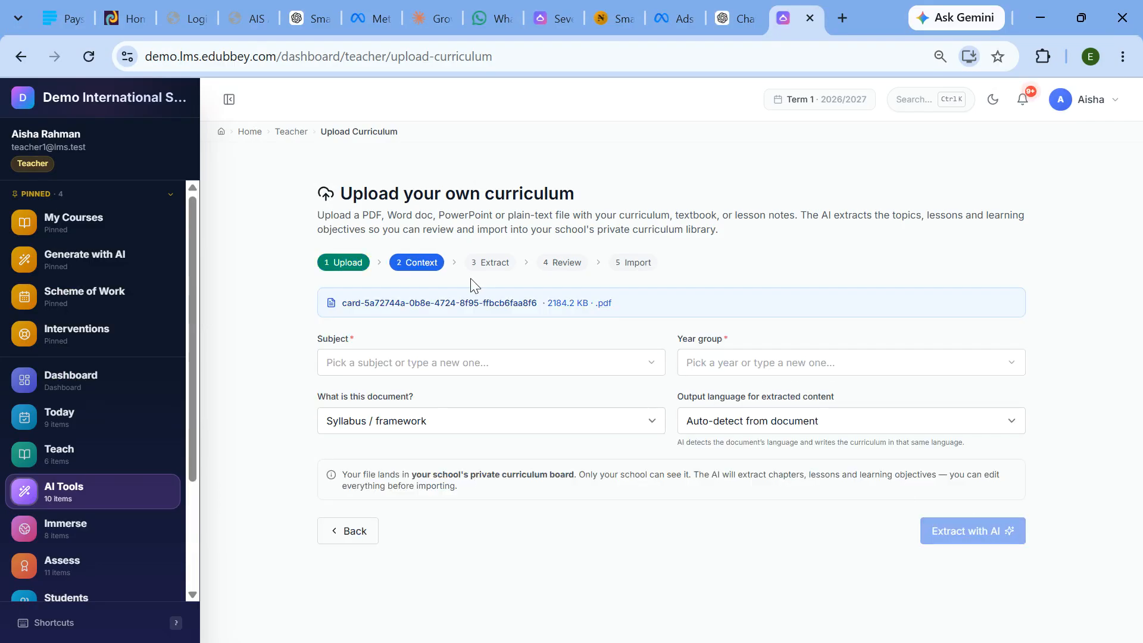
- Search the upload's subject options for ICT and close the list without choosing a subject
click(410, 355)
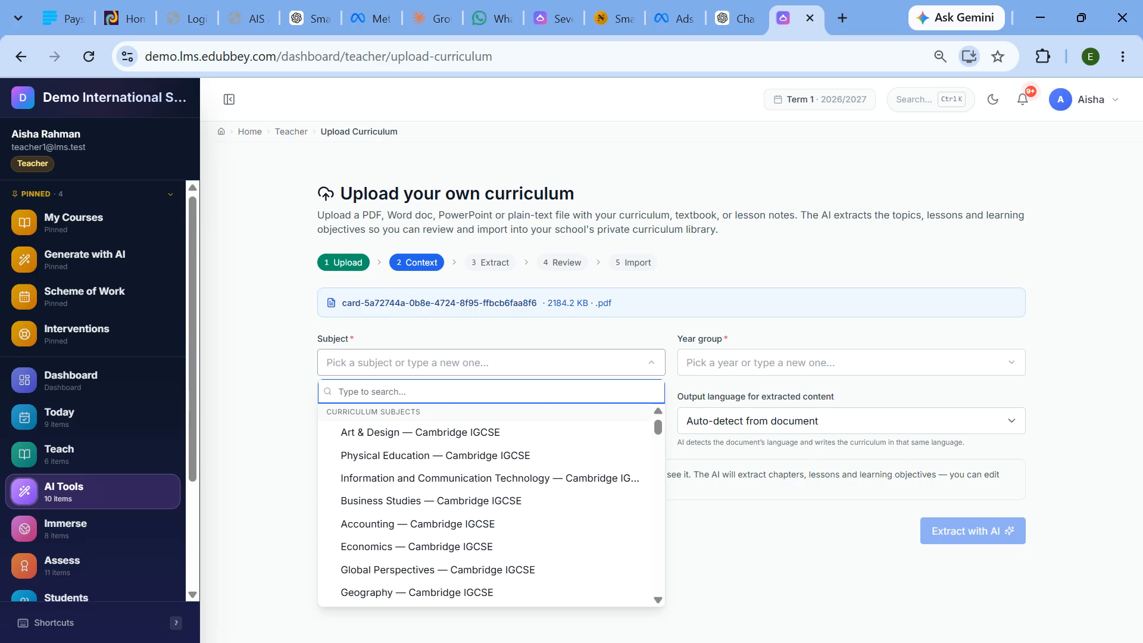
text(ICT My)
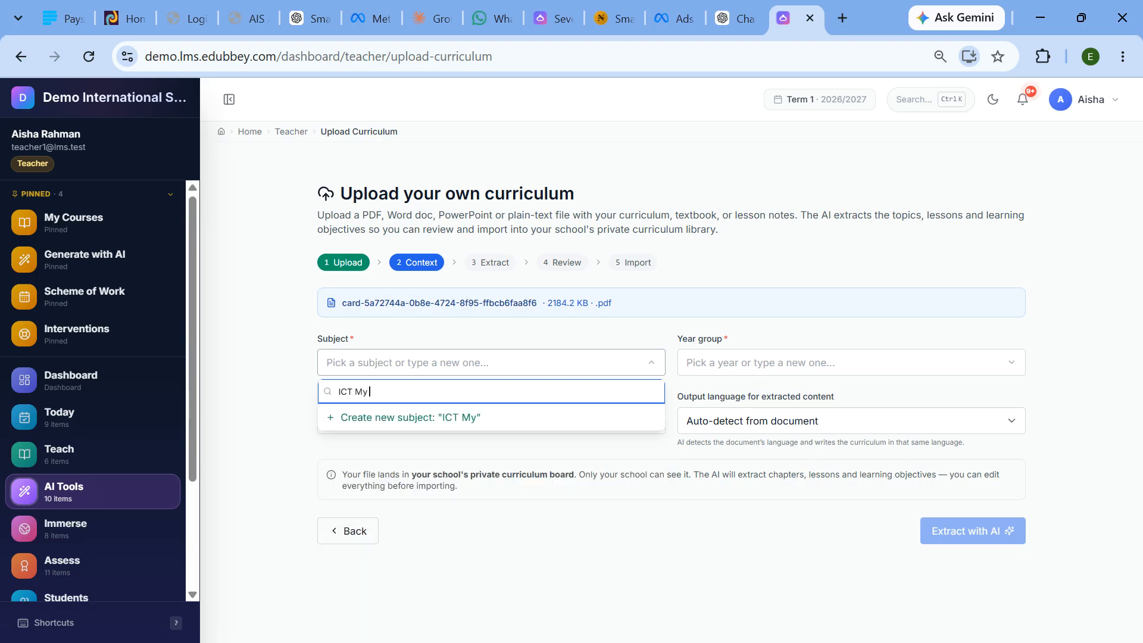
text( Curr)
key(BackSpace)
key(BackSpace)
key(BackSpace)
key(BackSpace)
key(BackSpace)
key(BackSpace)
key(BackSpace)
key(BackSpace)
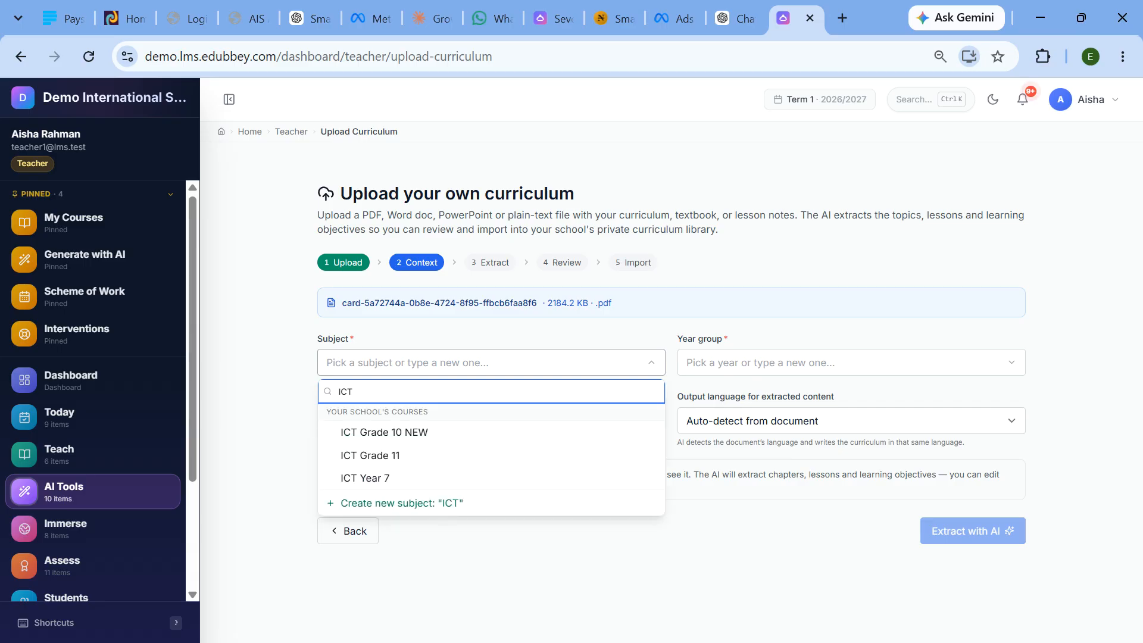
click(271, 412)
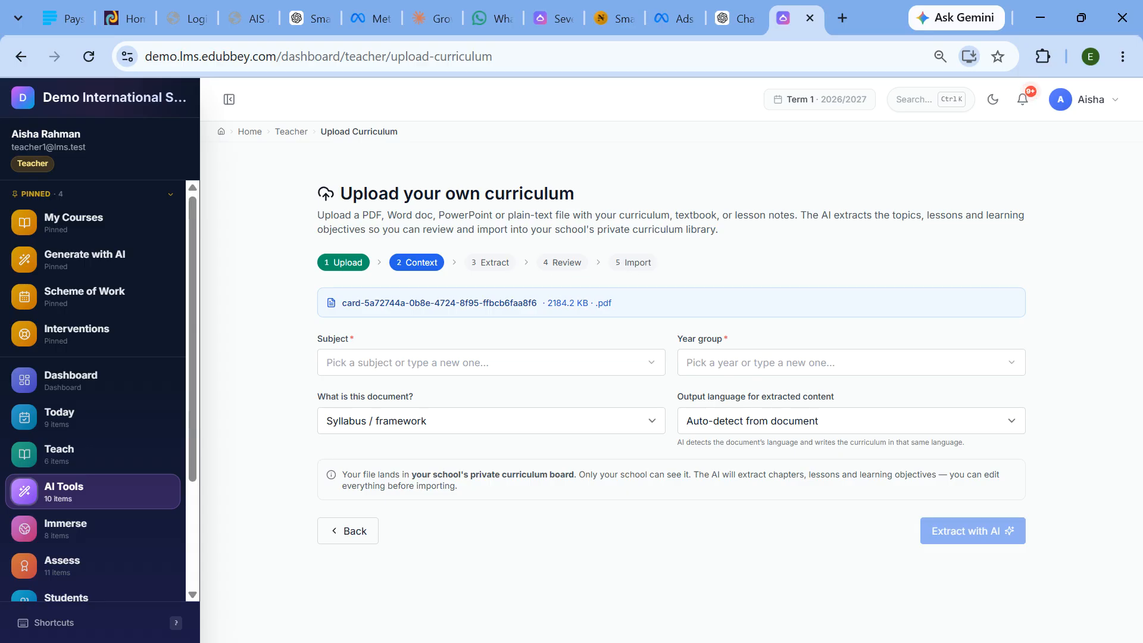
- Open My Curriculum and review the overview and first lessons of the hadith New — IGCSE Year 11 curriculum
mouse_move(115, 501)
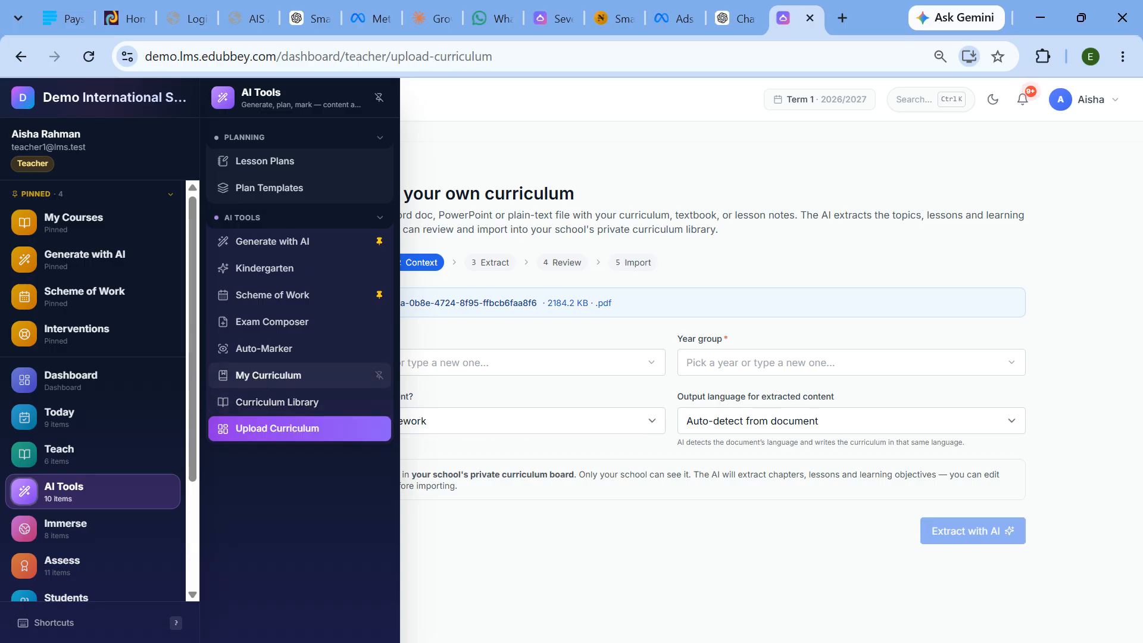
click(268, 375)
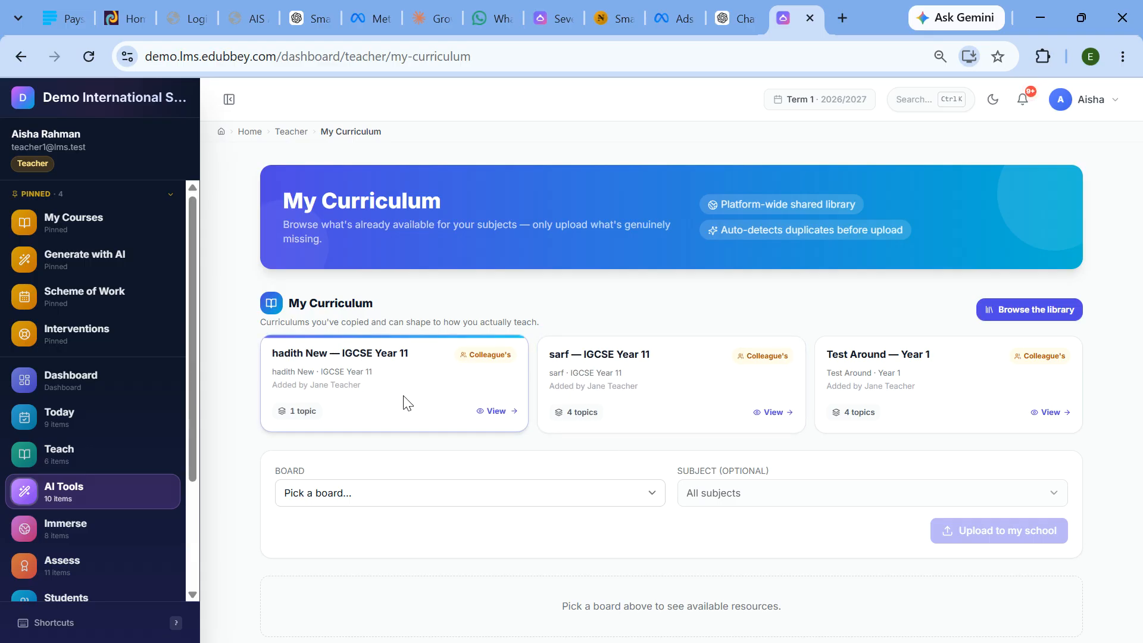
click(496, 411)
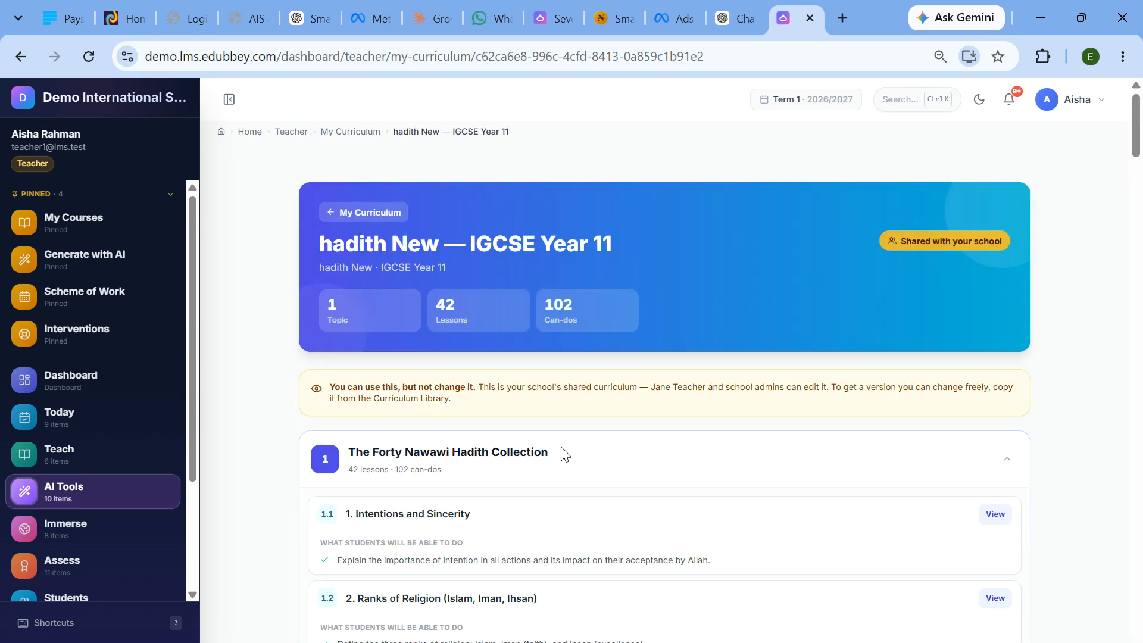
scroll(564, 455, down, 4)
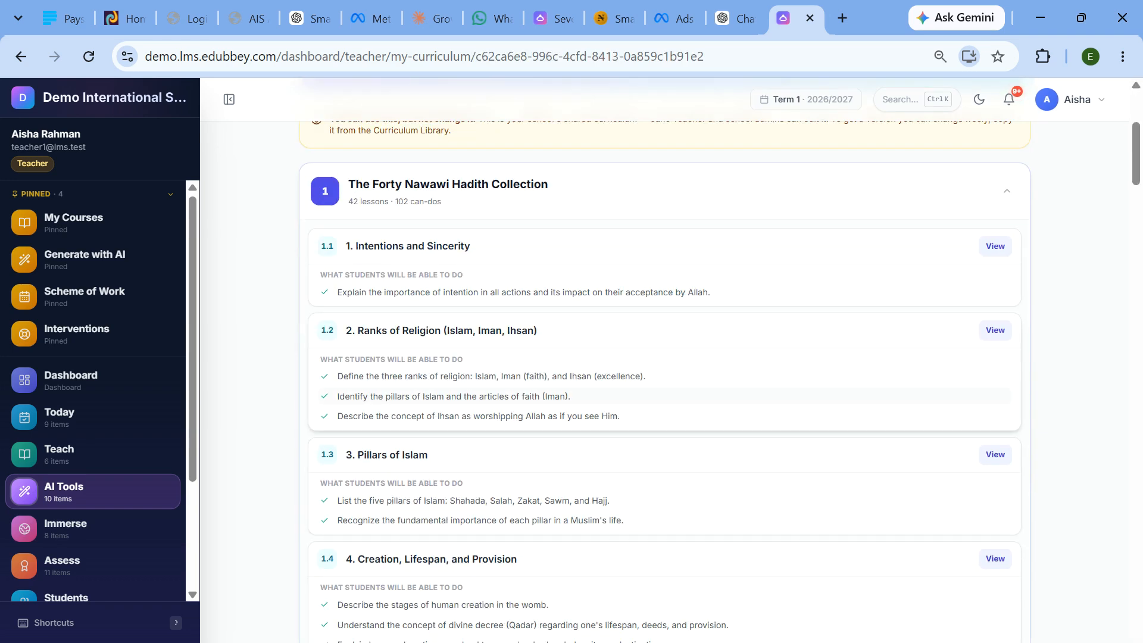
scroll(564, 396, up, 4)
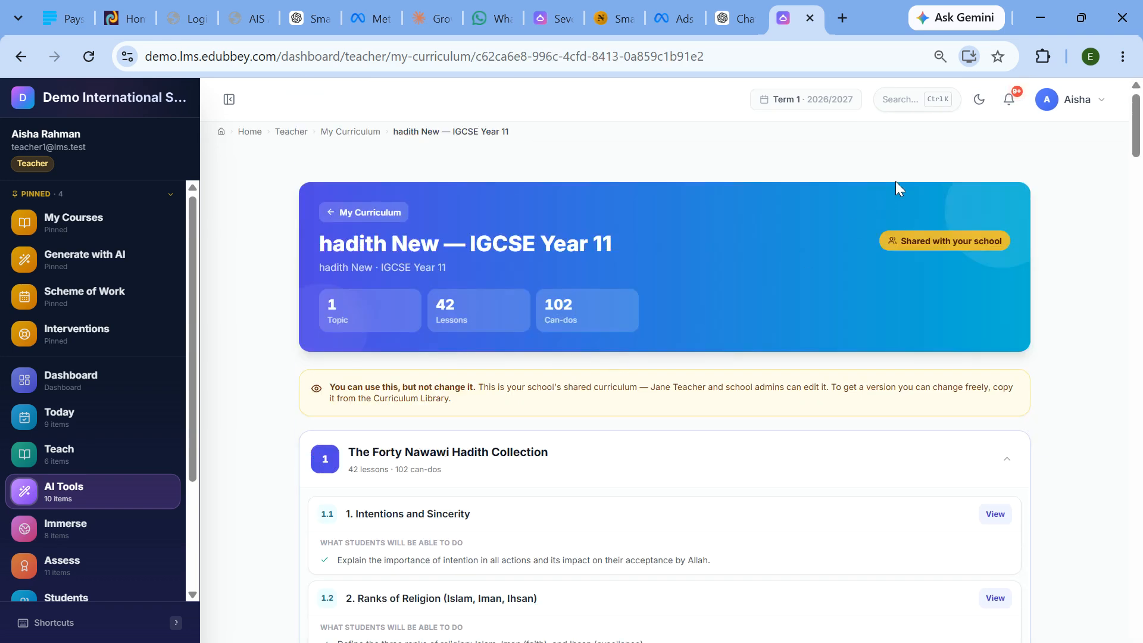
- Go back to My Curriculum and reopen hadith New — IGCSE Year 11 to examine its lessons further down
click(364, 212)
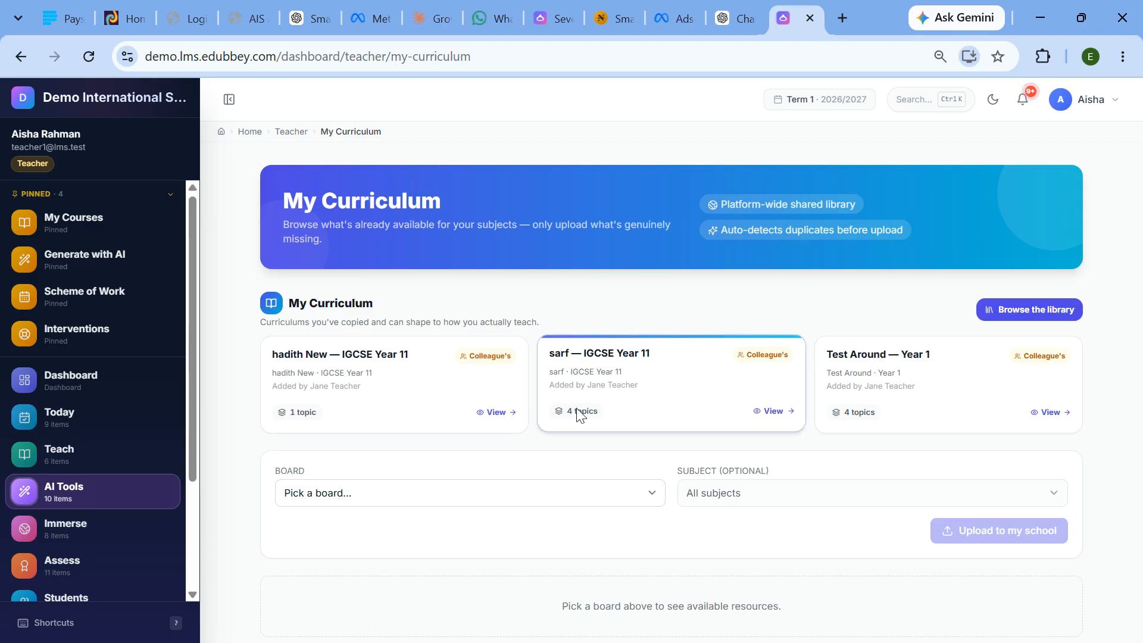
click(424, 386)
scroll(605, 402, down, 6)
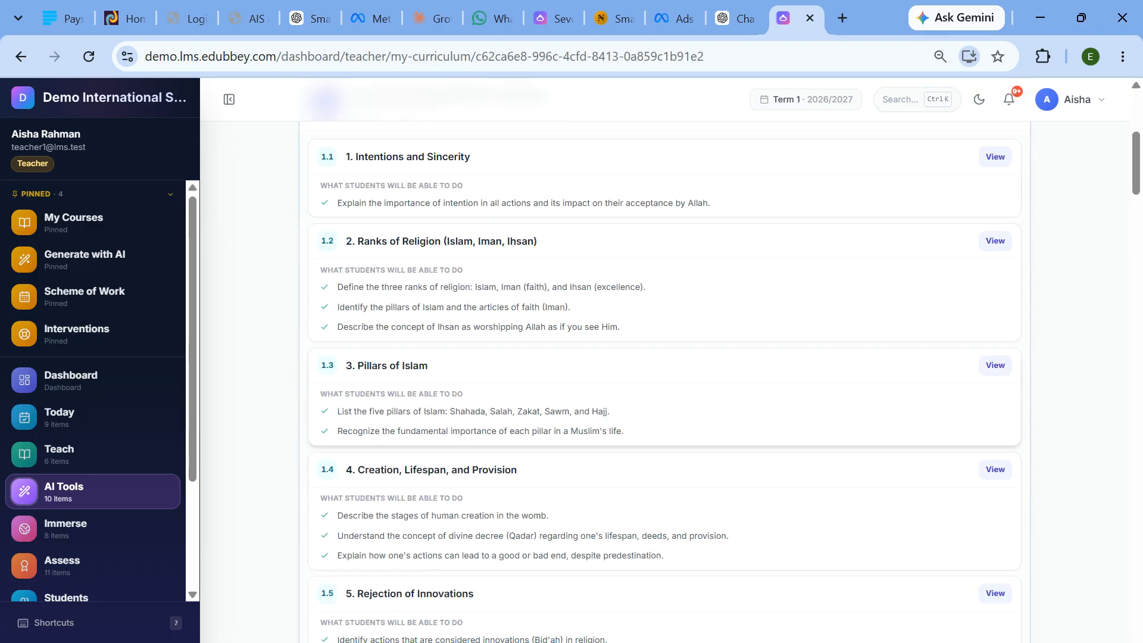
- Examine the remaining lessons of the hadith curriculum from 1.1 onward and open Upload Curriculum
scroll(664, 381, down, 18)
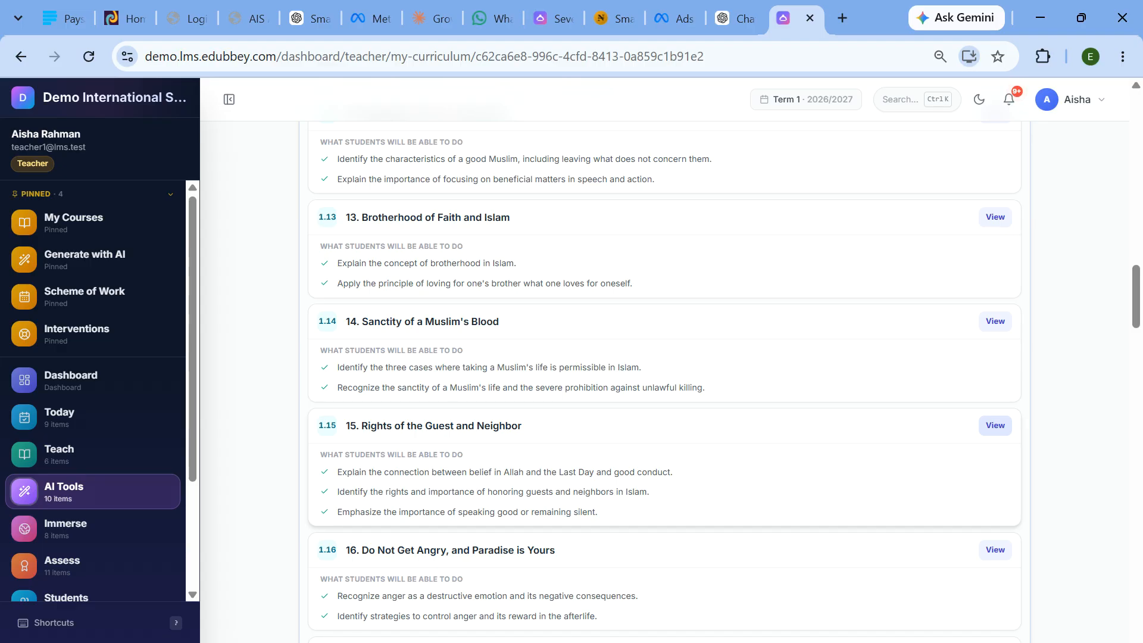
scroll(665, 381, down, 15)
scroll(664, 381, up, 3)
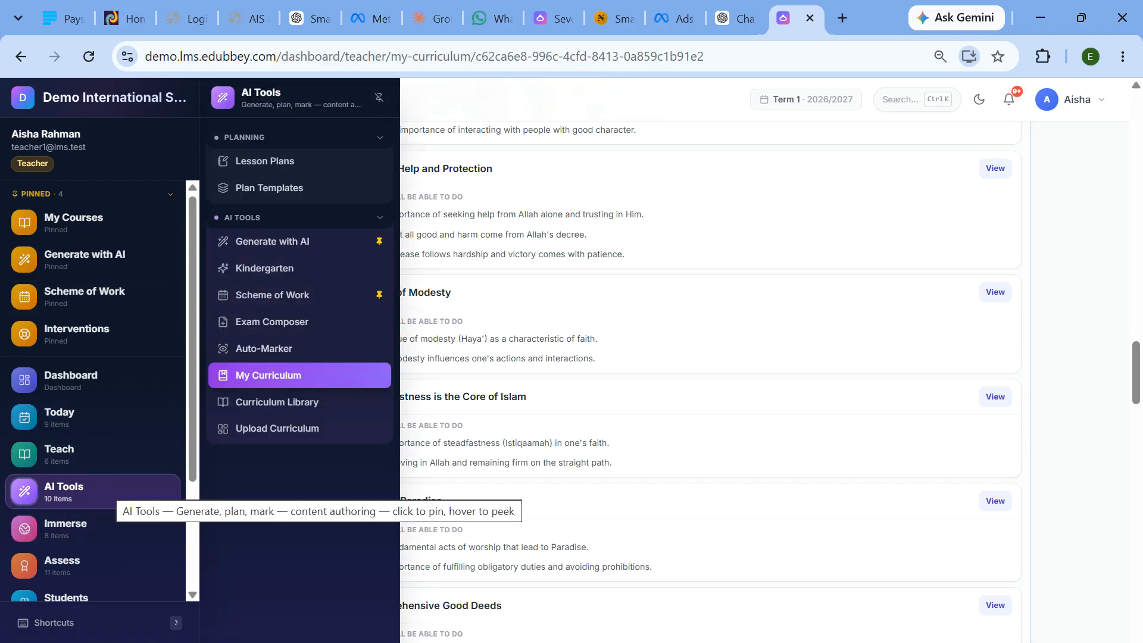
click(277, 428)
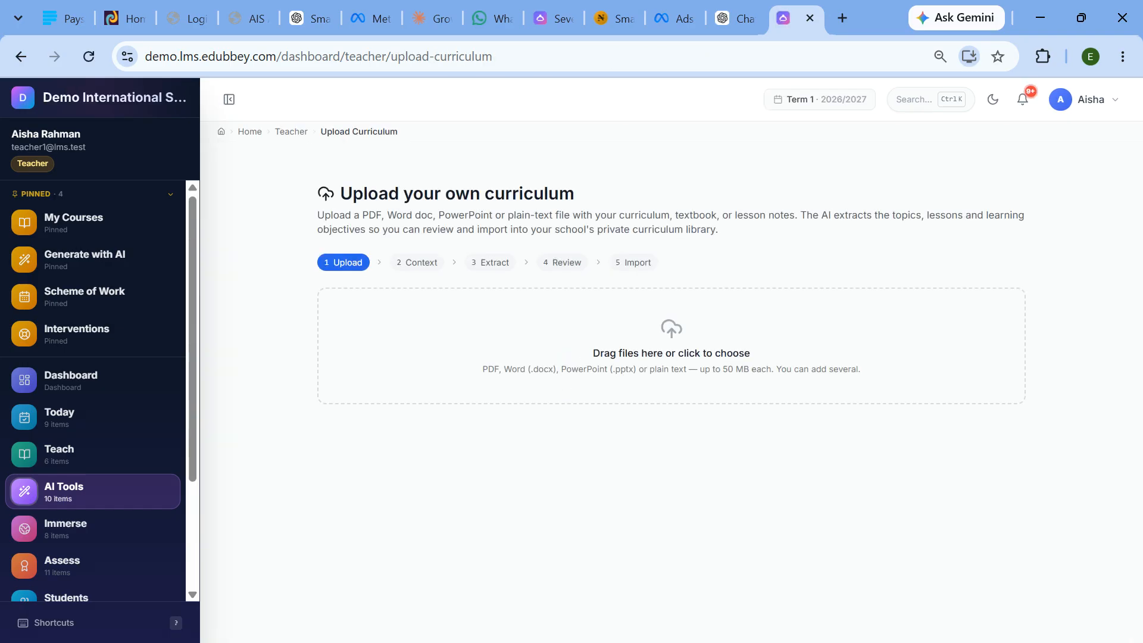
- Open the Curriculum Library and select English Year 1 under Active Learning (UK National Curriculum)
click(127, 485)
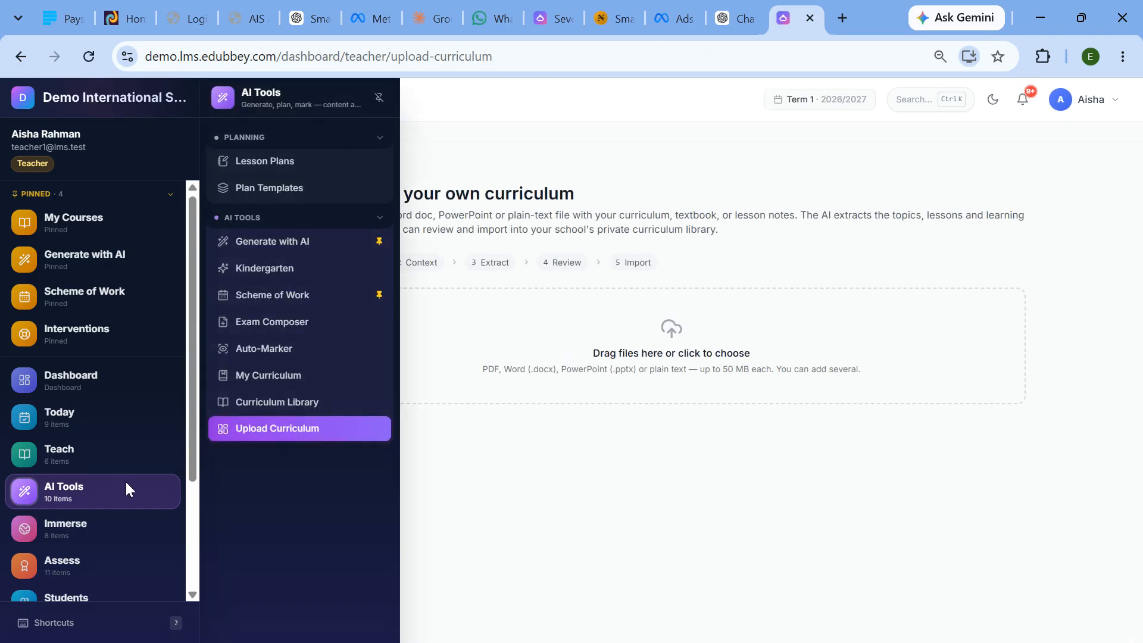
click(277, 403)
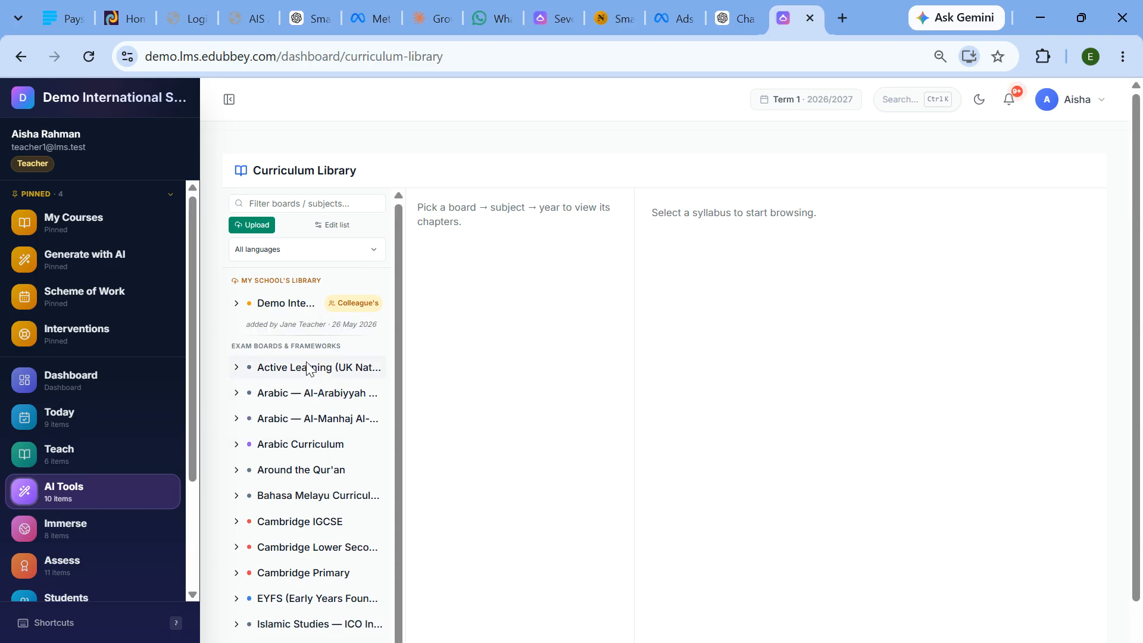
click(292, 368)
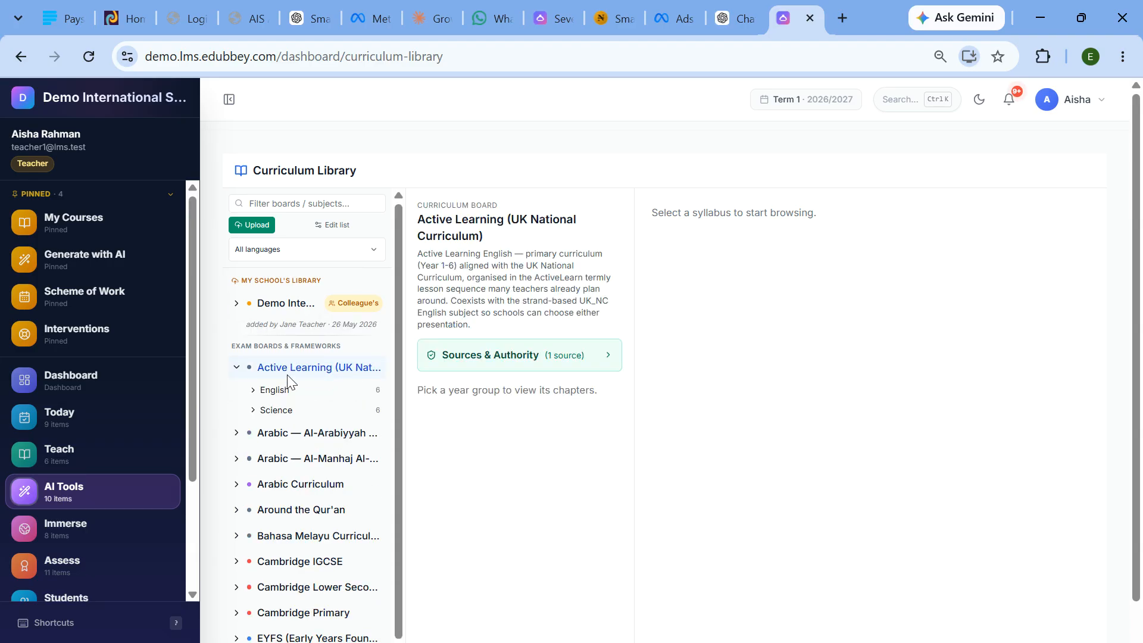
click(277, 389)
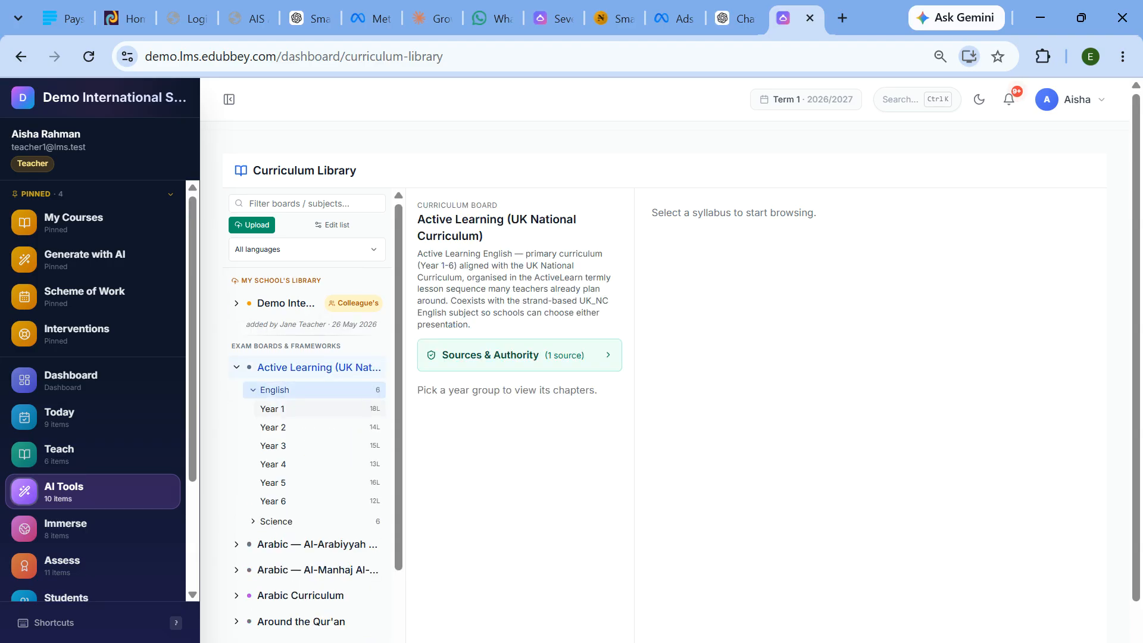
click(280, 409)
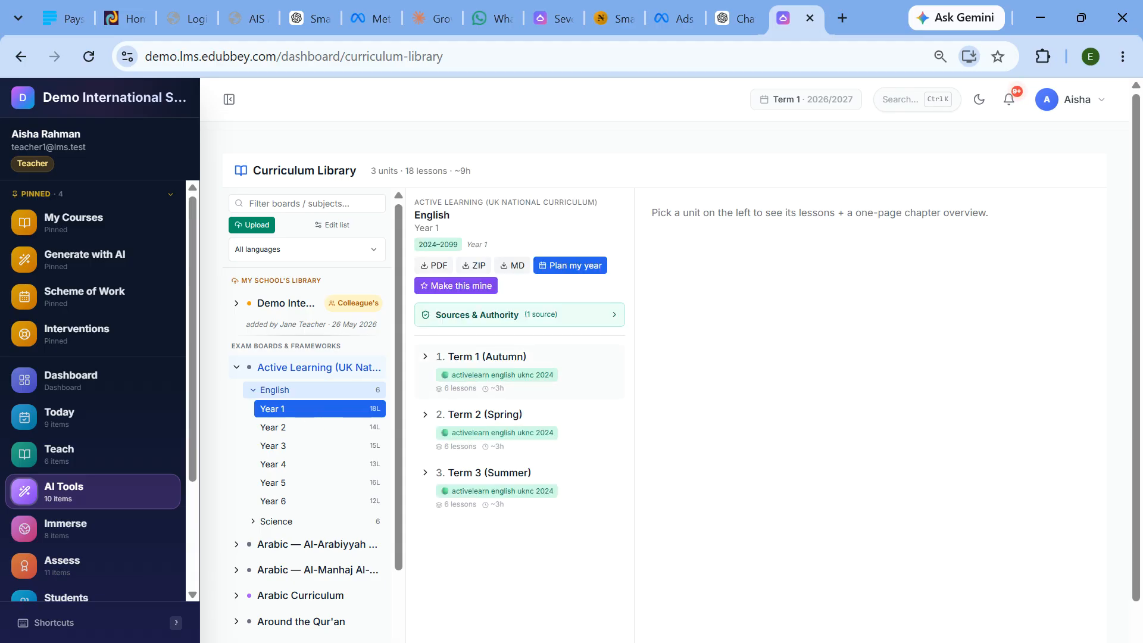
- Expand the Term 1 (Autumn) and Term 2 (Spring) units of English Year 1 to view their lessons
click(479, 357)
scroll(506, 525, down, 1)
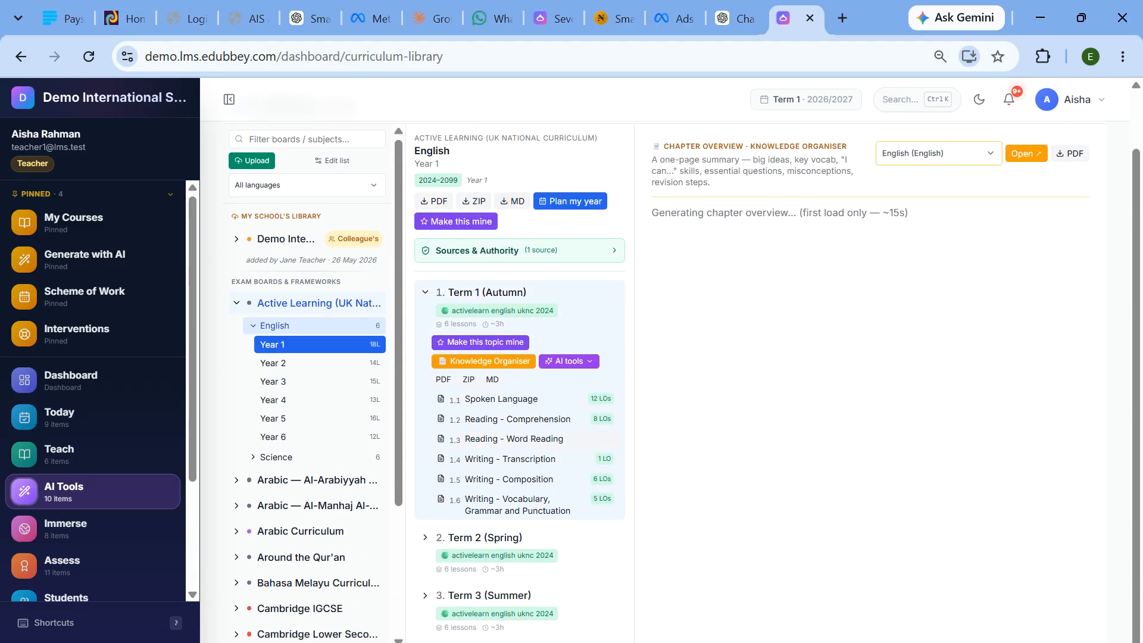
click(497, 551)
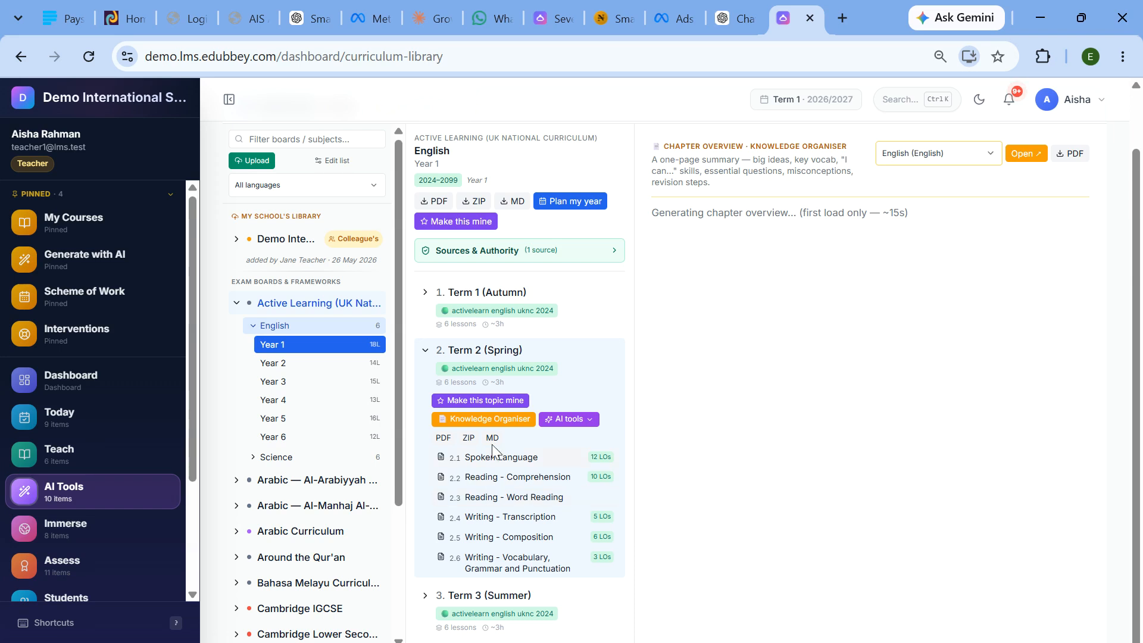
scroll(494, 449, up, 1)
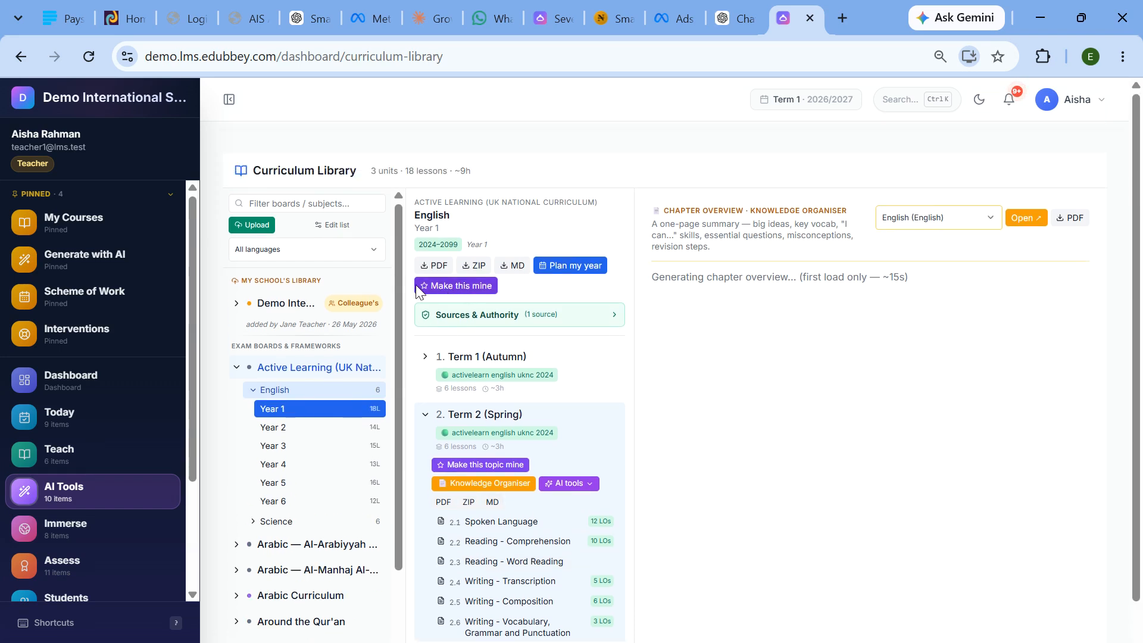
- Start a personal copy of Active Learning English Year 1, trying the Autumn and Spring term selections and continuing with all topics included
click(456, 285)
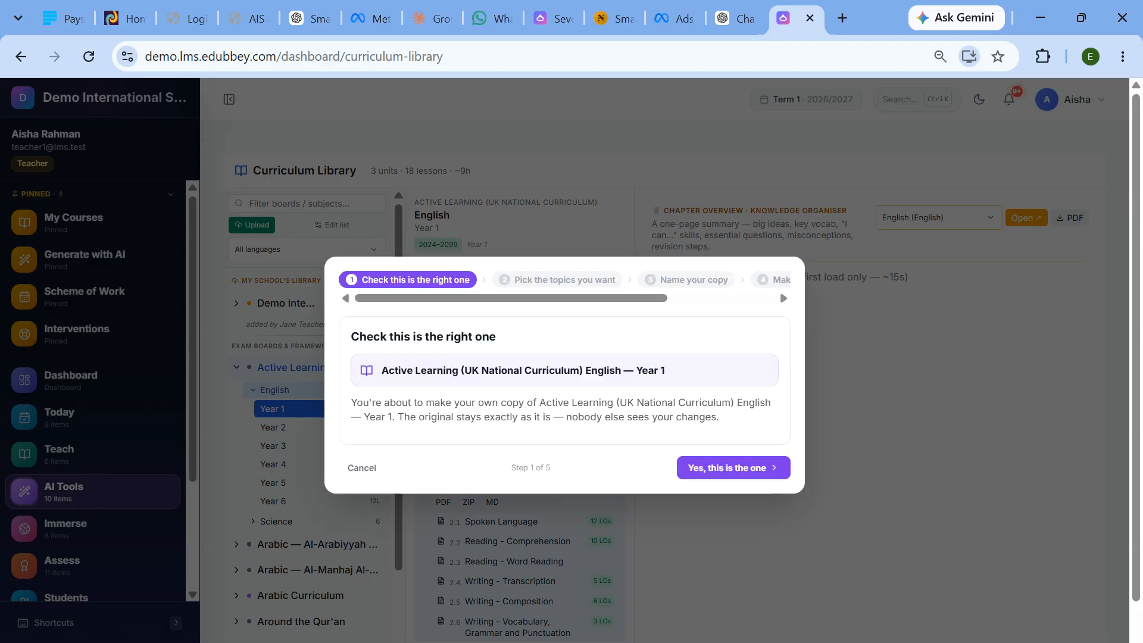
click(733, 469)
click(365, 390)
click(368, 418)
click(365, 390)
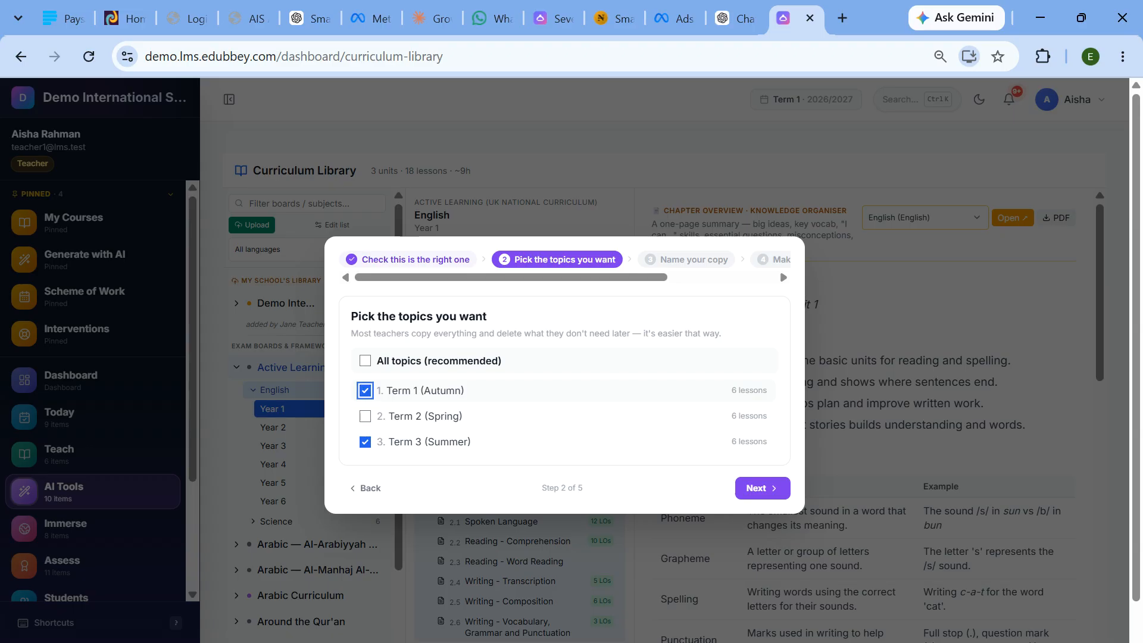
click(365, 417)
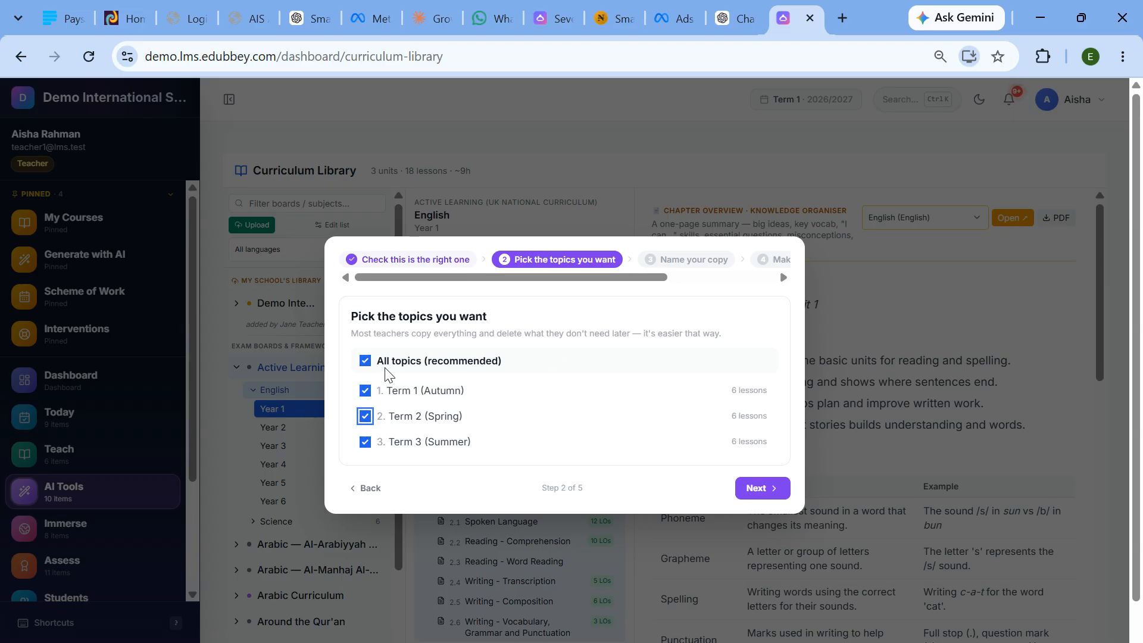
click(756, 490)
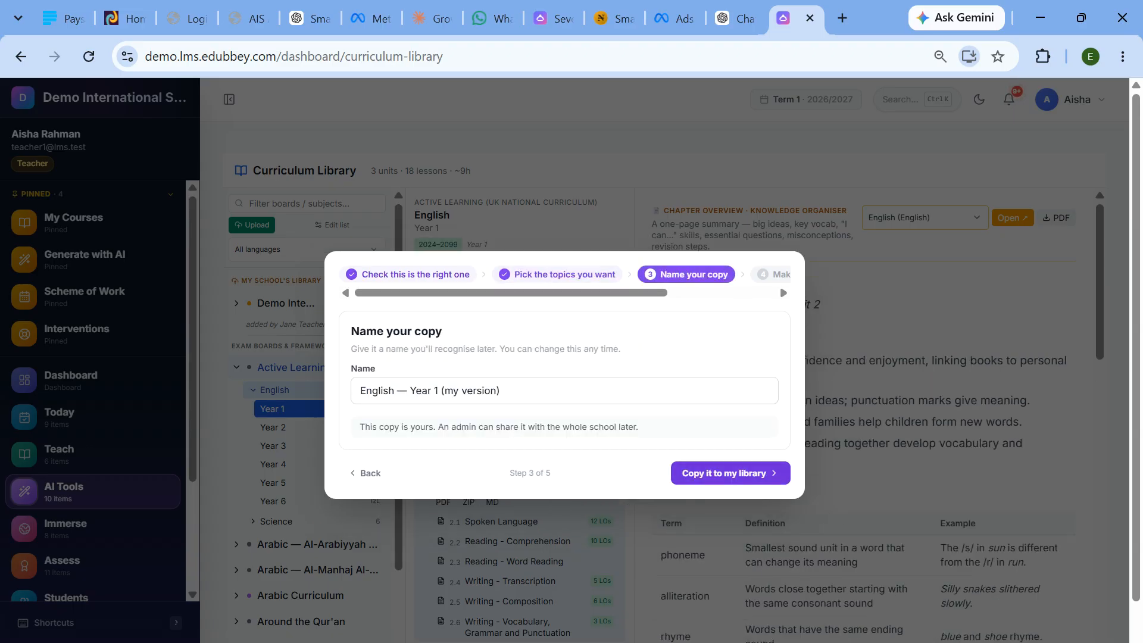
- Copy the curriculum to the personal library under the name English — Year 1 (my version) and open it for editing
click(501, 391)
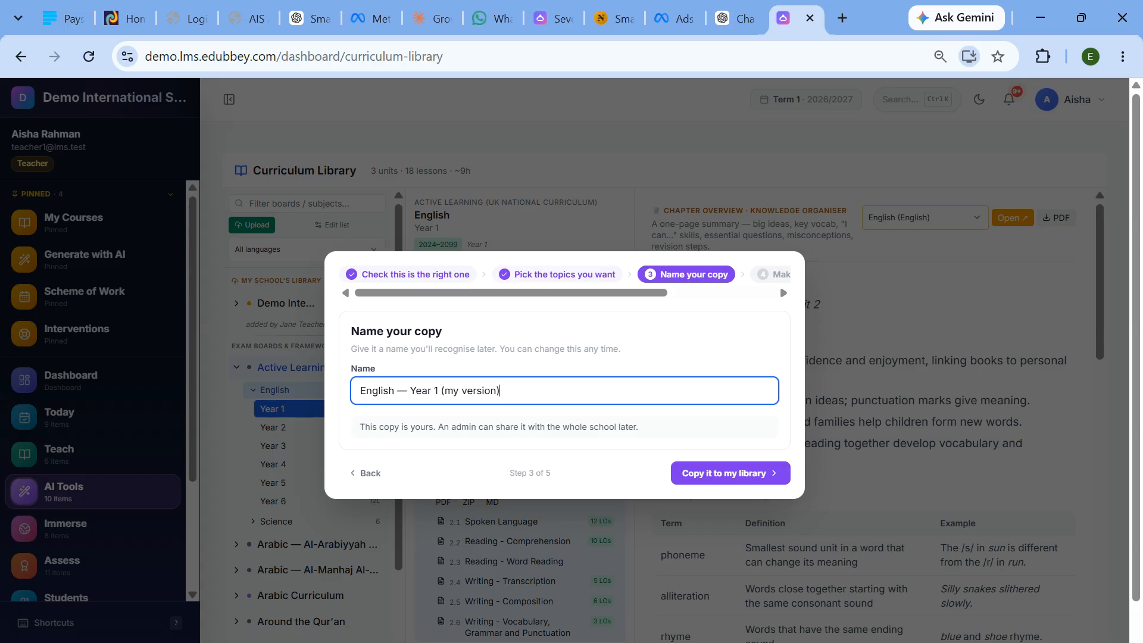
click(722, 480)
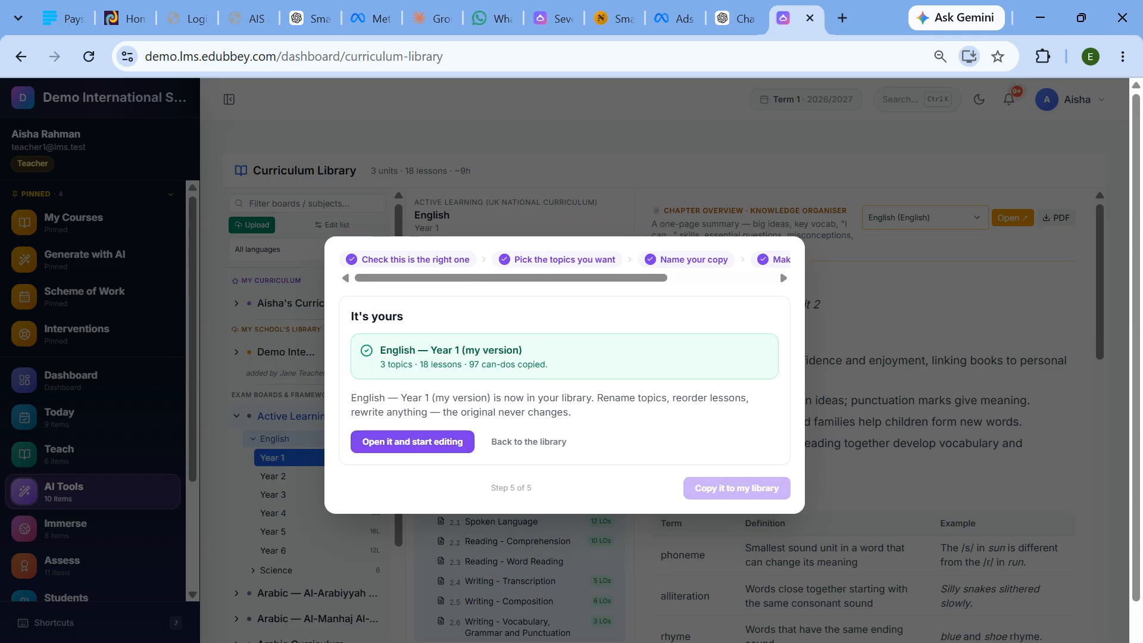
click(420, 446)
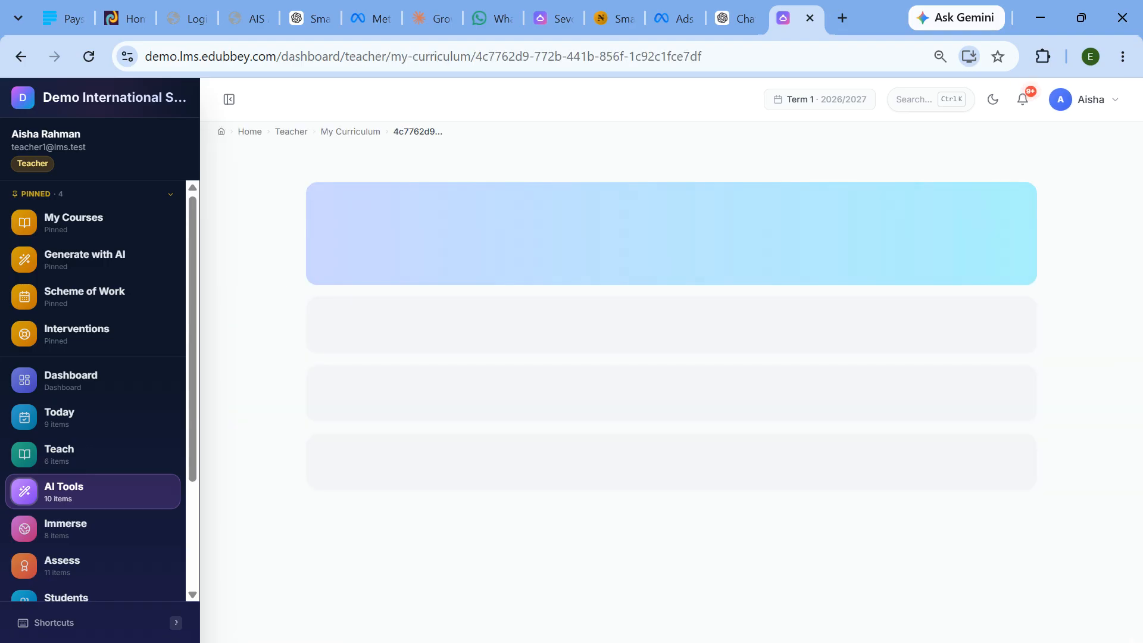
- Review the copied curriculum's lessons across all terms, expanding Term 2 (Spring) and Term 3 (Summer)
scroll(519, 403, down, 20)
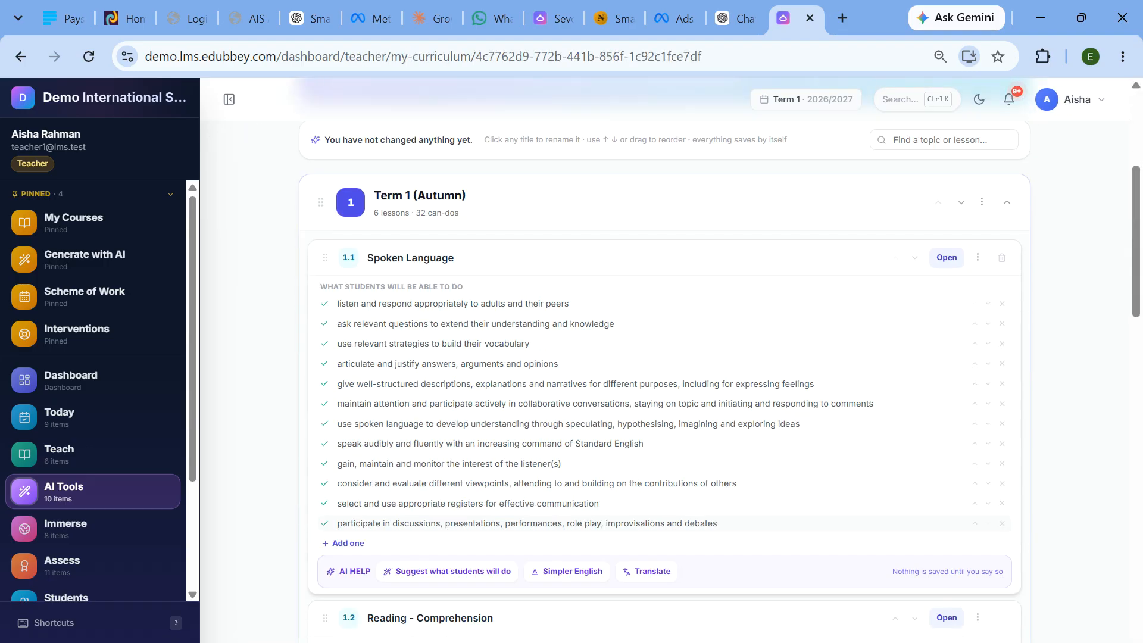
scroll(664, 381, down, 8)
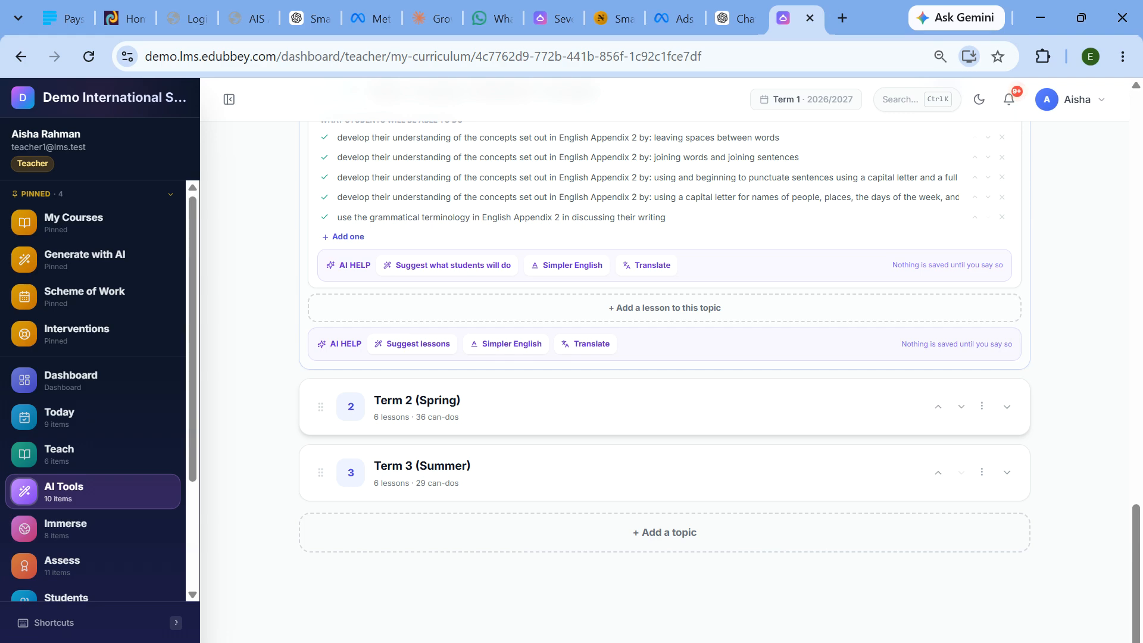
scroll(664, 381, down, 20)
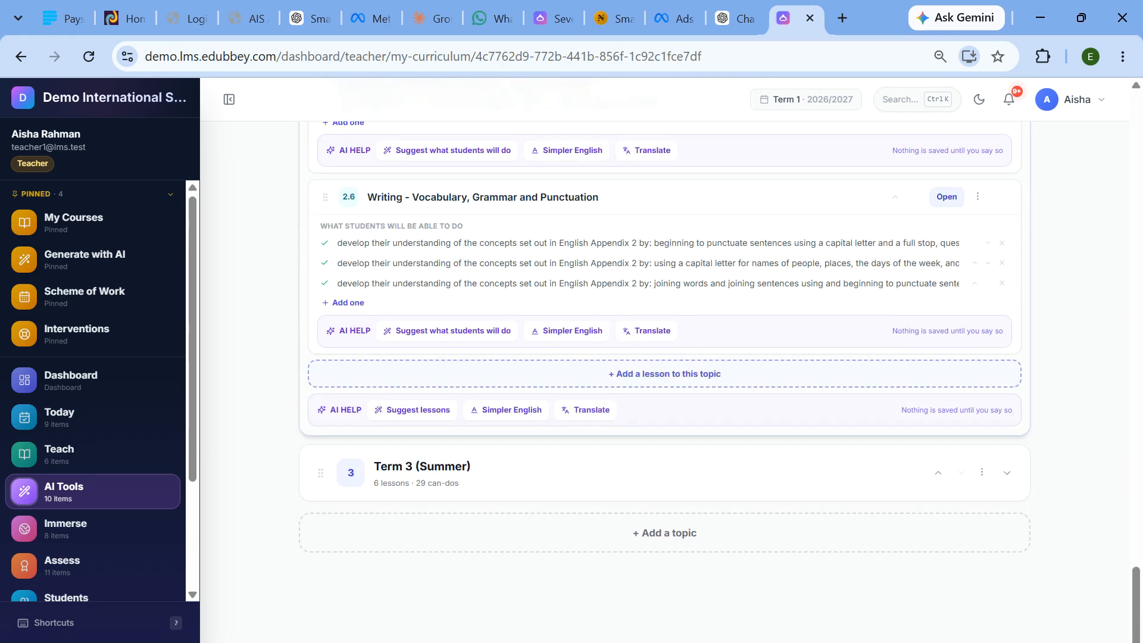
click(1005, 475)
scroll(740, 439, down, 5)
scroll(740, 470, down, 13)
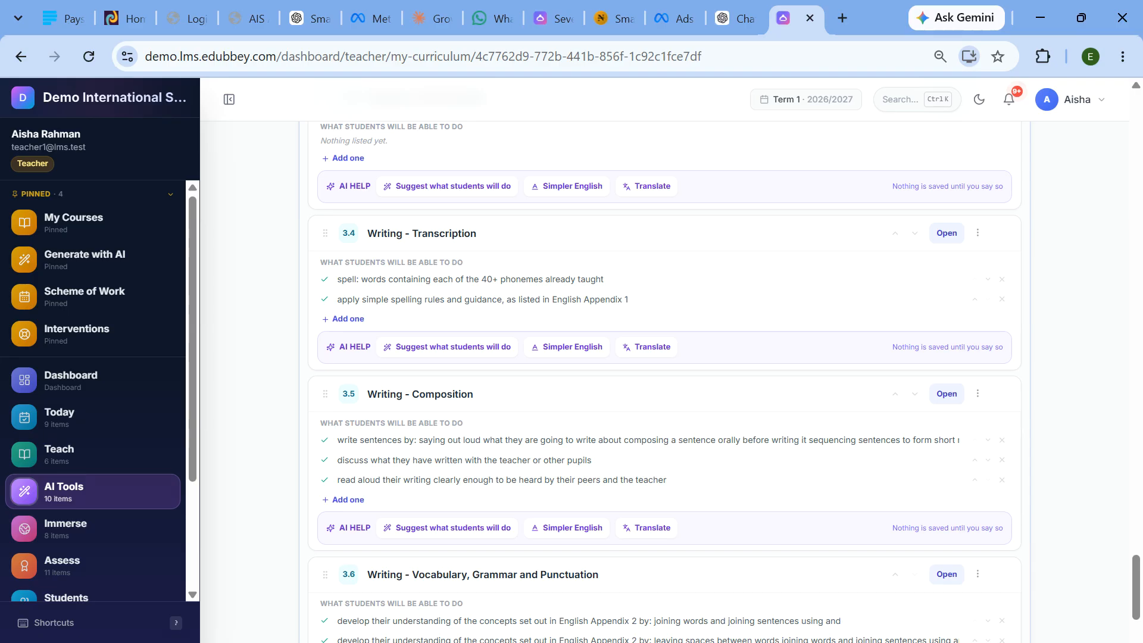
scroll(740, 471, up, 15)
scroll(665, 381, up, 20)
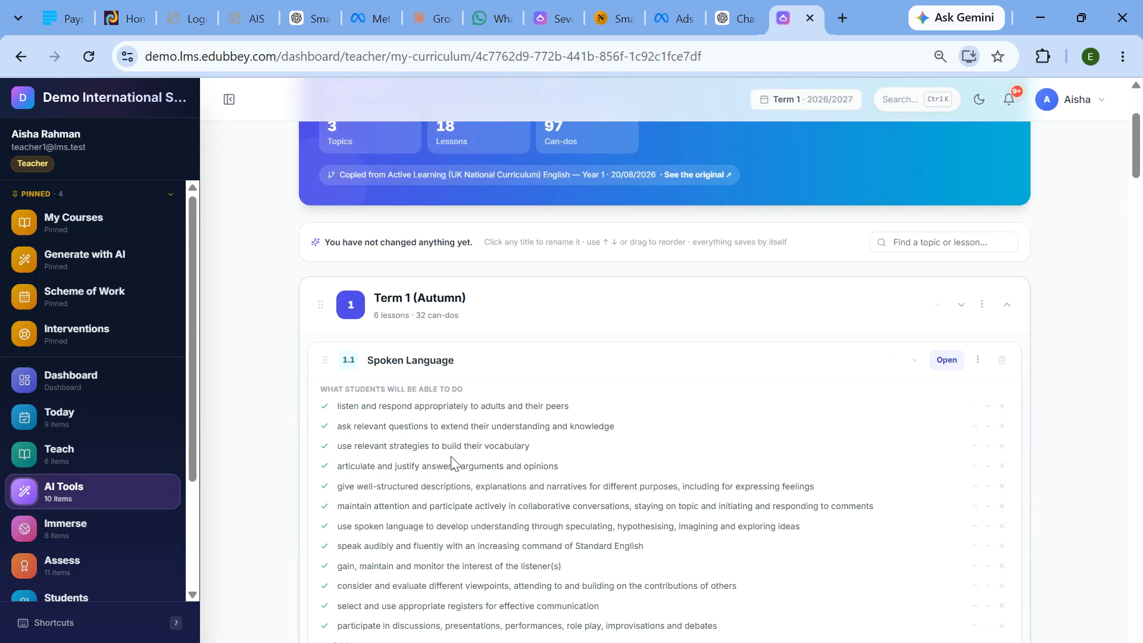
- Open the first can-do of Spoken Language for editing, and start removing its "participate in discussions" can-do but cancel the removal
click(467, 406)
scroll(466, 408, down, 3)
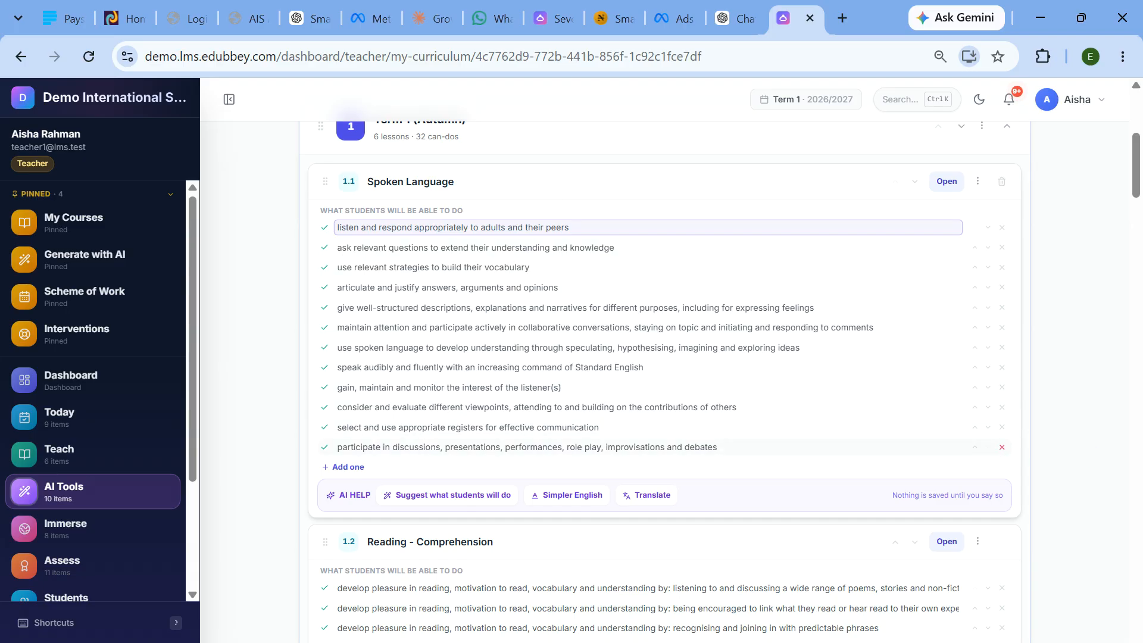
click(1002, 447)
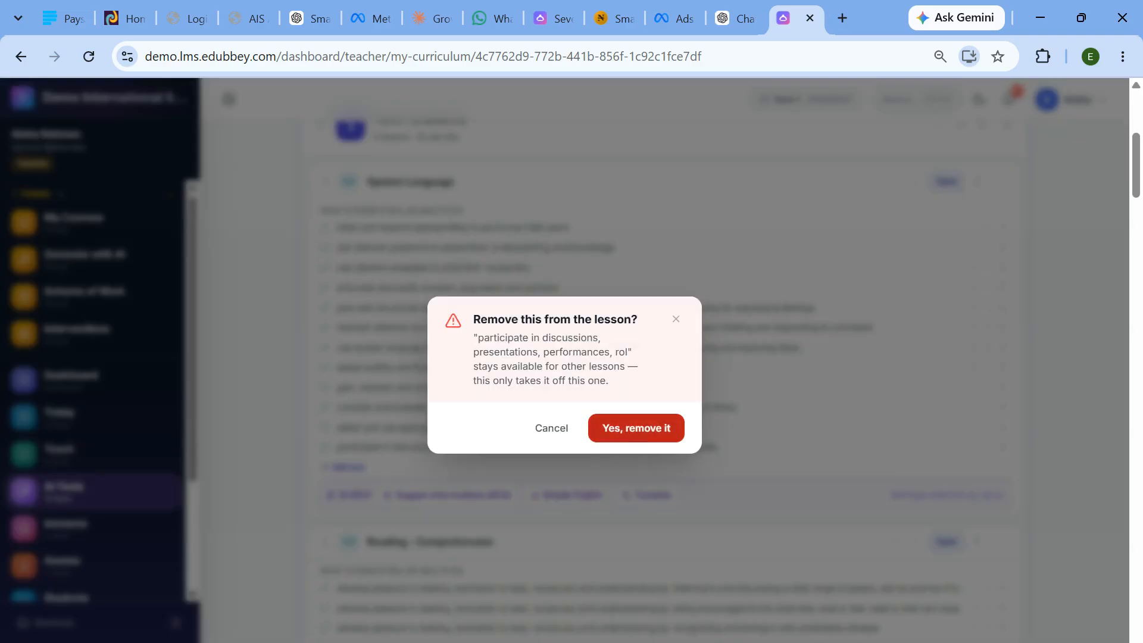
click(676, 319)
- Add a can-do to lesson 1.1 Spoken Language with the text "Write anything"
scroll(678, 325, down, 2)
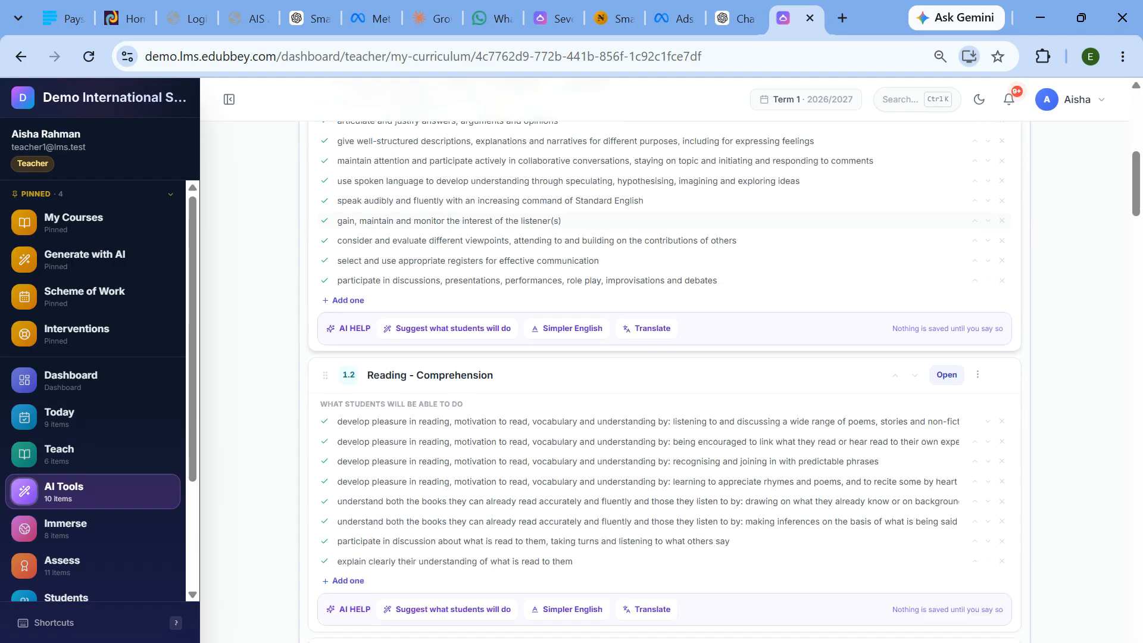
scroll(664, 384, down, 1)
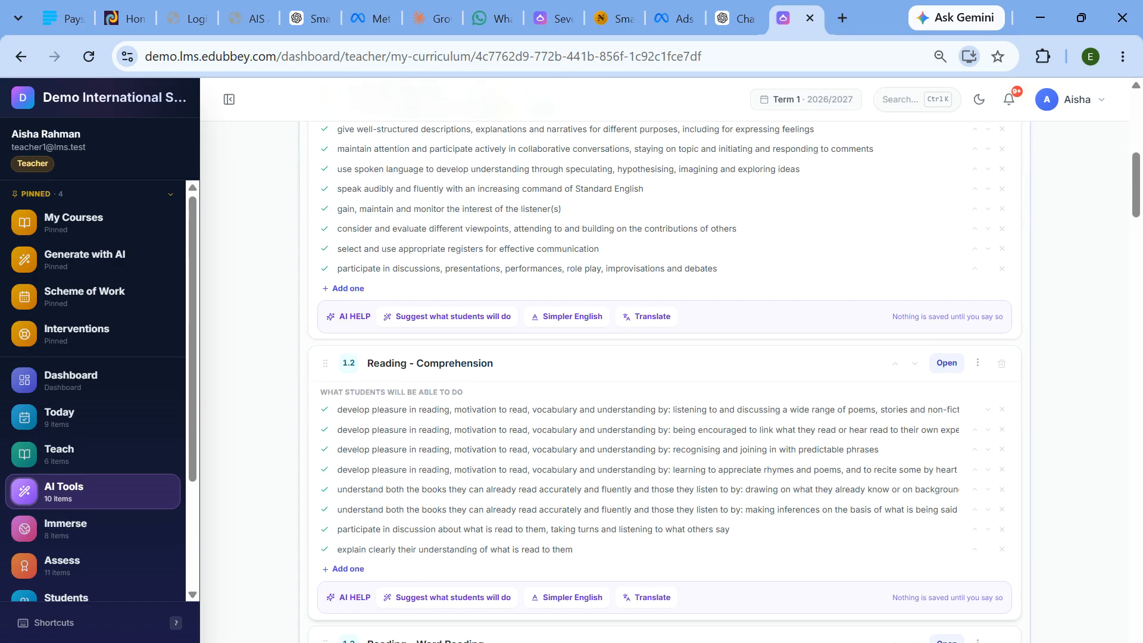
click(348, 288)
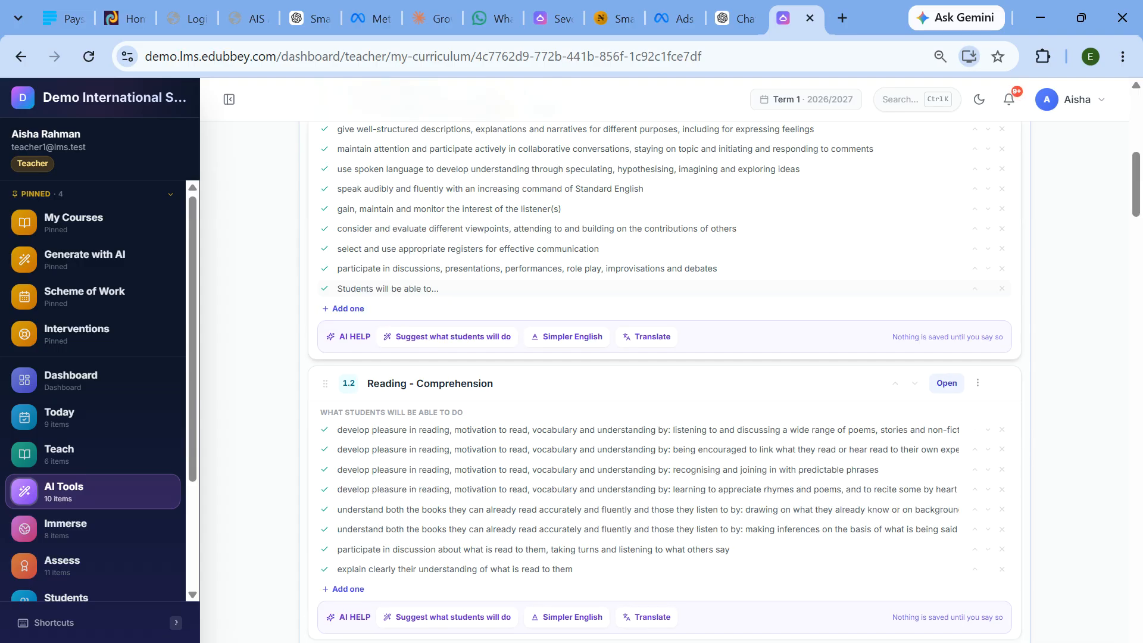
triple_click(402, 288)
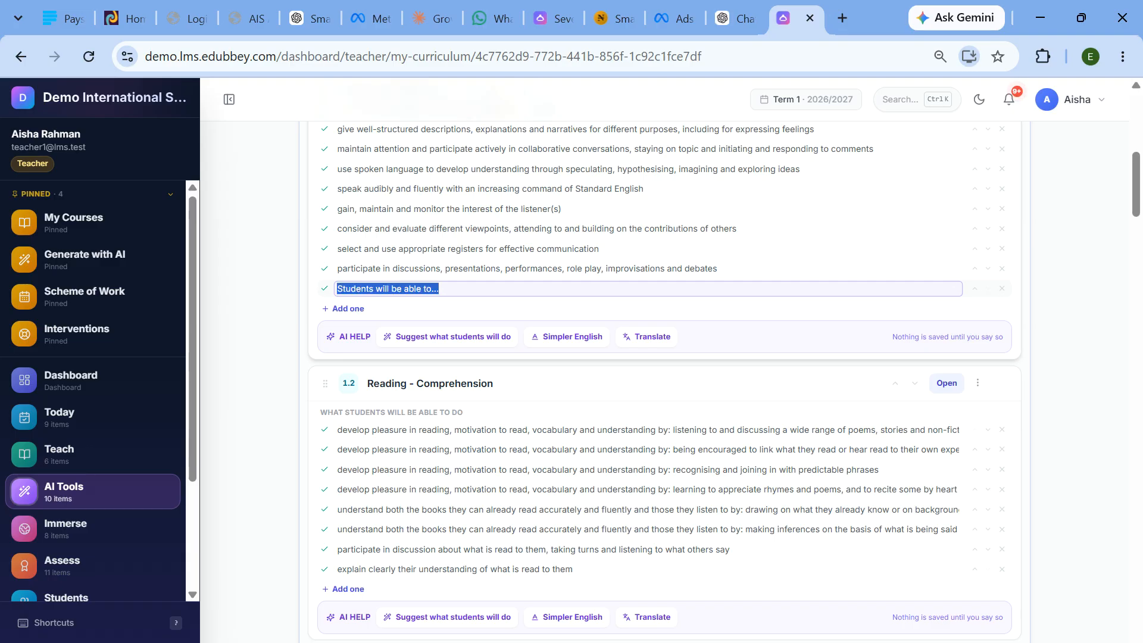
text(Write anything)
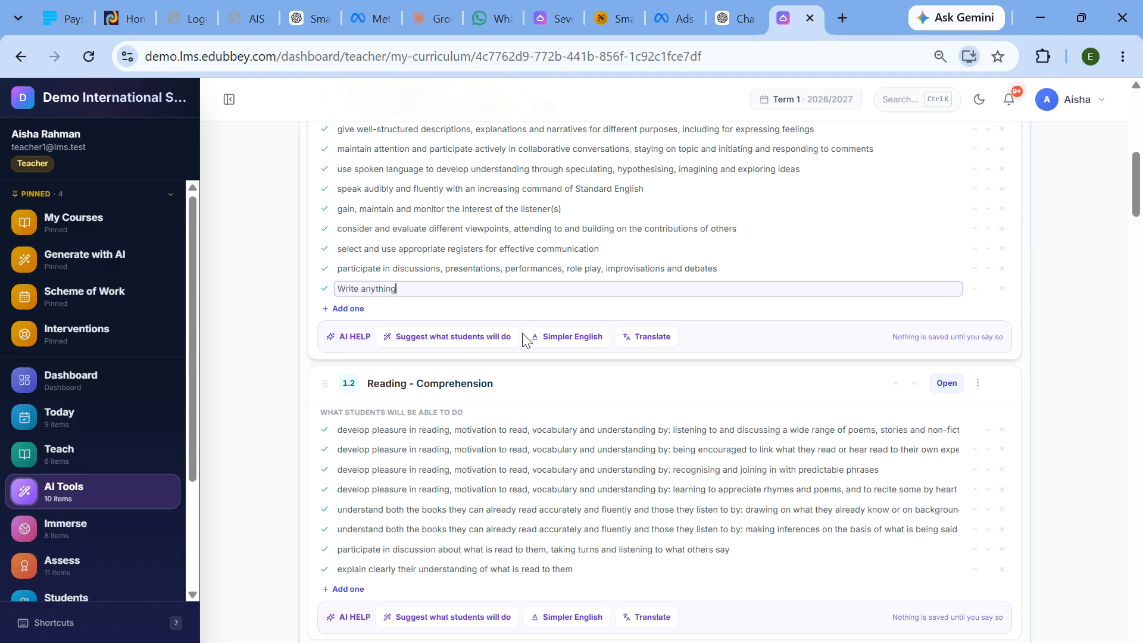
- Review the copied curriculum's title and overview, and look over the Term 1 lessons with their AI help options
scroll(472, 286, up, 8)
drag(320, 243, 633, 248)
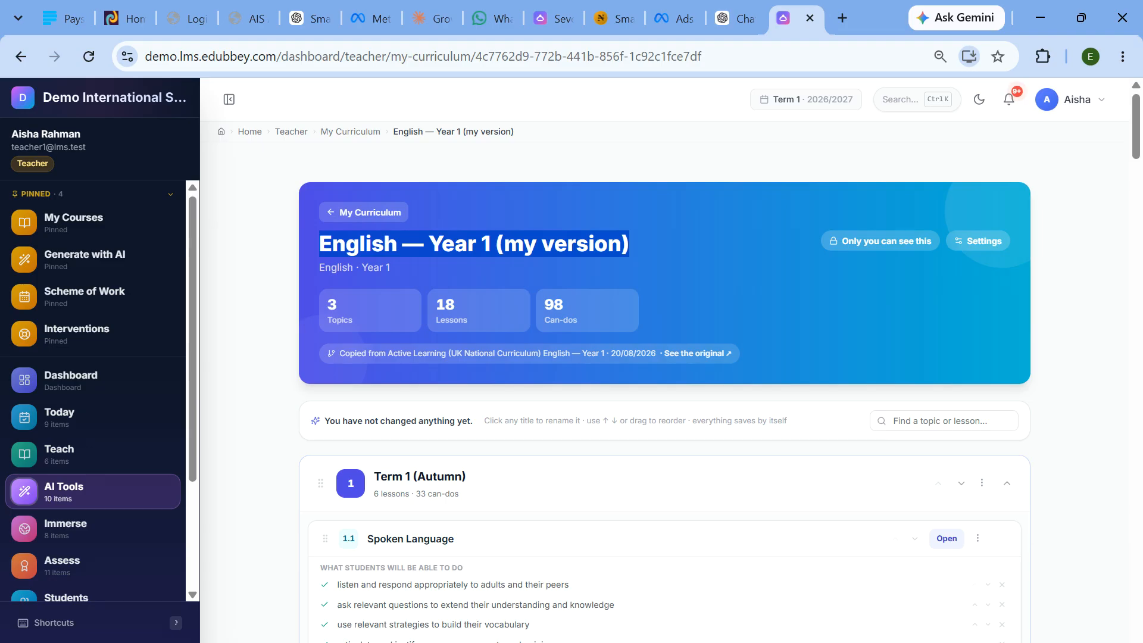
click(695, 269)
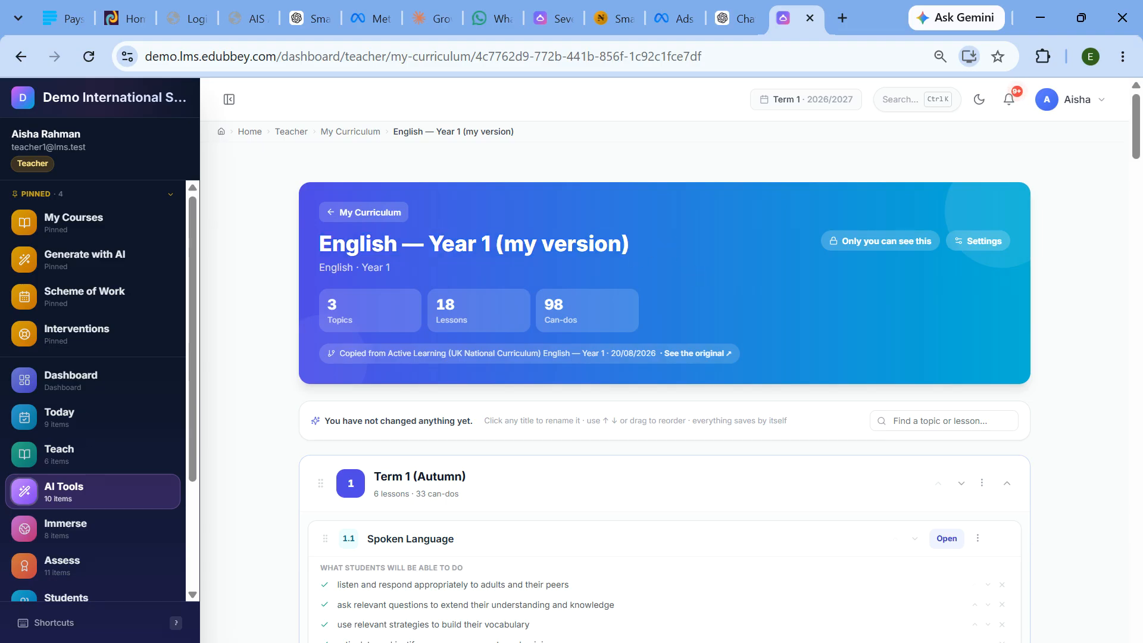
scroll(563, 403, down, 13)
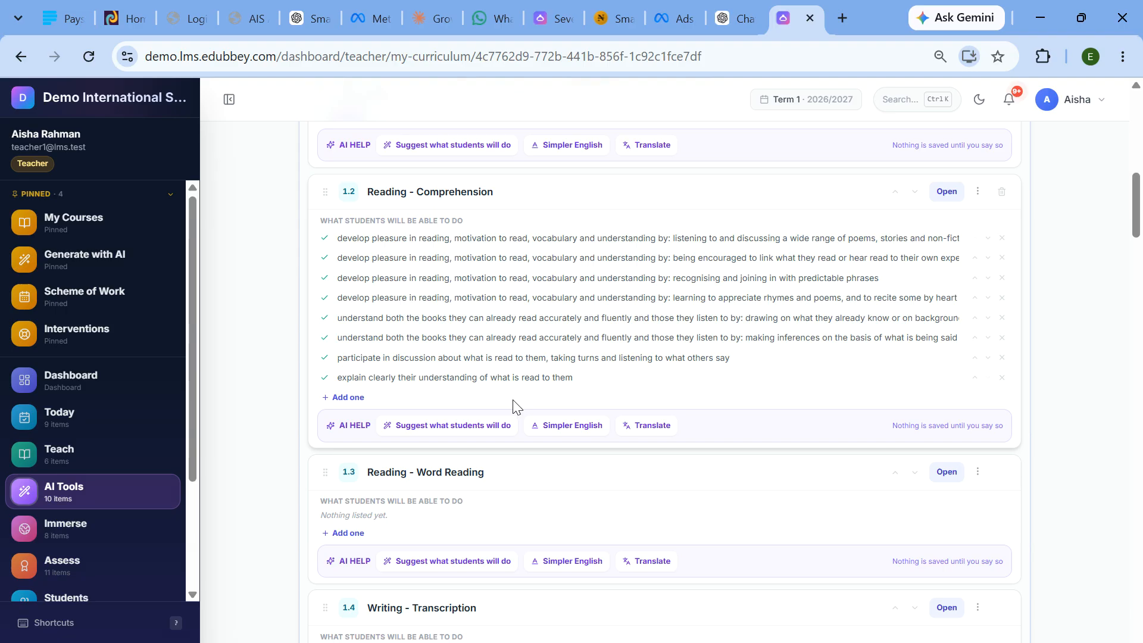
scroll(497, 377, down, 4)
scroll(498, 377, up, 4)
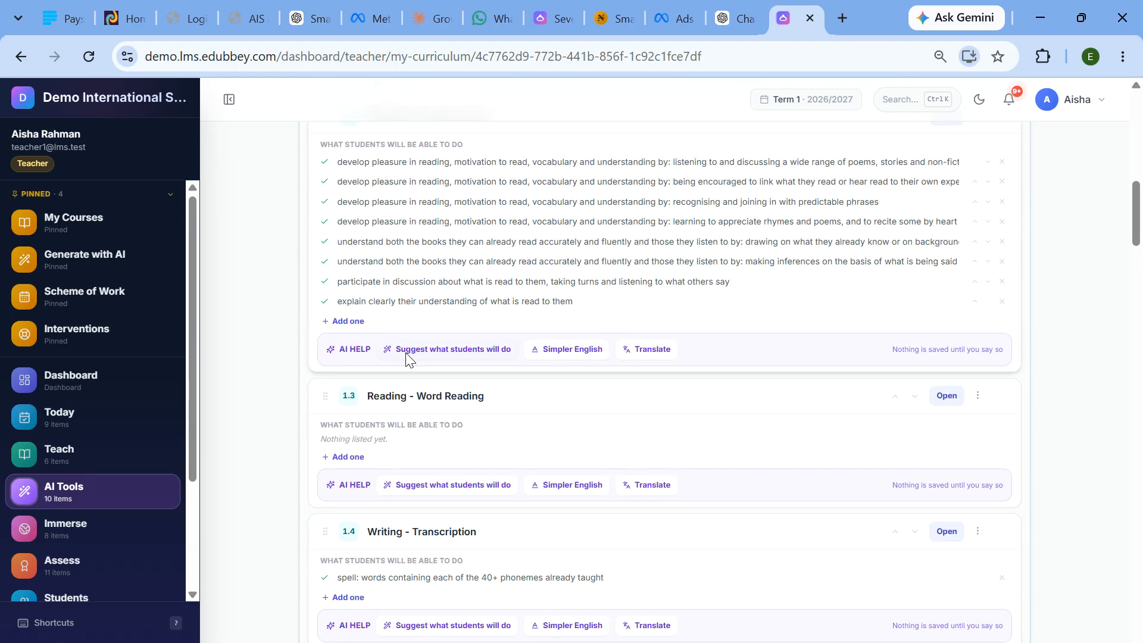
scroll(470, 335, up, 15)
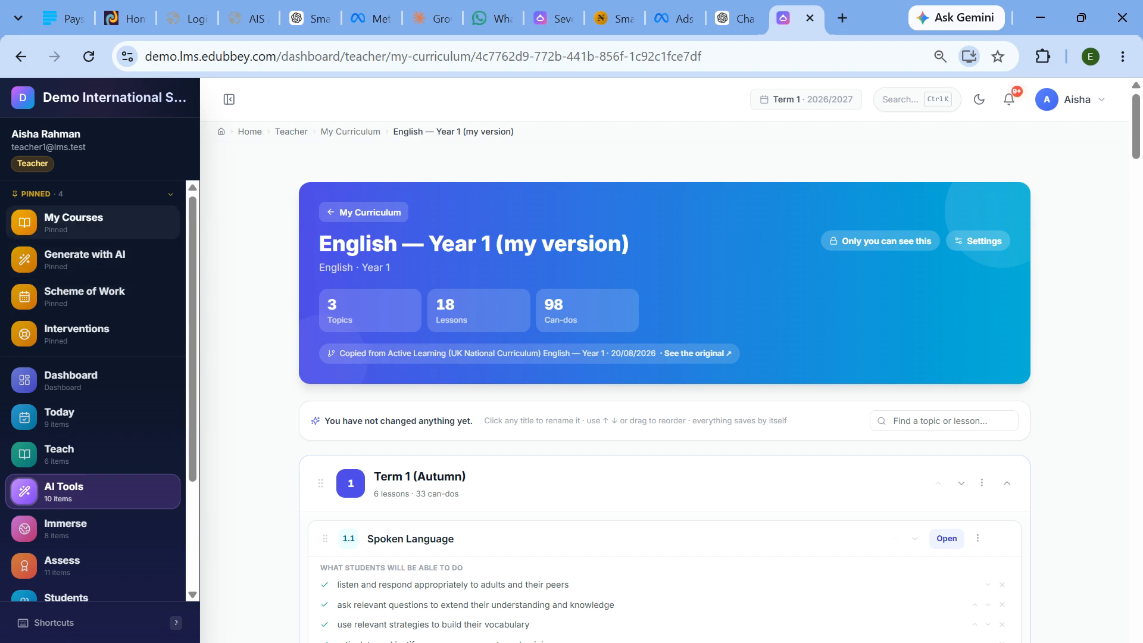
- Open My Courses, look at the Year 4B — Bahasa Malaysia course page, and return to the course list
click(74, 221)
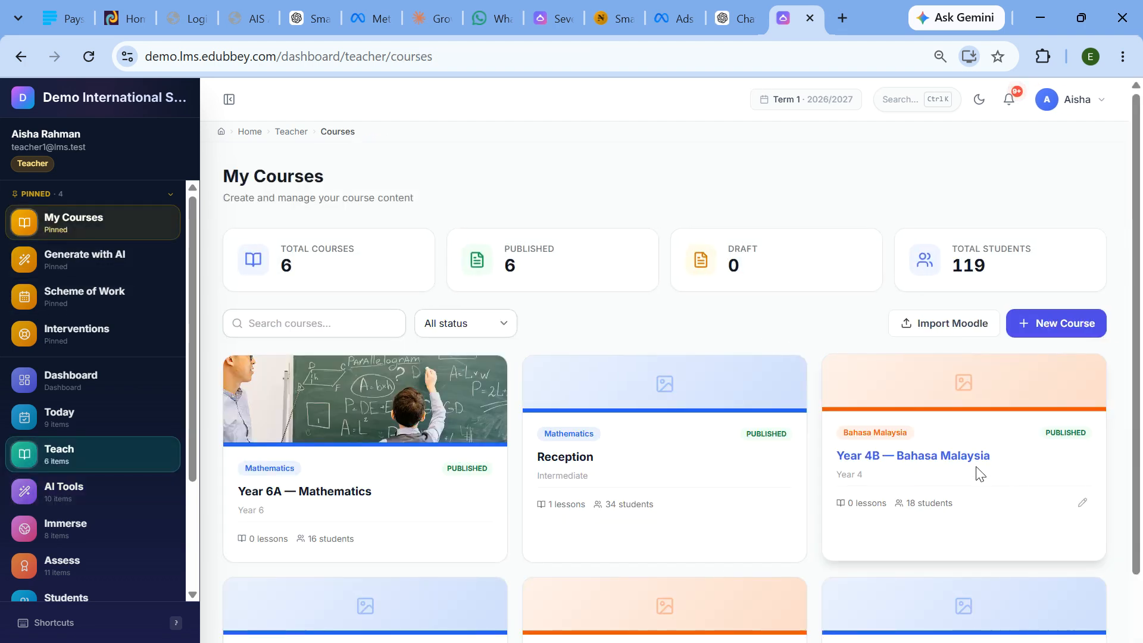
click(884, 395)
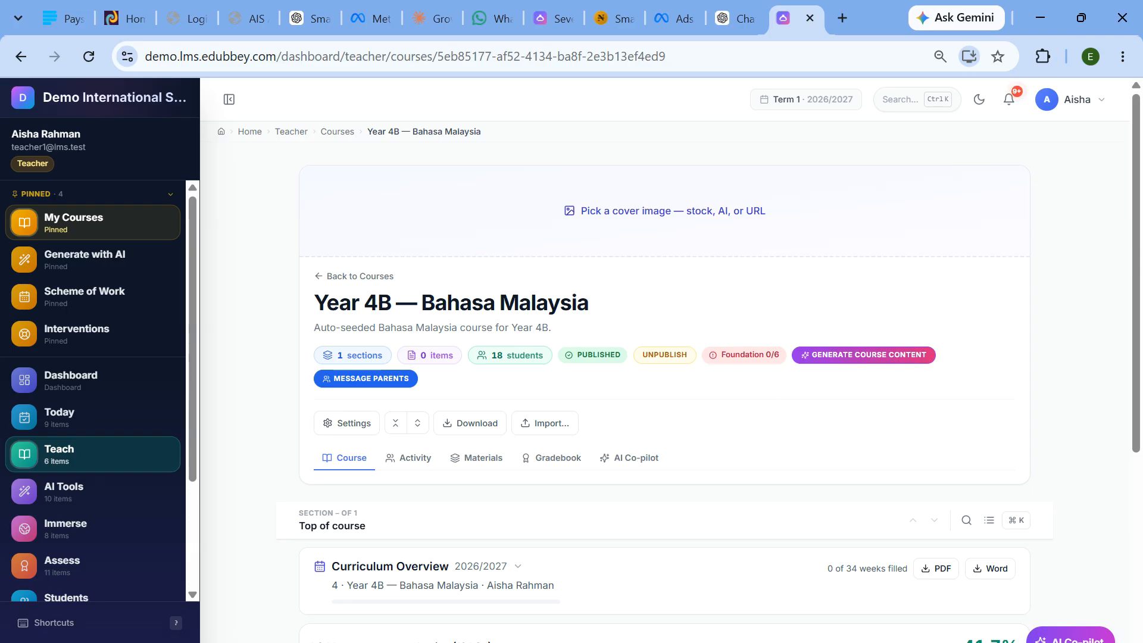
click(20, 57)
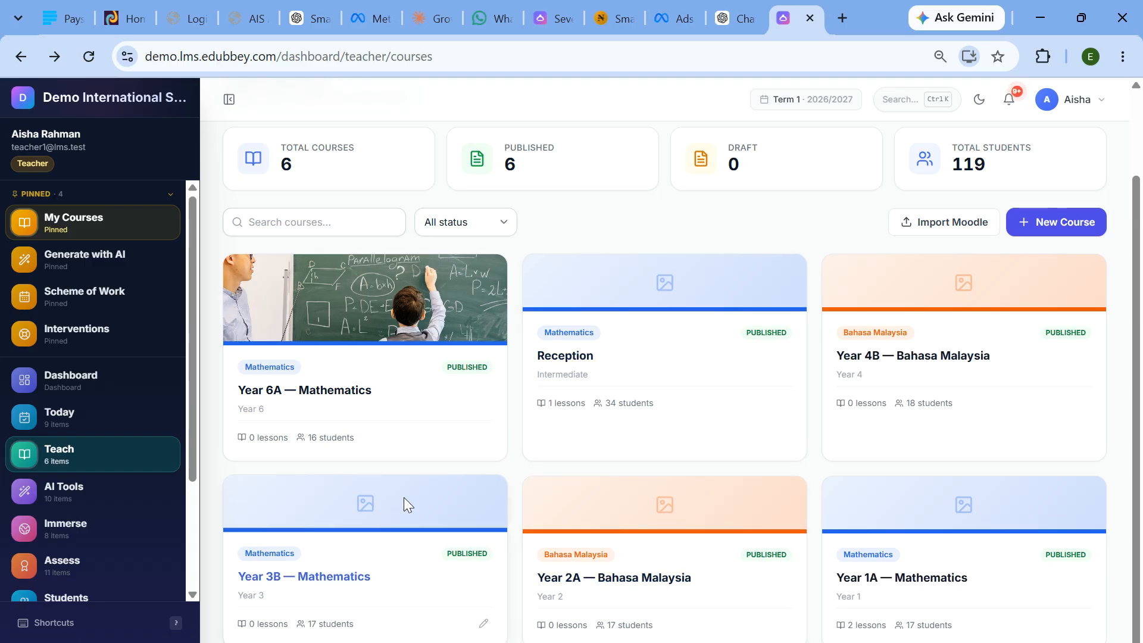
- Open the Year 6A — Mathematics course and review its overview, learning objective mastery and course-building options
click(319, 301)
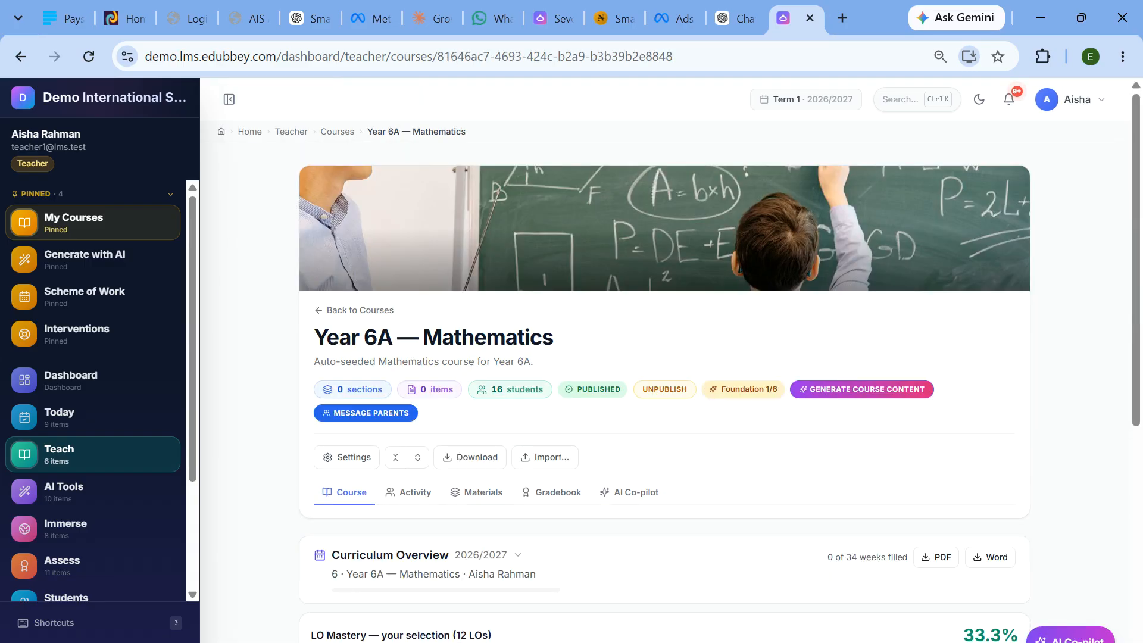
scroll(664, 358, down, 3)
scroll(696, 429, down, 4)
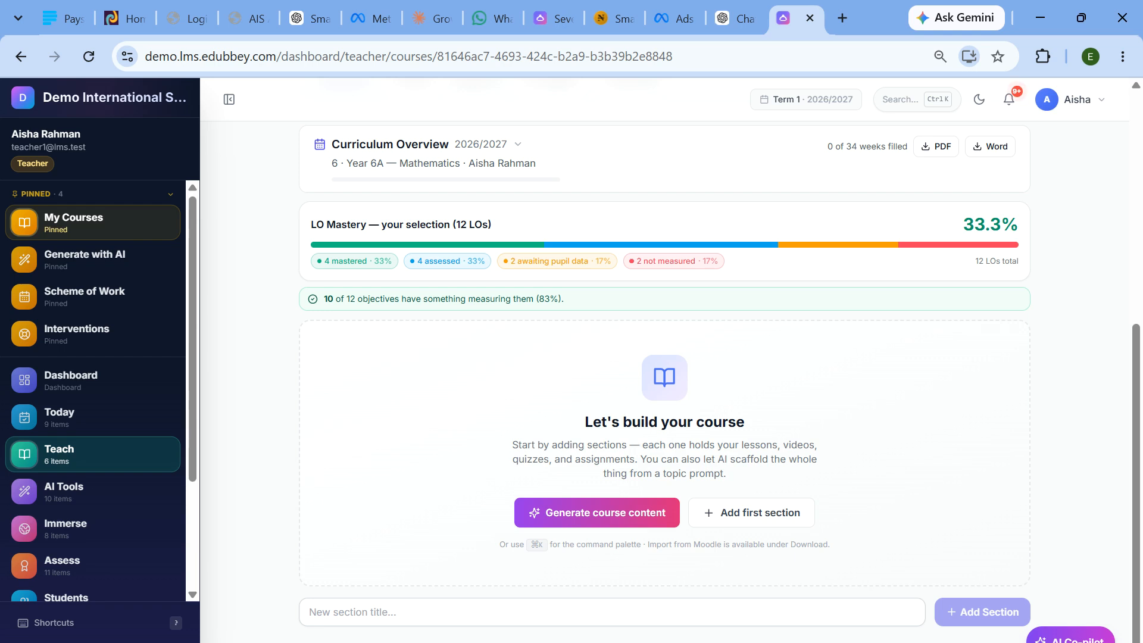
scroll(804, 145, up, 6)
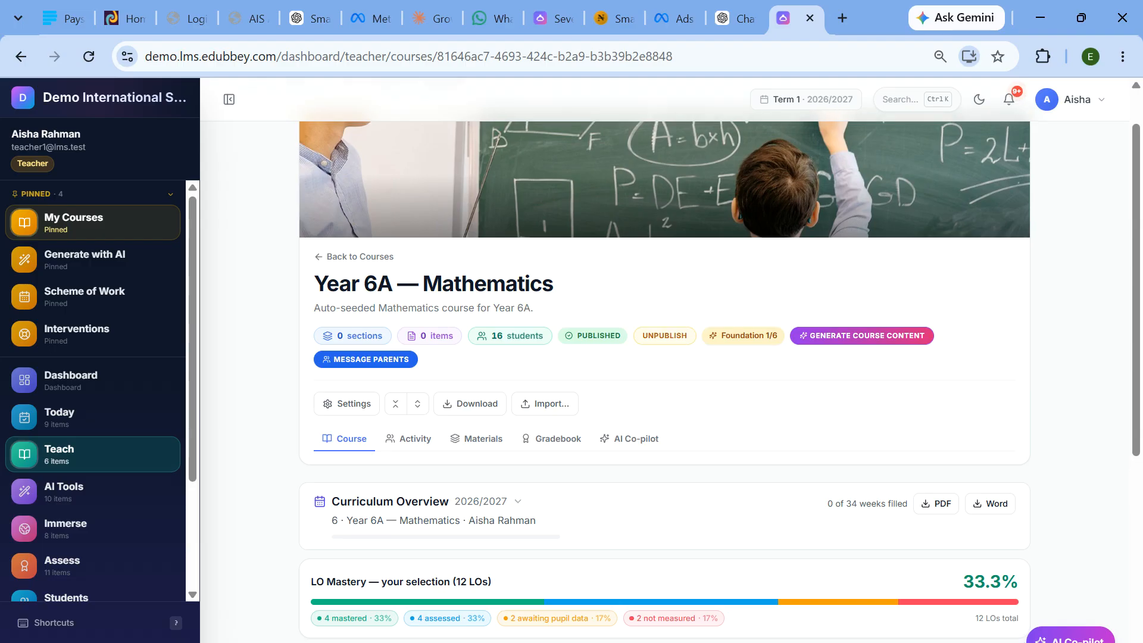
scroll(823, 266, down, 2)
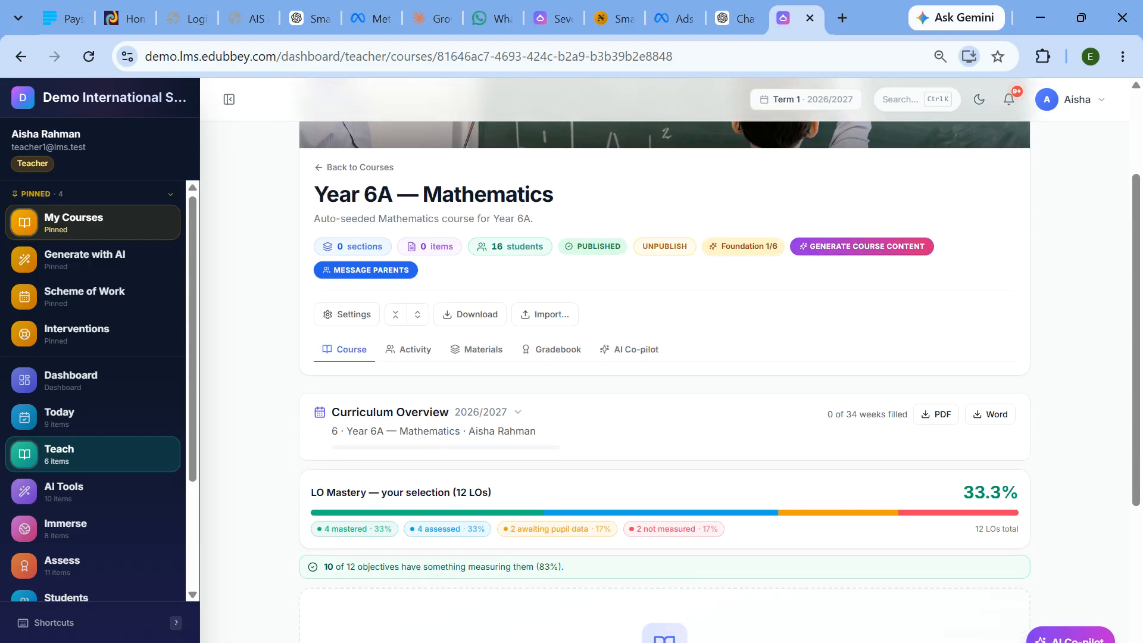
scroll(376, 107, down, 5)
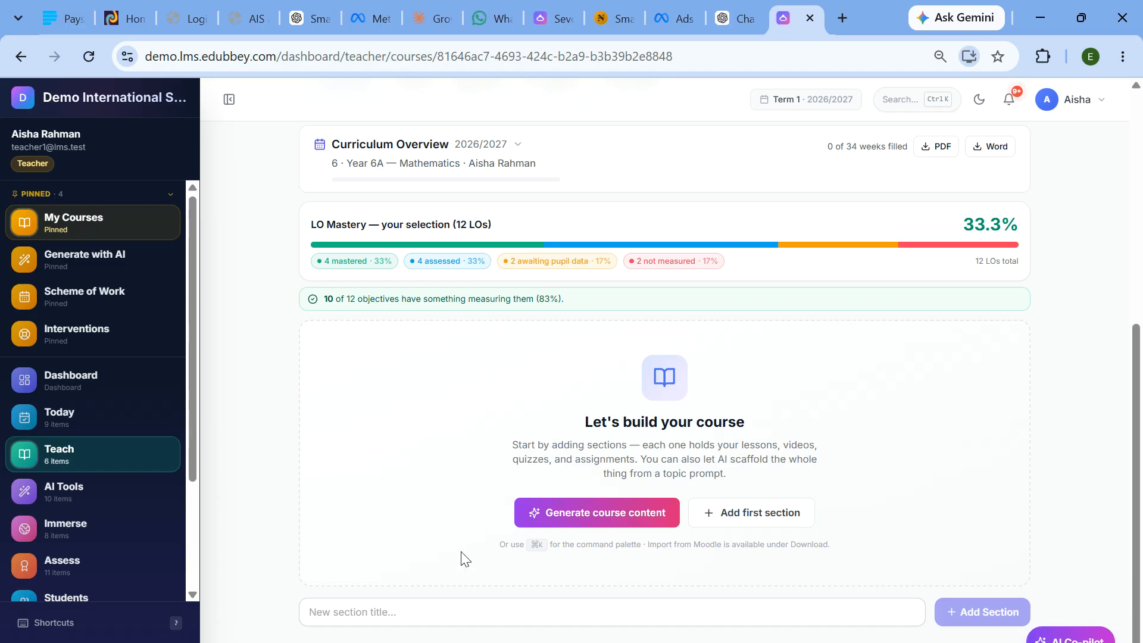
- Add a section titled "Curriculum Overview" to the Year 6A — Mathematics course
click(426, 612)
text(Curriculum Over)
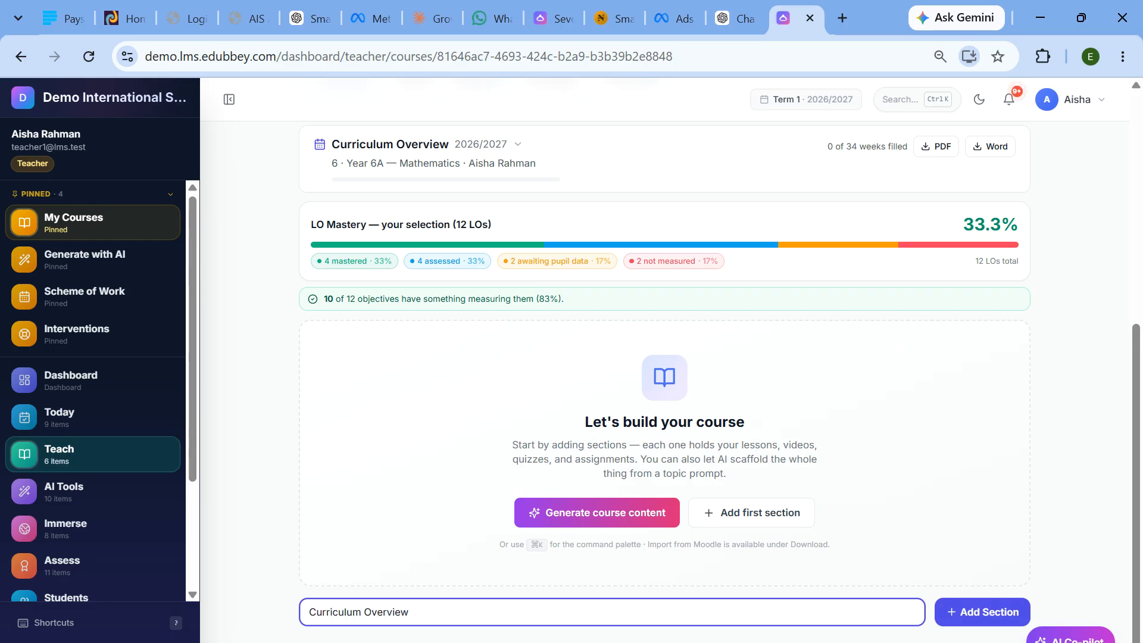
text(view)
click(951, 612)
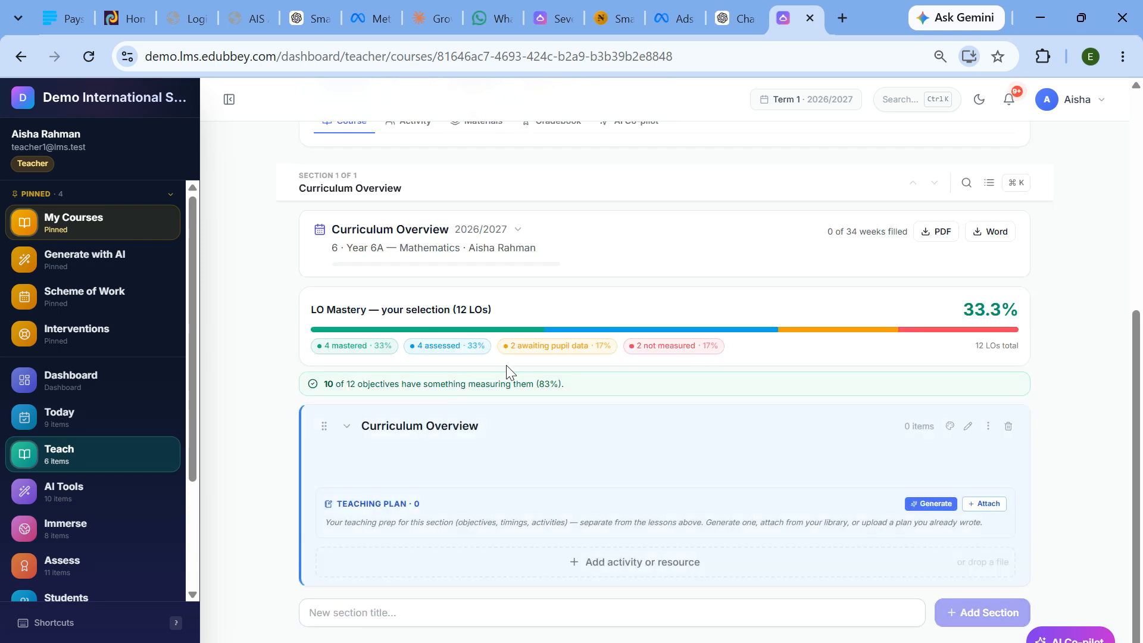
- Add a File / PDF resource titled "Curriculum Overview for Term 1" to the Curriculum Overview section, uploading card-5a72744a-0b8e-4724-8f95-ffbcb6faa8f6.pdf from Downloads
click(628, 559)
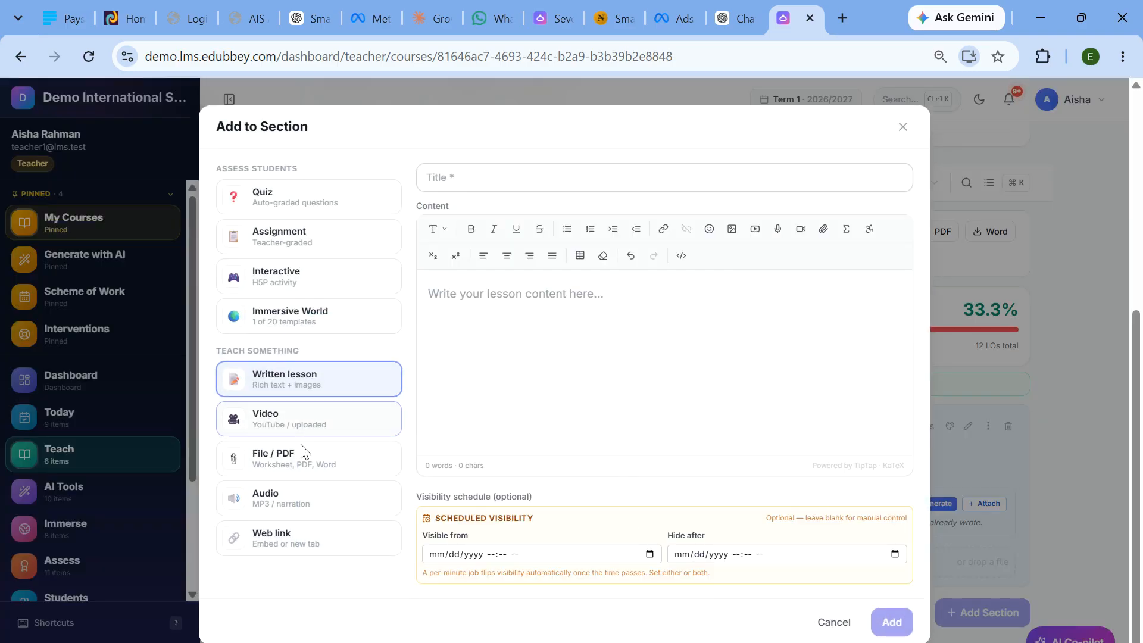
click(287, 455)
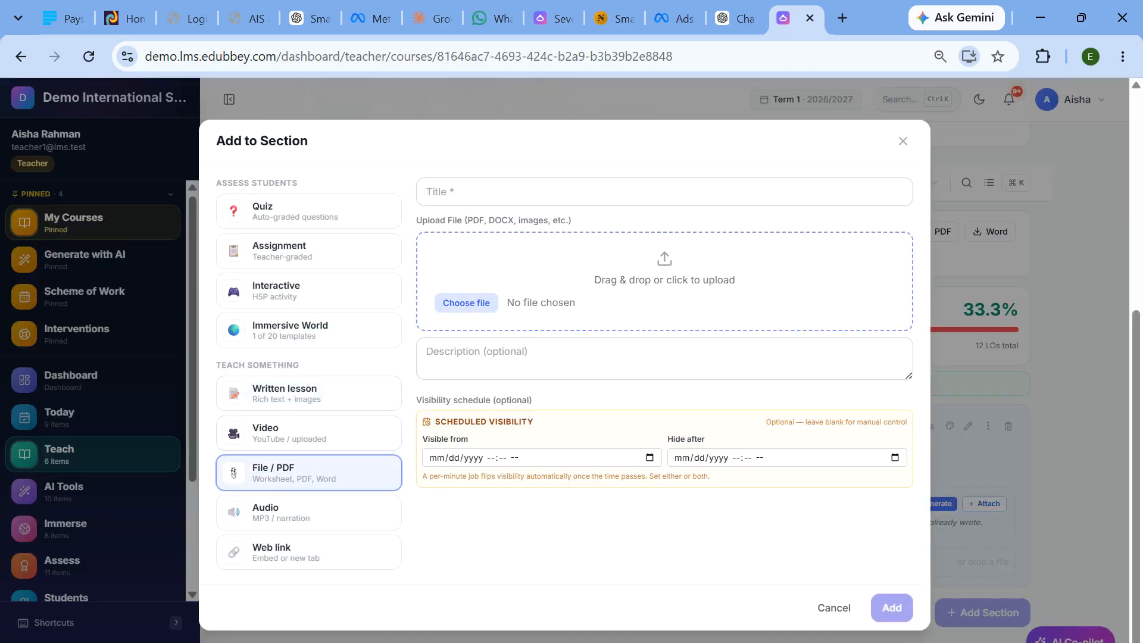
click(475, 305)
click(443, 164)
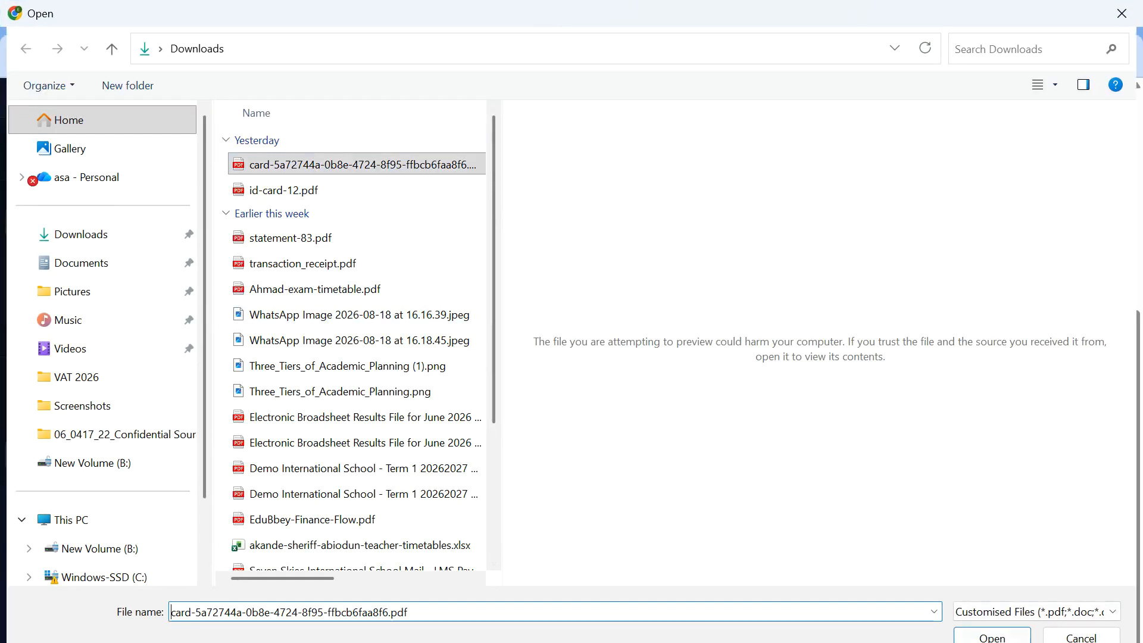
click(988, 637)
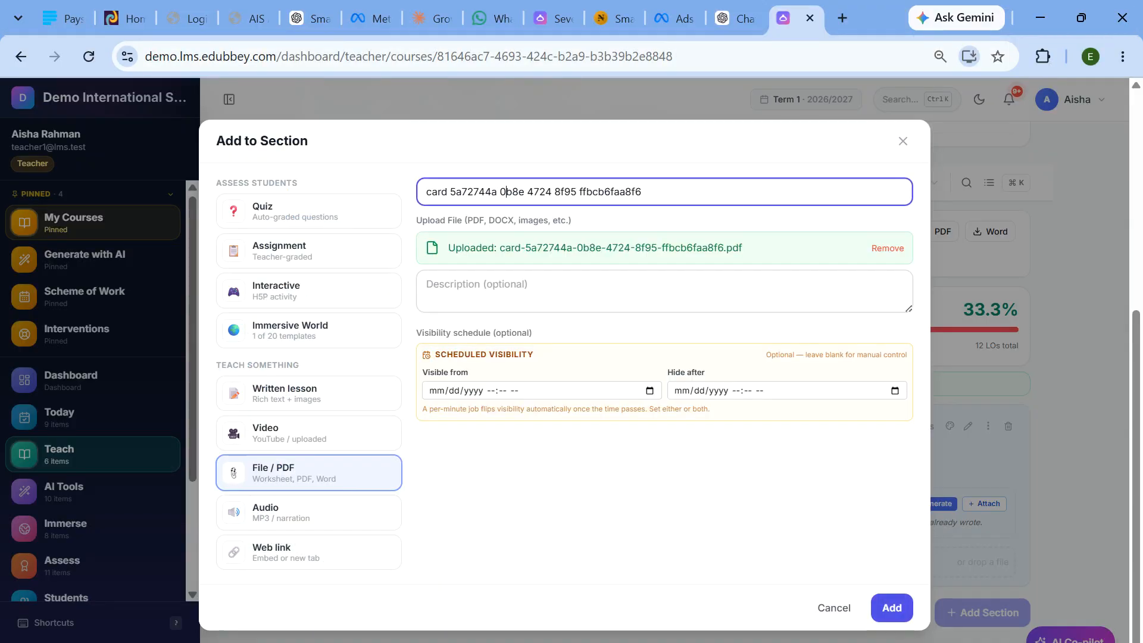
key(ctrl+a)
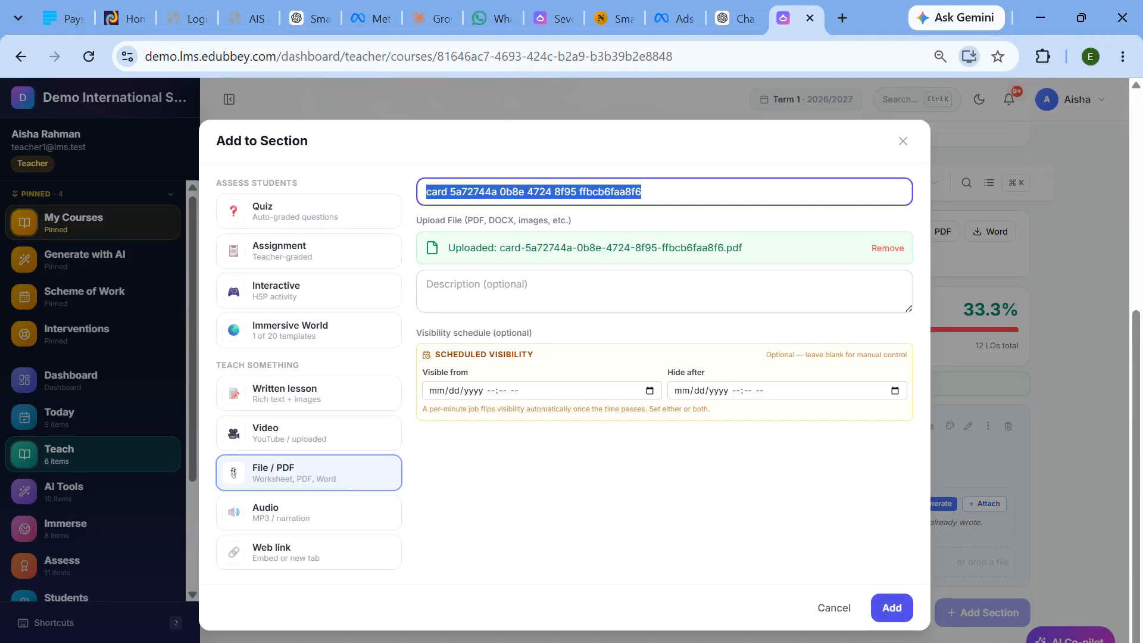
text(Curriculum Overview for Term 1)
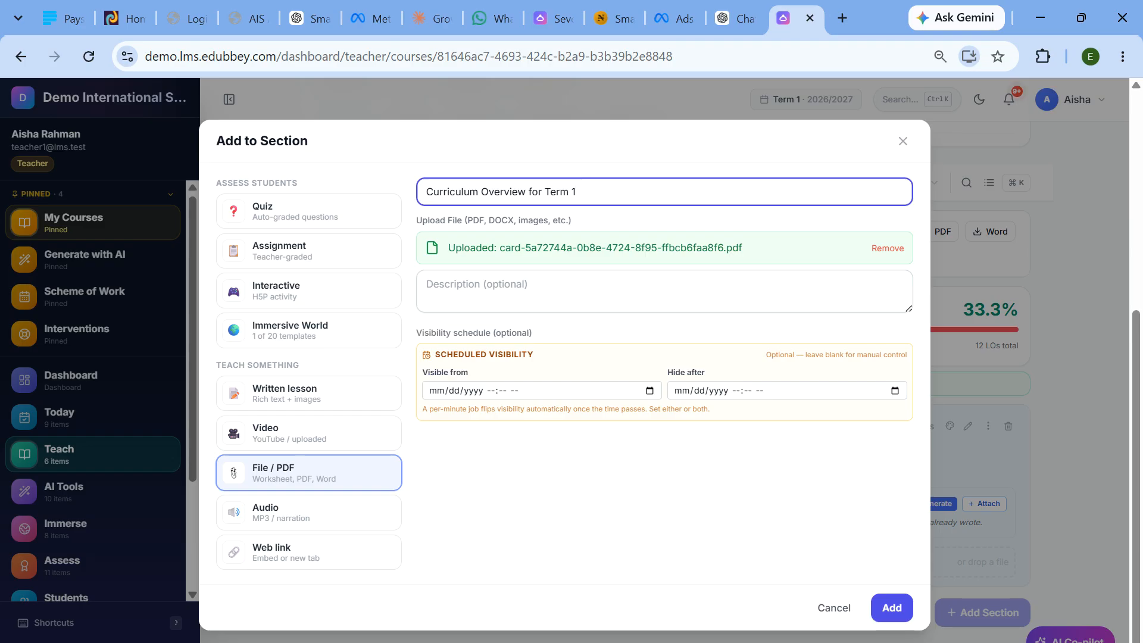
click(891, 607)
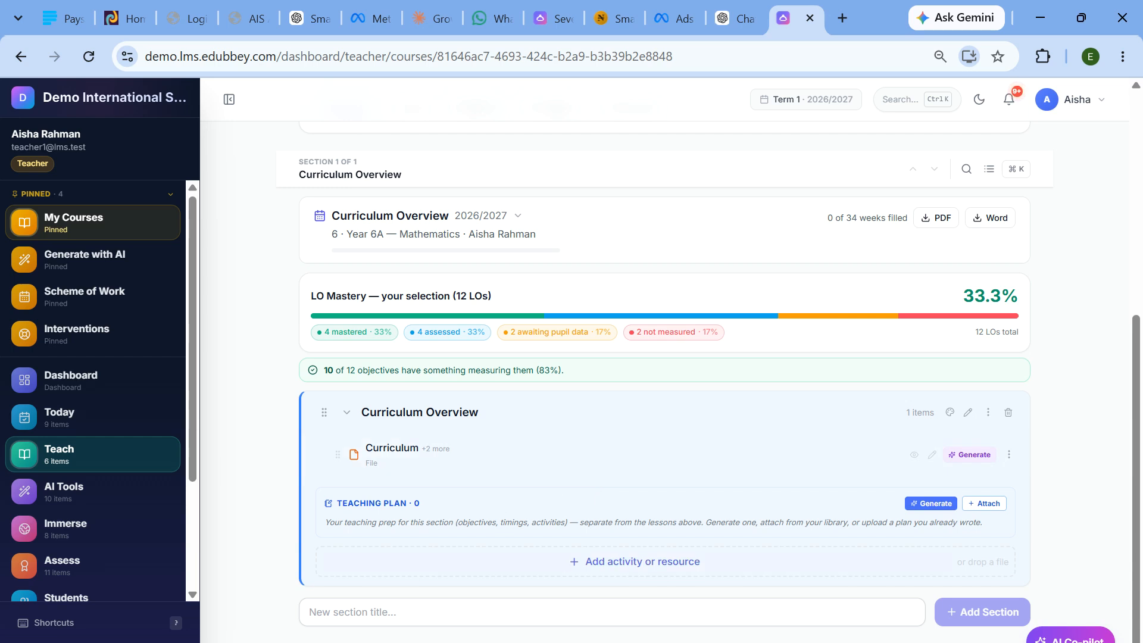
- View the activity and resource types that can be added to the Curriculum Overview section, and close the dialog without adding anything
click(633, 559)
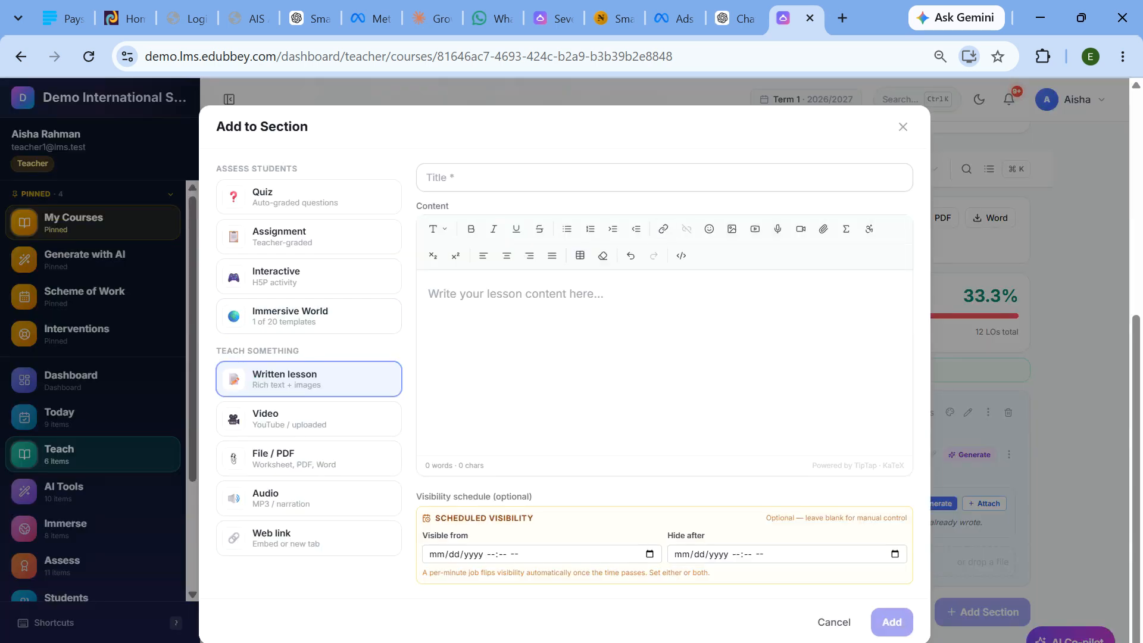
click(903, 127)
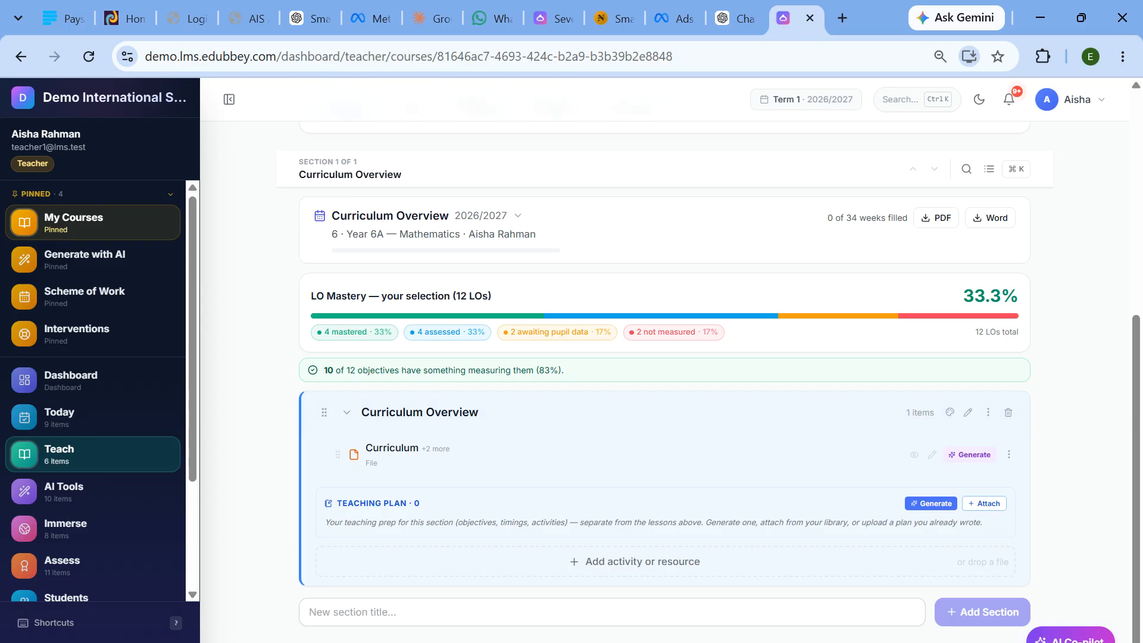
scroll(518, 339, up, 3)
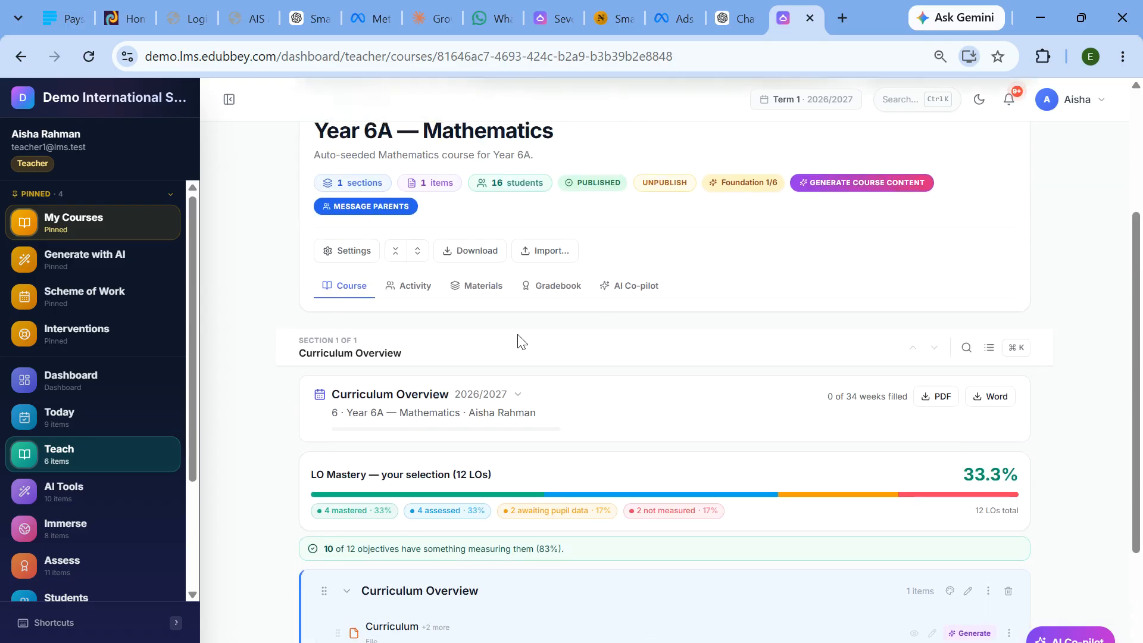
scroll(446, 399, down, 3)
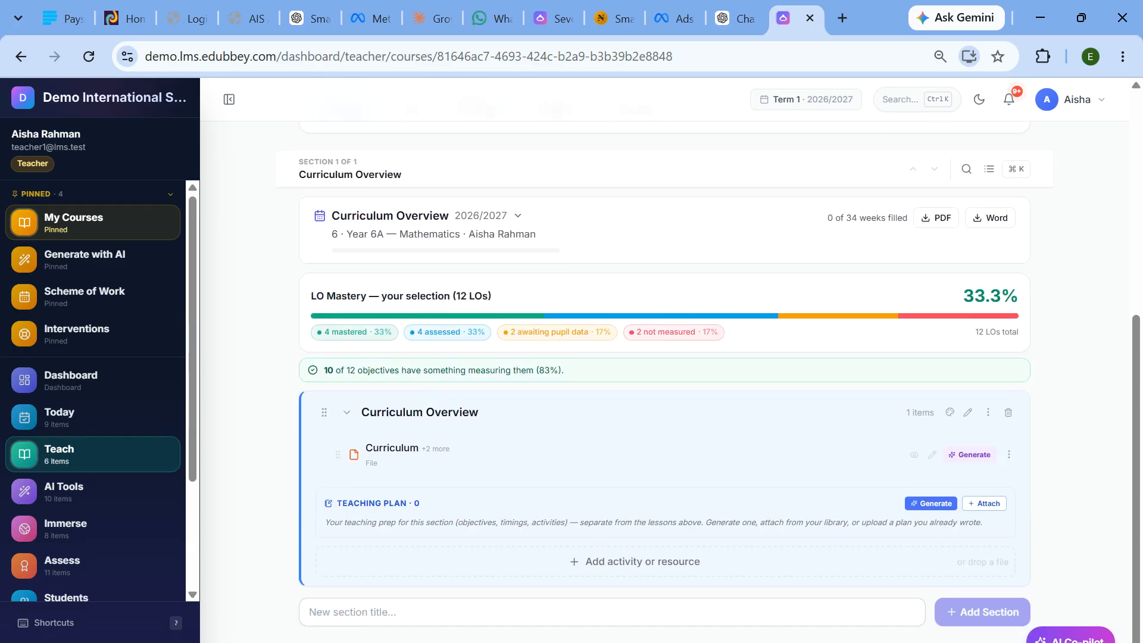
- Expand the 2026/2027 Curriculum Overview and review its weekly plan for Term 1
click(517, 216)
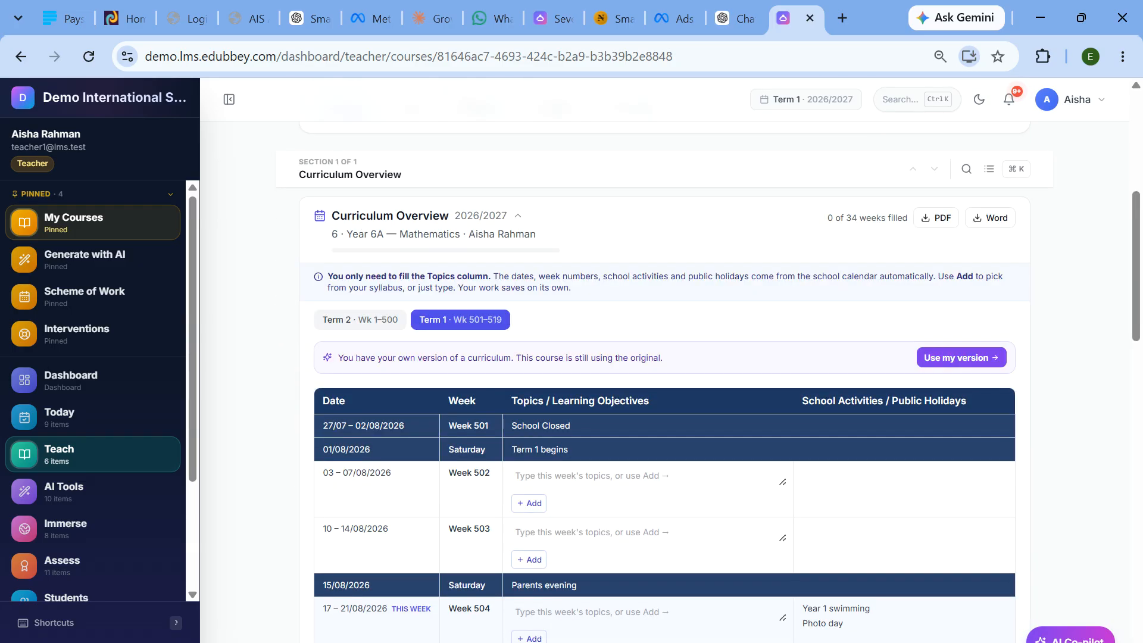
scroll(517, 396, down, 15)
scroll(518, 395, down, 4)
scroll(518, 395, up, 20)
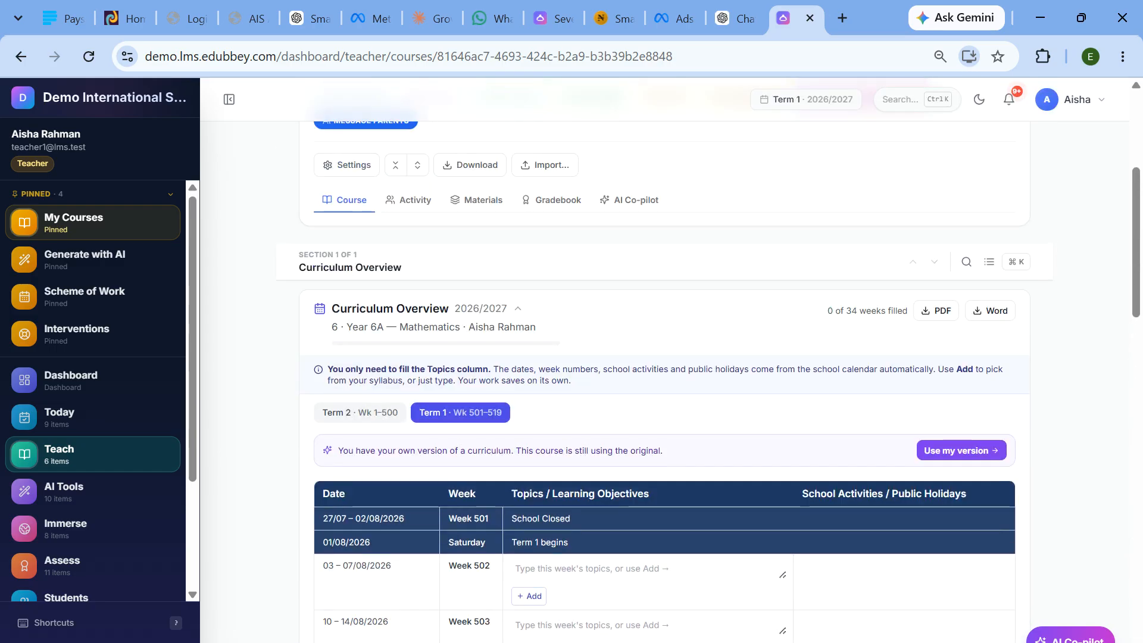
scroll(544, 417, down, 3)
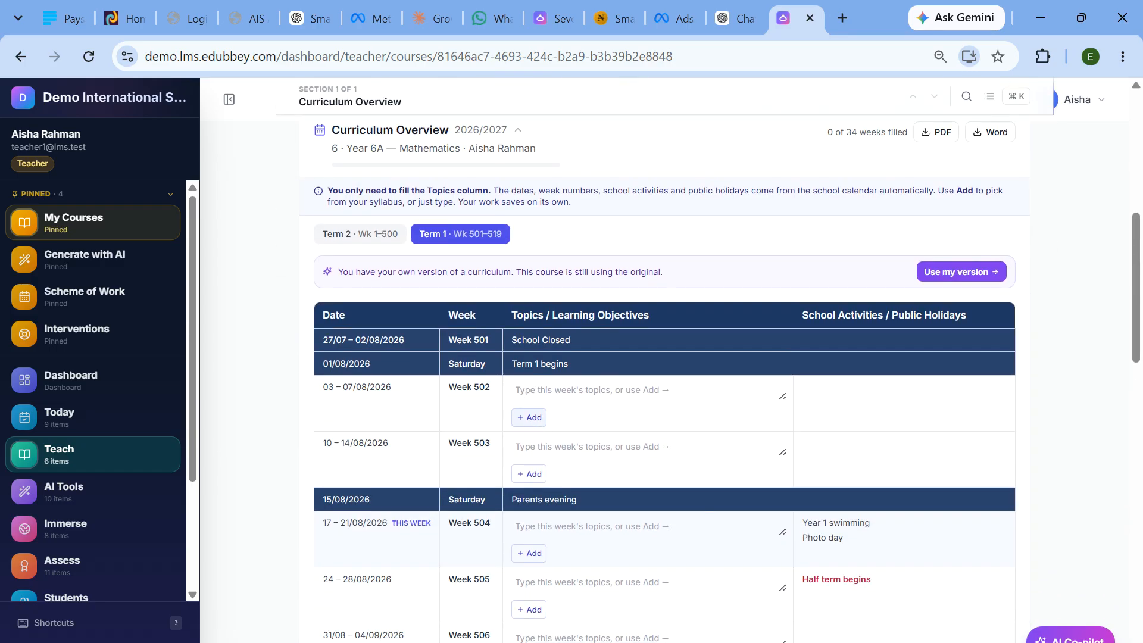
- Browse the learning objectives that can be added to Week 502, and close the list without selecting any
click(529, 417)
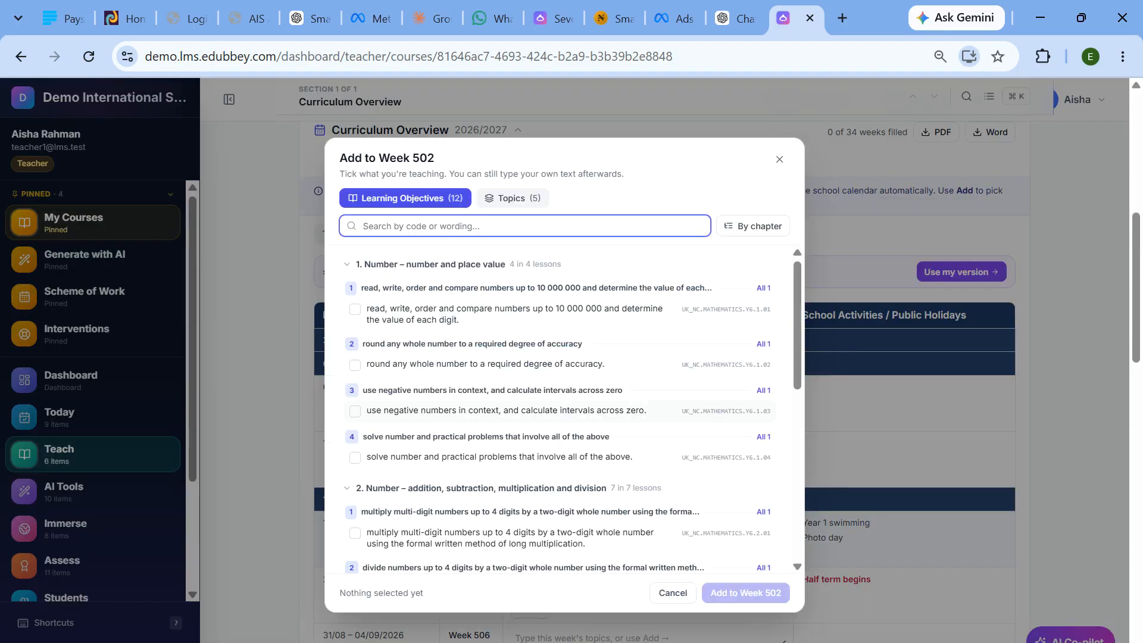
scroll(503, 364, down, 8)
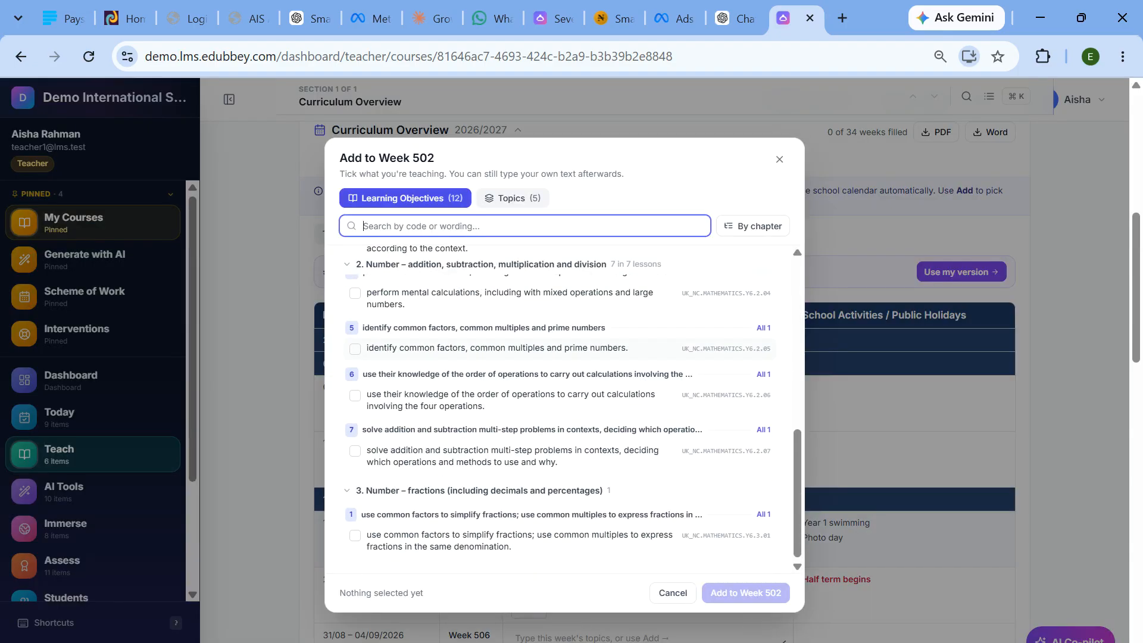
scroll(654, 415, down, 10)
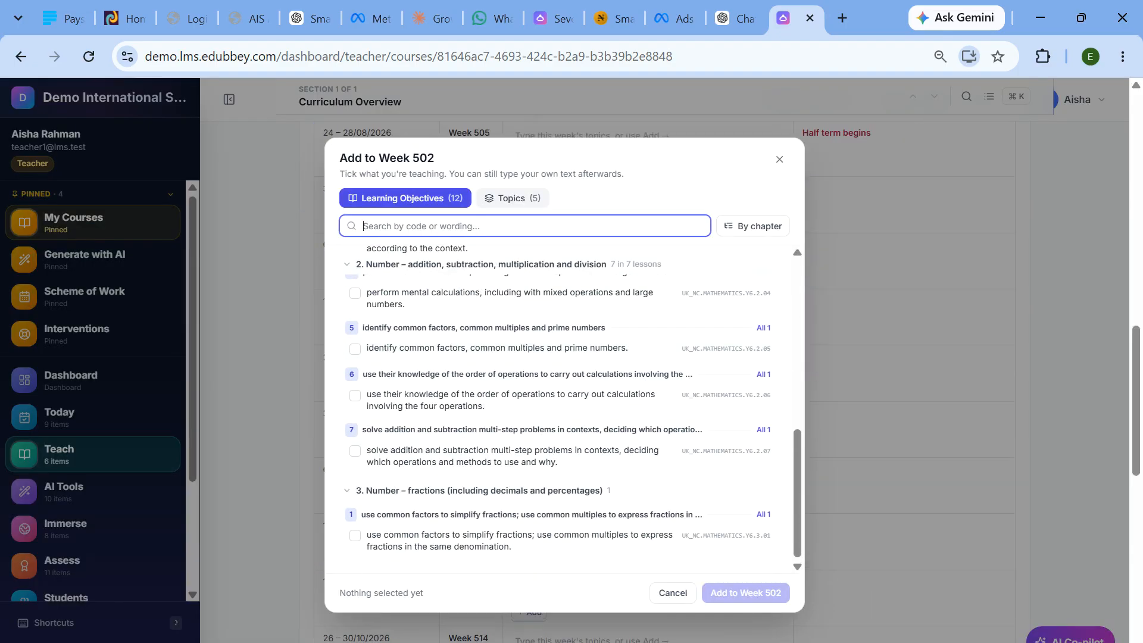
scroll(566, 408, up, 8)
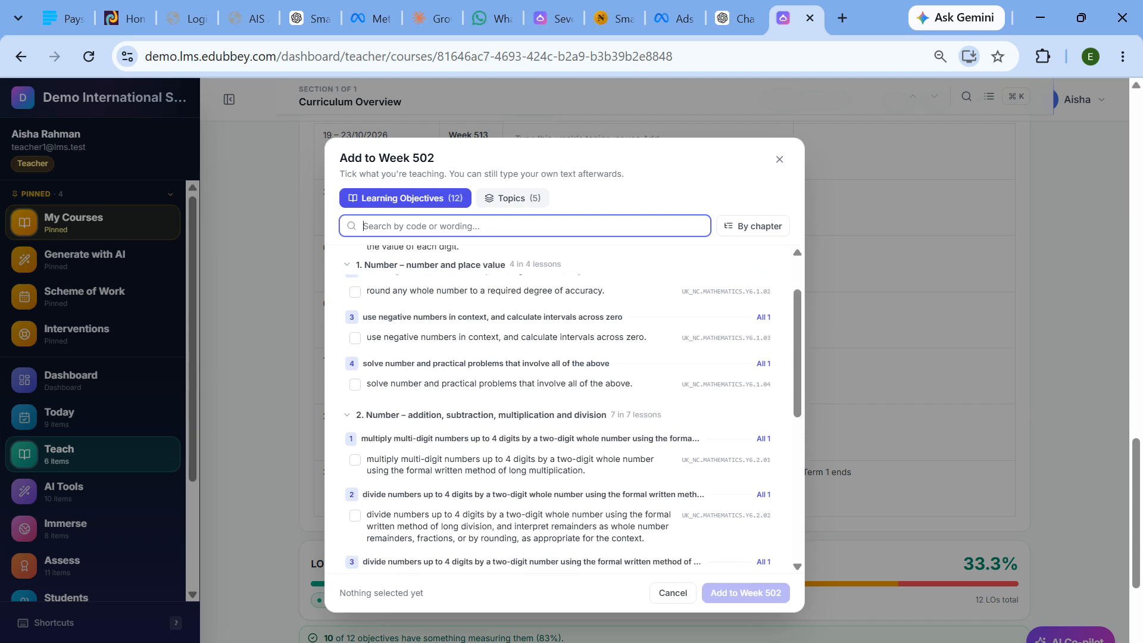
click(778, 162)
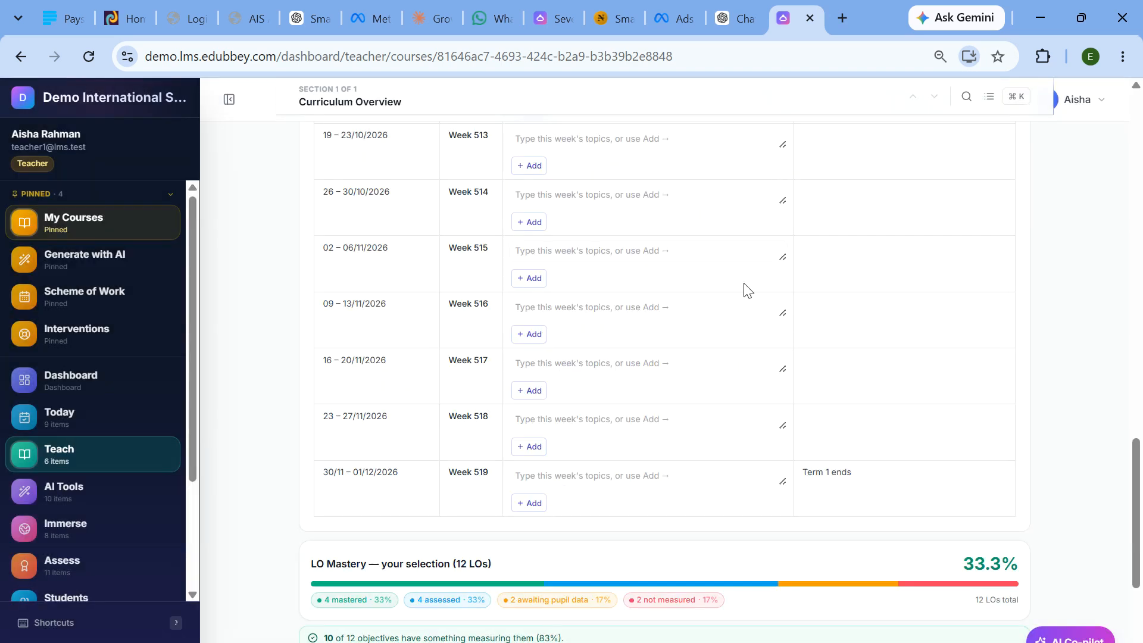
- Review the students enrolled in Year 6A — Mathematics and view the option for adding more students
scroll(654, 298, up, 15)
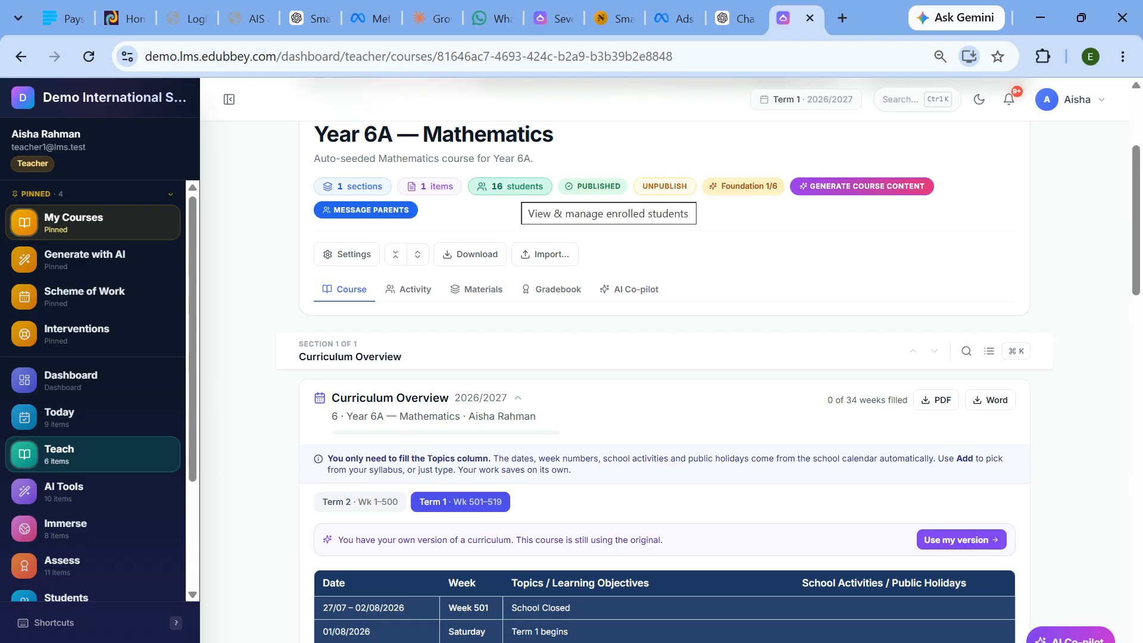
click(503, 188)
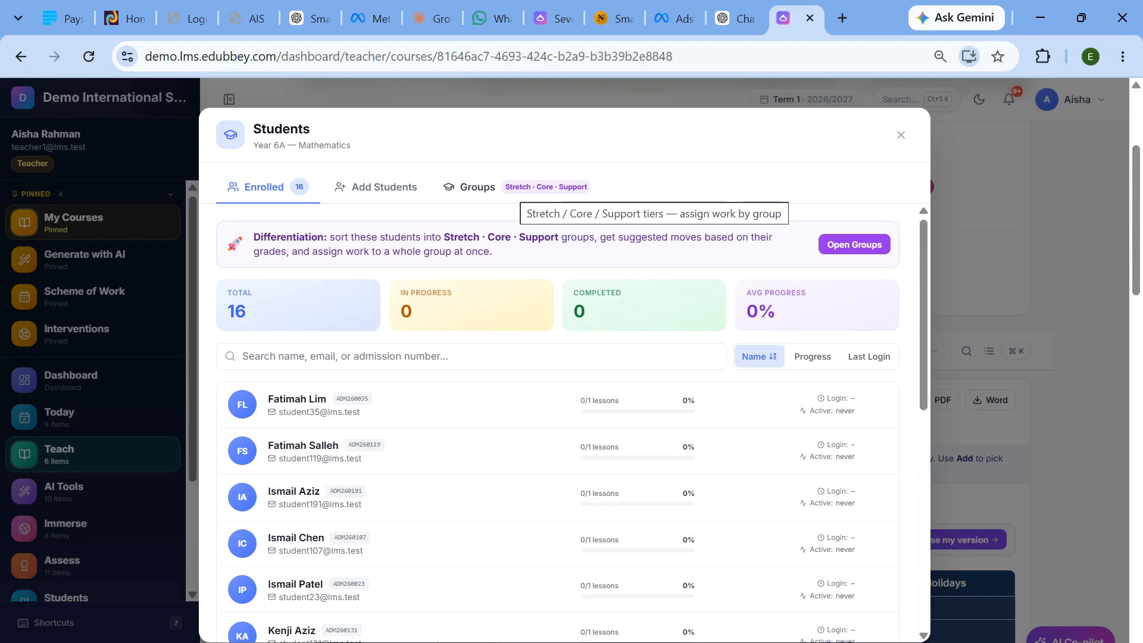
scroll(441, 472, down, 8)
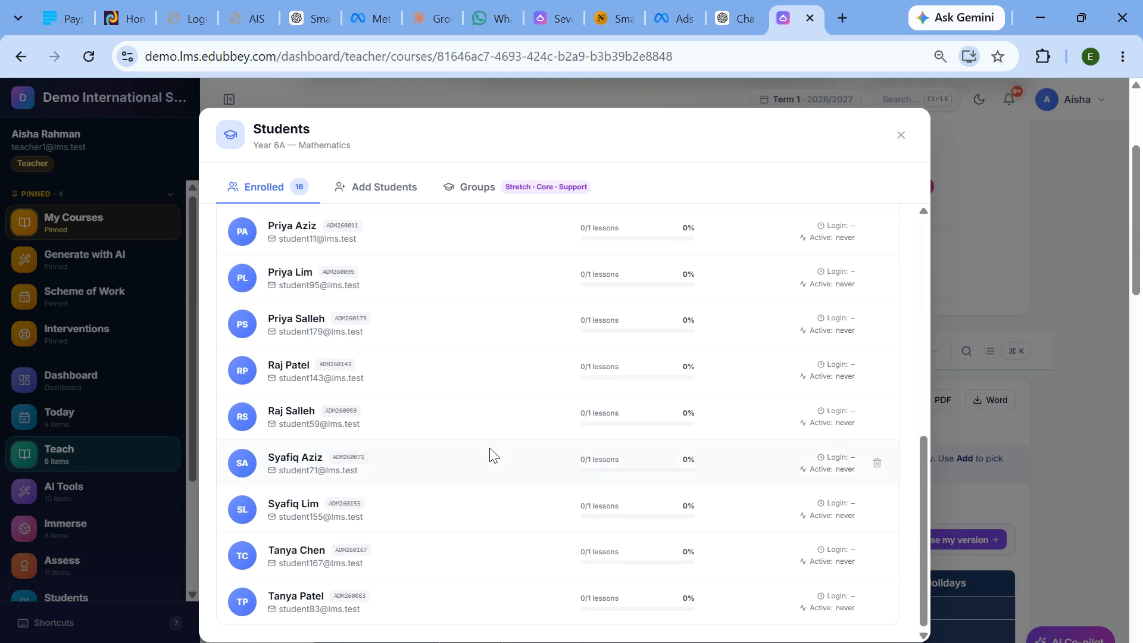
scroll(490, 455, up, 4)
scroll(498, 416, up, 5)
click(378, 187)
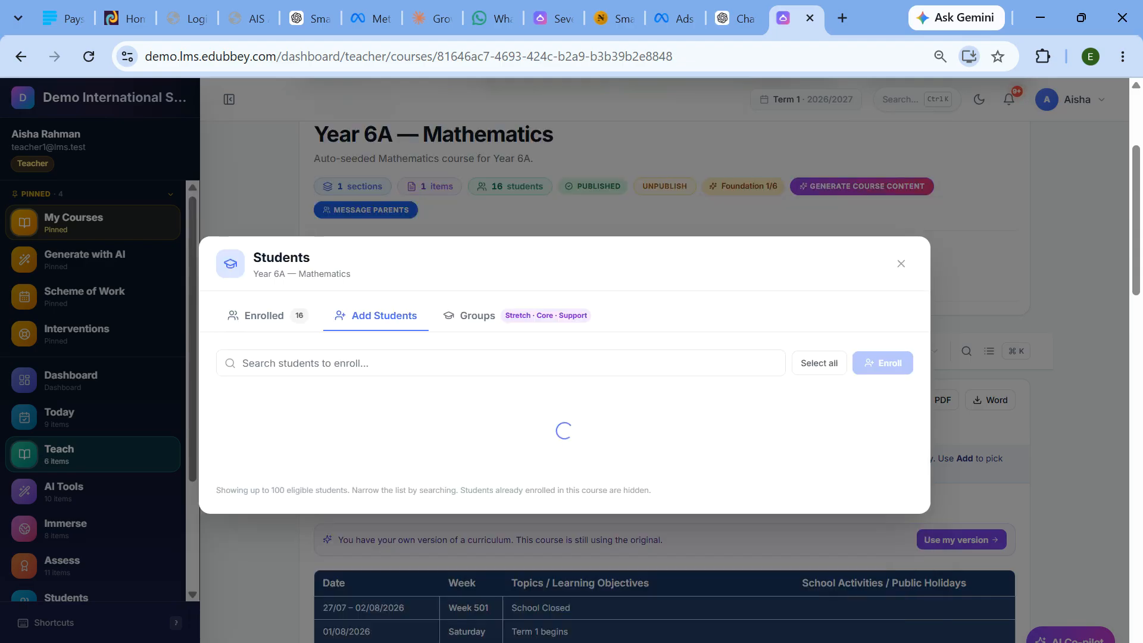
- In the course's student groups, move the first student in Core to Stretch and change the group of another Core student
click(479, 211)
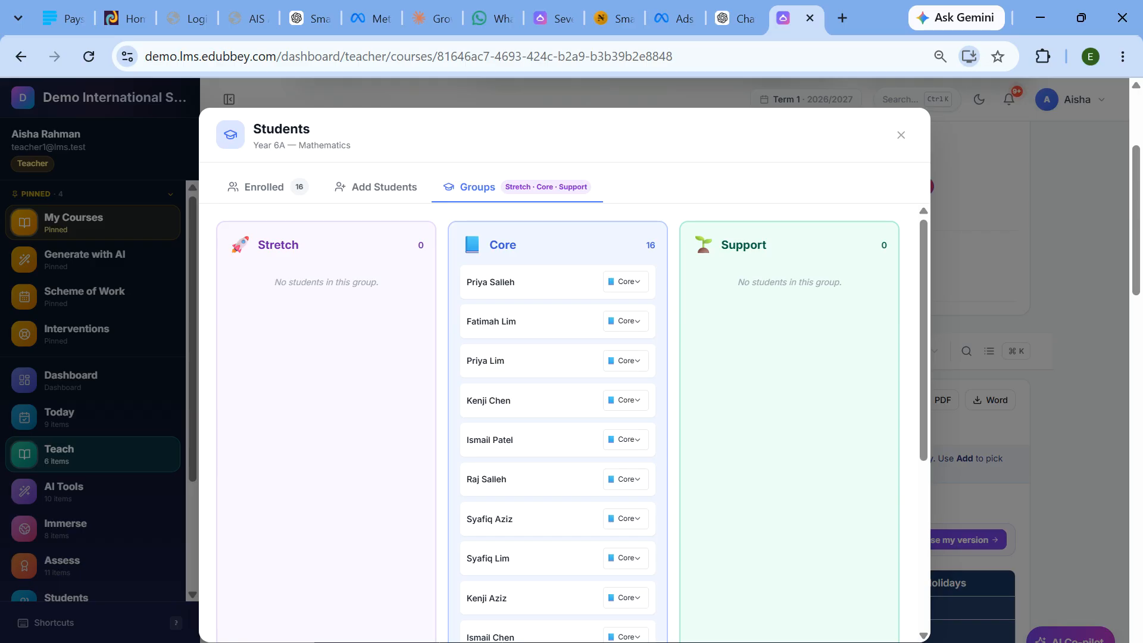
double_click(278, 245)
click(319, 245)
click(622, 286)
click(628, 304)
click(635, 320)
click(632, 342)
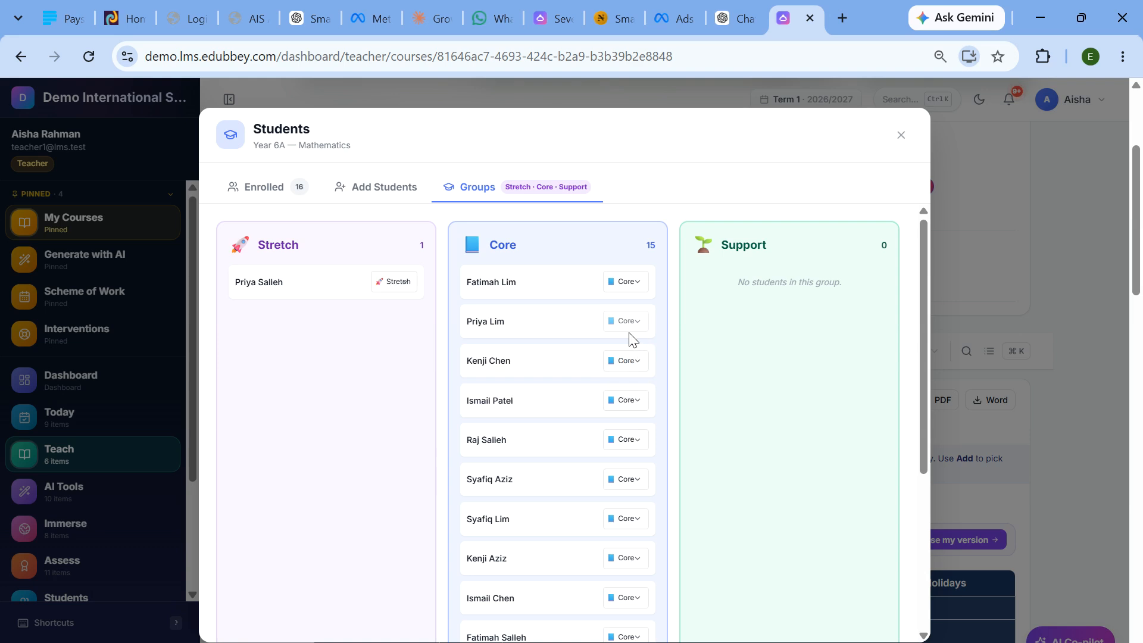
- Reassign three Core students in the course's student groups, moving one to Stretch and two to Support
click(630, 321)
click(631, 385)
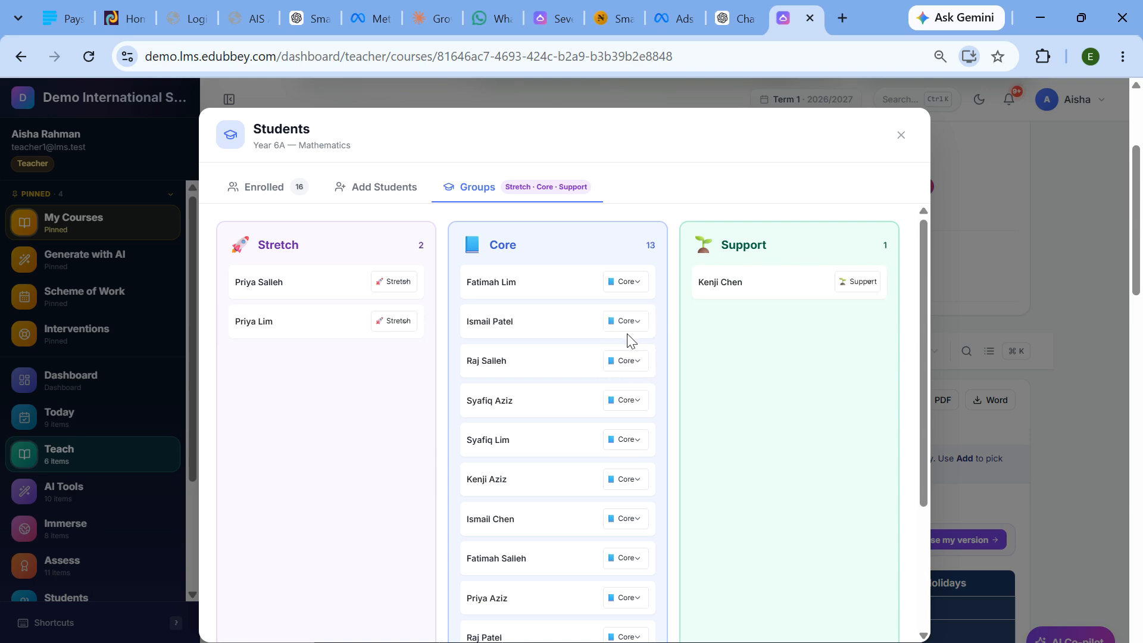
click(634, 321)
click(631, 345)
click(632, 364)
click(625, 424)
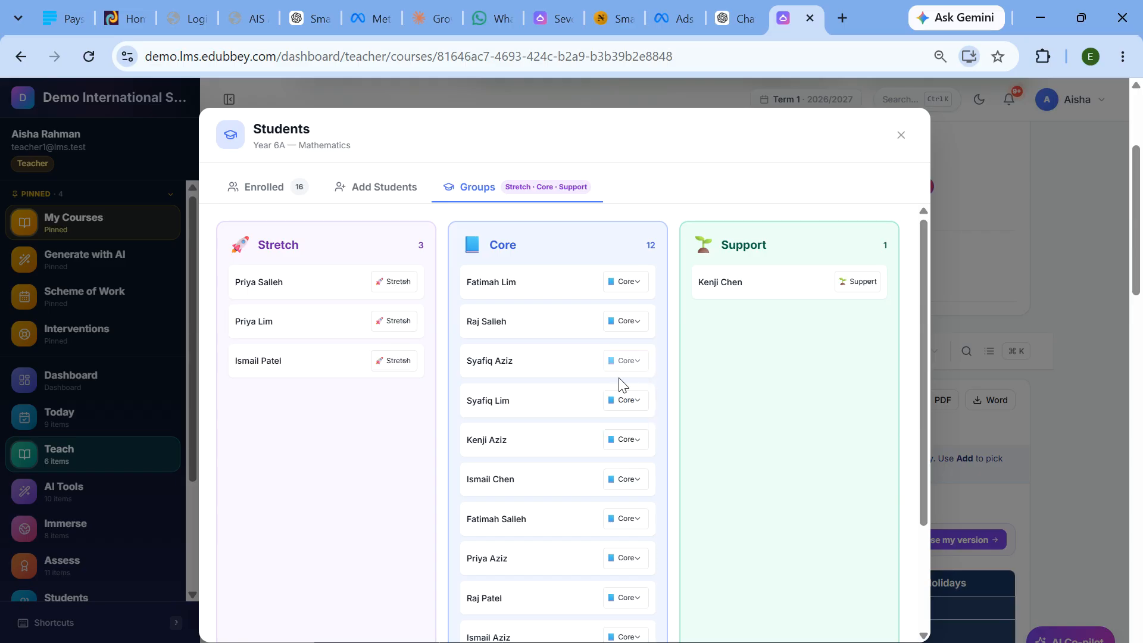
- Move three more Core students to Support and one more to Stretch, and close the student groups
click(631, 321)
click(631, 386)
click(633, 325)
click(635, 386)
click(631, 361)
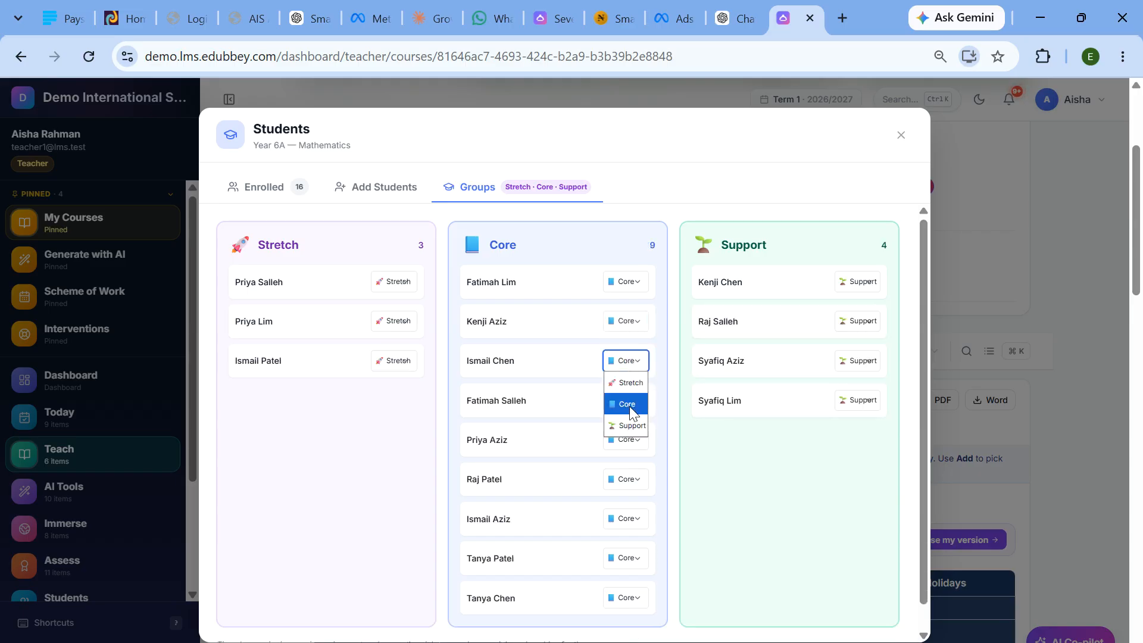
click(625, 421)
click(634, 328)
click(635, 351)
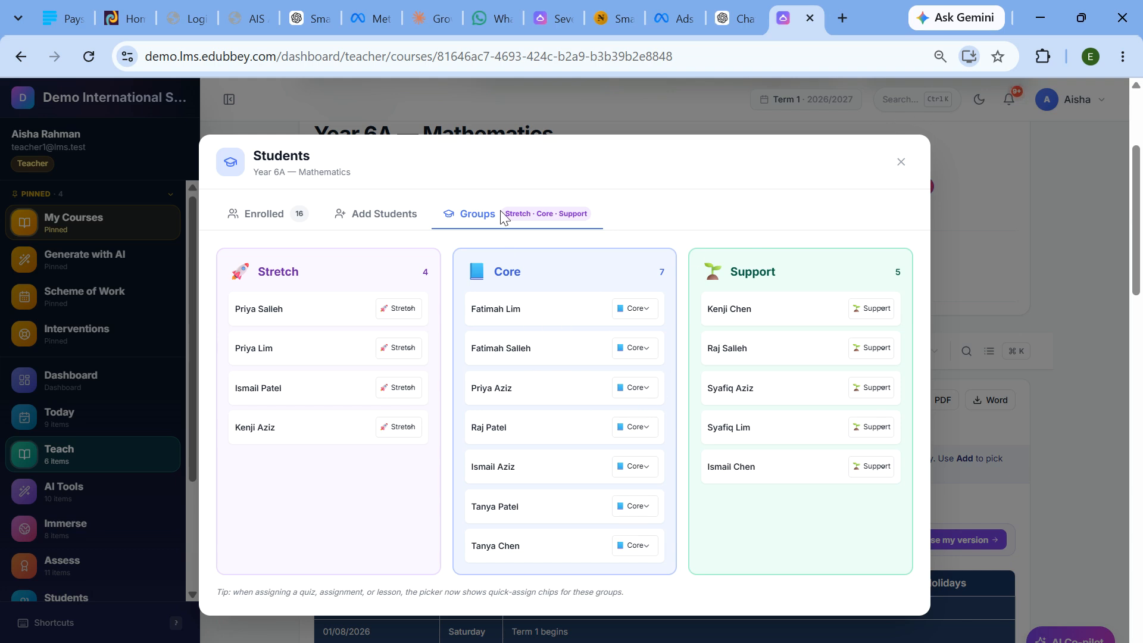
click(900, 162)
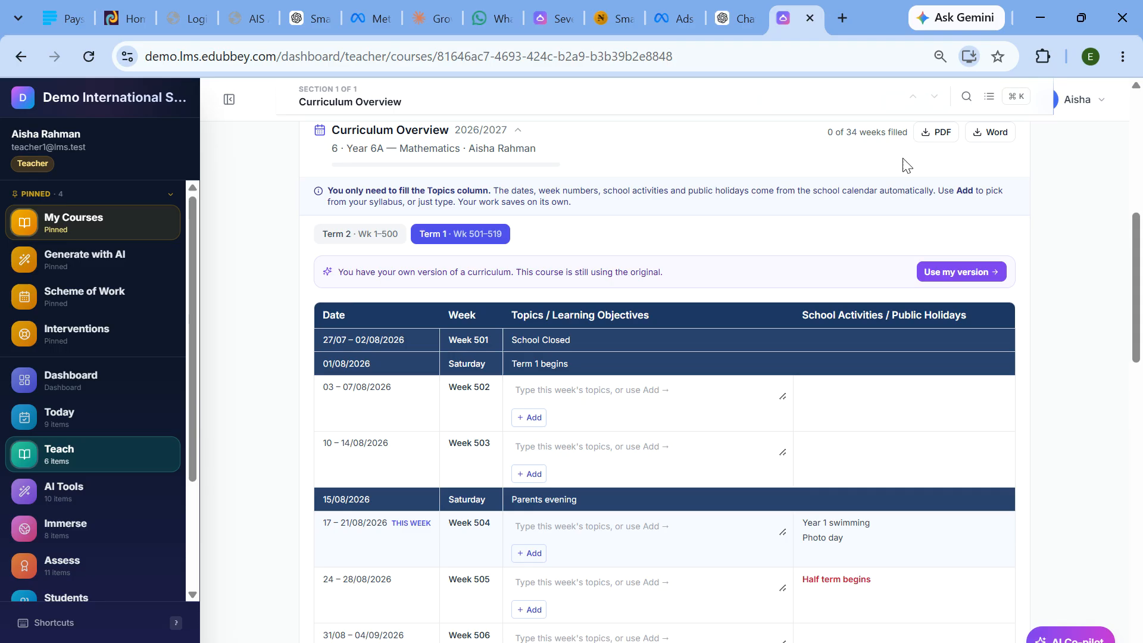
- Reopen the Year 6A — Mathematics student groups to check the assignments, and close them again
scroll(470, 269, up, 6)
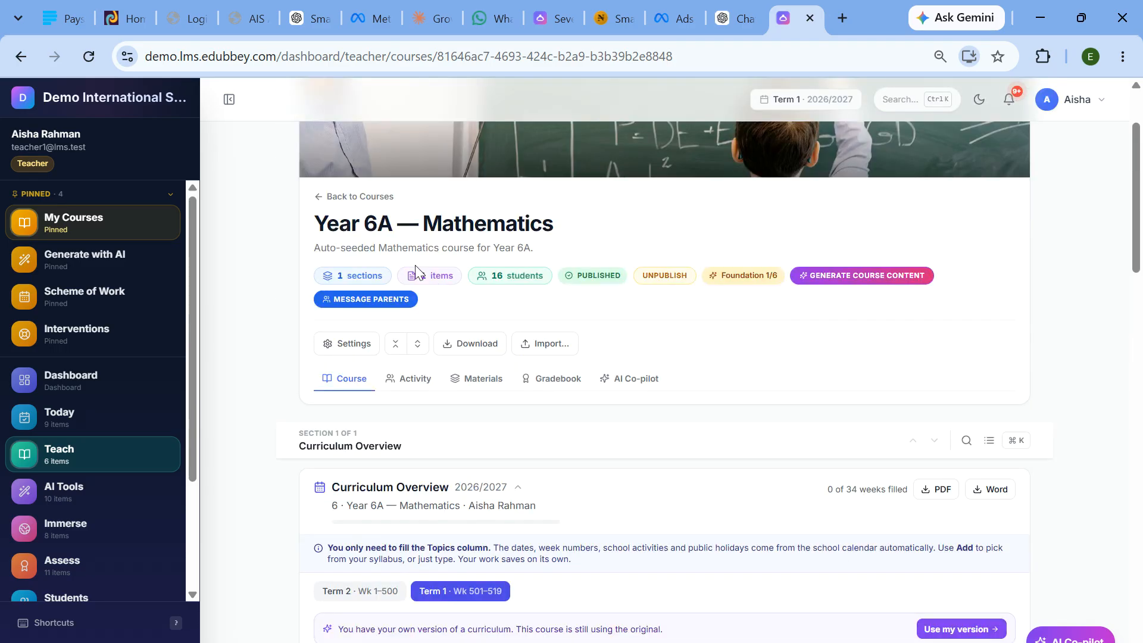
click(509, 285)
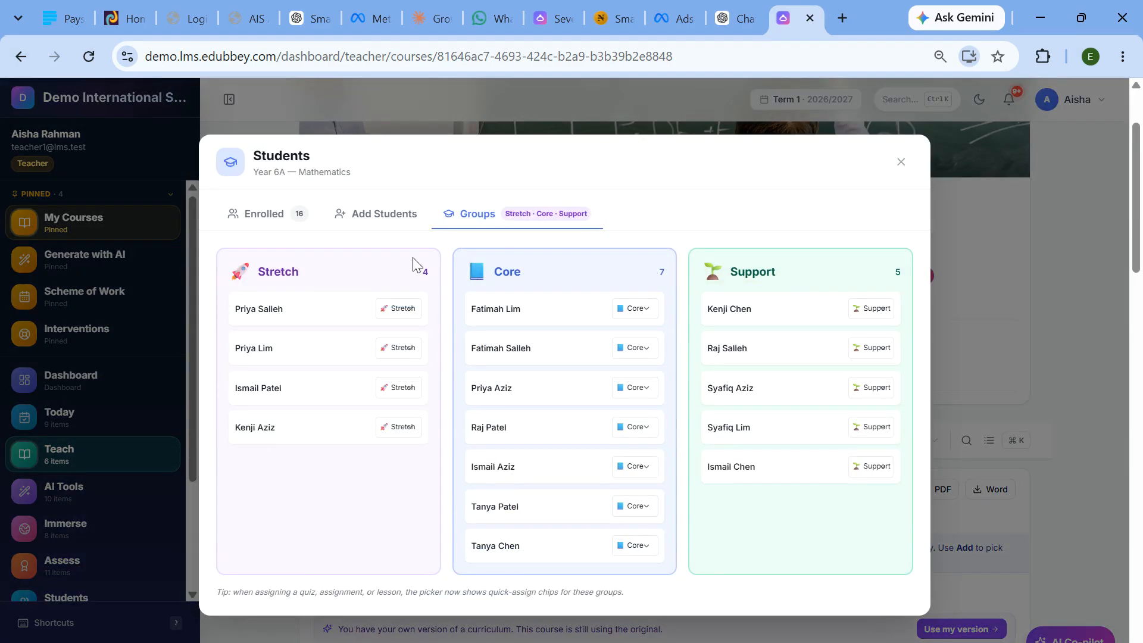
click(901, 162)
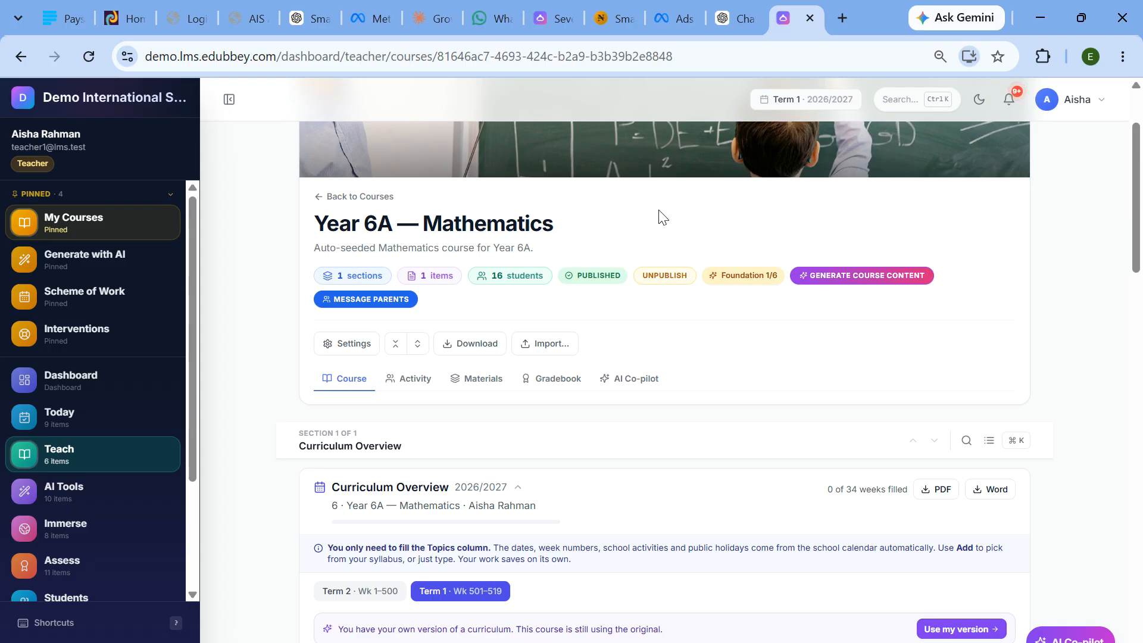
- In the course's Foundation setup, set the curriculum frame to Year 1 from Demo International School — Uploaded curriculum, with the subject Test Around
scroll(640, 280, down, 1)
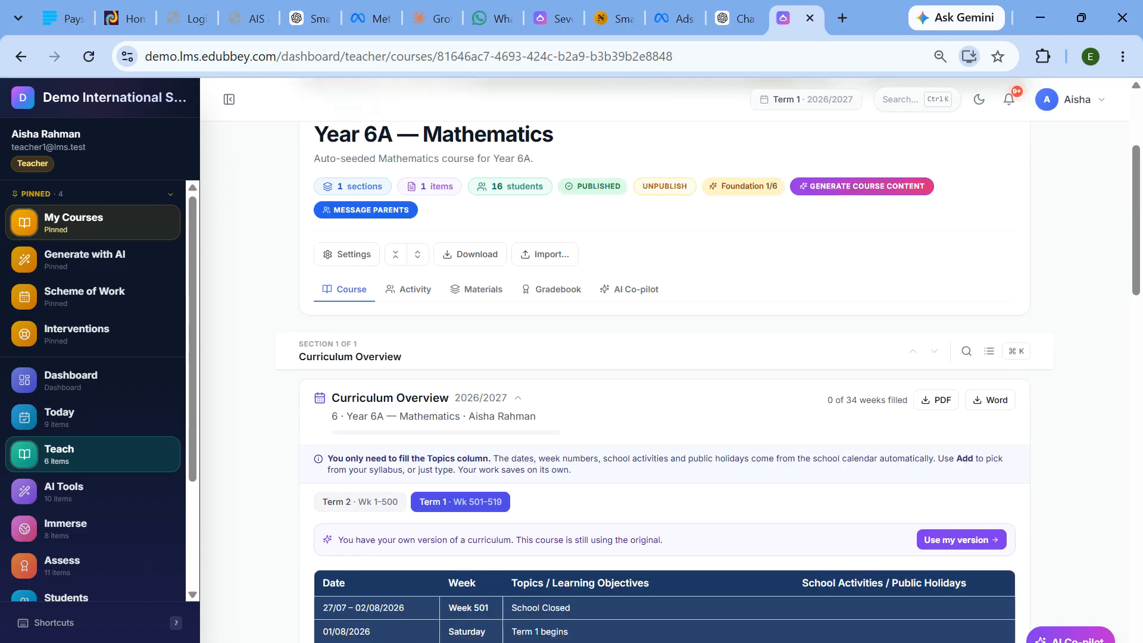
click(736, 190)
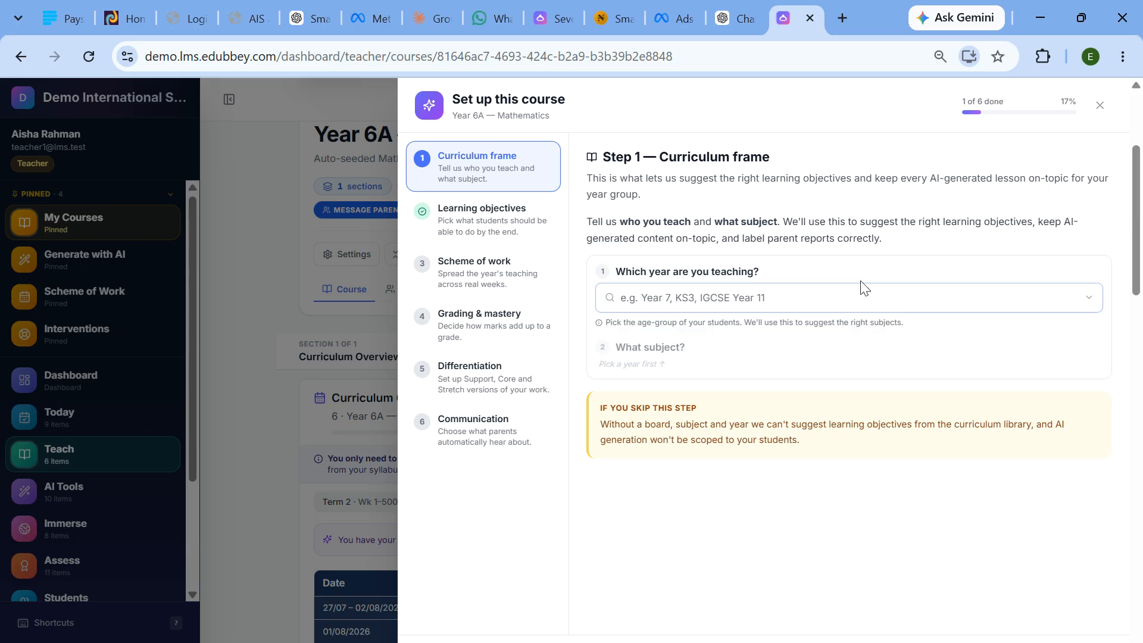
click(807, 296)
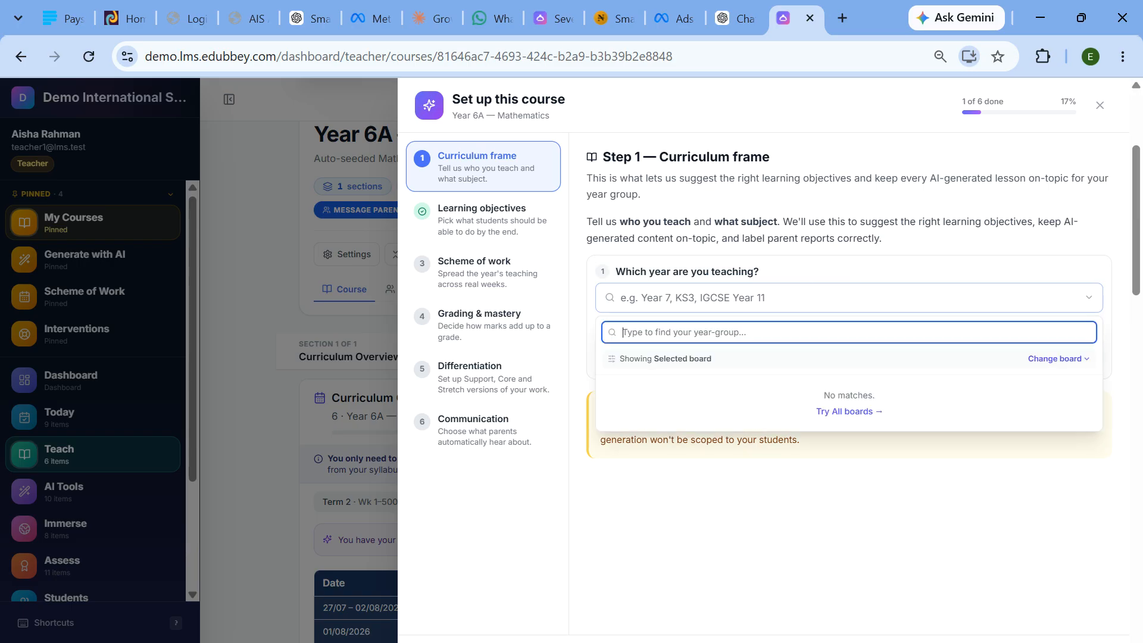
click(649, 360)
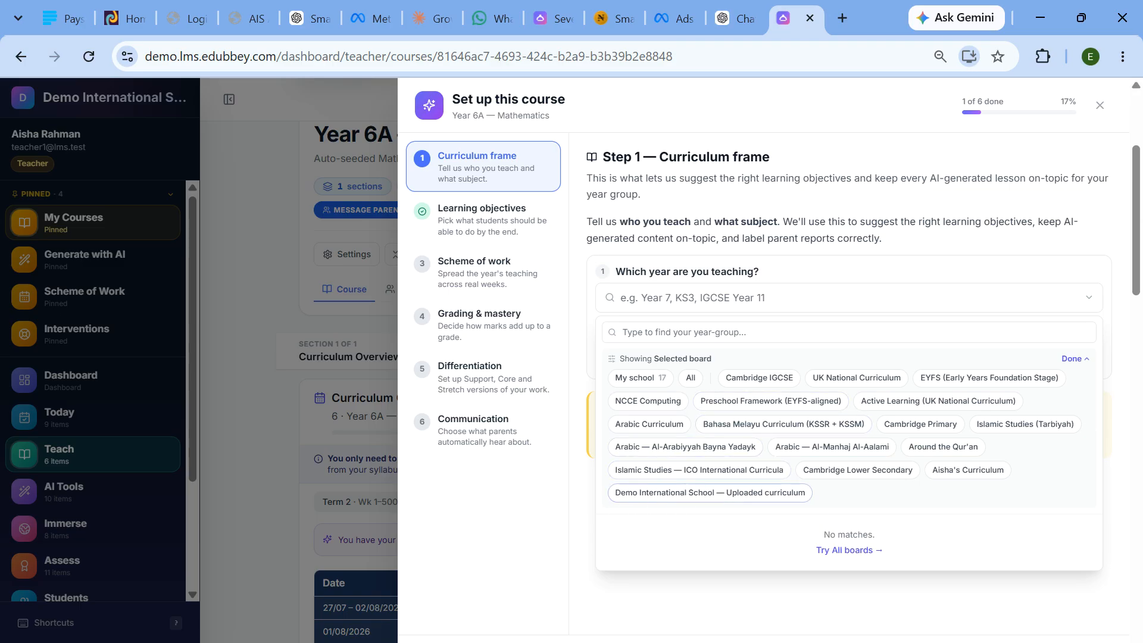
click(710, 492)
scroll(699, 476, down, 5)
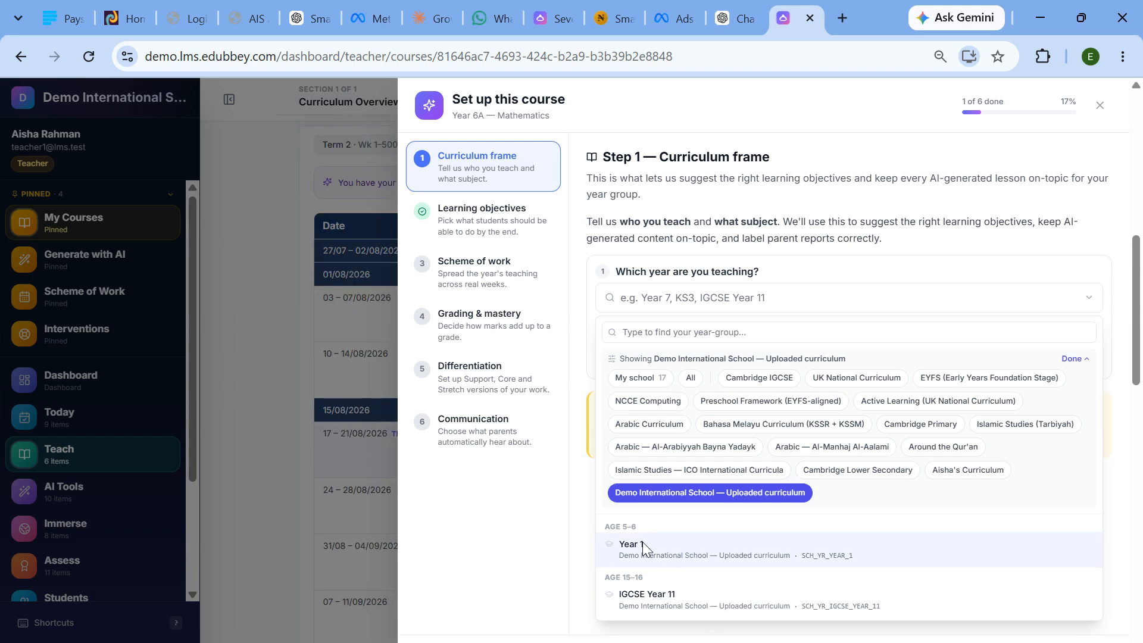
click(703, 549)
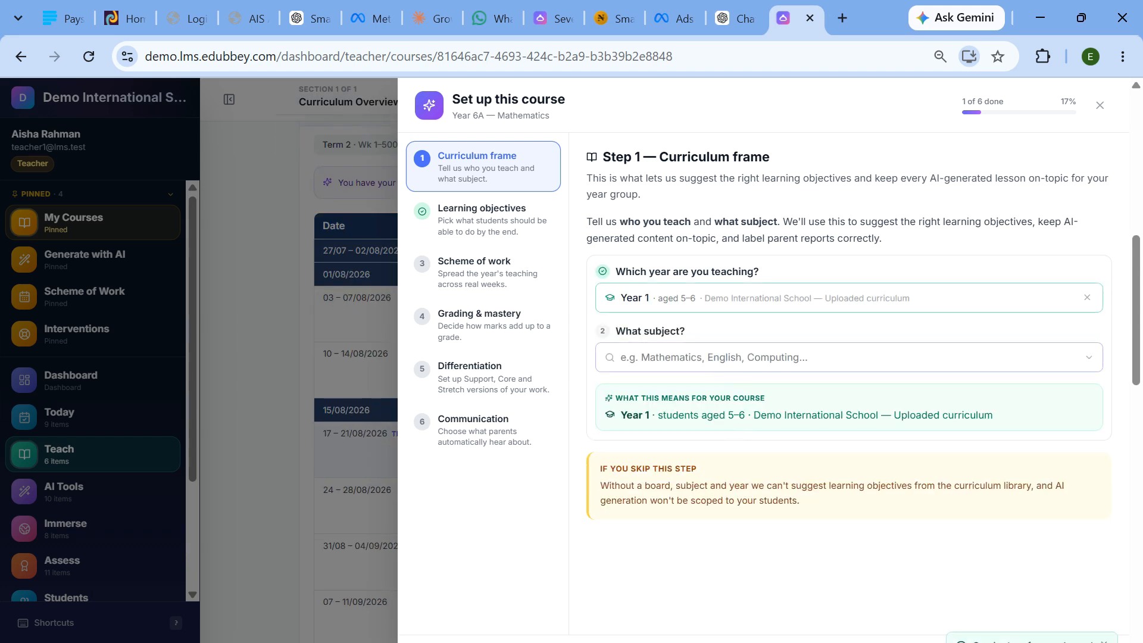
click(714, 361)
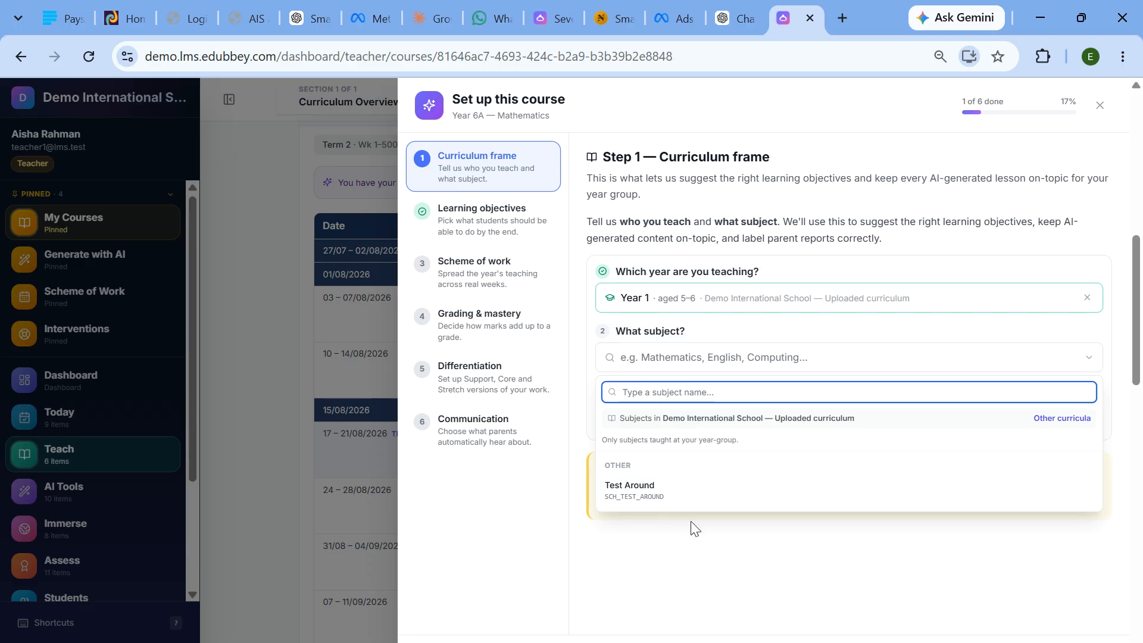
click(639, 496)
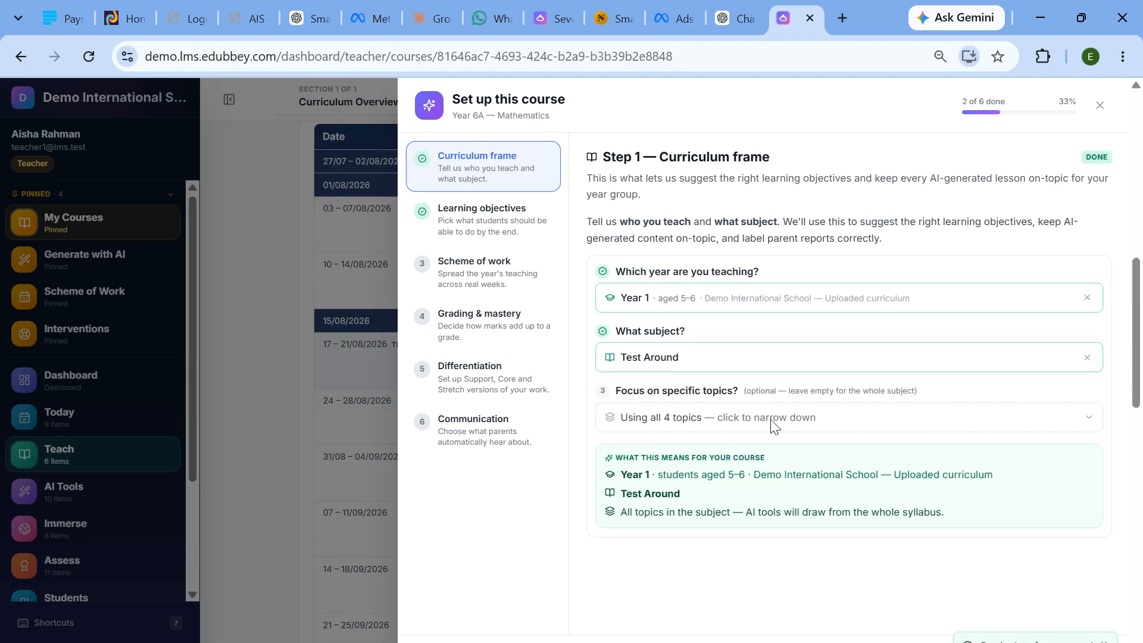
- Focus the curriculum frame on the topics Core Learning Strands, Foundational Concepts and Juz Amma Surahs
click(772, 416)
scroll(739, 470, down, 1)
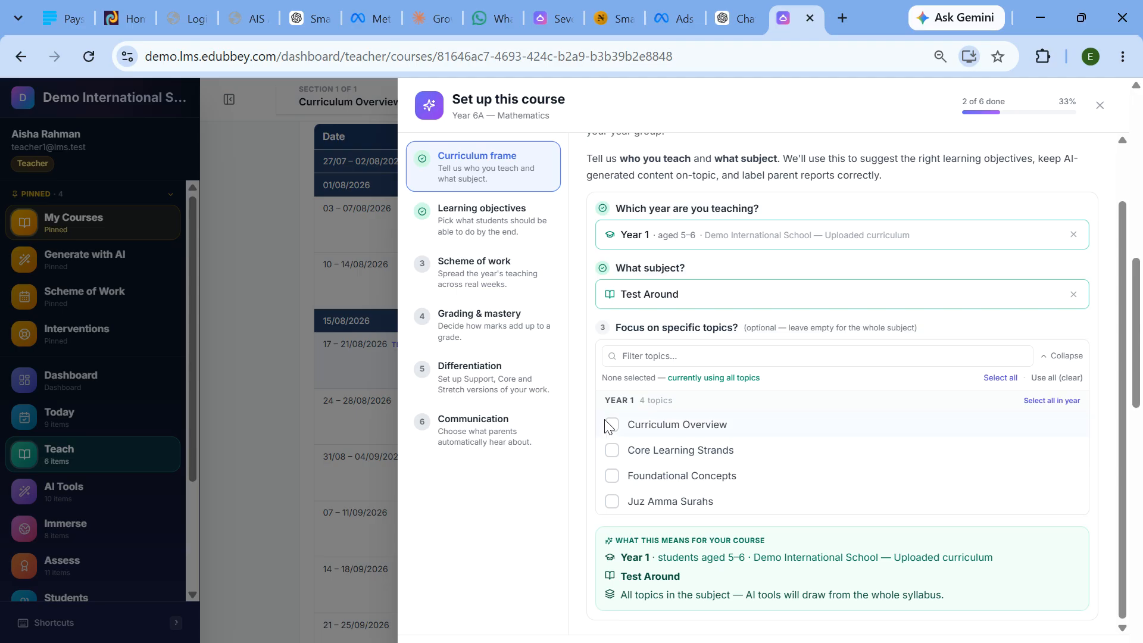
click(612, 450)
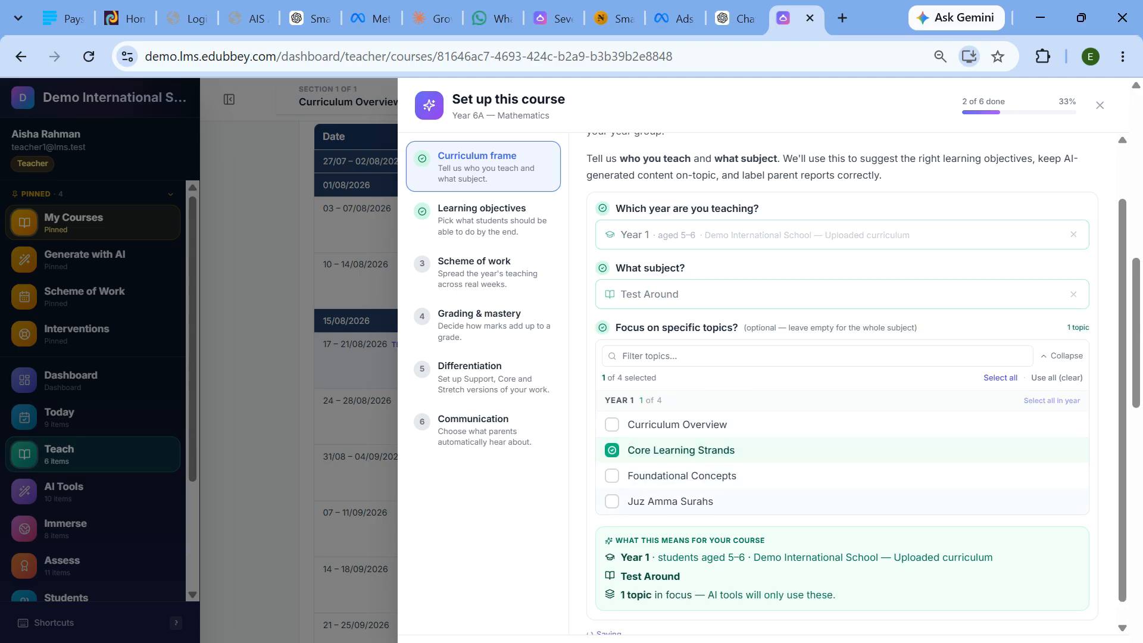
click(612, 502)
click(612, 476)
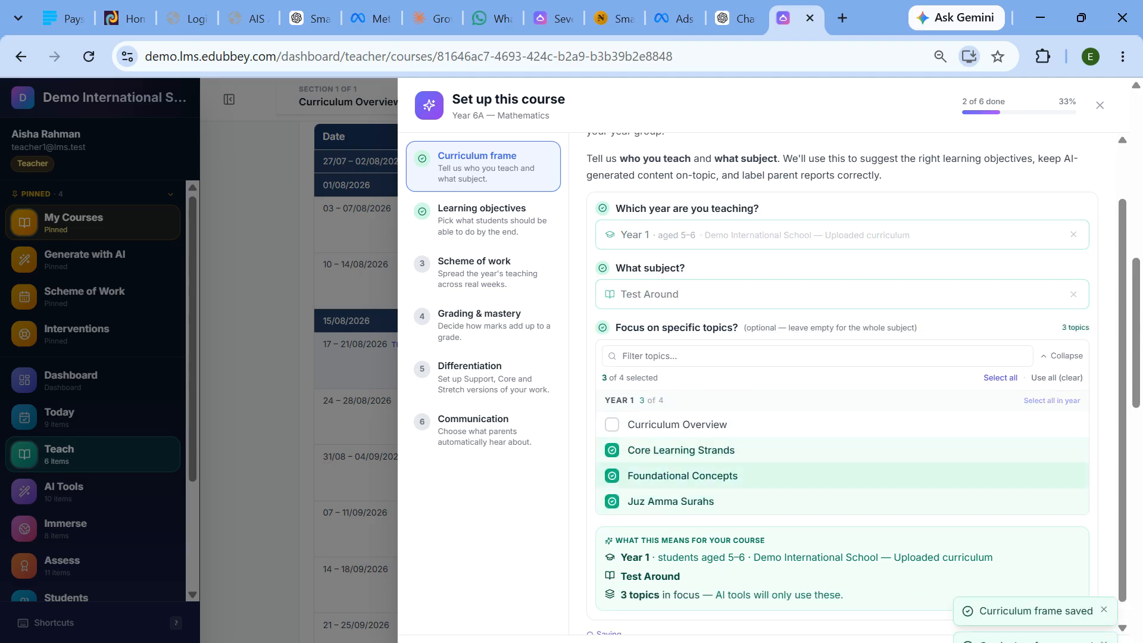
scroll(774, 446, down, 3)
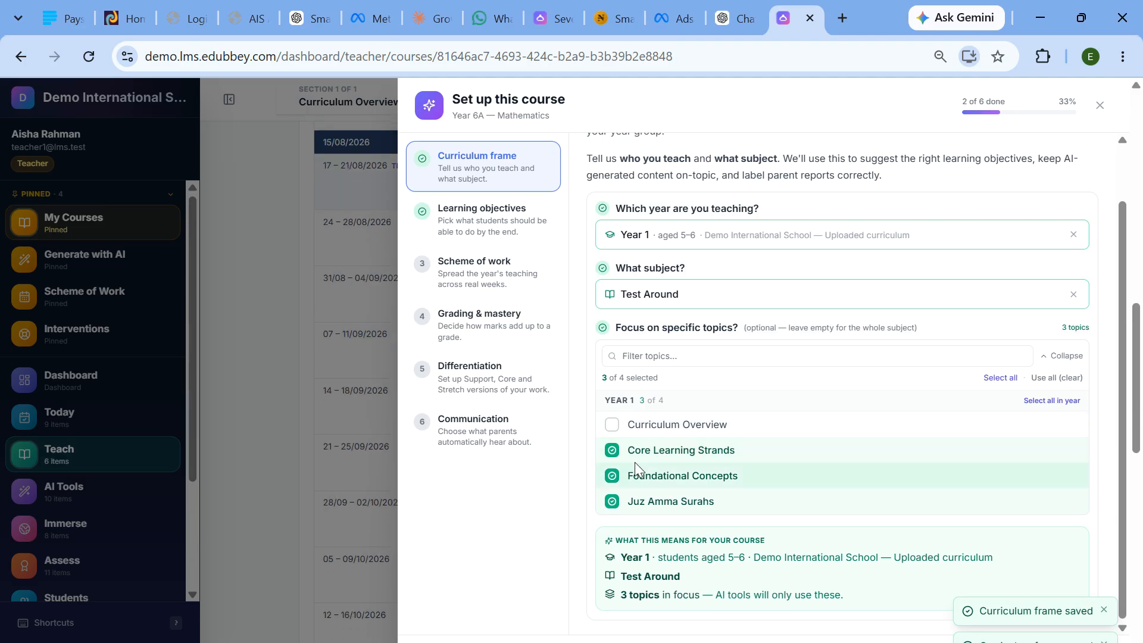
scroll(875, 444, down, 3)
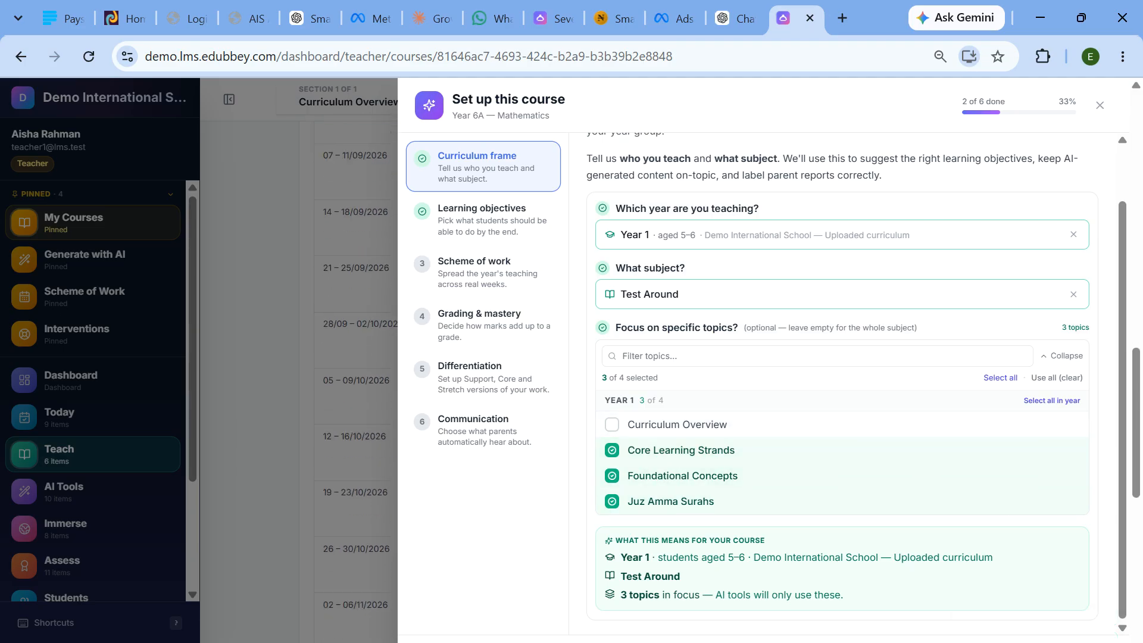
- Go on to the Learning objectives stage and clear all objectives linked to the course, confirming with DELETE
click(1071, 641)
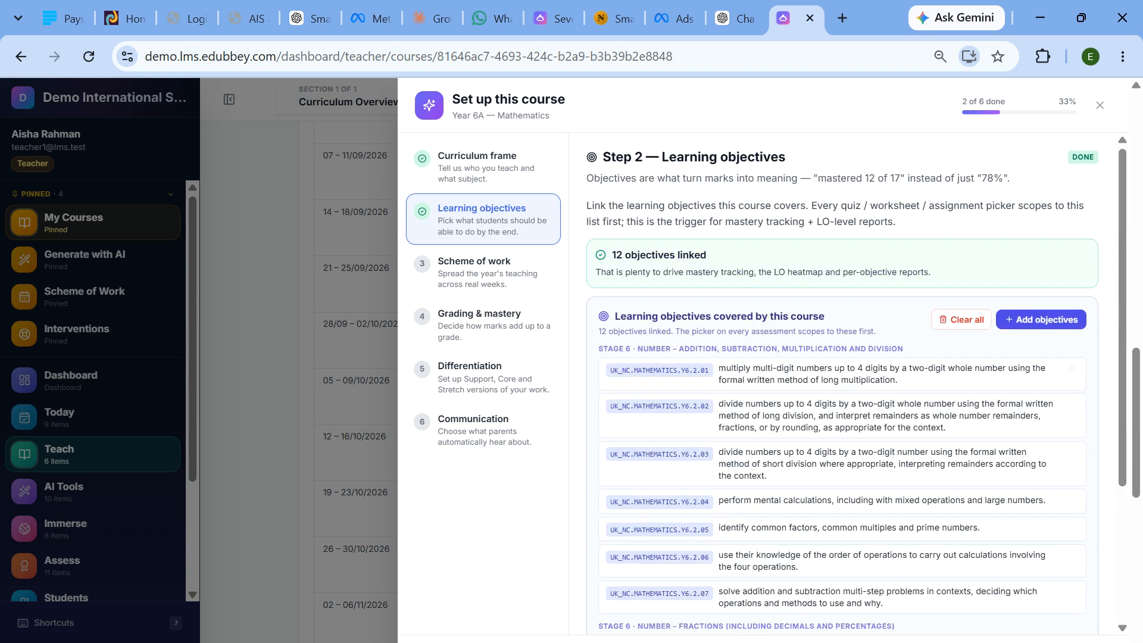
scroll(890, 419, down, 3)
scroll(890, 419, up, 3)
click(958, 325)
text(DELETE)
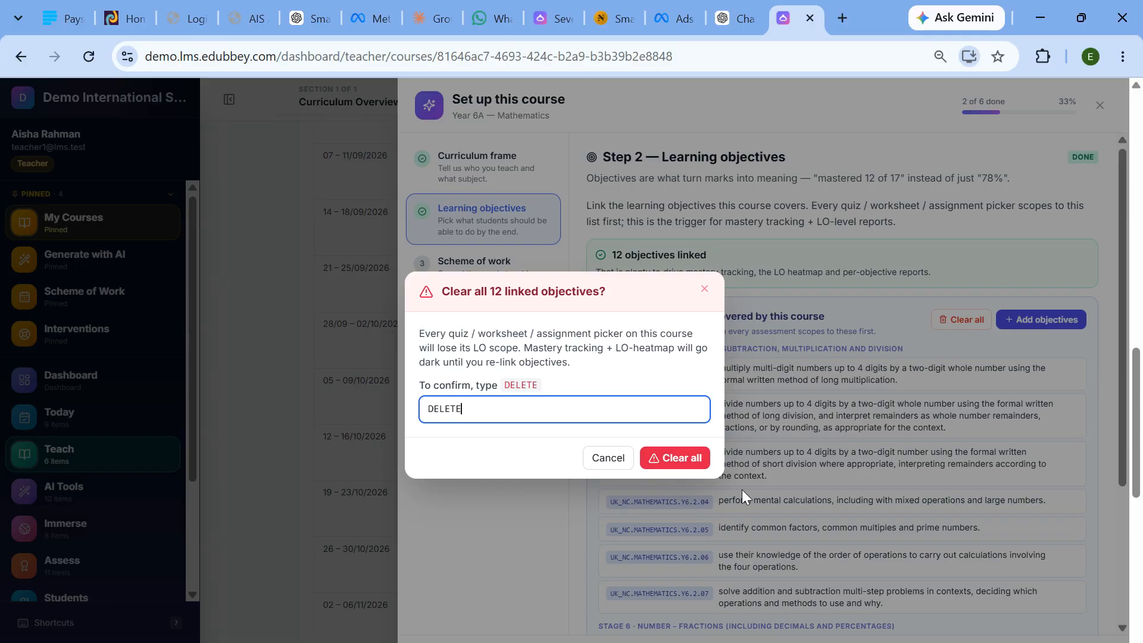
click(672, 458)
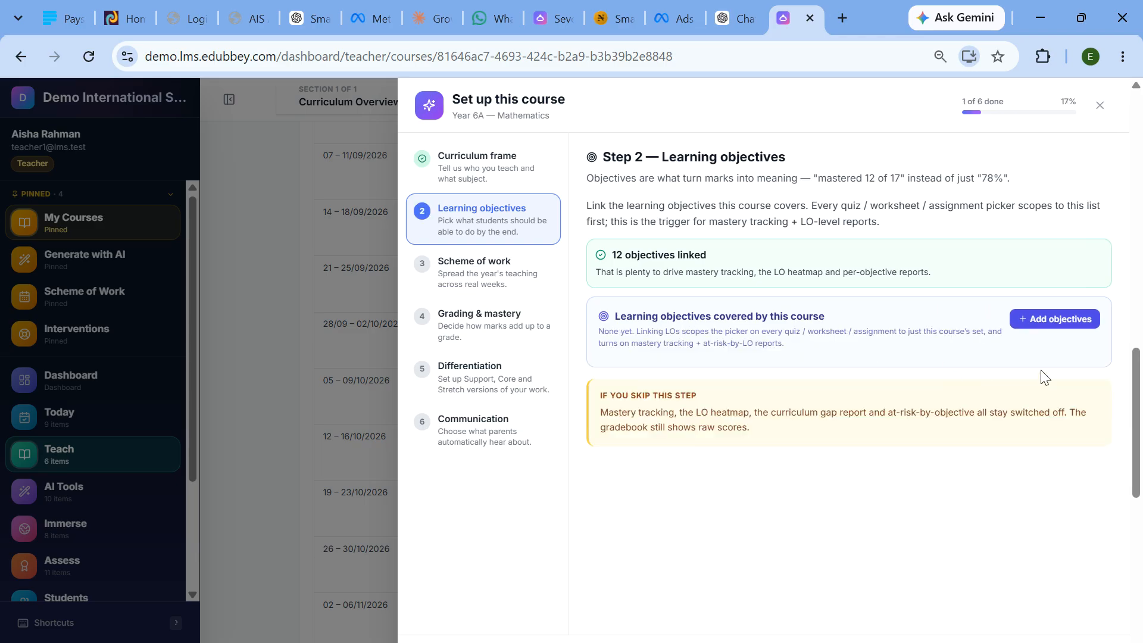
- Attach all learning objectives from the three selected chapters to the course
click(1055, 319)
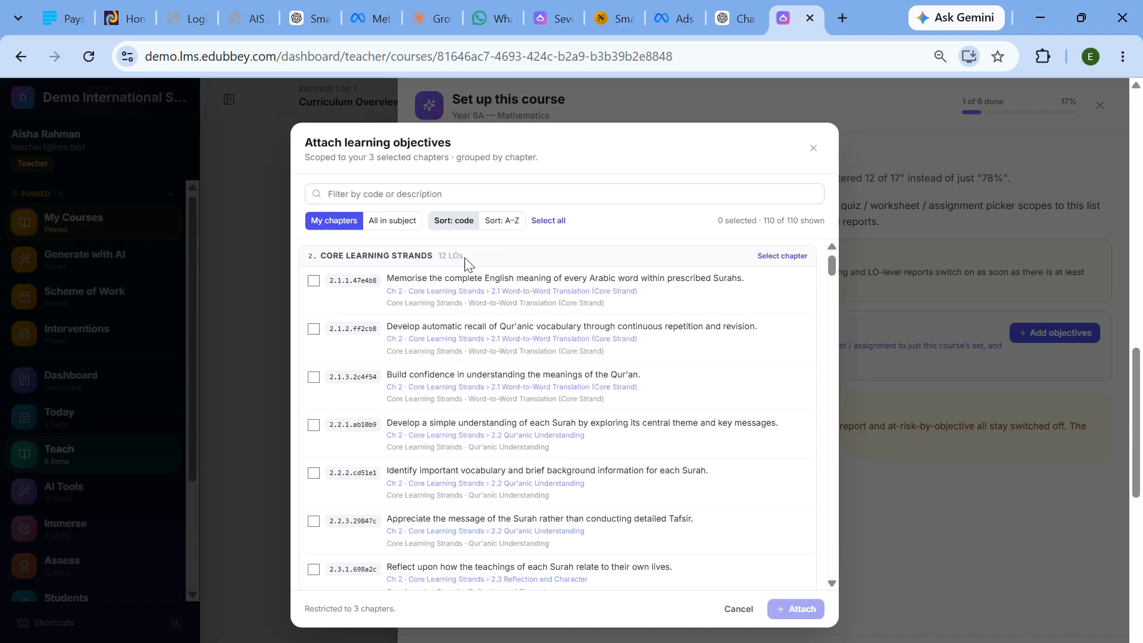
scroll(427, 309, down, 20)
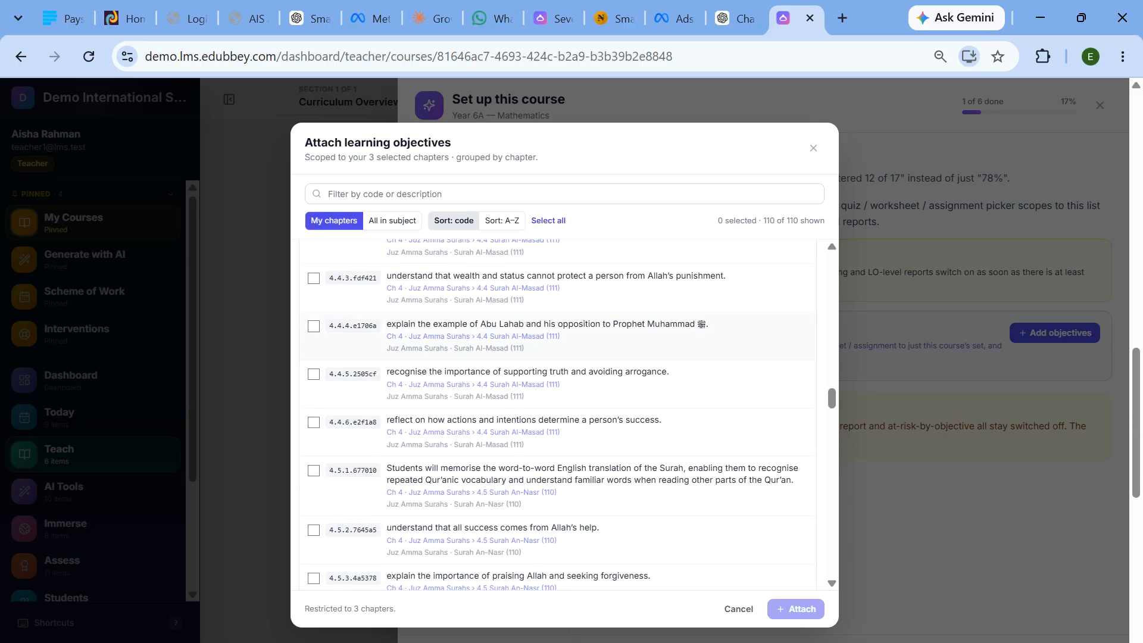
scroll(447, 331, up, 20)
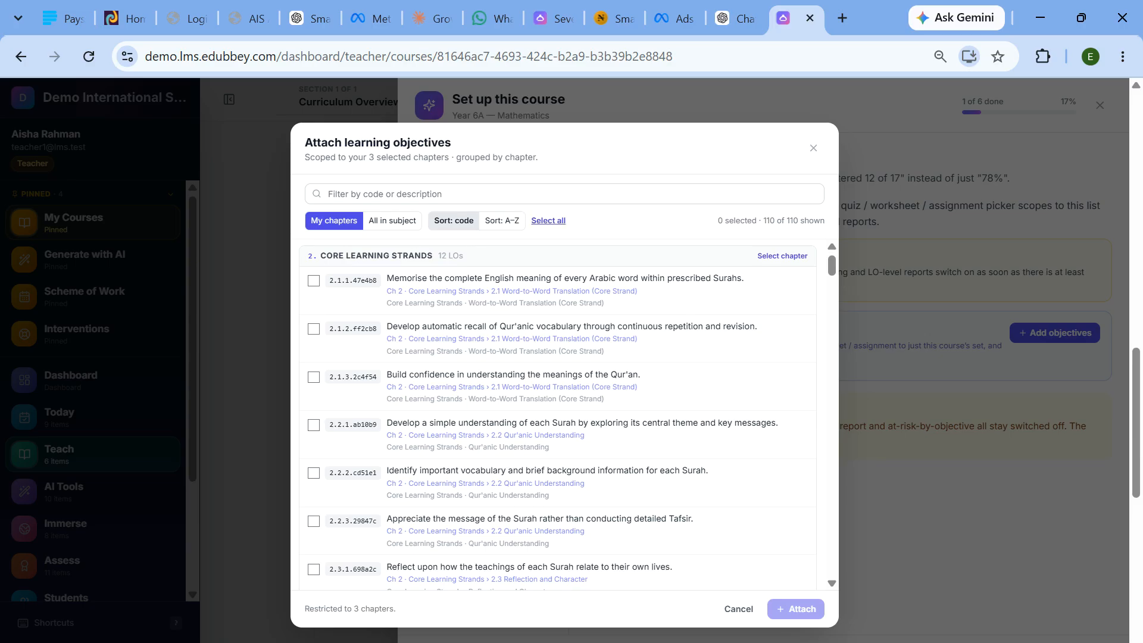
click(543, 221)
scroll(402, 342, down, 20)
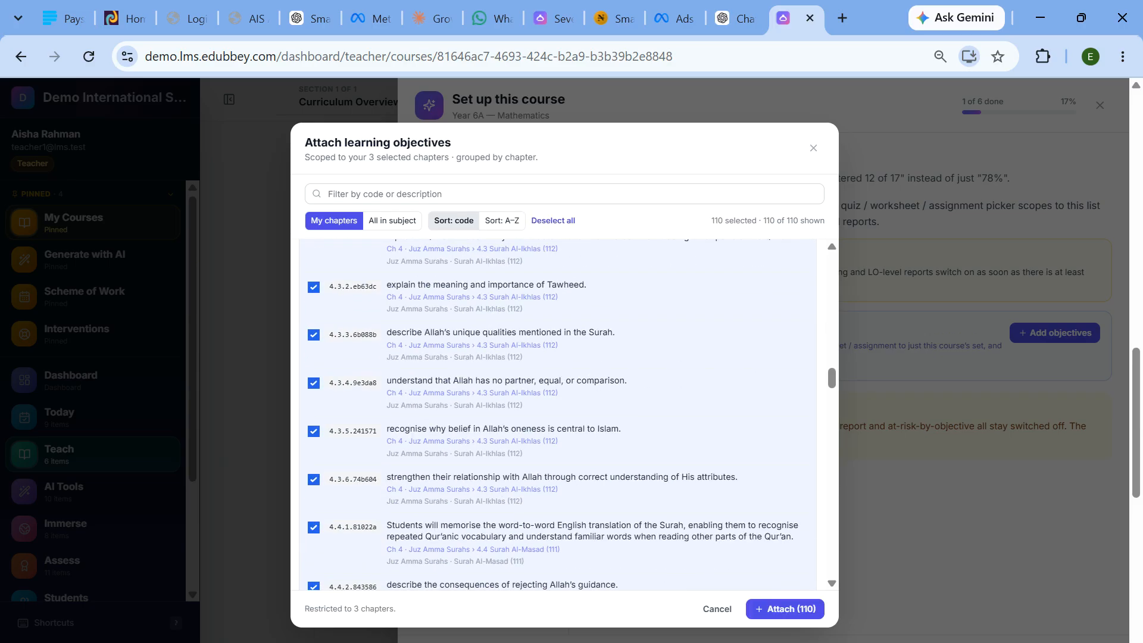
click(773, 609)
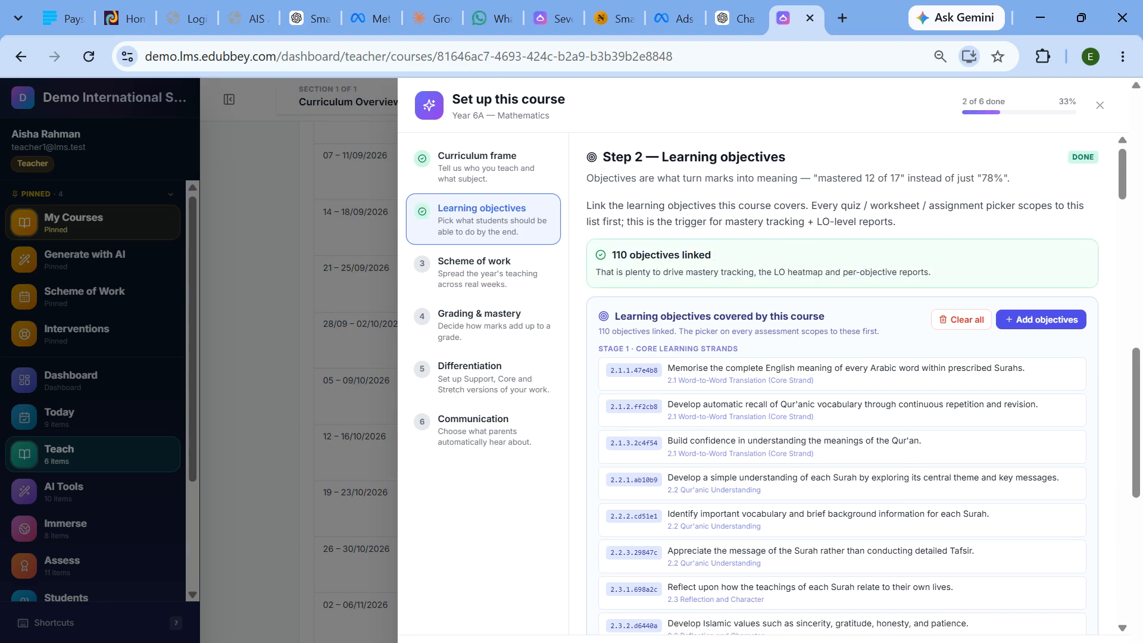
- Look through the list of learning objectives linked to the course
scroll(603, 240, up, 1)
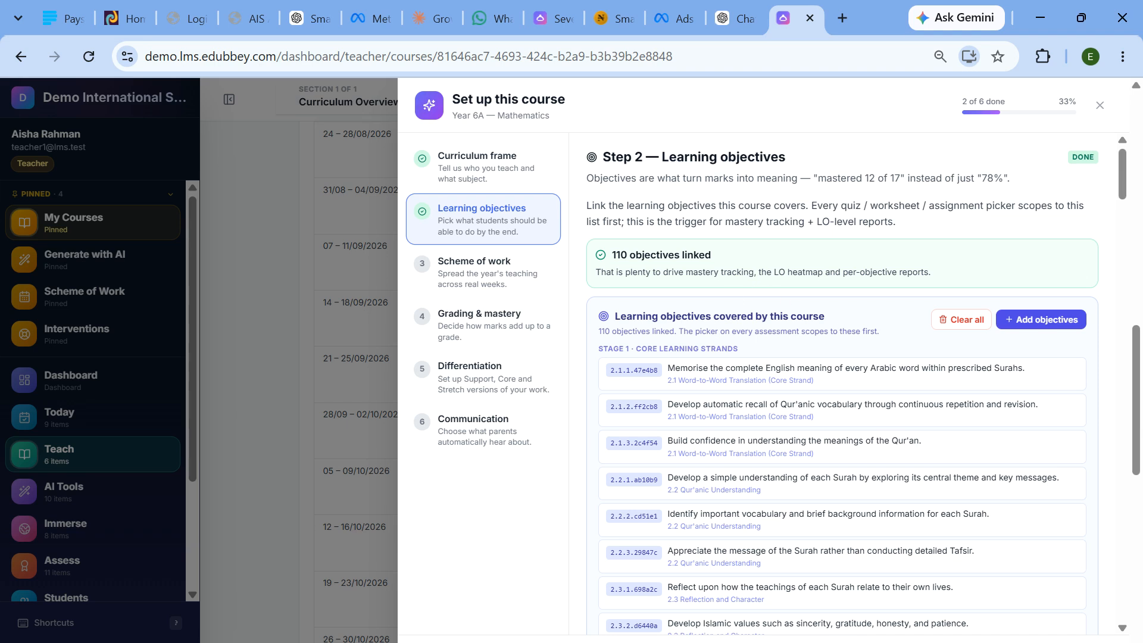
scroll(836, 329, up, 3)
scroll(845, 304, down, 10)
scroll(842, 381, down, 10)
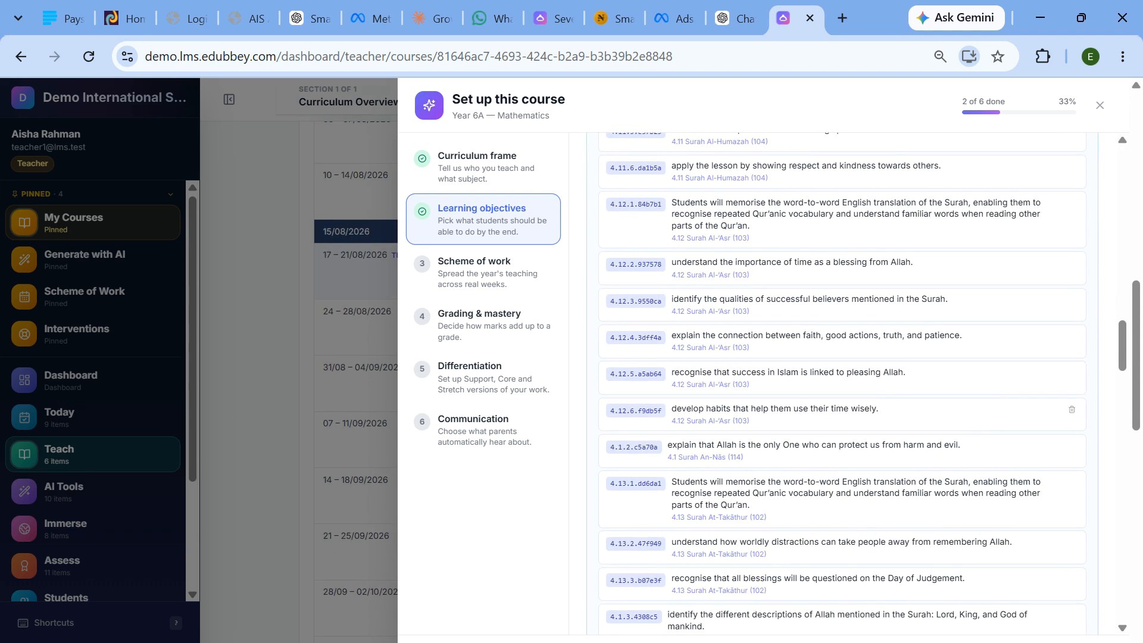
scroll(842, 409, up, 5)
- Open the Scheme of work stage, review the year plan options and choose 2026/2027 (current) as the academic year
click(483, 272)
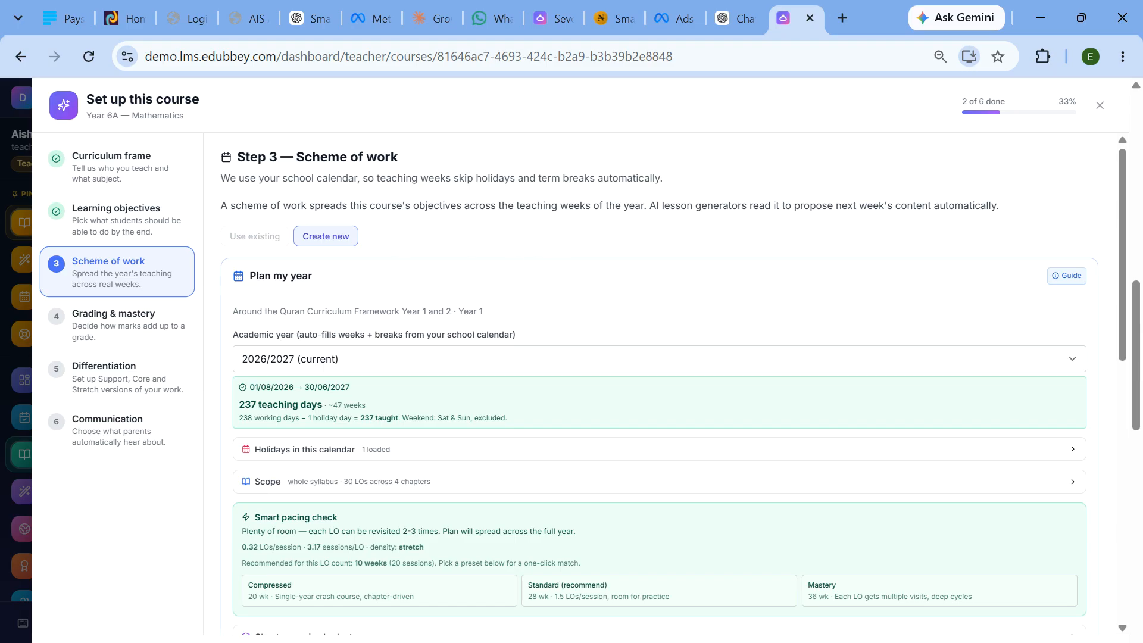
scroll(558, 246, down, 3)
scroll(558, 245, up, 3)
scroll(228, 154, down, 3)
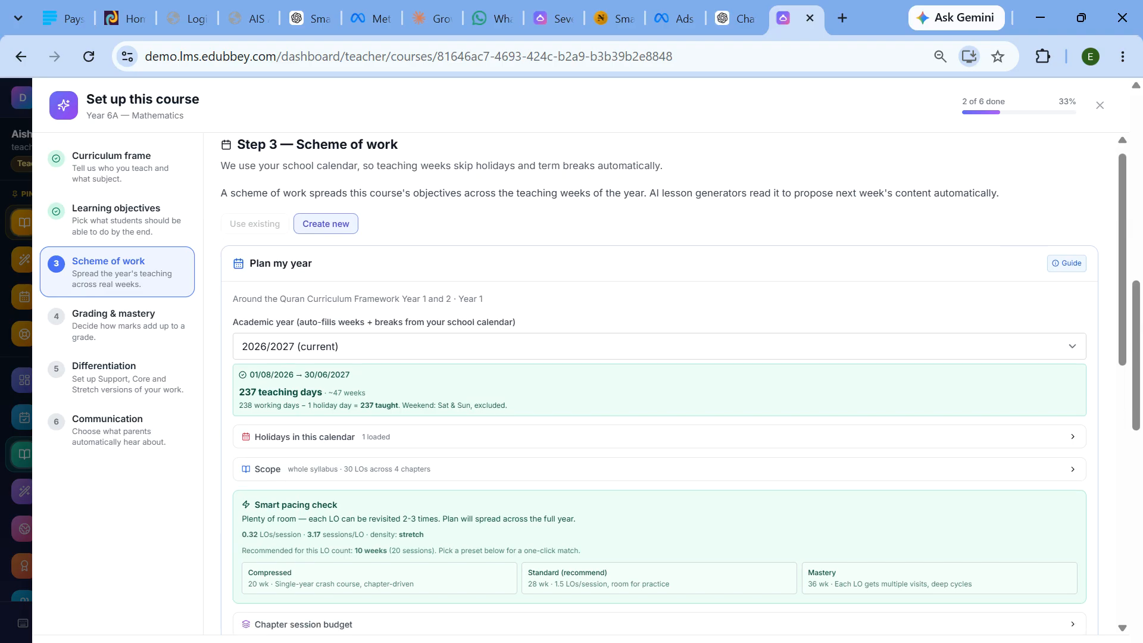
click(277, 182)
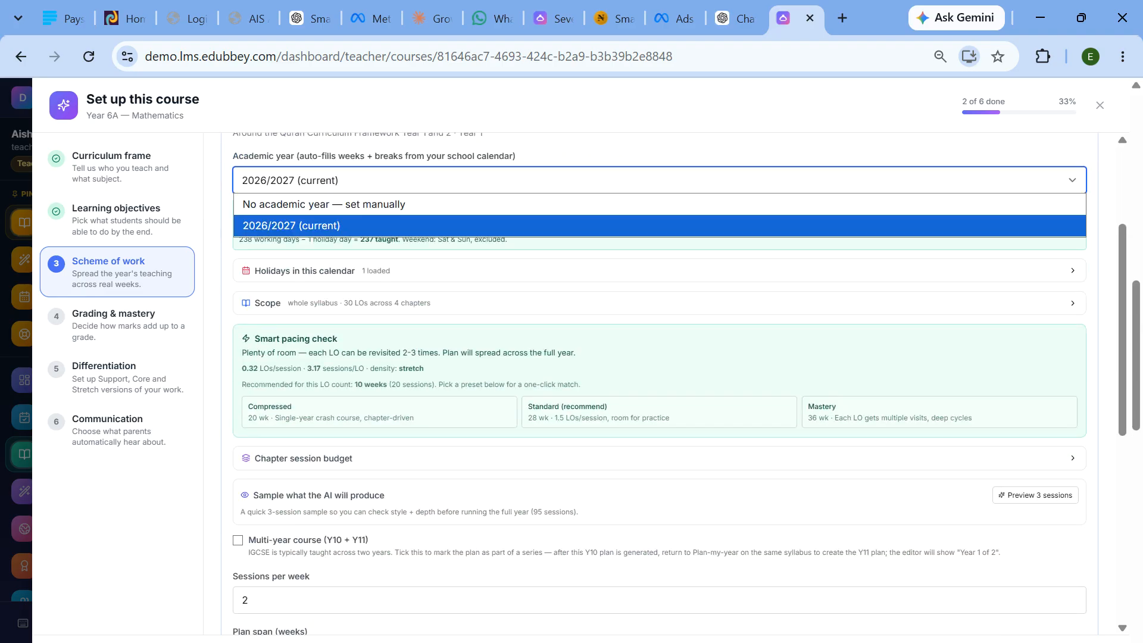
click(393, 225)
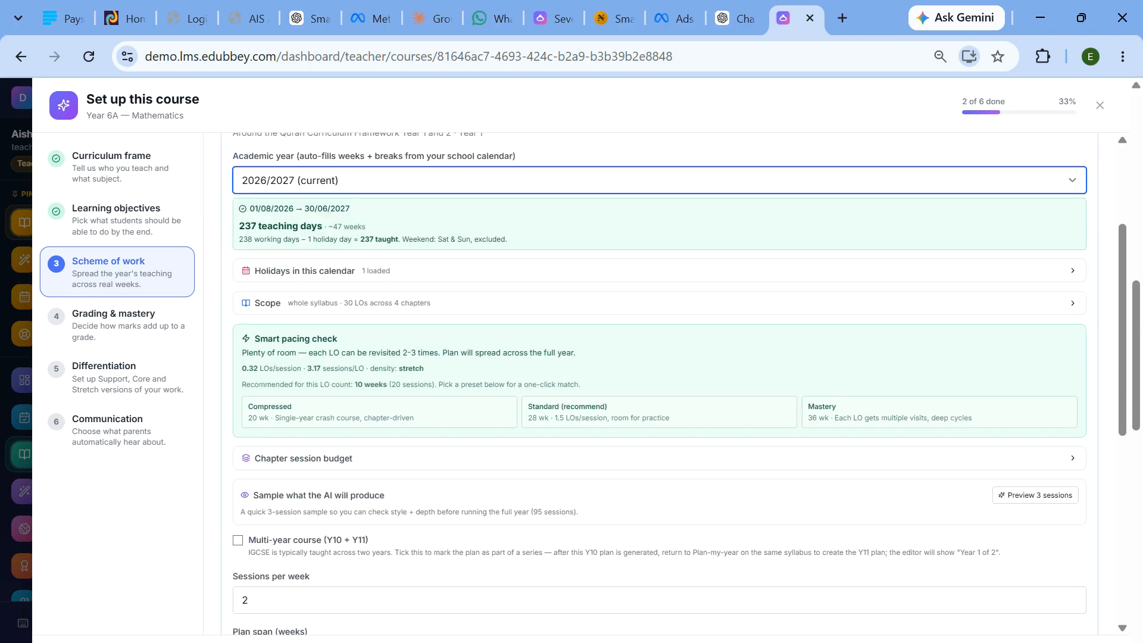
- Review the teaching days and pacing settings of the year plan, and set the plan span to 45 weeks
drag(238, 227, 306, 228)
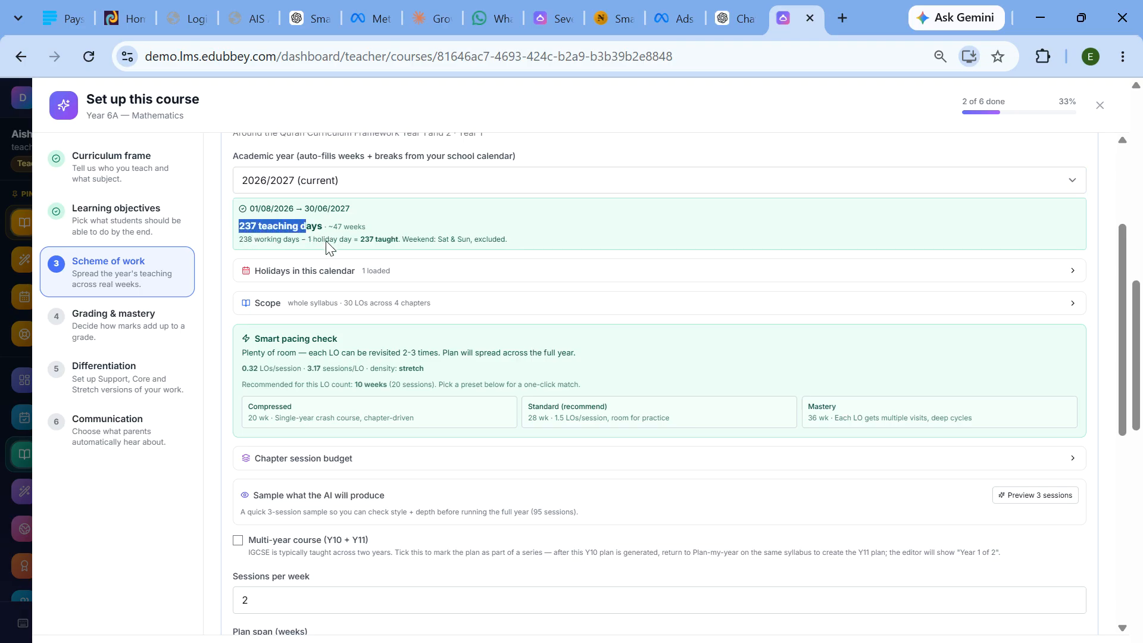
scroll(428, 278, down, 3)
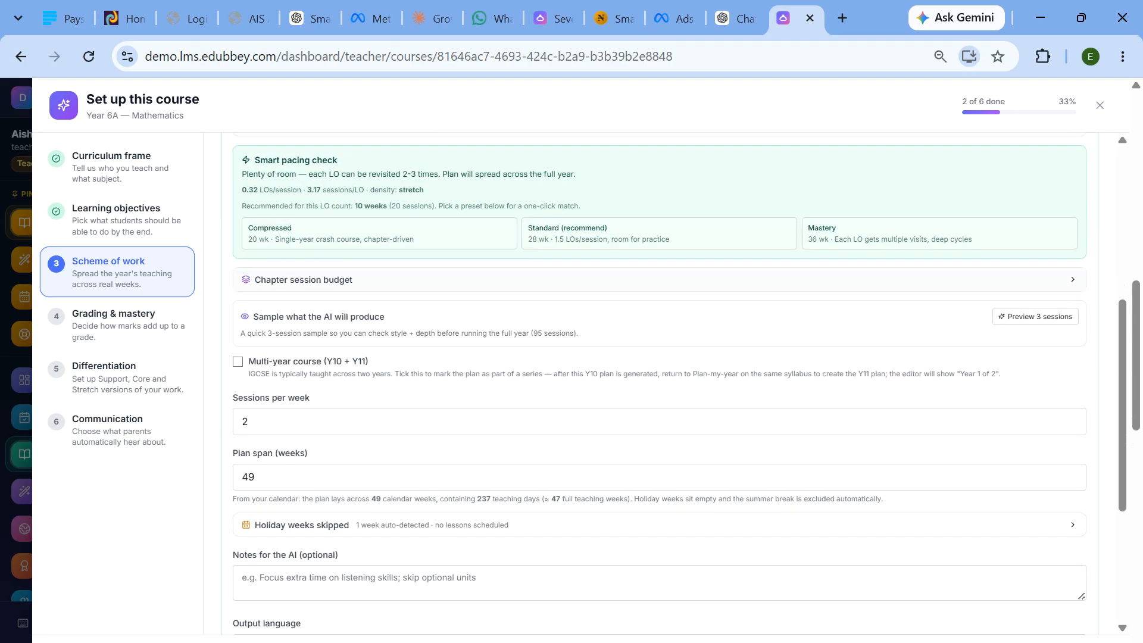
scroll(576, 262, up, 2)
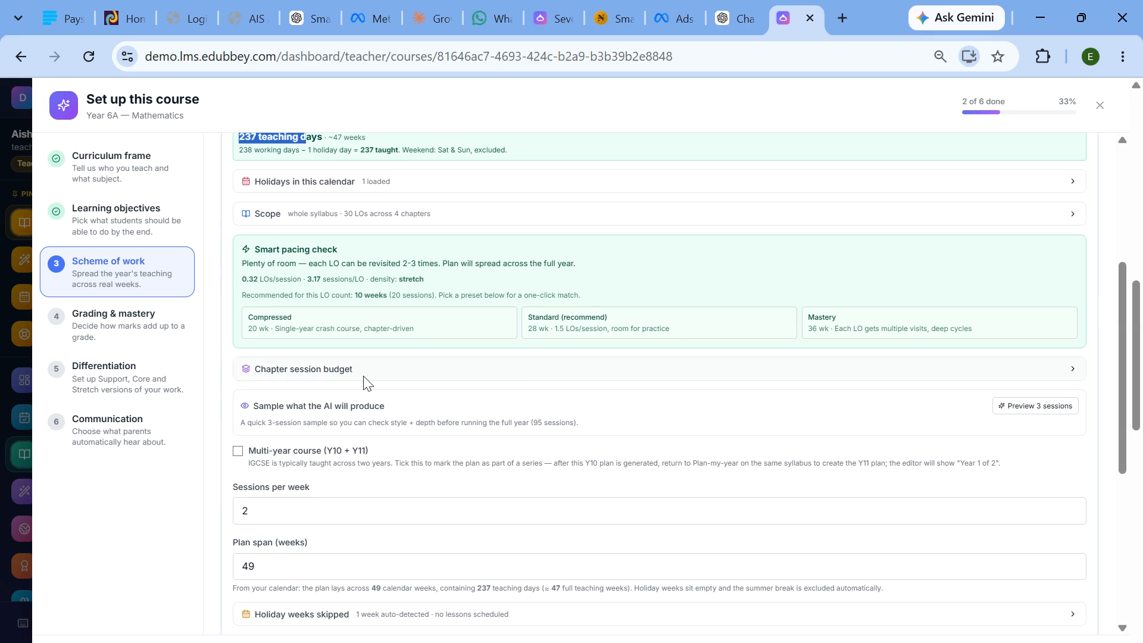
scroll(545, 365, down, 3)
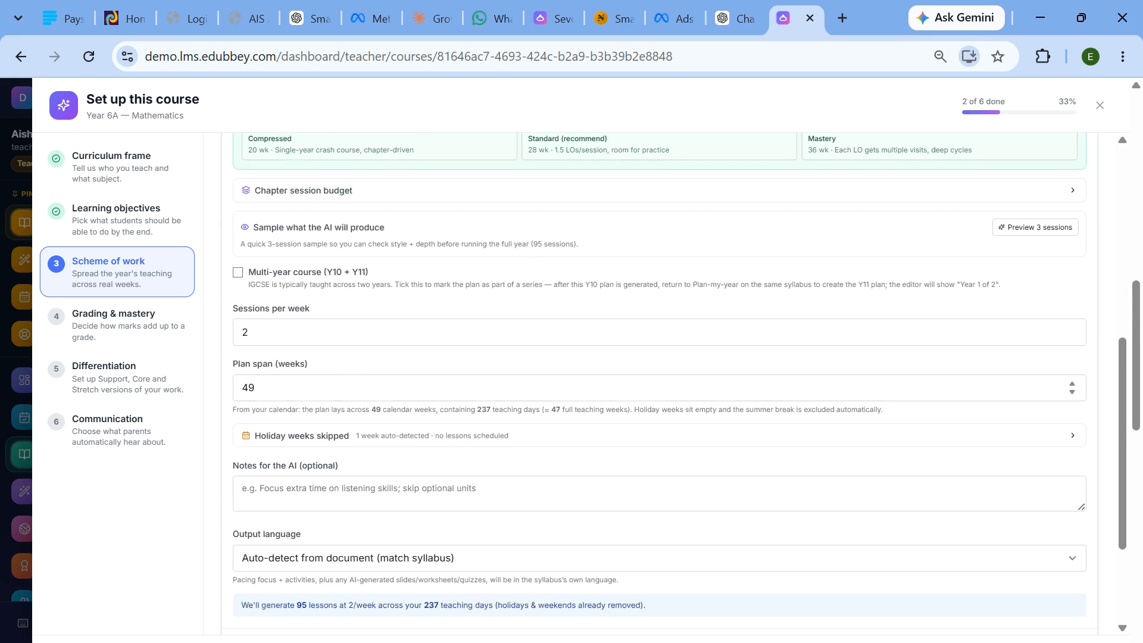
drag(271, 390, 144, 398)
text(45)
click(261, 332)
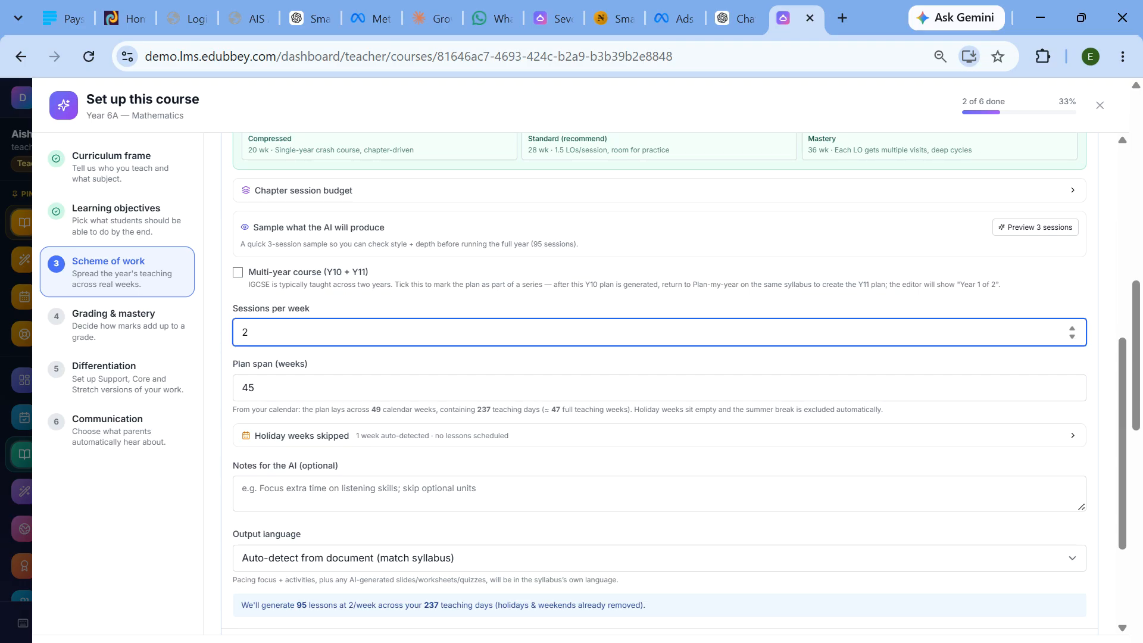
click(230, 403)
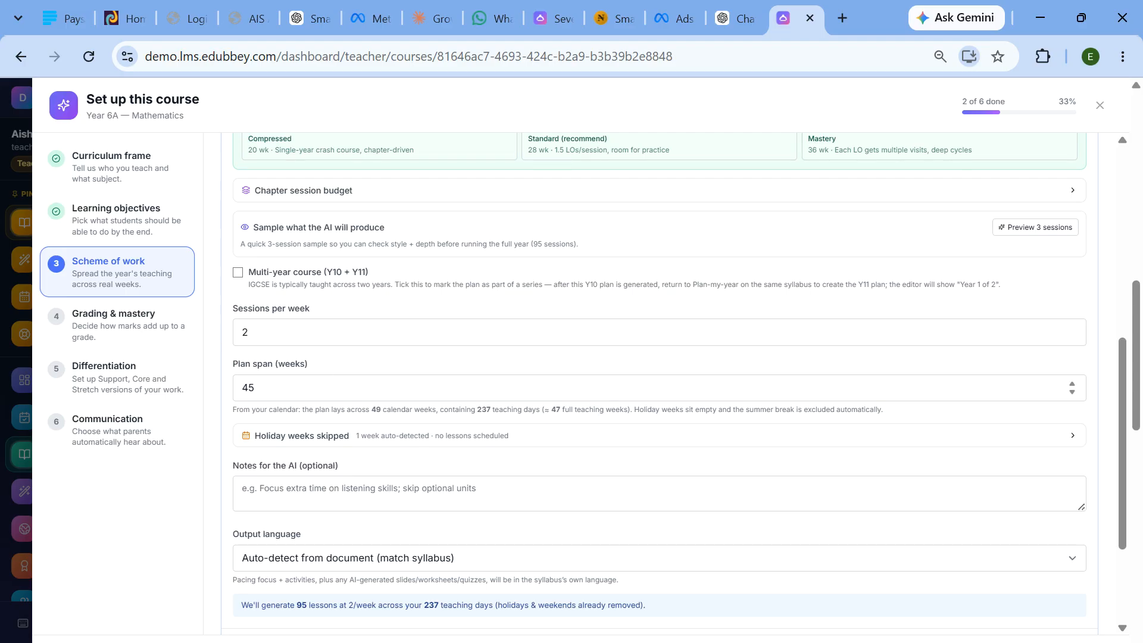
- Check the remaining year plan settings and the lesson summary, and generate the scheme of work plan
scroll(339, 373, down, 3)
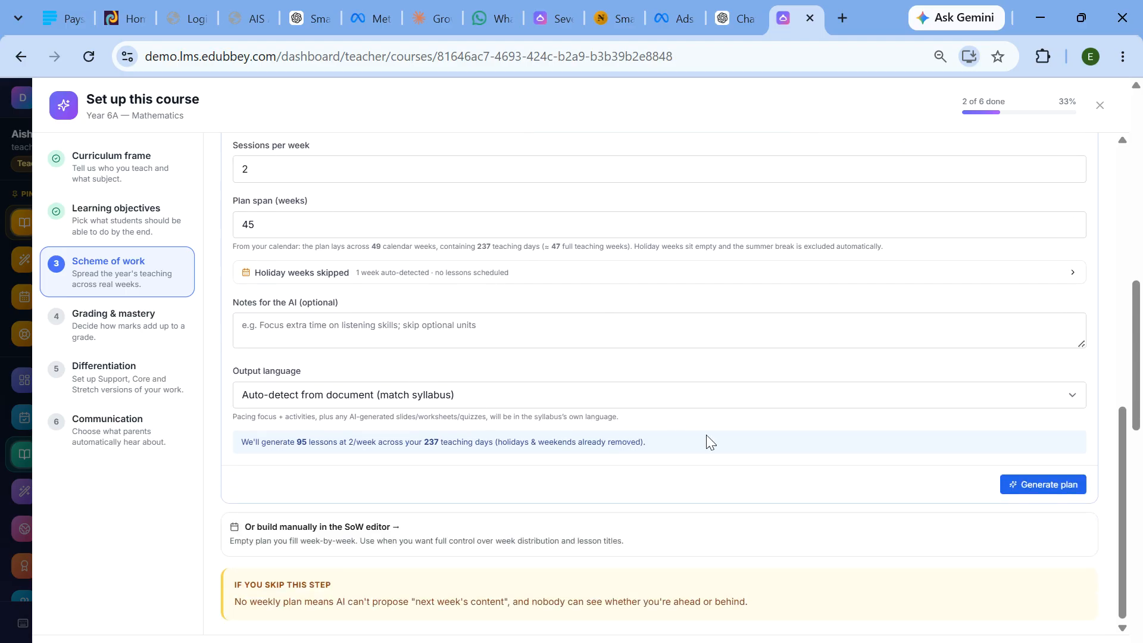
scroll(359, 376, up, 10)
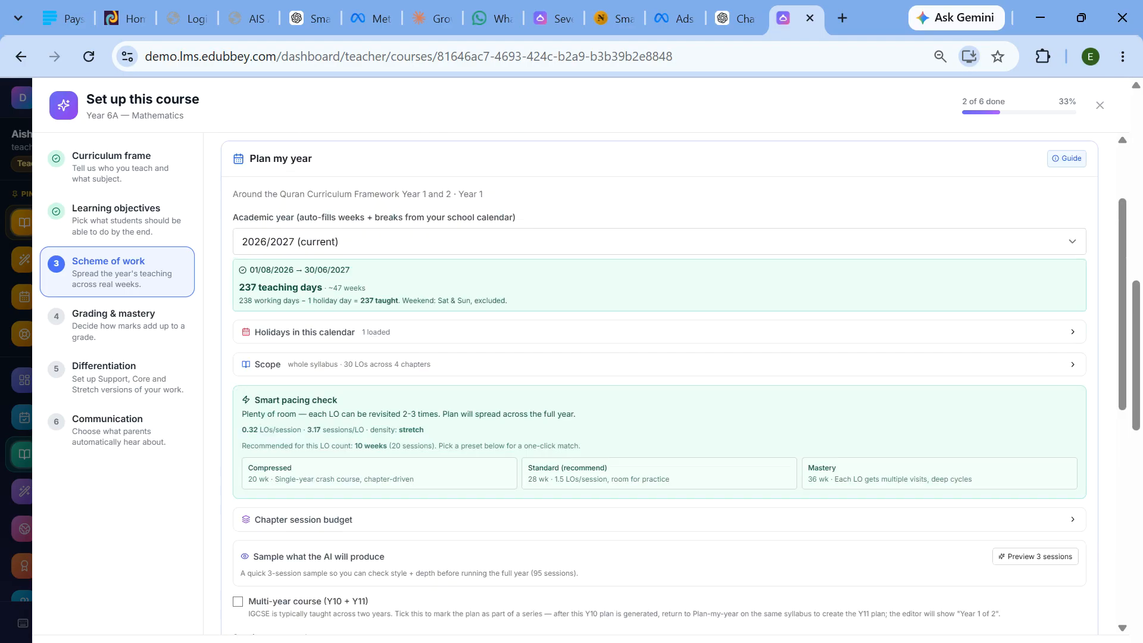
scroll(359, 377, down, 10)
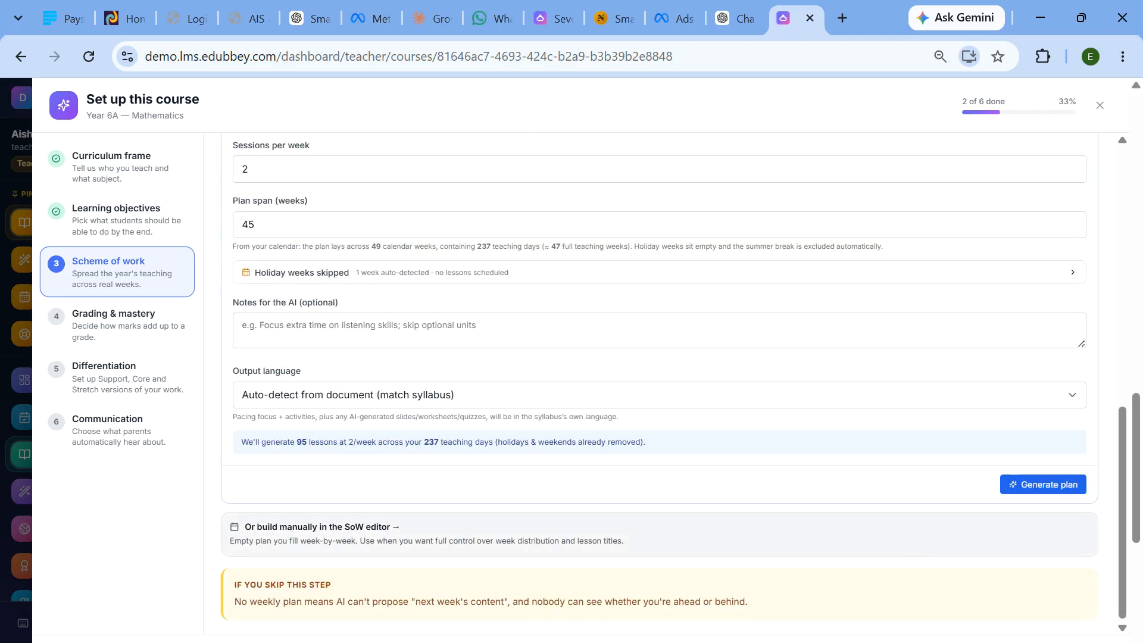
drag(241, 441, 372, 457)
click(1025, 489)
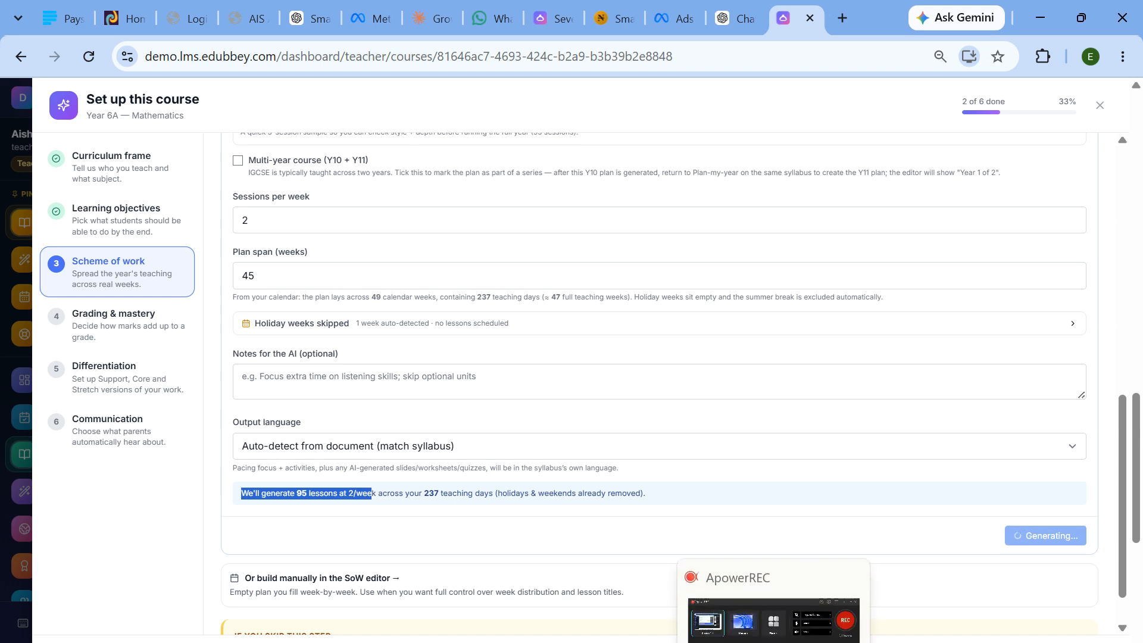
click(773, 640)
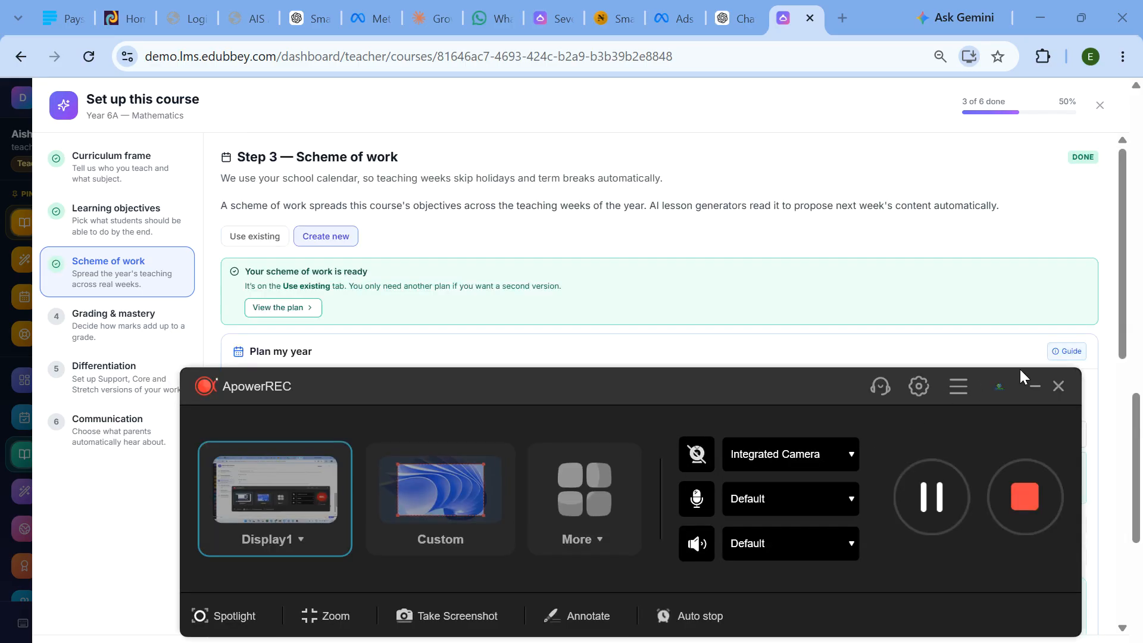
click(1033, 387)
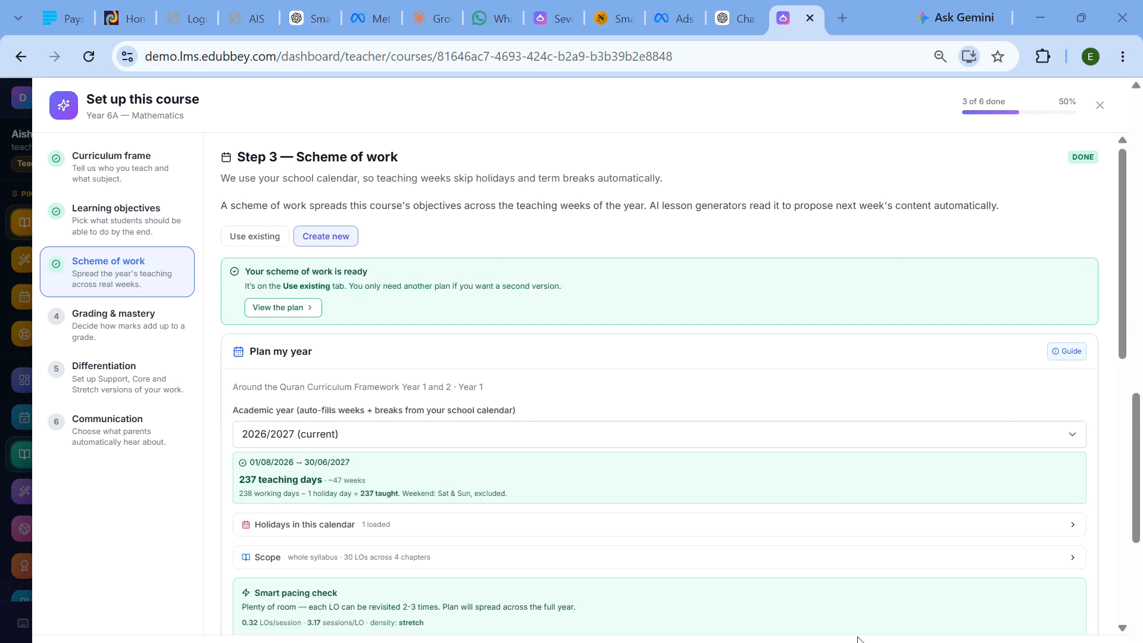
- View the generated scheme of work and examine its health tiles, year map and weekly sessions
scroll(638, 380, down, 10)
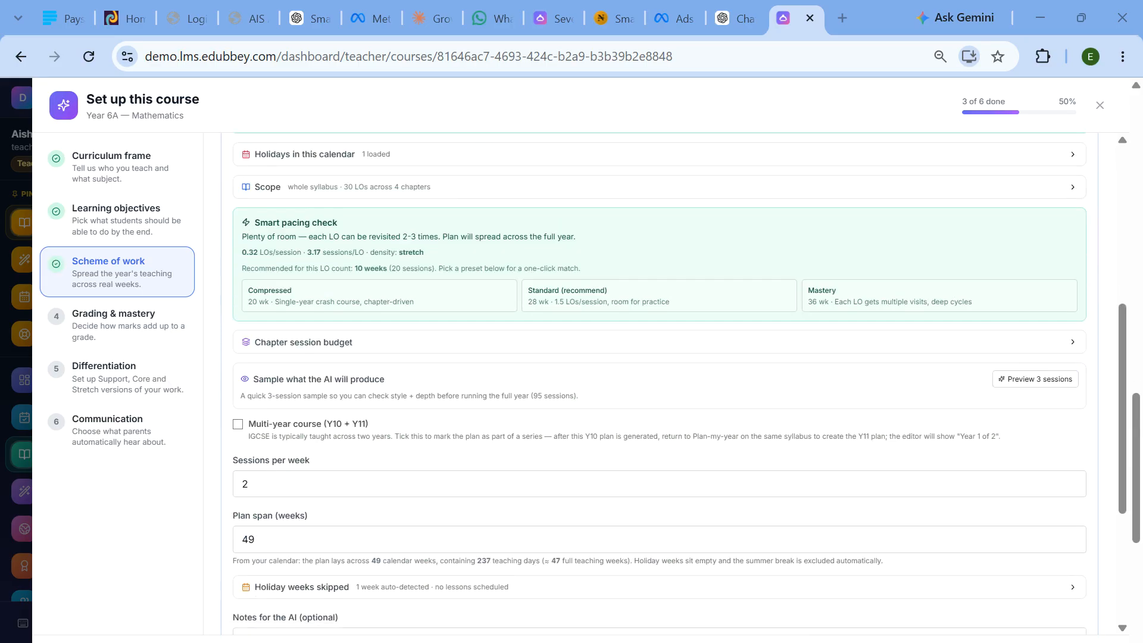
scroll(638, 379, up, 10)
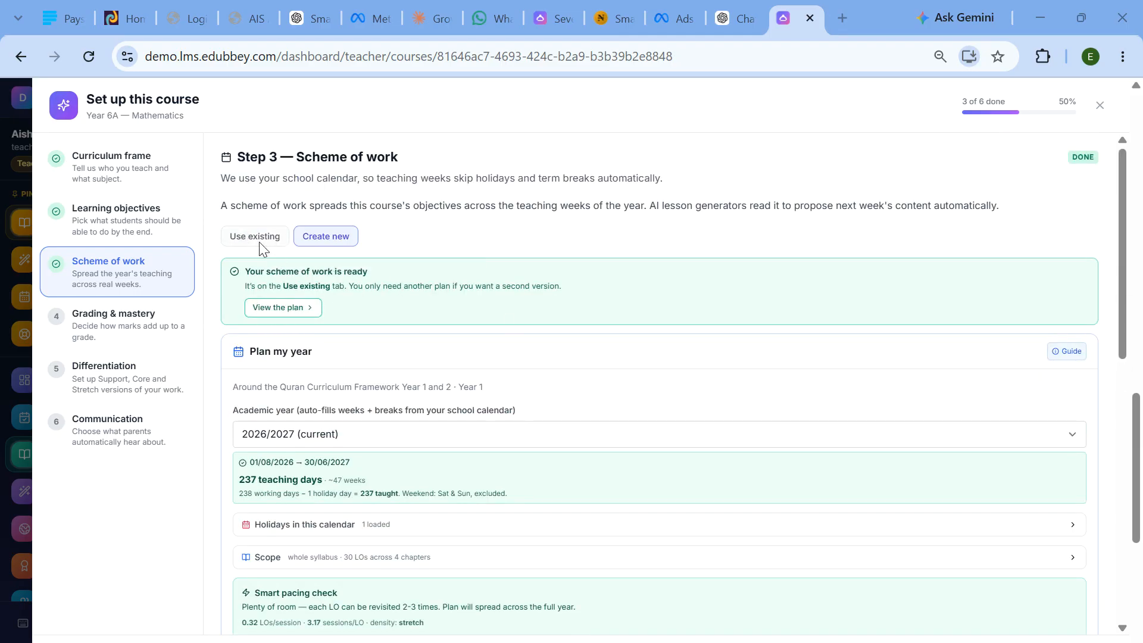
click(297, 309)
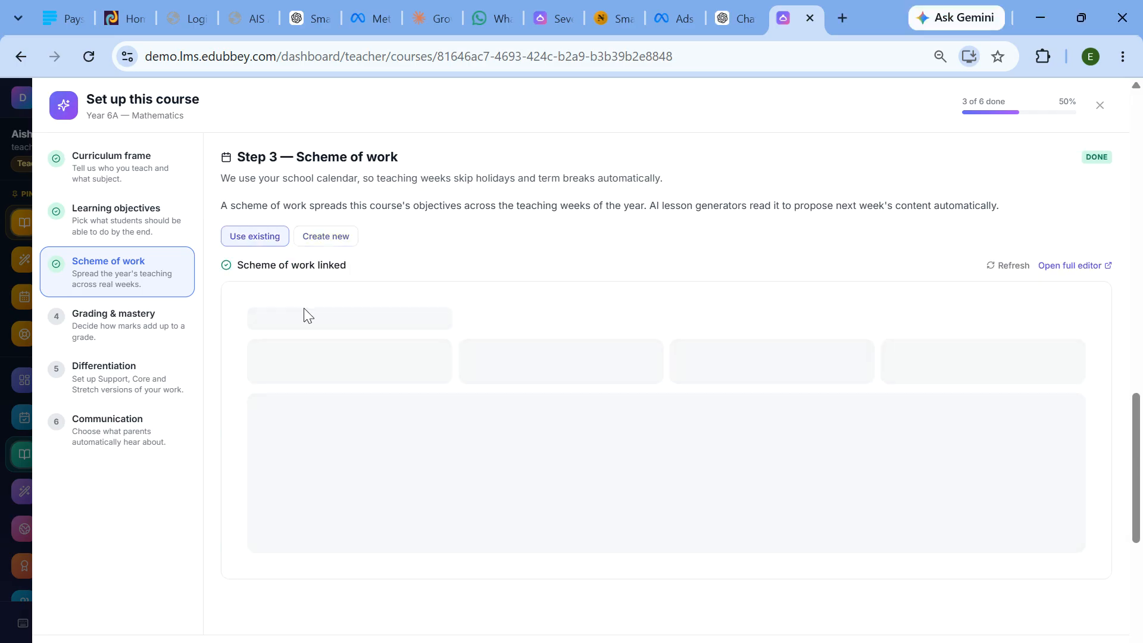
scroll(518, 425, down, 4)
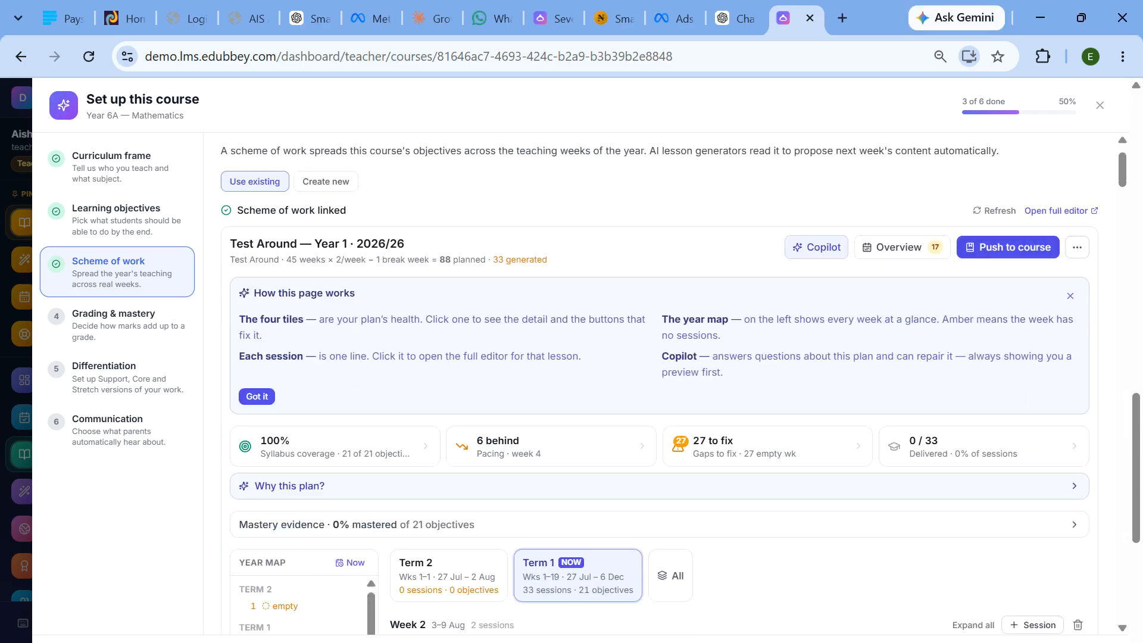
scroll(595, 421, down, 5)
scroll(596, 421, up, 3)
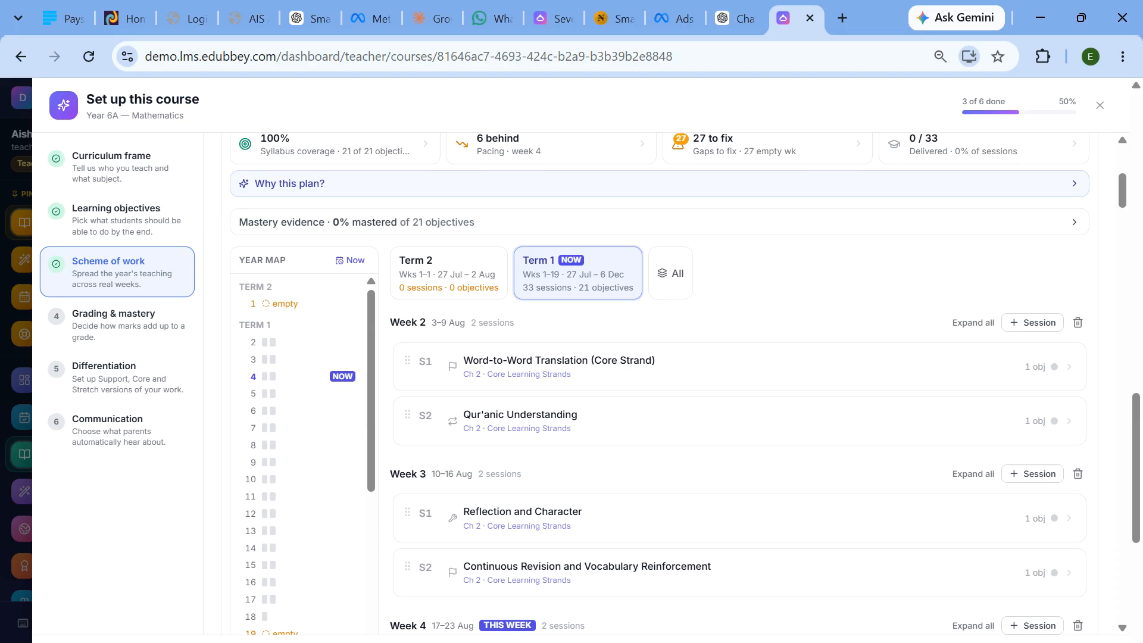
- Compare the Term 2 and Term 1 views and look through the weekly sessions up to week 45
click(448, 274)
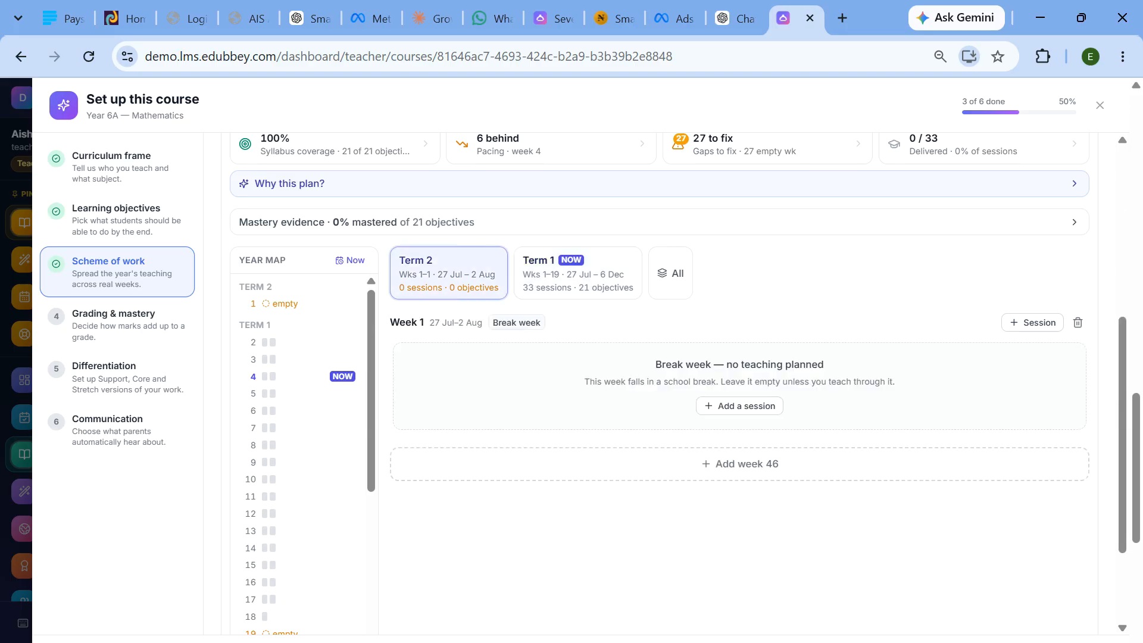
click(544, 277)
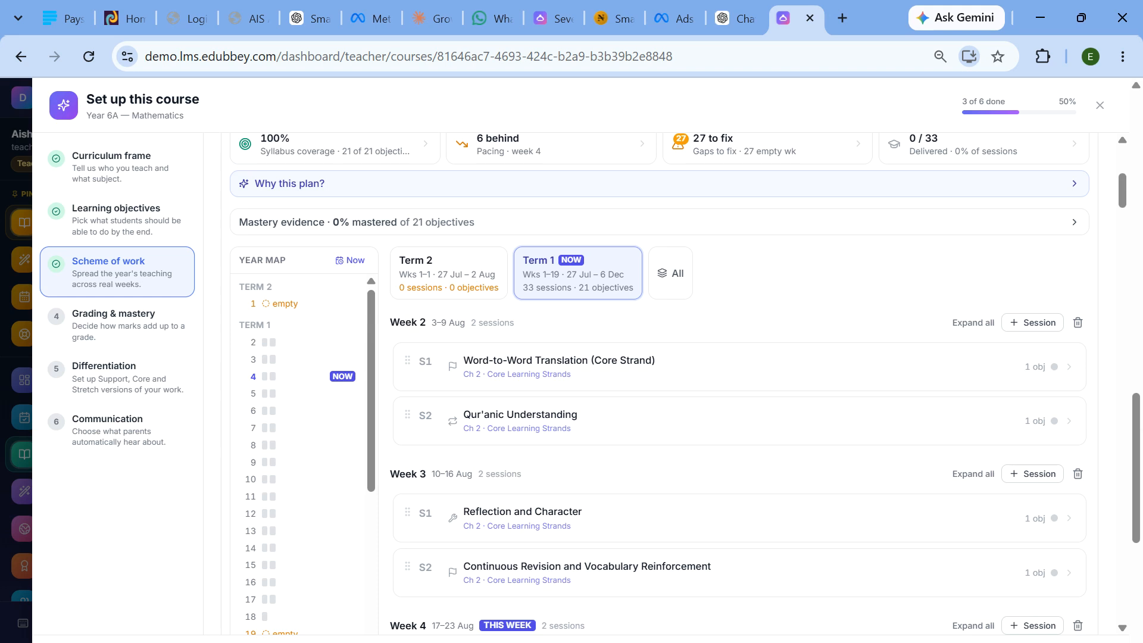
scroll(574, 391, down, 20)
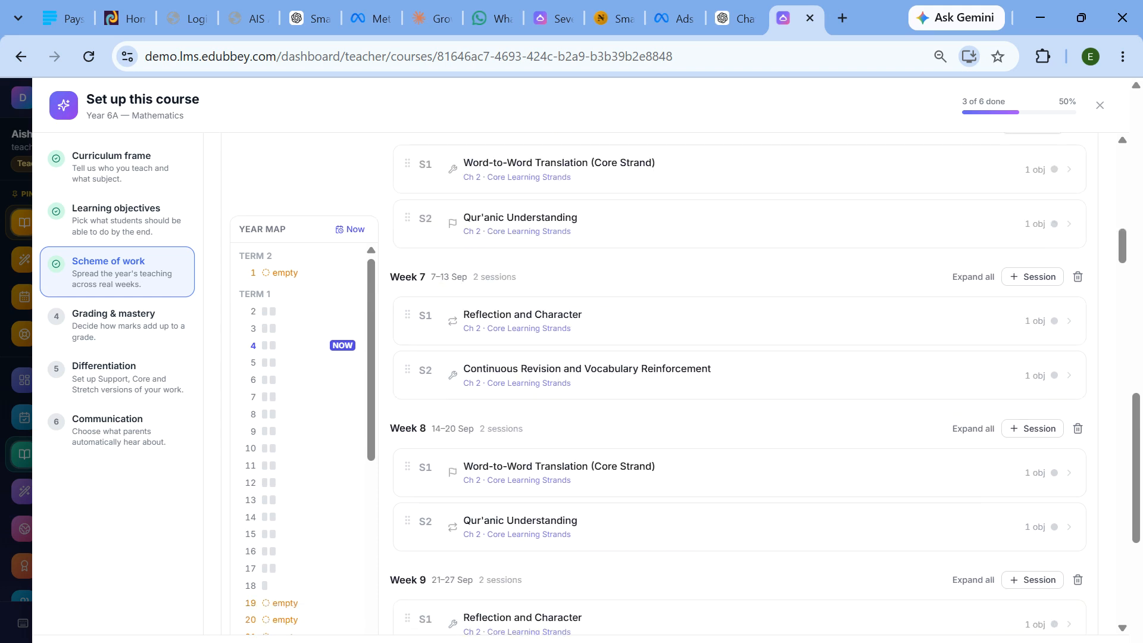
scroll(738, 387, down, 20)
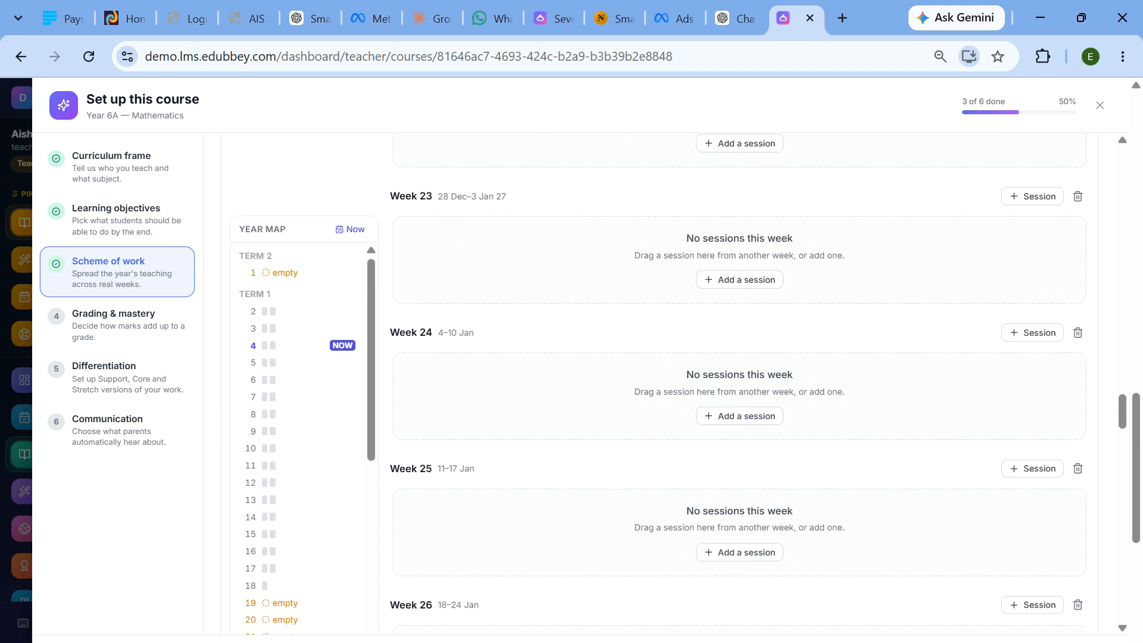
scroll(739, 387, down, 20)
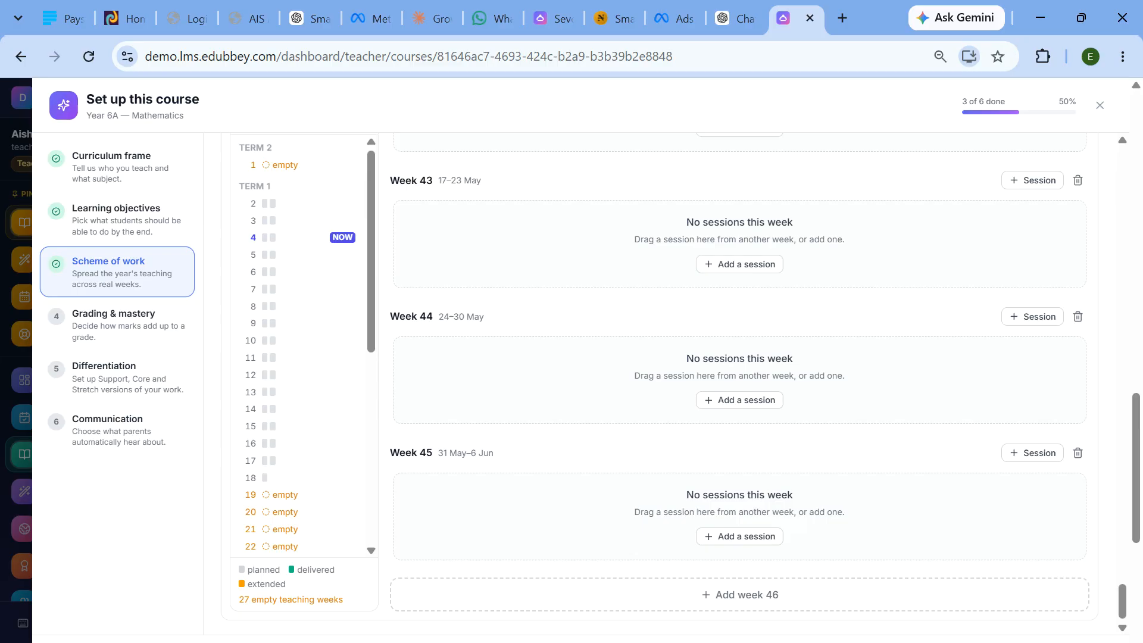
scroll(738, 387, up, 14)
scroll(738, 387, up, 20)
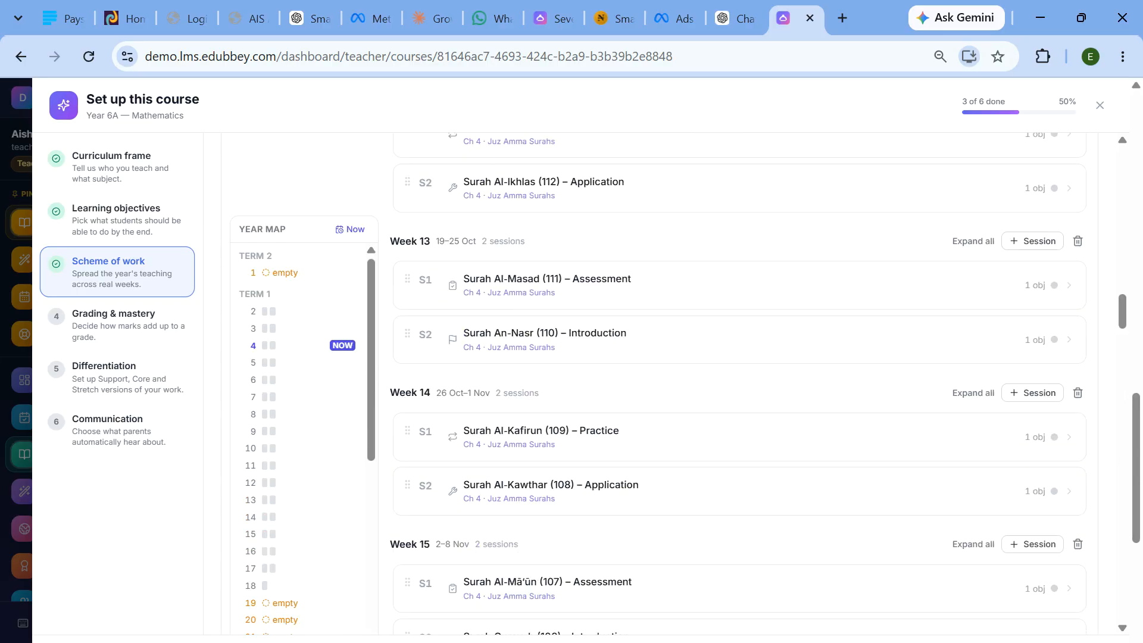
scroll(400, 368, up, 20)
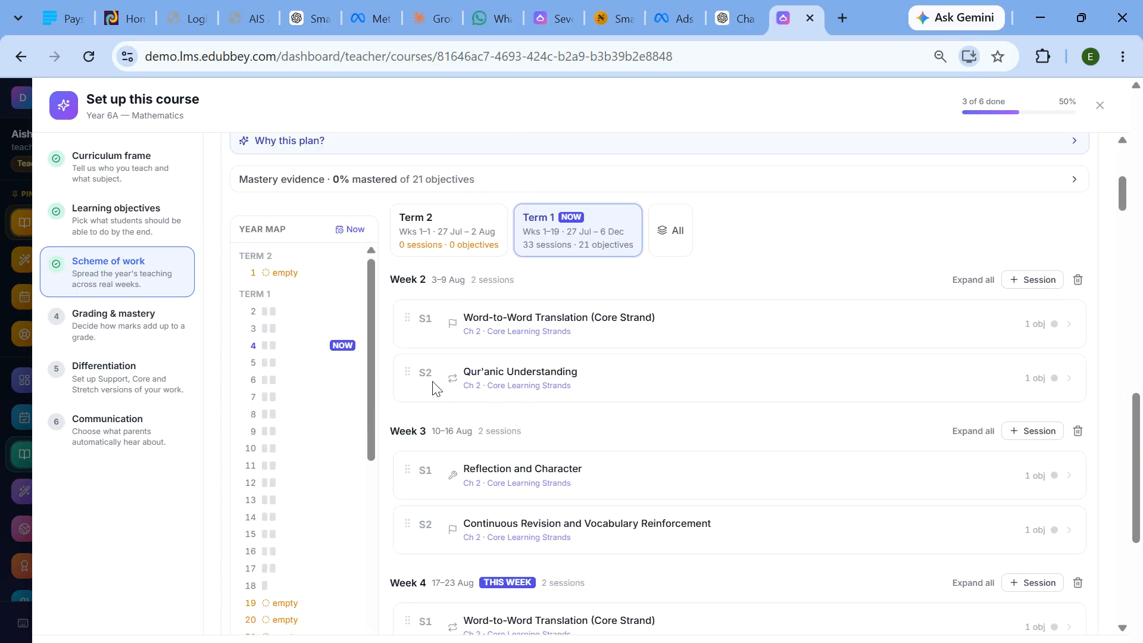
- Move Reflection and Character from Week 3 to the start of Week 2, and Week 2's Qur'anic Understanding to the start of Week 3
scroll(510, 425, down, 2)
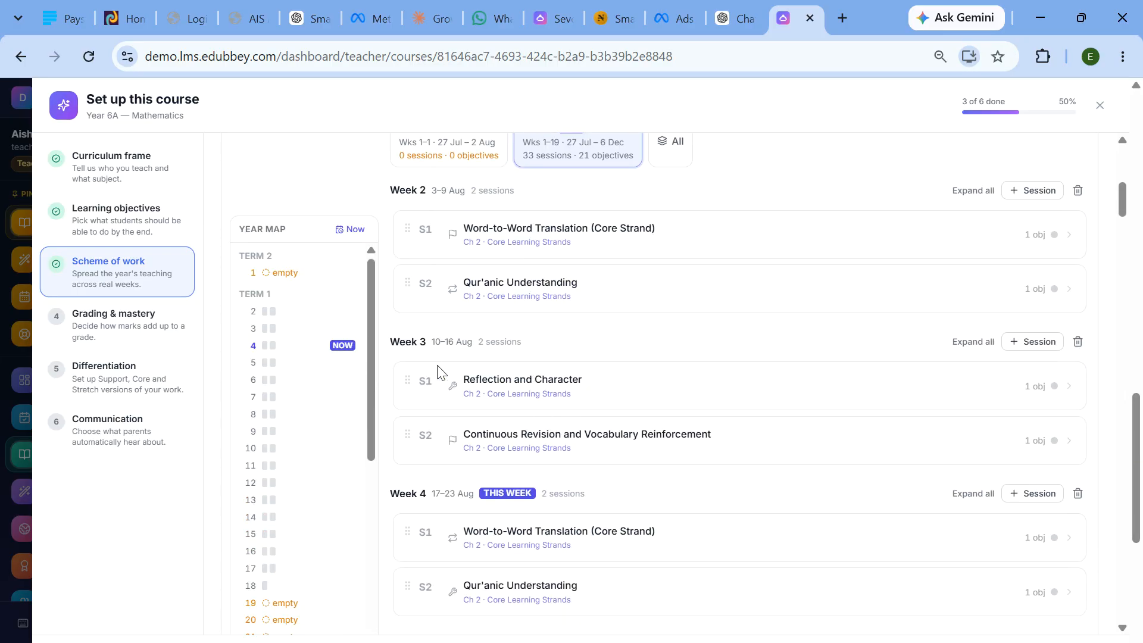
drag(407, 380, 411, 262)
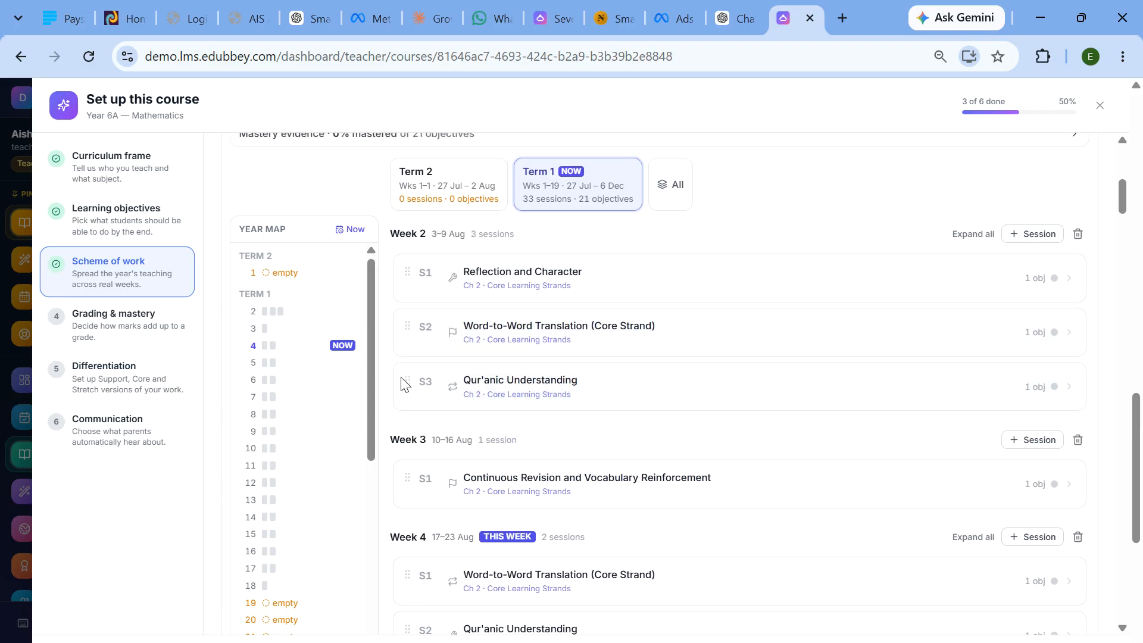
drag(405, 383, 413, 464)
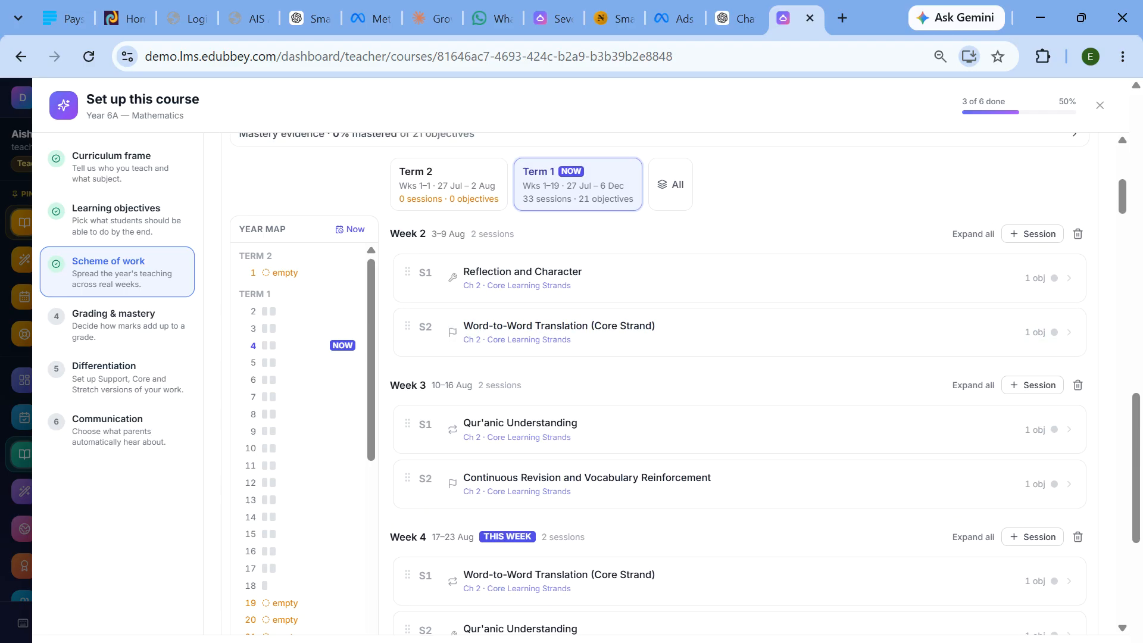
- Expand session S2 of Week 4 and rename it "Qur'anic Understanding in Islam"
scroll(547, 456, down, 3)
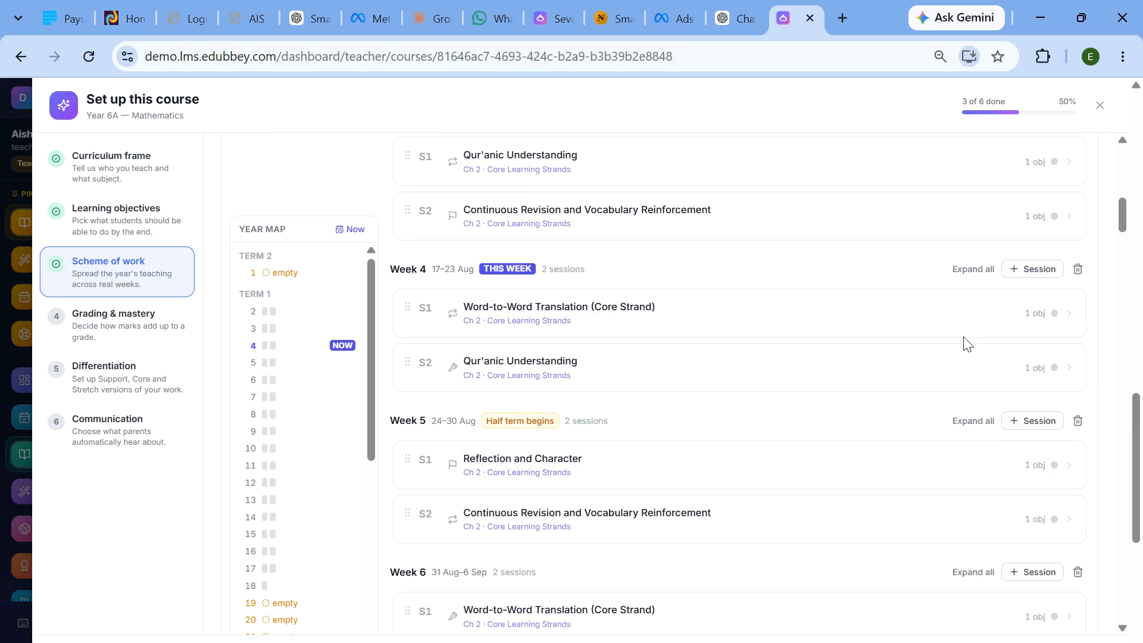
click(1066, 369)
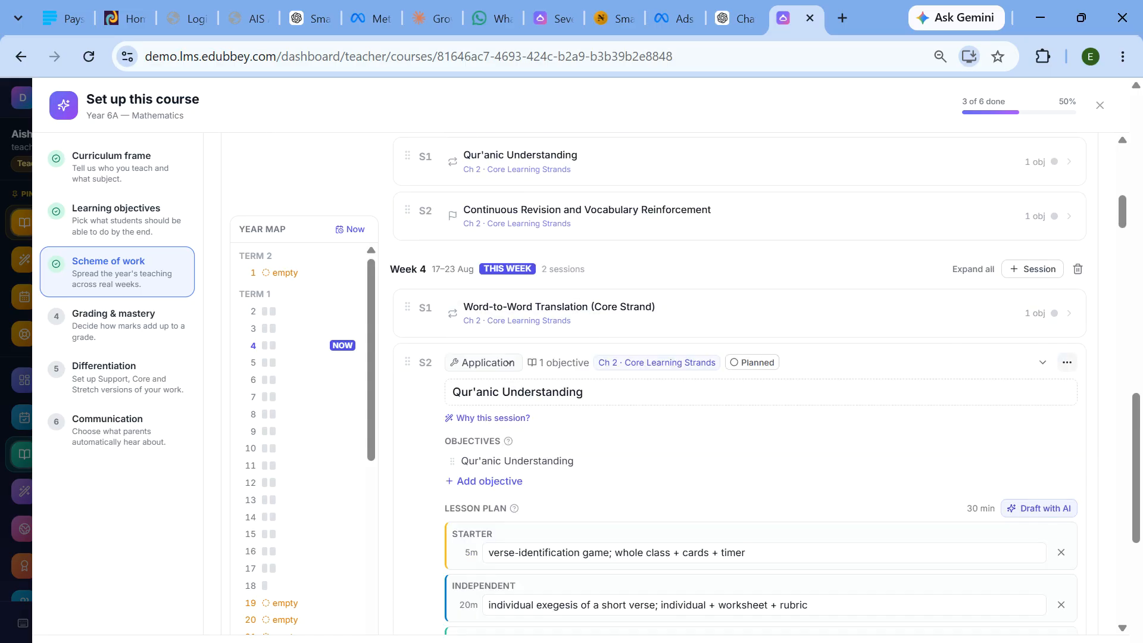
scroll(594, 347, down, 4)
scroll(502, 238, up, 3)
click(559, 303)
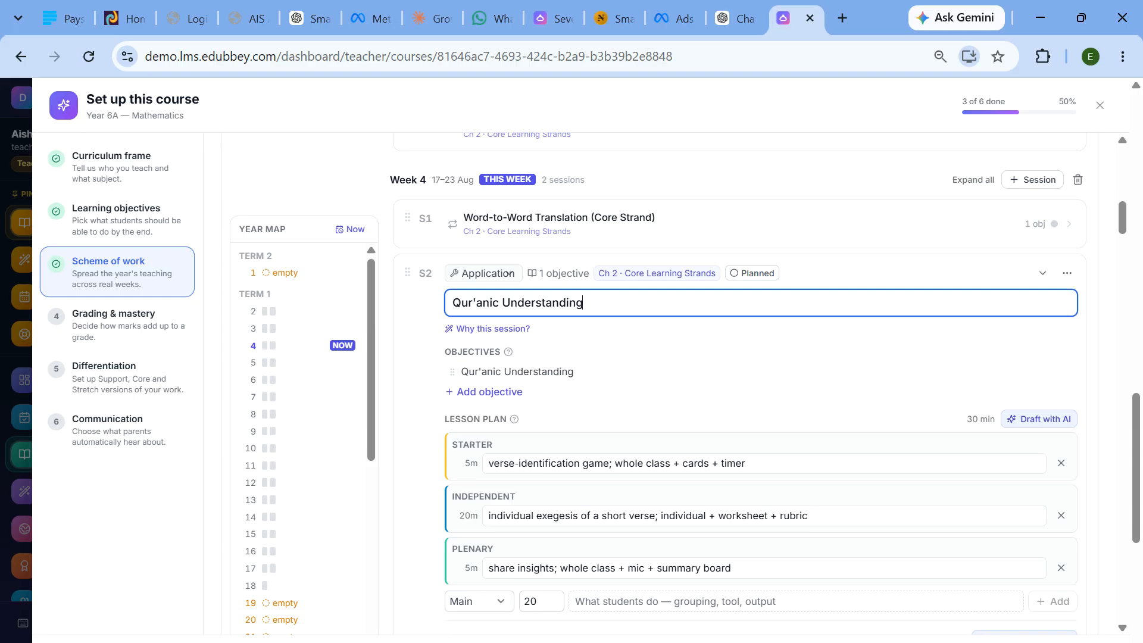
text(in Islam)
click(545, 370)
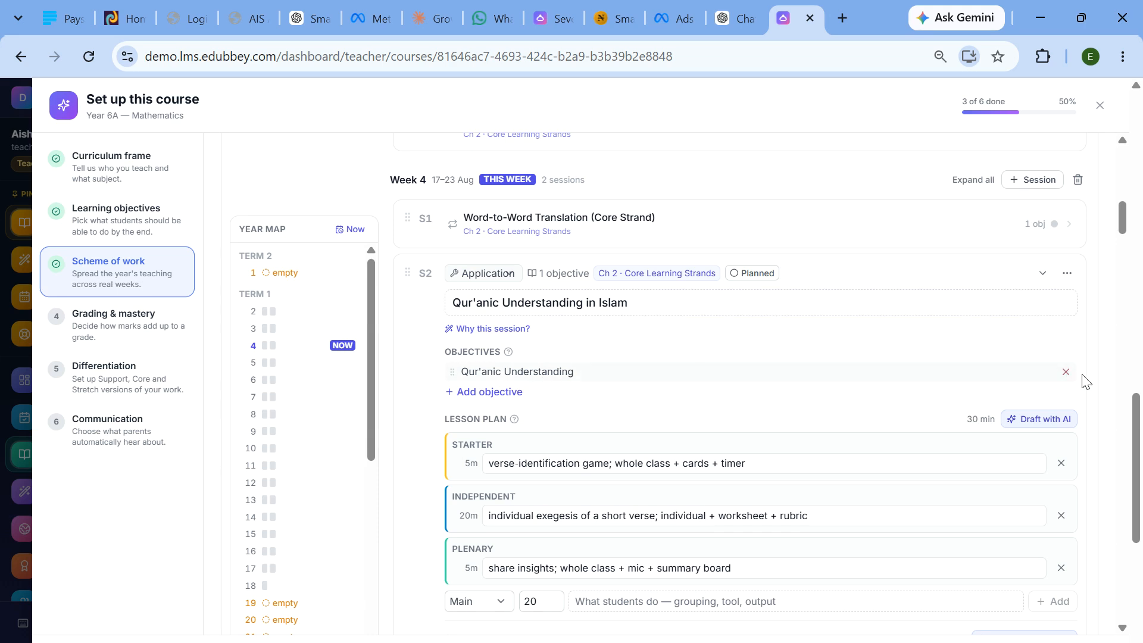
- Add the learning objective 4.6 Surah Al-Kafirun (109) to Week 4's session S2 and look over its lesson plan
click(460, 394)
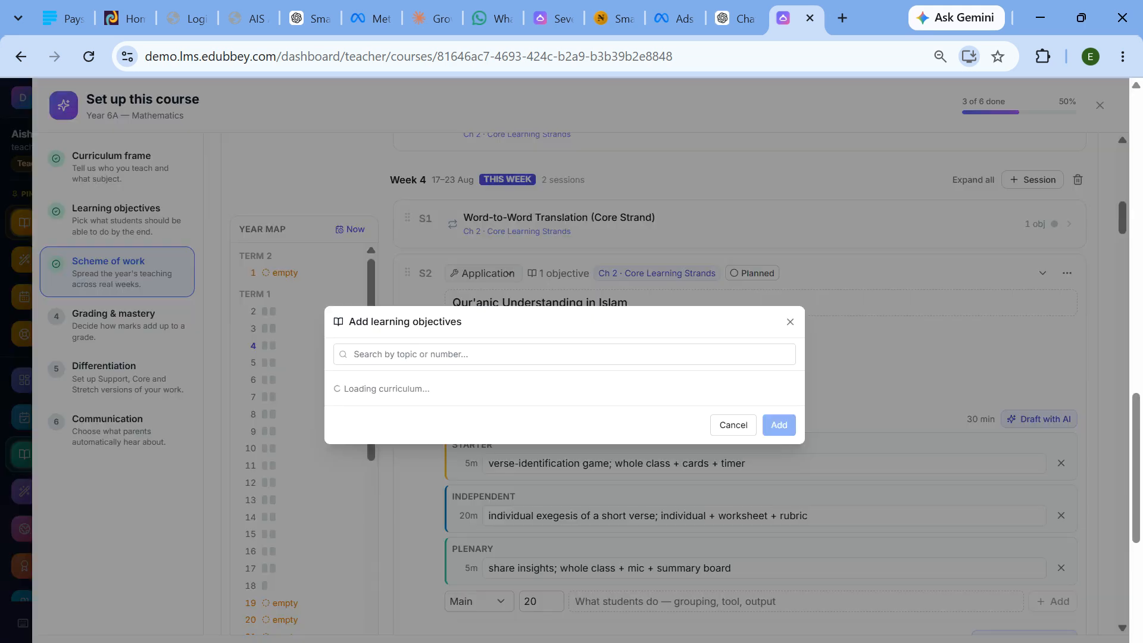
scroll(416, 369, down, 10)
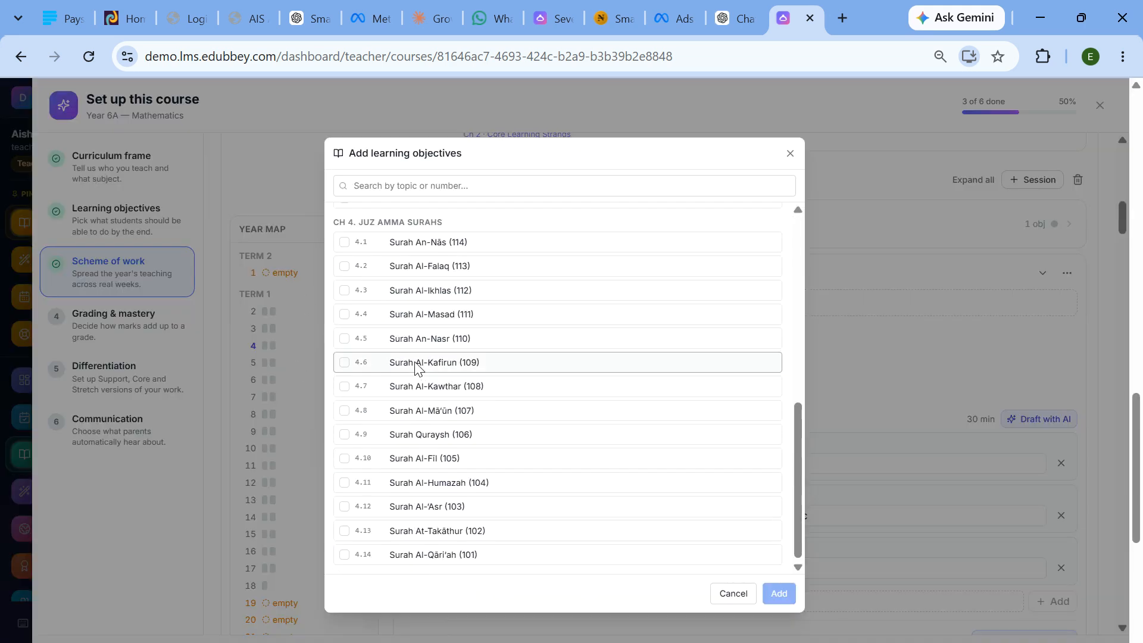
click(416, 363)
click(771, 593)
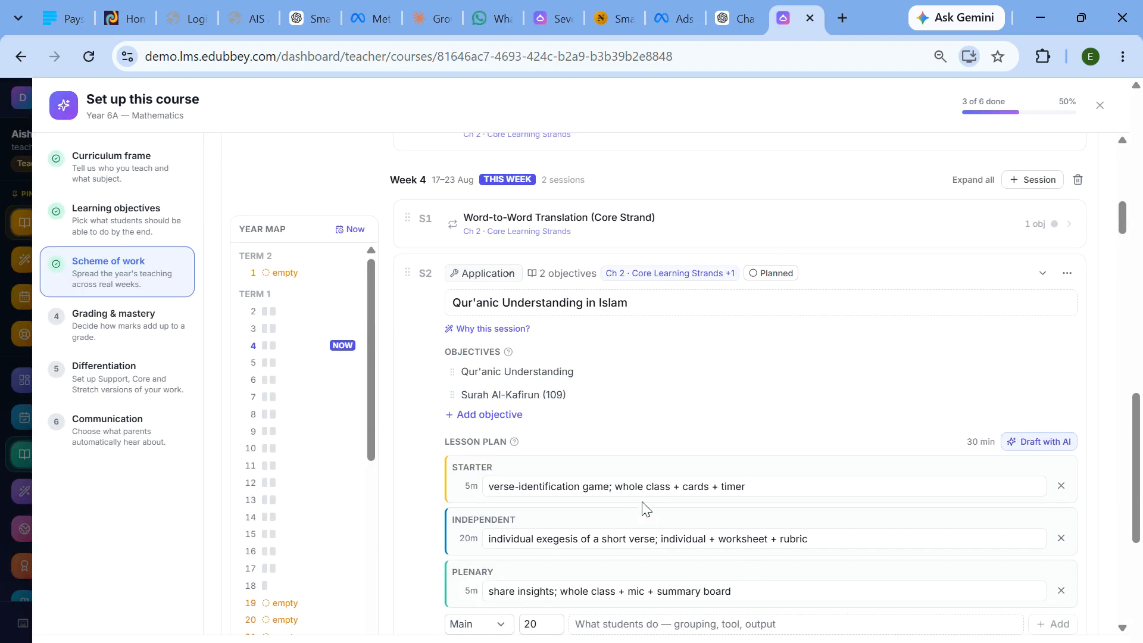
scroll(511, 395, down, 3)
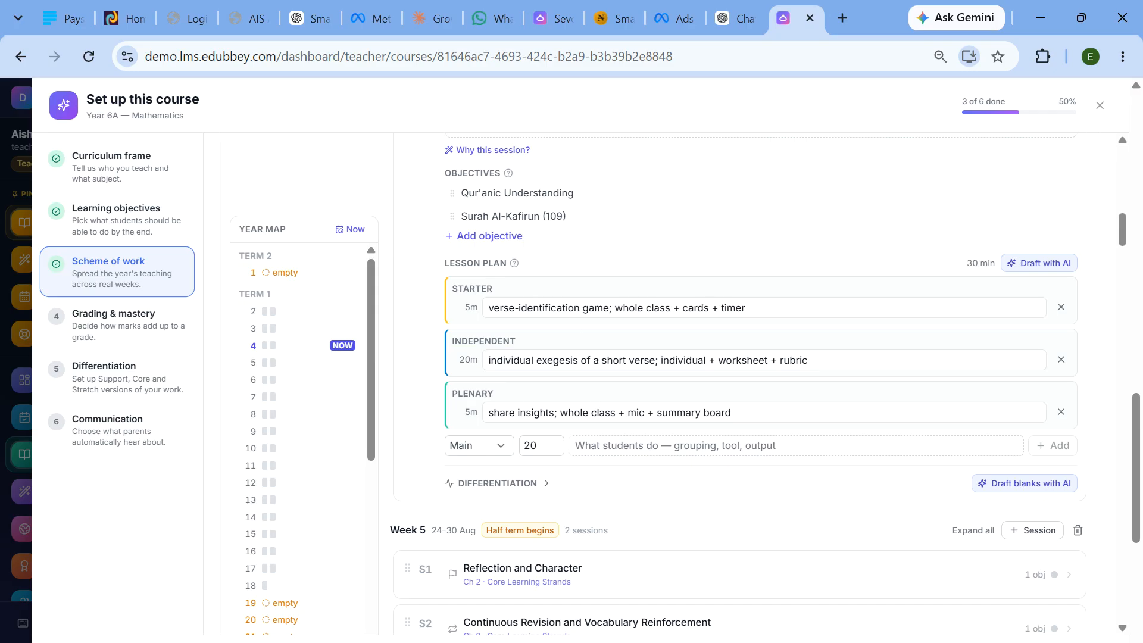
- Examine the starter and plenary activities in the lesson plan of Week 4's session S2
click(509, 308)
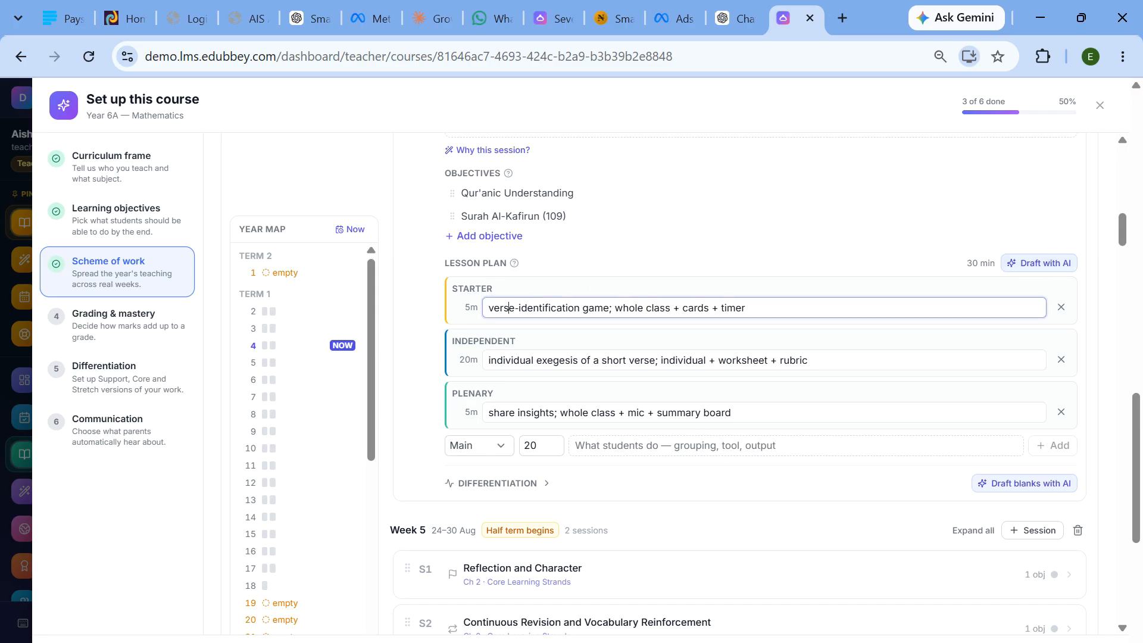
drag(746, 307, 488, 316)
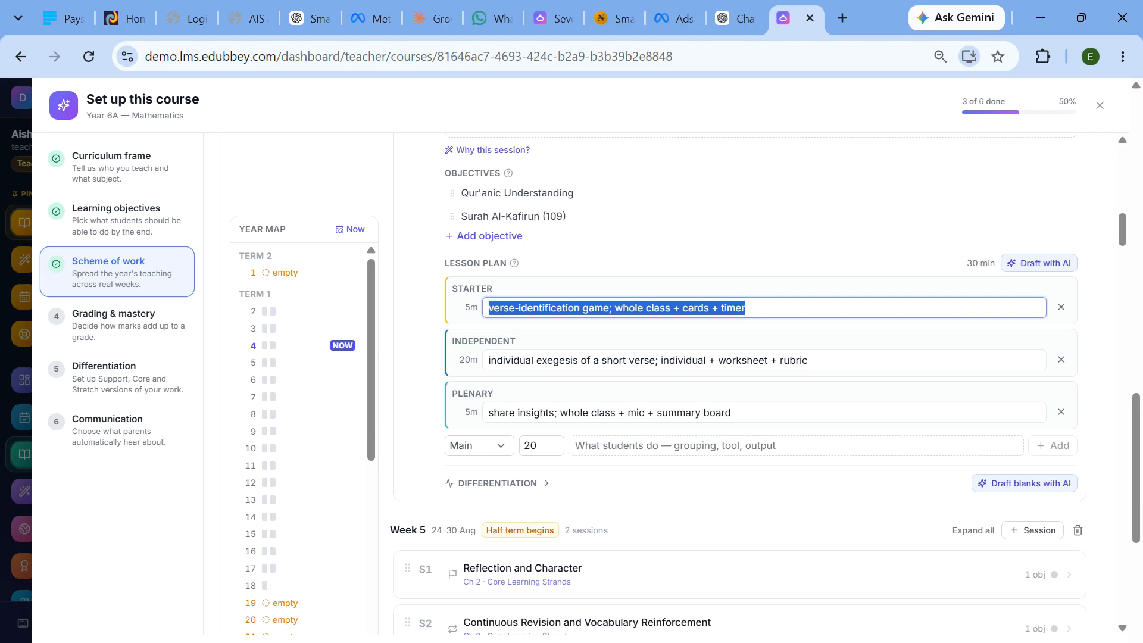
click(519, 415)
- Open the session's differentiation and have AI draft the blank Support, Core and Stretch texts for both objectives
scroll(485, 244, down, 4)
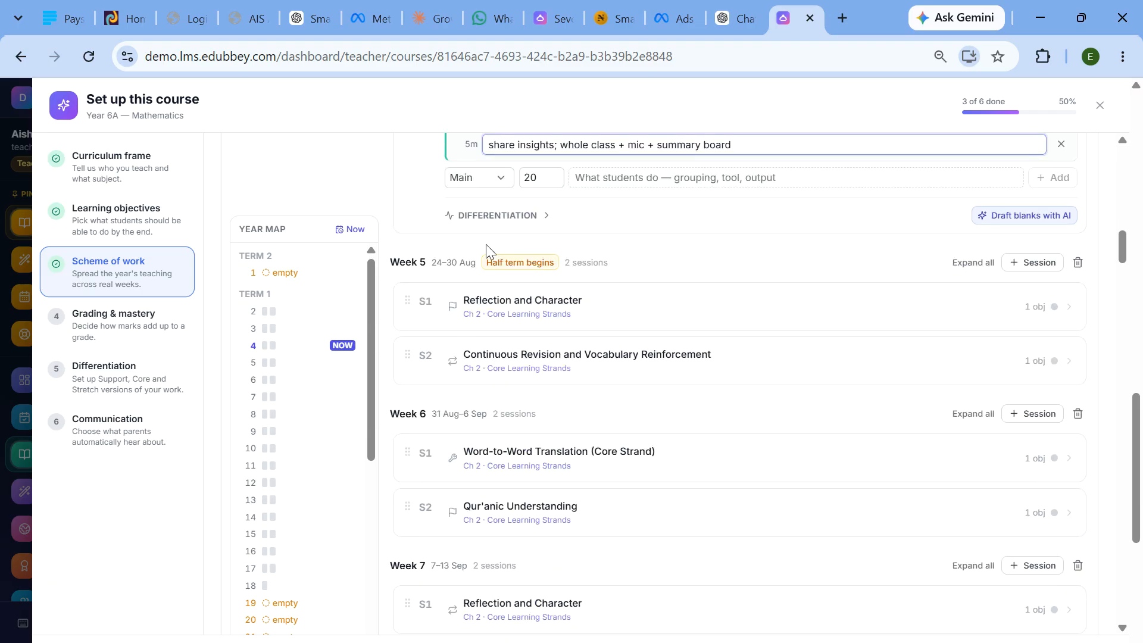
click(498, 215)
scroll(739, 384, up, 1)
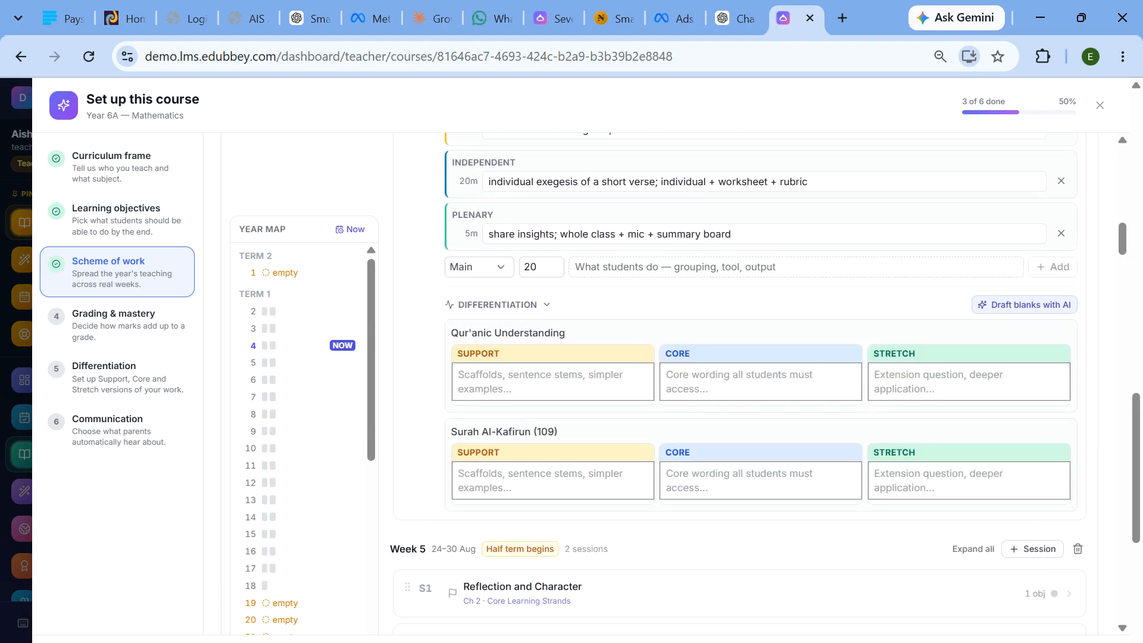
click(543, 381)
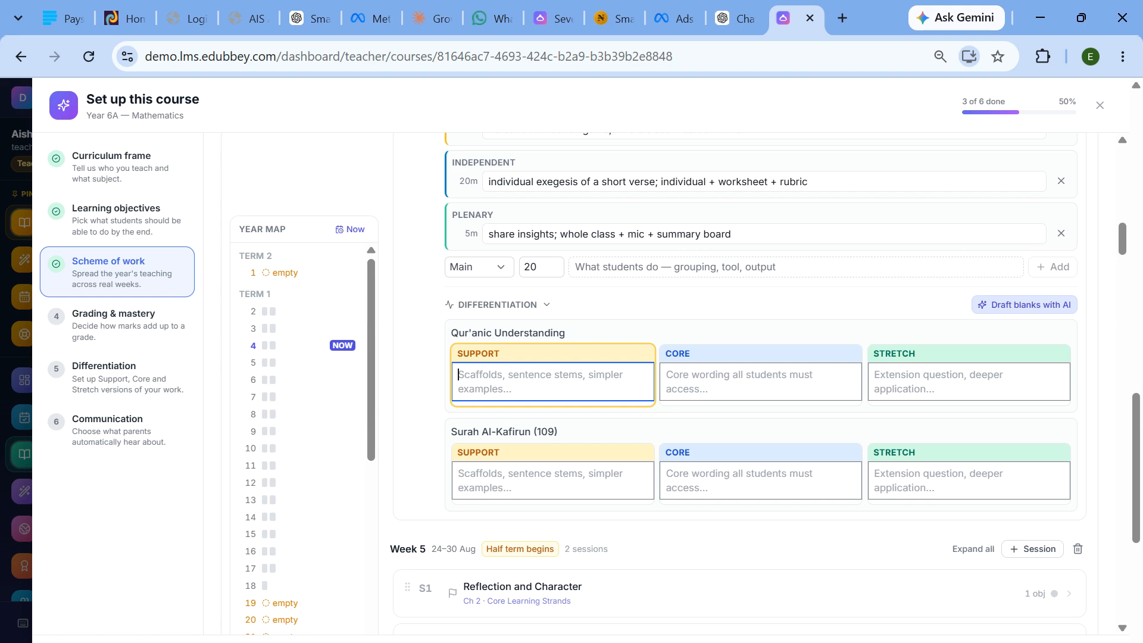
click(1019, 307)
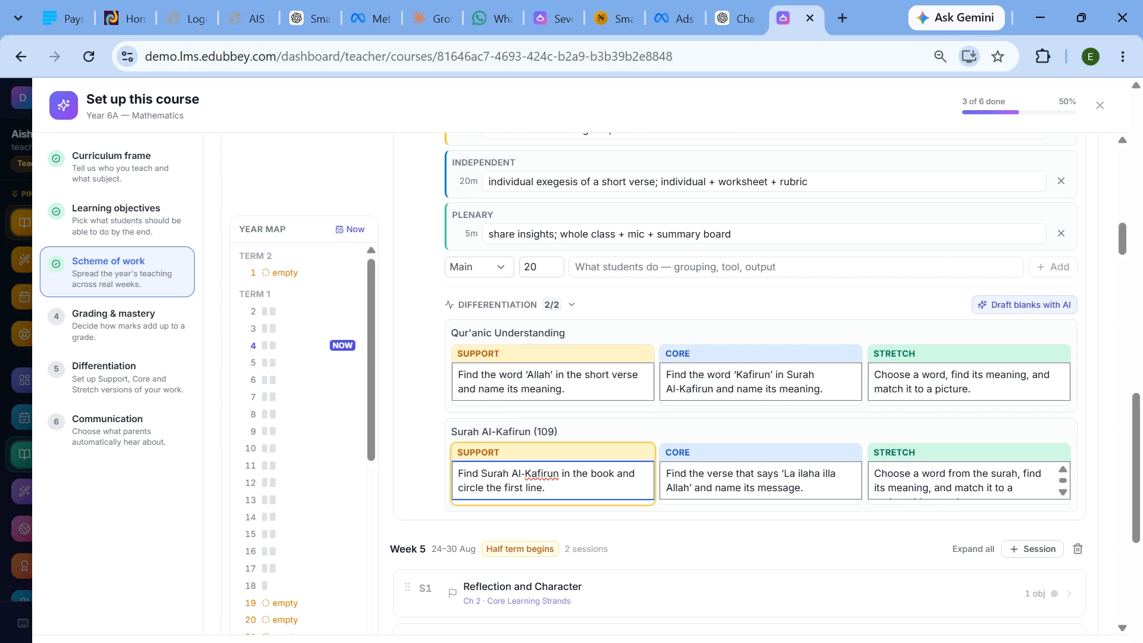
- Review the drafted differentiation texts and collapse session S2 of Week 4
click(564, 390)
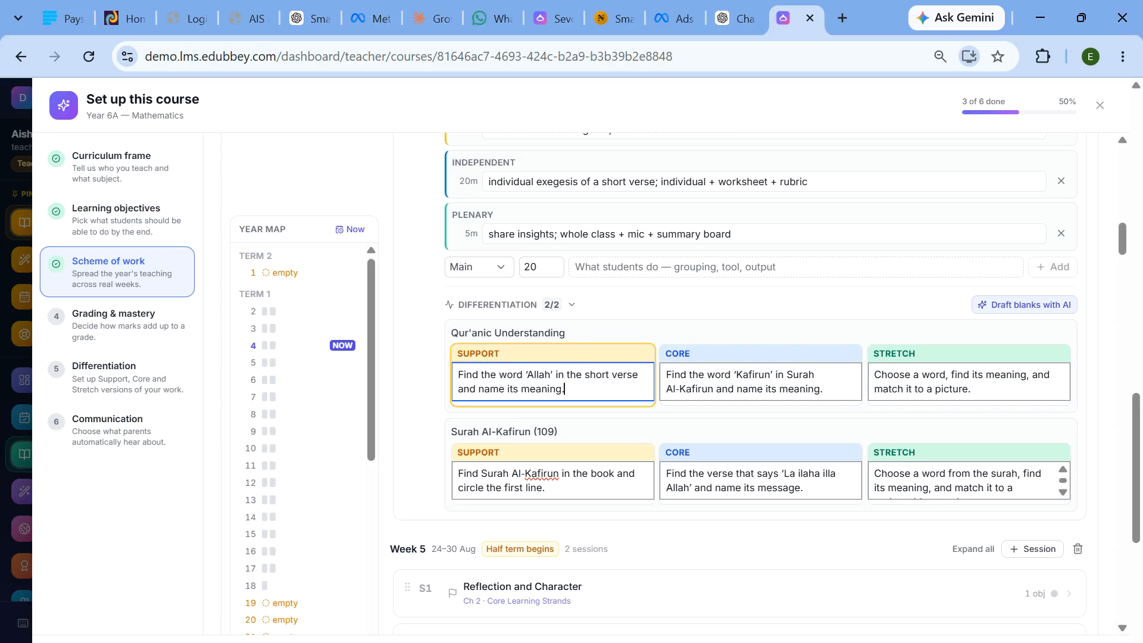
scroll(965, 476, down, 1)
scroll(566, 412, down, 3)
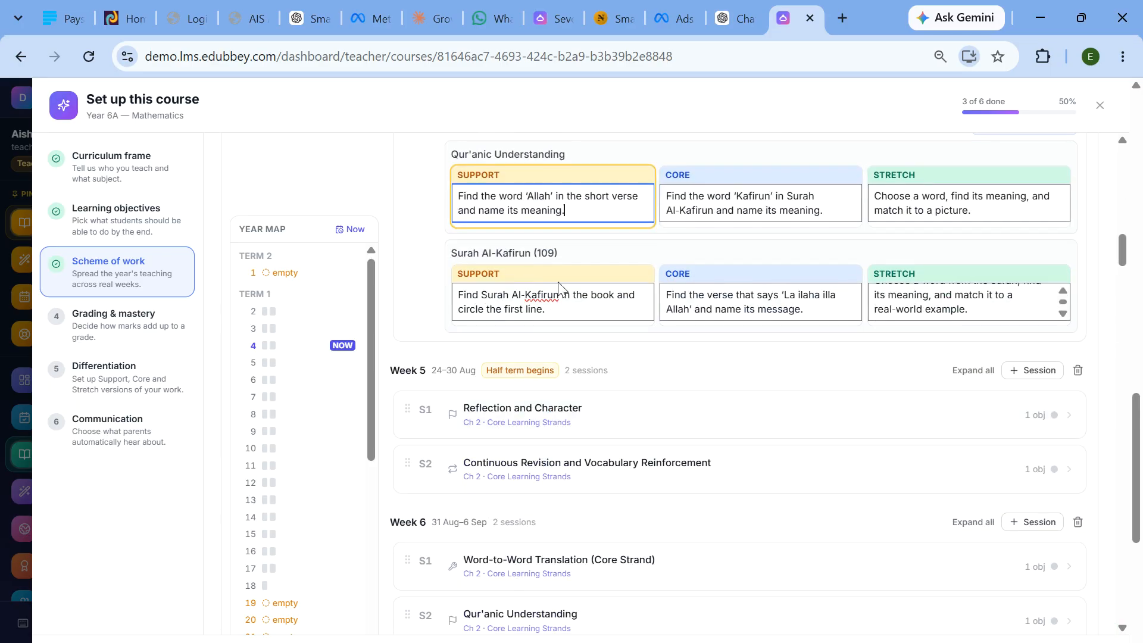
scroll(599, 419, up, 6)
scroll(524, 306, up, 6)
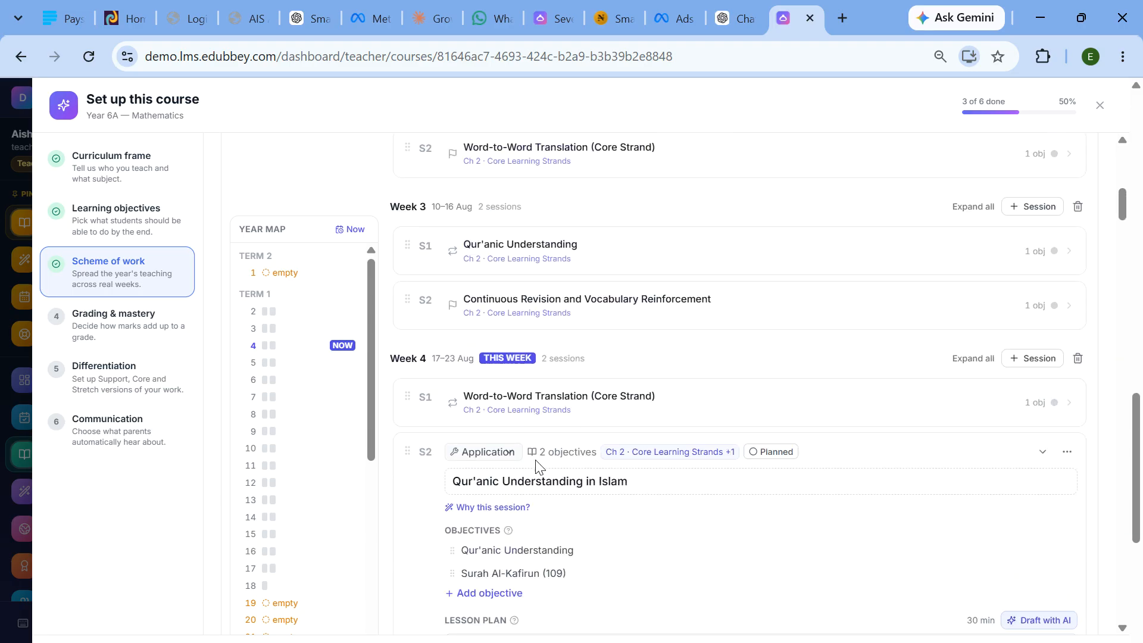
click(1041, 452)
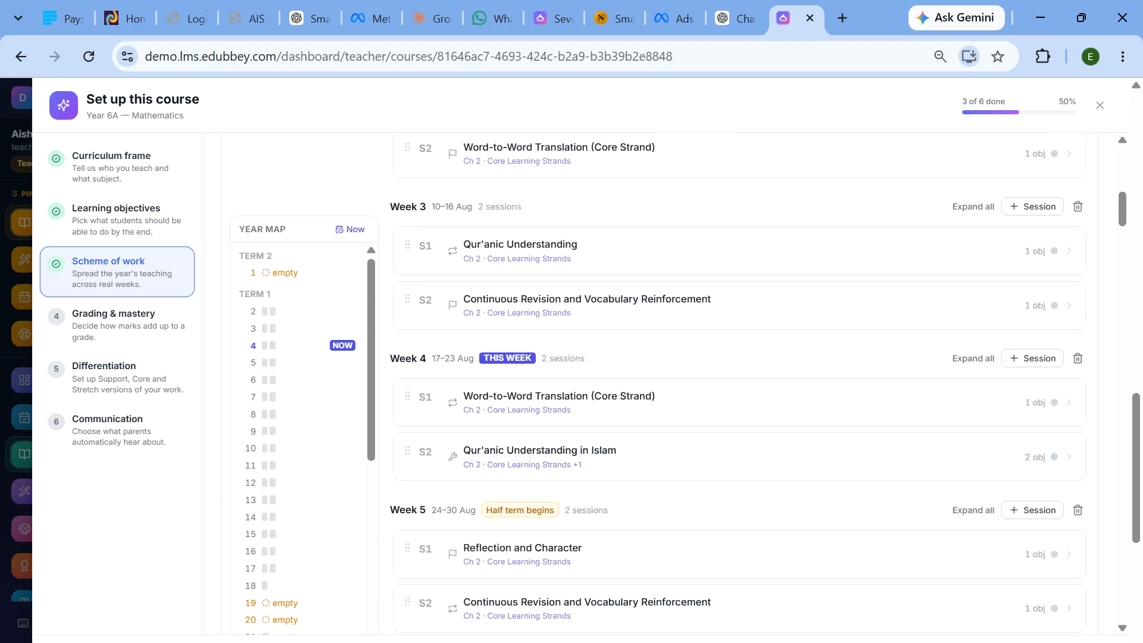
- Review the gaps to fix in the plan and apply the 32 proposed changes that spread sessions across the full year
scroll(663, 390, up, 5)
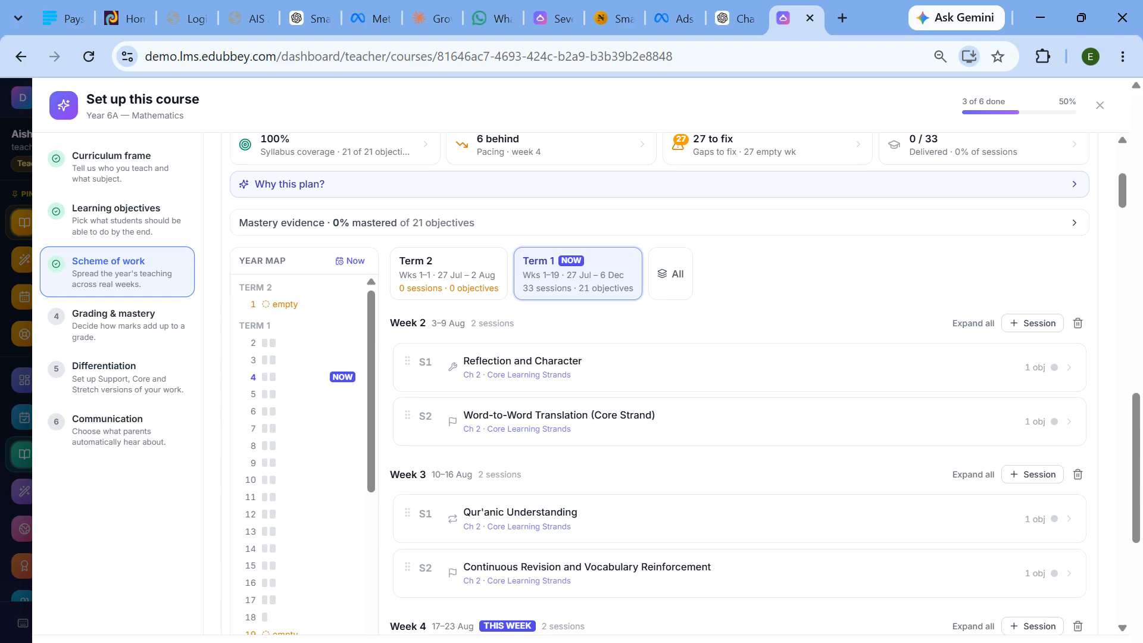
scroll(732, 411, down, 2)
scroll(732, 411, up, 5)
scroll(733, 410, down, 2)
click(725, 232)
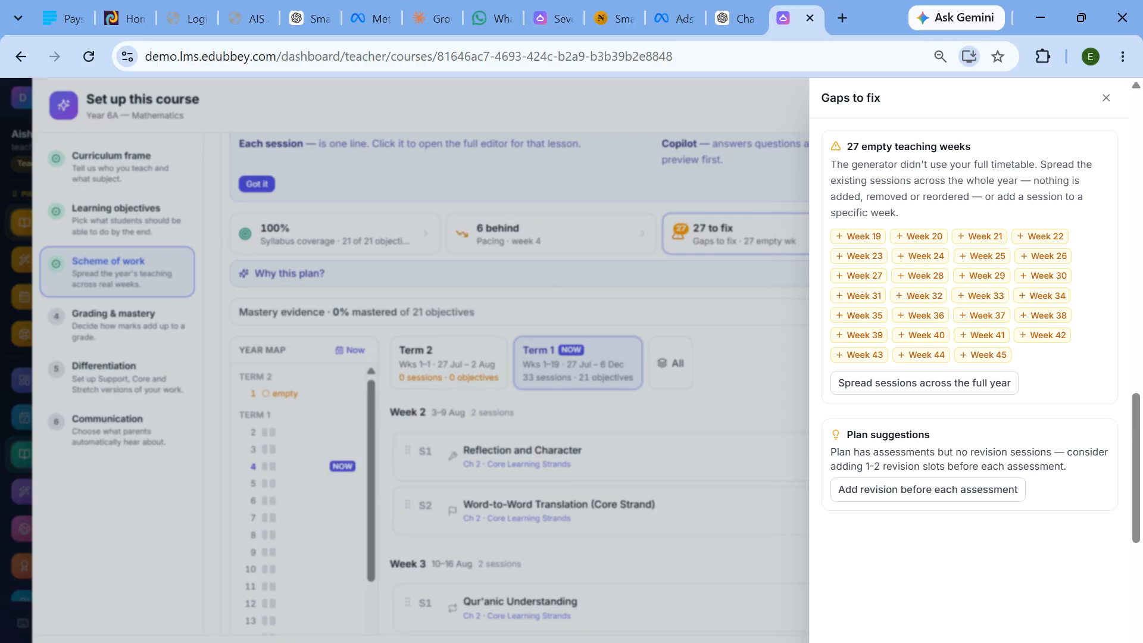
double_click(854, 147)
click(983, 382)
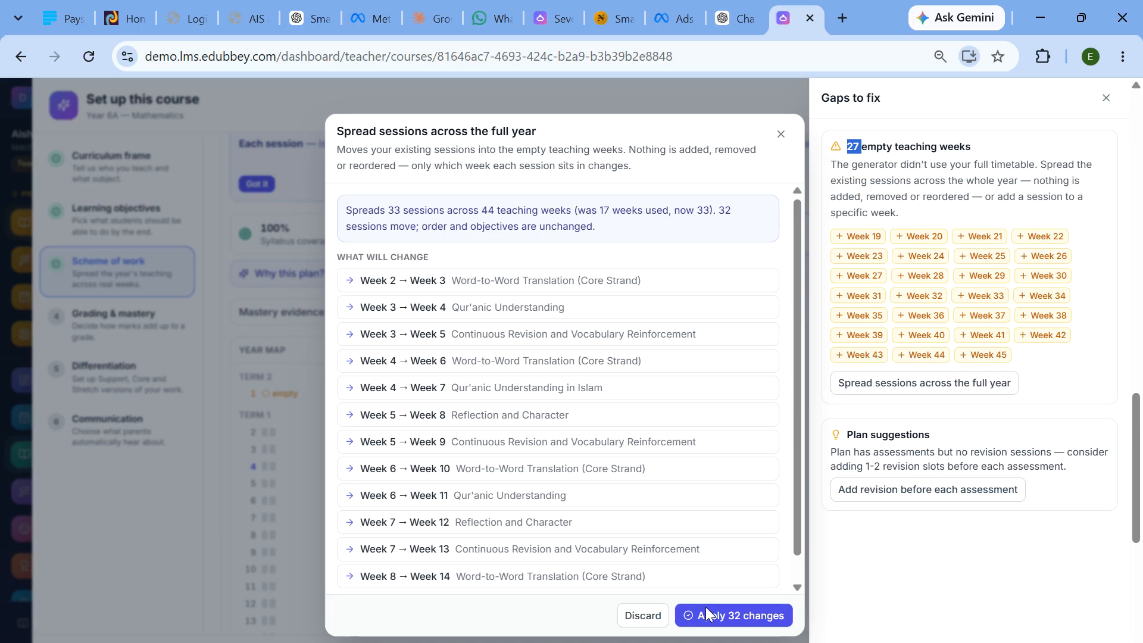
click(733, 614)
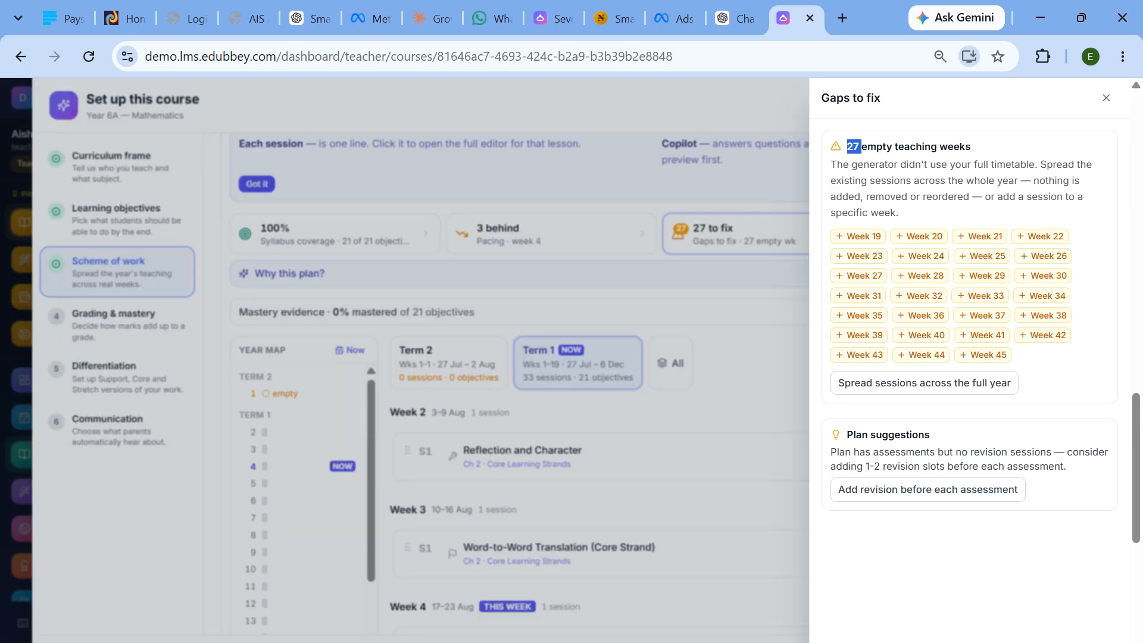
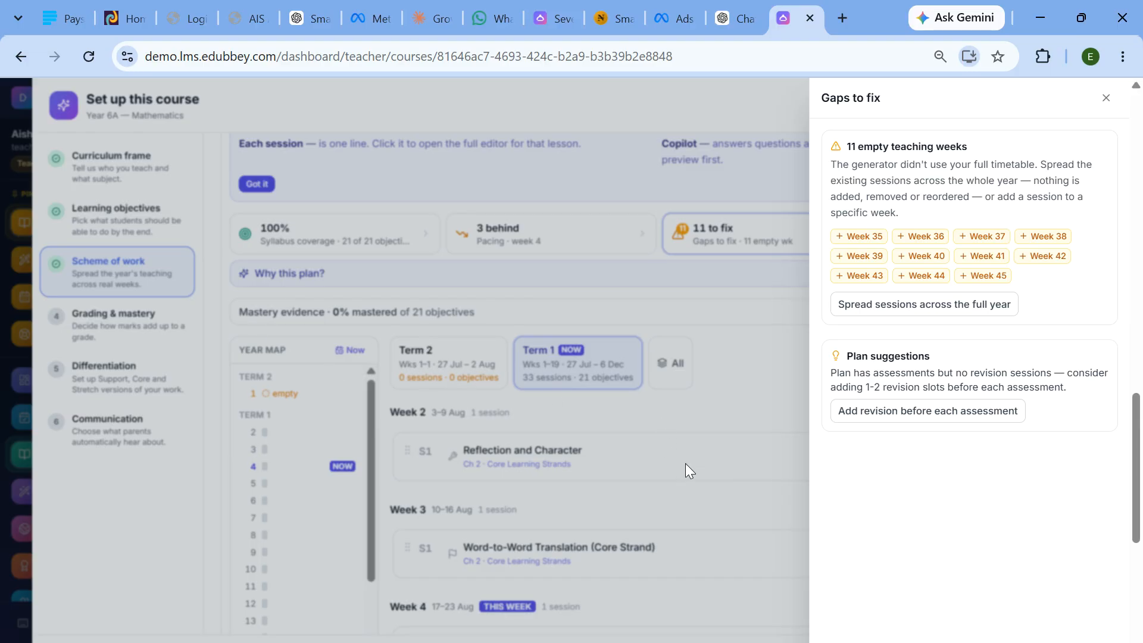
- Try to spread the sessions across the full year a second time from the gaps to fix
click(559, 366)
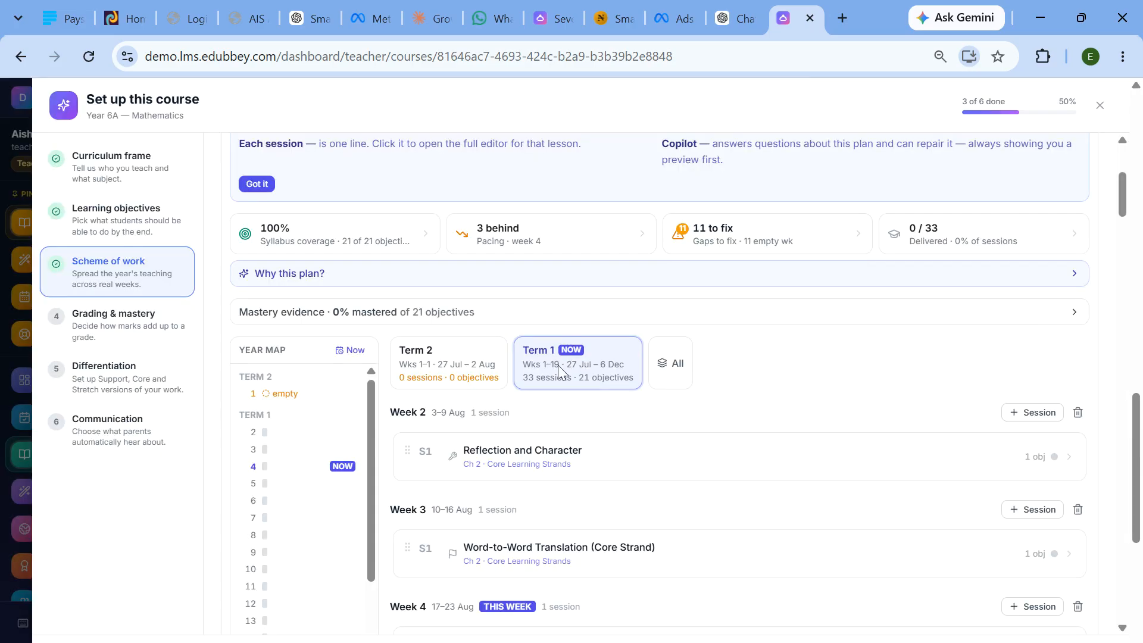
click(741, 239)
click(924, 304)
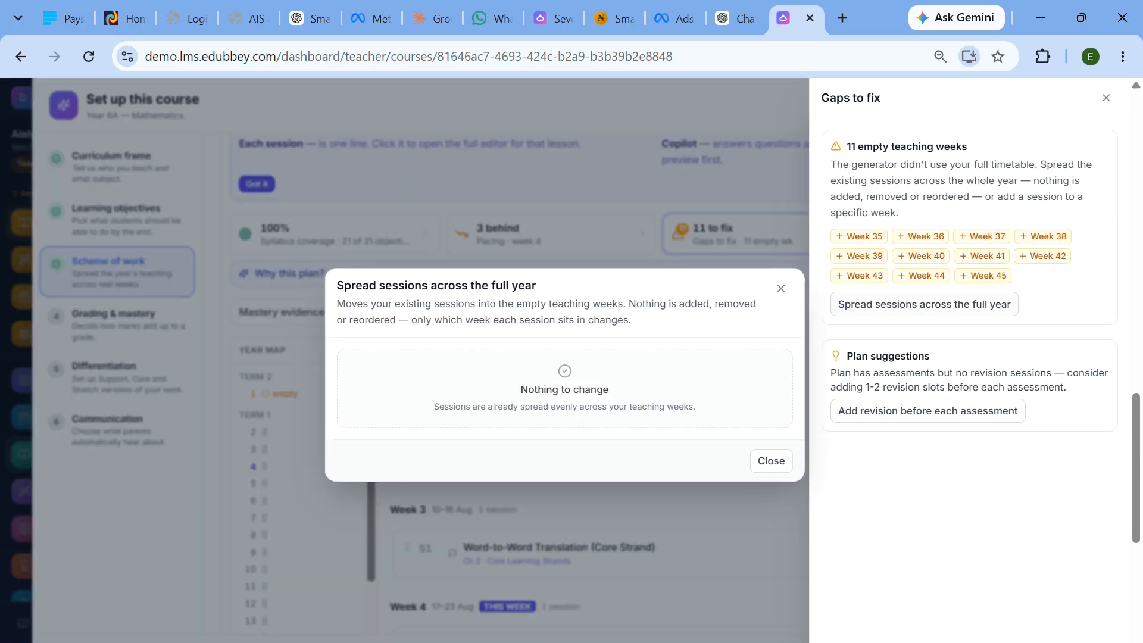
click(771, 460)
click(1106, 98)
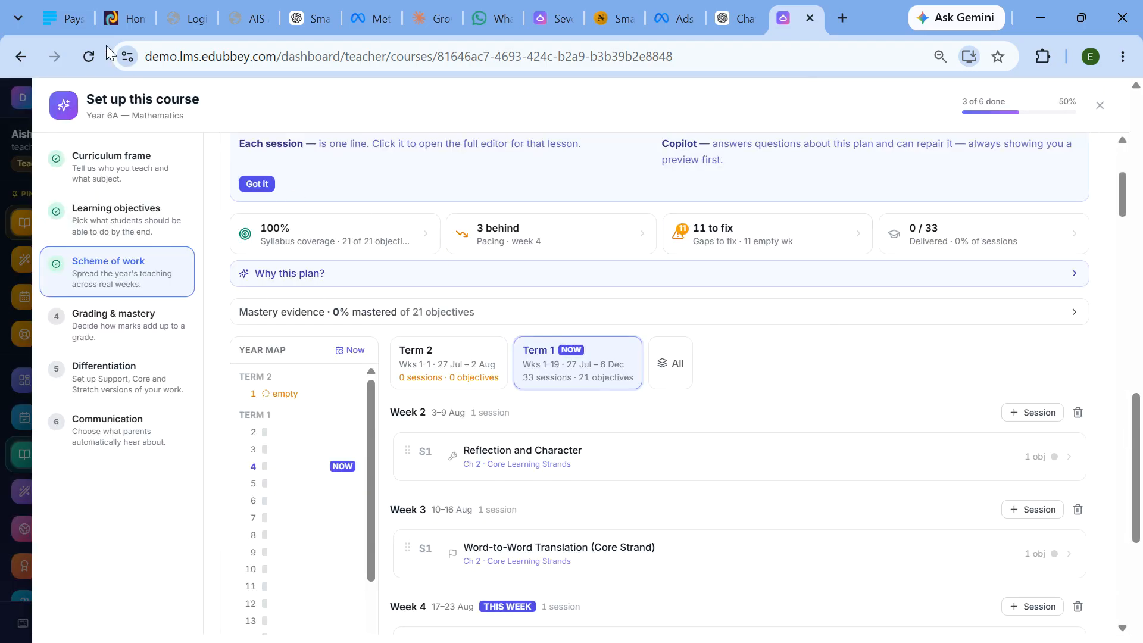
- Look through the respread weeks and start pushing the plan to an existing course, choosing Wipe and replace for existing sections
scroll(569, 323, down, 15)
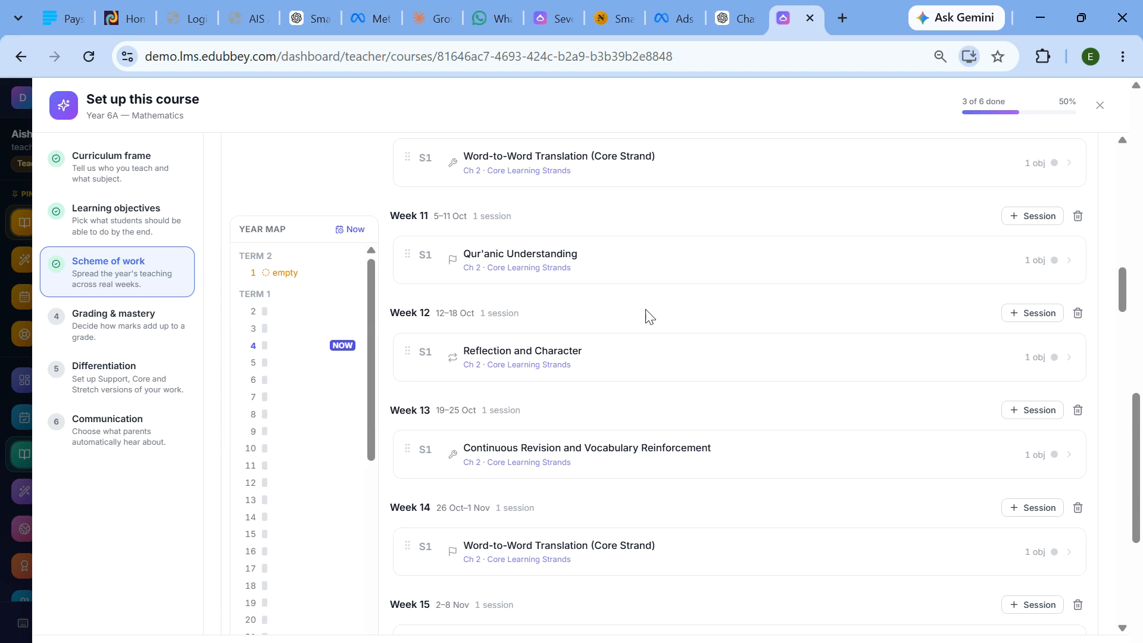
scroll(649, 316, up, 20)
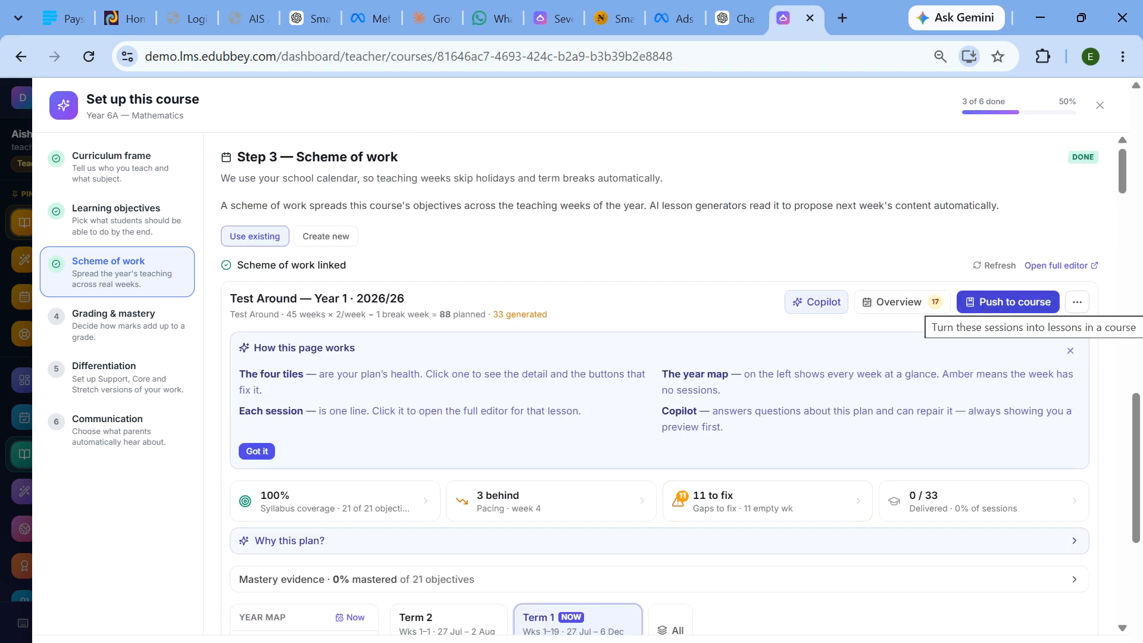
click(1008, 301)
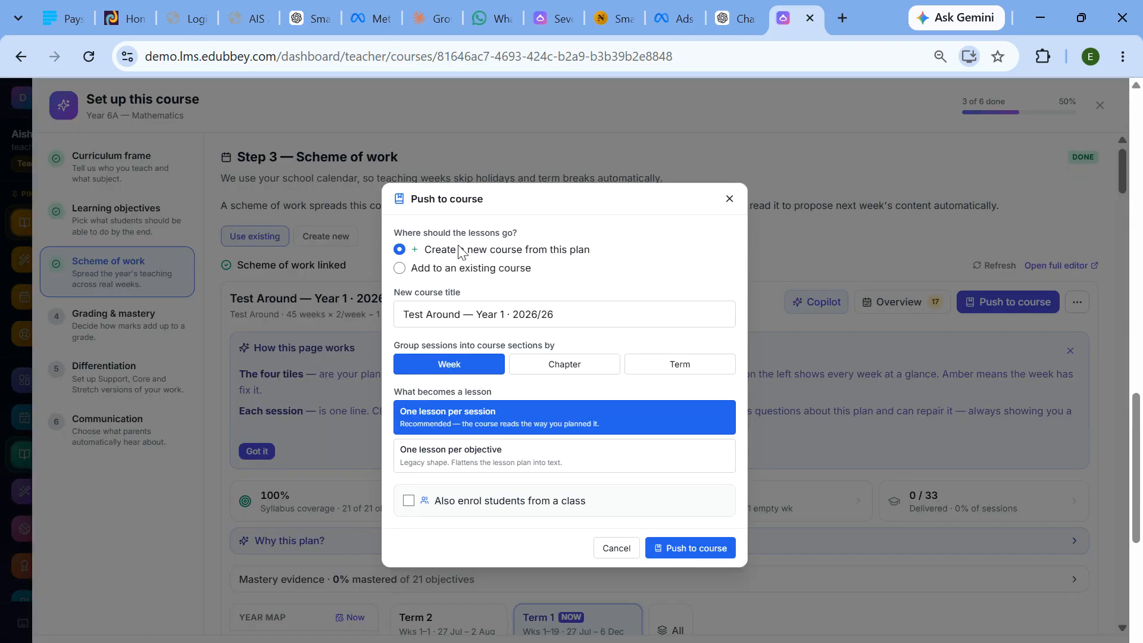
click(400, 268)
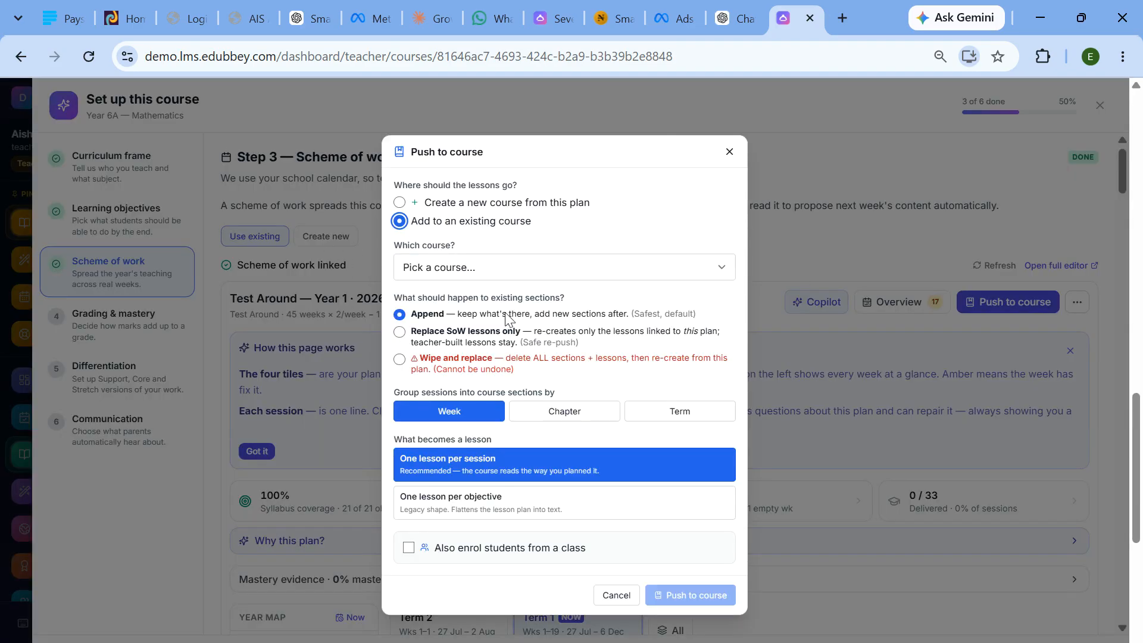
click(402, 361)
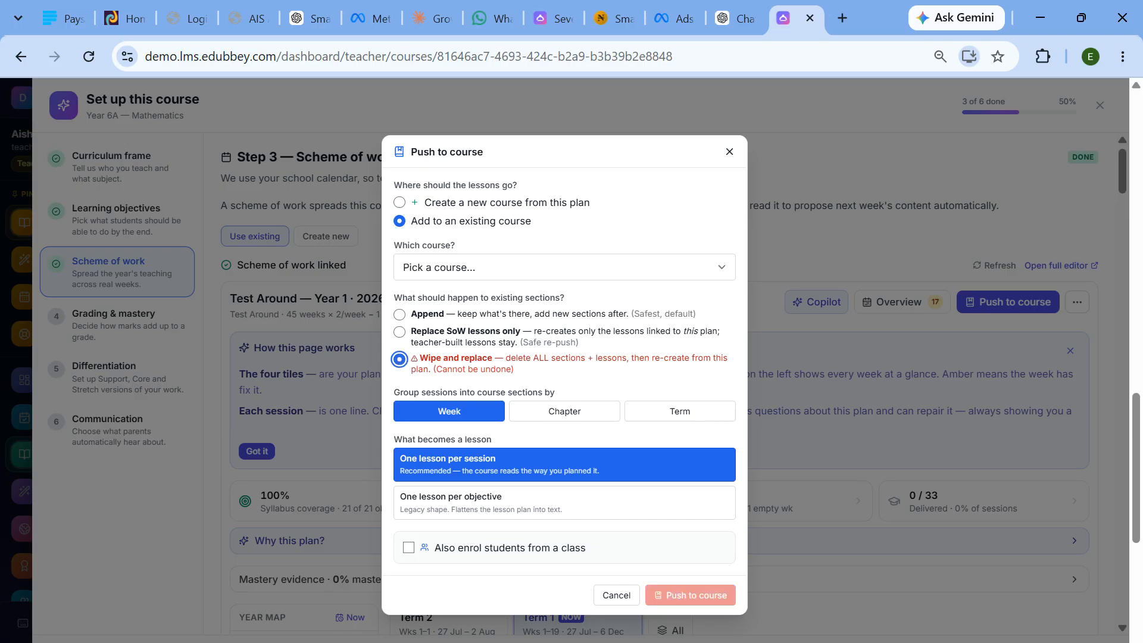
click(400, 315)
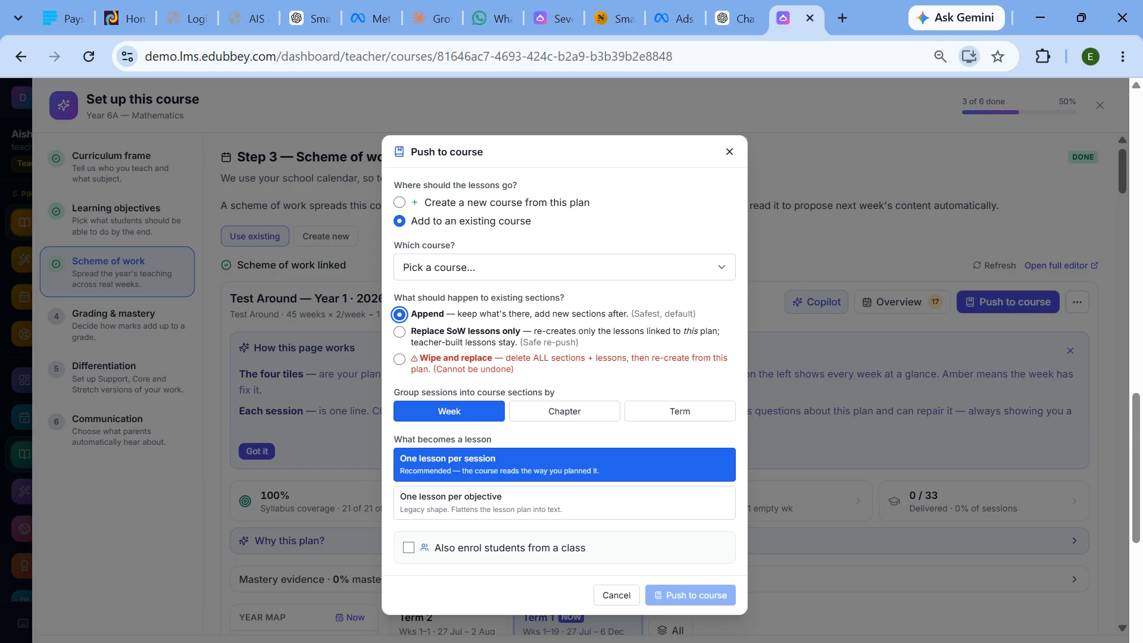
click(399, 359)
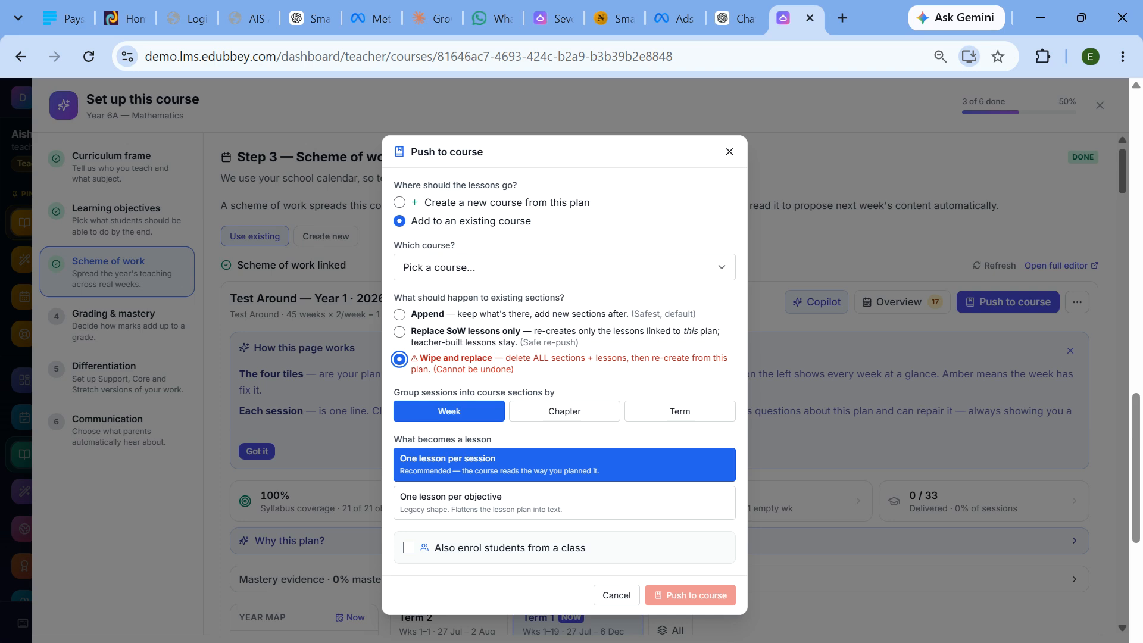
scroll(573, 417, down, 2)
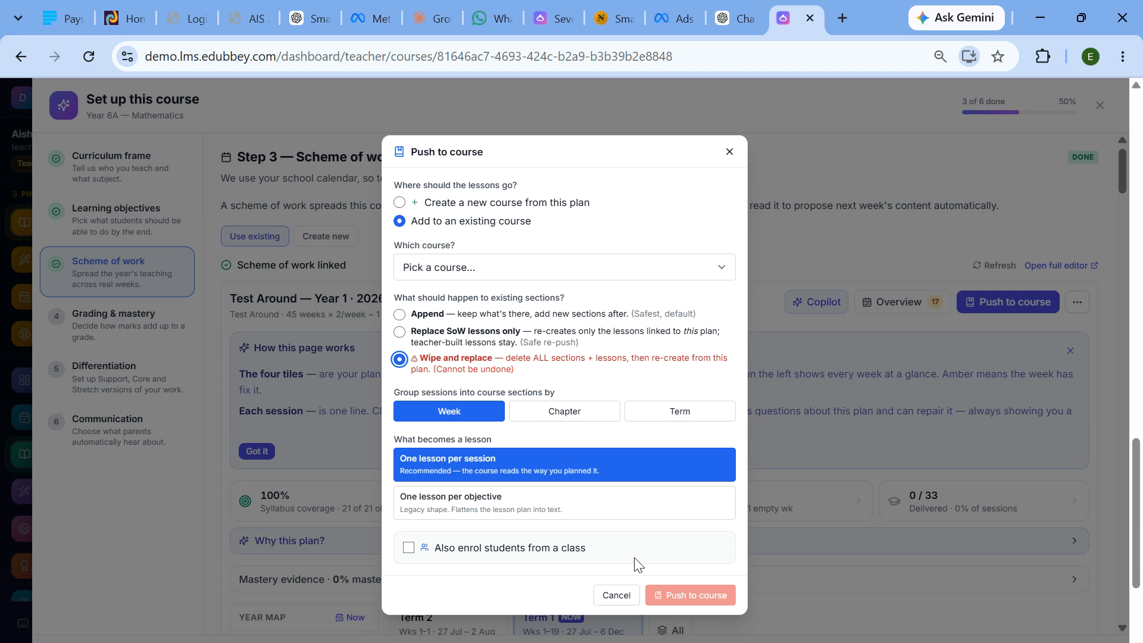
- Try the option to enrol students from a class and the Chapter grouping for course sections
click(410, 548)
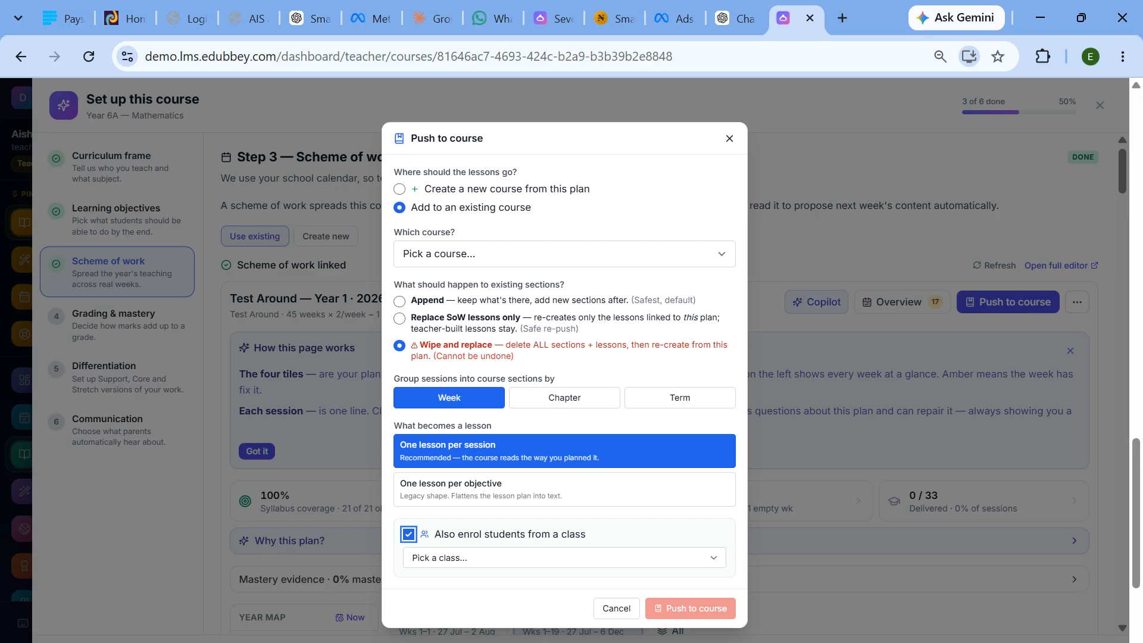
click(477, 560)
click(443, 573)
click(409, 534)
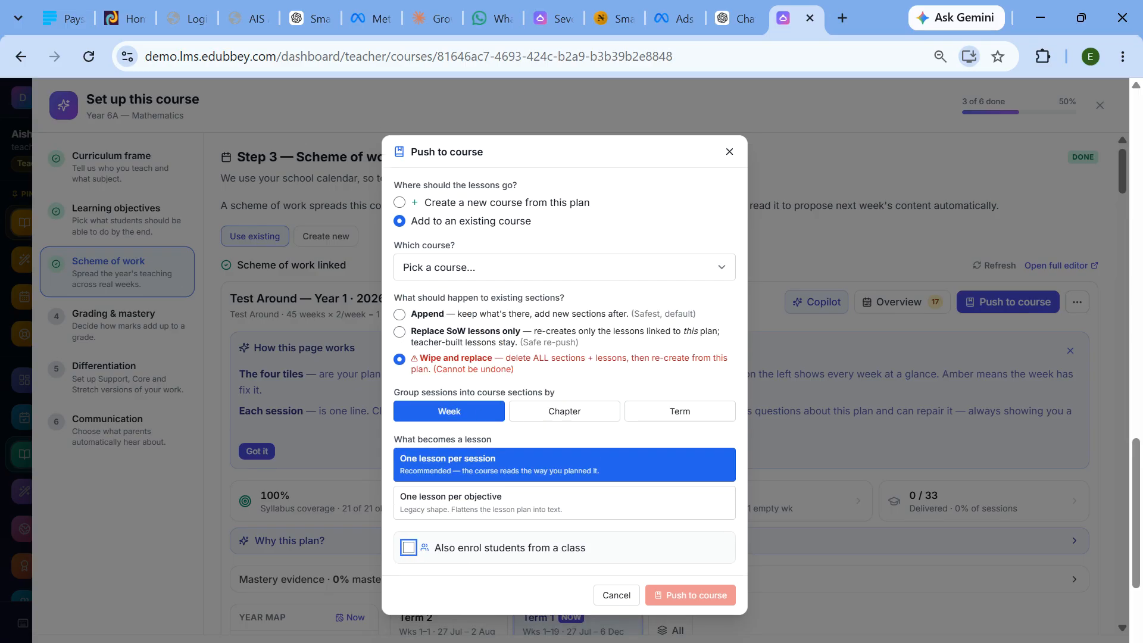
click(577, 412)
click(455, 415)
- Choose Year 6A — Mathematics as the target course, push the plan to it and close the push dialog
click(506, 268)
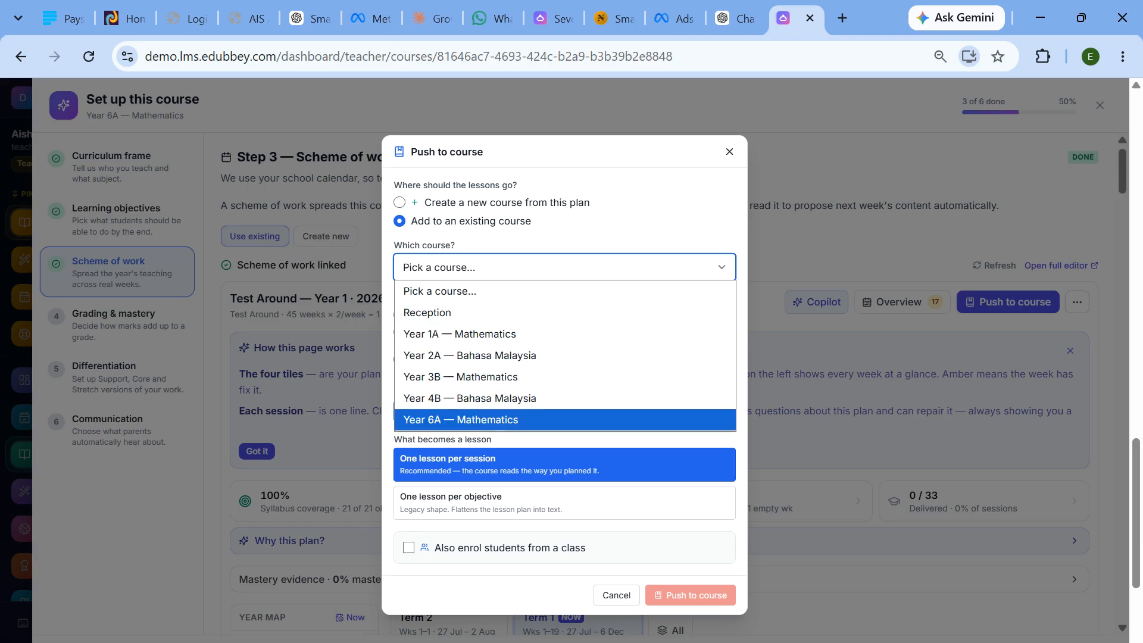
click(452, 424)
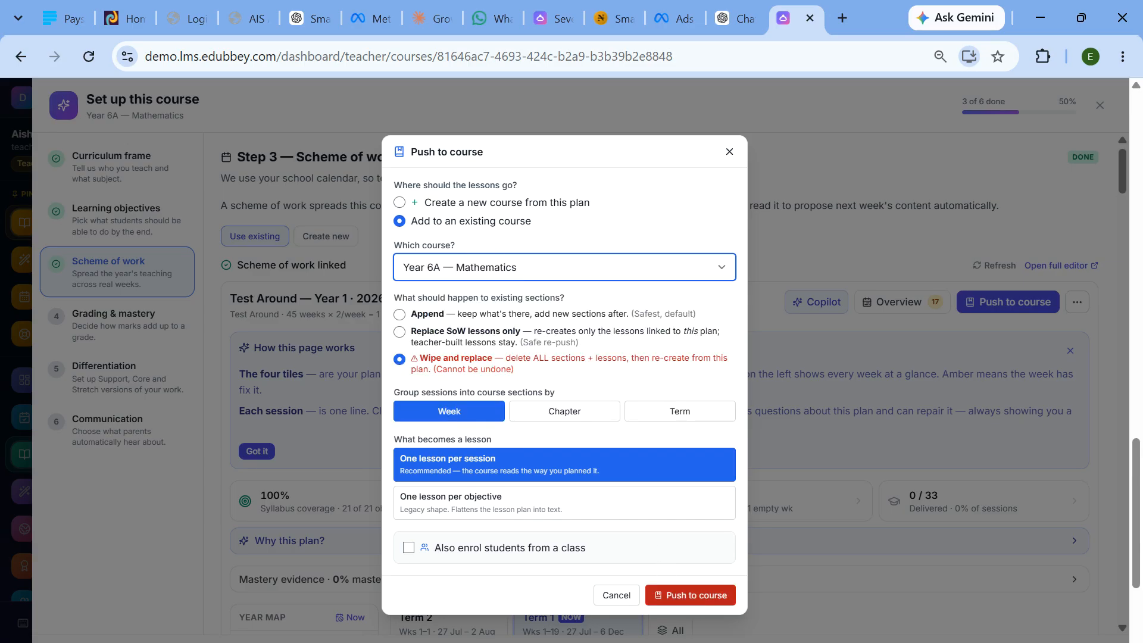
click(691, 595)
click(673, 447)
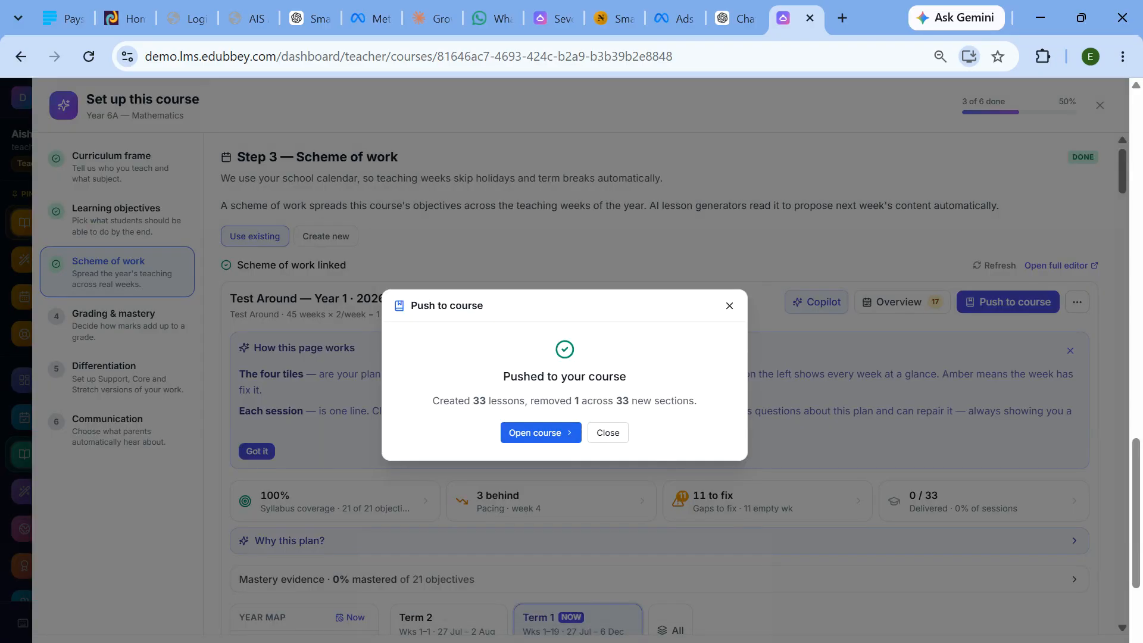
click(607, 432)
scroll(999, 242, up, 3)
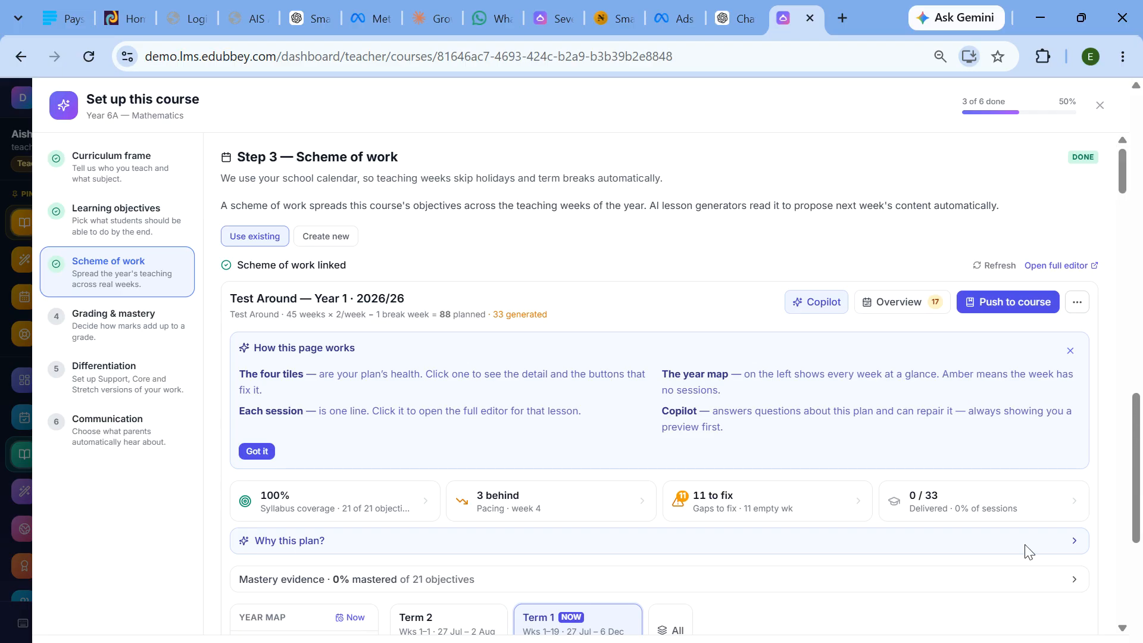
- Go to the Grading & mastery setup step and look over its mark, category and report grade settings
click(117, 325)
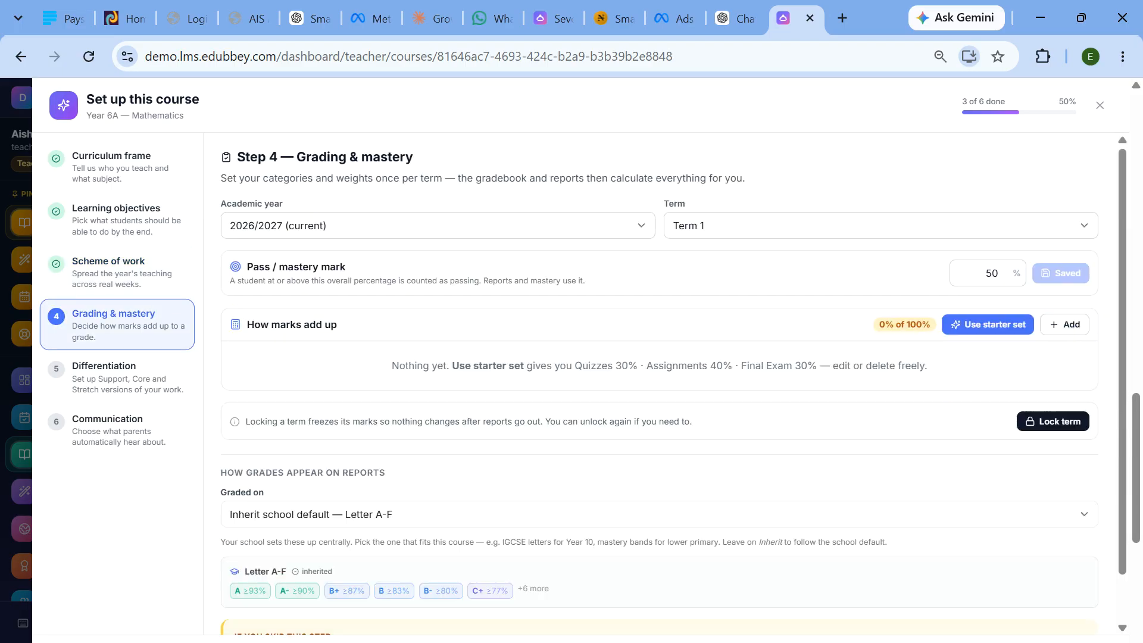
scroll(745, 315, down, 2)
scroll(745, 315, up, 2)
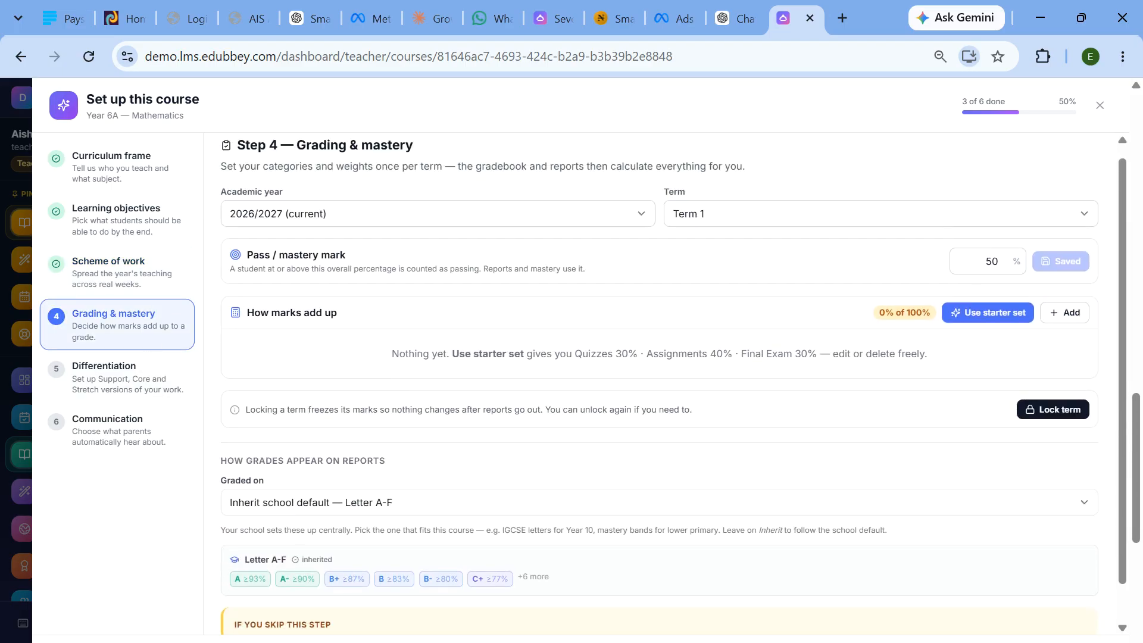
drag(306, 156, 415, 157)
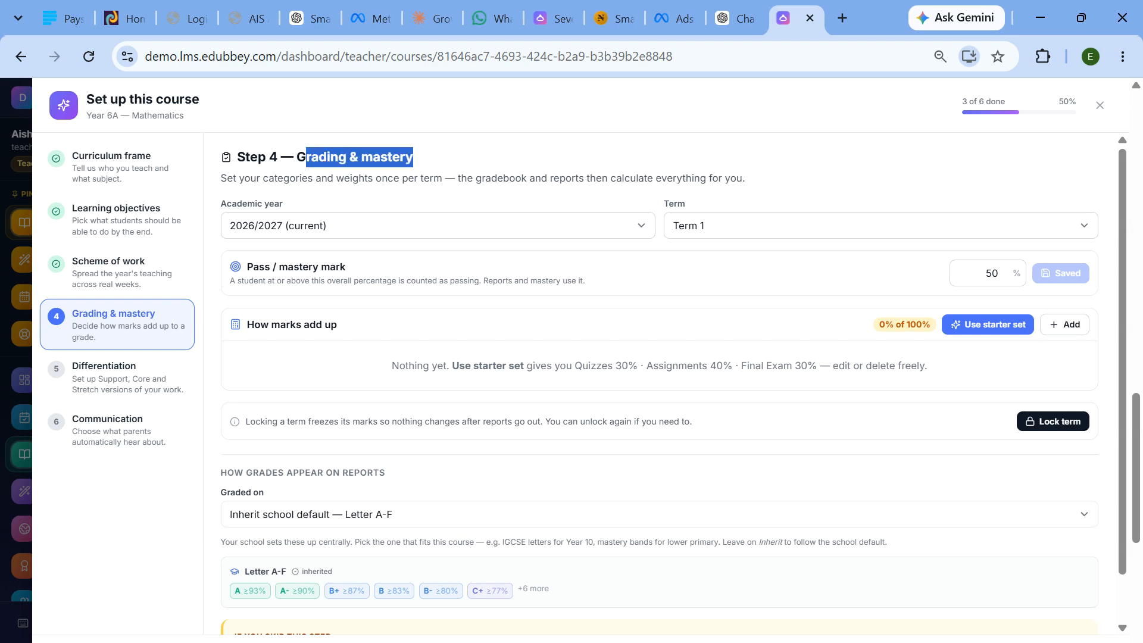
- Finish the Year 6A — Mathematics course setup, going through the Grading & mastery, Differentiation and Communication steps with their settings left as they are
scroll(417, 461, down, 2)
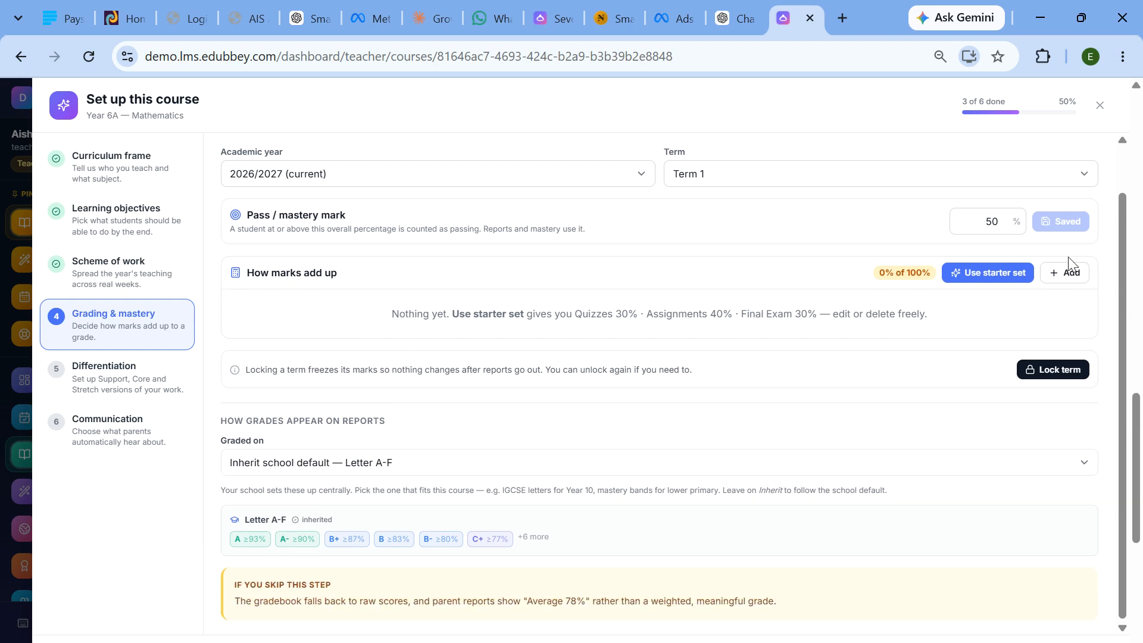
scroll(655, 387, down, 2)
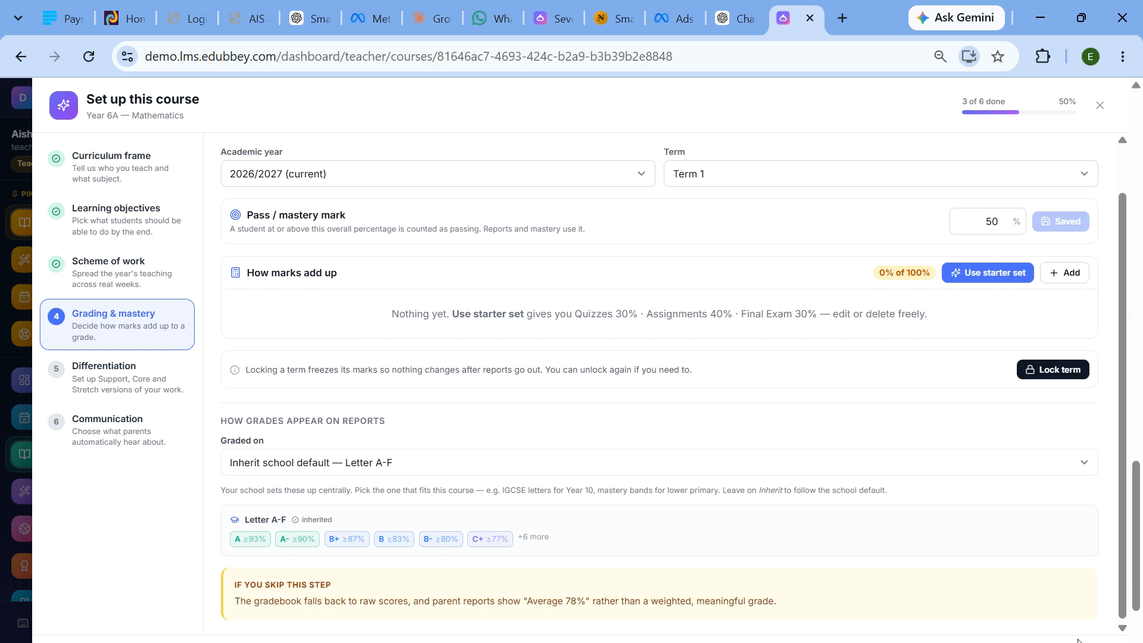
click(1078, 641)
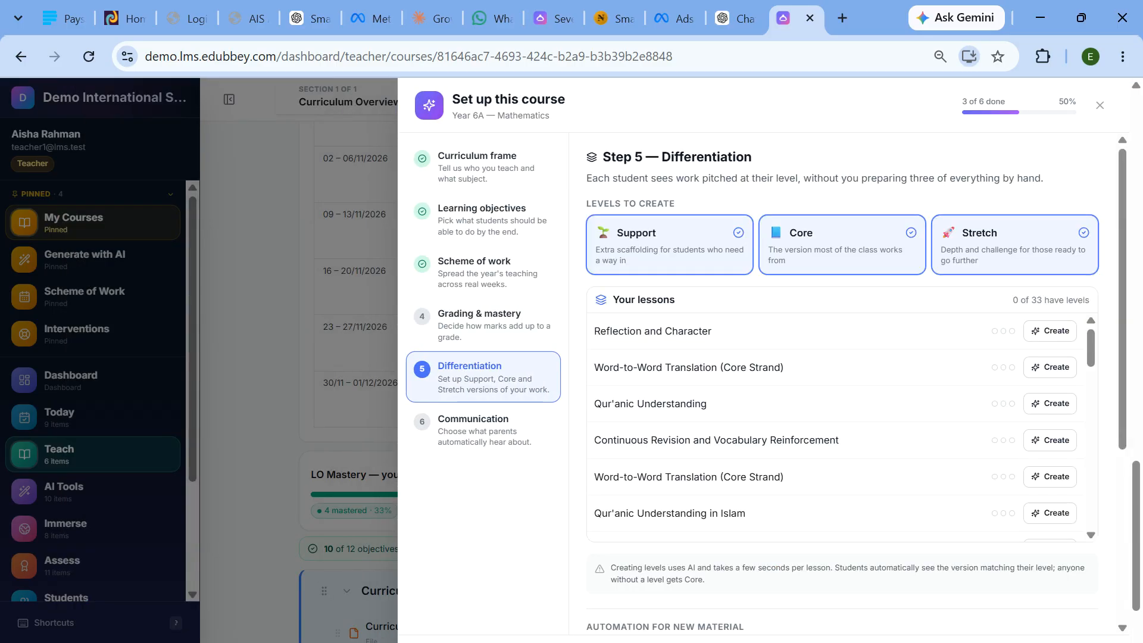
scroll(824, 327, down, 5)
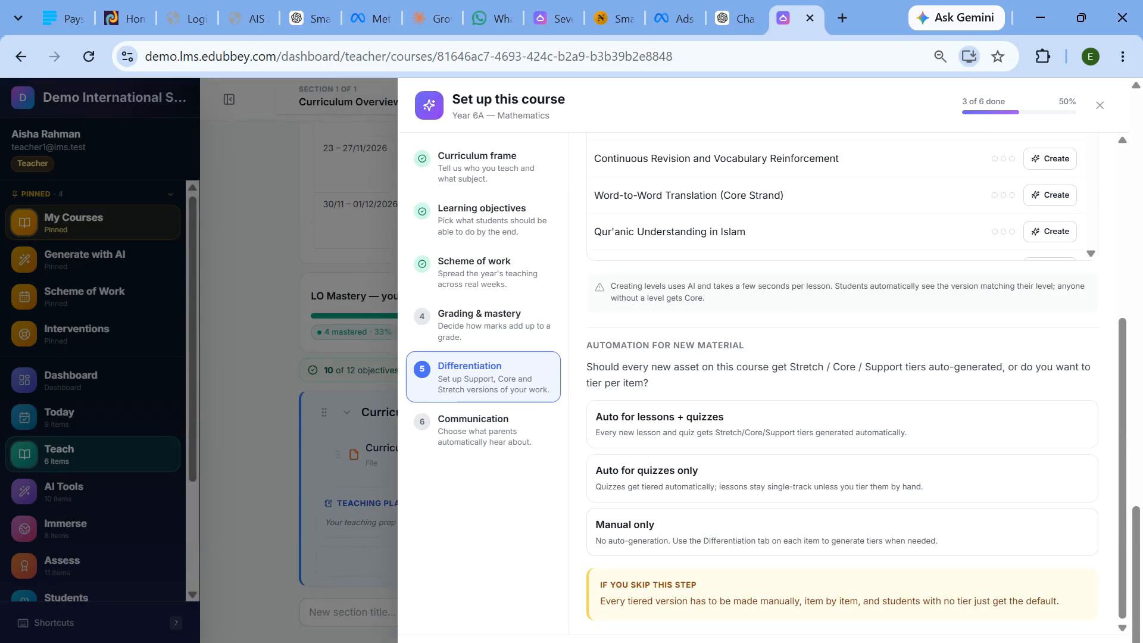
click(1078, 642)
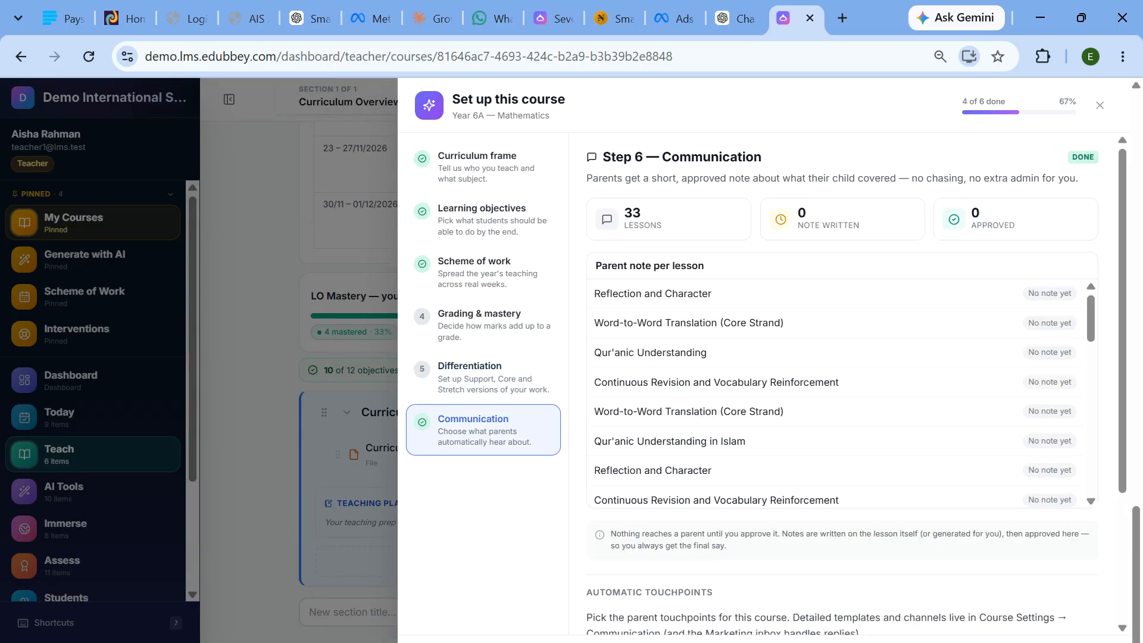
click(1079, 642)
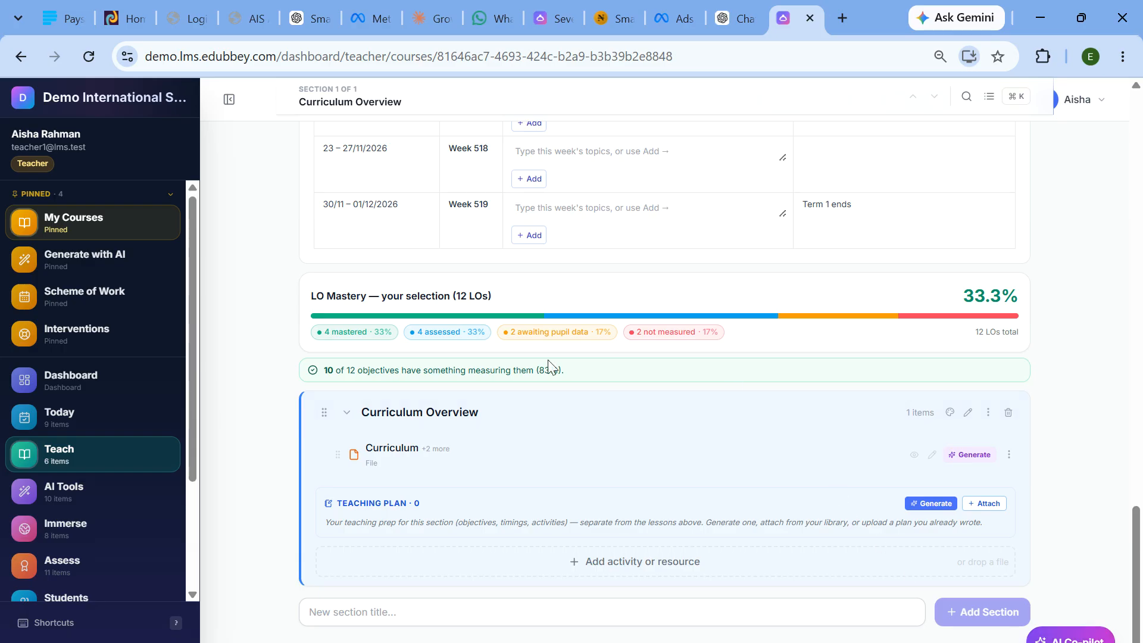
- Reload the Year 6A — Mathematics course page and look through its curriculum overview, objective mastery and weekly sections
scroll(391, 253, up, 12)
click(88, 56)
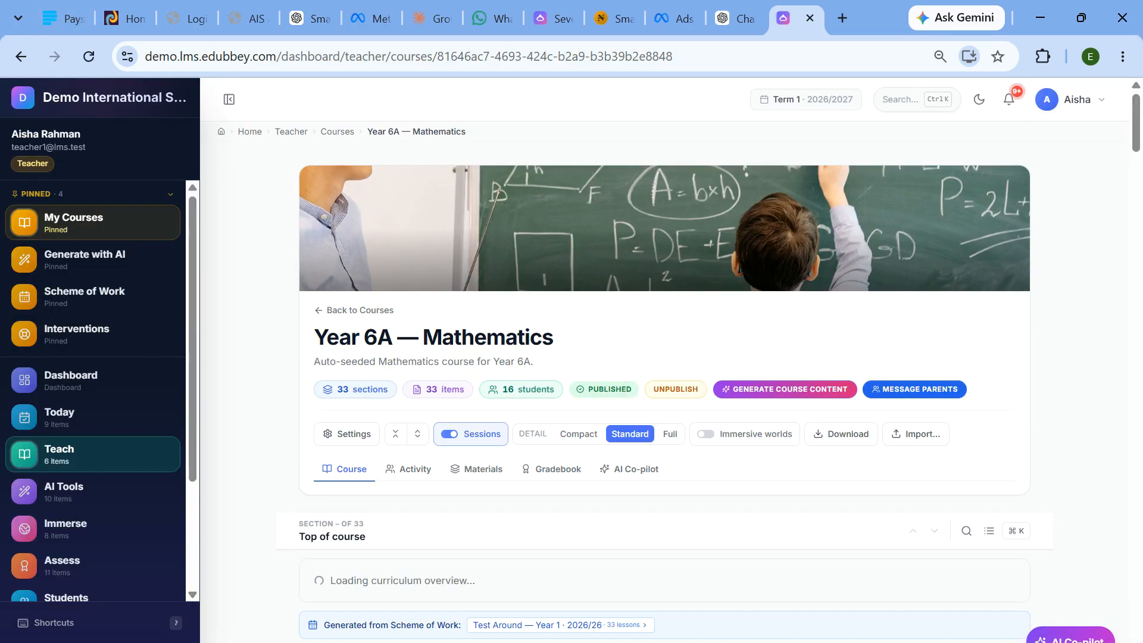
scroll(834, 350, down, 4)
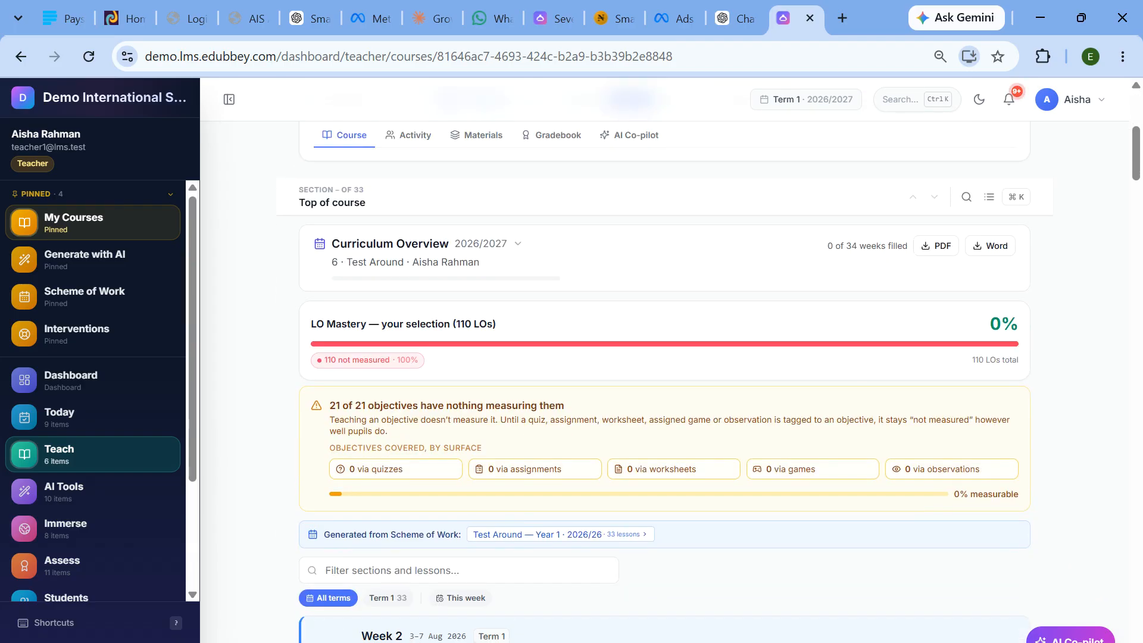
drag(971, 359, 1019, 360)
scroll(587, 348, down, 6)
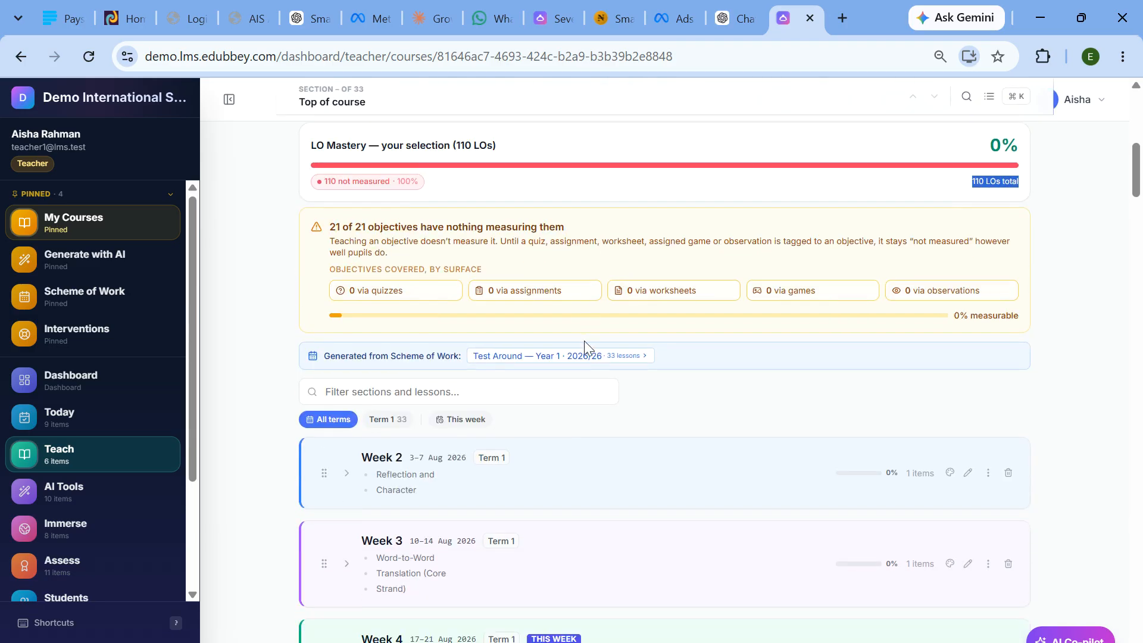
scroll(587, 348, down, 8)
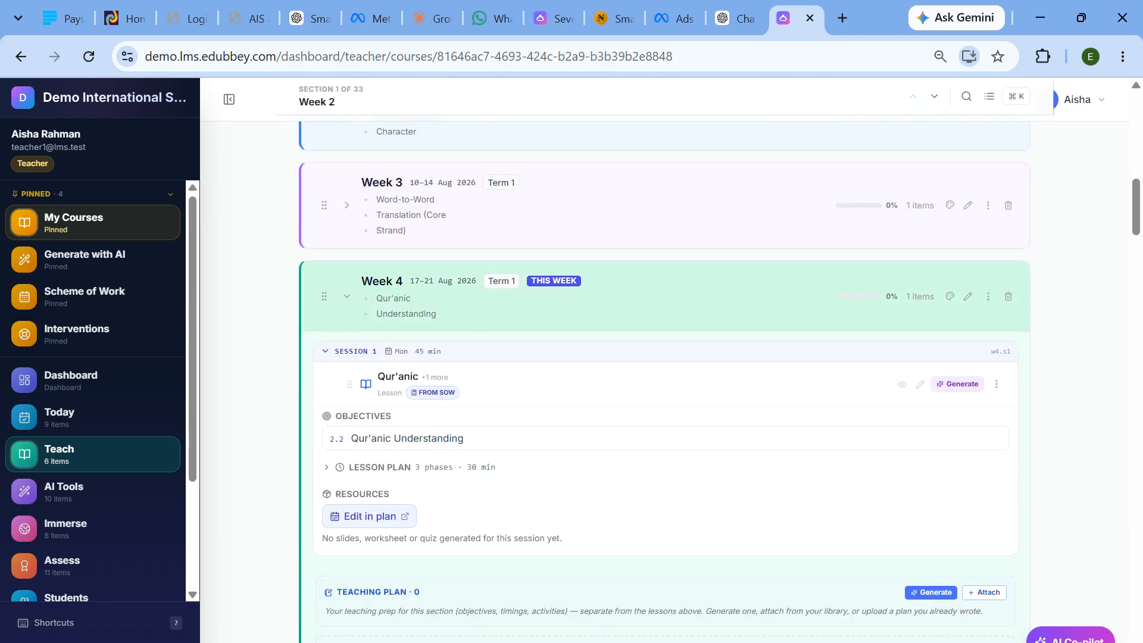
drag(1137, 243, 1142, 608)
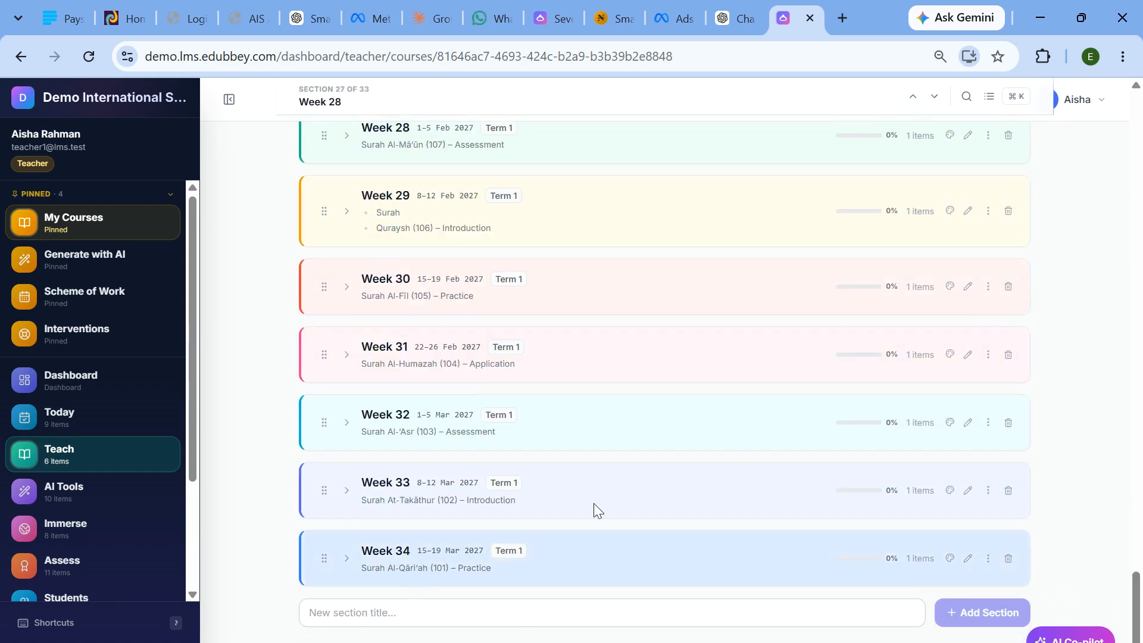
scroll(565, 553, up, 20)
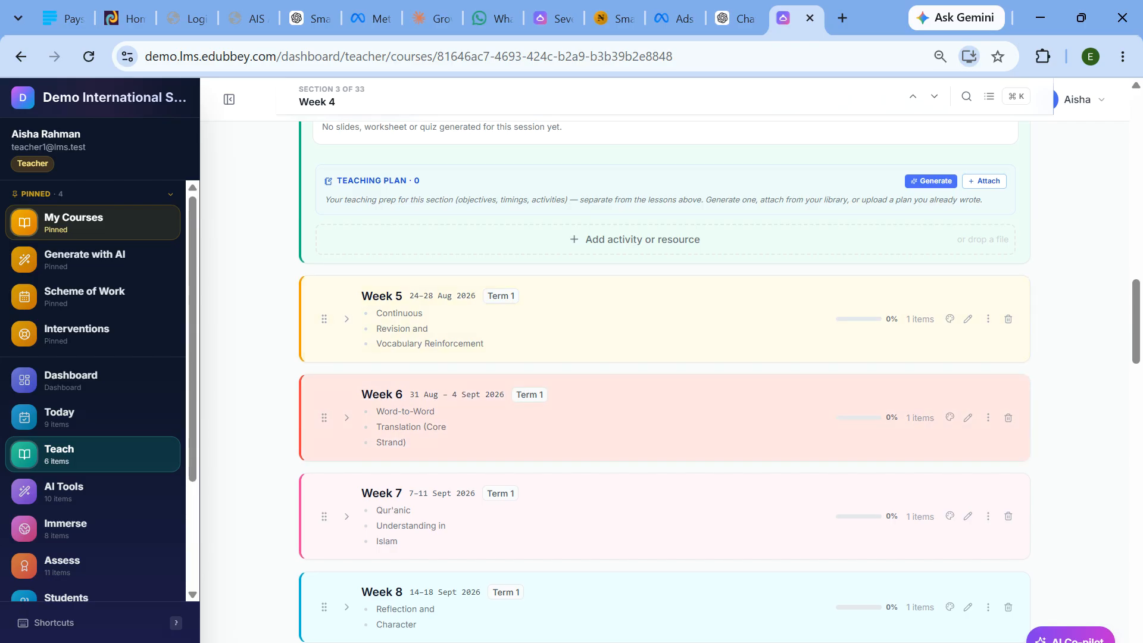
- Expand the Week 6 and Week 7 sections of the course and examine their session objectives, lesson plans and resources
click(424, 404)
scroll(429, 381, down, 3)
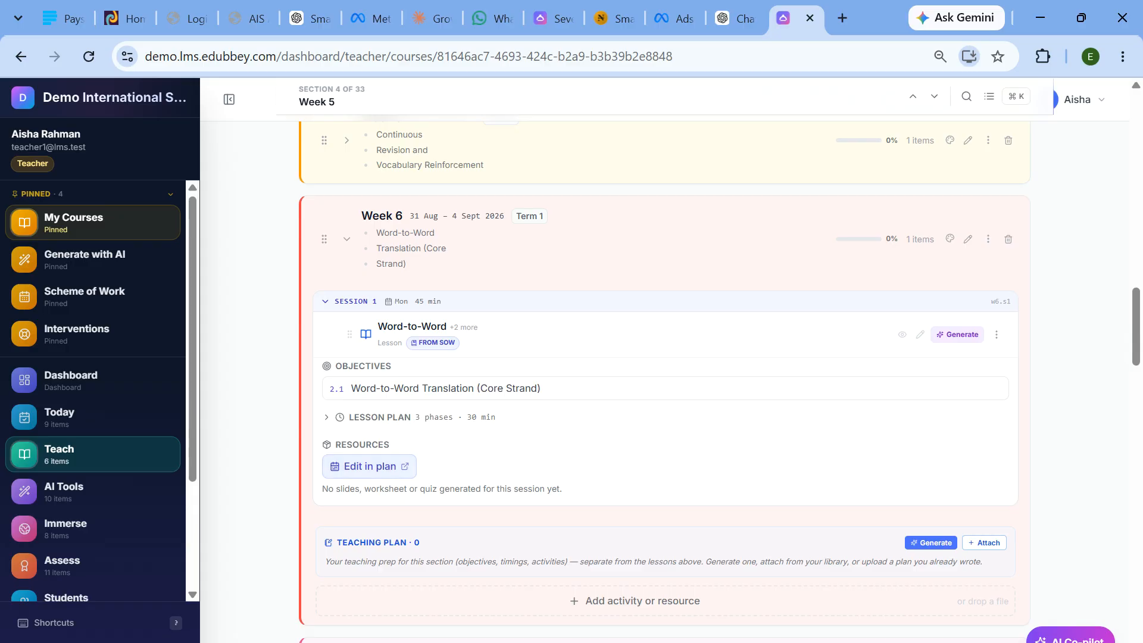
click(343, 303)
scroll(344, 305, down, 3)
click(347, 352)
scroll(444, 345, down, 3)
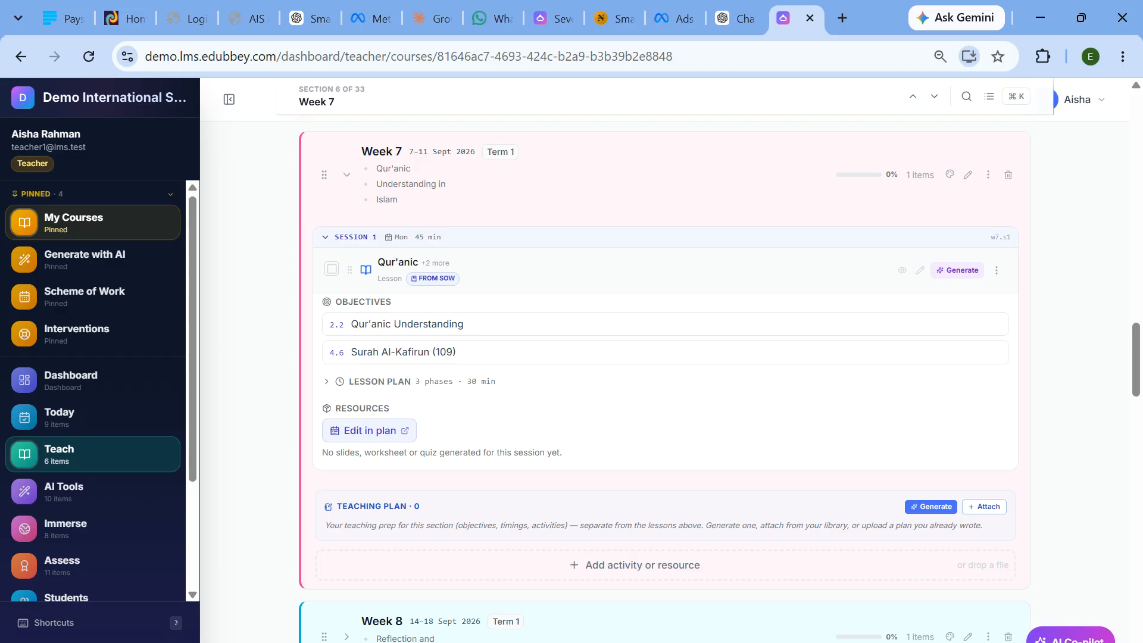
scroll(445, 271, up, 1)
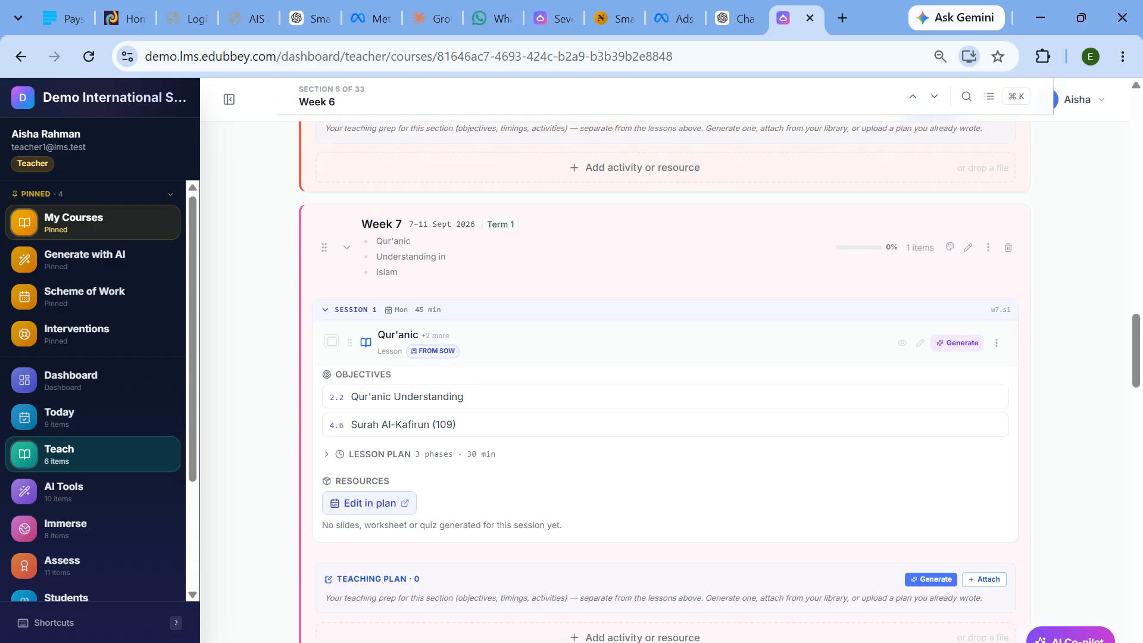
scroll(446, 271, down, 1)
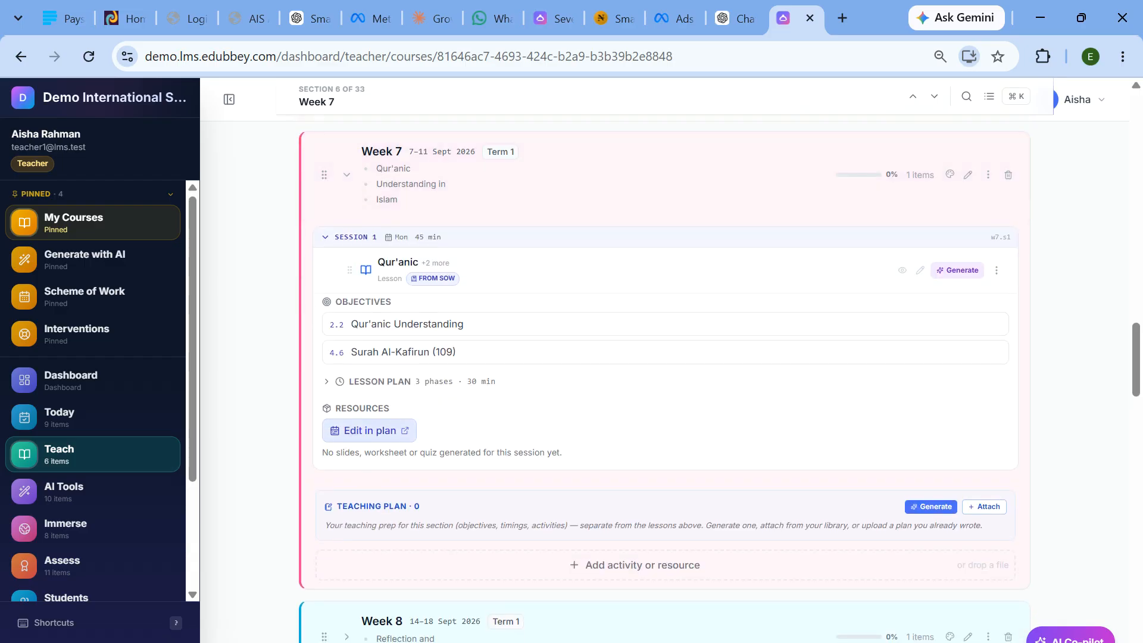
- Open the Week 7 session in the scheme of work and look over its objectives, lesson plan and differentiation
click(369, 430)
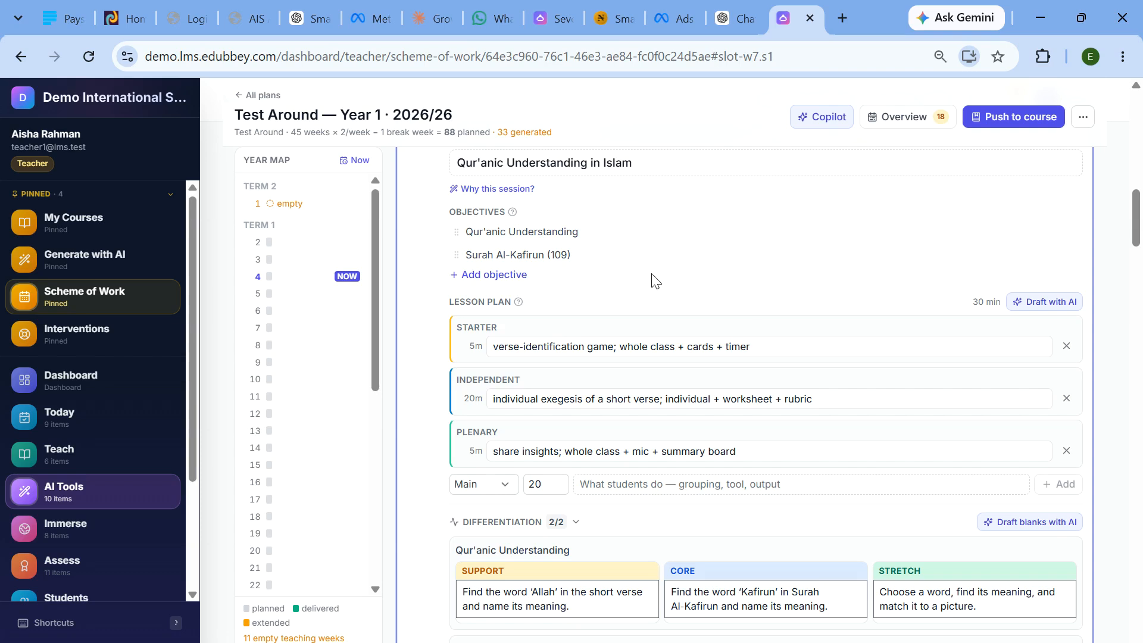
scroll(506, 280, up, 3)
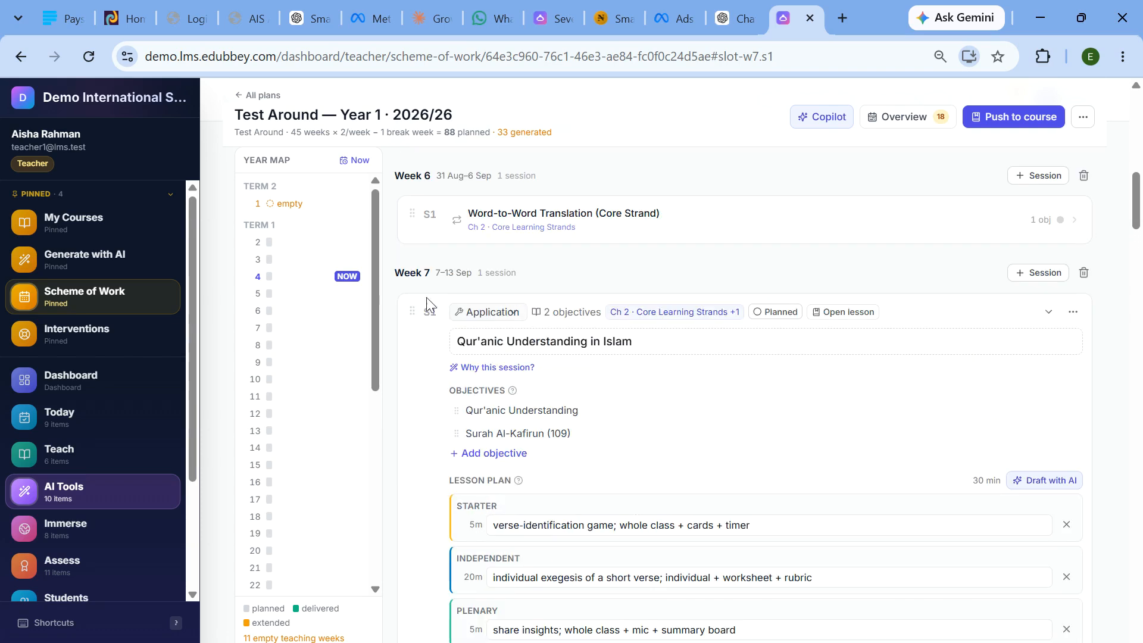
scroll(479, 333, down, 10)
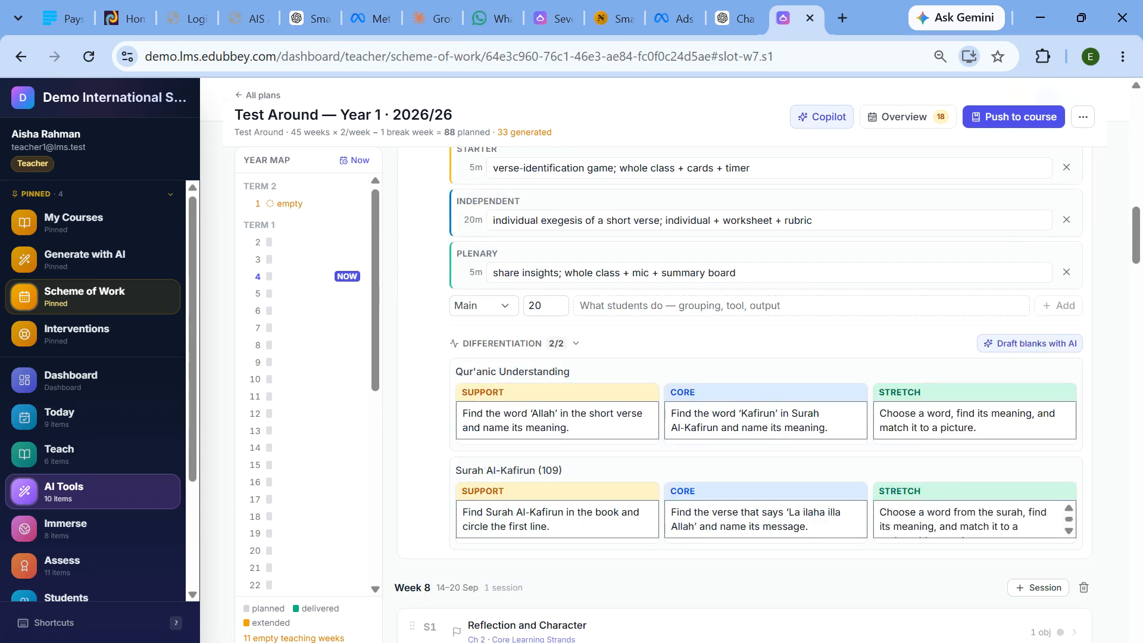
scroll(479, 397, up, 10)
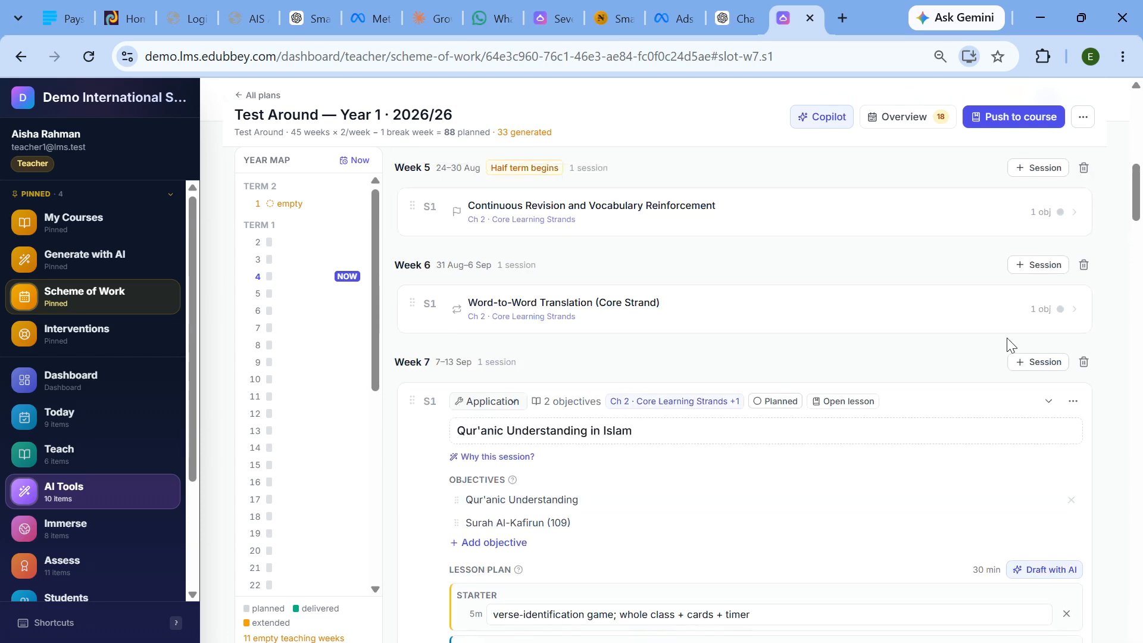
- Add a second session to Week 7 and attach the Curriculum Aims and Teaching Methodology objectives to it
scroll(513, 402, down, 10)
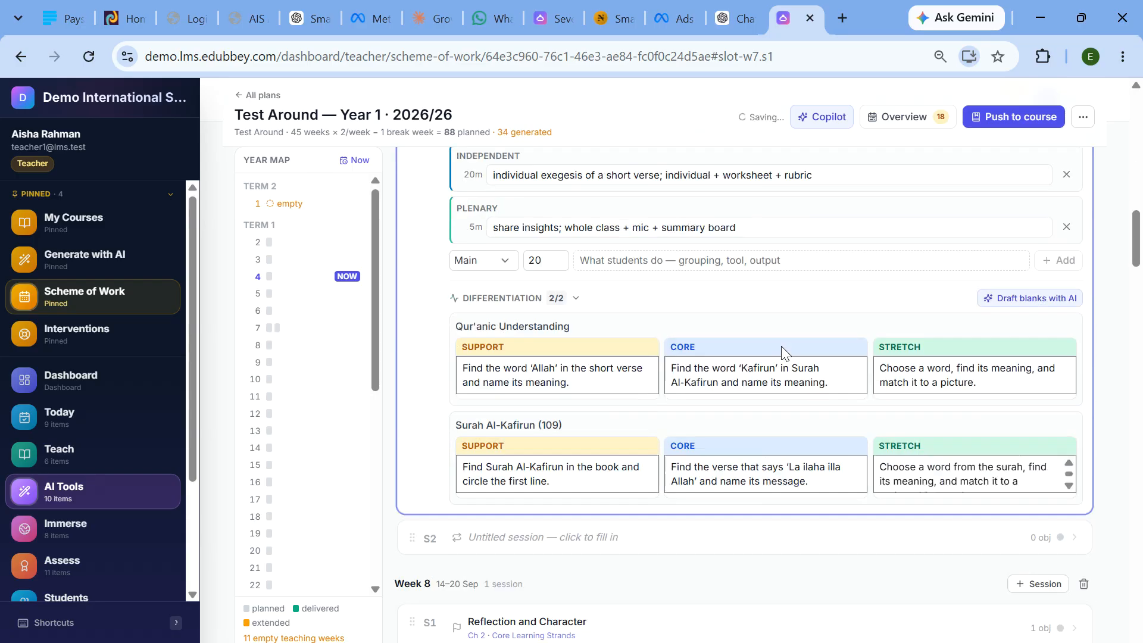
click(669, 355)
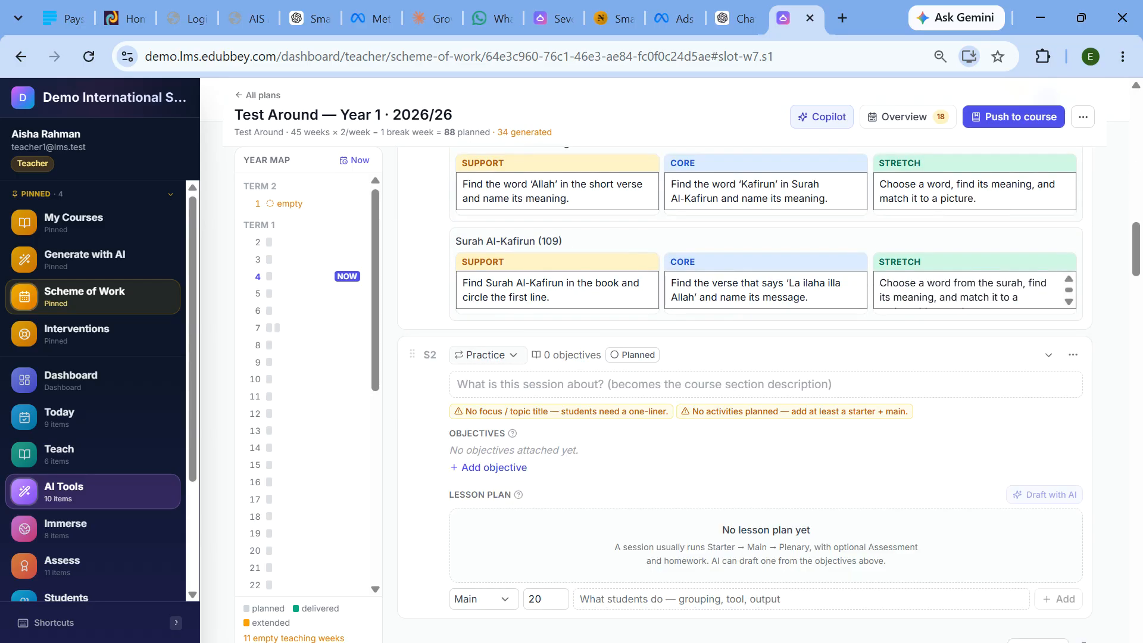
click(516, 469)
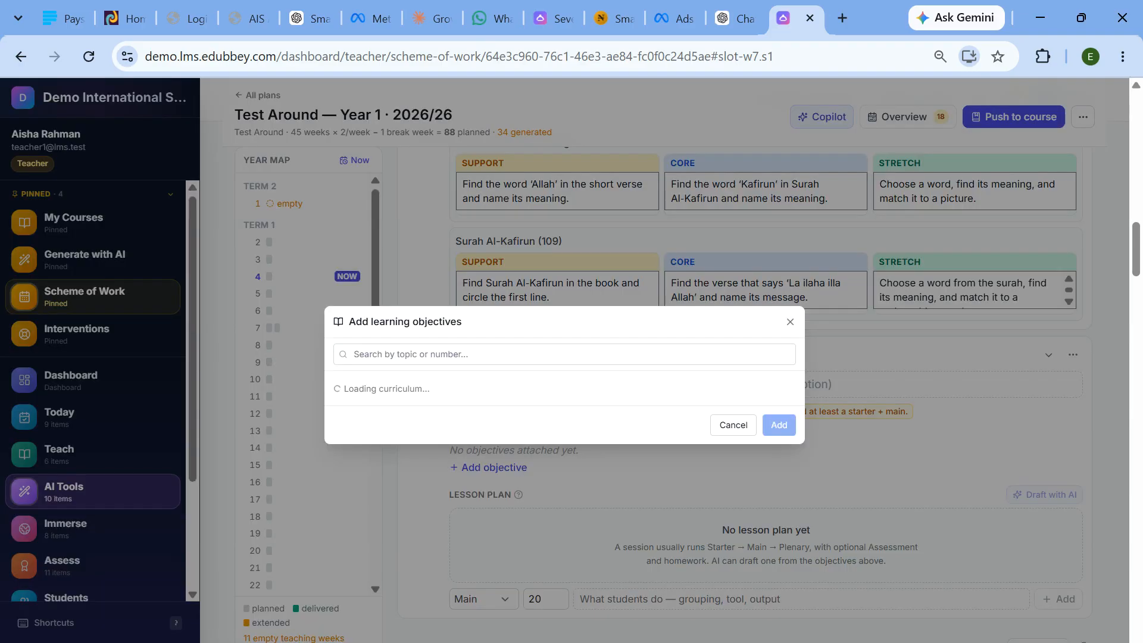
click(407, 335)
click(405, 359)
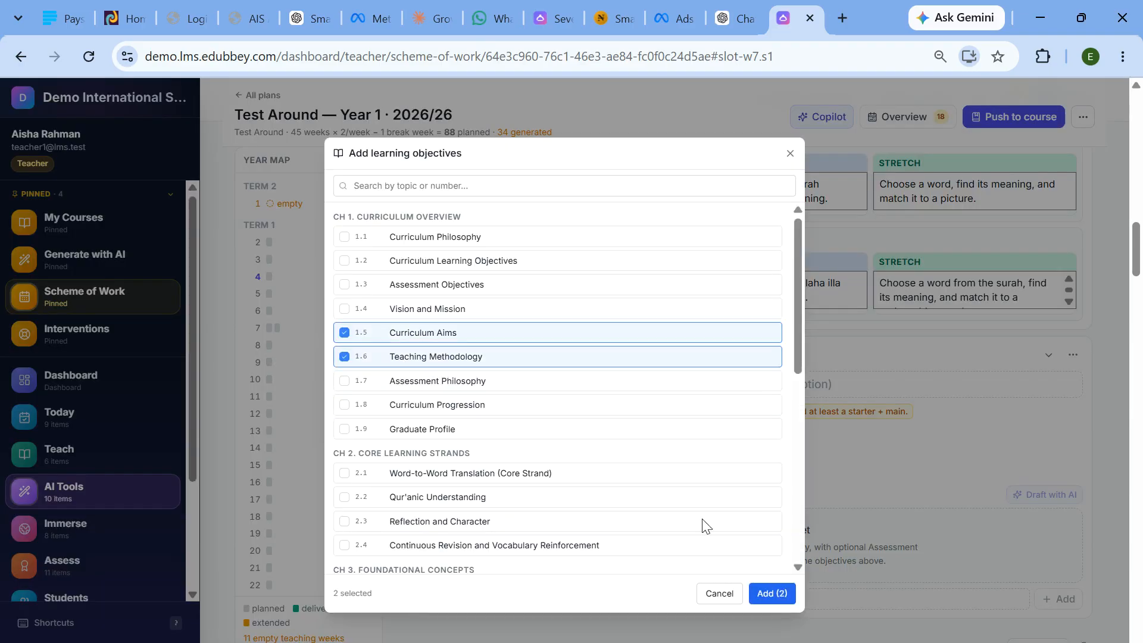
click(772, 593)
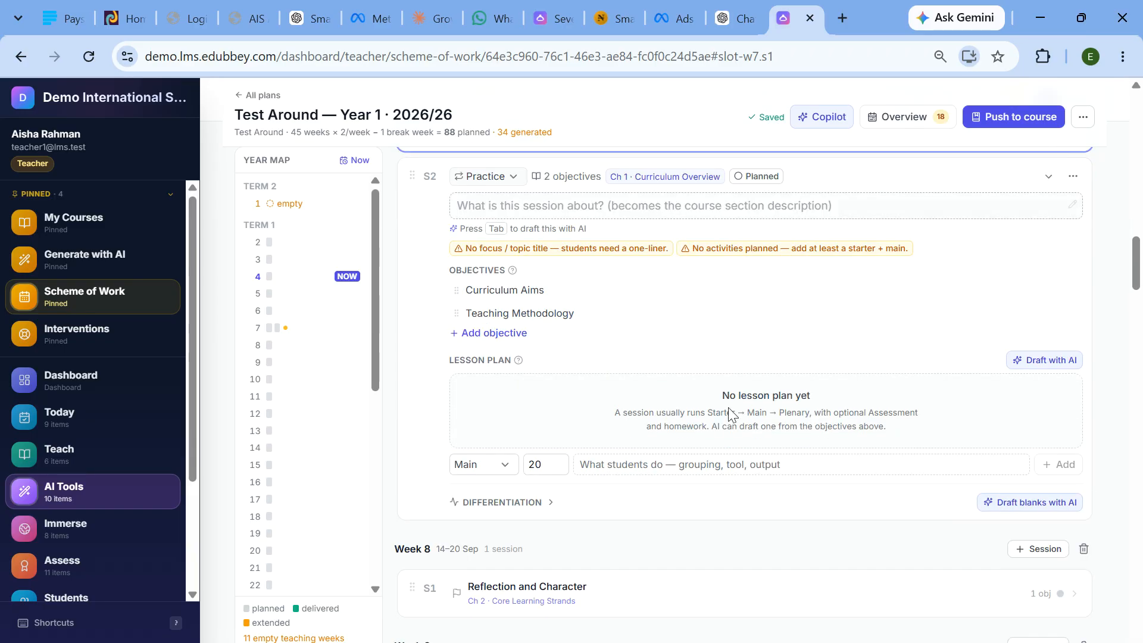
- Title the second Week 7 session "Teaching" and draft its lesson plan with AI
click(645, 205)
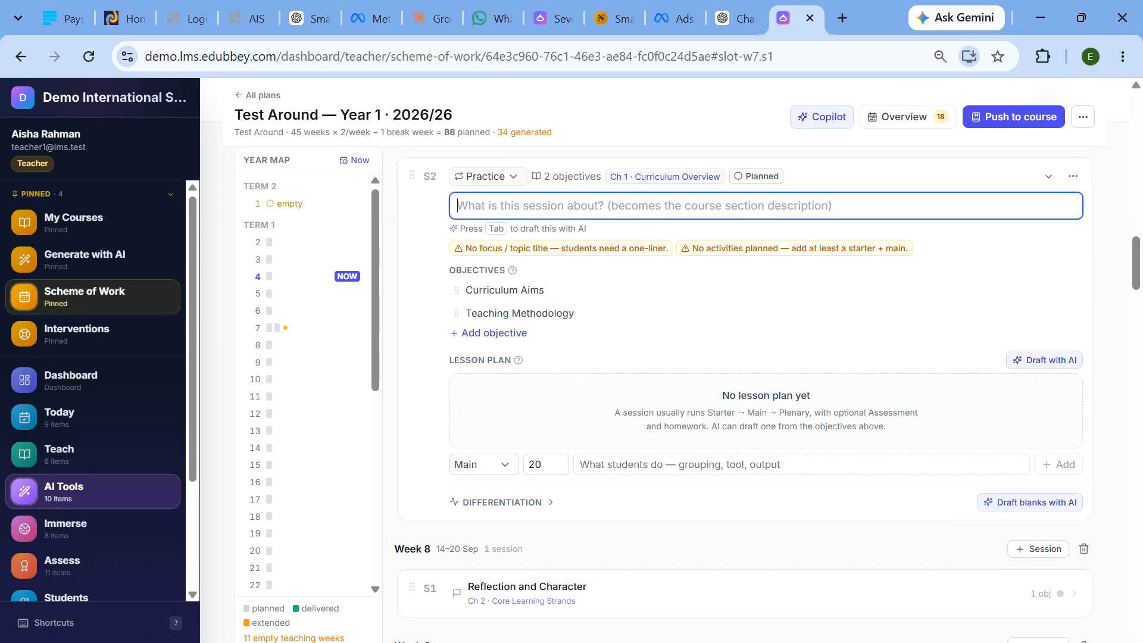
text(Te)
scroll(644, 206, up, 6)
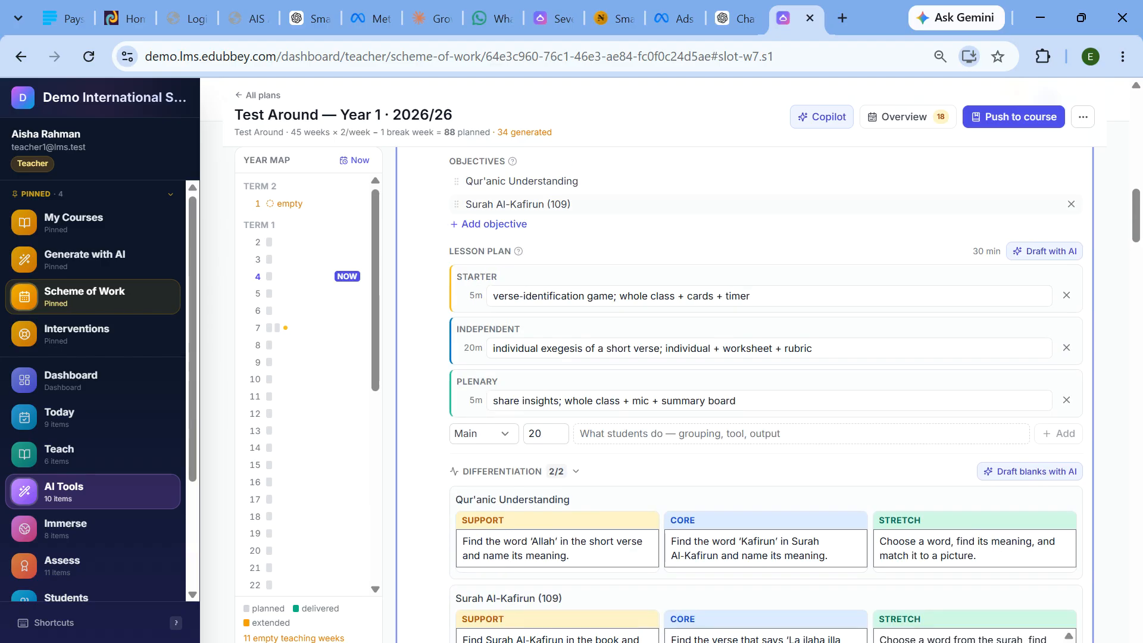
text(aching)
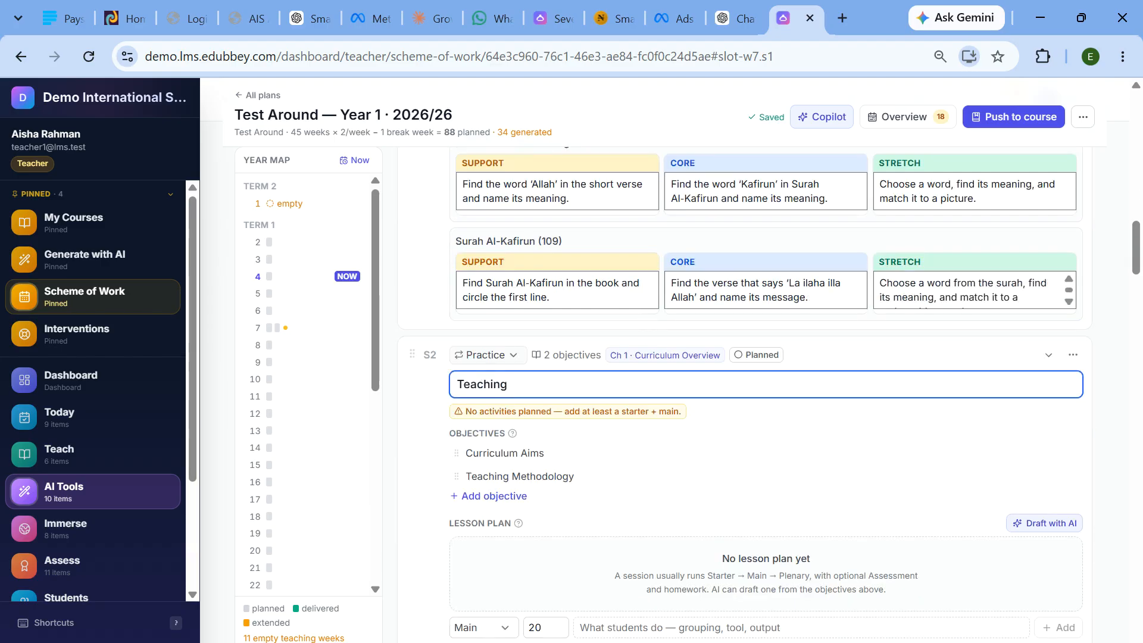
scroll(768, 357, down, 2)
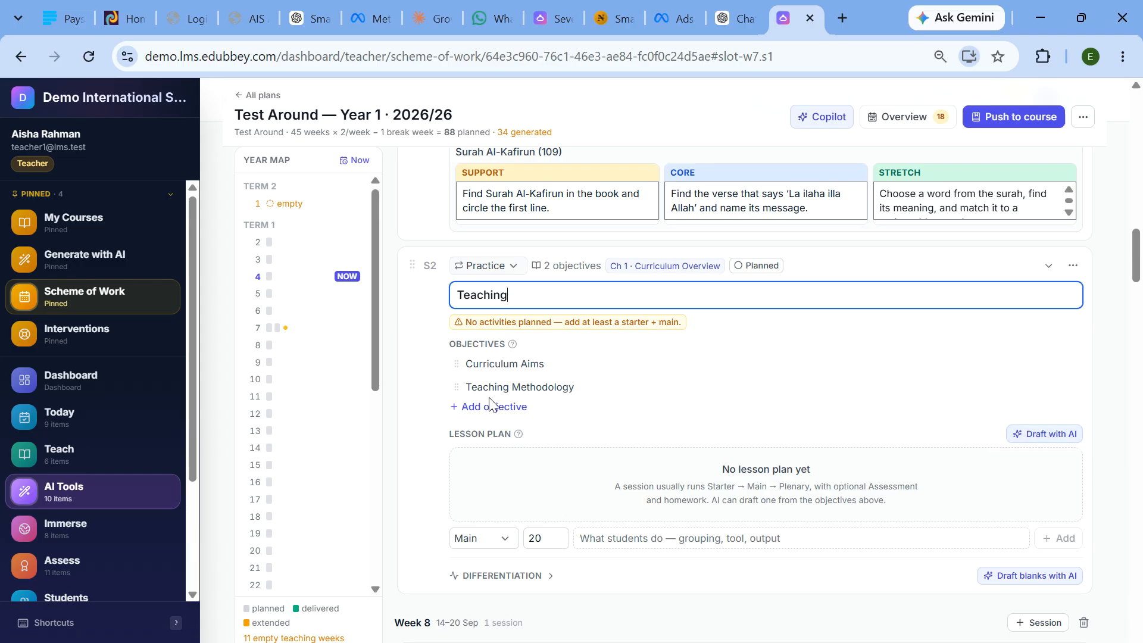
click(1054, 434)
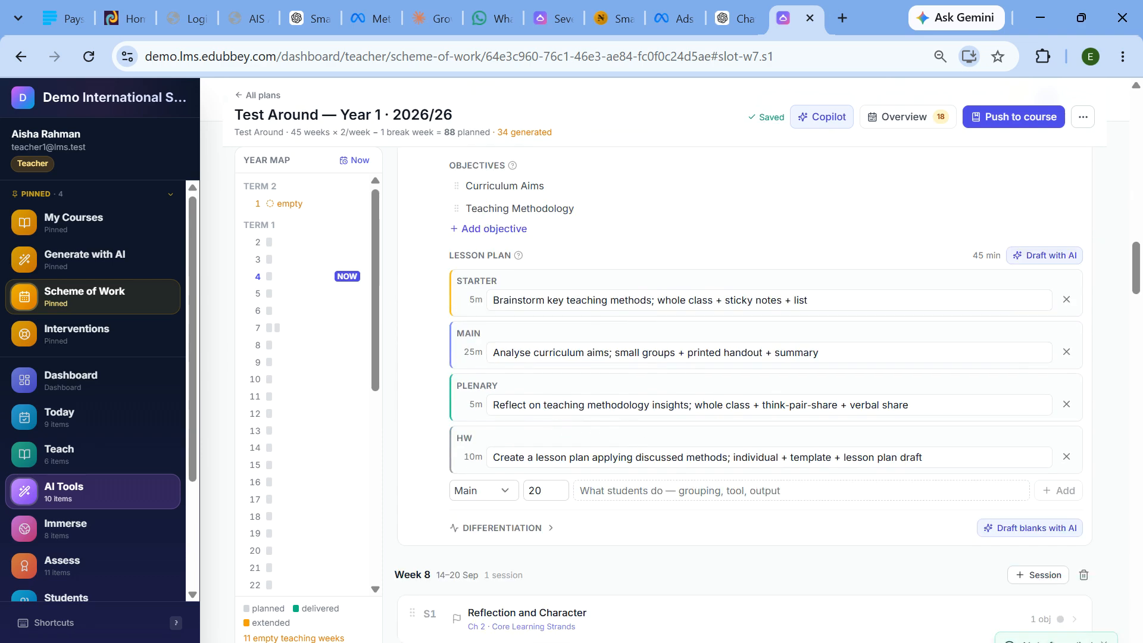
- Push the scheme of work to the existing Year 6A — Mathematics course, appending to its existing sections, grouped by week with one lesson per session
scroll(744, 381, up, 18)
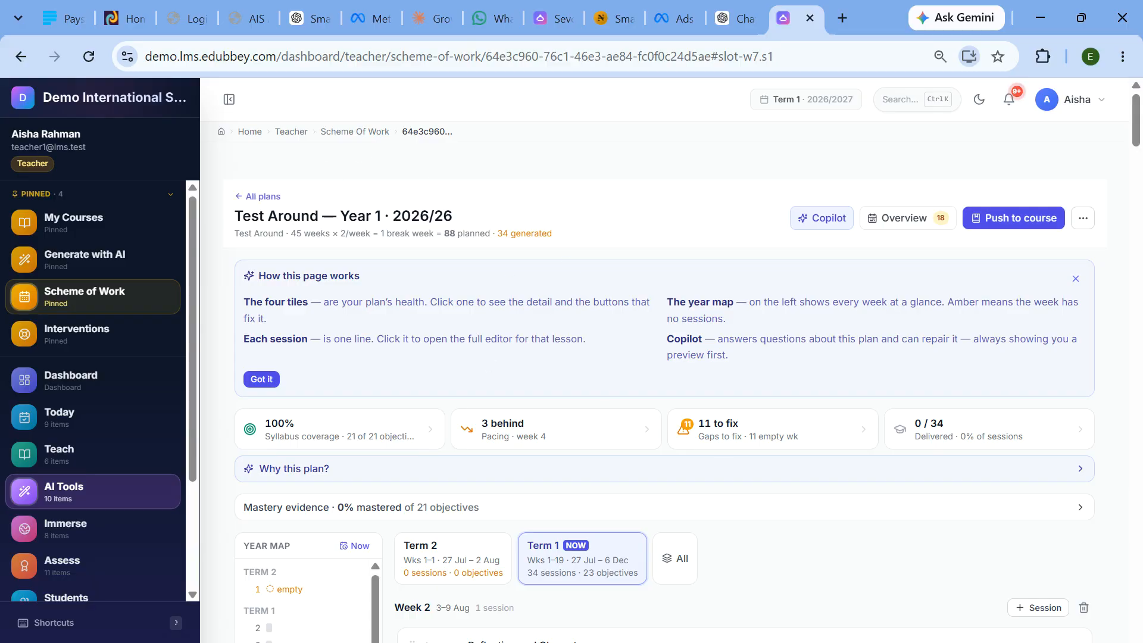
click(1002, 219)
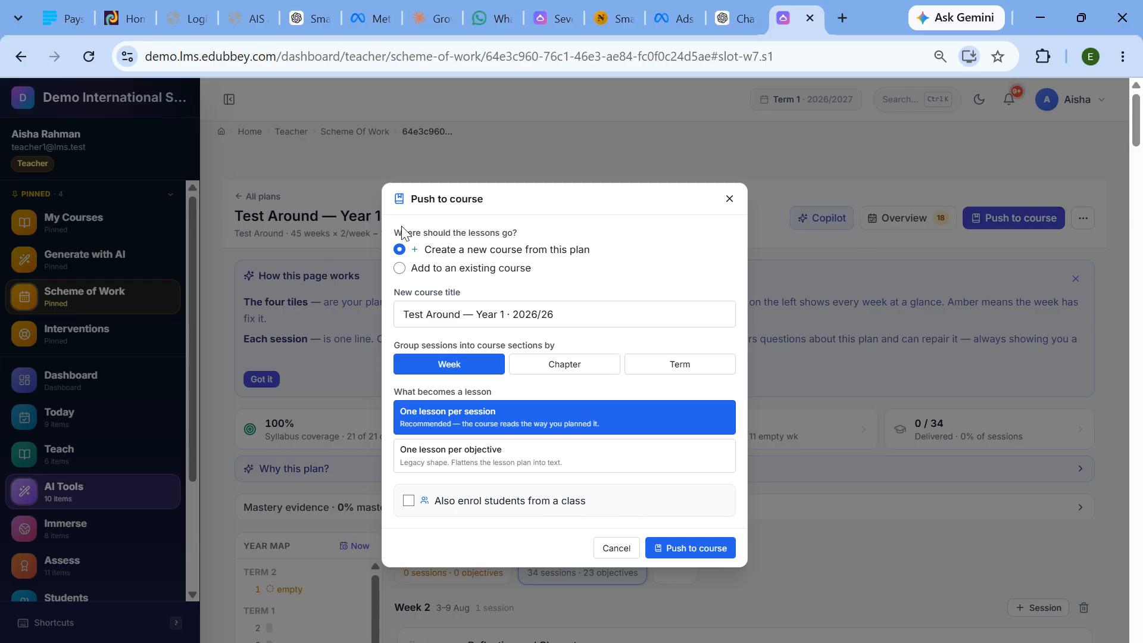
click(400, 268)
click(456, 268)
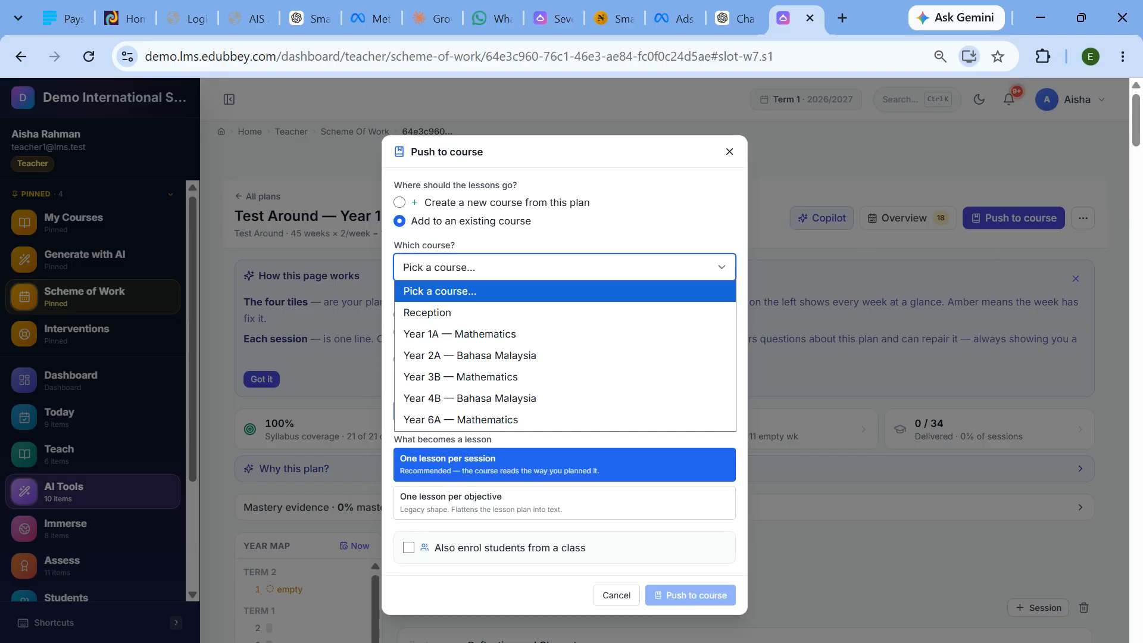
click(458, 421)
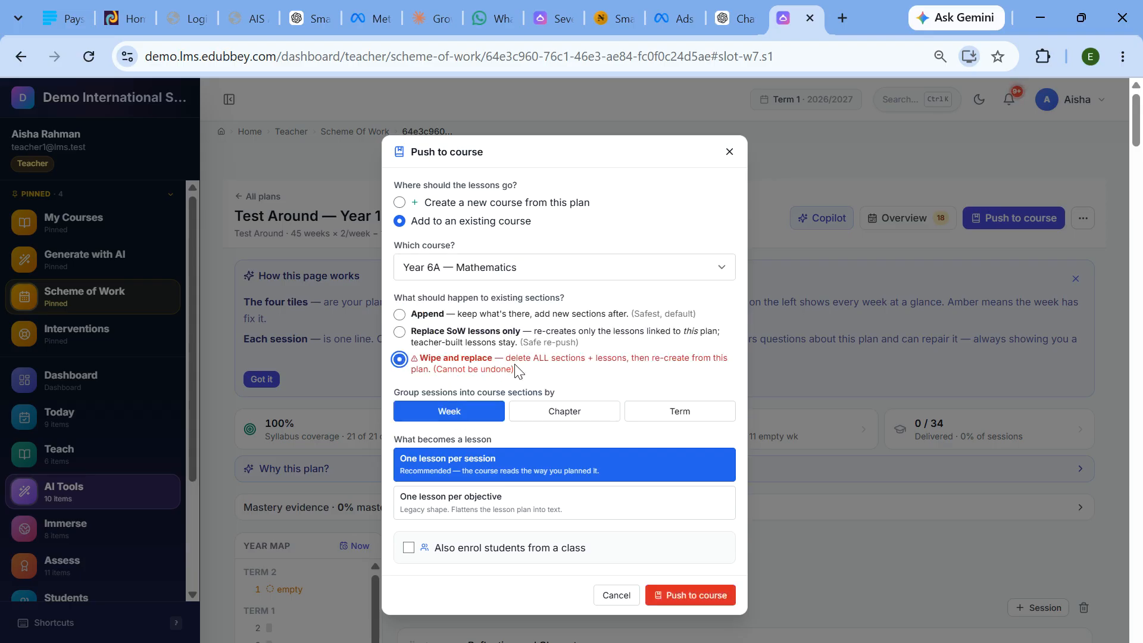
click(419, 320)
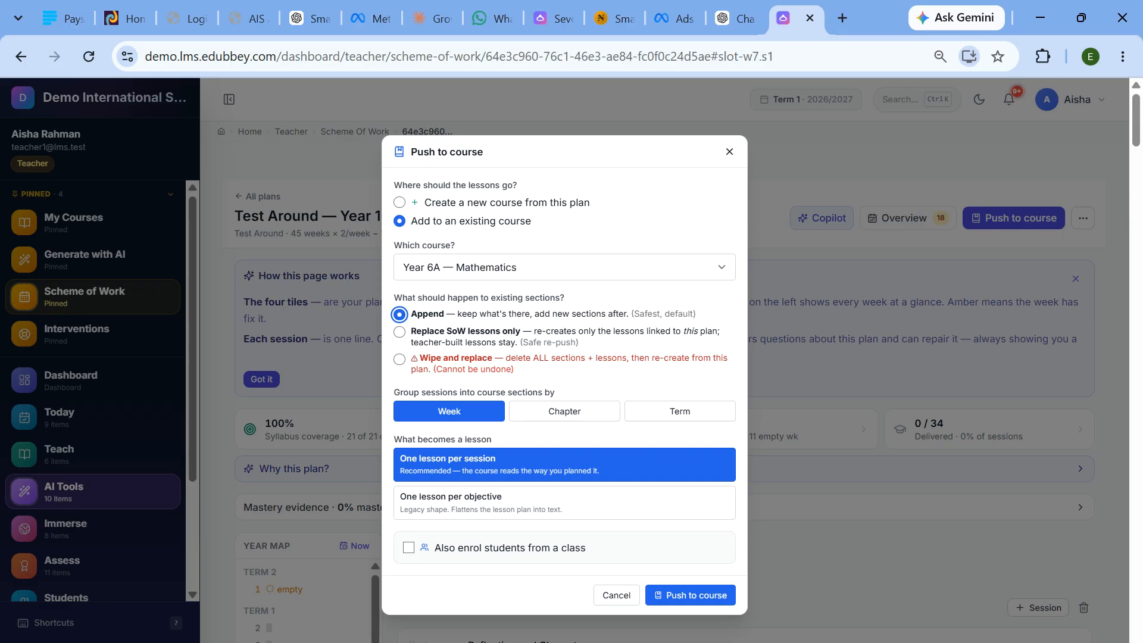
click(690, 595)
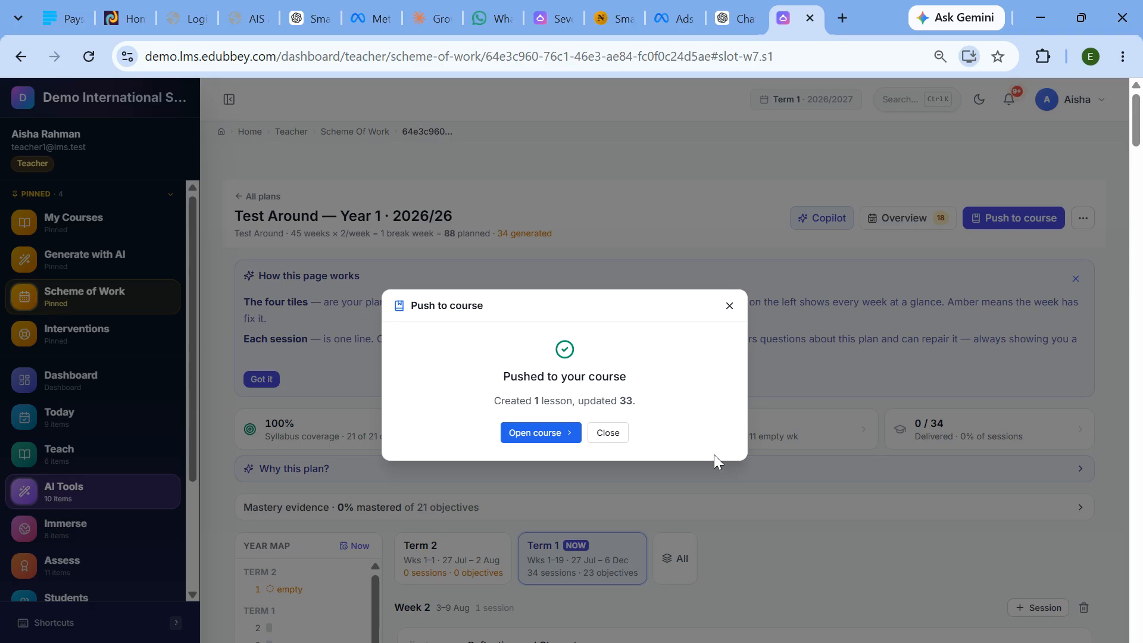
- Open the pushed course, look over both Week 7 sessions with their objectives, and collapse the details of Session 1
click(539, 433)
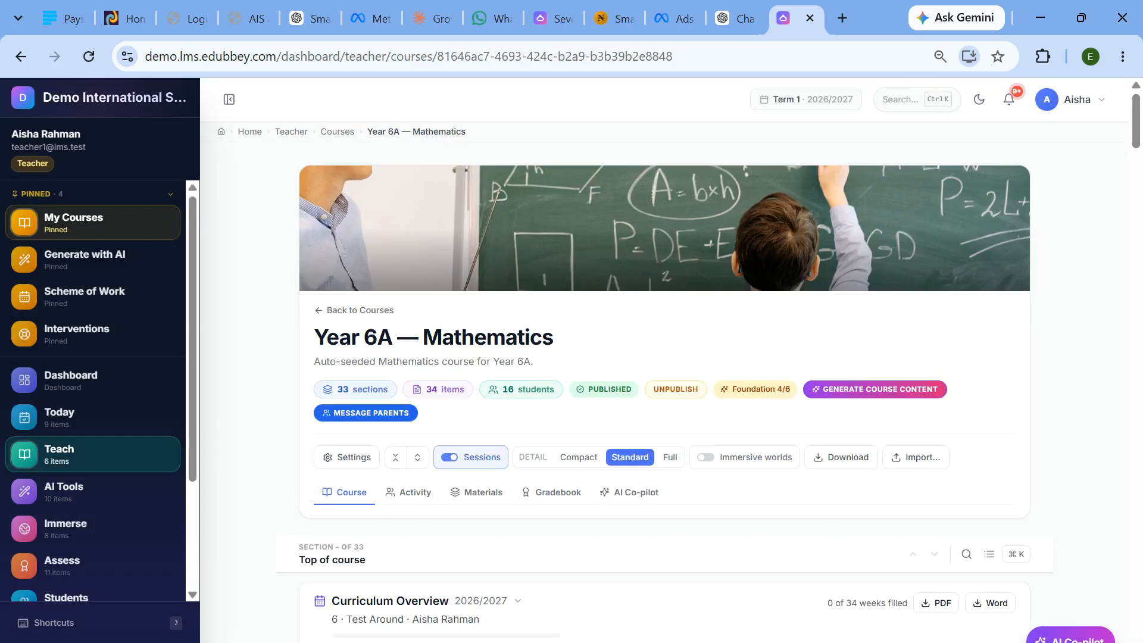
scroll(664, 369, down, 20)
scroll(664, 369, up, 5)
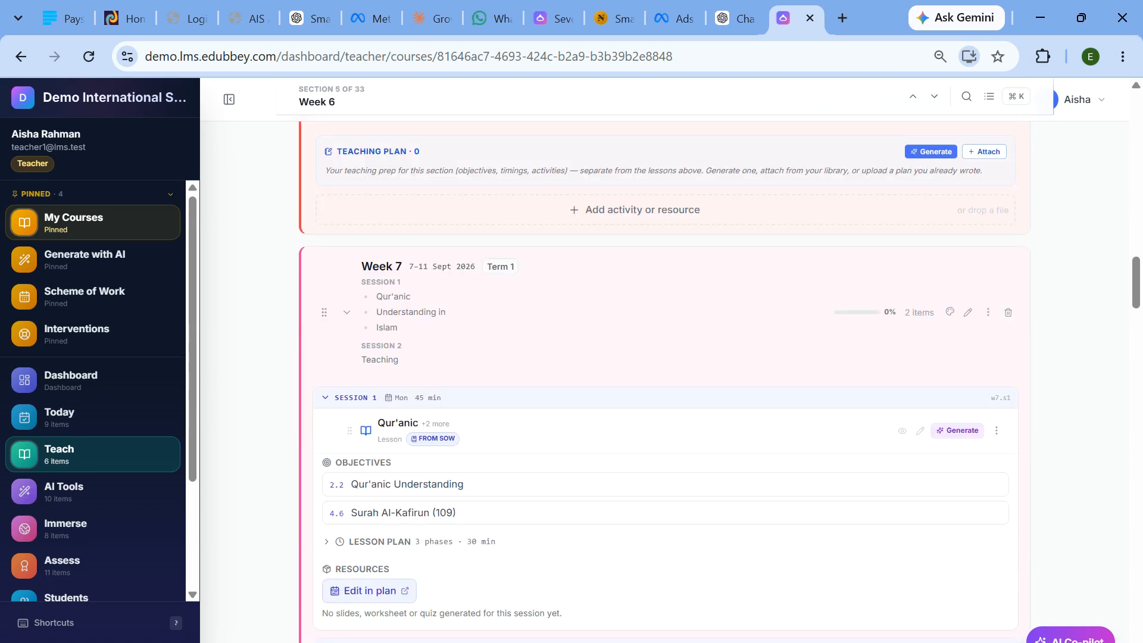
scroll(665, 369, down, 3)
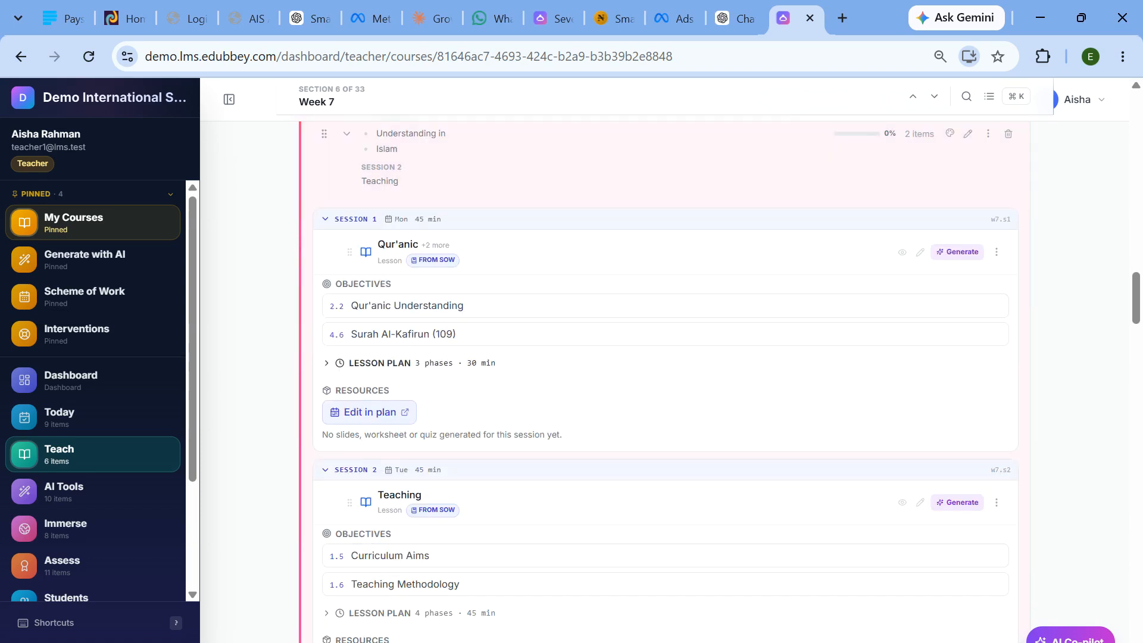
scroll(395, 268, up, 2)
scroll(414, 277, down, 2)
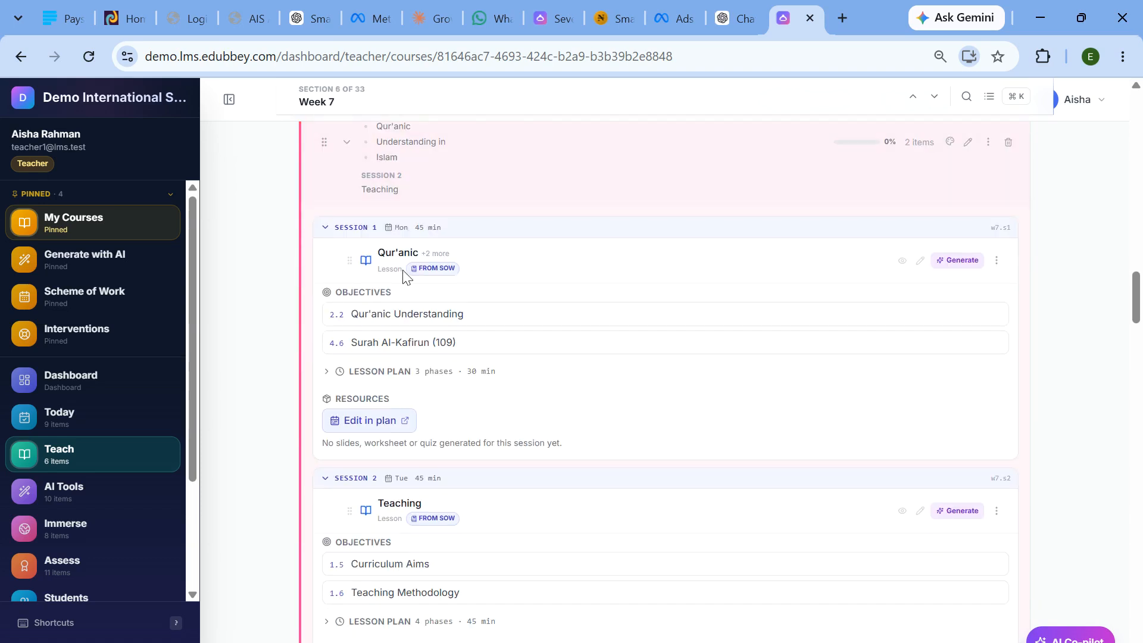
click(338, 220)
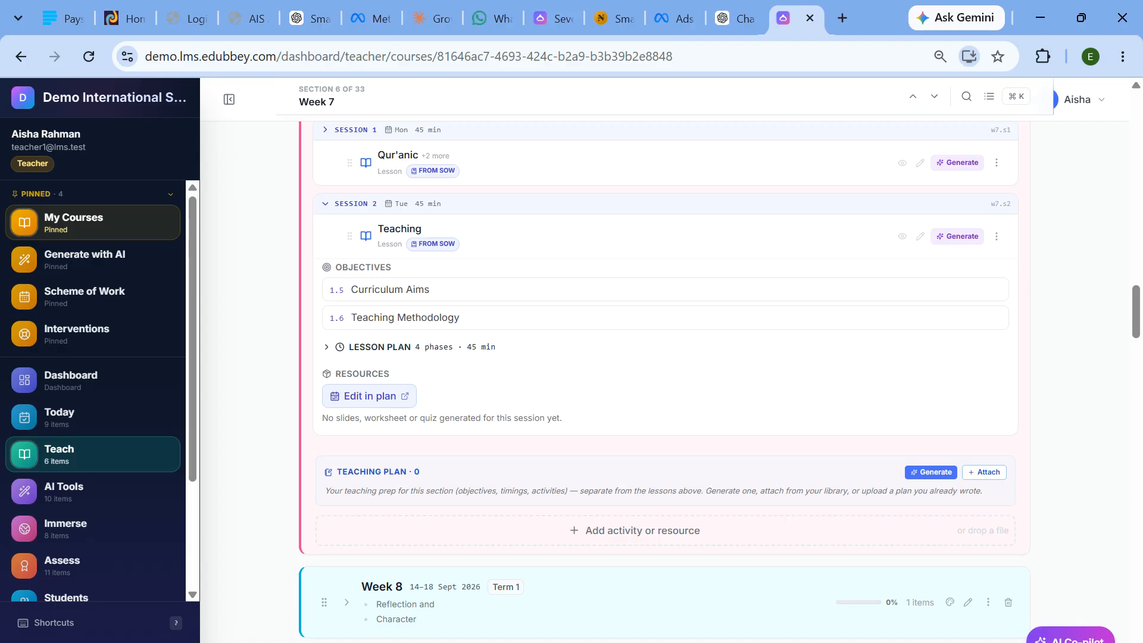
- Expand the Curriculum Overview and add the objective on memorising the complete English meaning of every Arabic word to Week 502
scroll(593, 367, up, 20)
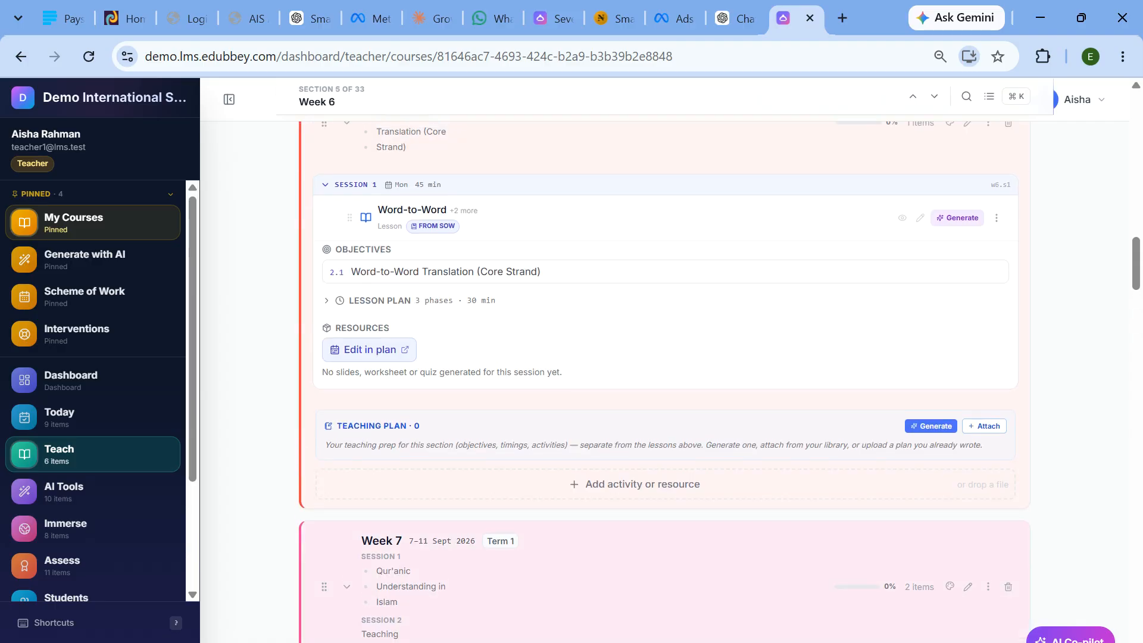
scroll(593, 367, down, 2)
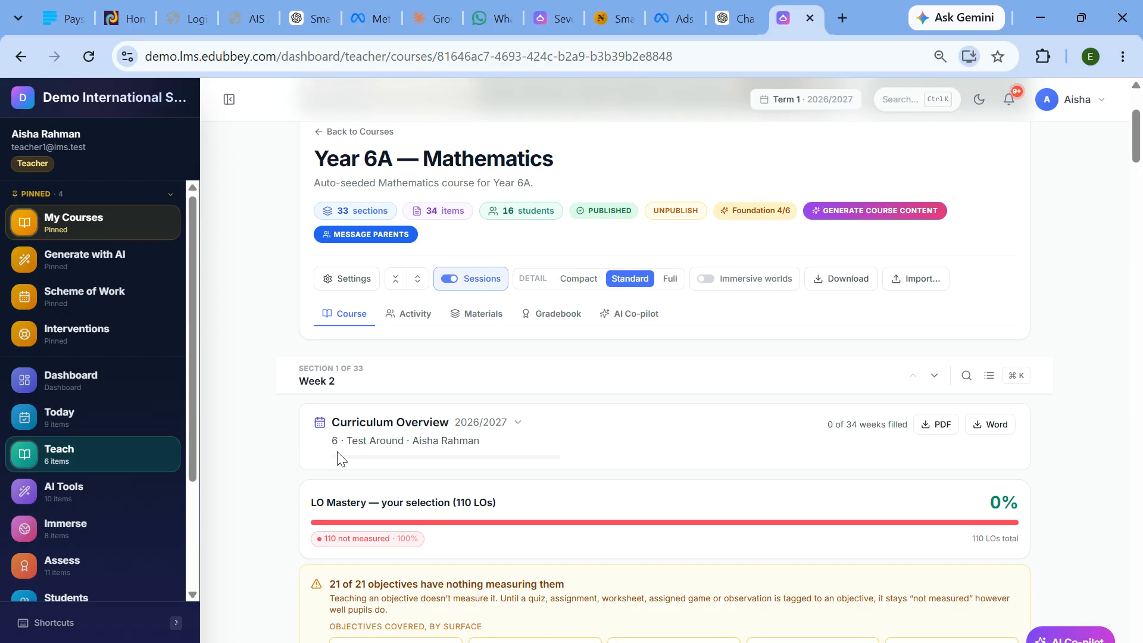
scroll(485, 423, down, 4)
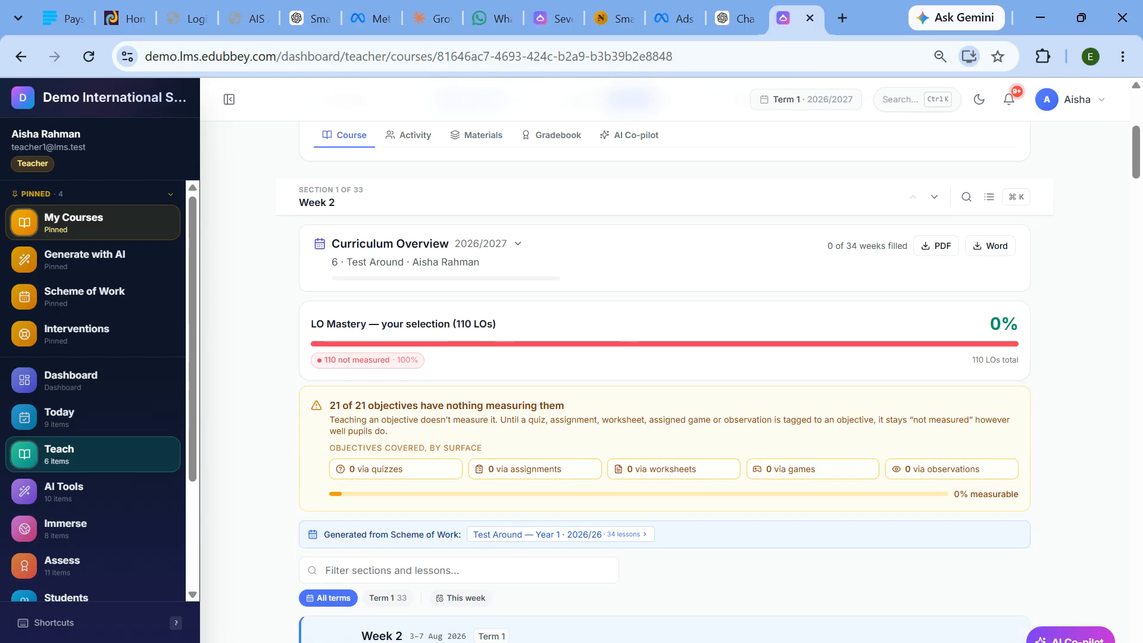
click(517, 243)
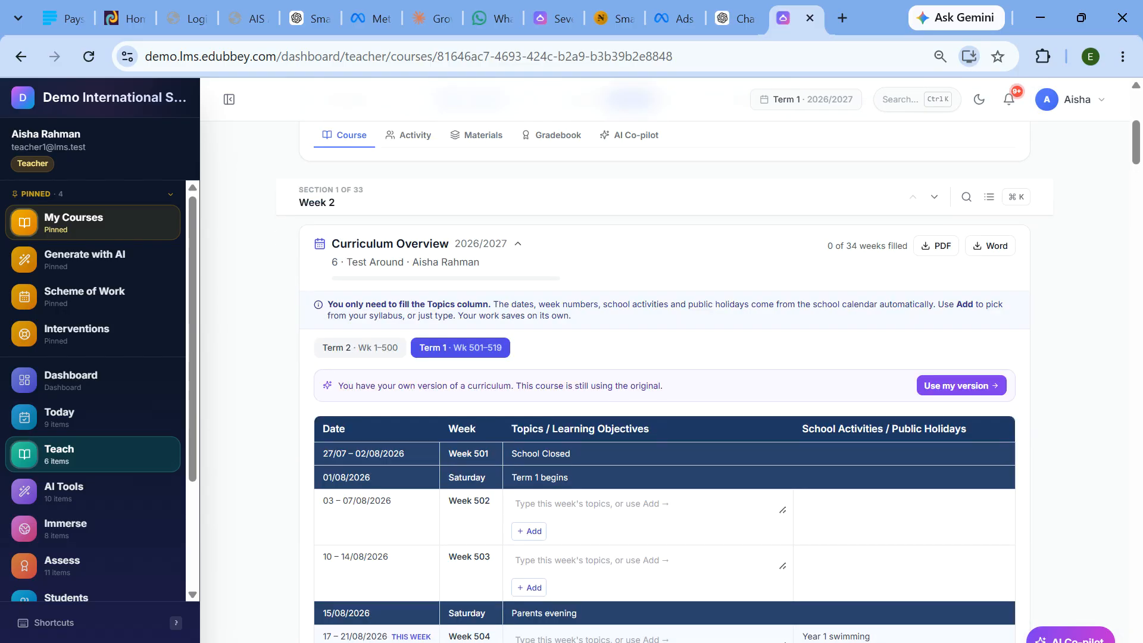
scroll(519, 275, down, 4)
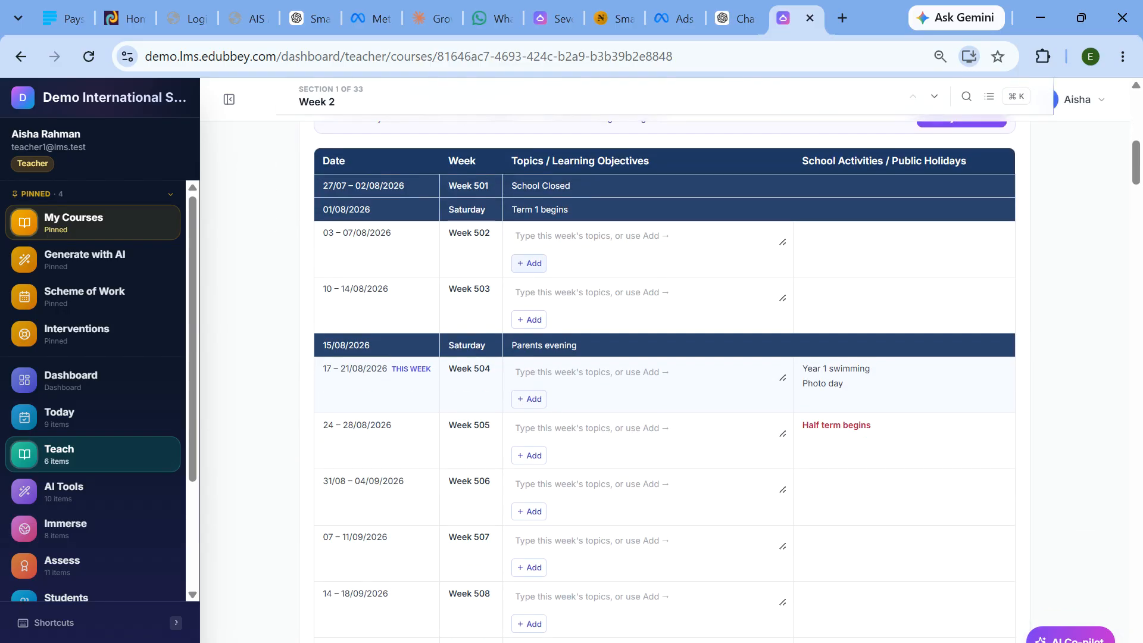
click(529, 263)
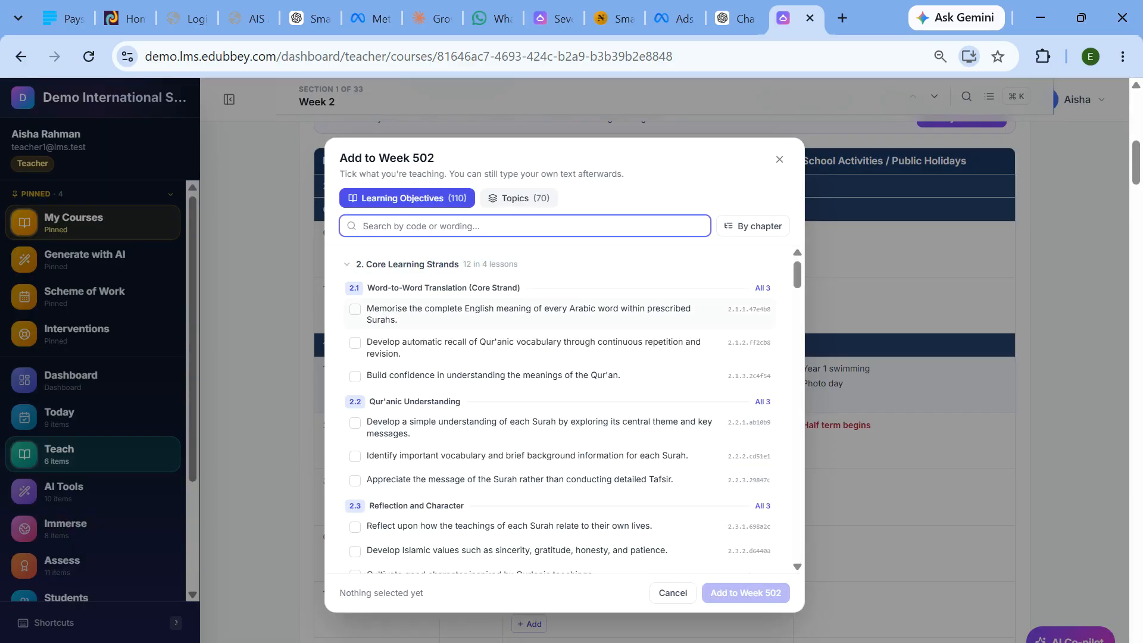
click(365, 314)
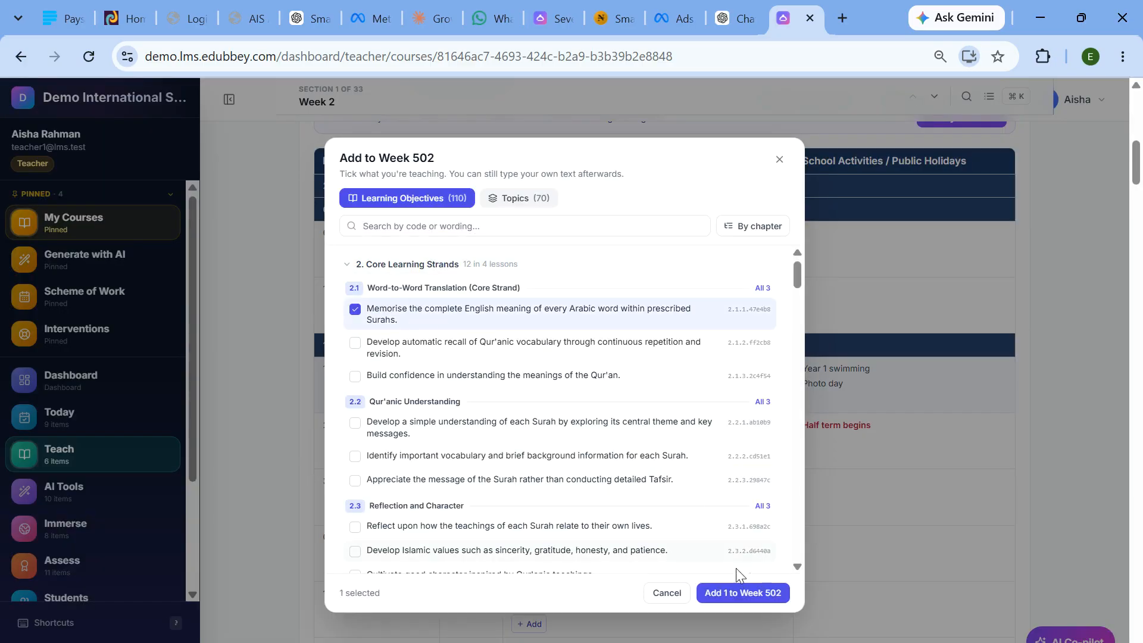
click(743, 593)
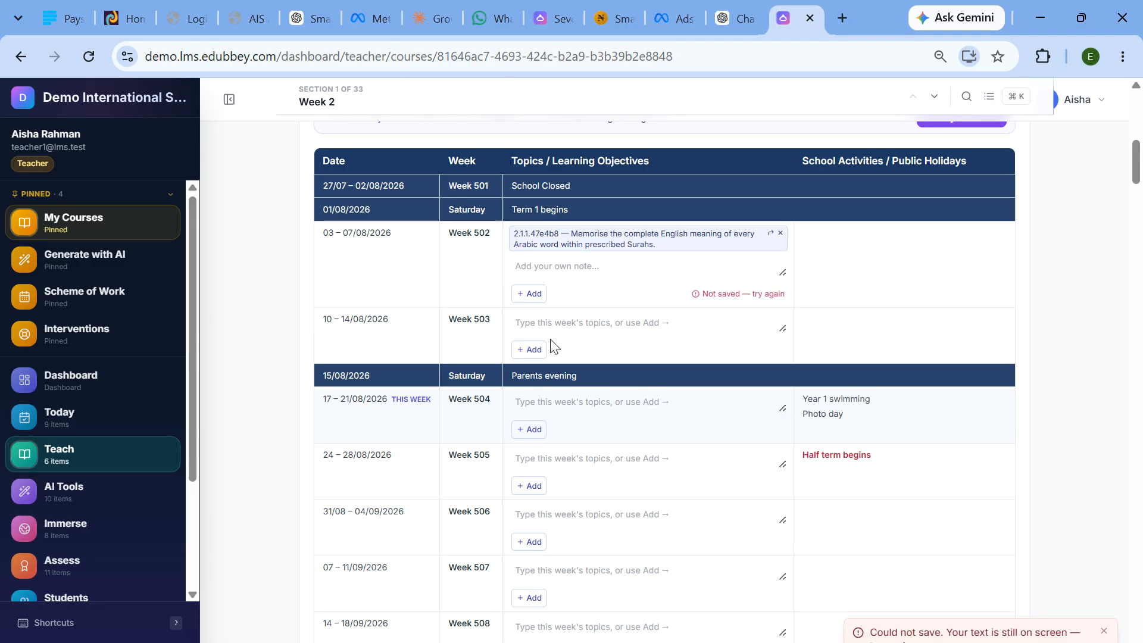
- Add the objectives "Build confidence in understanding the meanings of the Qur'an" and "Identify important vocabulary and brief background information for each Surah" to Week 503
click(530, 351)
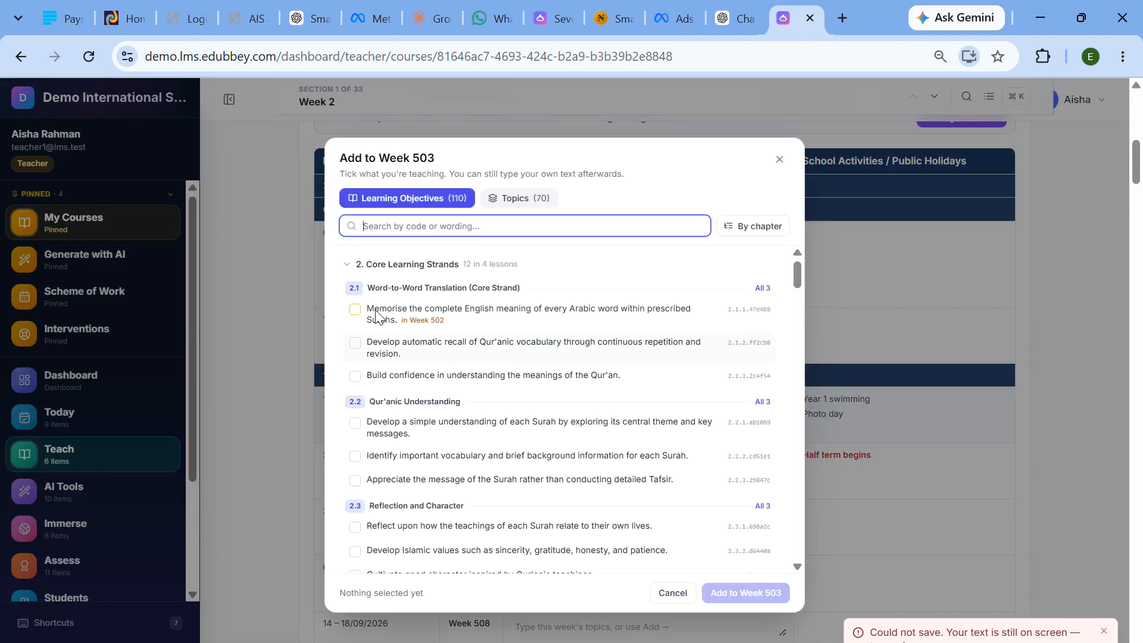
click(374, 384)
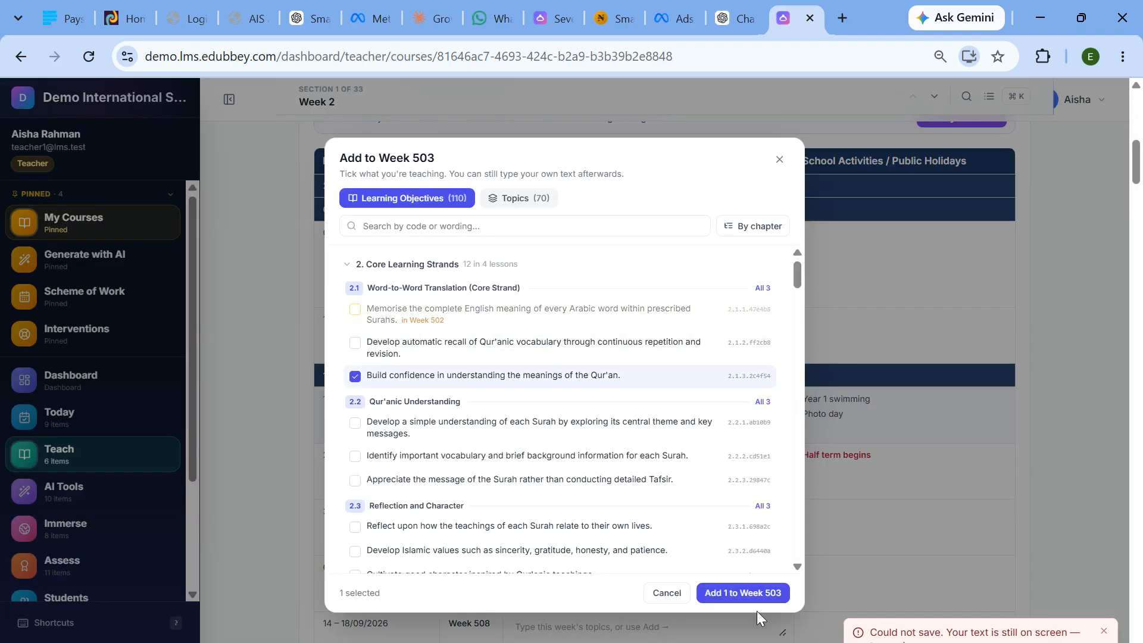
click(743, 593)
scroll(642, 416, down, 2)
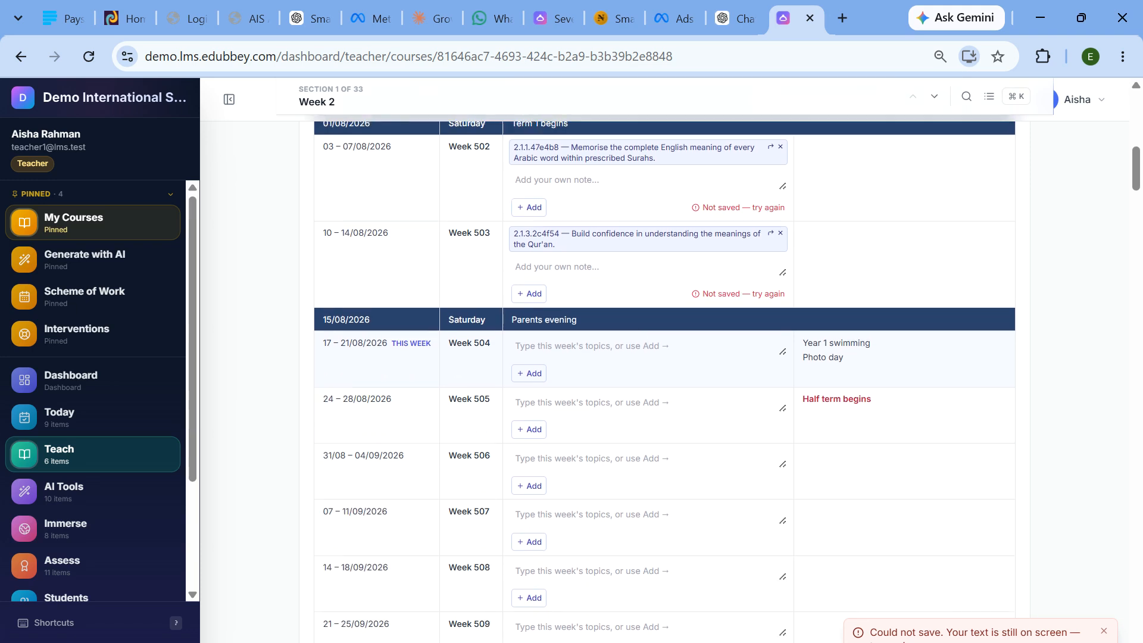
click(530, 291)
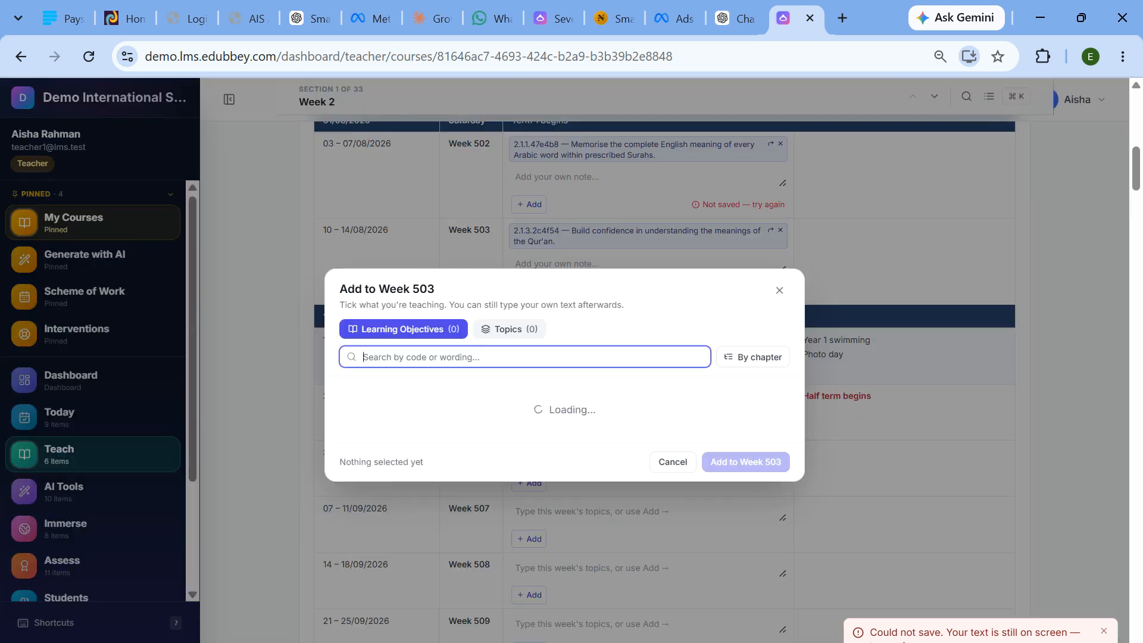
click(390, 456)
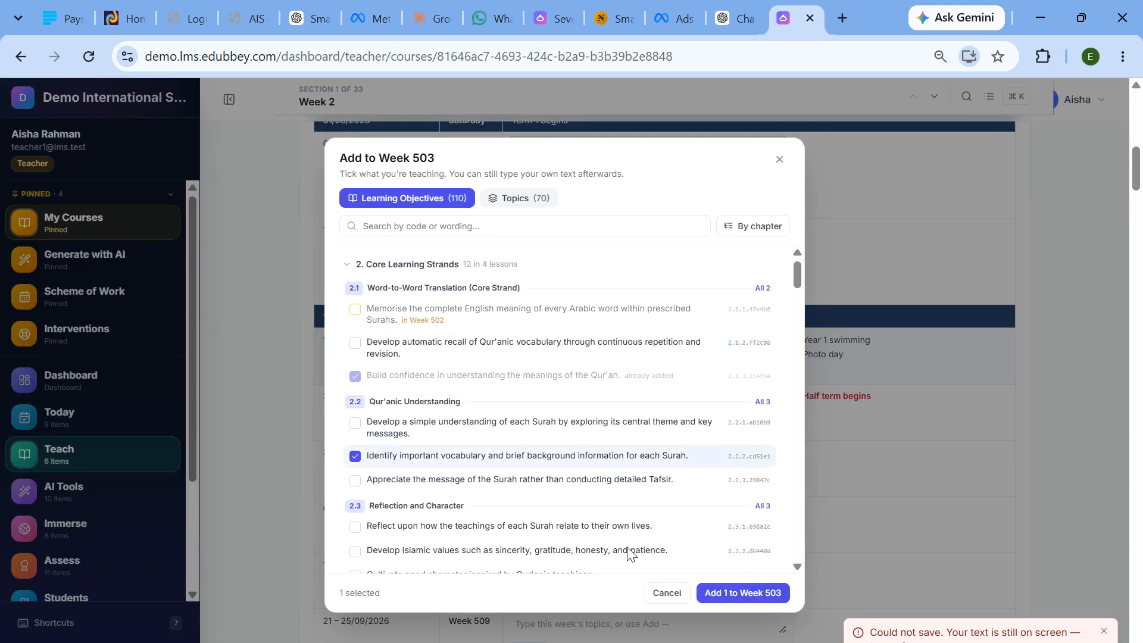
click(740, 592)
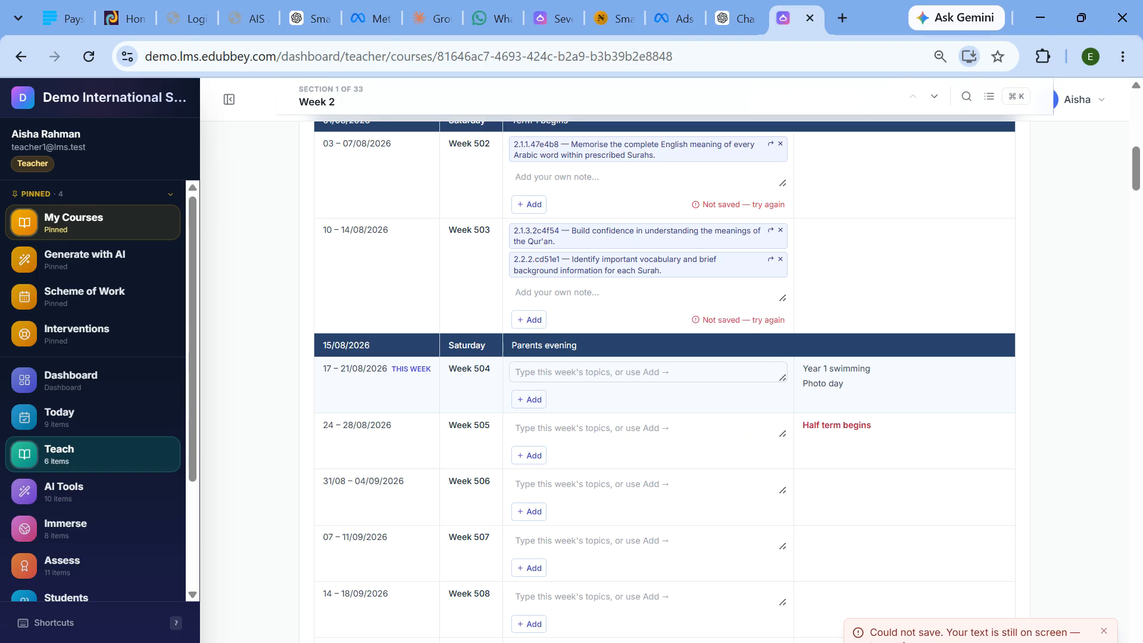
- Collapse the Curriculum Overview and expand the Week 2 section of the course
scroll(629, 357, up, 5)
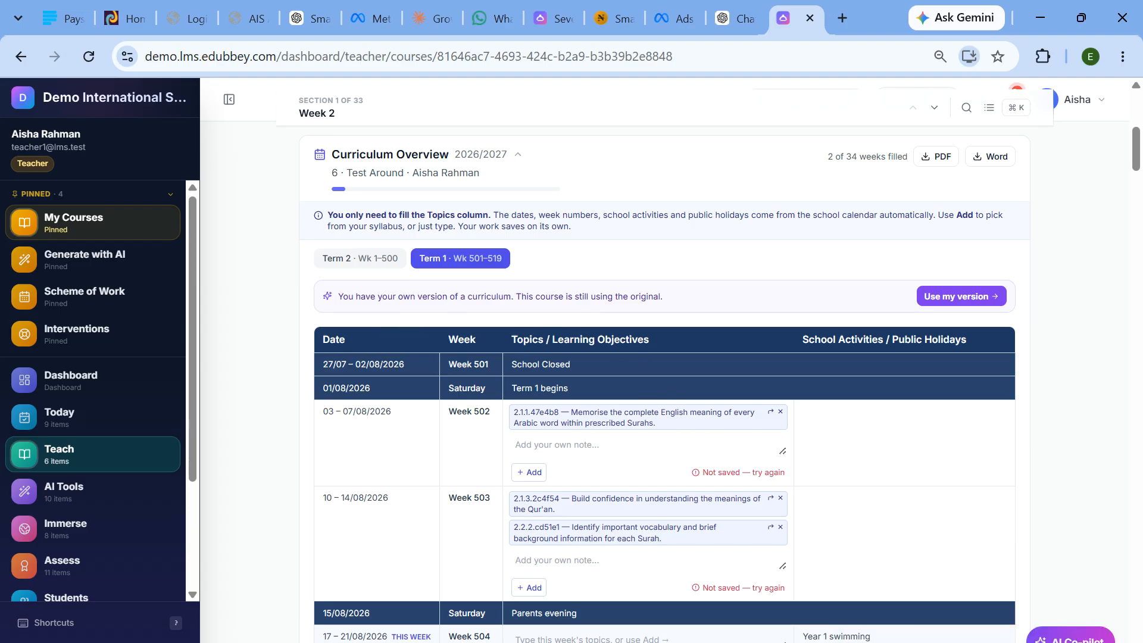
scroll(487, 438, up, 5)
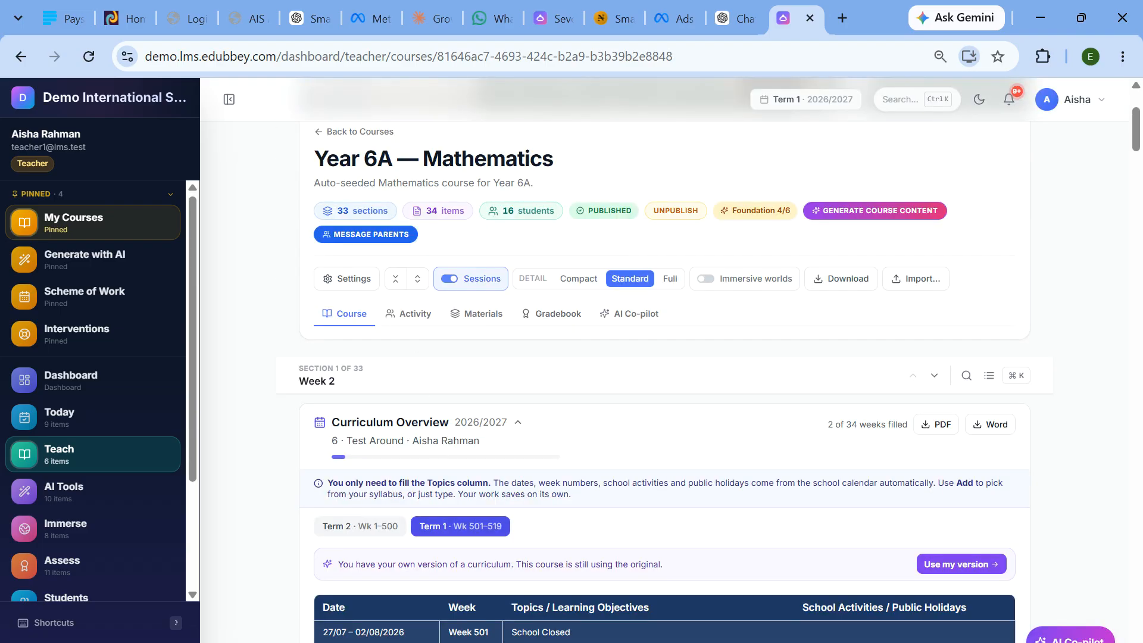
click(518, 422)
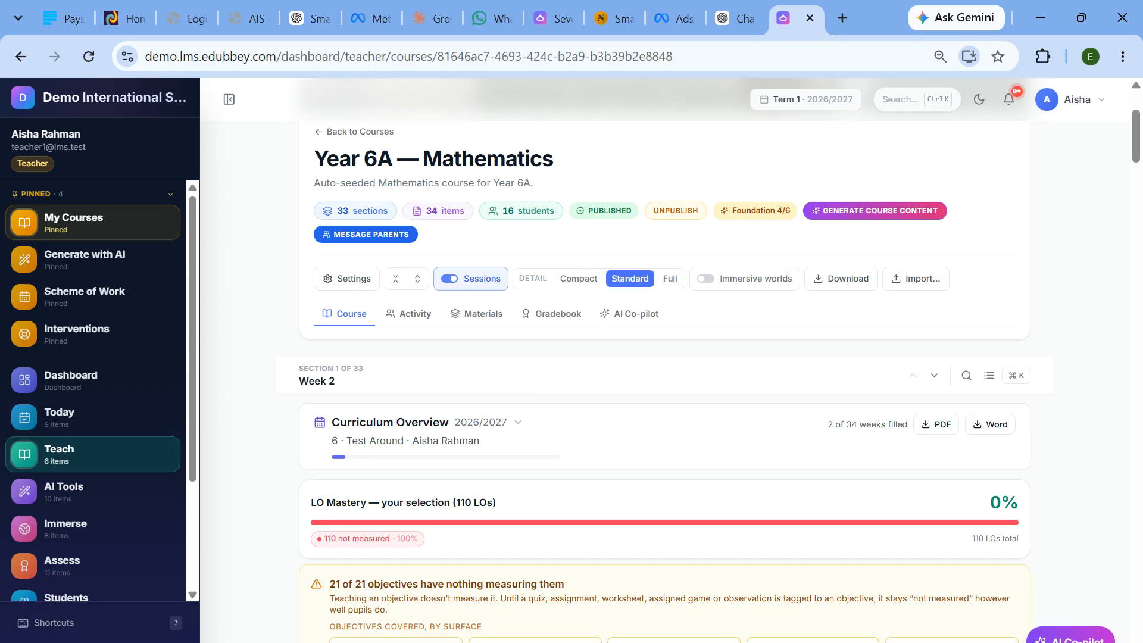
scroll(663, 370, down, 10)
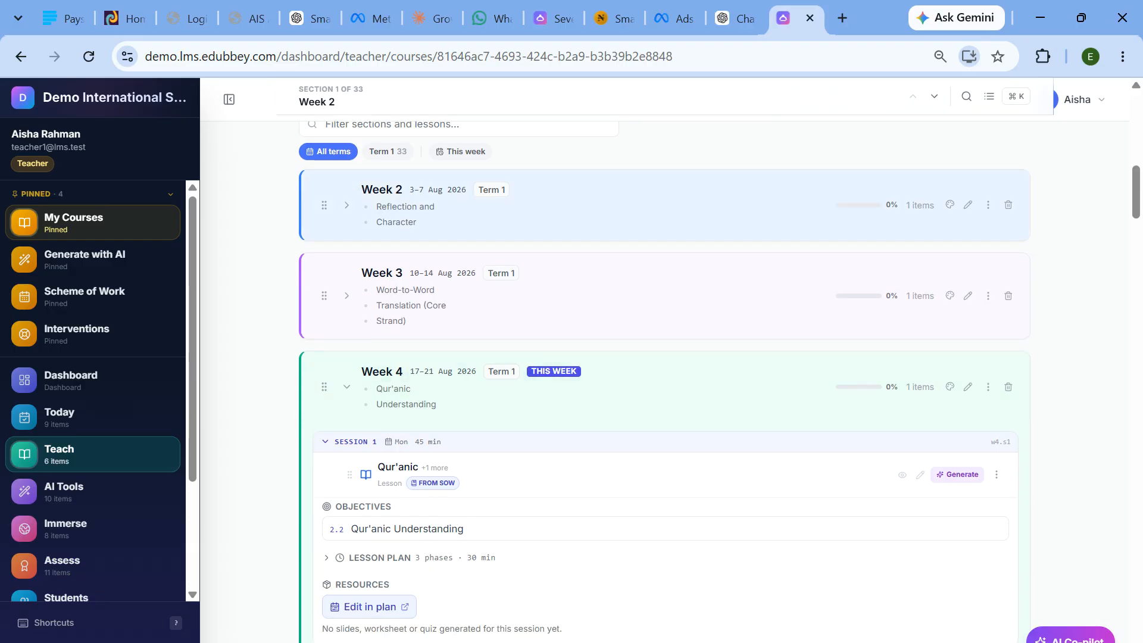
scroll(456, 260, up, 3)
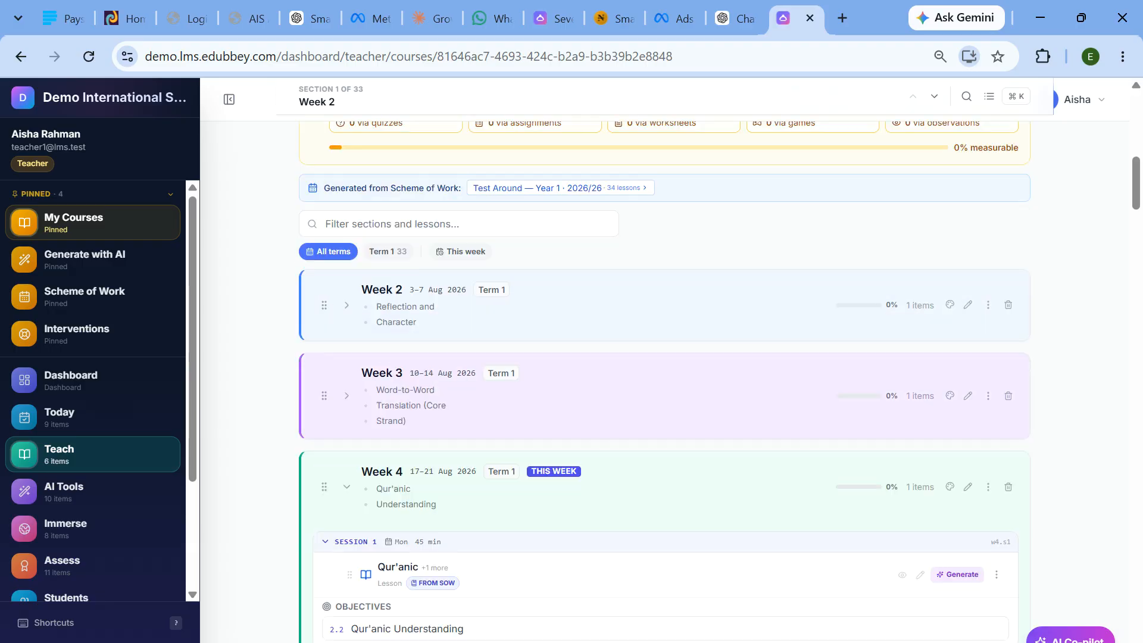
scroll(544, 288, down, 2)
click(543, 289)
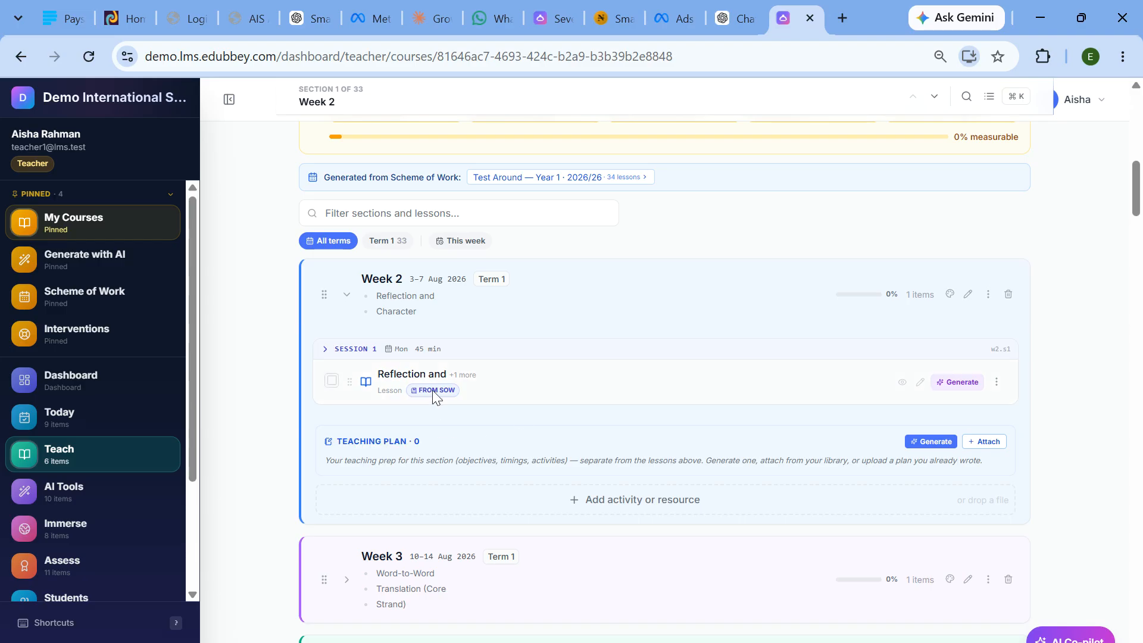
- Open the AI generator for Week 2's teaching plan and look over its source, output and lesson plan options
scroll(1009, 401, down, 2)
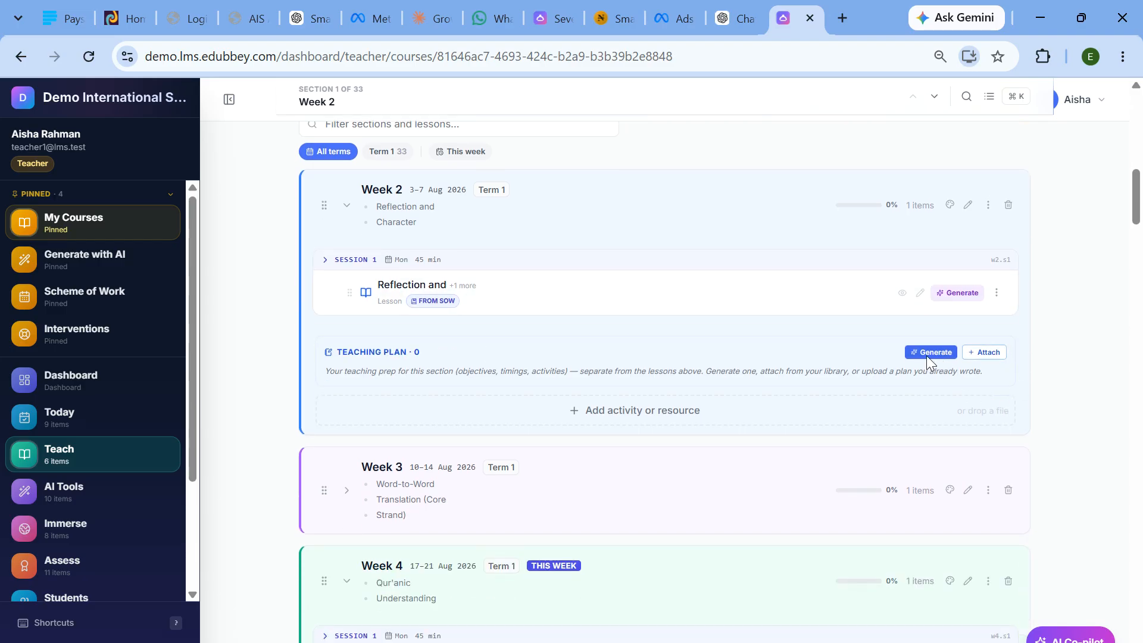
click(931, 353)
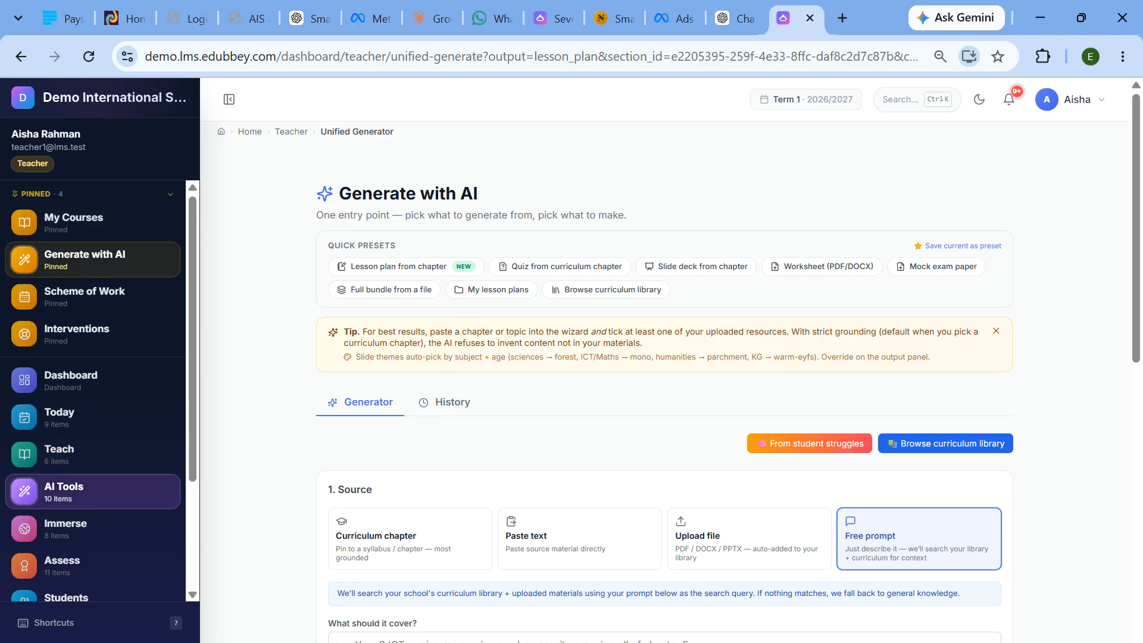
scroll(679, 366, down, 3)
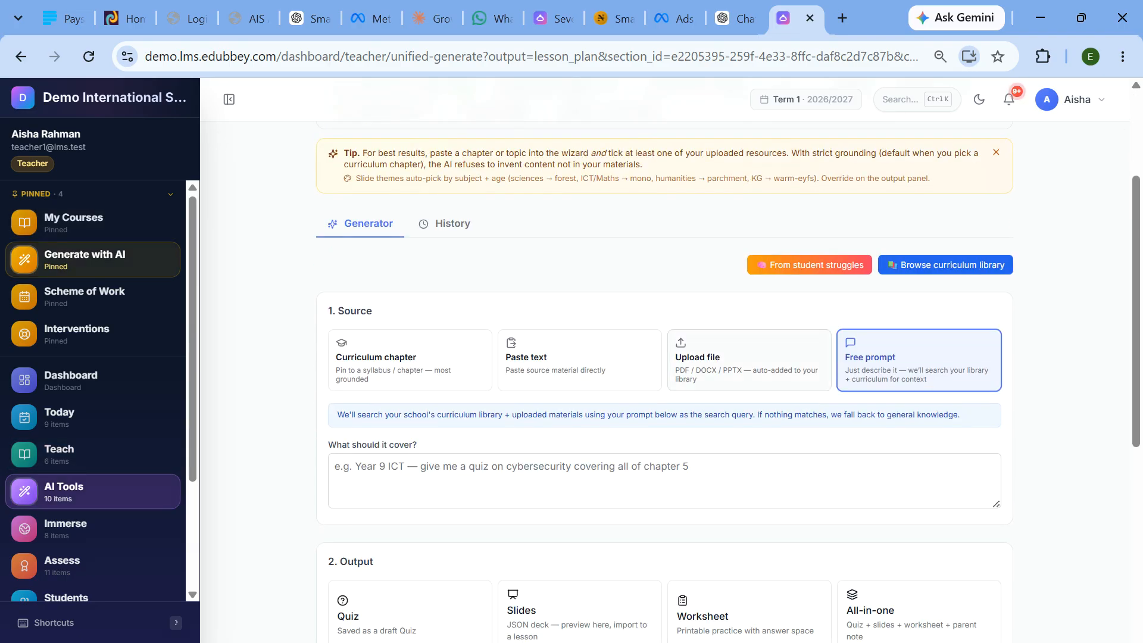
scroll(665, 381, down, 4)
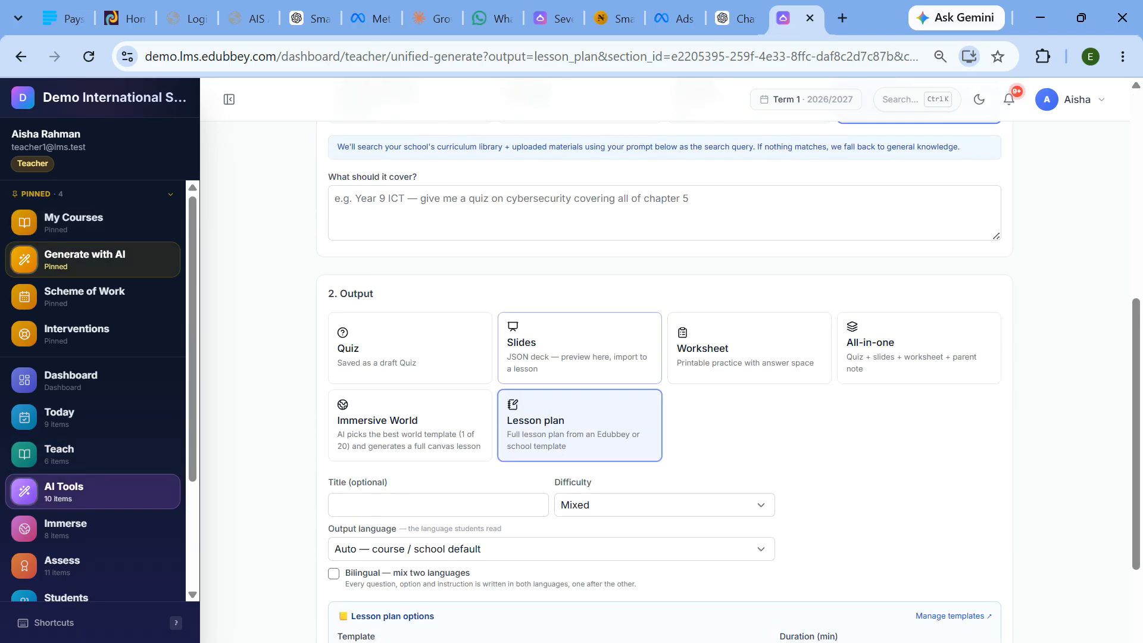
scroll(604, 354, down, 3)
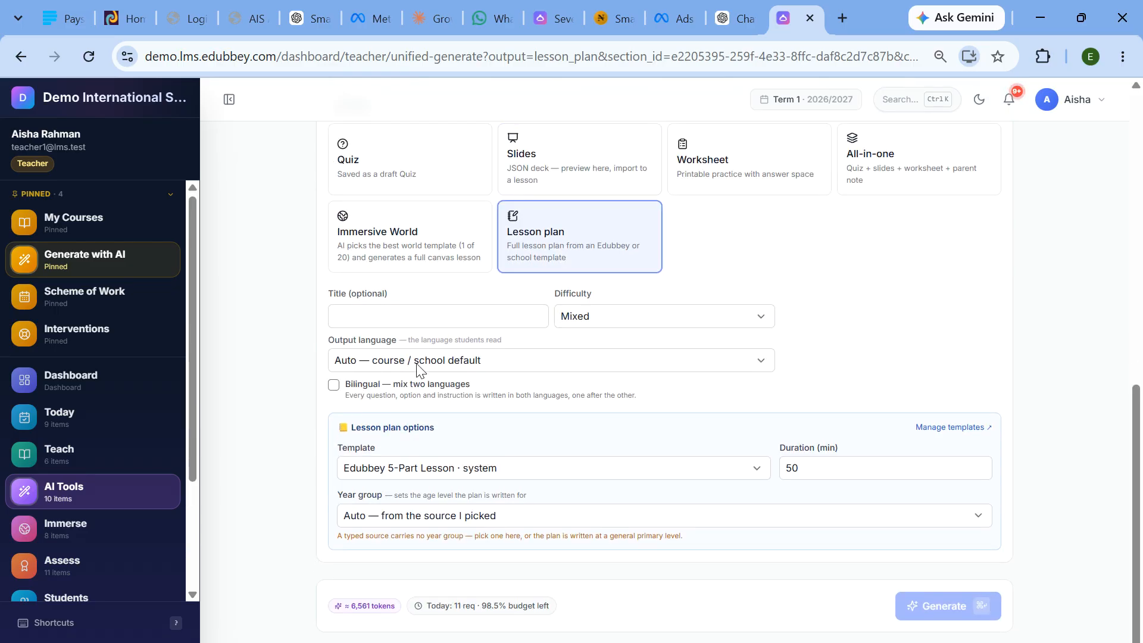
scroll(432, 281, up, 9)
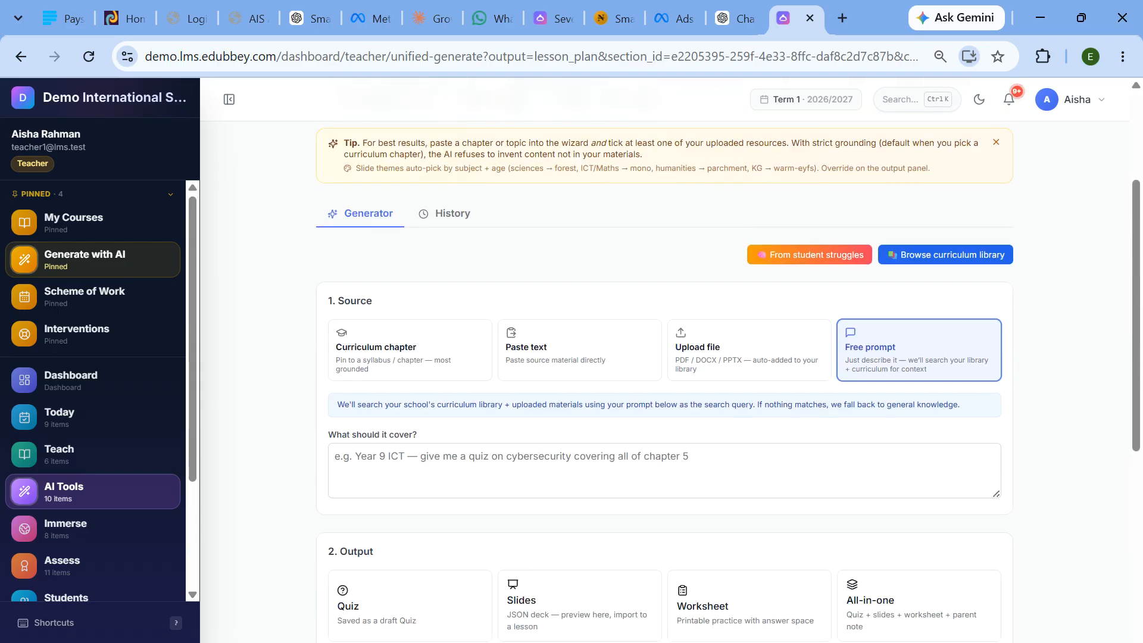
- Use a curriculum chapter as the source, with the Demo International School — Uploaded curriculum board and year group Year 1
click(411, 351)
scroll(417, 341, down, 3)
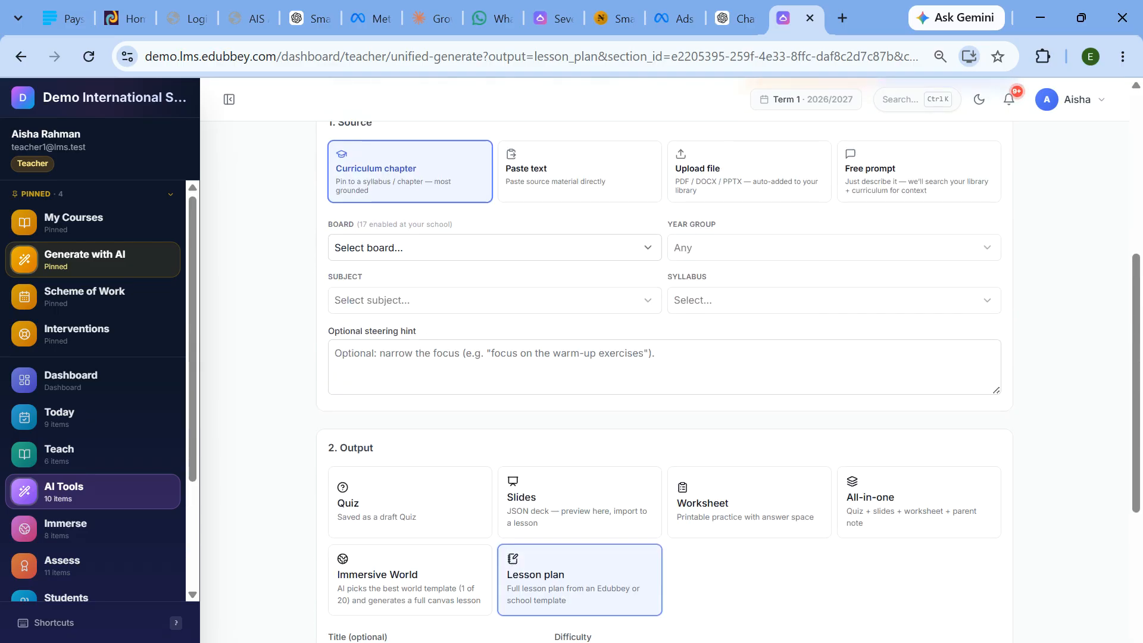
click(416, 247)
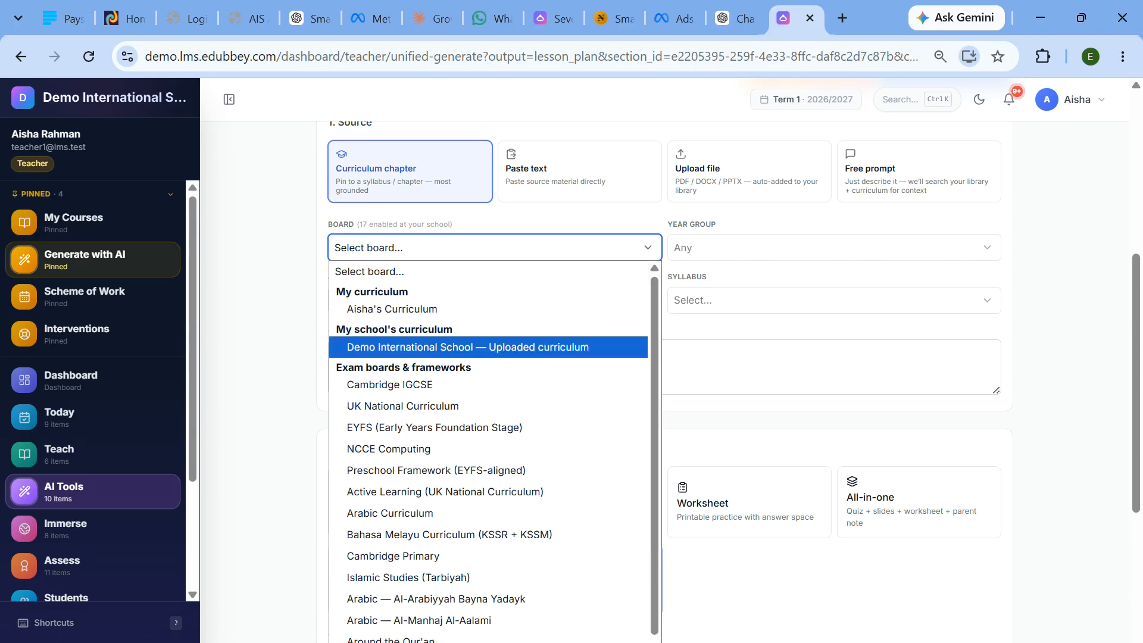
click(428, 348)
click(744, 249)
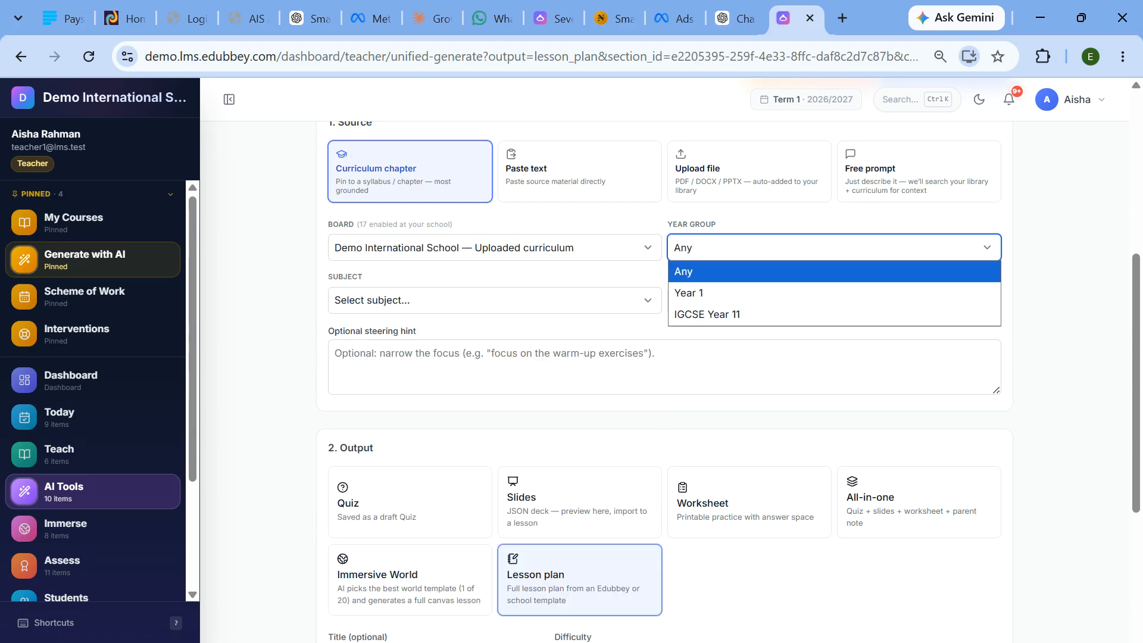
click(727, 291)
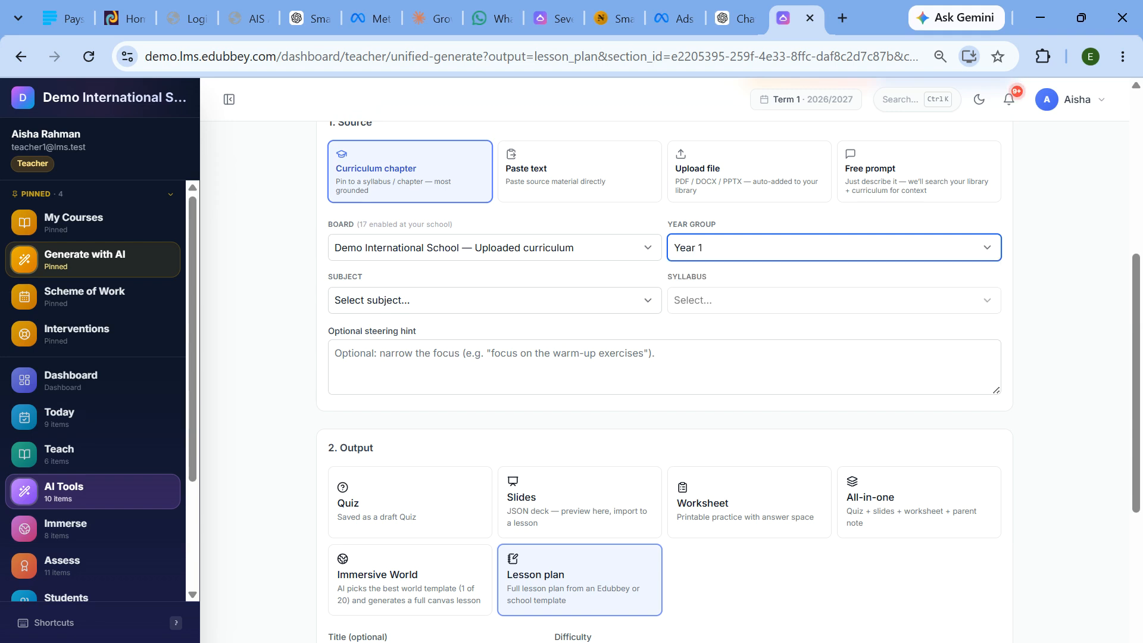
- Set the subject to Test Around and include sub-section 2.1, Word-to-Word Translation (Core Strand), from Core Learning Strands
click(495, 300)
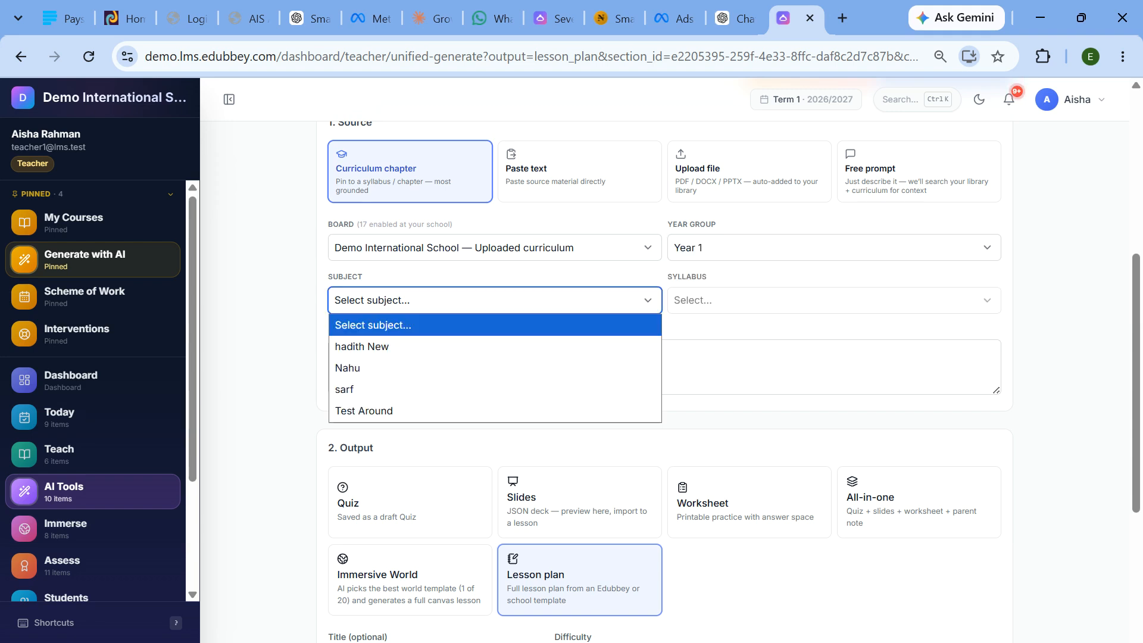
click(403, 410)
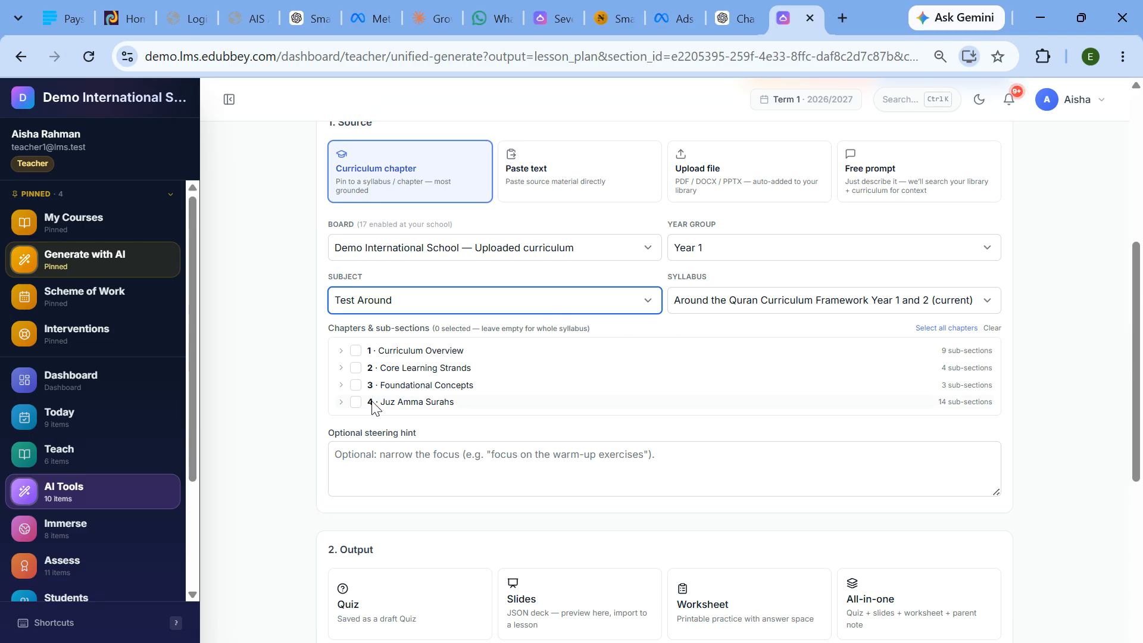
click(341, 368)
click(363, 383)
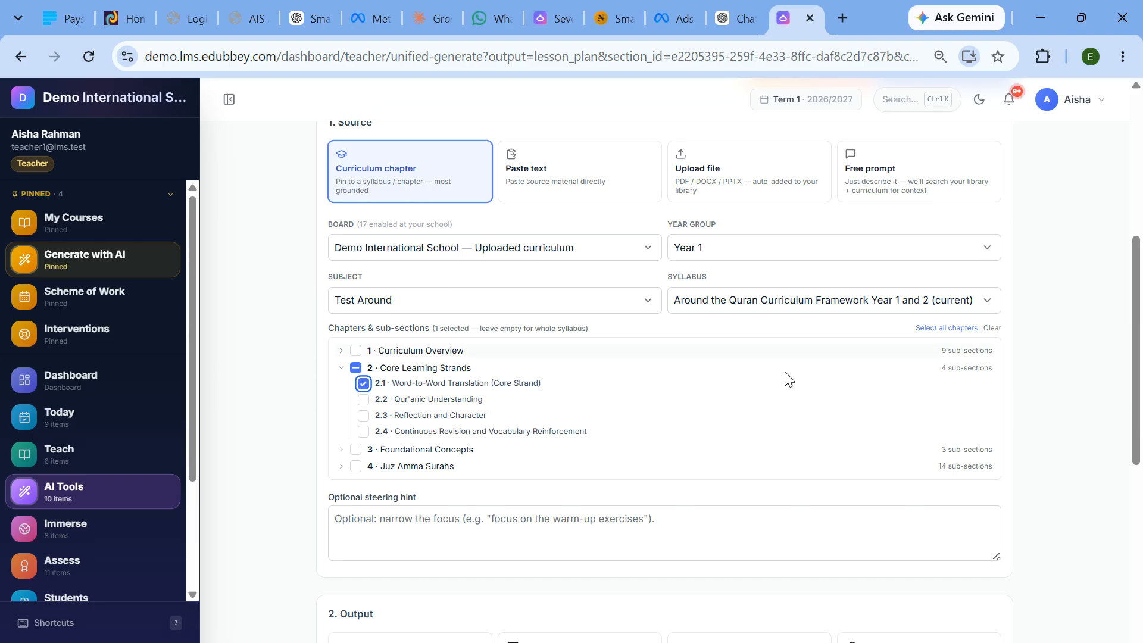
- Title the output "Lesson plan 1", with English as output language and the Edubbey 5-Part Lesson system template
scroll(272, 463, down, 7)
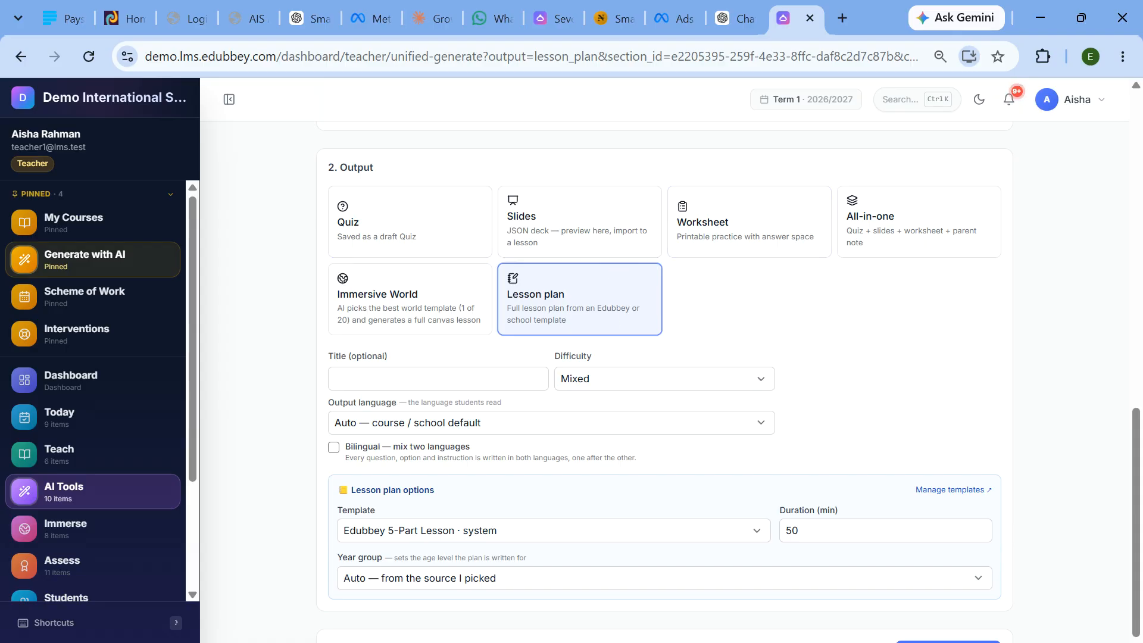
scroll(535, 333, down, 1)
click(438, 330)
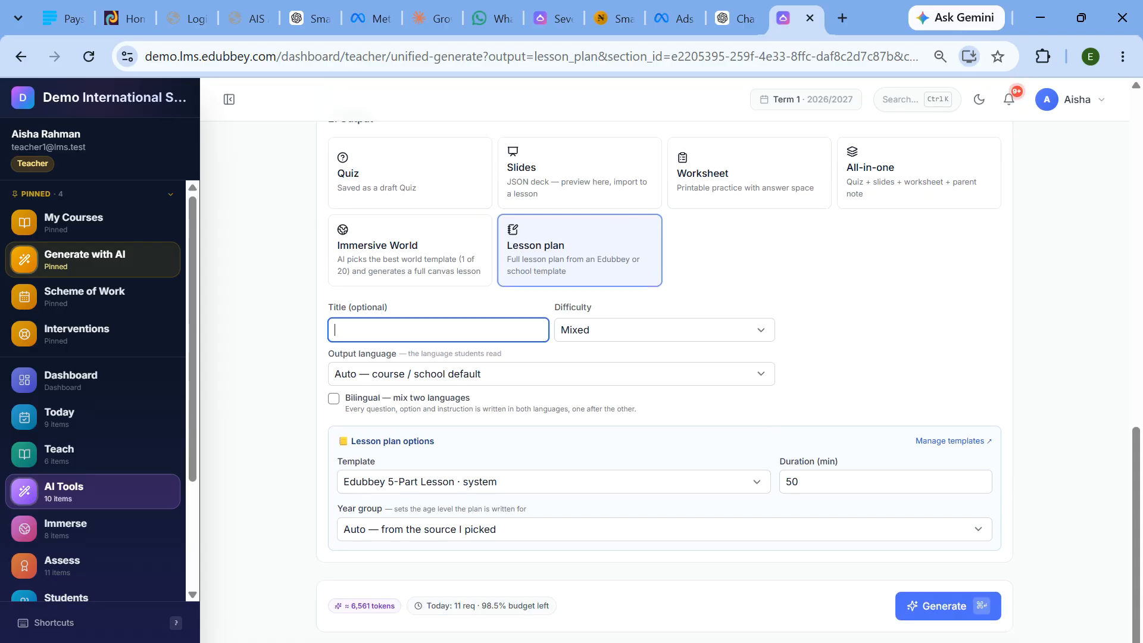
text(Lesson plan 1)
click(417, 381)
click(370, 29)
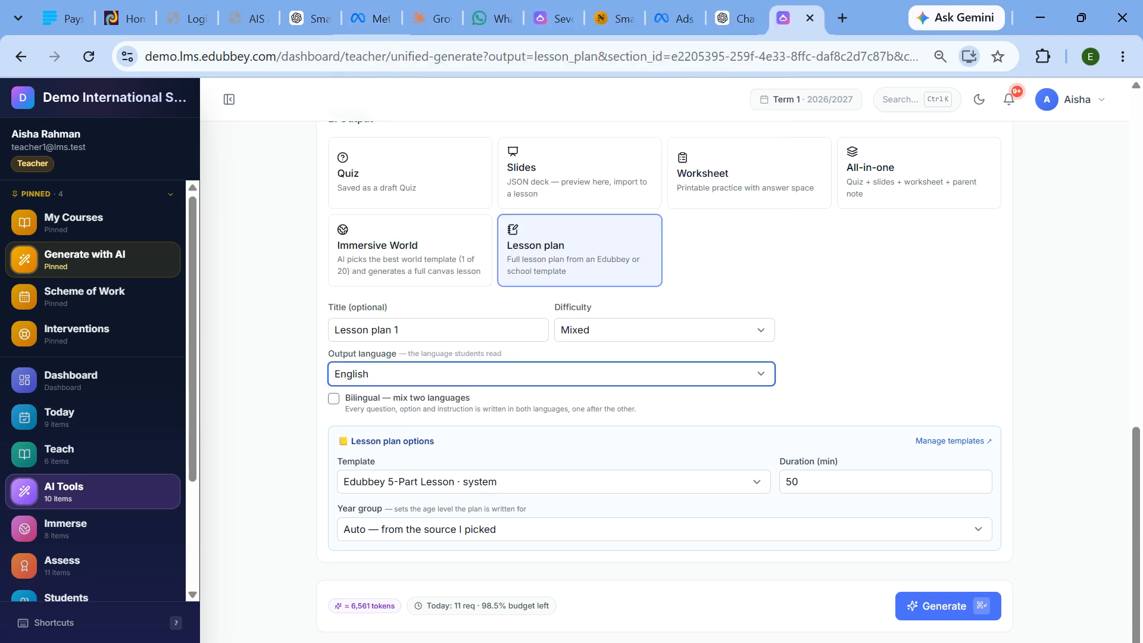
click(259, 464)
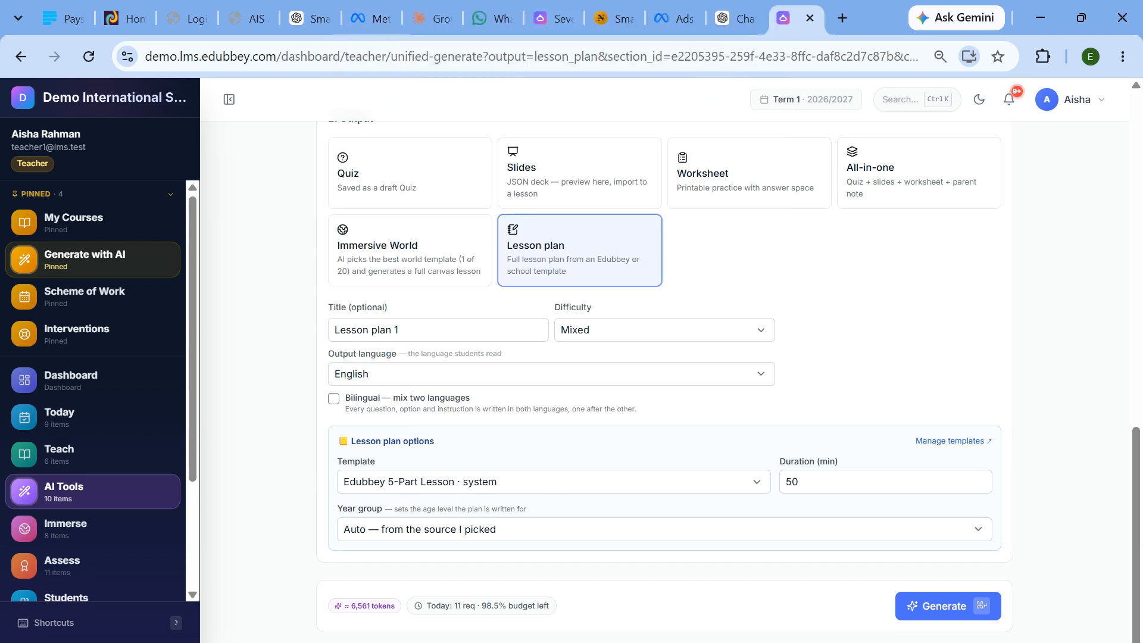
click(417, 481)
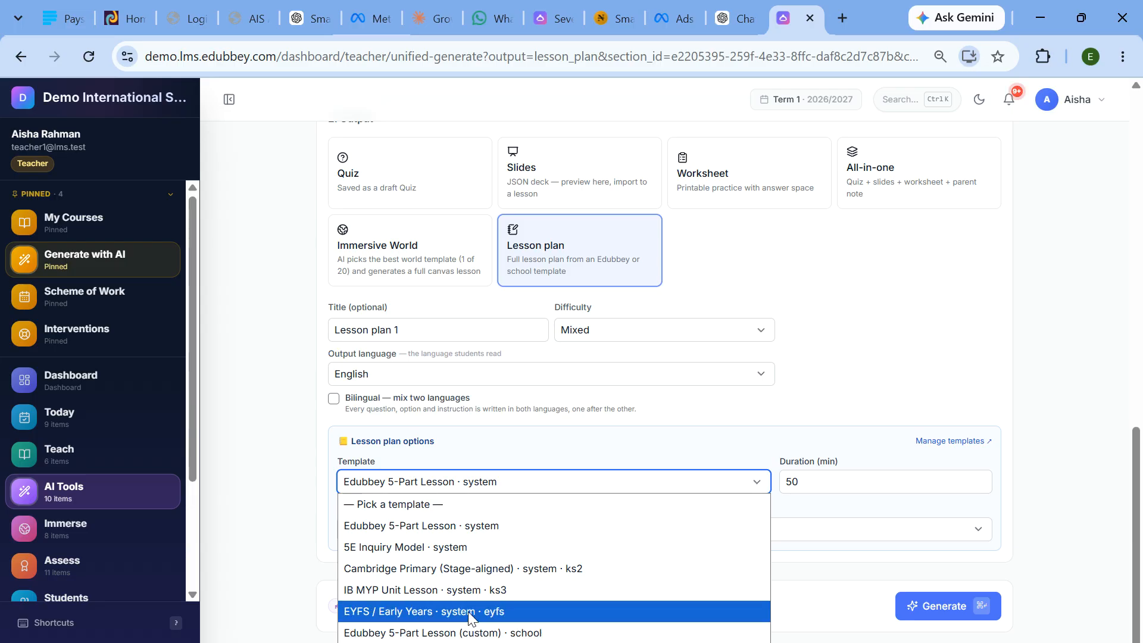
click(458, 526)
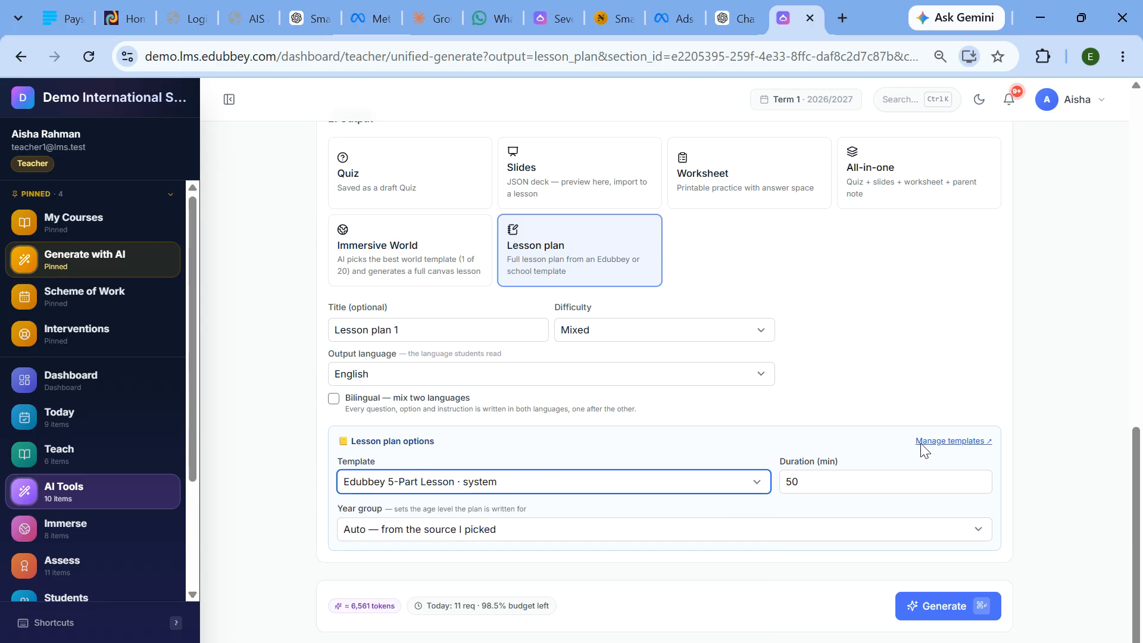
- Open the template management page in a new browser tab, browse the templates and preview the Edubbey 5-Part Lesson
right_click(950, 441)
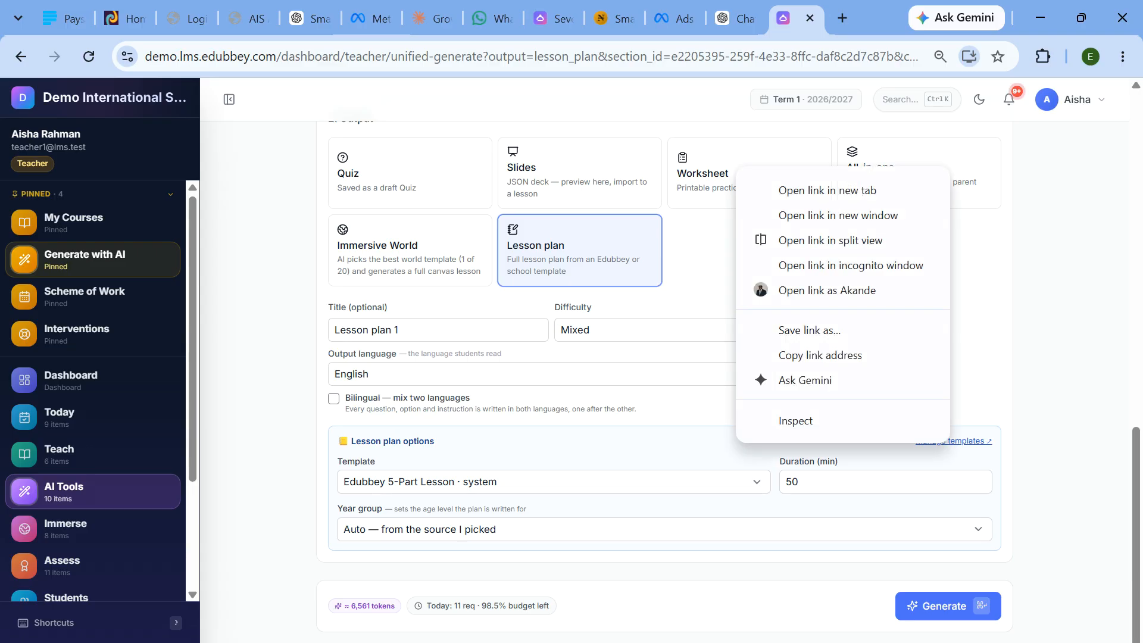
click(828, 190)
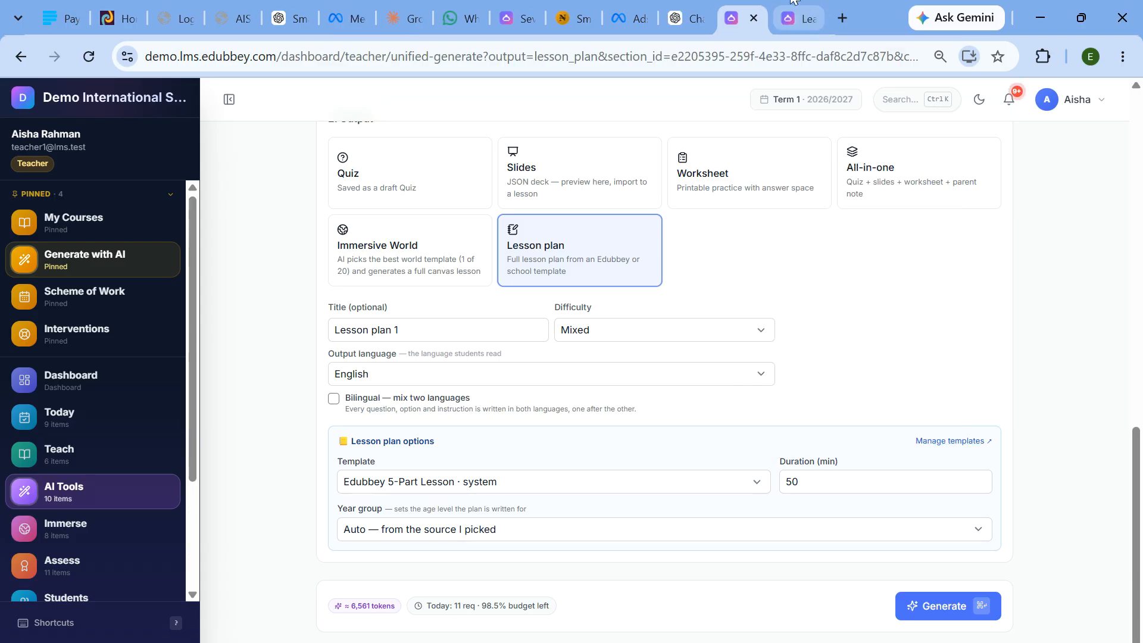
key(ctrl+Tab)
scroll(670, 316, down, 6)
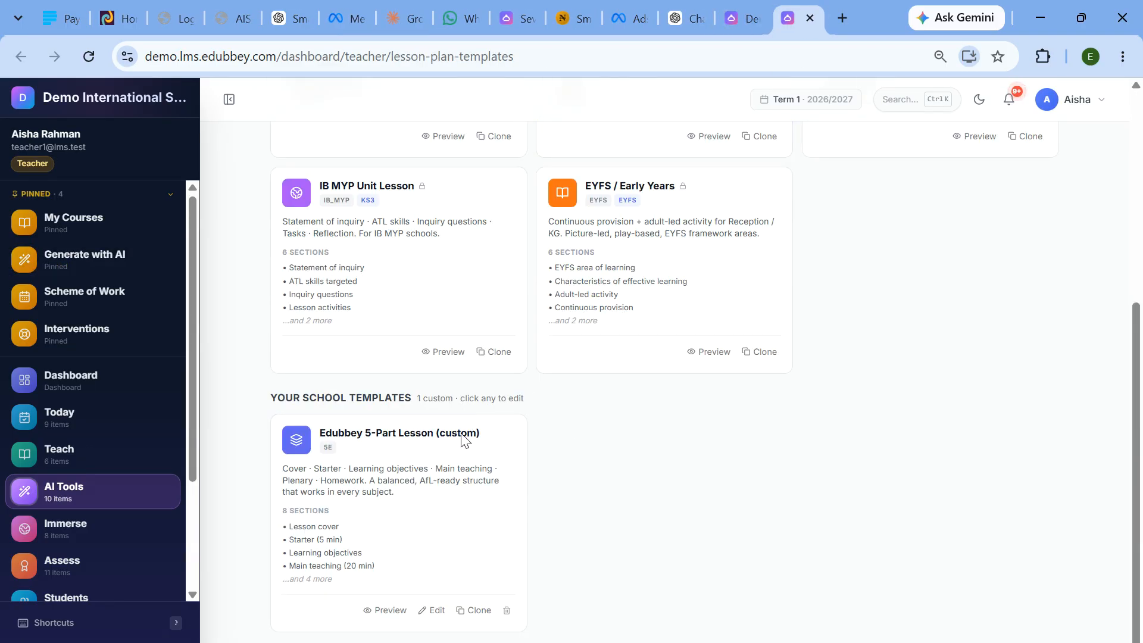
scroll(575, 357, up, 6)
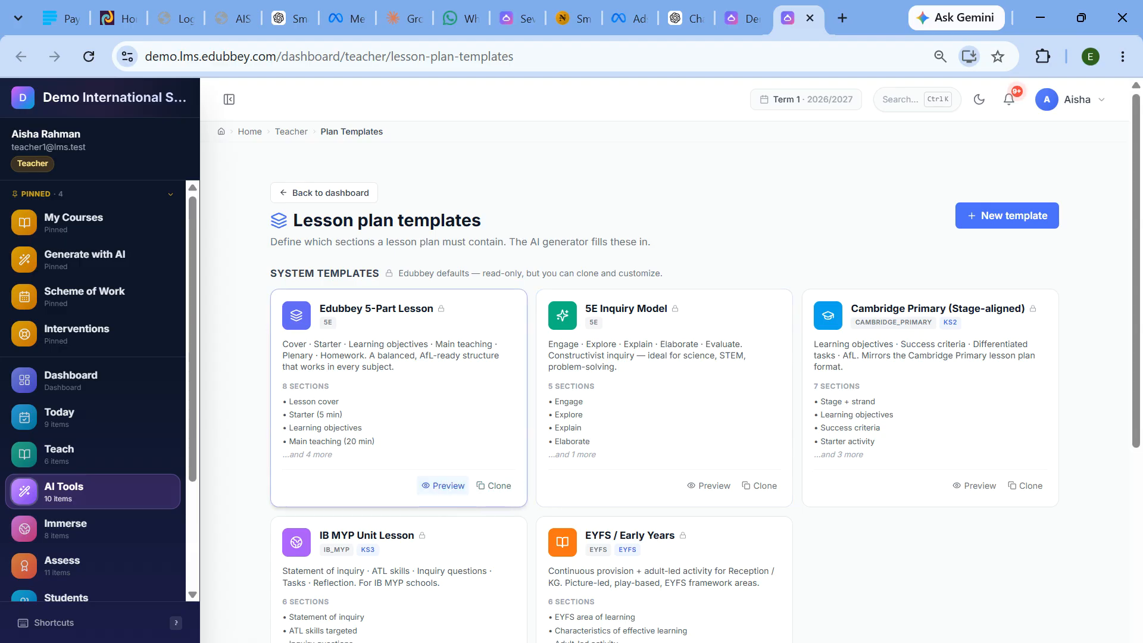
click(444, 485)
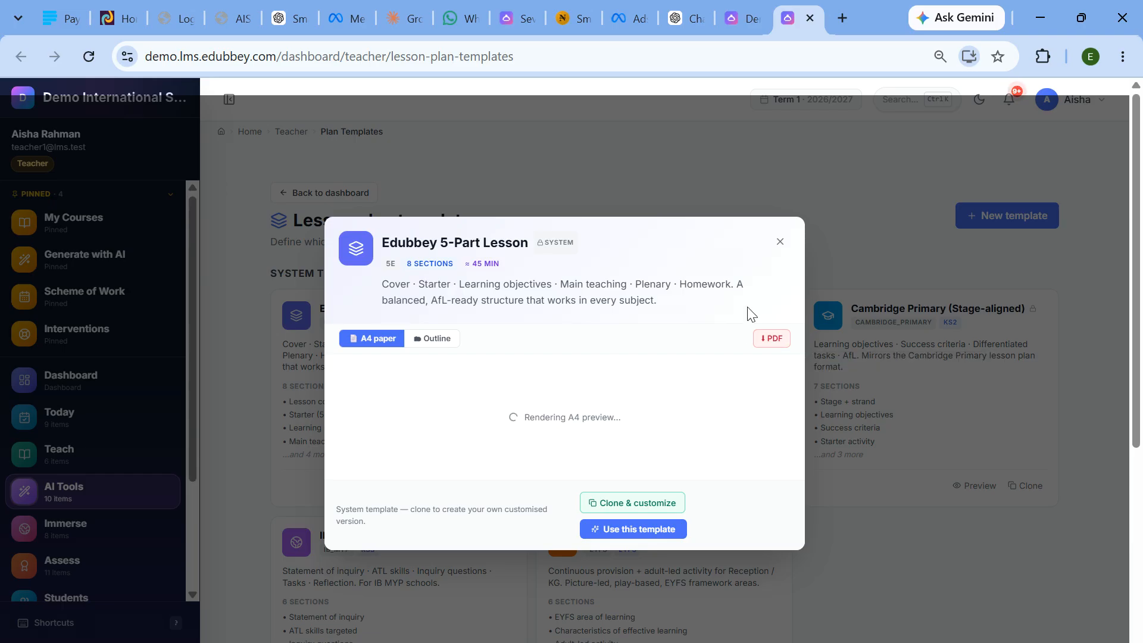
click(779, 241)
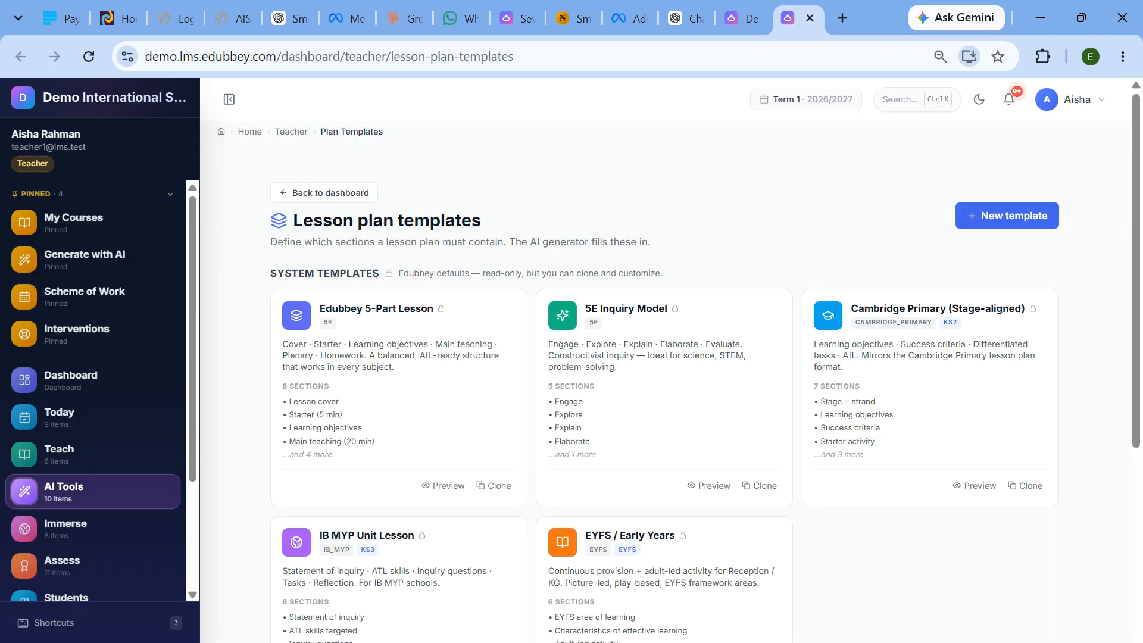
- Look over the blank form for a new lesson plan template, then close it and the templates page
click(1007, 216)
scroll(387, 408, down, 2)
scroll(600, 400, up, 2)
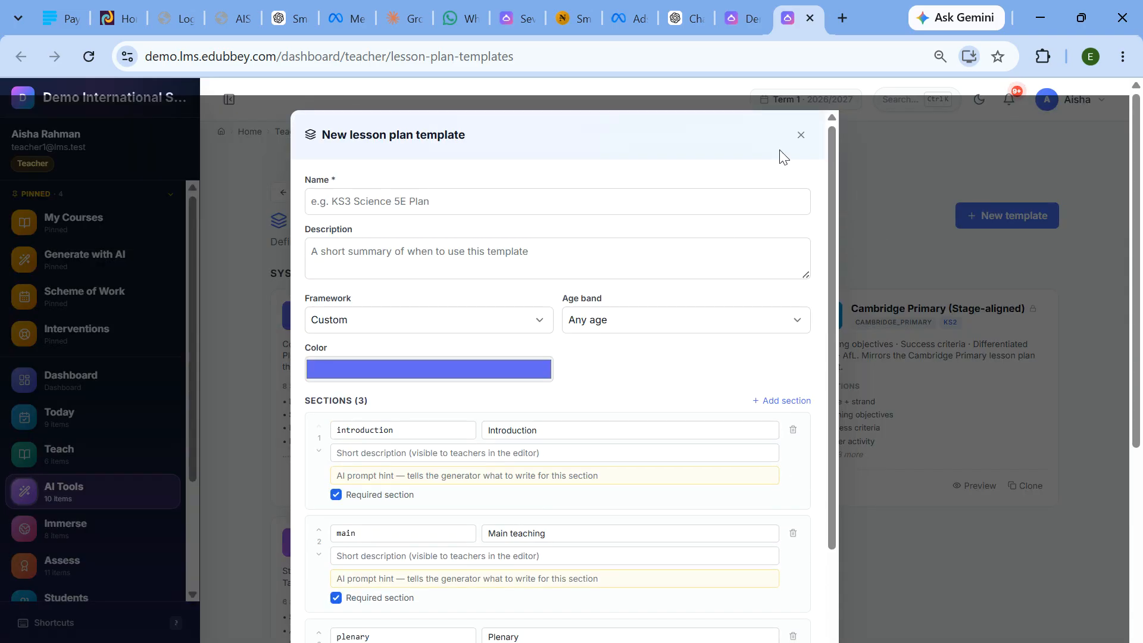
key(Escape)
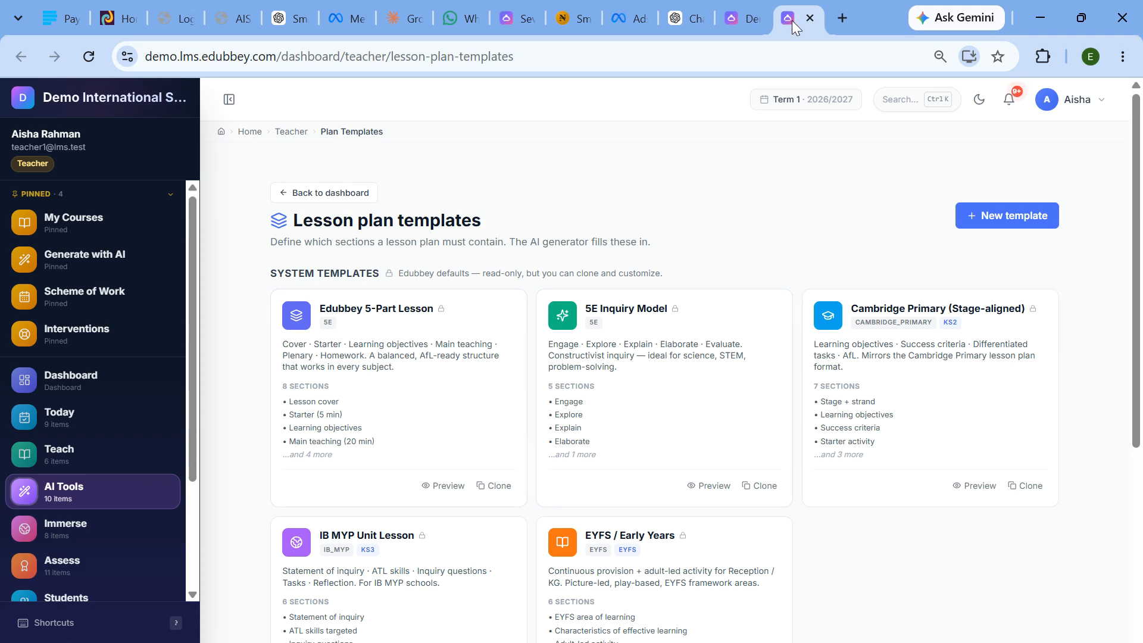
click(811, 18)
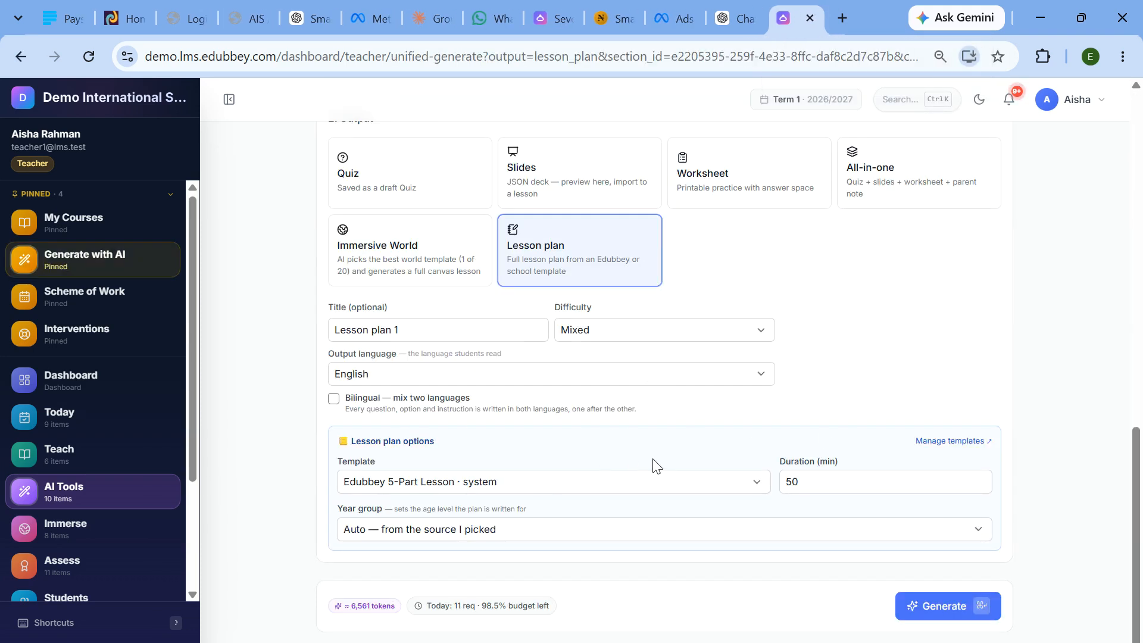
- Generate the lesson plan and look through its preview
click(946, 605)
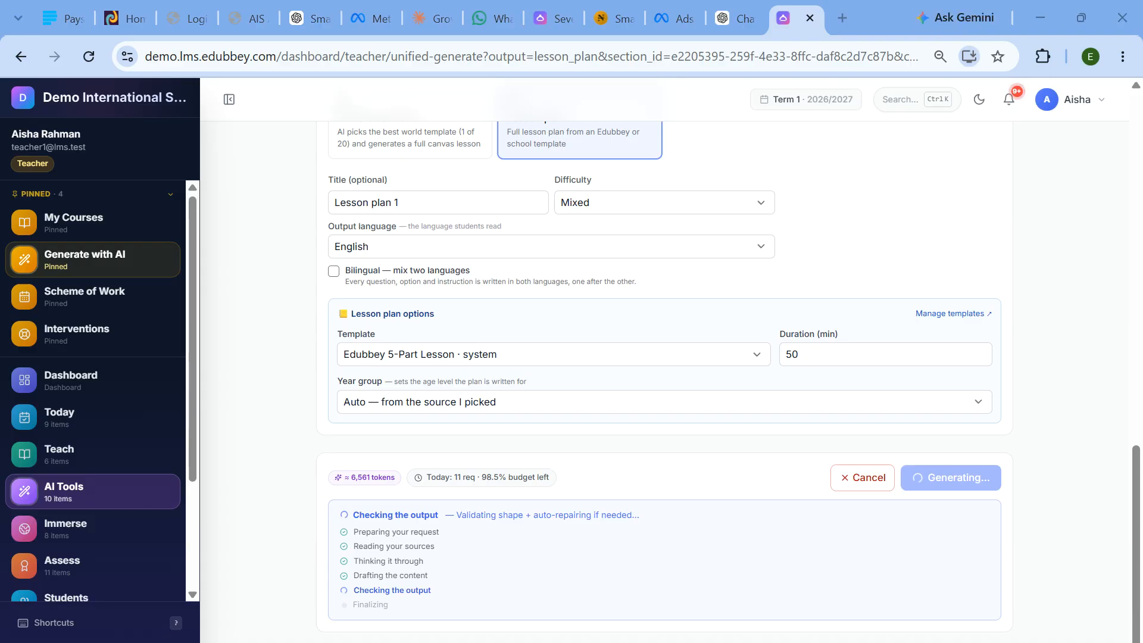
scroll(564, 383, down, 20)
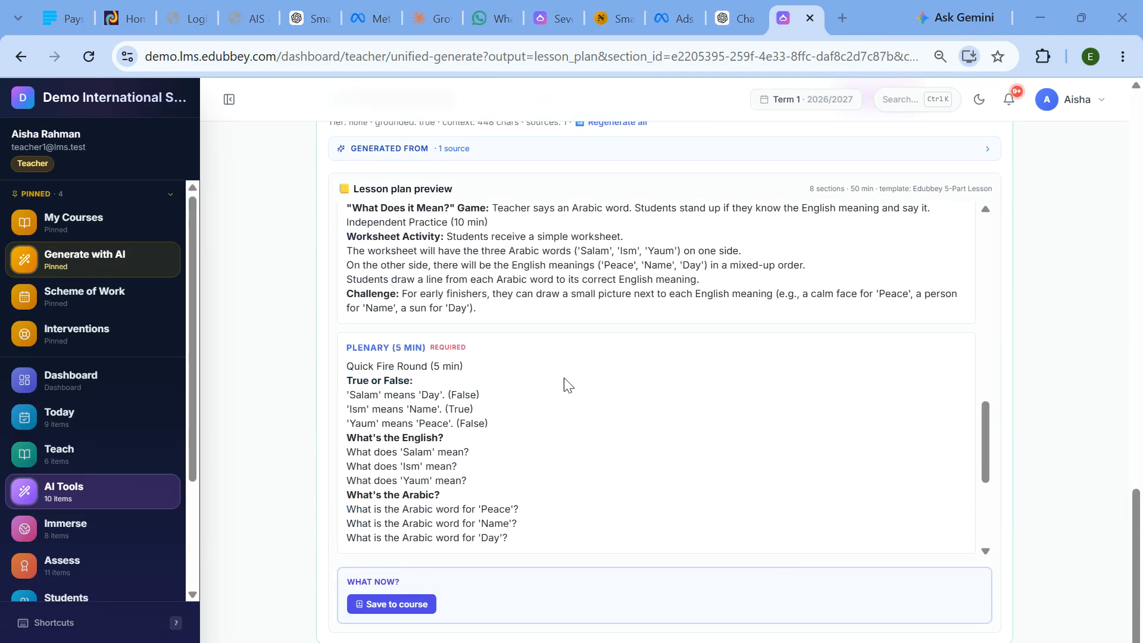
scroll(564, 383, up, 20)
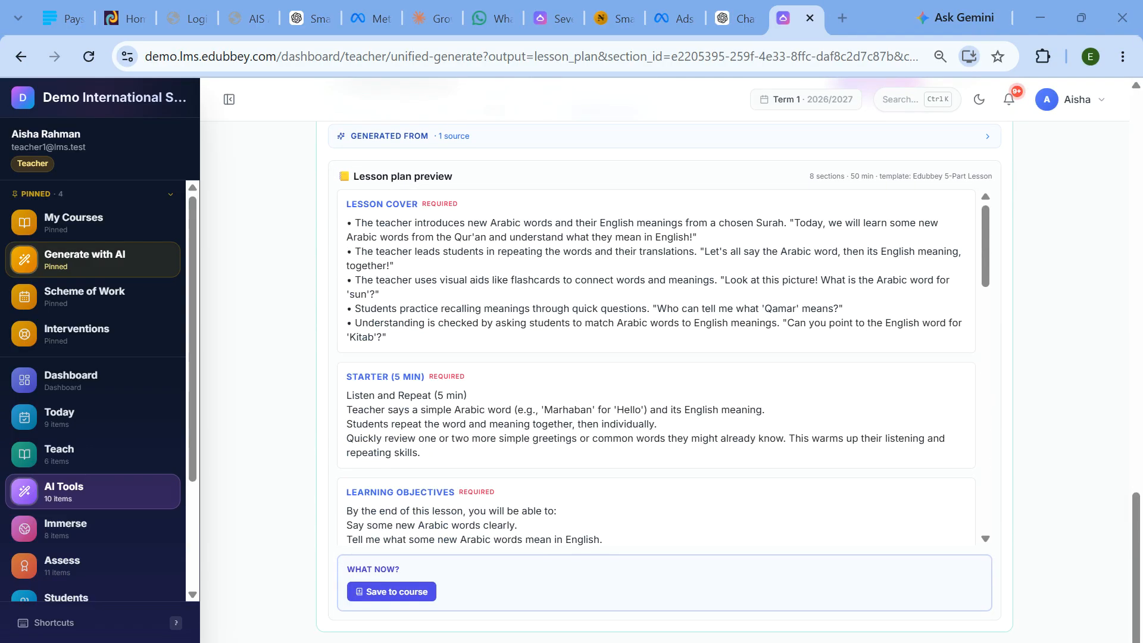
scroll(664, 381, down, 8)
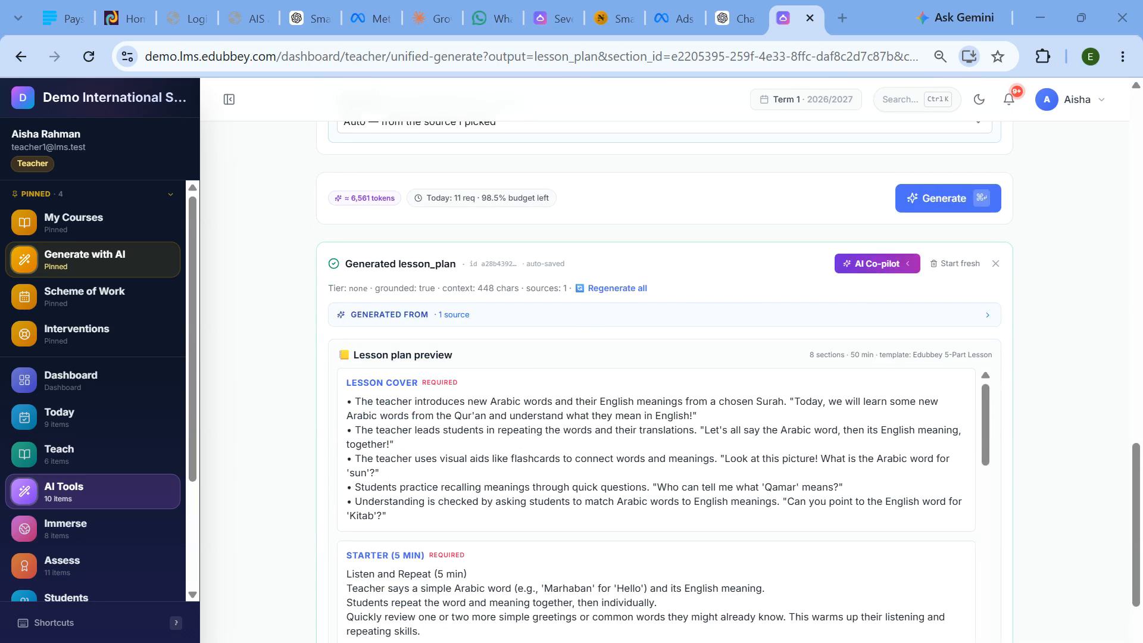
- View the AI Co-pilot's quick edit options, close it and read the lesson plan preview down to the differentiation notes
click(880, 264)
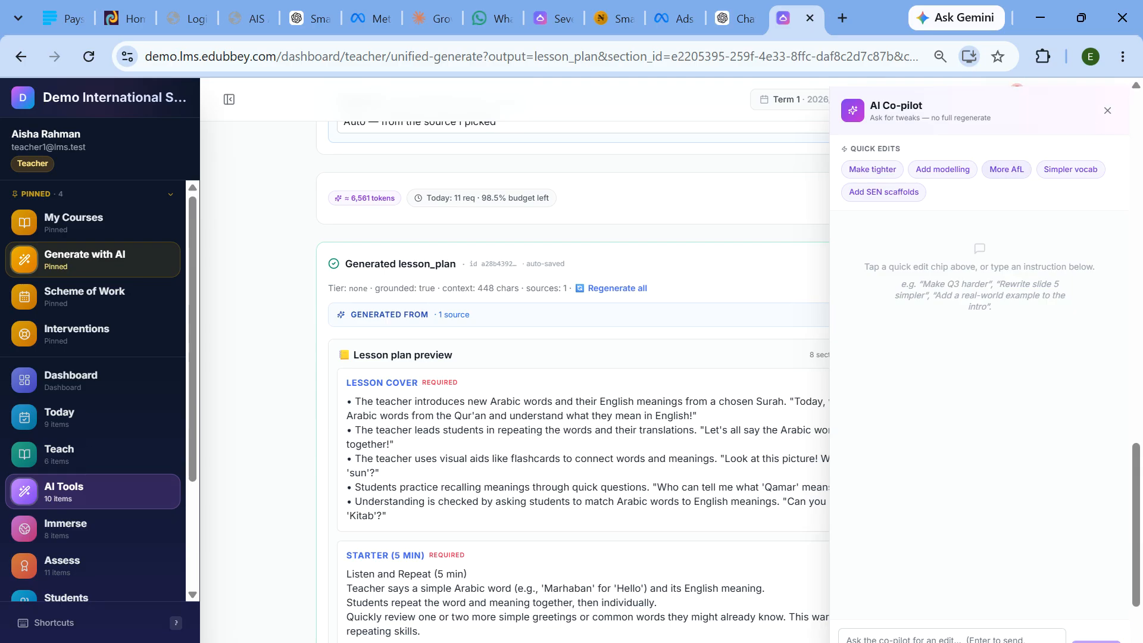
click(1107, 110)
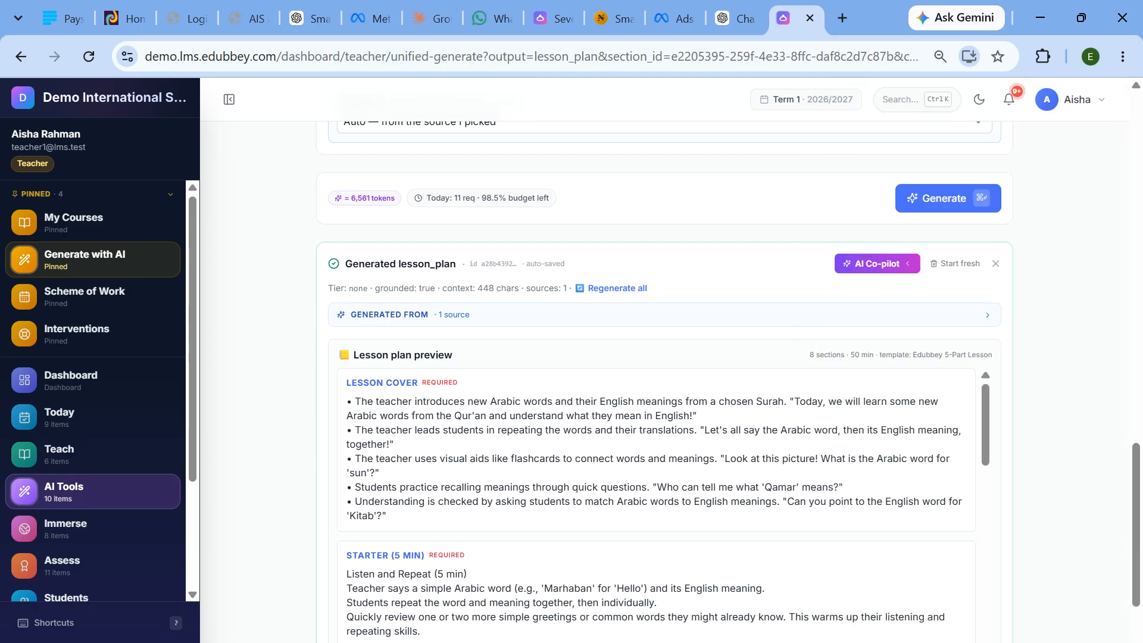
scroll(477, 443, down, 5)
scroll(476, 443, down, 5)
scroll(671, 400, down, 3)
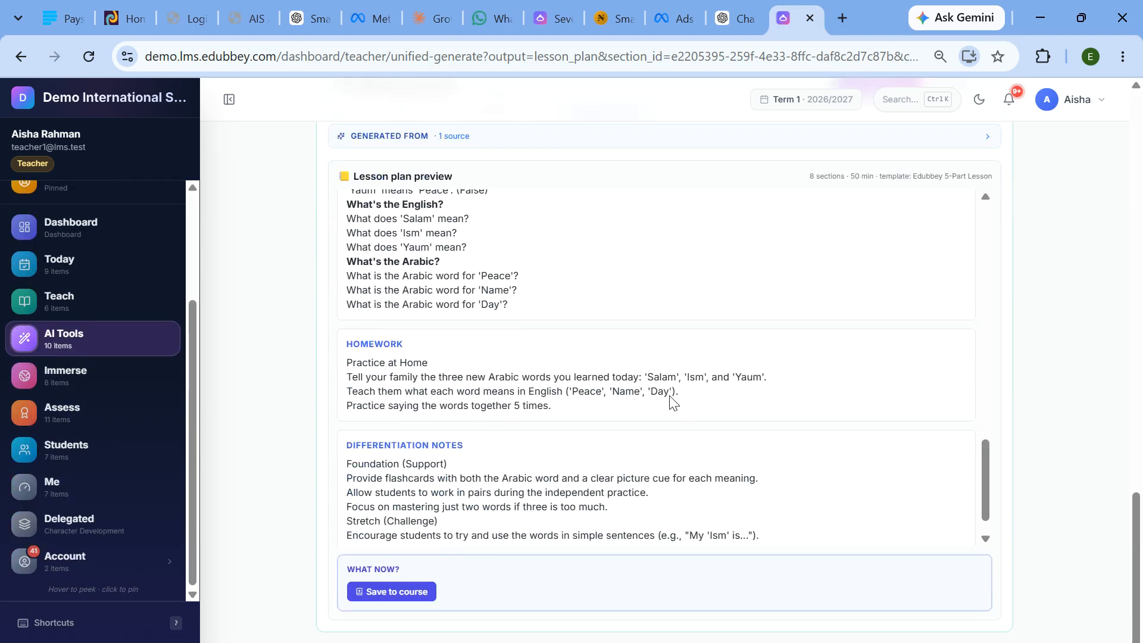
- Save the generated lesson plan to the Year 6A — Mathematics course in the Week 2 section
click(391, 592)
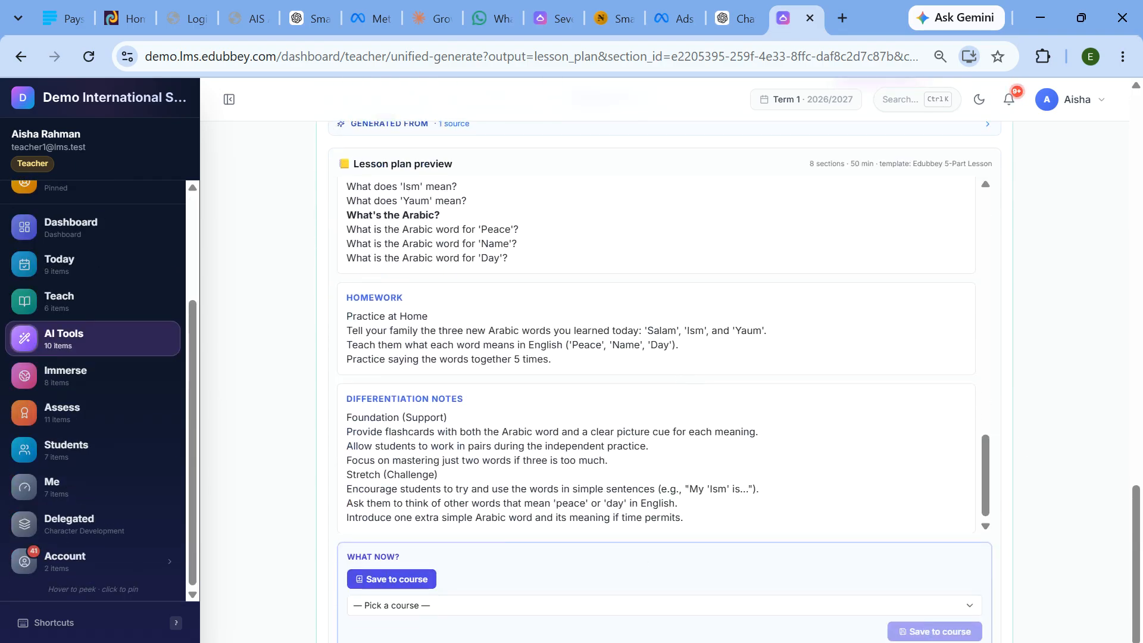
click(432, 571)
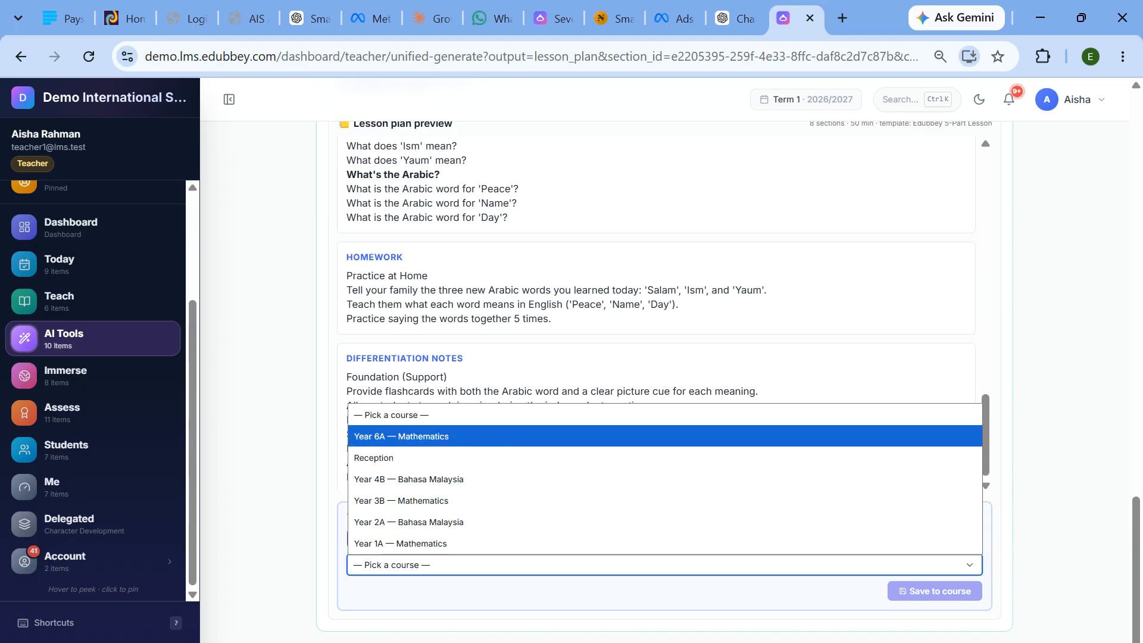
click(429, 436)
click(452, 549)
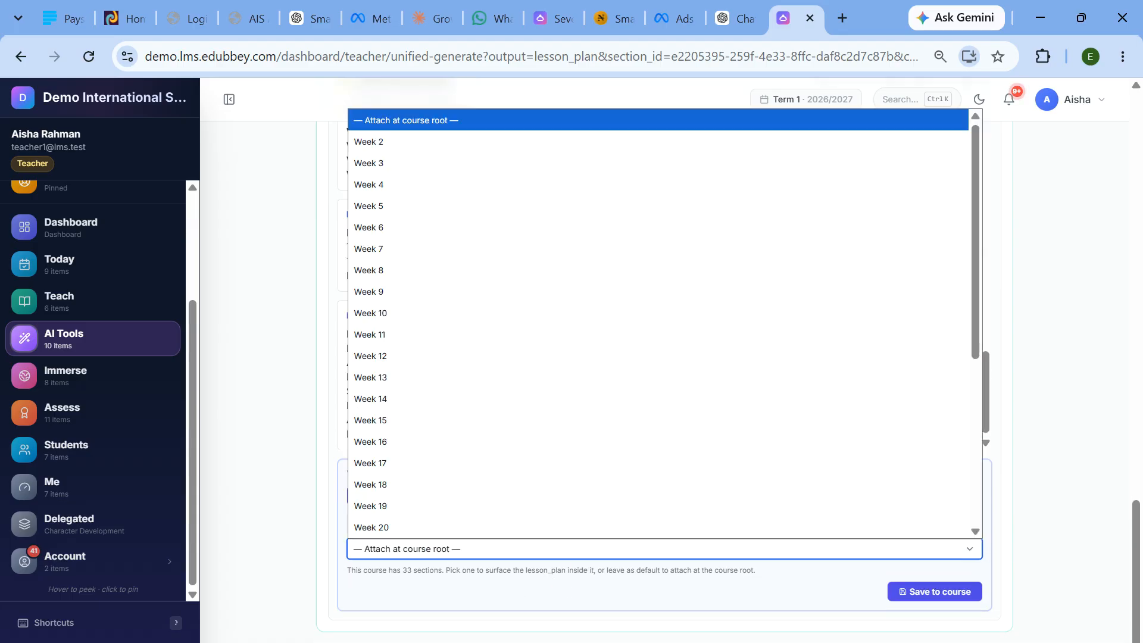
scroll(439, 417, down, 5)
scroll(394, 228, up, 5)
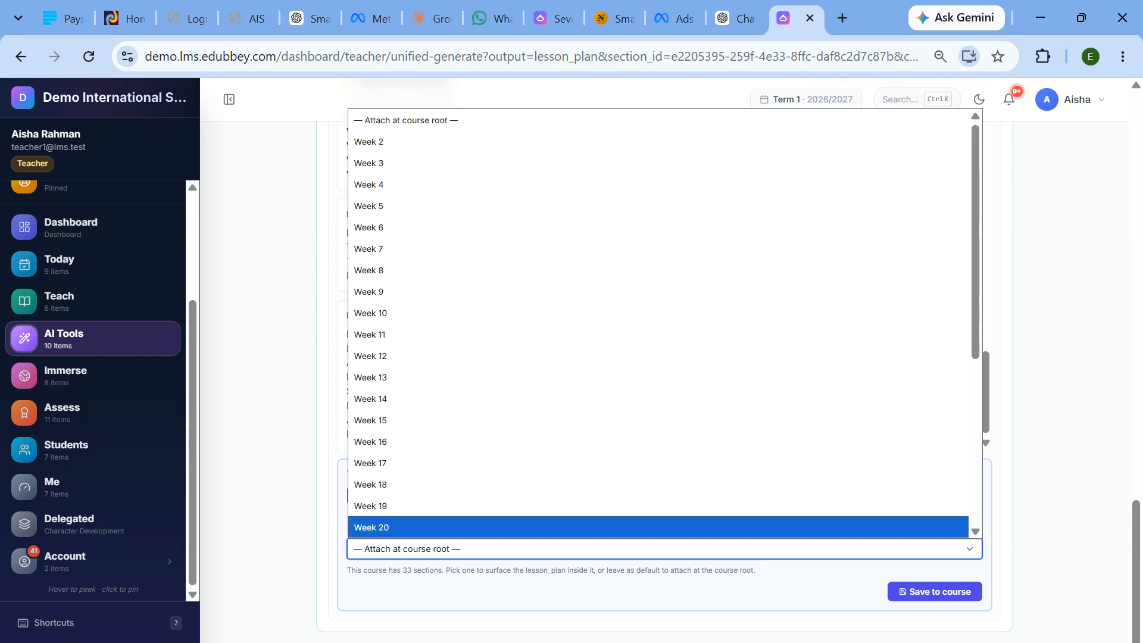
click(388, 146)
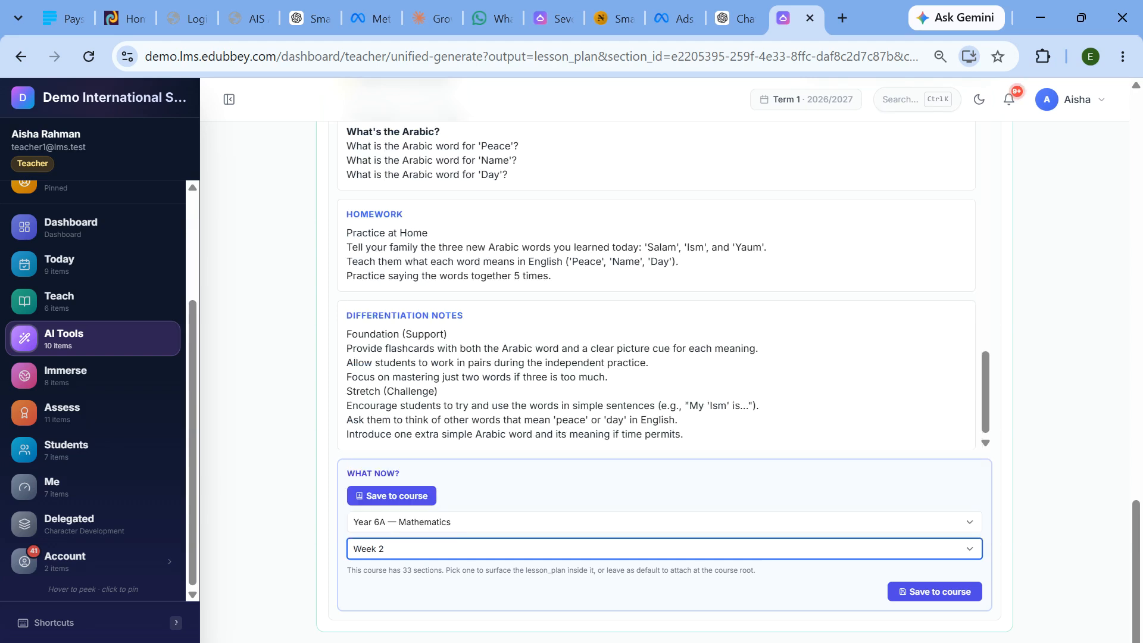
click(928, 594)
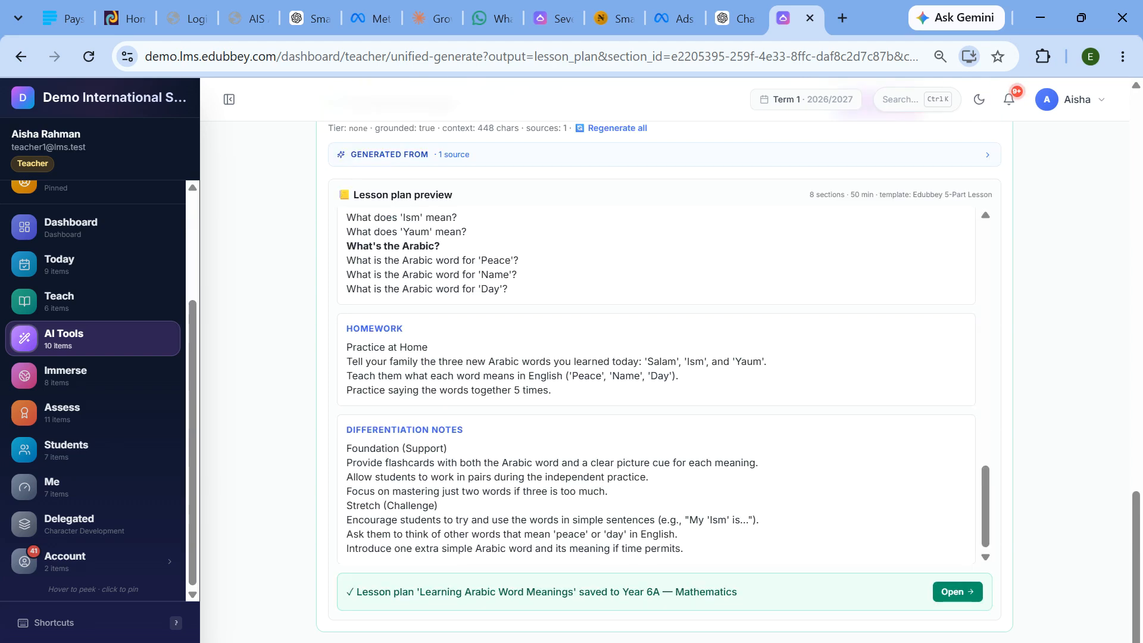
- Open the saved lesson plan and add the bullet "Adding something" at the end of the Starter section
click(957, 592)
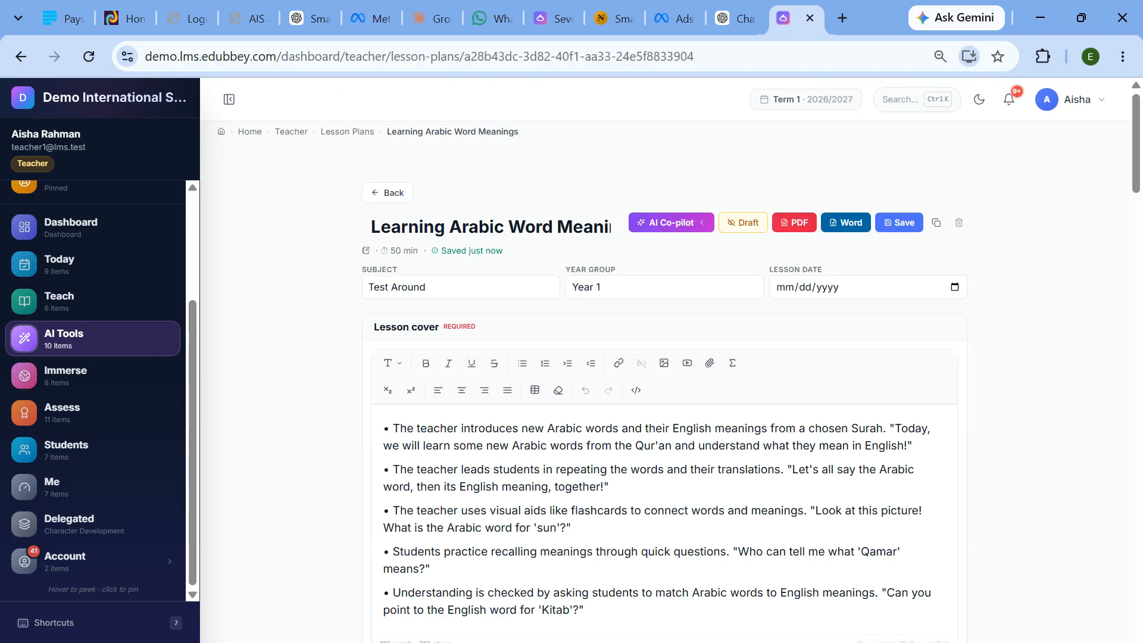
scroll(665, 417, down, 5)
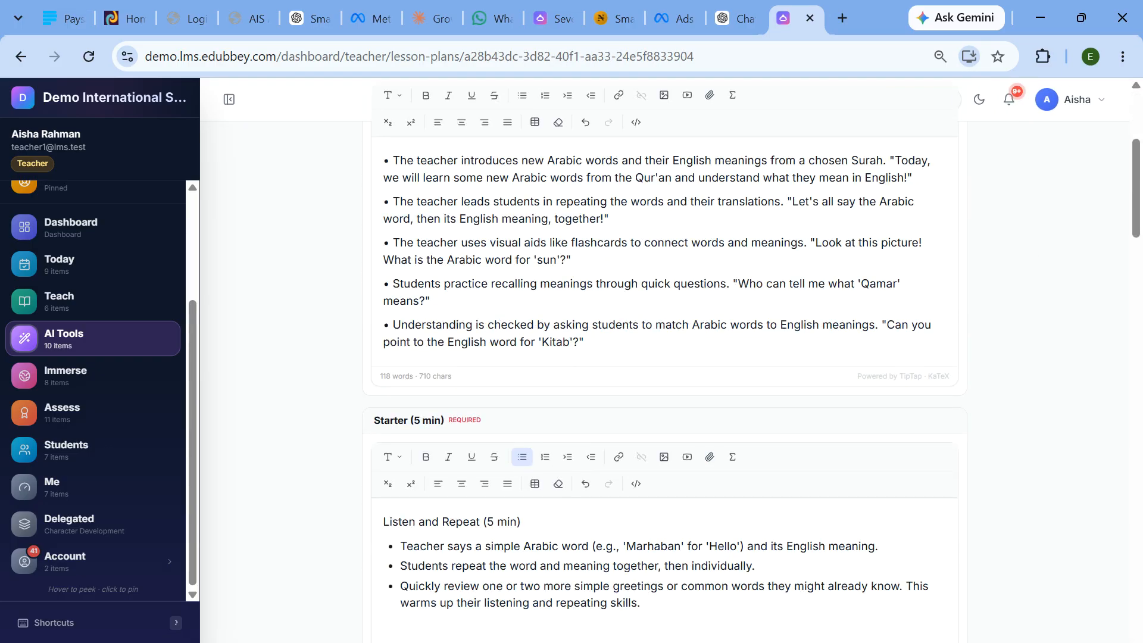
scroll(664, 357, down, 5)
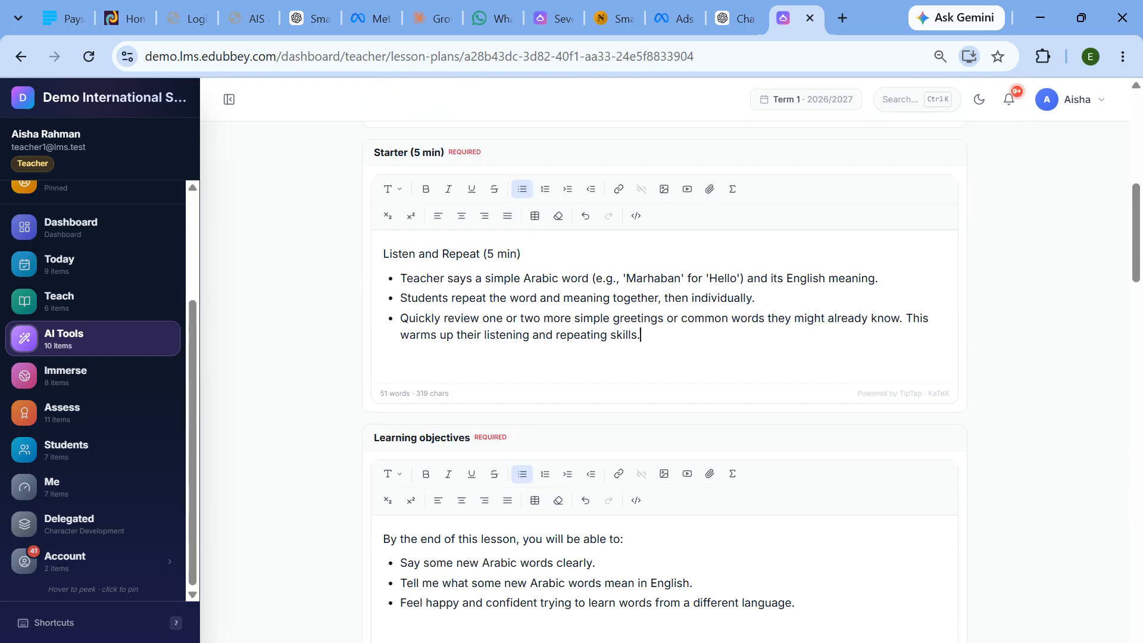
key(Return)
text(dghjfdbs)
key(BackSpace)
key(BackSpace)
key(BackSpace)
key(BackSpace)
key(BackSpace)
text(A)
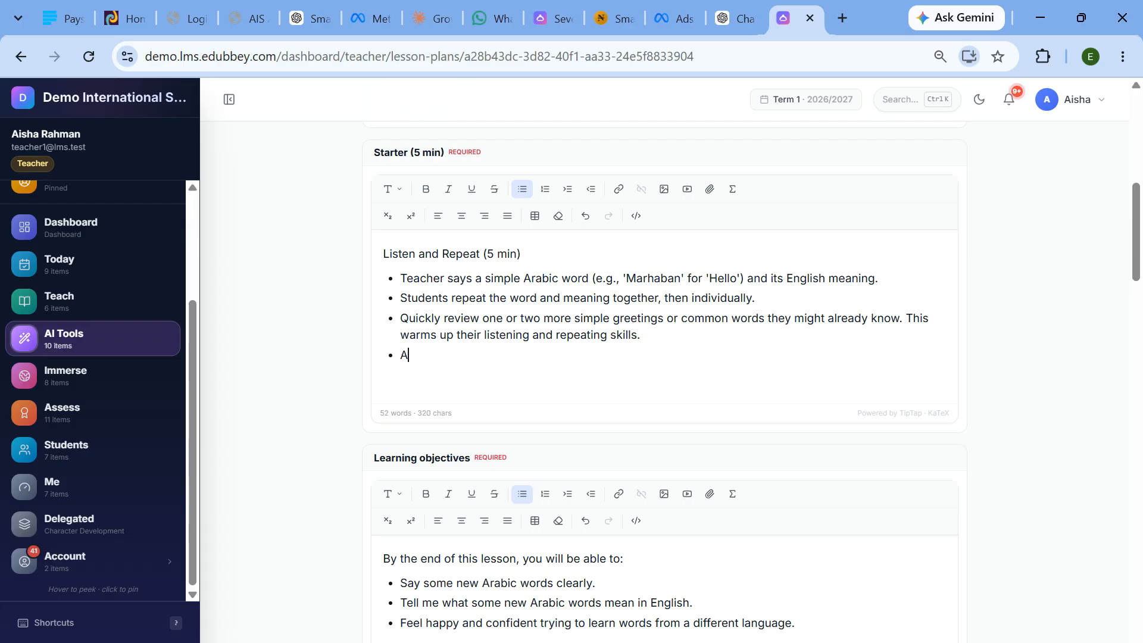
text(dding something)
- Export the lesson plan as a PDF, saving it as Learning-Arabic-Word-Meanings.pdf in the Downloads folder
scroll(664, 381, down, 20)
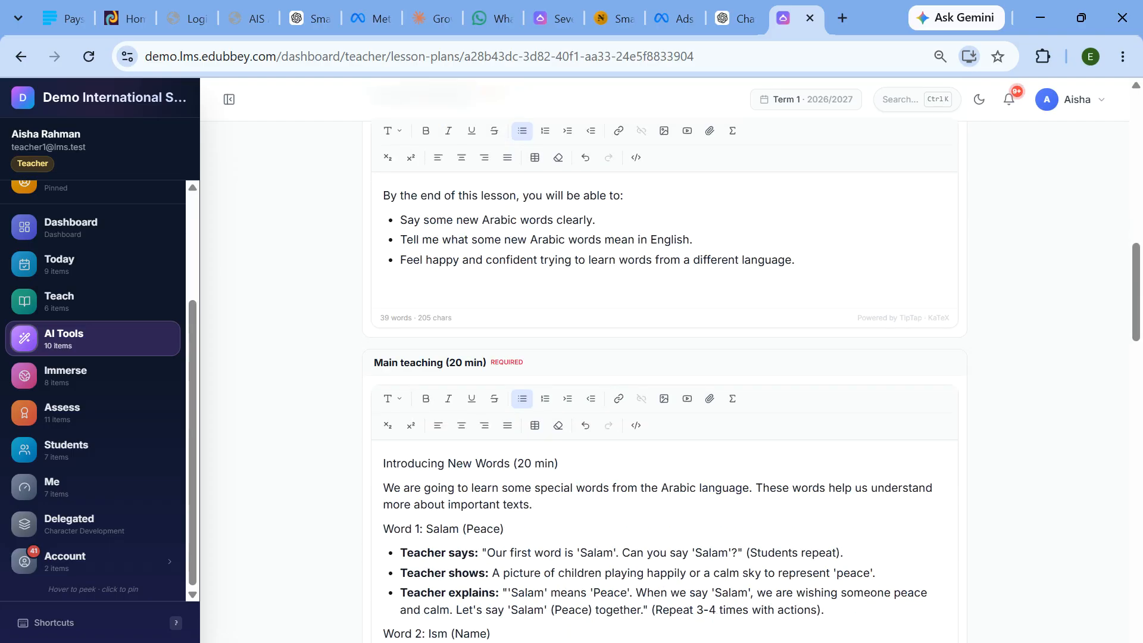
scroll(664, 381, down, 8)
scroll(664, 381, up, 20)
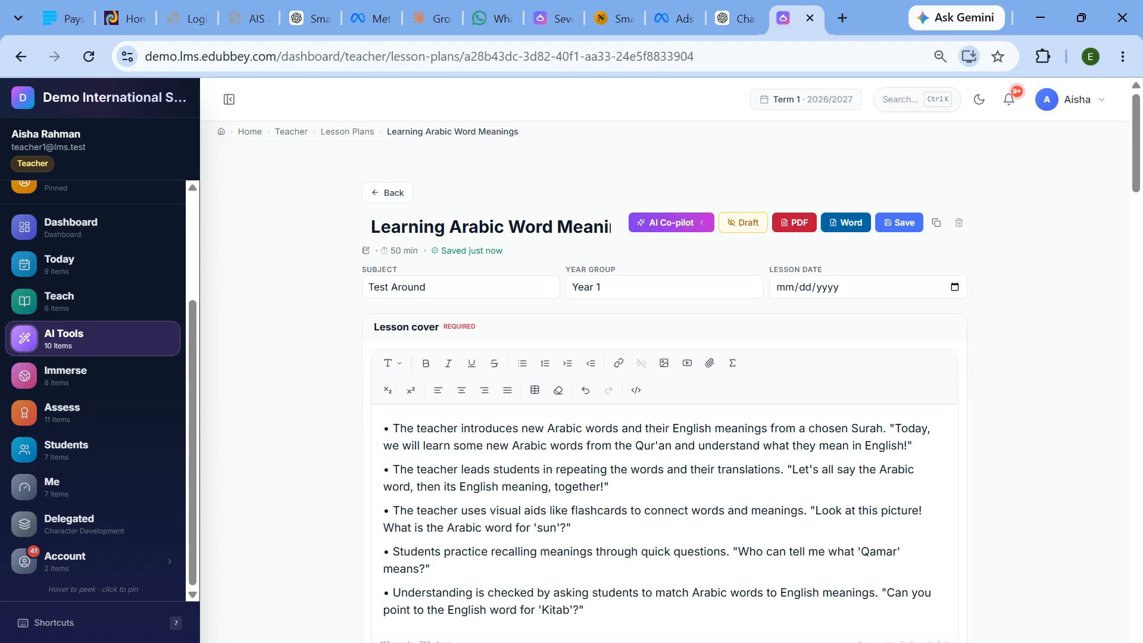
click(794, 222)
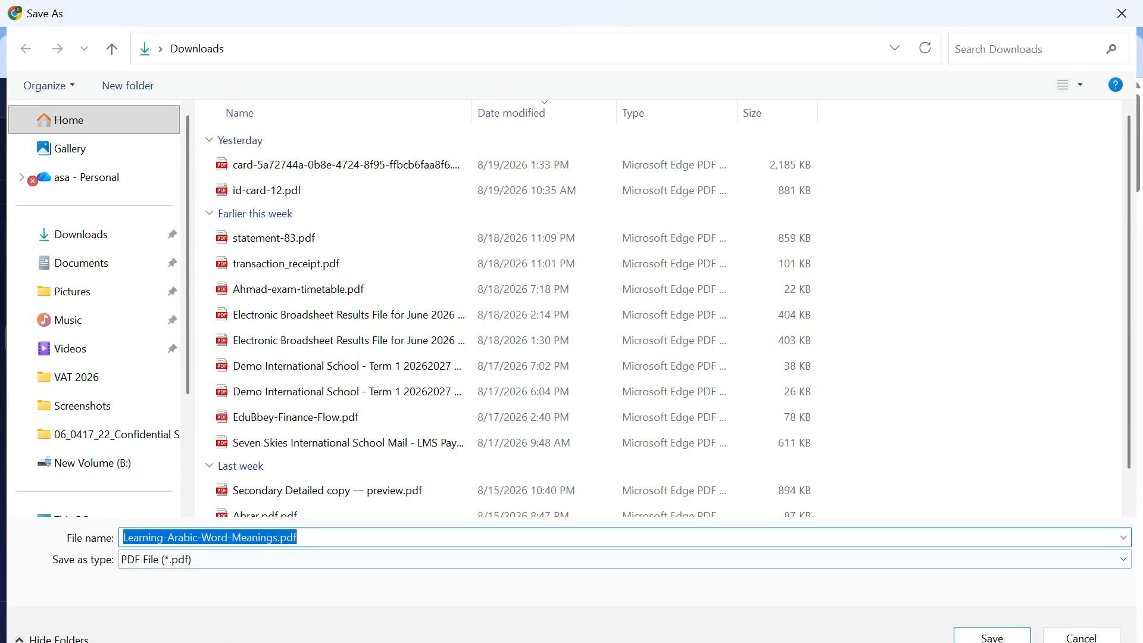
click(992, 637)
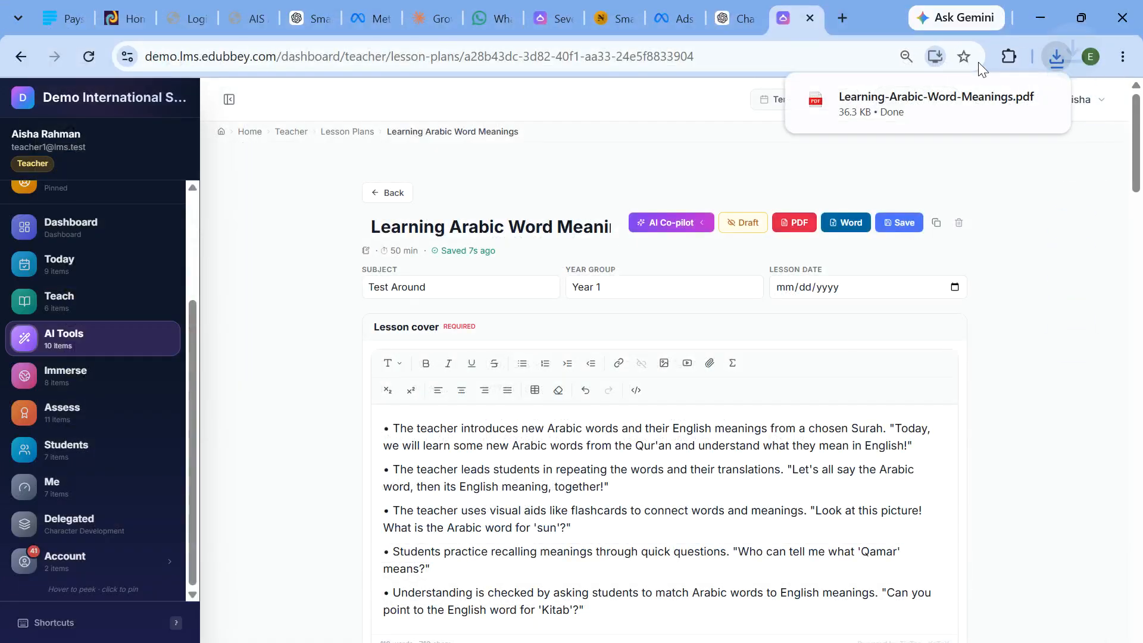
- Open the downloaded lesson plan PDF, read through its pages and close it
click(893, 101)
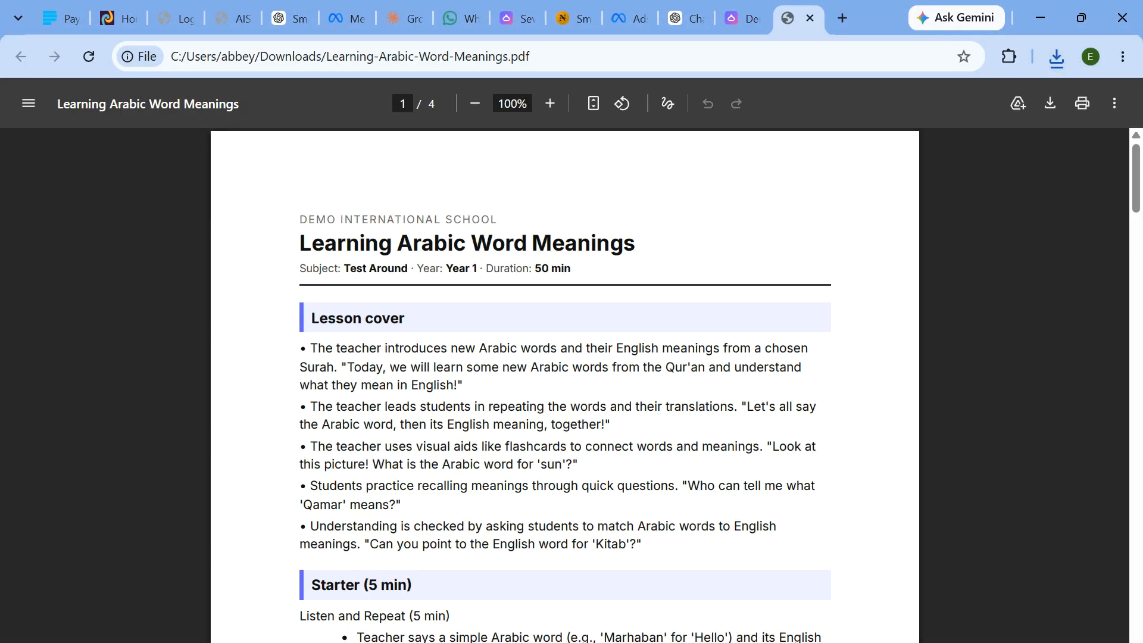
scroll(565, 387, down, 20)
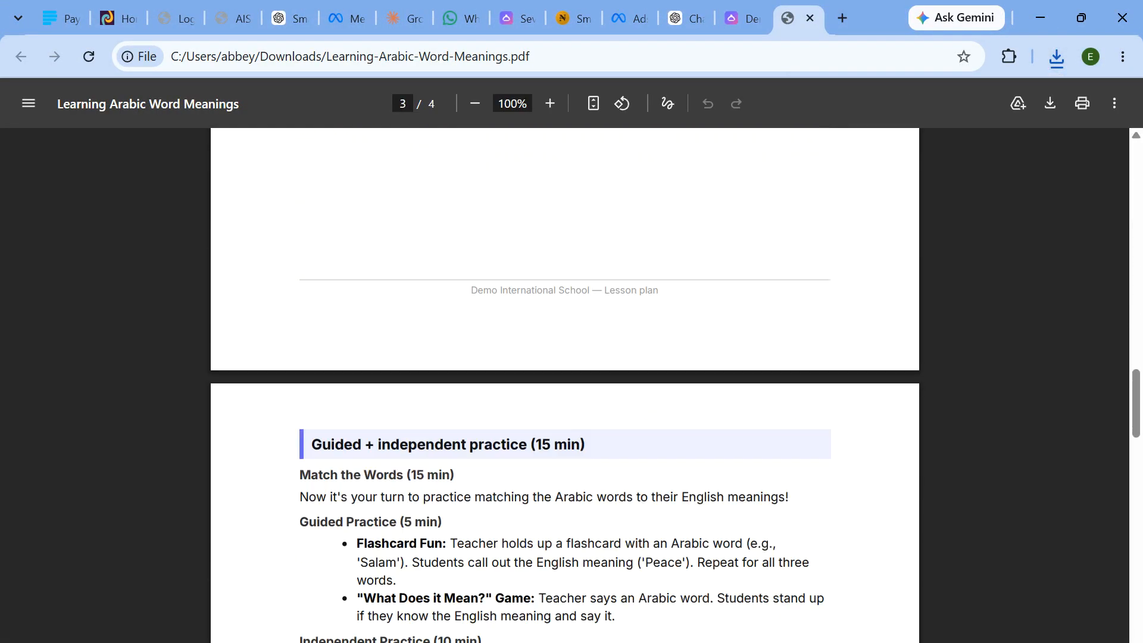
scroll(565, 387, down, 8)
scroll(565, 387, up, 18)
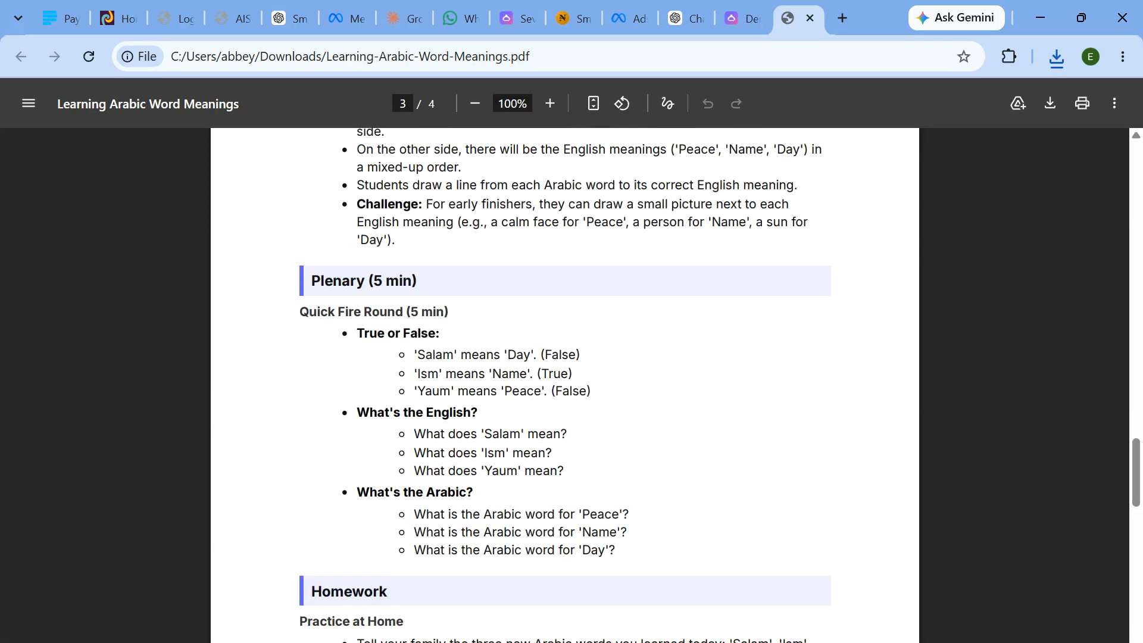
click(810, 18)
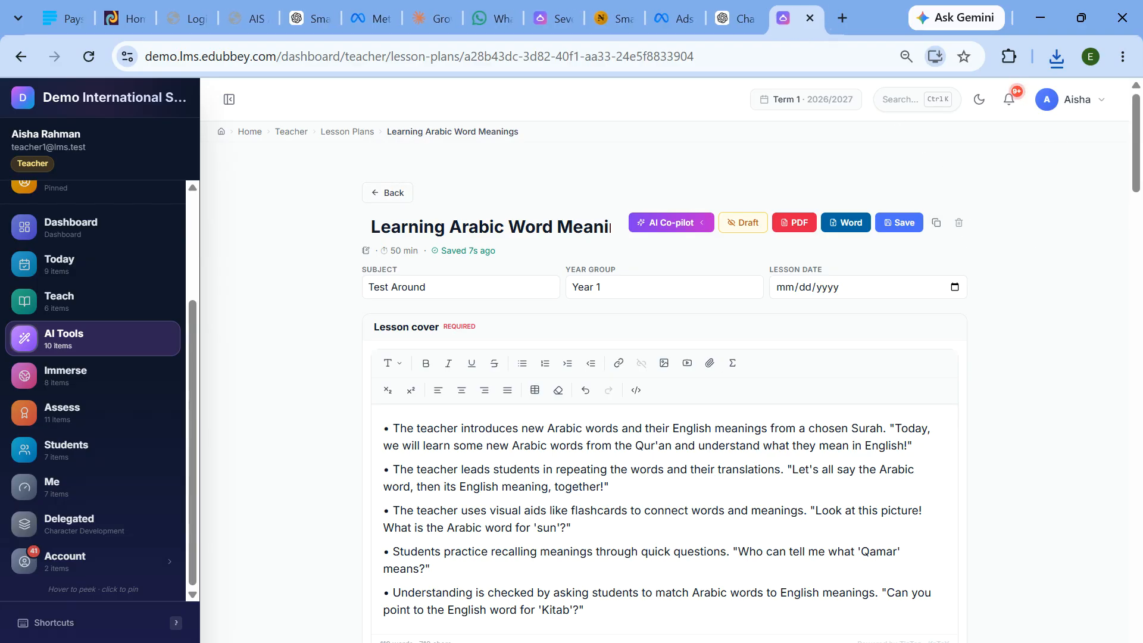
- Go to the Year 6A — Mathematics course and check the options for the lesson plan attached to Week 2
scroll(488, 291, down, 2)
scroll(488, 291, down, 20)
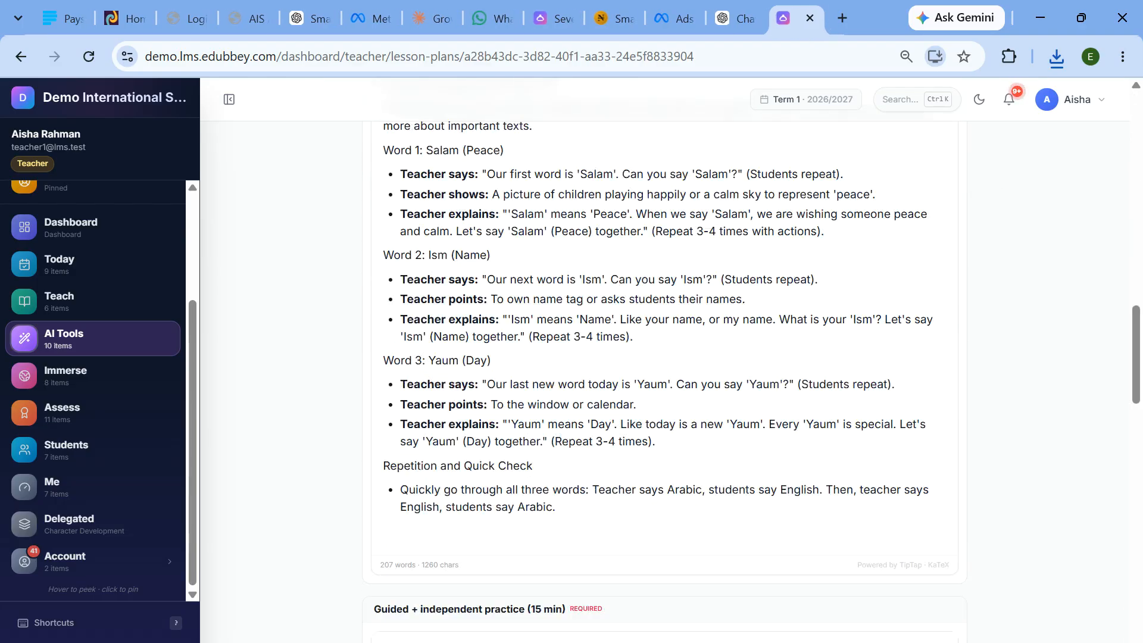
scroll(488, 290, up, 20)
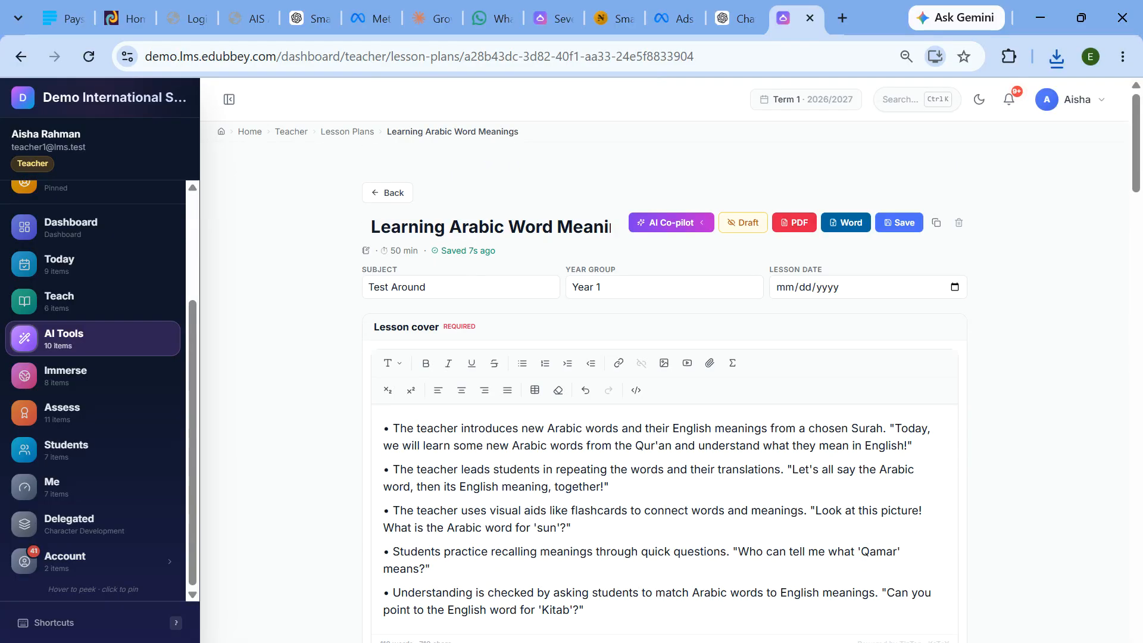
click(388, 192)
mouse_move(136, 301)
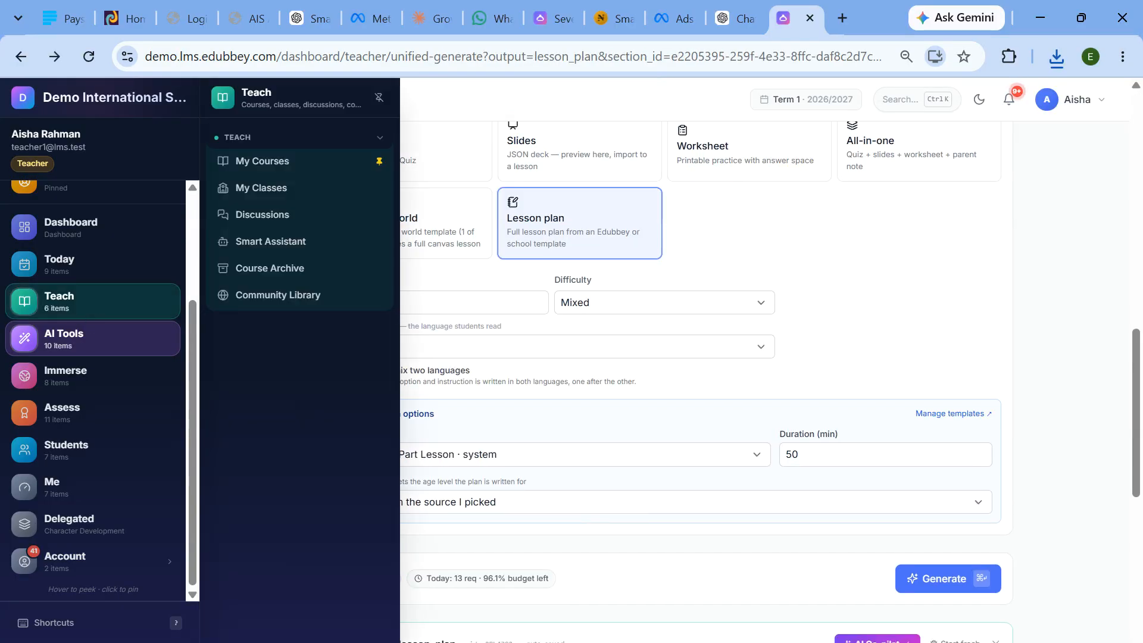
scroll(73, 279, up, 10)
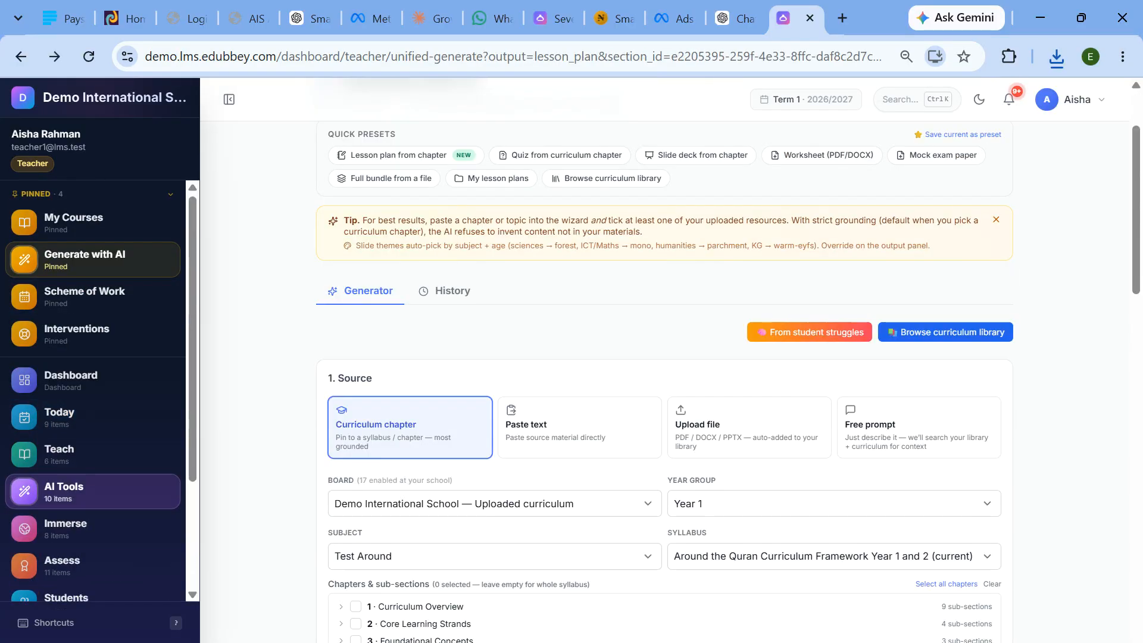
click(73, 221)
scroll(476, 311, down, 2)
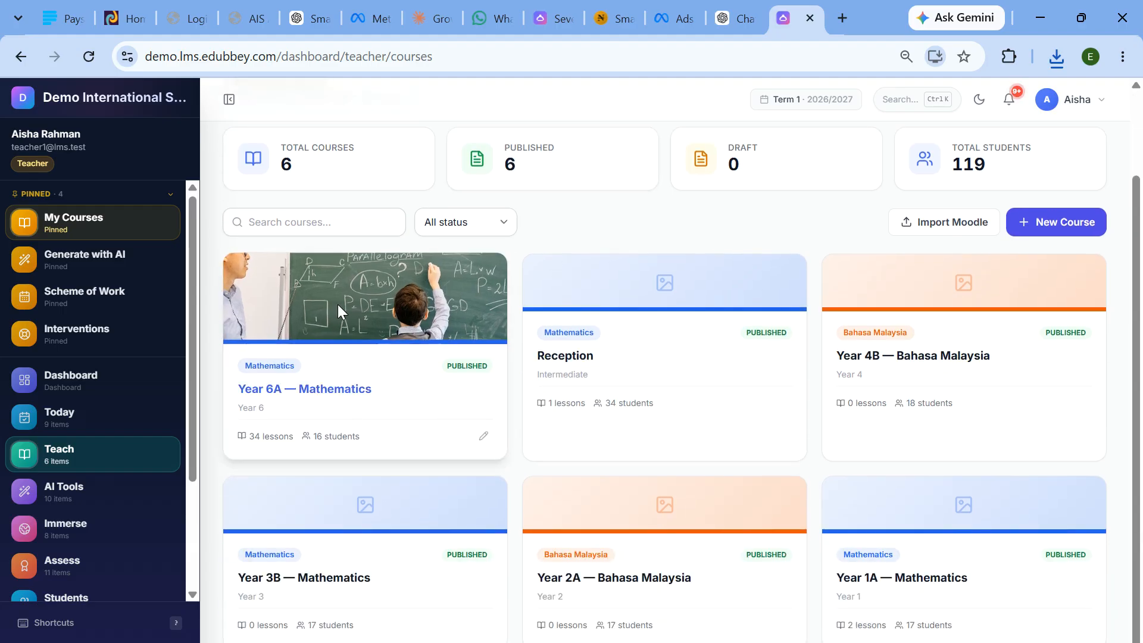
click(337, 311)
scroll(630, 309, down, 3)
scroll(351, 364, down, 9)
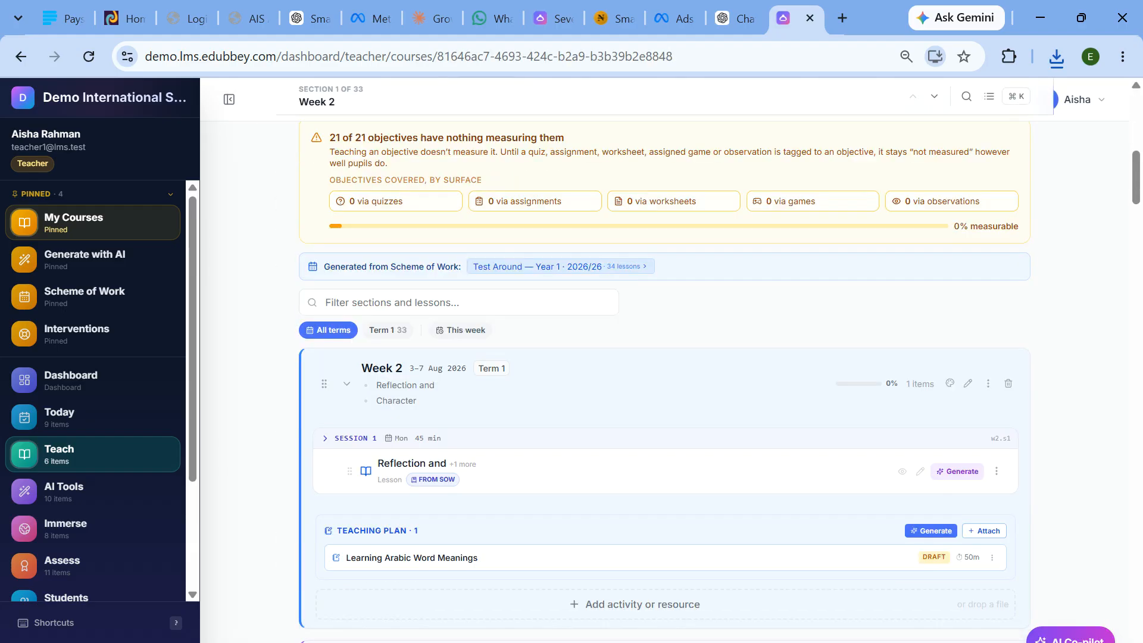
scroll(352, 367, up, 2)
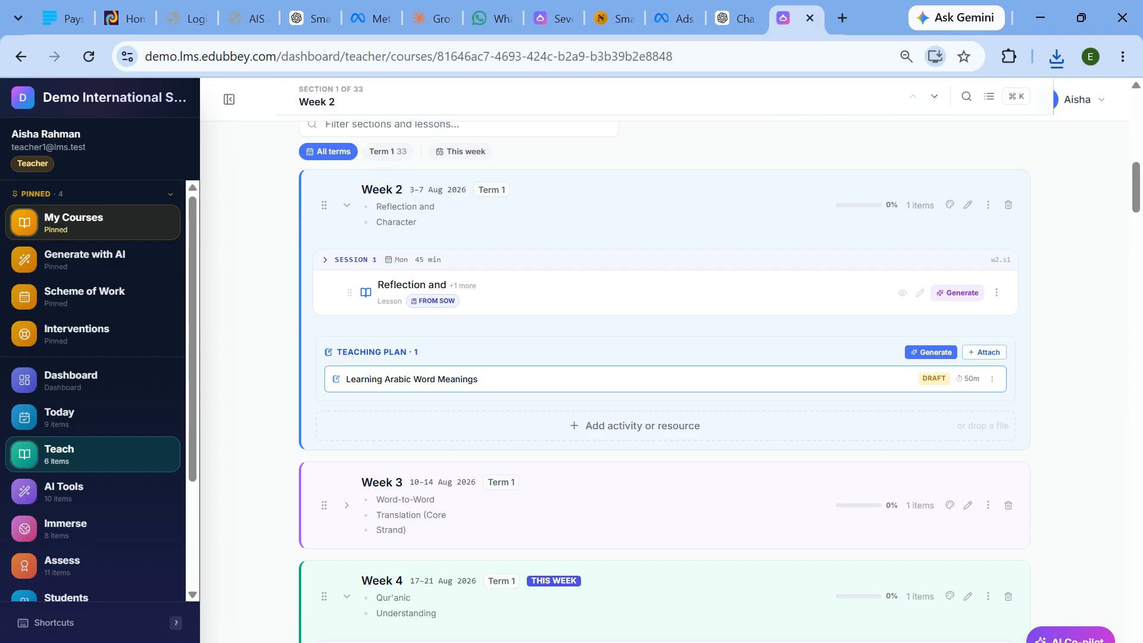
click(992, 379)
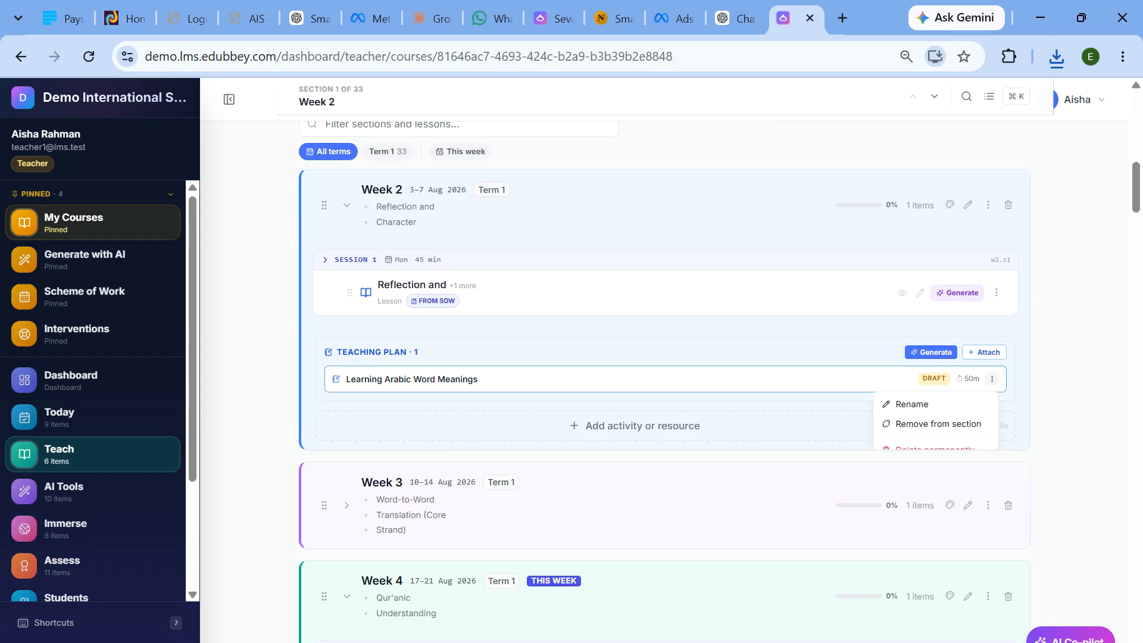
key(Escape)
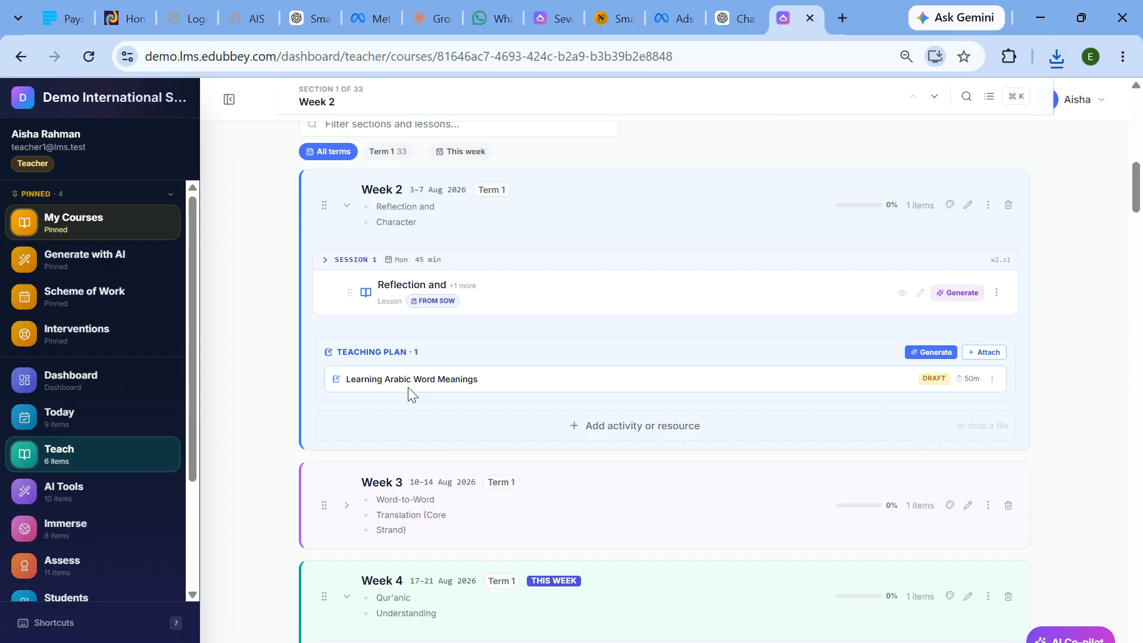
- Open the Learning Arabic Word Meanings plan, change its status to Published and return to the course's Week 2 section
click(452, 379)
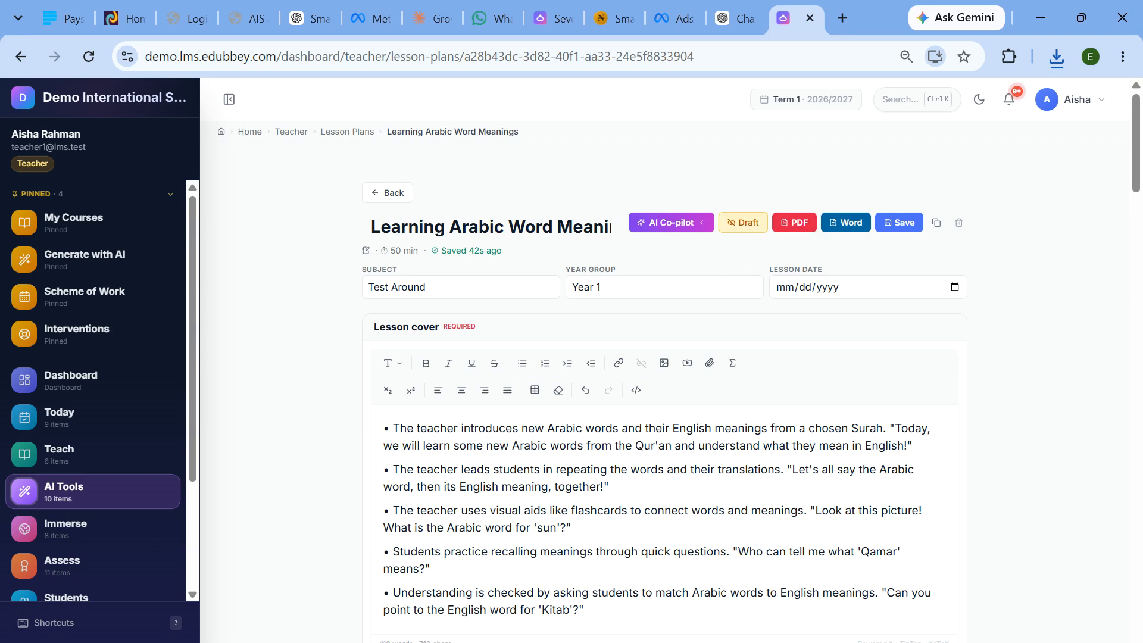
click(751, 223)
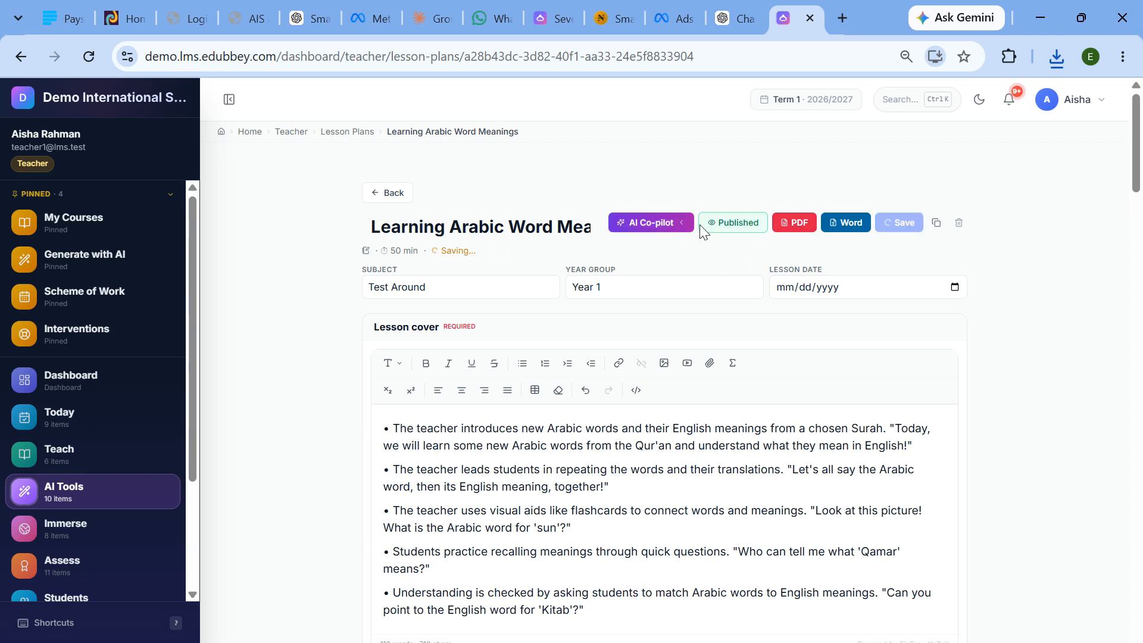
click(388, 197)
scroll(660, 367, down, 8)
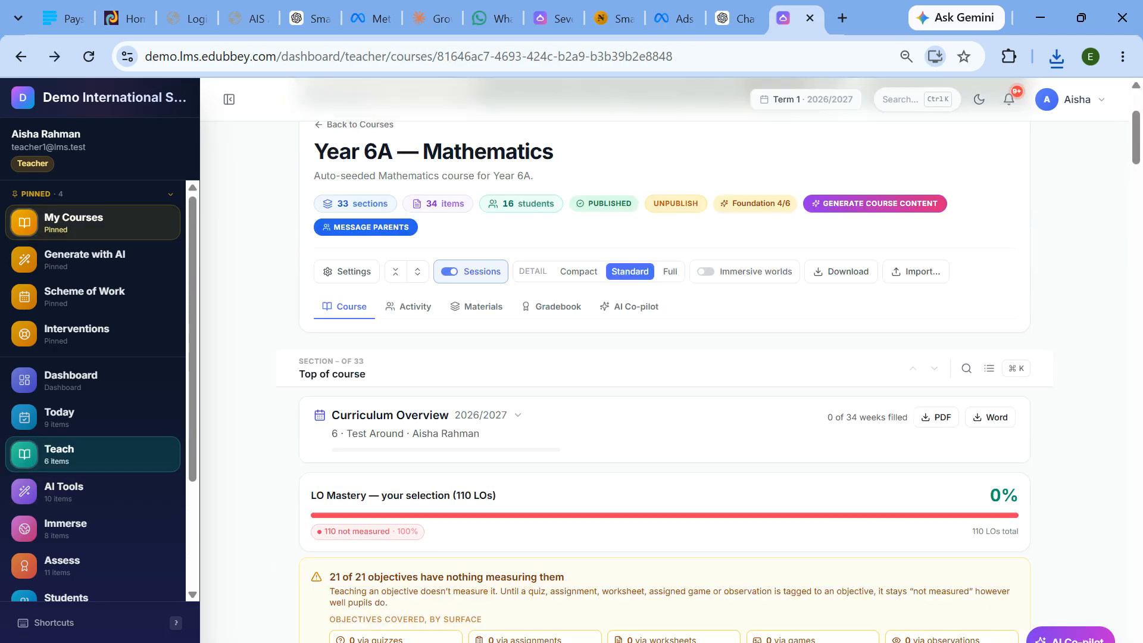
scroll(620, 370, down, 6)
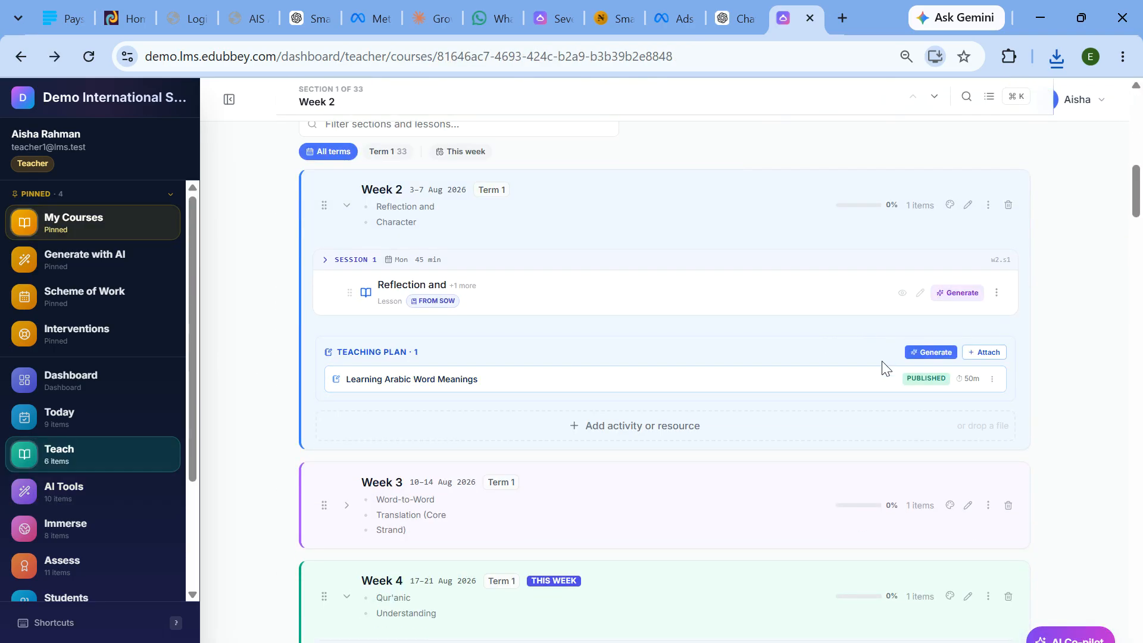
- Choose Learning-Arabic-Word-Meanings.pdf as a lesson plan file for Week 2, then close the attachment dialog without uploading
click(987, 354)
click(726, 310)
click(984, 352)
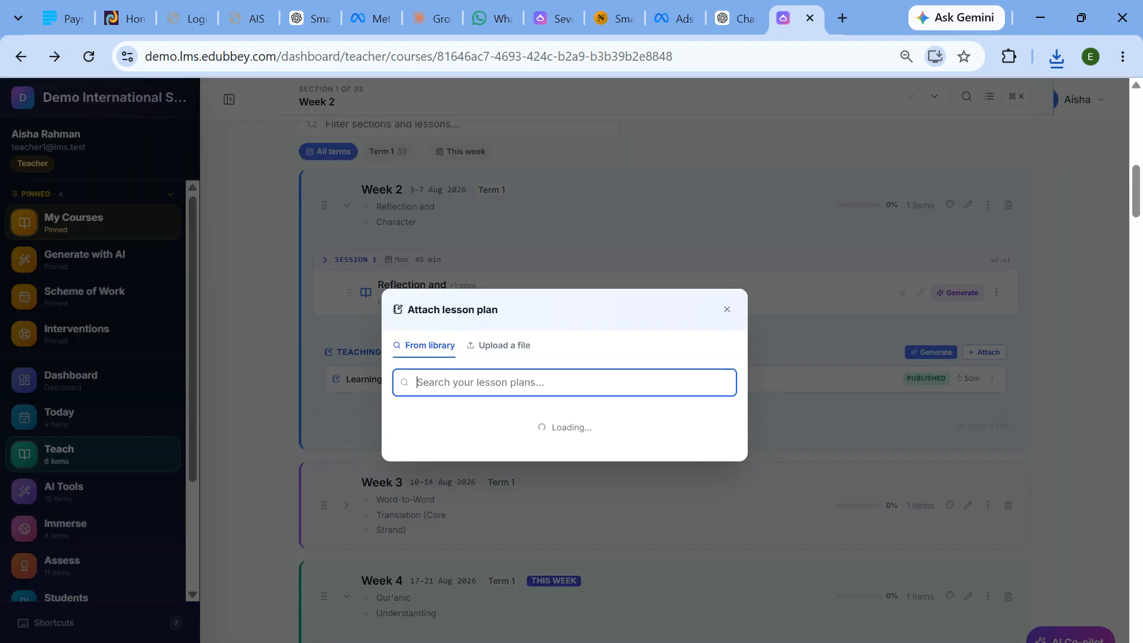
click(492, 342)
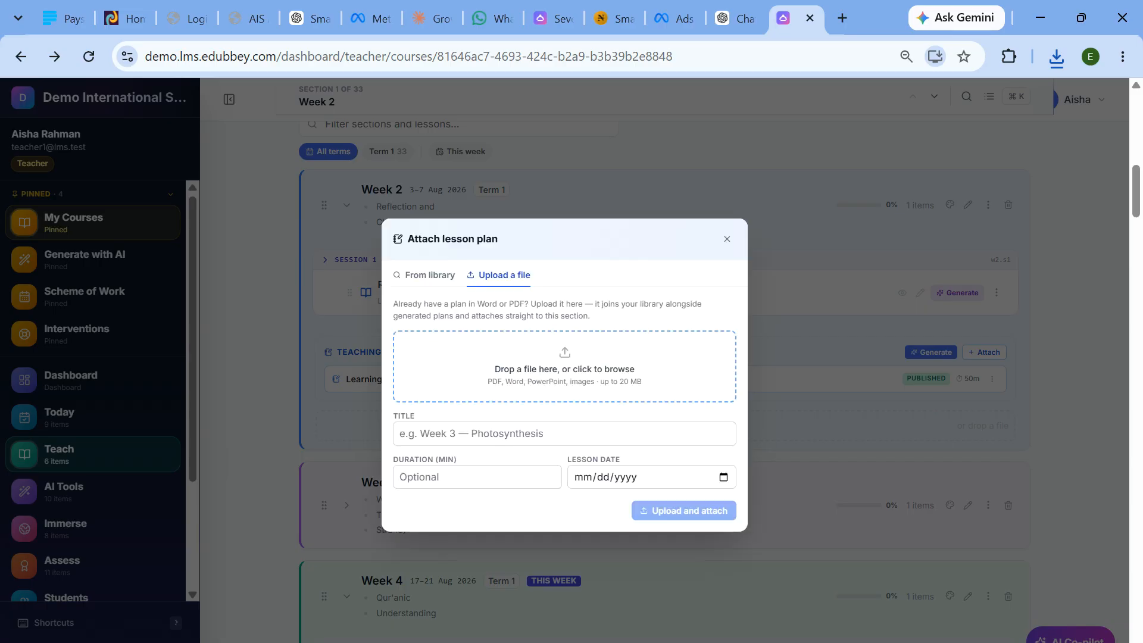
click(564, 366)
click(345, 165)
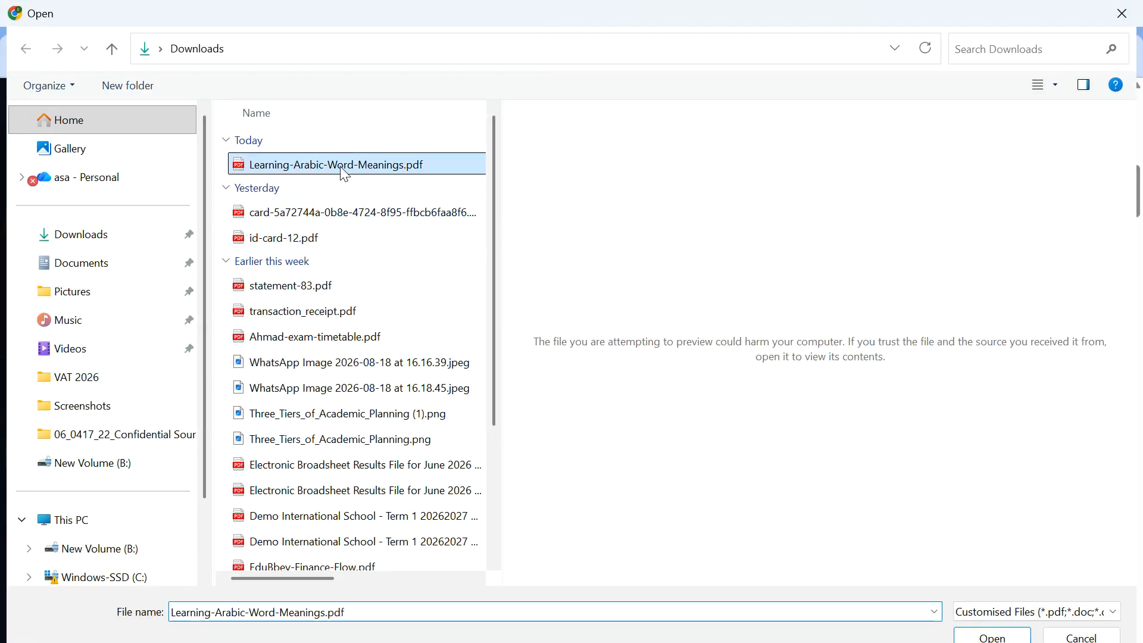
click(992, 637)
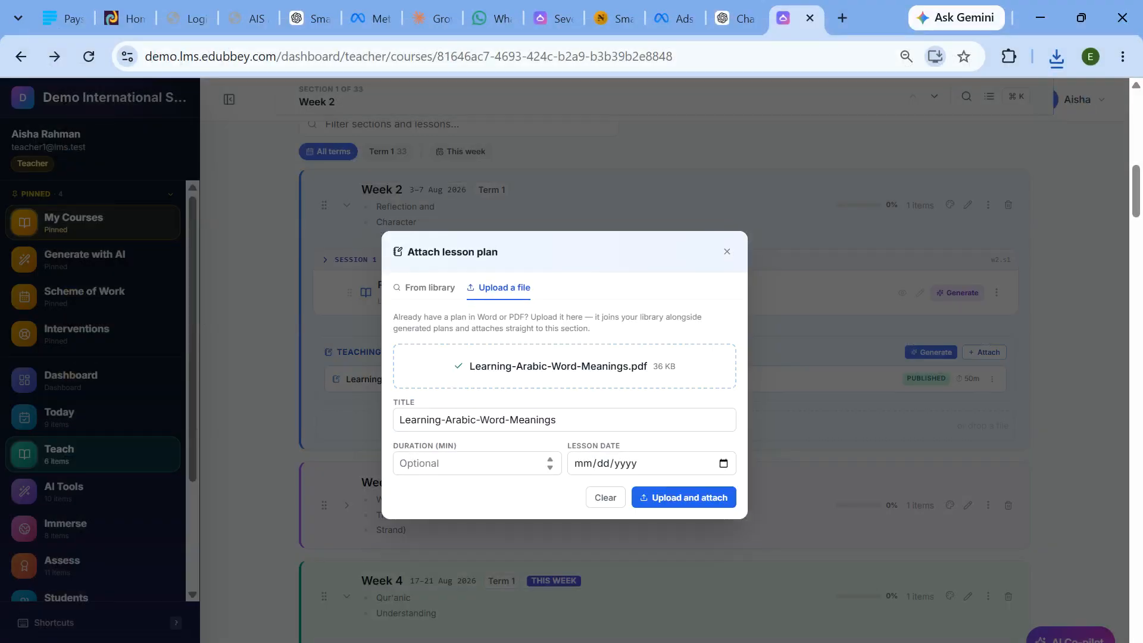
click(726, 251)
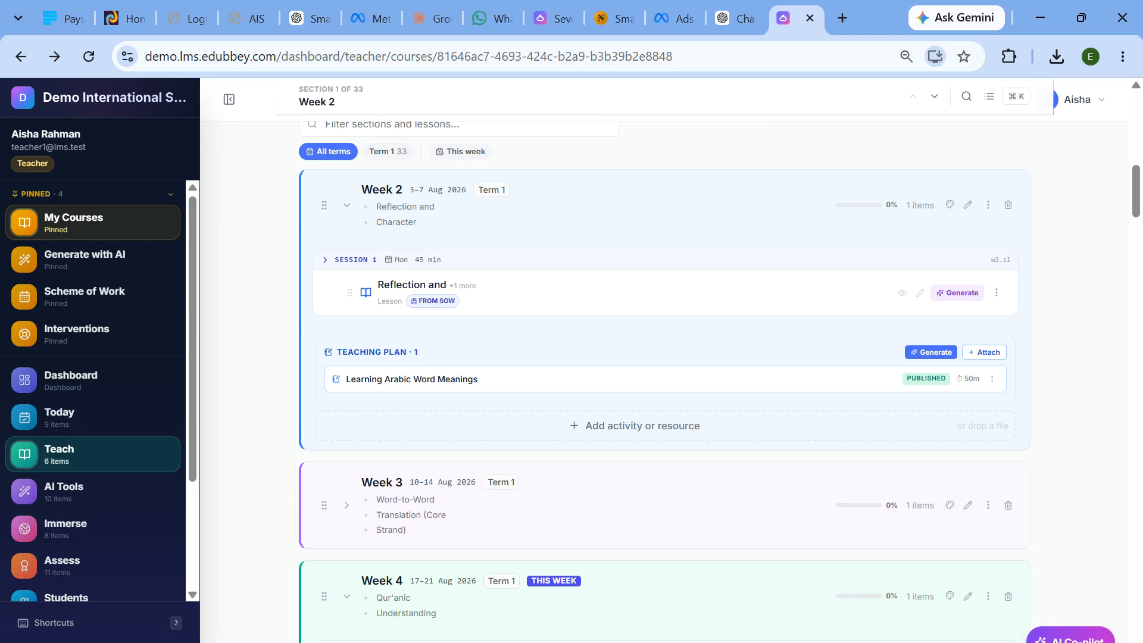
- Return to the AI generator and select sub-section 2.1 Word-to-Word Translation (Core Strand) under Core Learning Strands as the source
scroll(664, 358, up, 2)
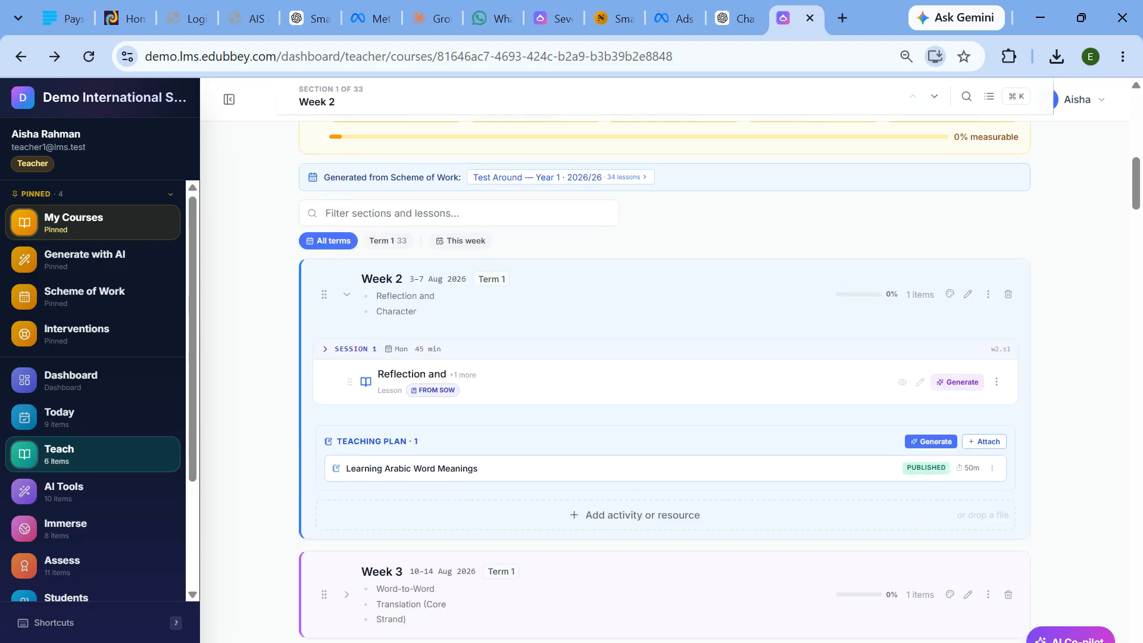
scroll(664, 381, down, 5)
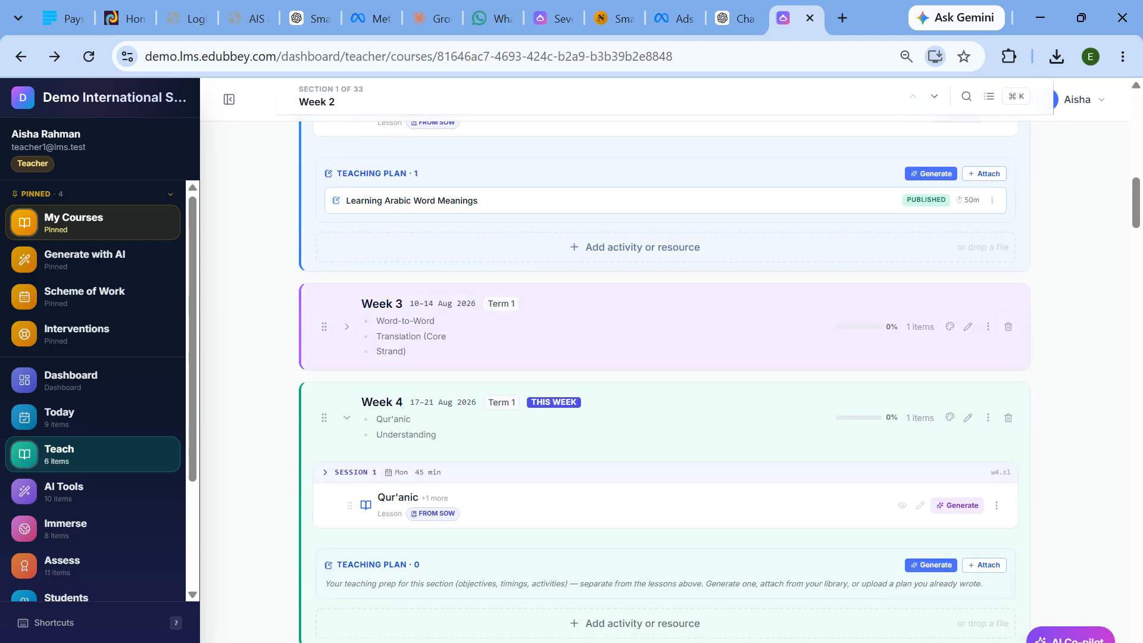
scroll(664, 381, up, 4)
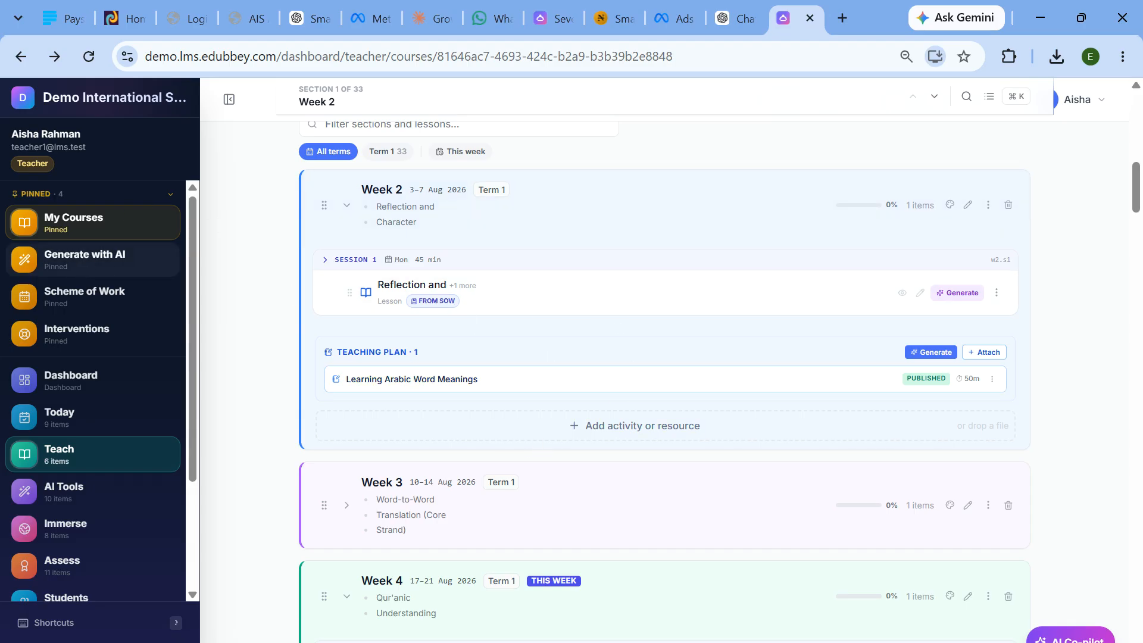
click(66, 258)
scroll(664, 354, down, 6)
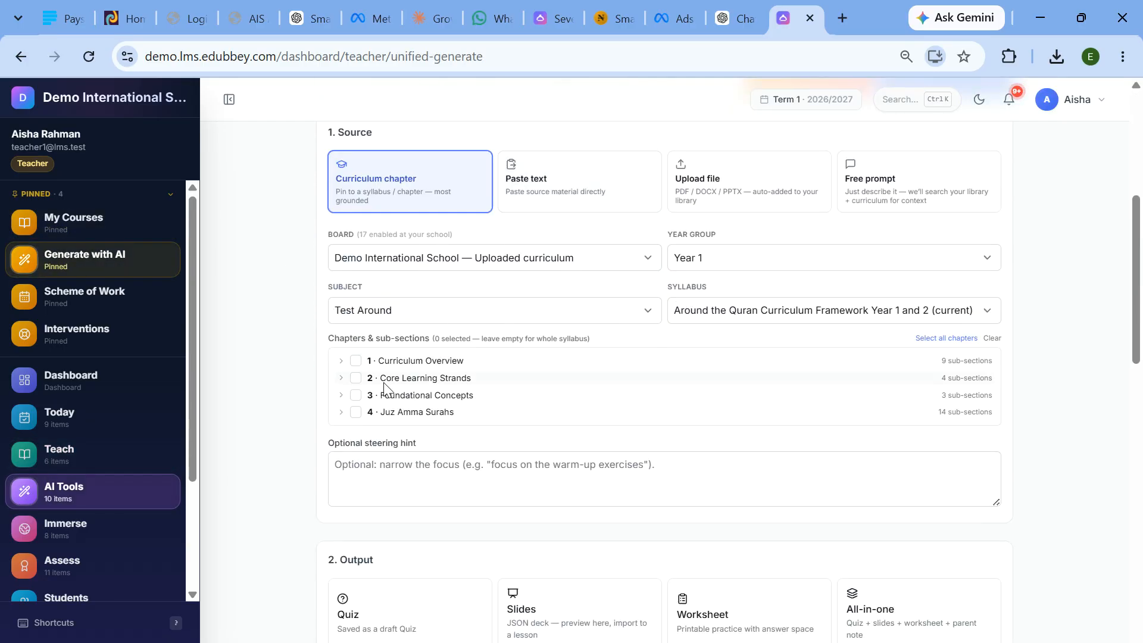
click(343, 378)
click(364, 393)
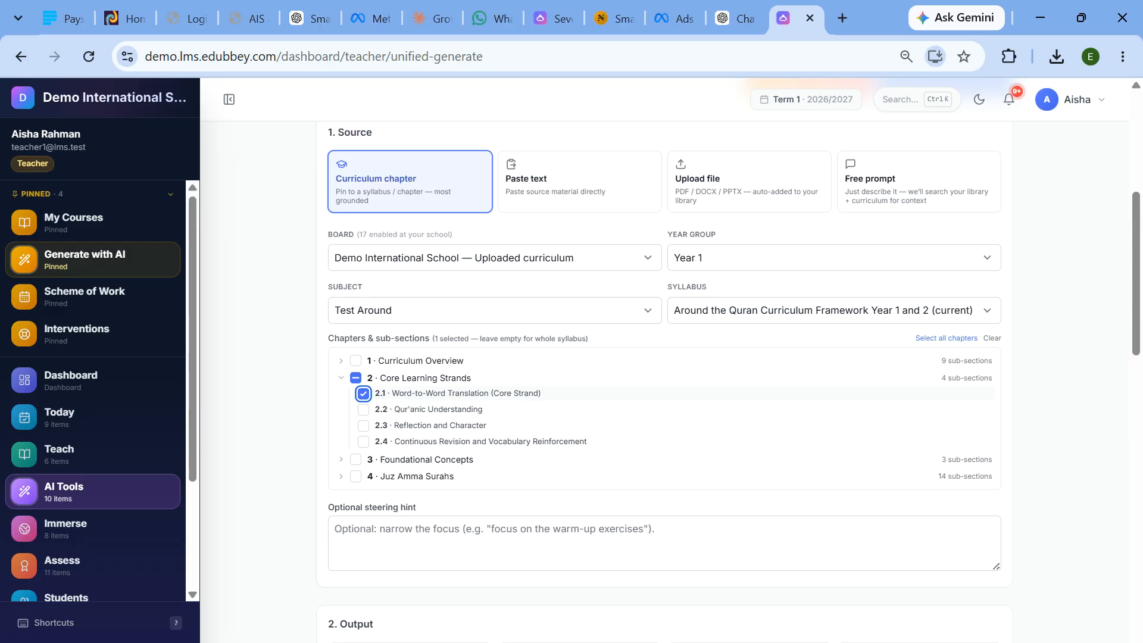
- Choose Quiz as the output type for the selected sub-section and title it Quiz 1
scroll(1058, 445, down, 9)
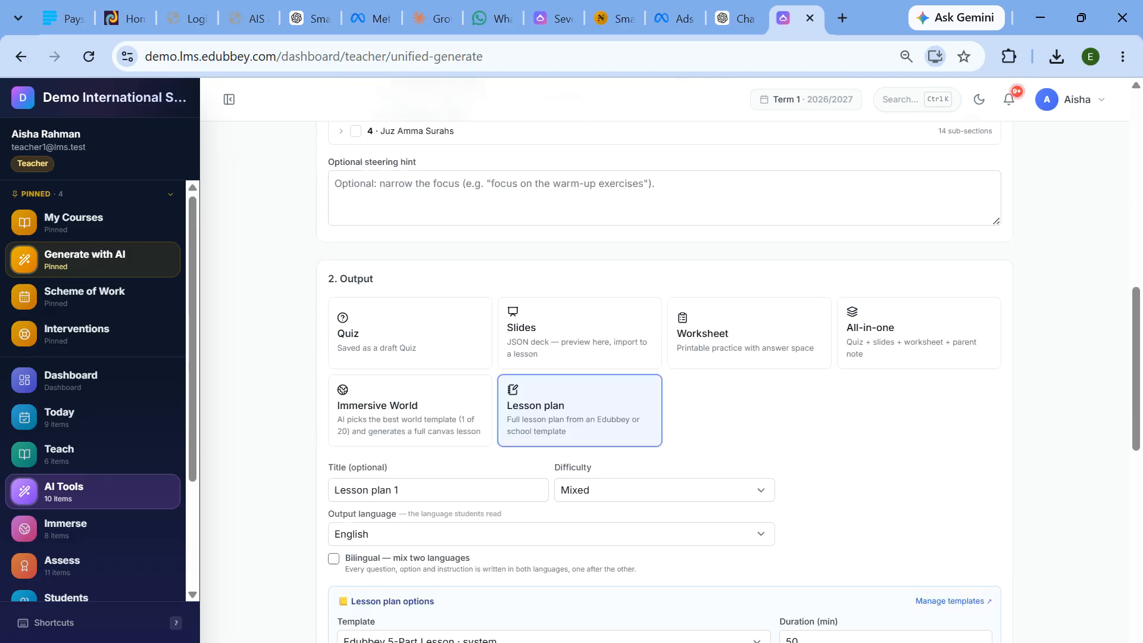
click(392, 156)
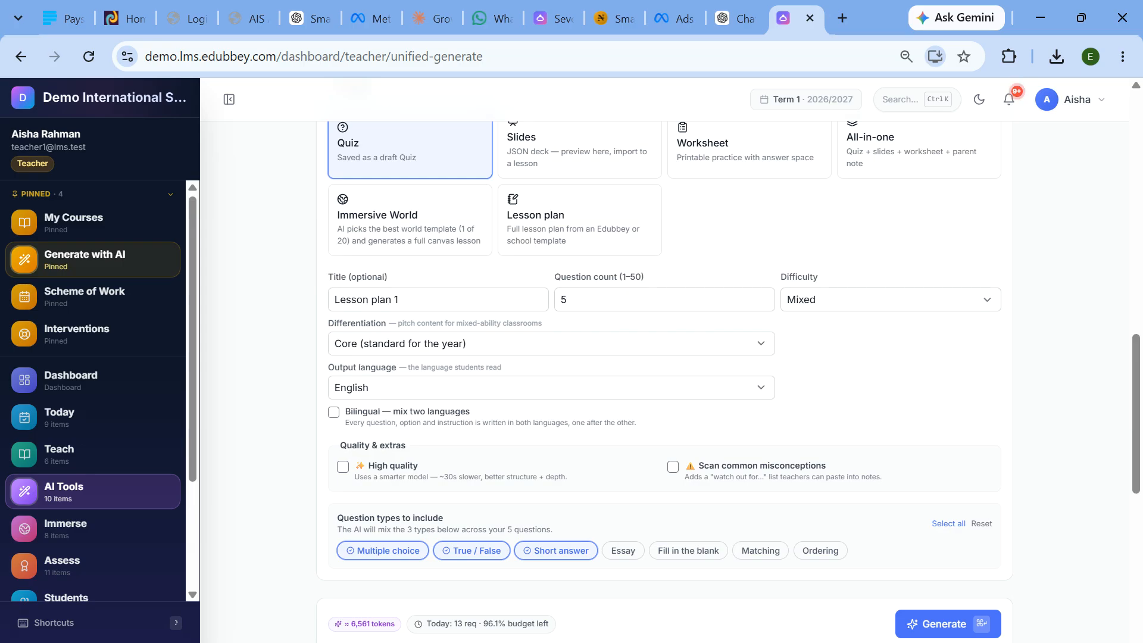
scroll(530, 295, down, 3)
scroll(494, 262, up, 2)
click(373, 211)
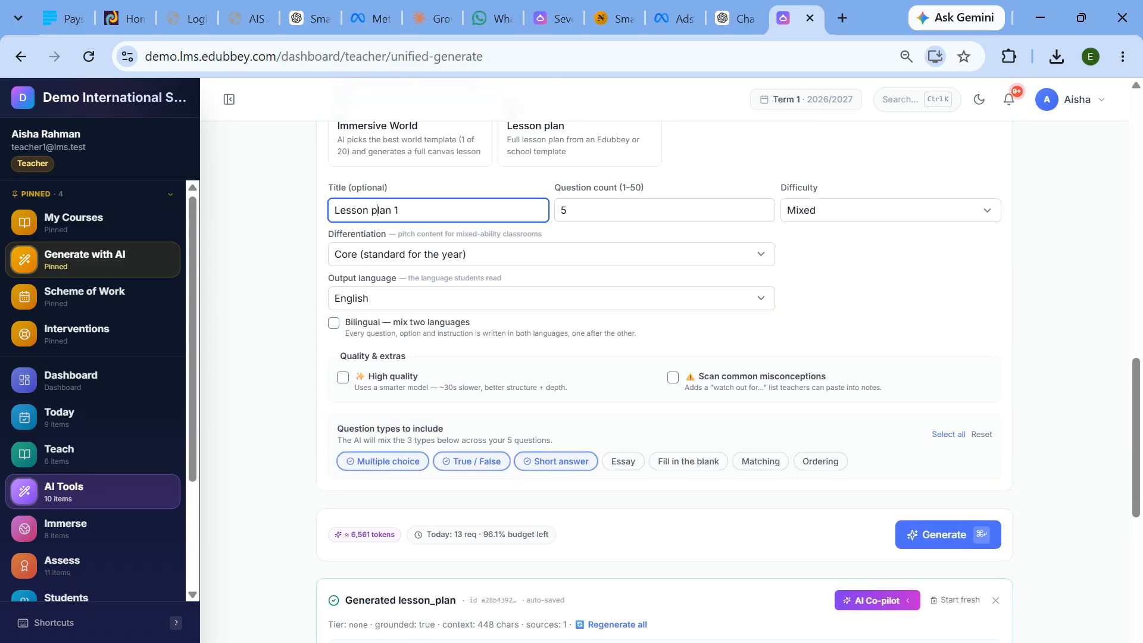
key(ctrl+a)
text(Quiz)
key(Tab)
- Check the difficulty and question type options, keeping Mixed difficulty, and generate the five-question quiz
click(887, 211)
scroll(791, 265, down, 2)
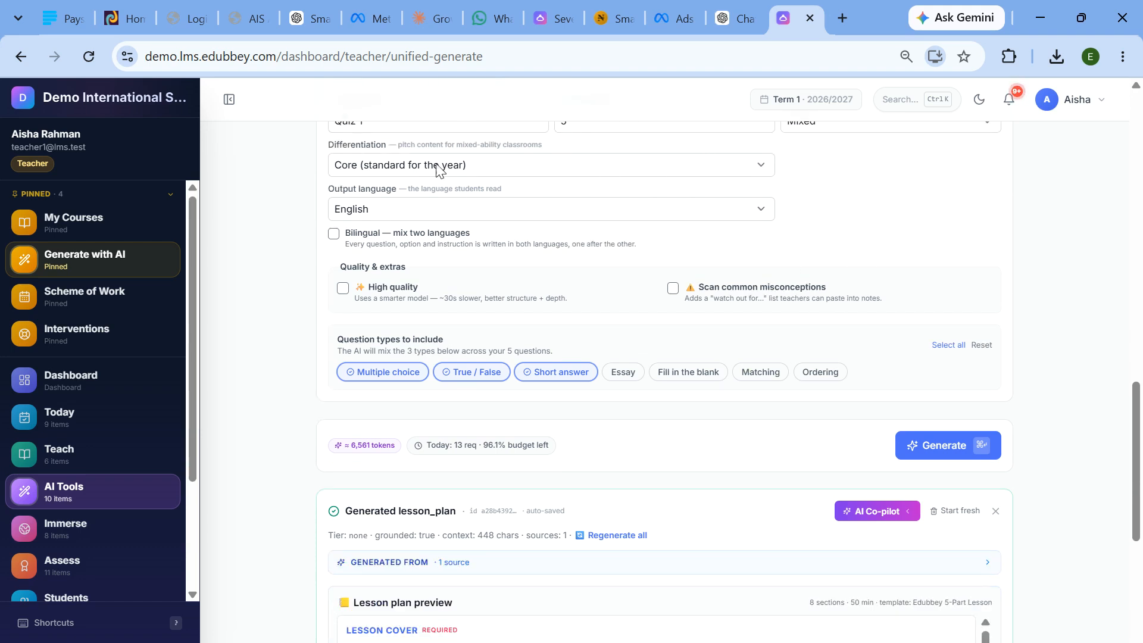
scroll(512, 333, down, 1)
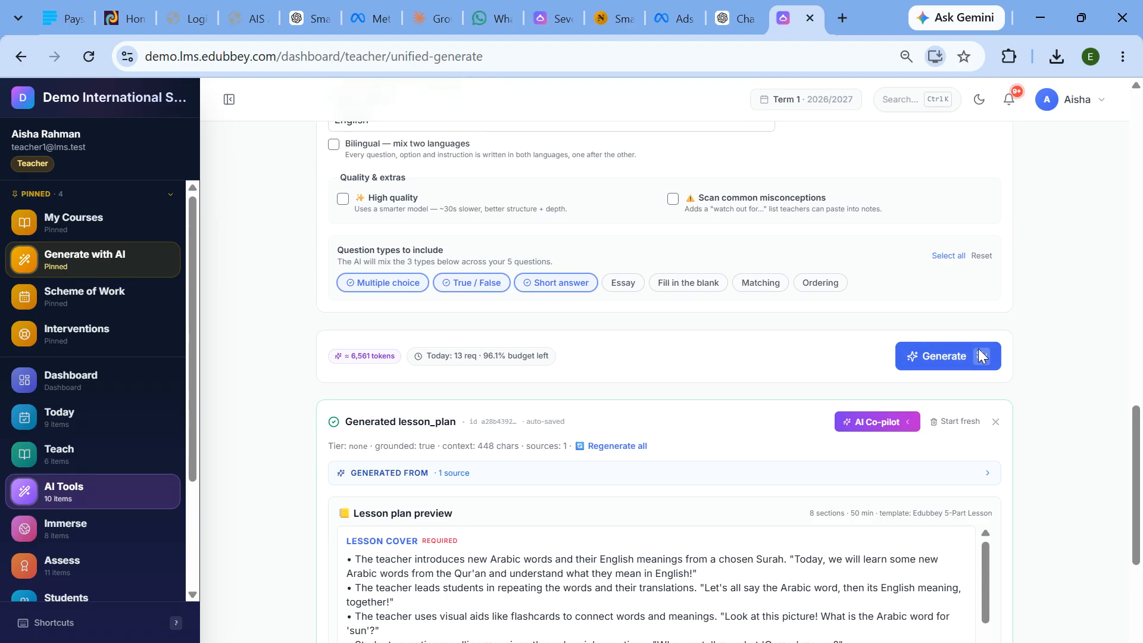
click(950, 362)
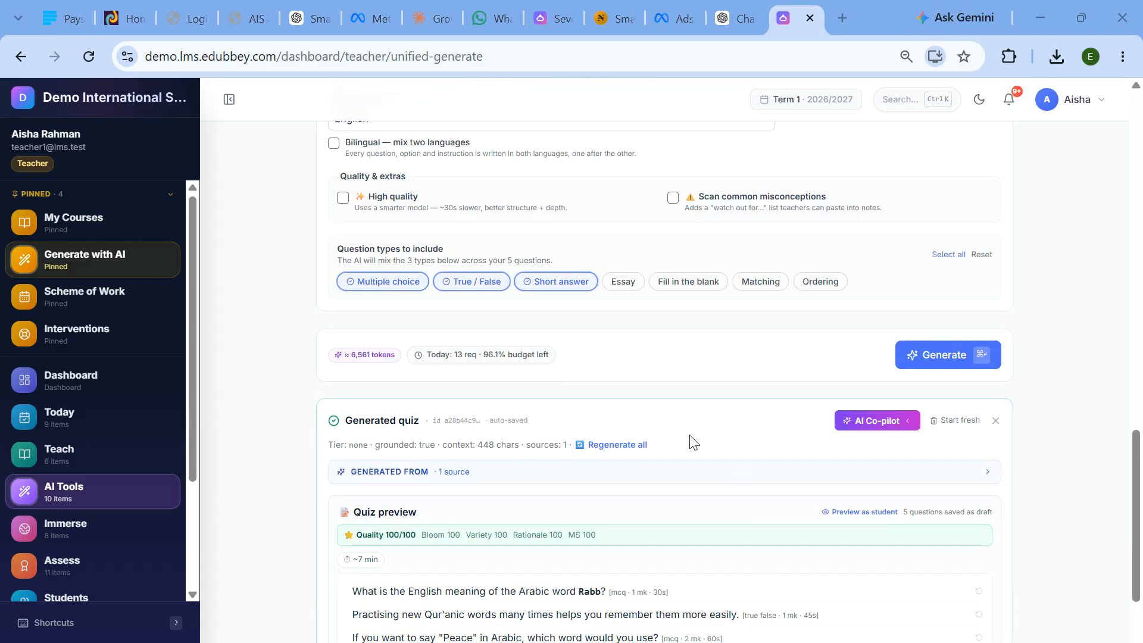
- Preview the generated quiz as a student, going through all five questions, and close the preview
scroll(691, 441, down, 3)
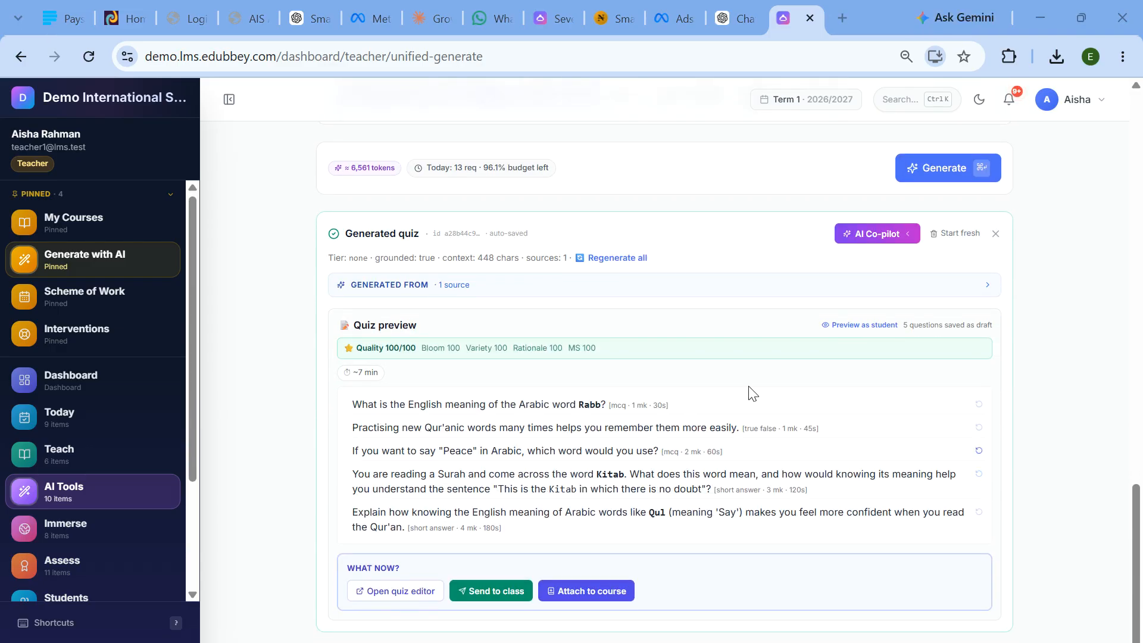
click(863, 325)
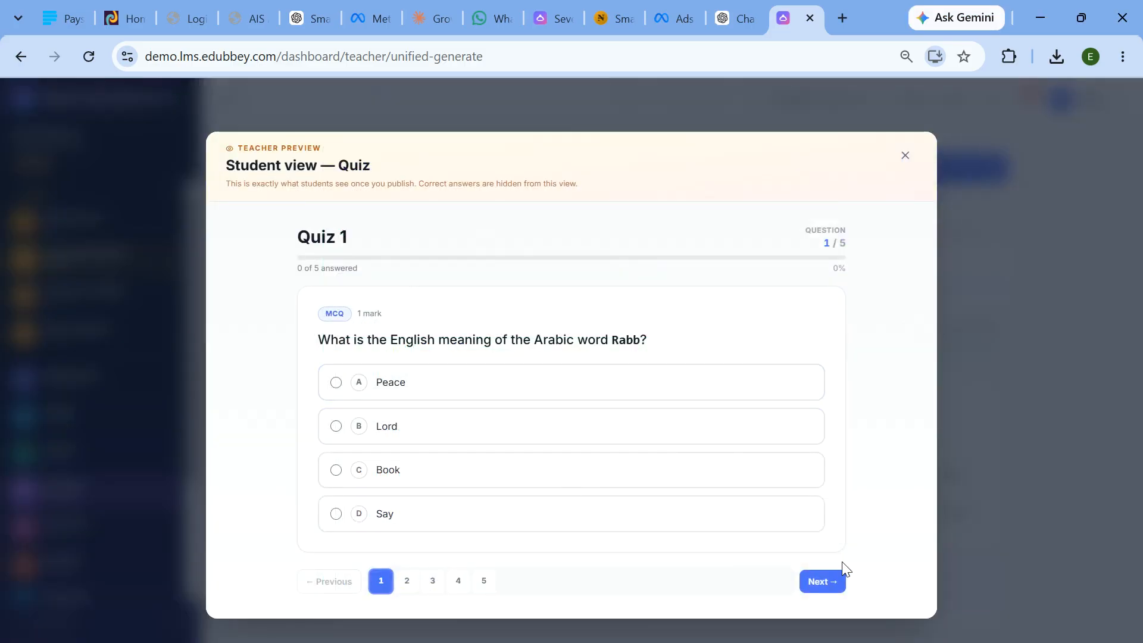
click(813, 582)
click(823, 539)
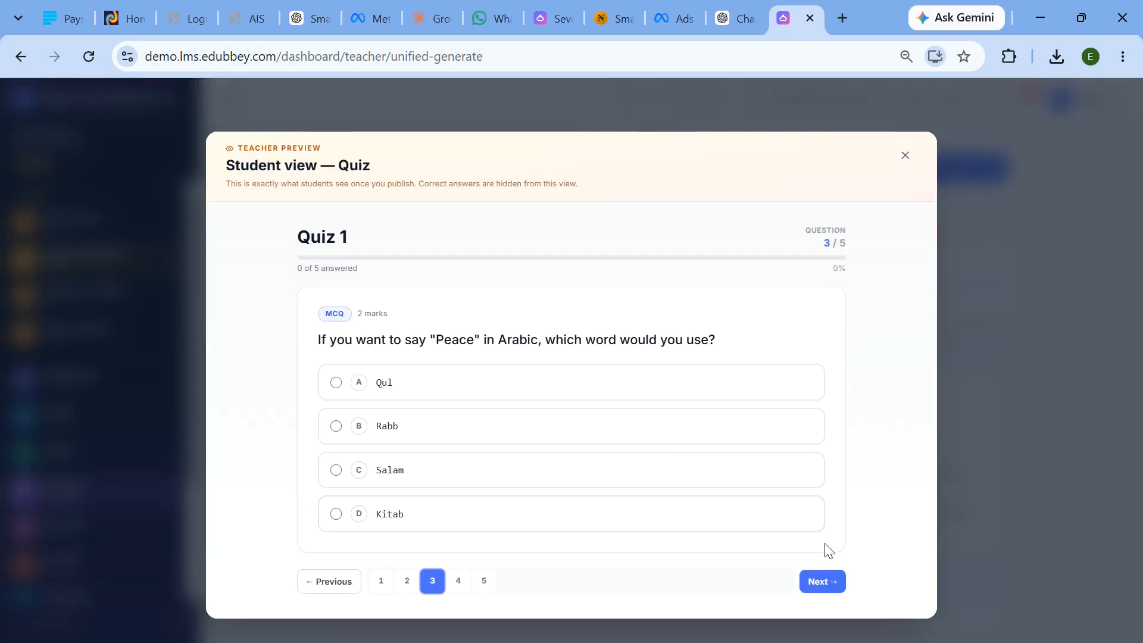
click(822, 576)
click(817, 556)
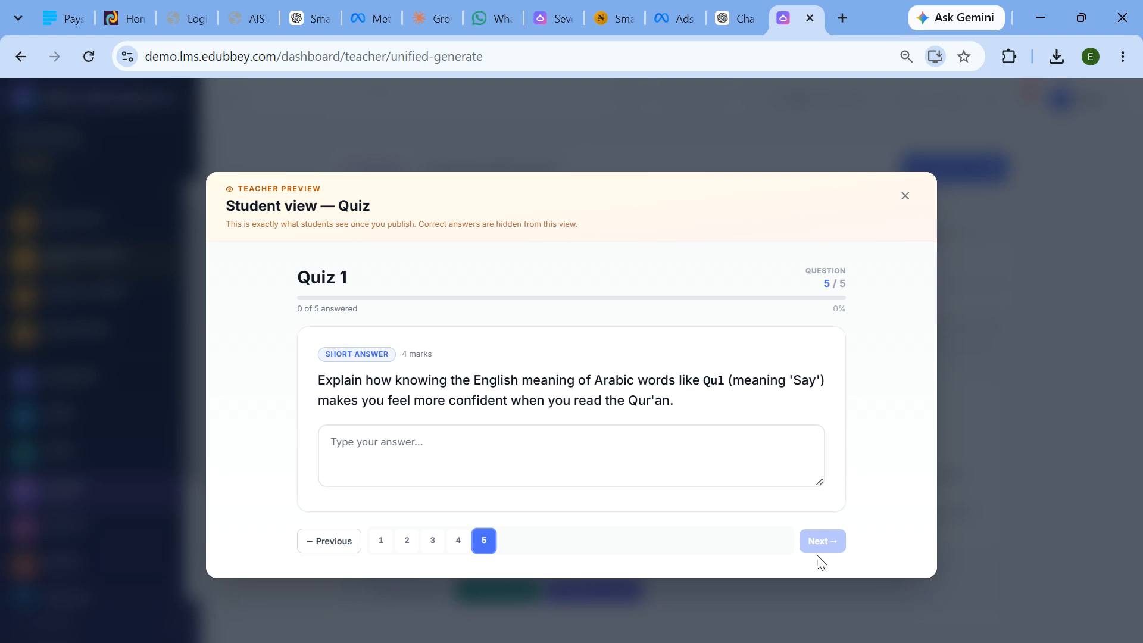
click(905, 187)
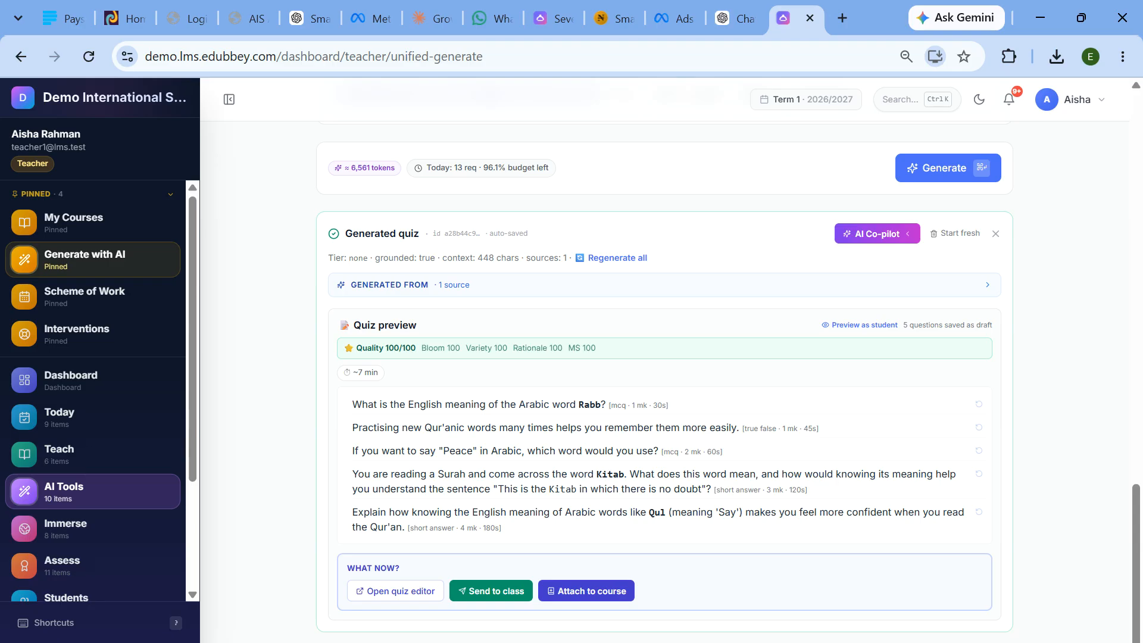
- Attach the quiz to Week 2 of the Year 6A — Mathematics course, save it there and go to its editing page
click(596, 592)
click(419, 566)
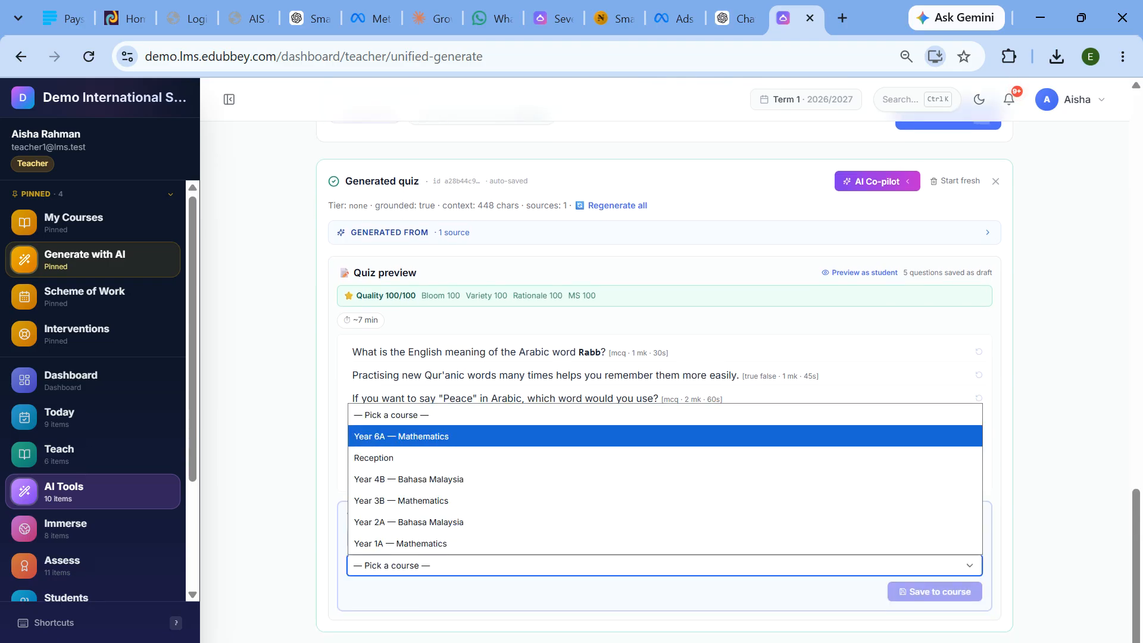
click(452, 436)
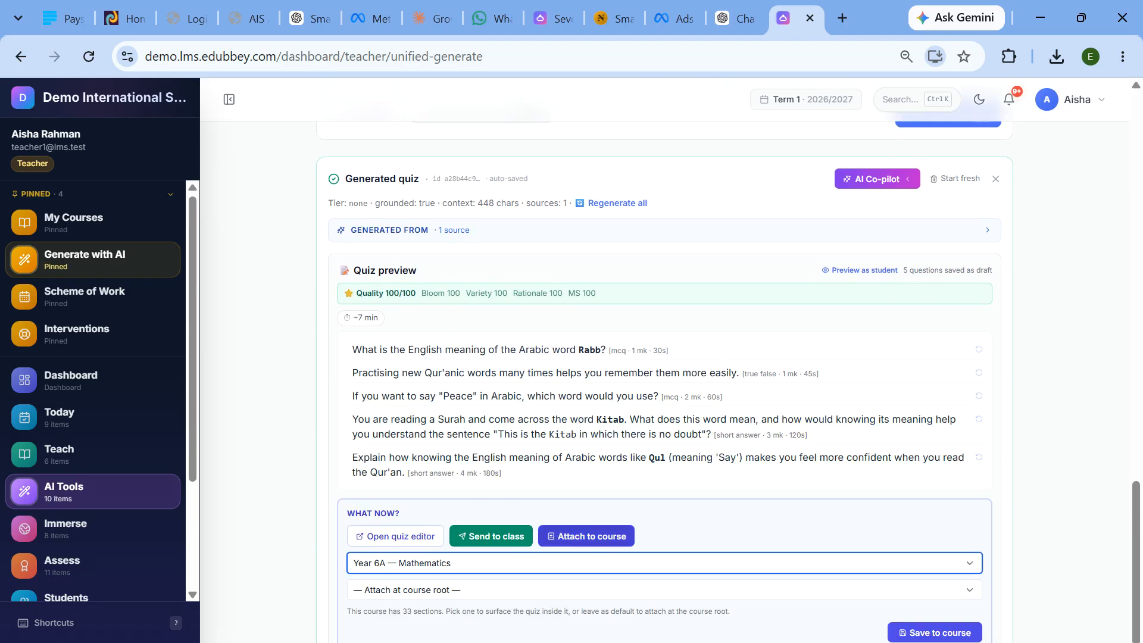
scroll(491, 544, down, 1)
click(491, 549)
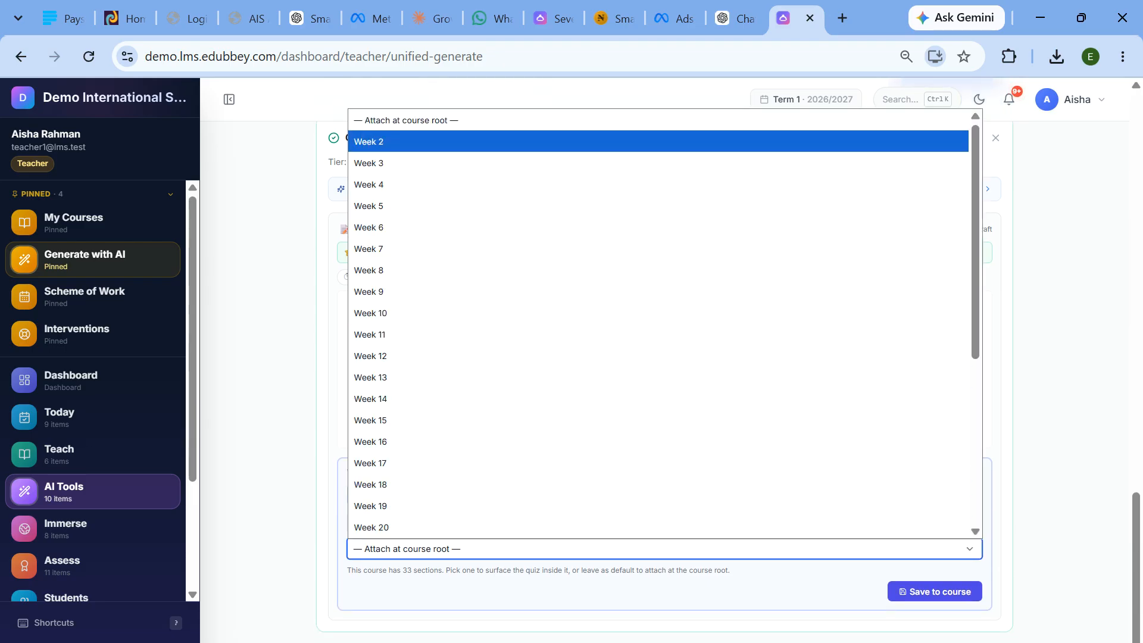
click(358, 143)
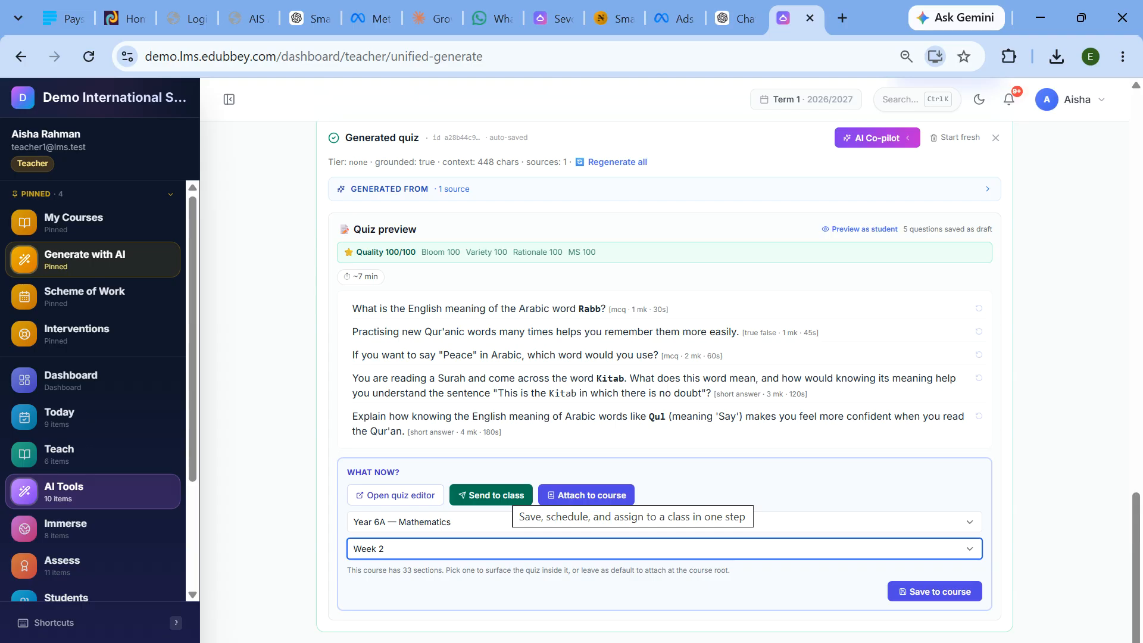
click(907, 584)
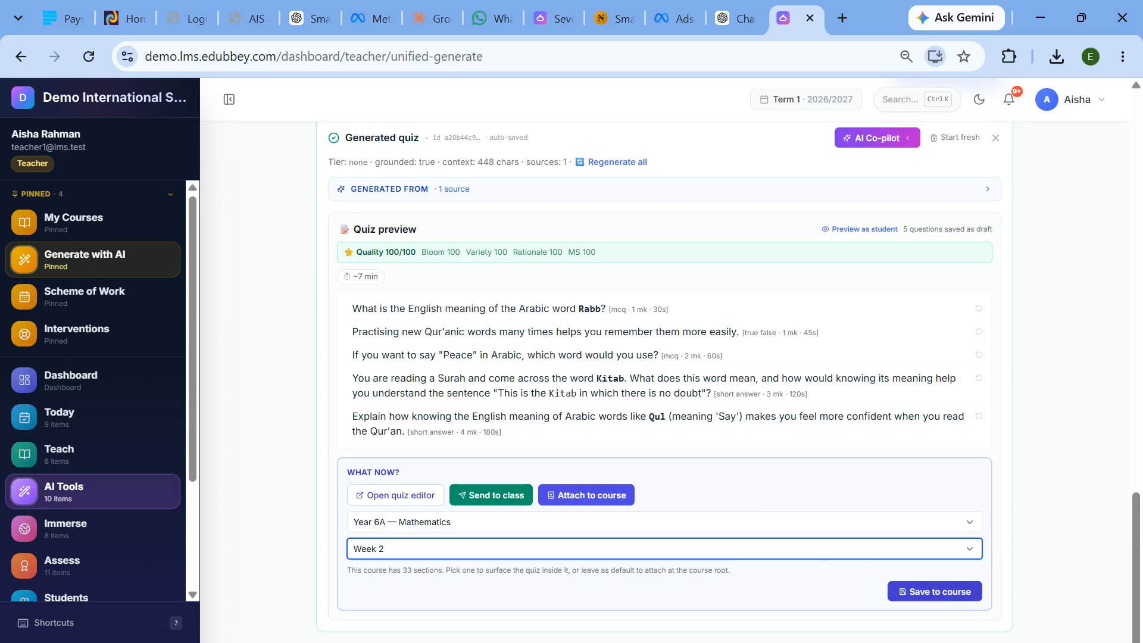
click(956, 591)
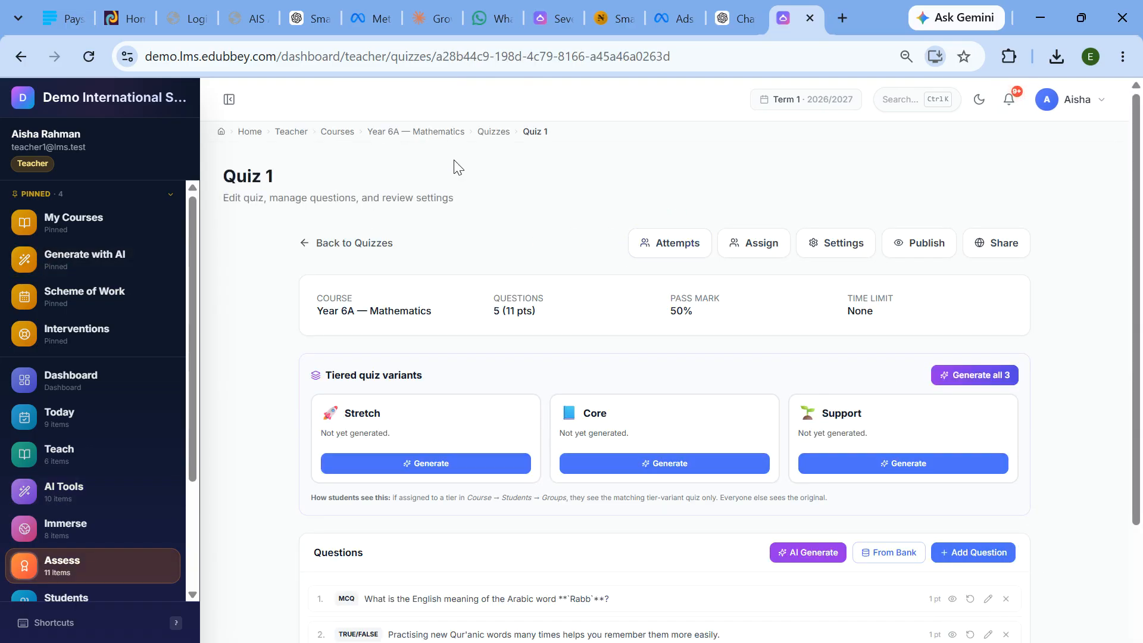
- Review the quiz's question list and its Needs Review and Unmarked student attempts, then return to the quiz page
scroll(709, 247, down, 3)
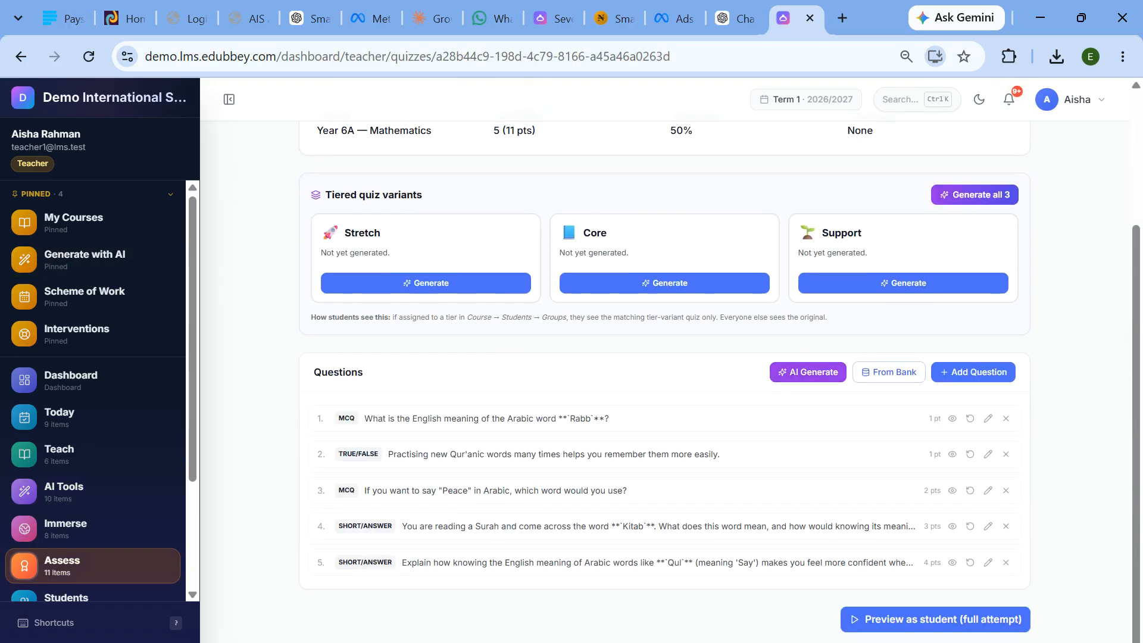
scroll(765, 327, up, 3)
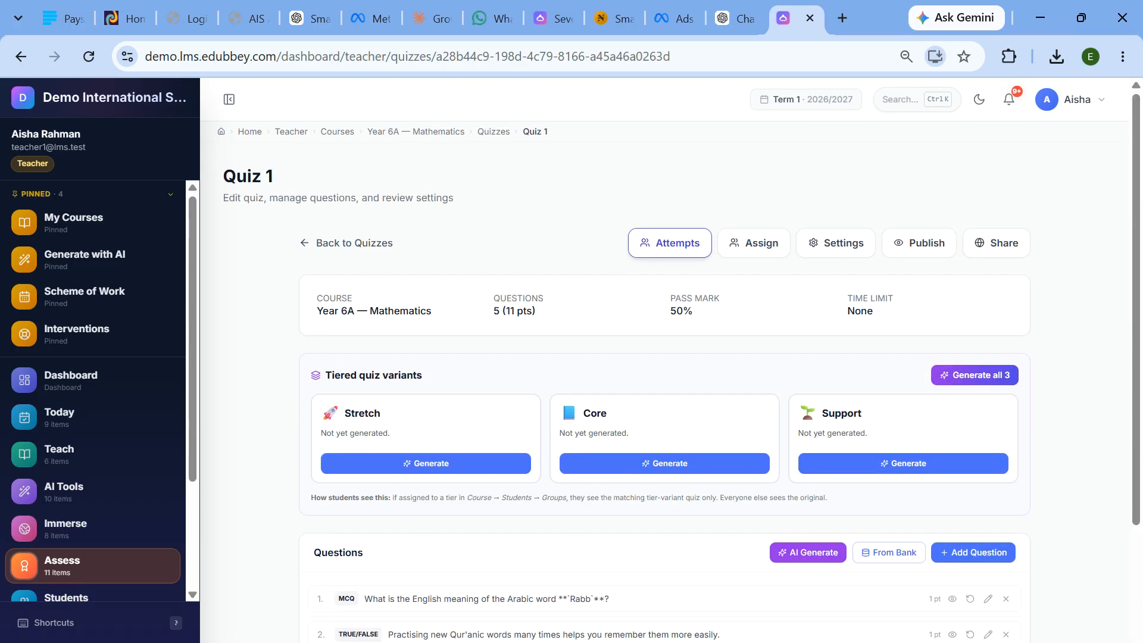
click(670, 243)
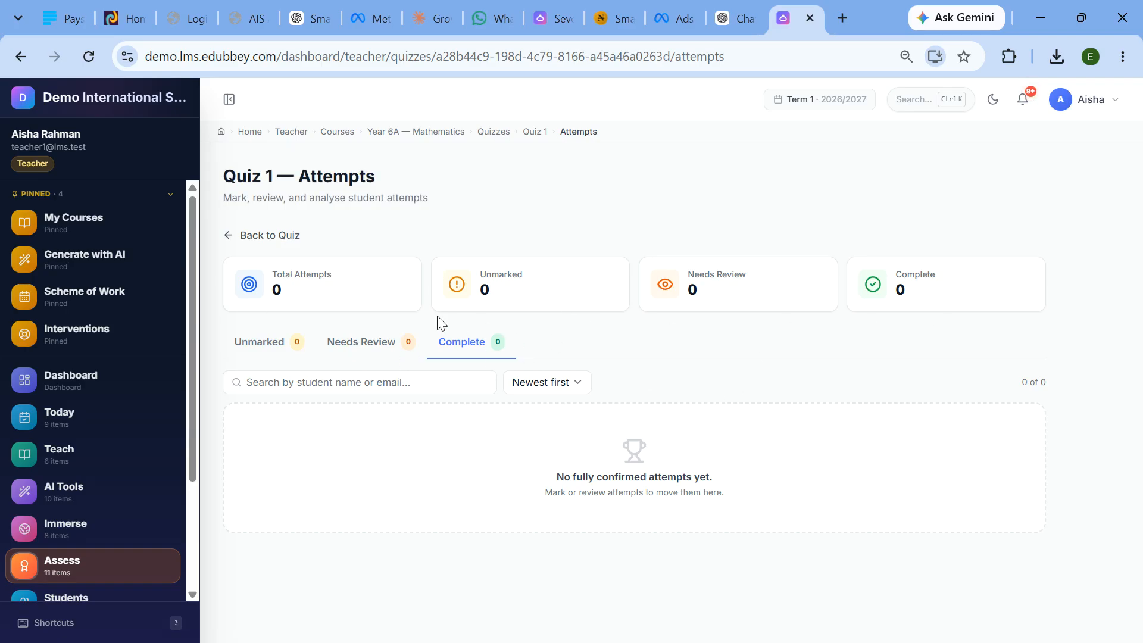
click(375, 342)
click(259, 344)
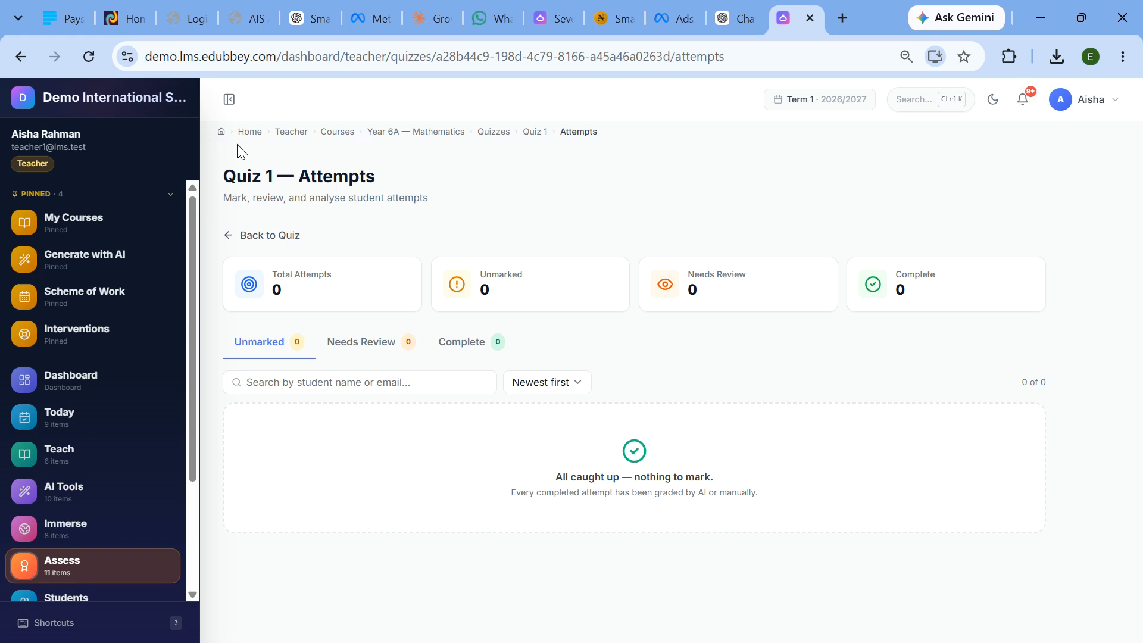
click(250, 236)
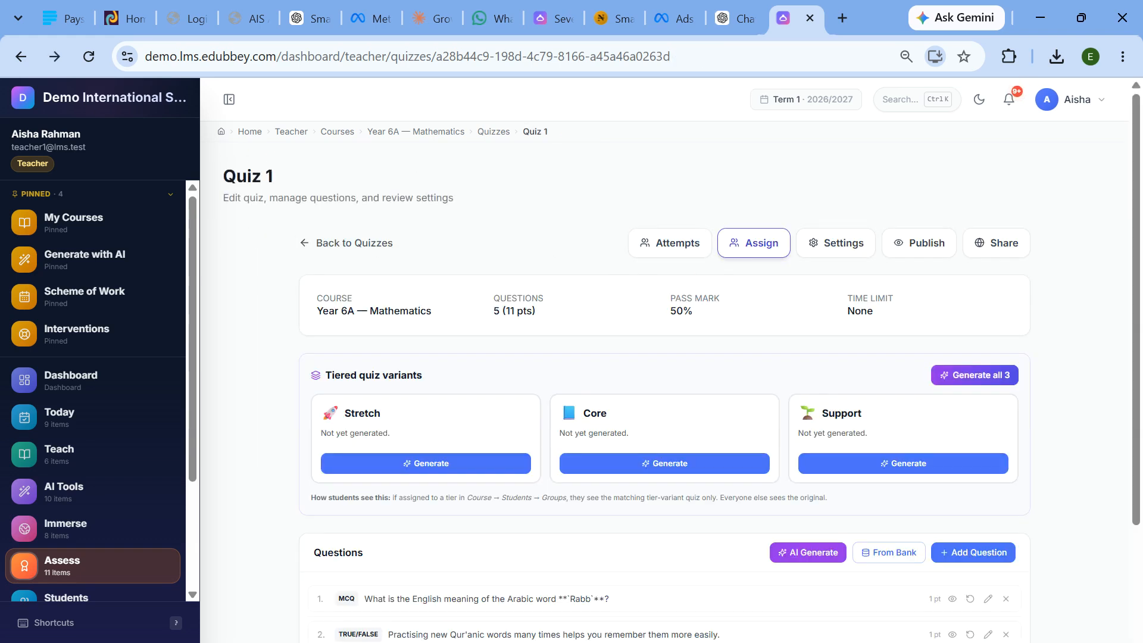
- Open the quiz's student assignment options and look through the students enrolled in the course
click(751, 244)
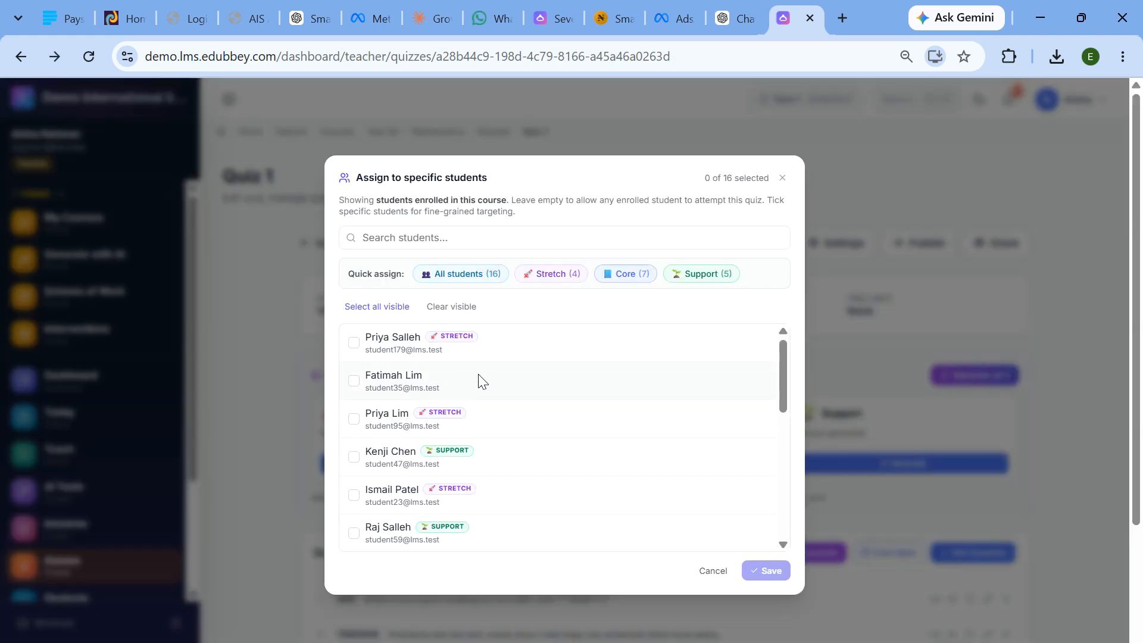
scroll(560, 417, down, 6)
scroll(485, 390, up, 6)
- Try the Support, Core and Stretch quick-assign groups in turn and check which students each one selects
click(715, 274)
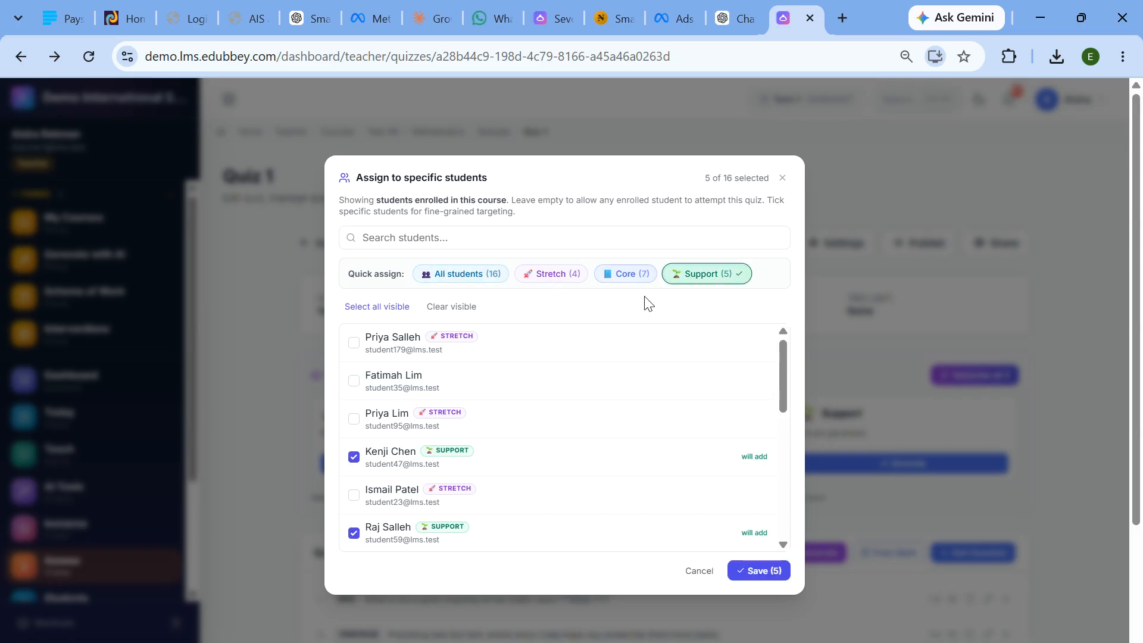
scroll(454, 434, down, 6)
scroll(455, 434, up, 5)
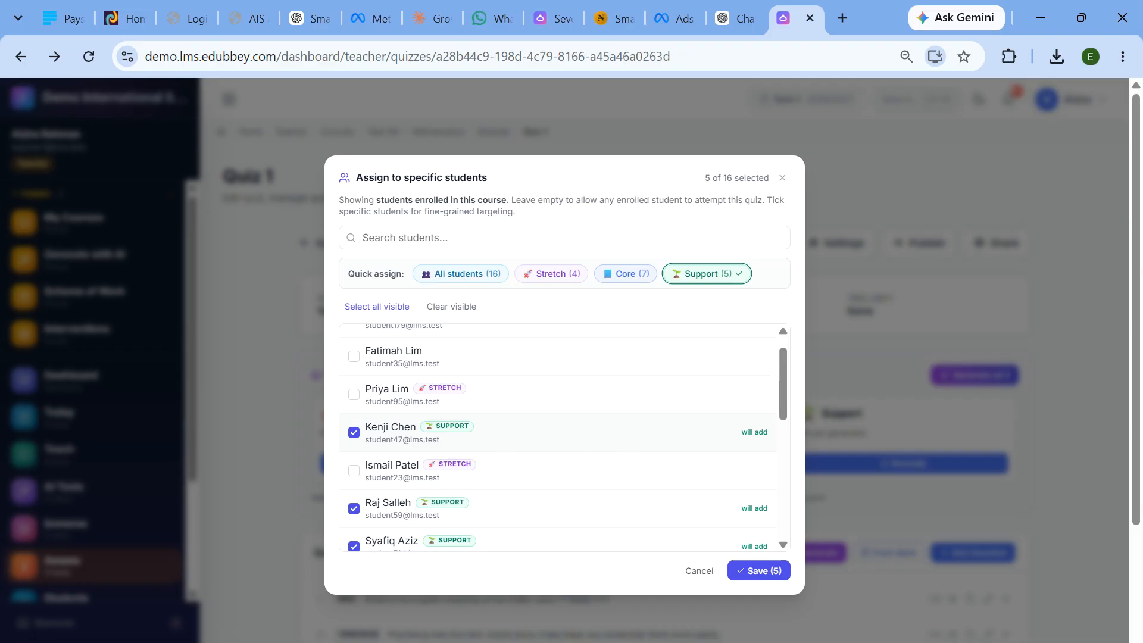
click(624, 276)
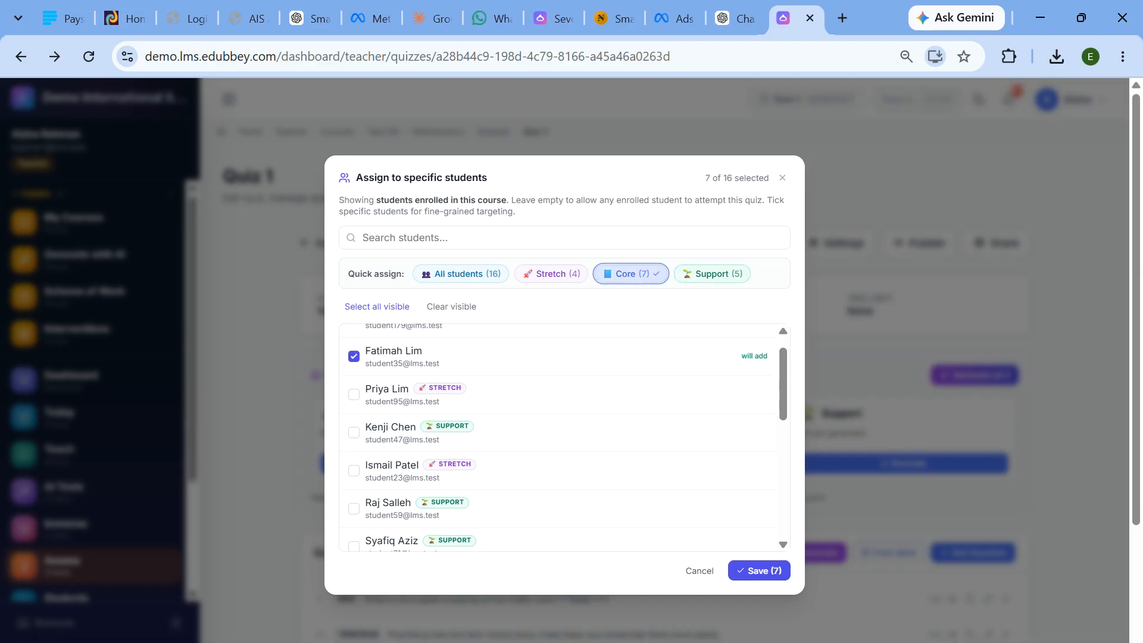
click(561, 275)
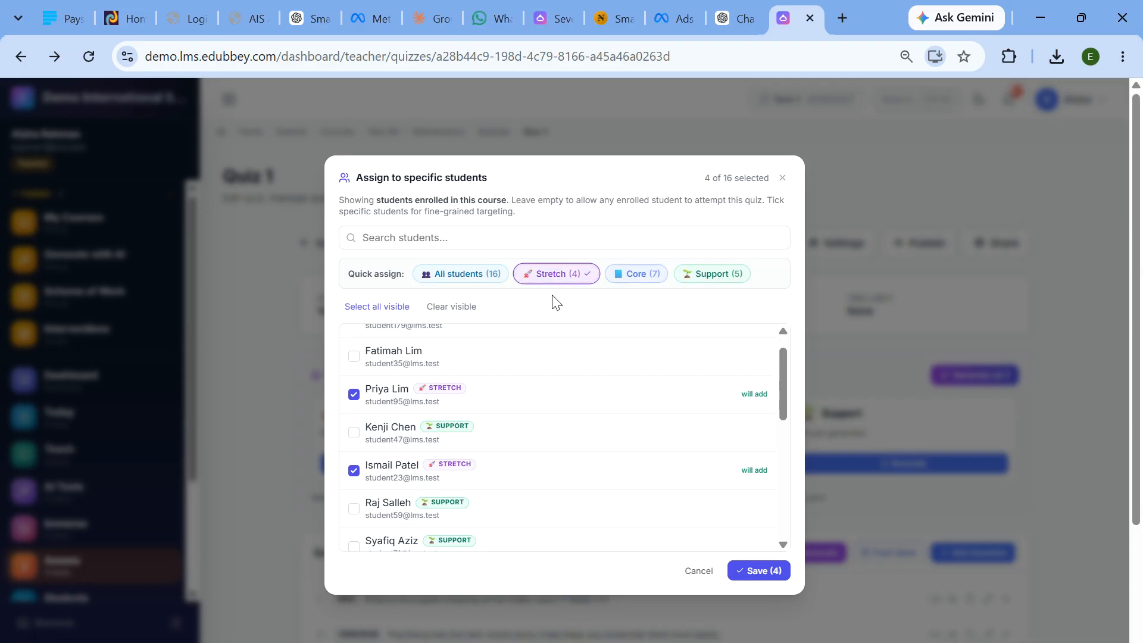
scroll(488, 396, down, 5)
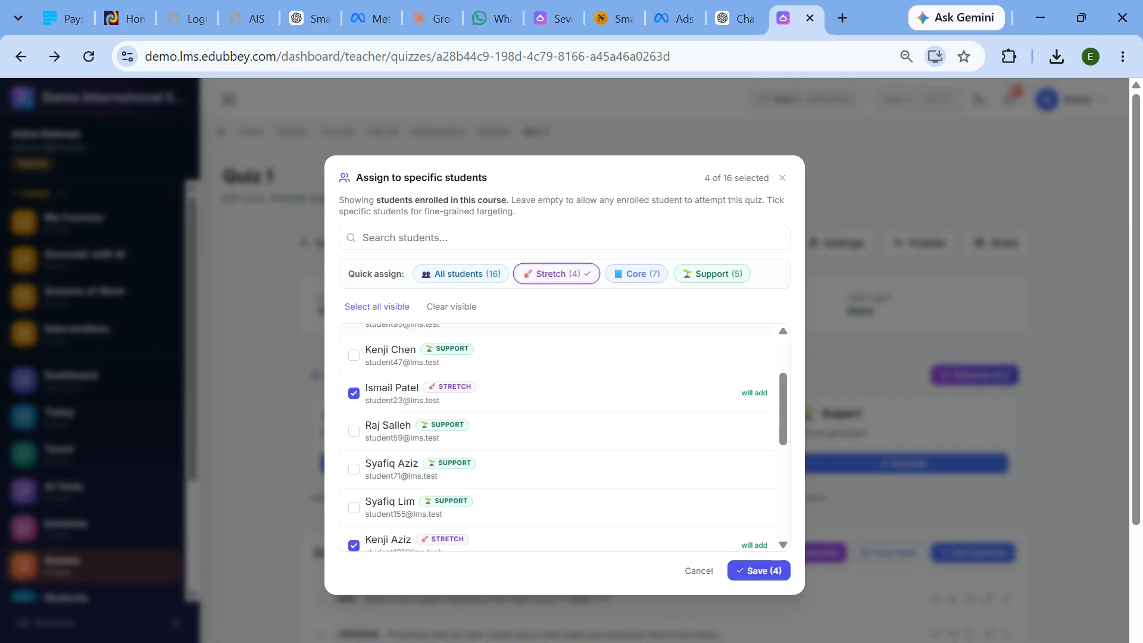
- Assign the quiz to all students in the course and save the assignment
click(476, 276)
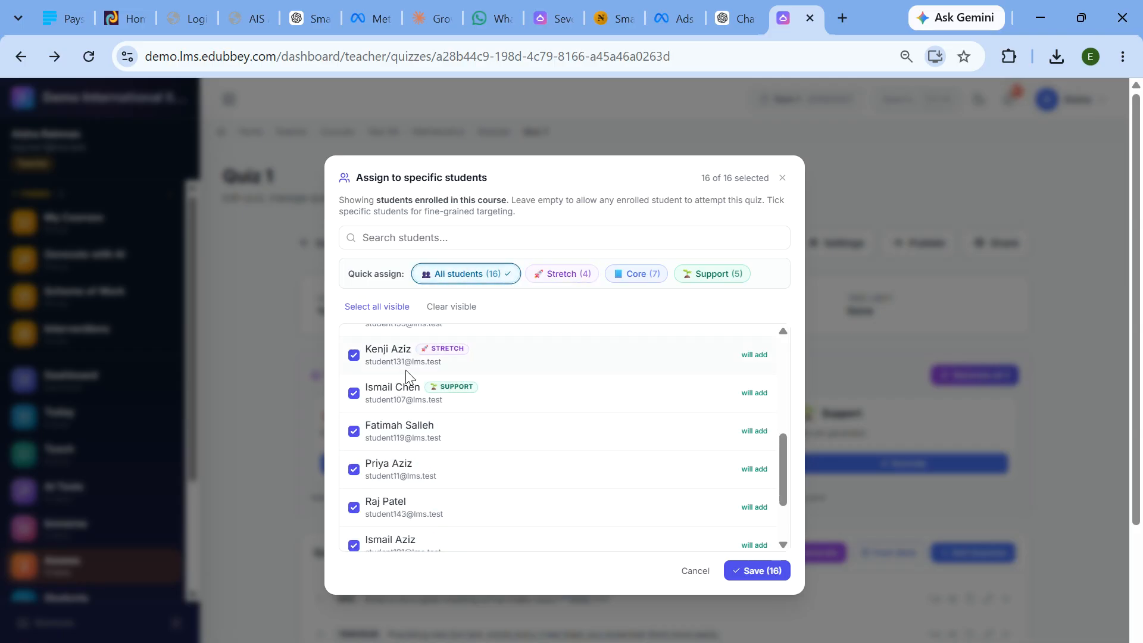
scroll(405, 367, up, 5)
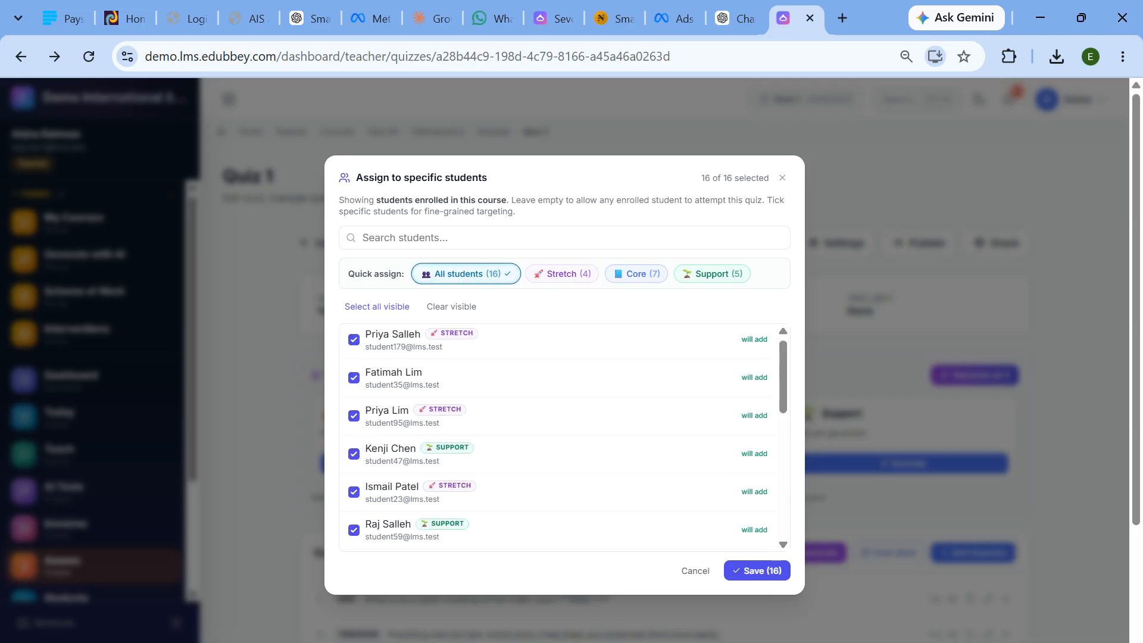
click(757, 570)
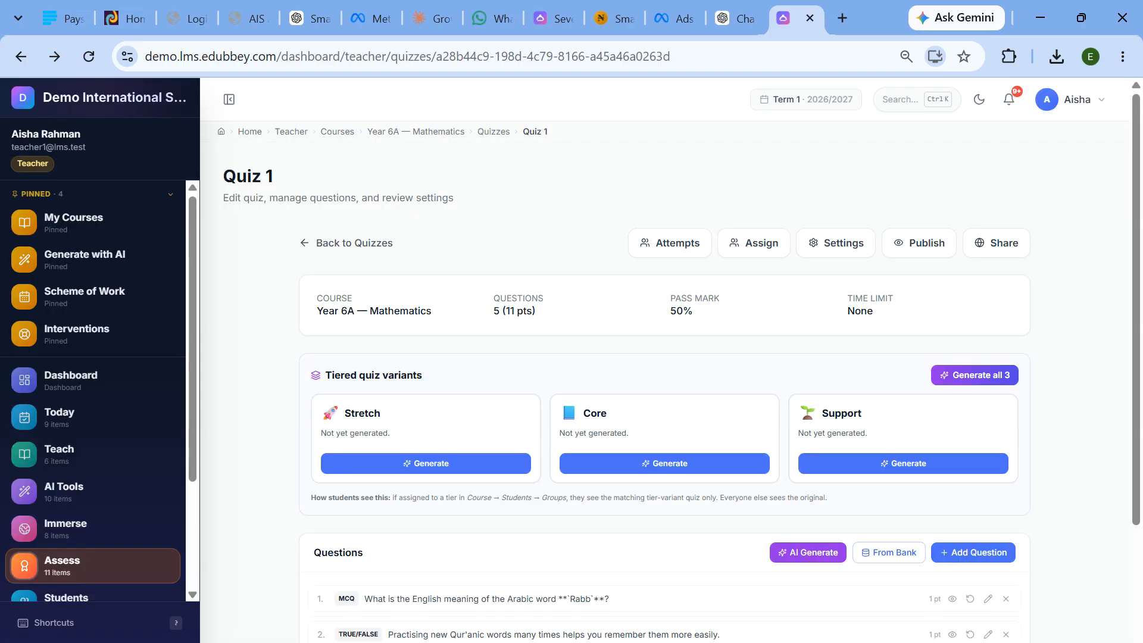
- Change the title in the quiz settings to "Quiz 1: Quran"
click(836, 244)
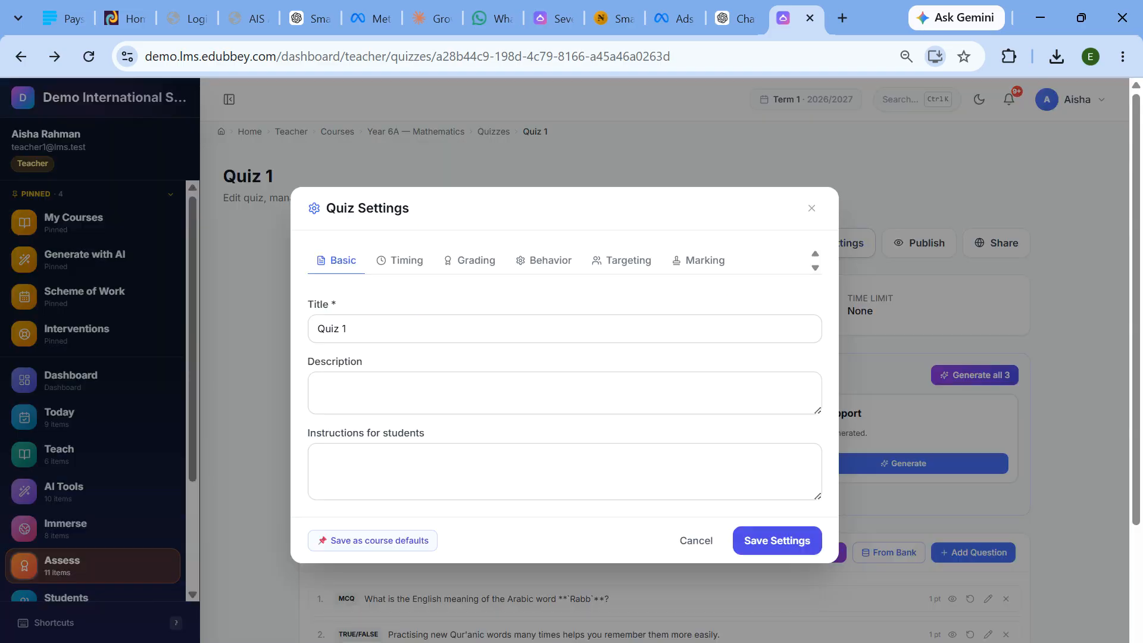
click(348, 329)
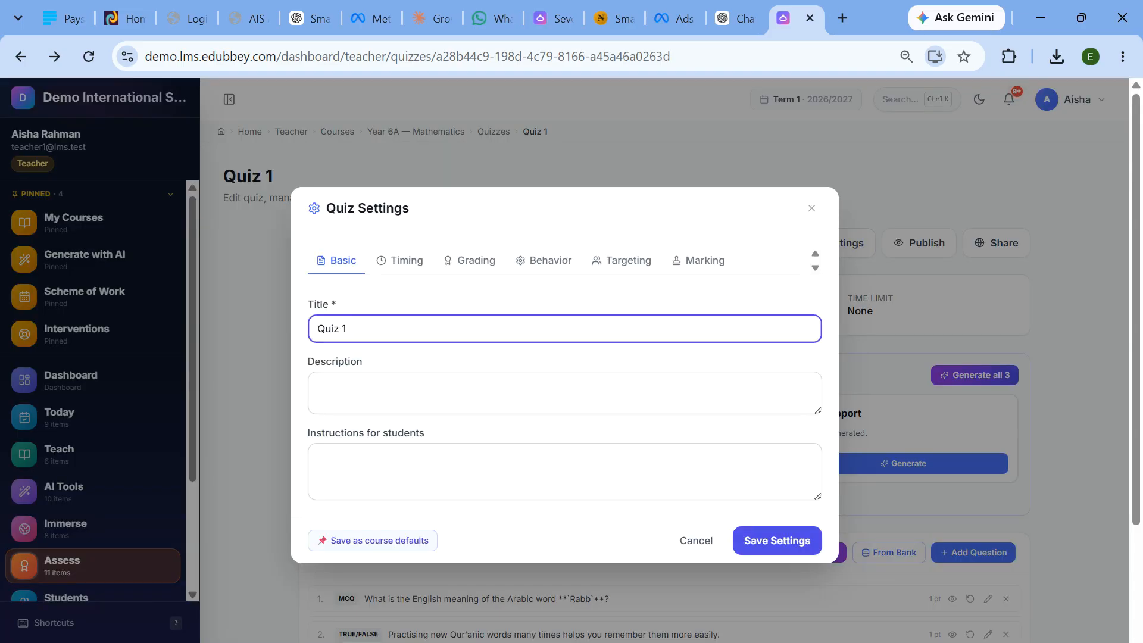
text(: Quran)
- Set the quiz's time limit to 10 minutes in the timing settings
click(400, 262)
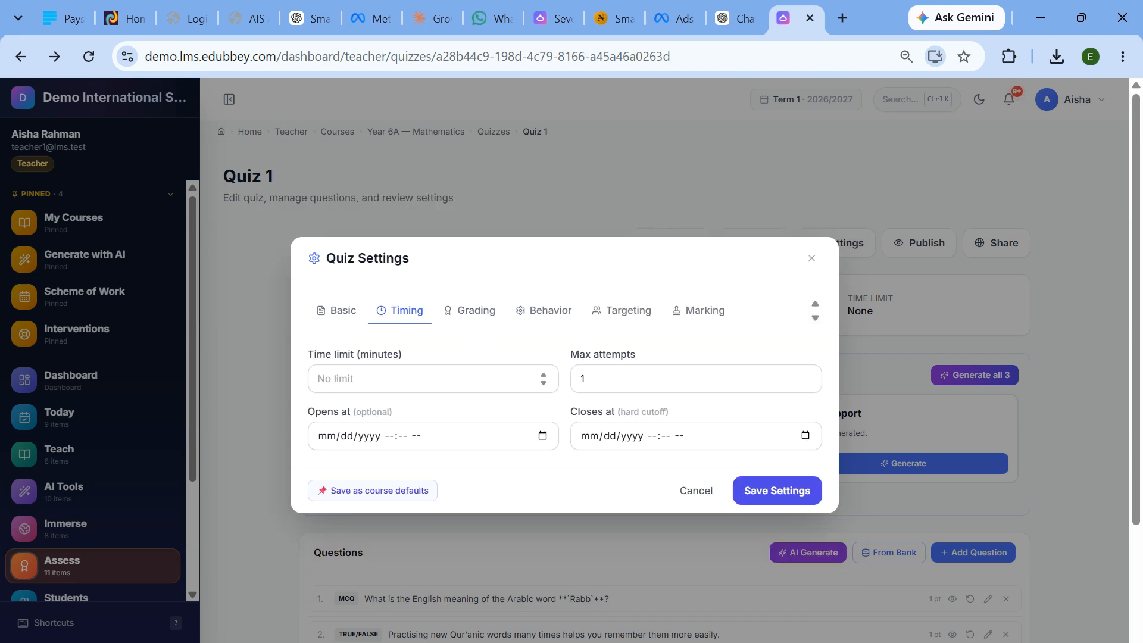
click(433, 381)
text(10)
key(Tab)
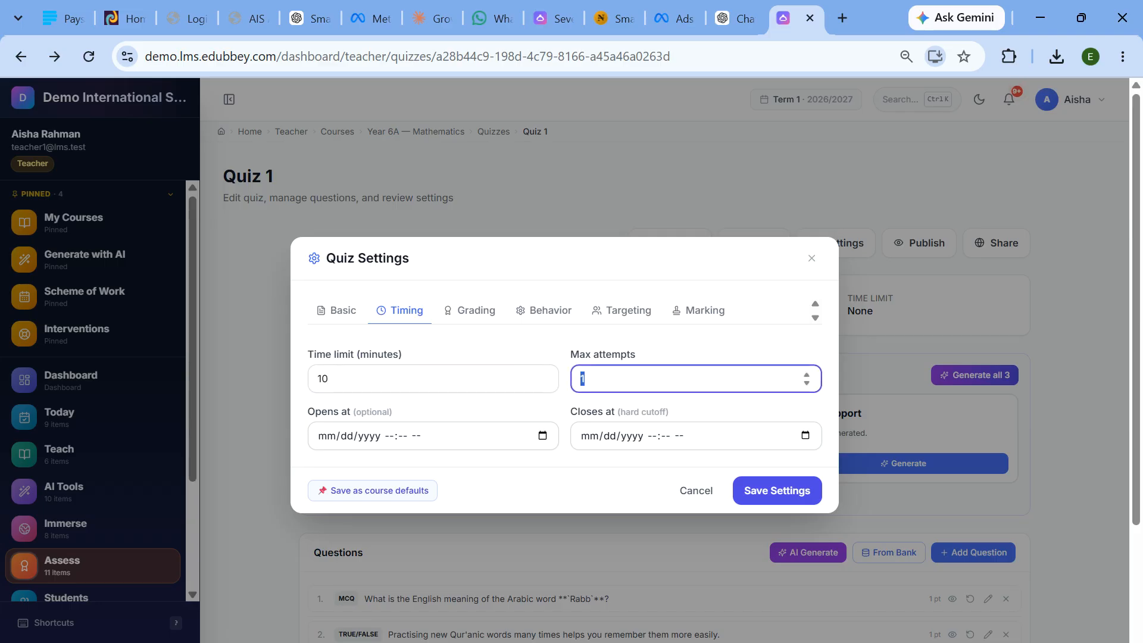
- Set the quiz's maximum attempts to 2 and enter 01/01/2027 as its opening date
key(Tab)
text(01/01/)
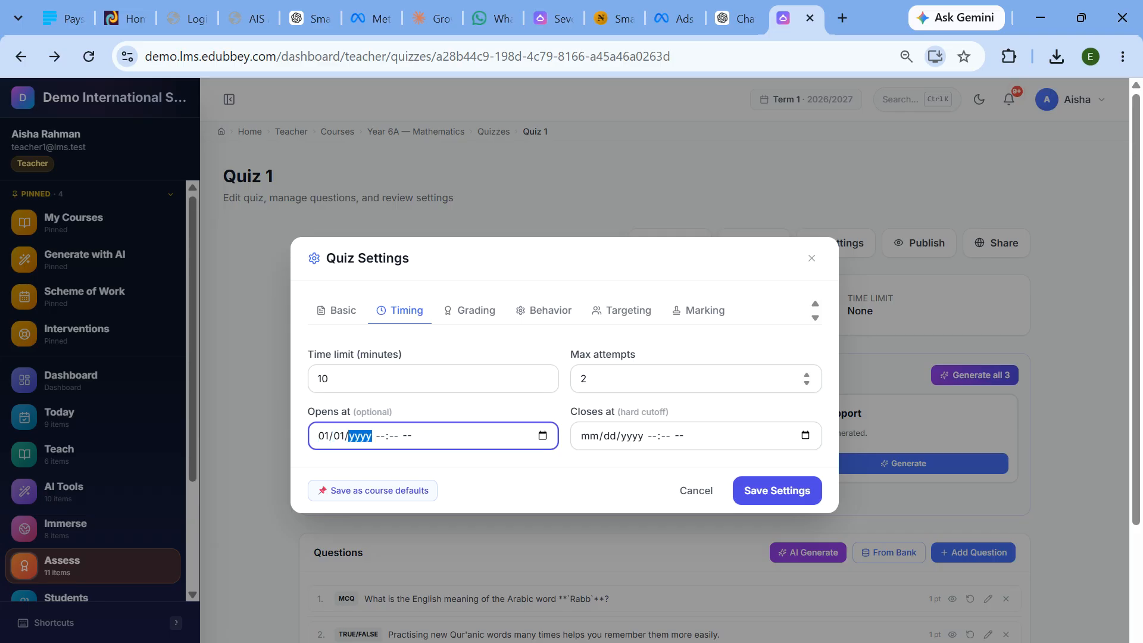
text(2027)
key(Tab)
key(Tab)
- Set the quiz to open on 08/20/2026 and close on 08/27/2026, both at 09:48 AM
click(539, 439)
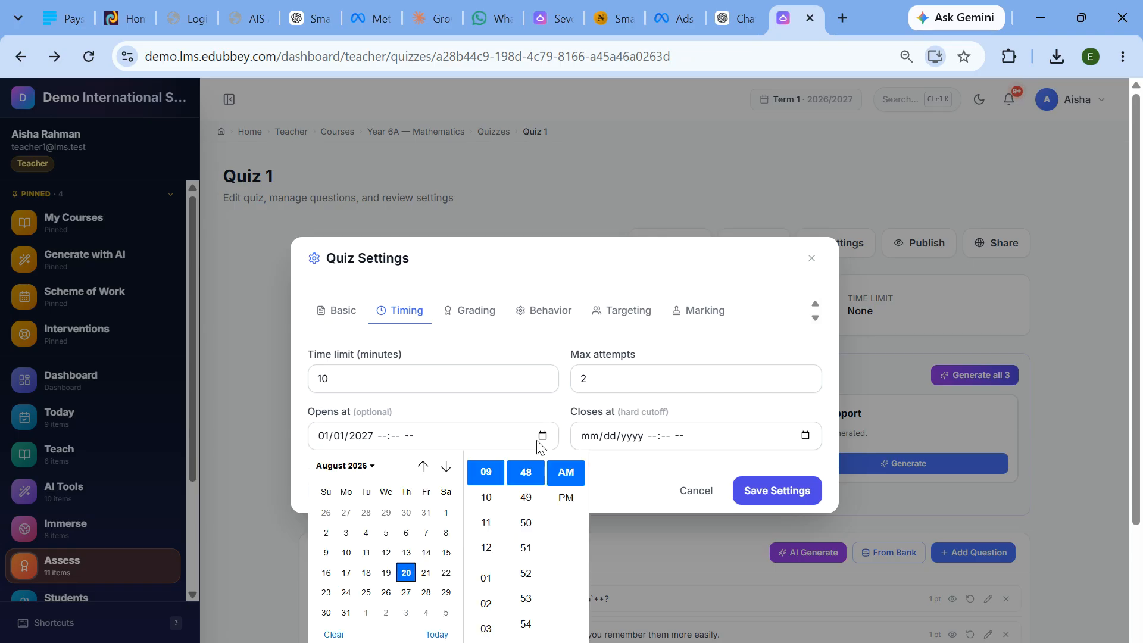
click(406, 572)
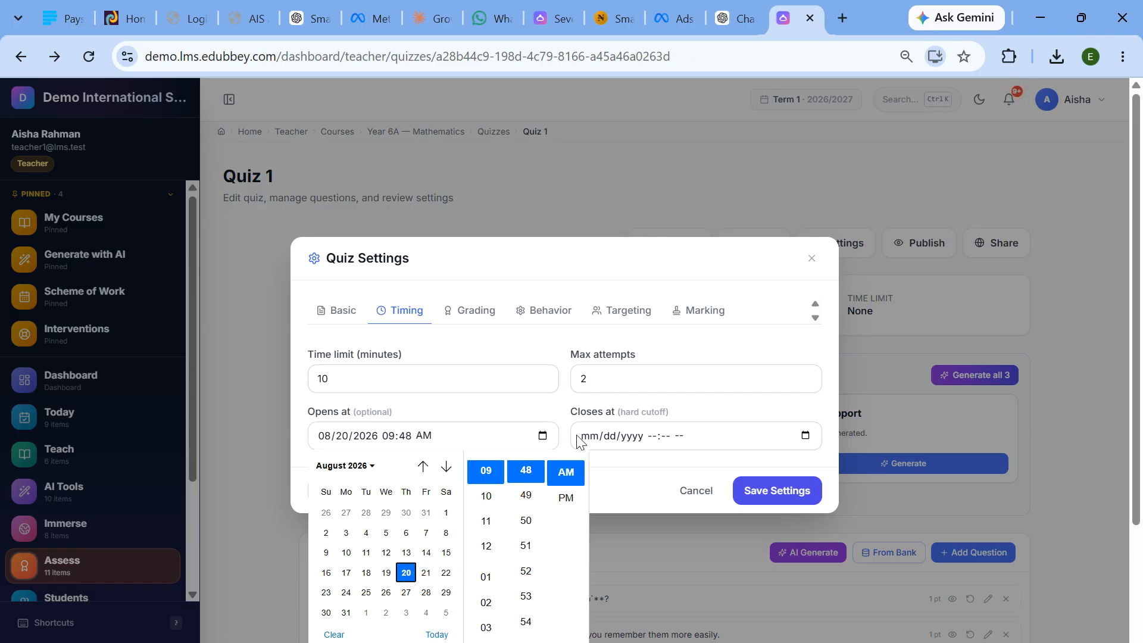
click(805, 436)
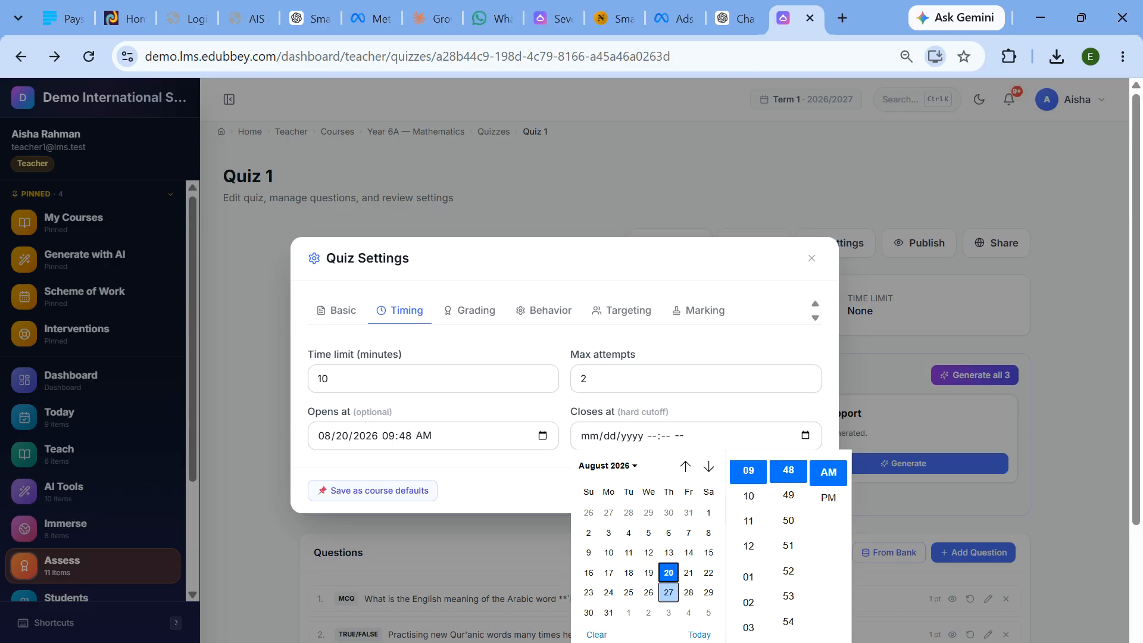
click(670, 592)
click(516, 463)
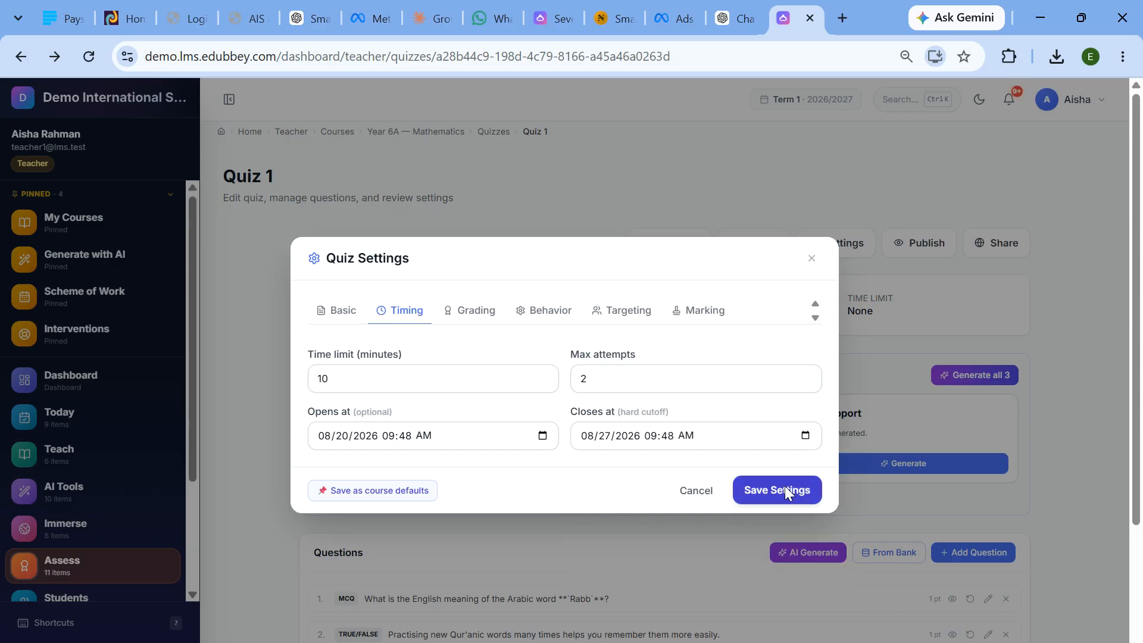
click(474, 311)
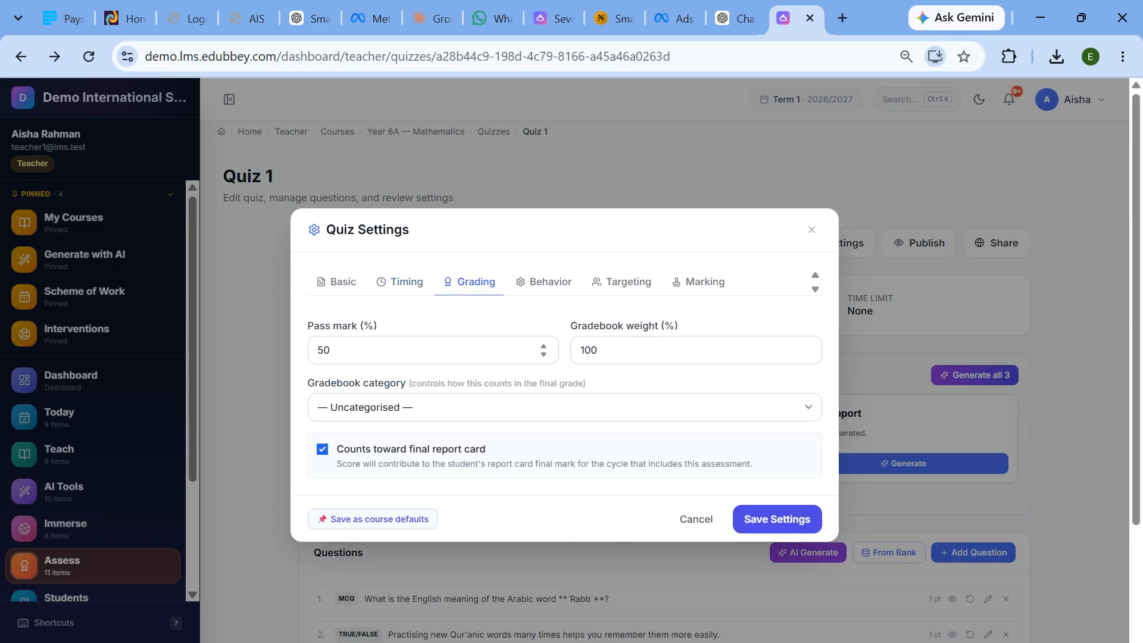
drag(357, 351, 278, 353)
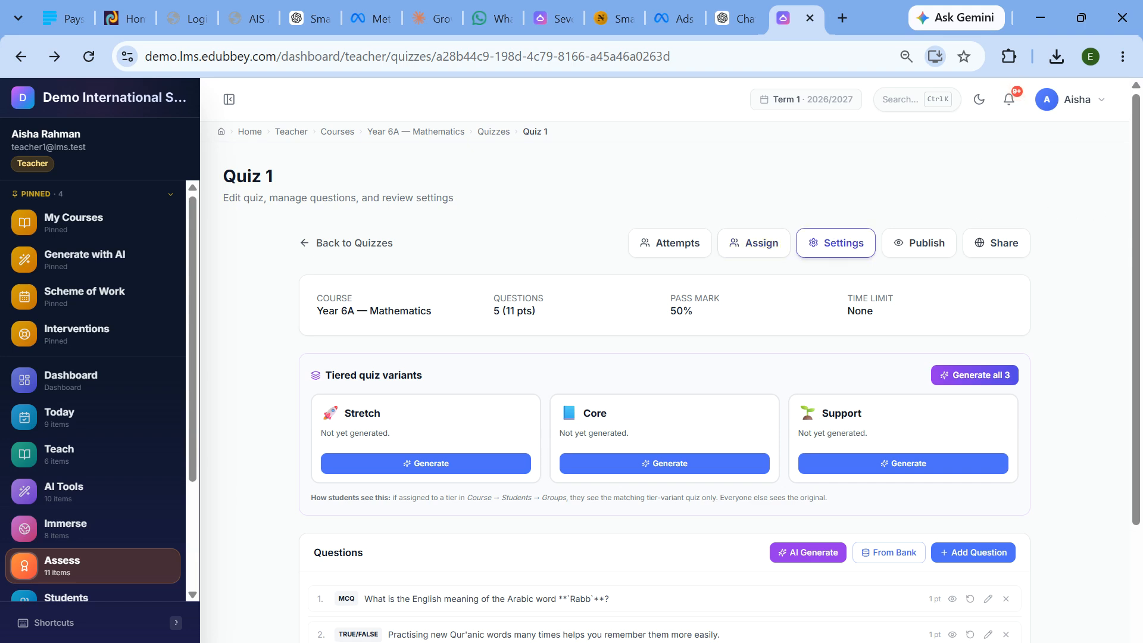
click(837, 244)
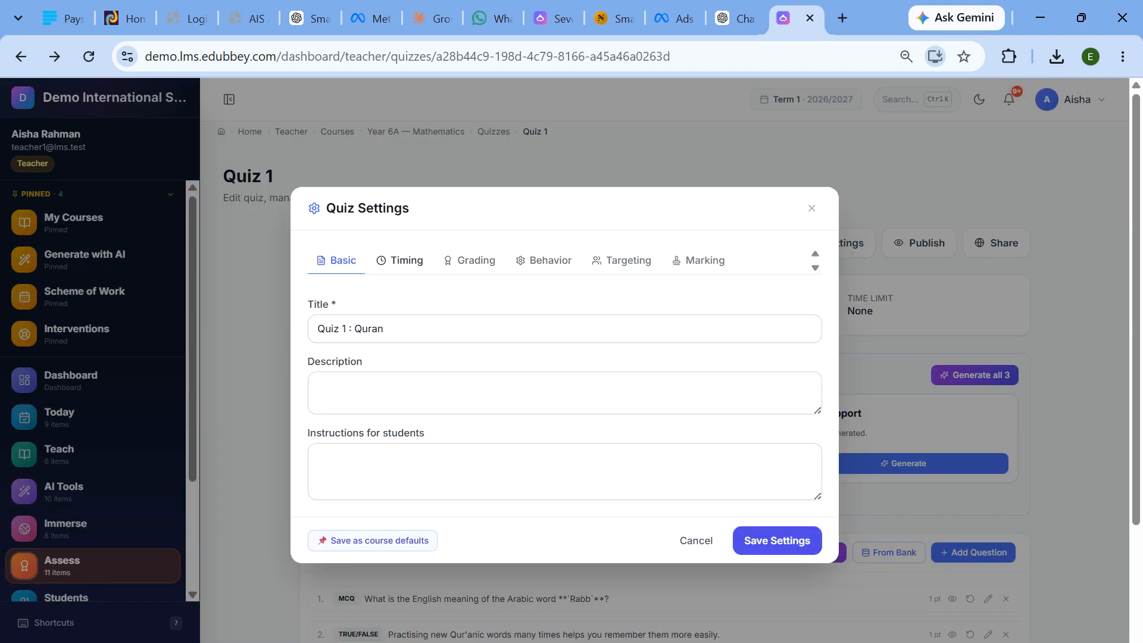
click(407, 260)
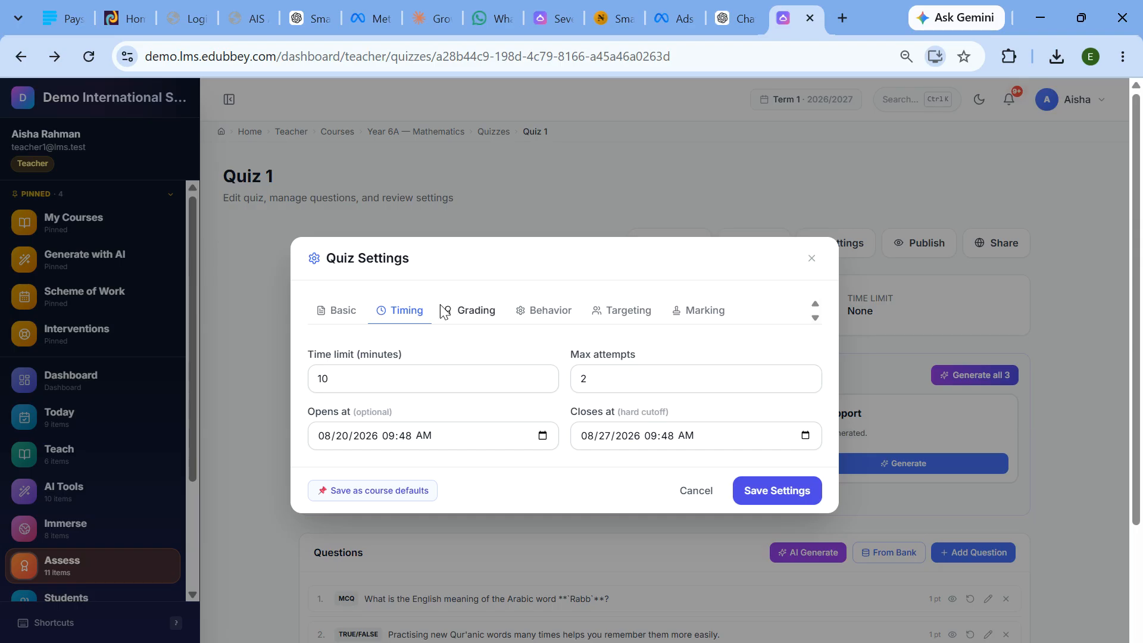
- In the grading settings, set the pass mark to 60% and exclude the quiz from the final report card
click(483, 311)
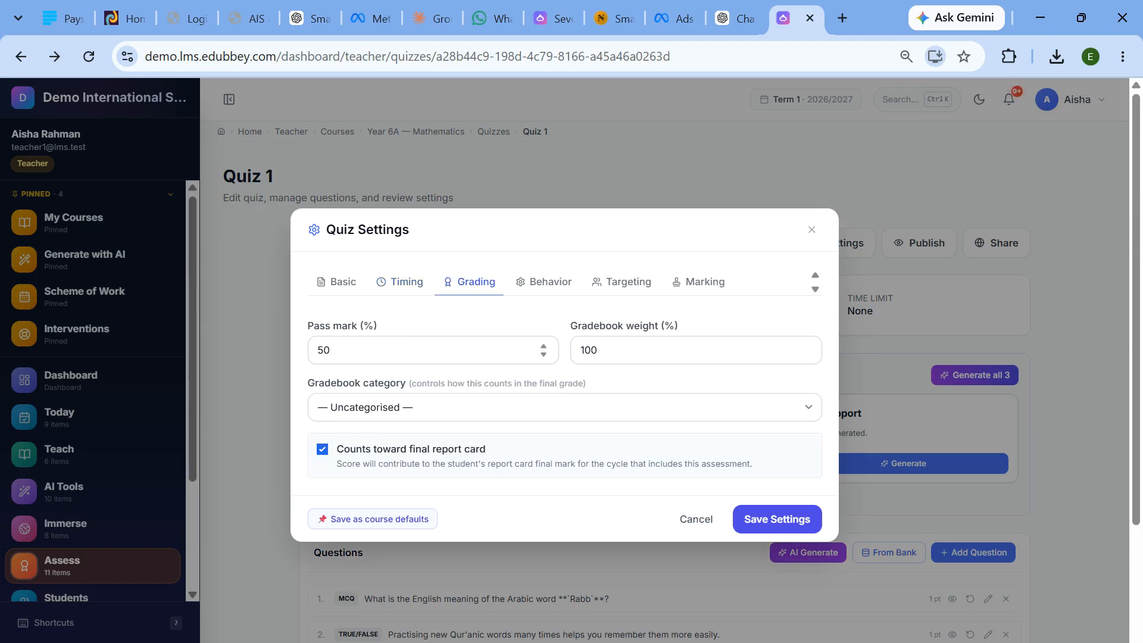
double_click(543, 347)
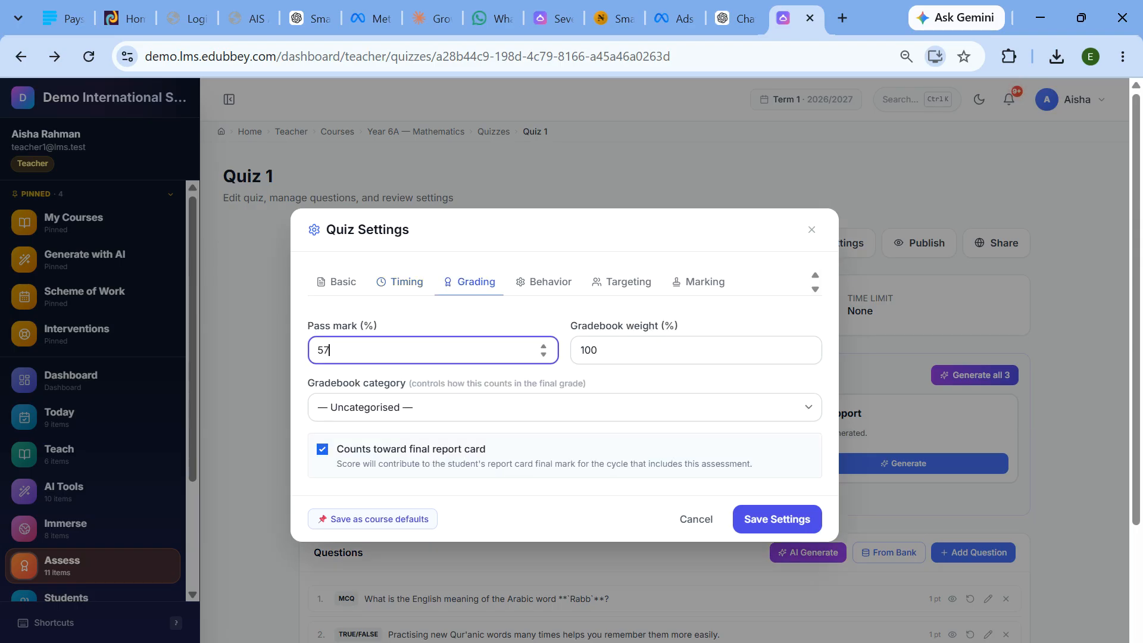
click(667, 350)
click(391, 412)
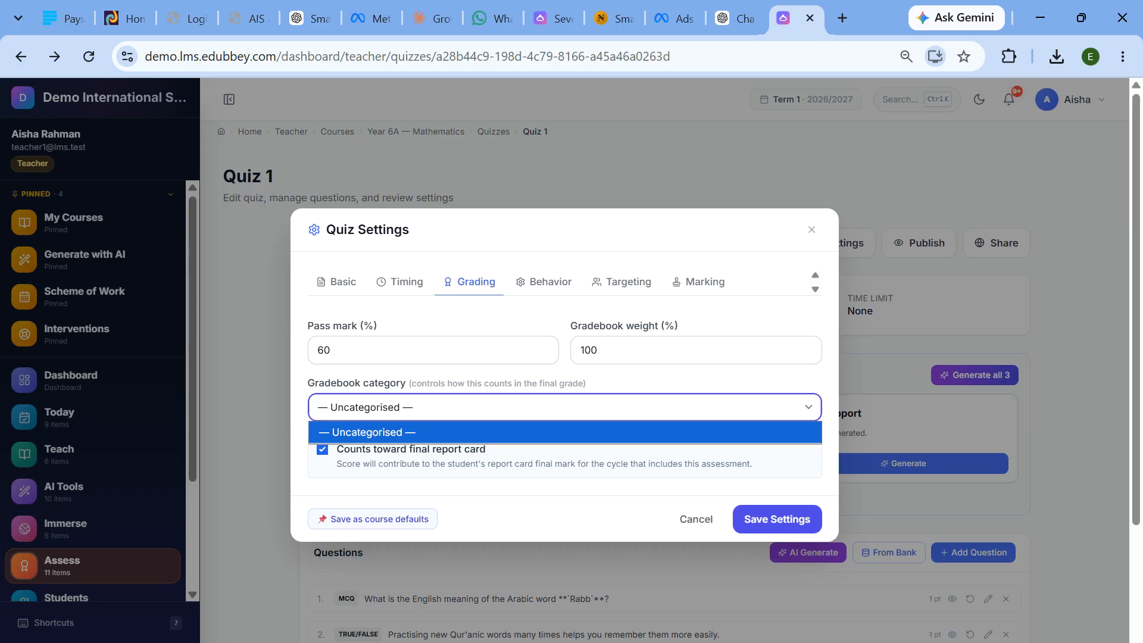
click(504, 486)
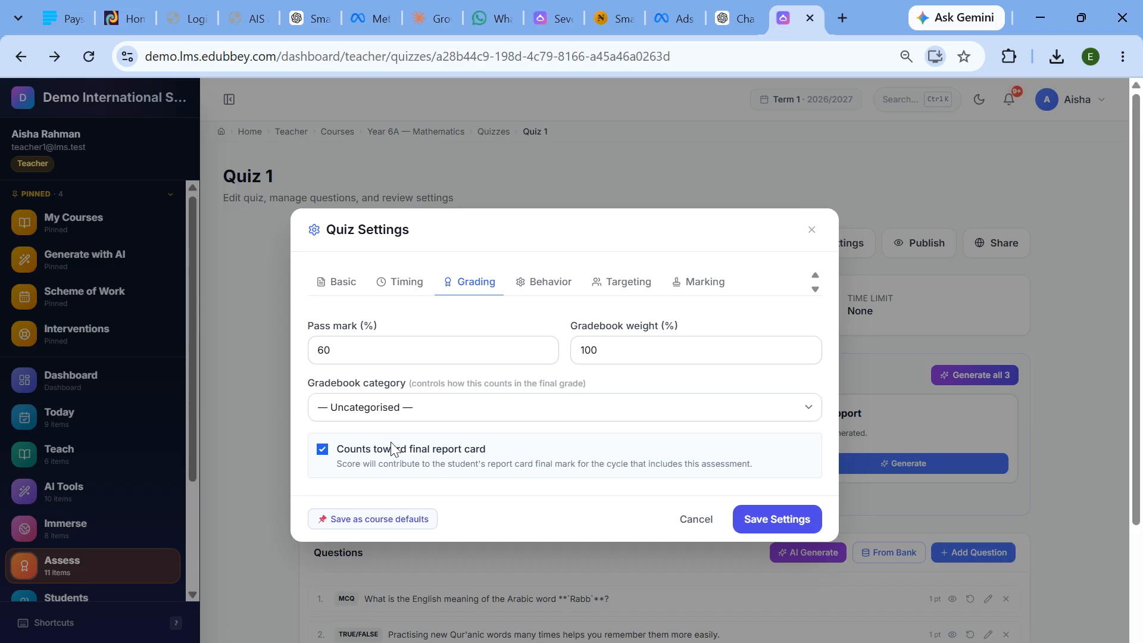
click(323, 451)
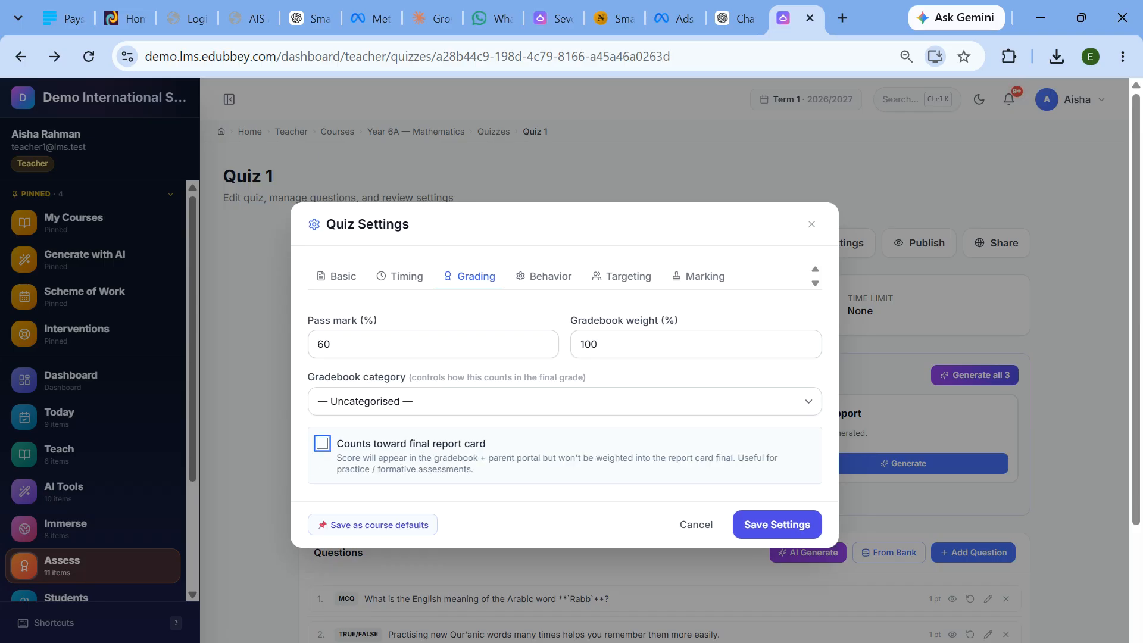
- In the behavior settings, choose to show students their results right after submission
click(544, 277)
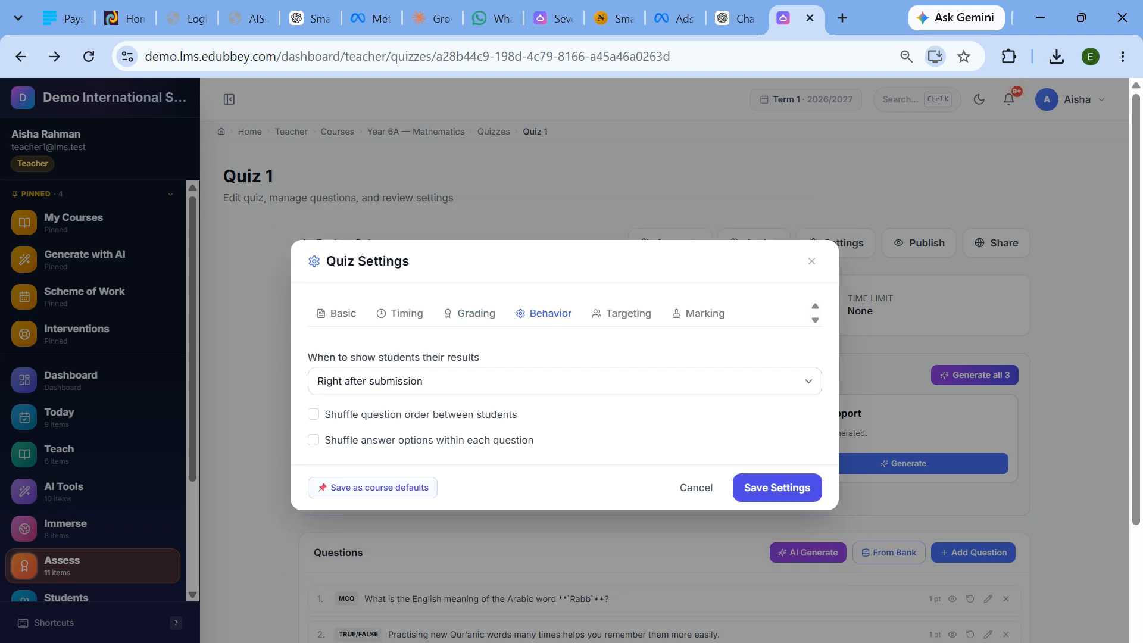
click(400, 383)
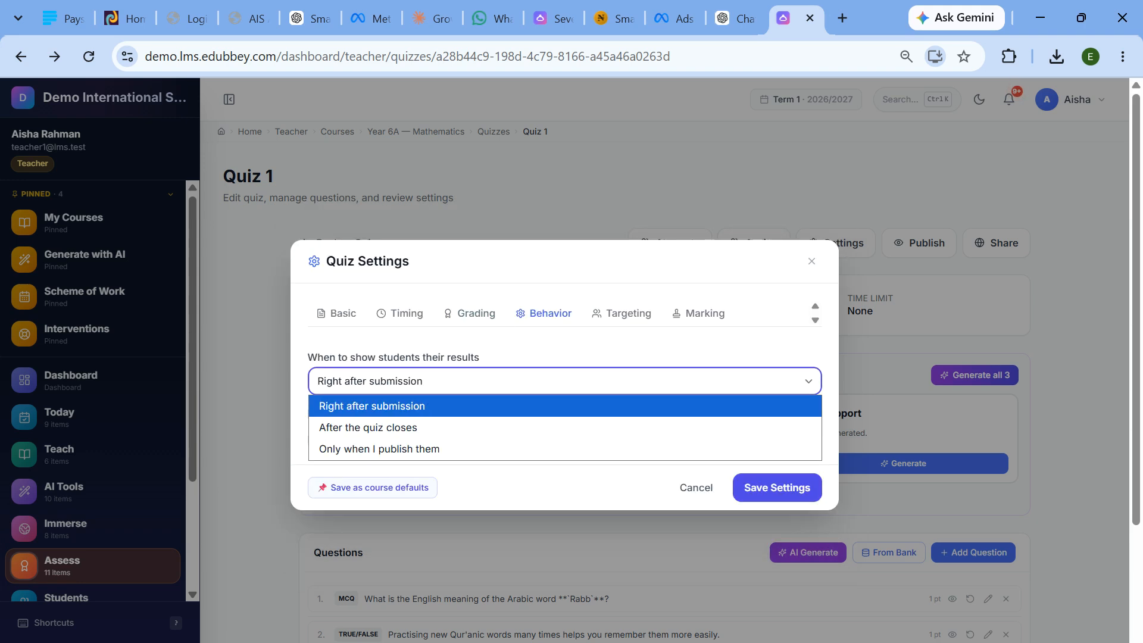
click(381, 406)
- Set AI marking to run automatically after submission and apply to essay and short-answer questions
click(703, 313)
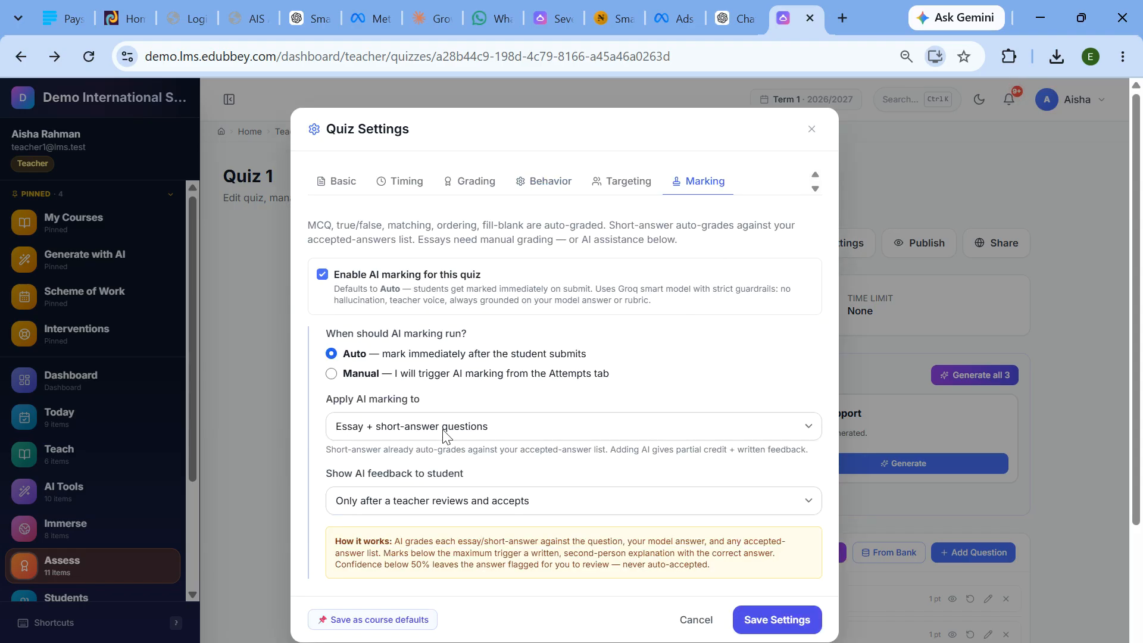
scroll(423, 400, down, 3)
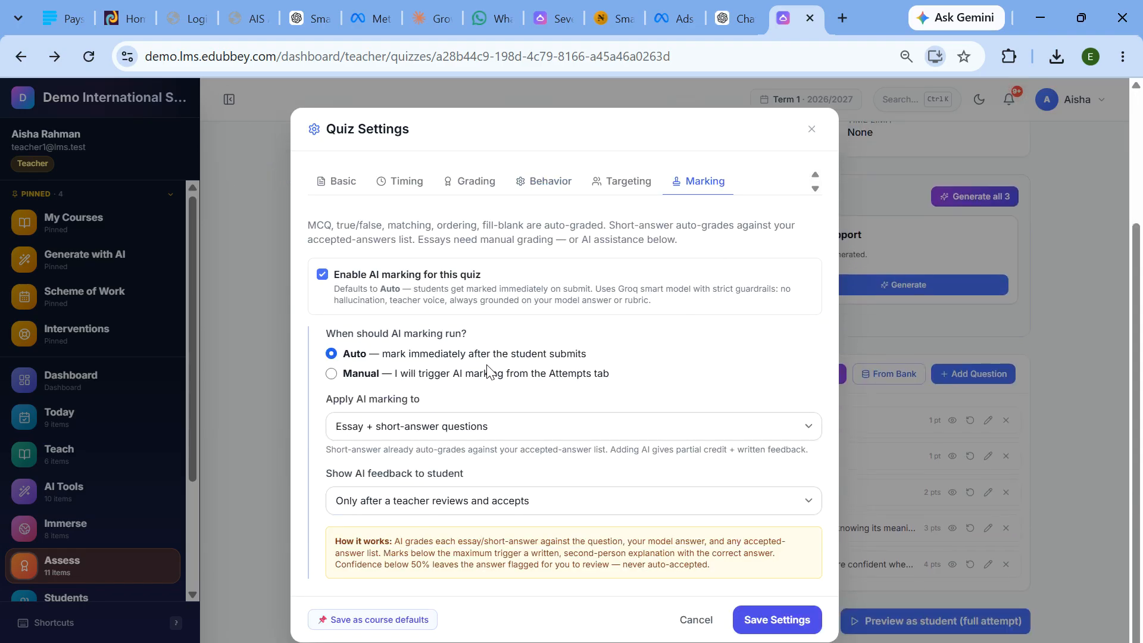
click(331, 373)
click(375, 355)
click(430, 436)
click(430, 437)
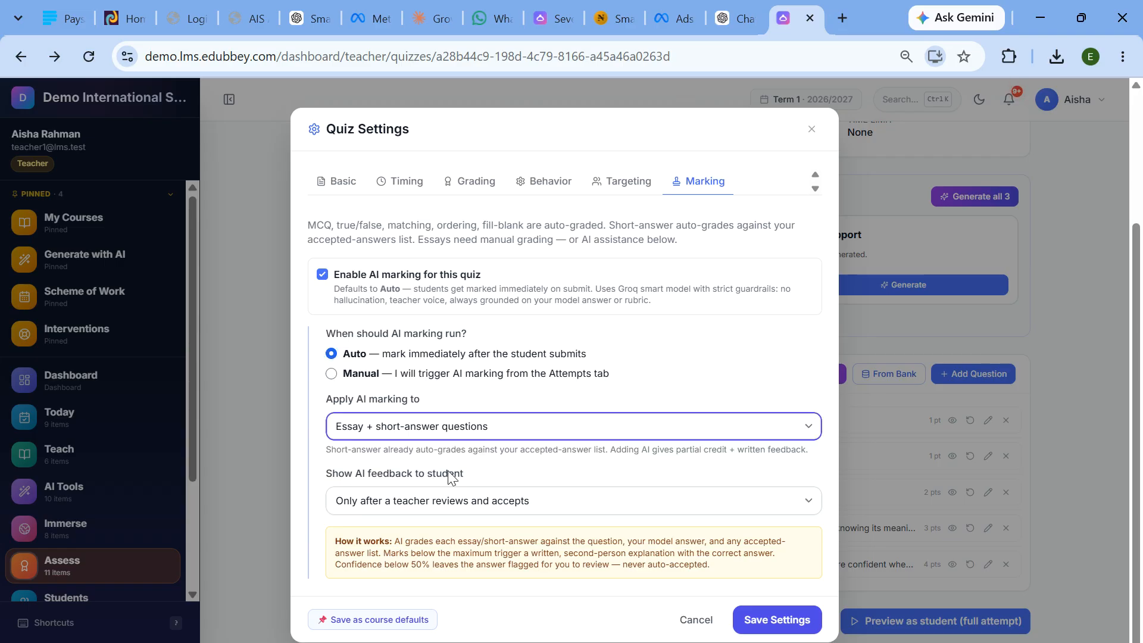
- Set AI feedback to be shown to students immediately after the AI marks their attempt
click(490, 505)
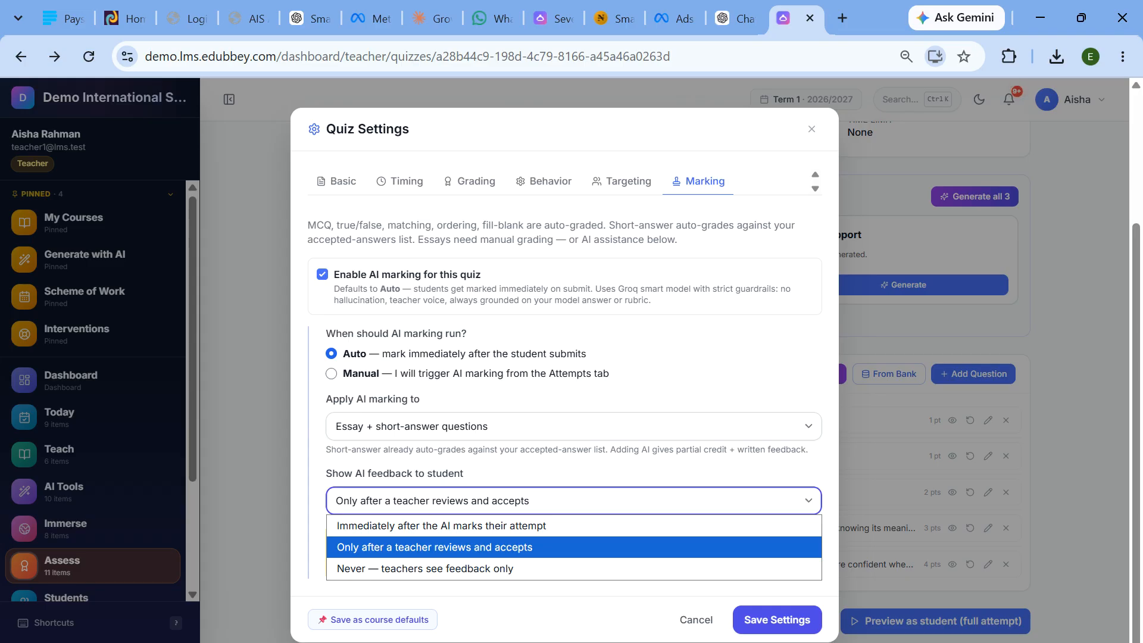
click(484, 526)
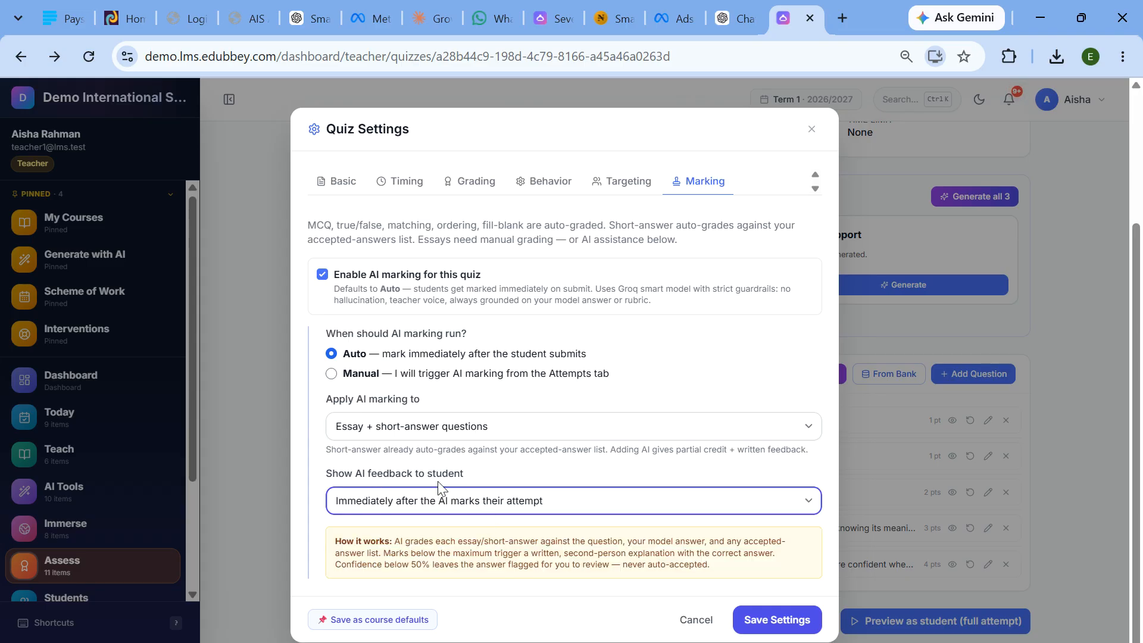
click(433, 503)
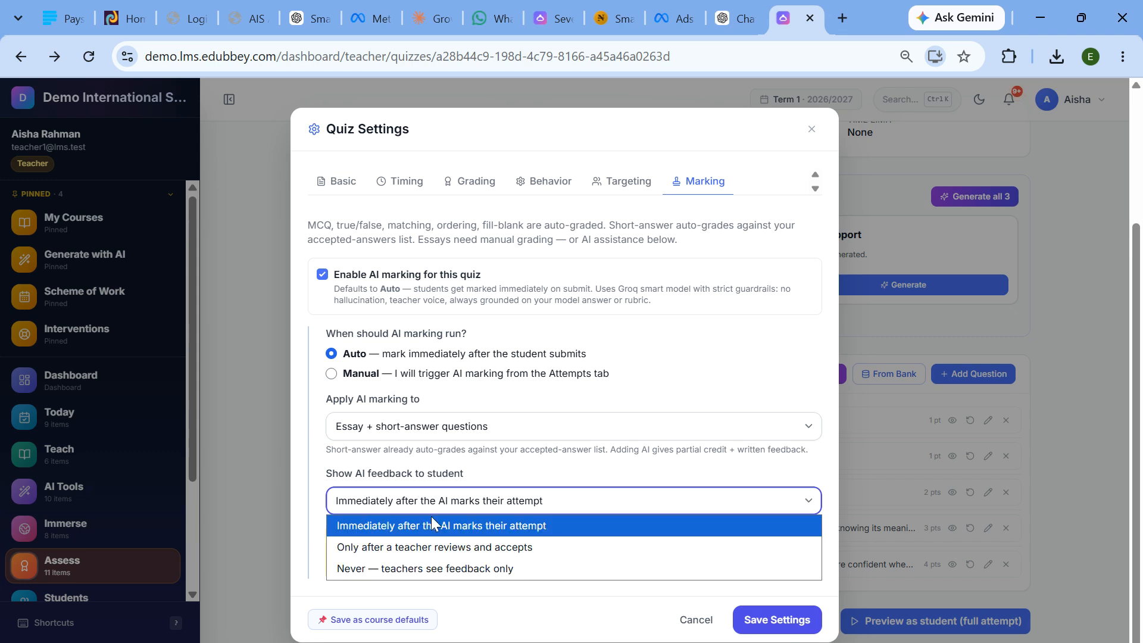
click(445, 547)
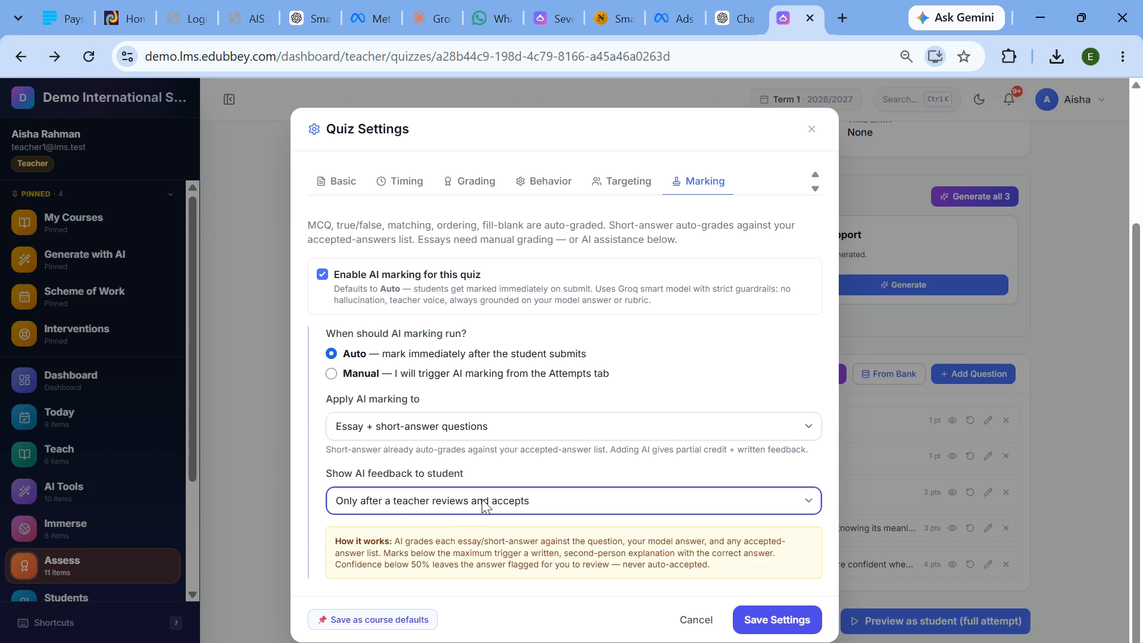
click(479, 503)
click(431, 530)
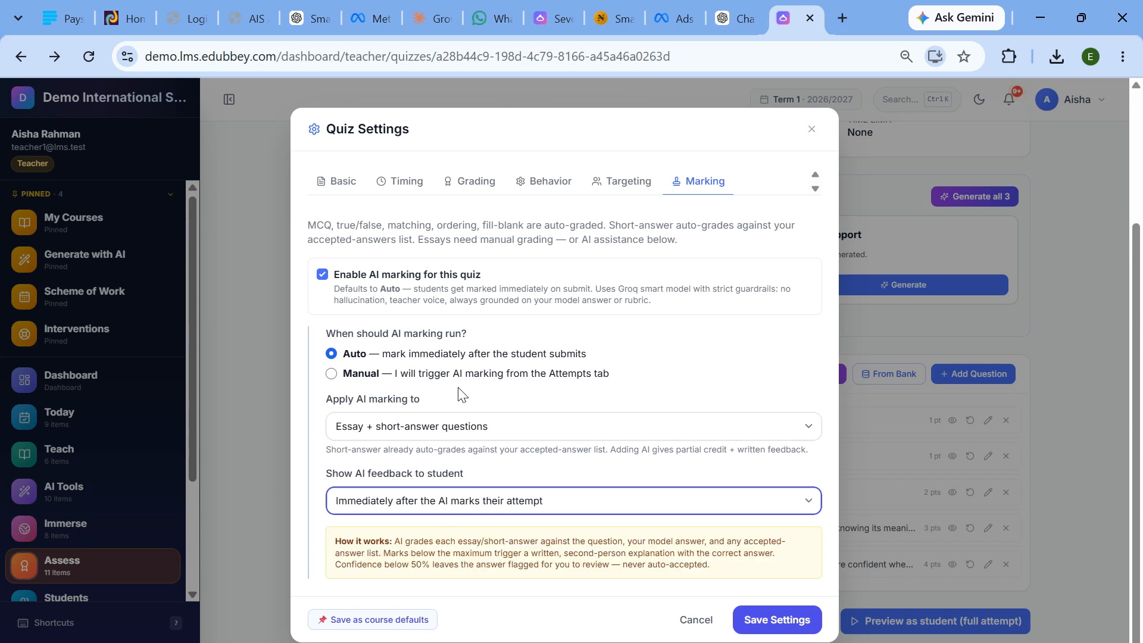
- Save the quiz settings and publish the quiz
click(798, 610)
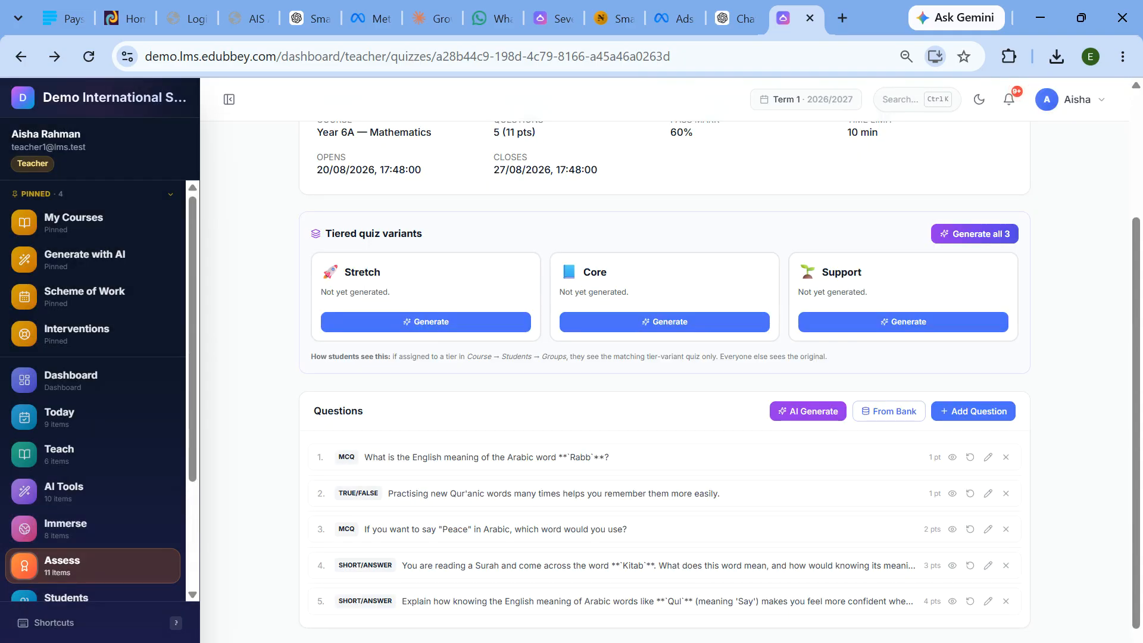
scroll(711, 381, up, 3)
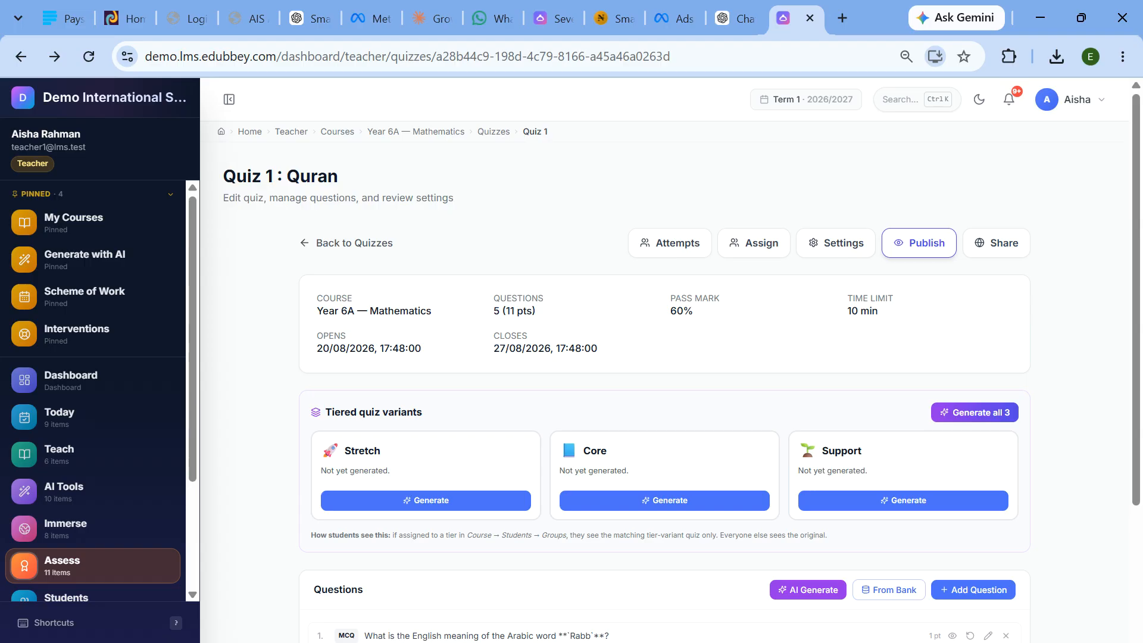
click(919, 243)
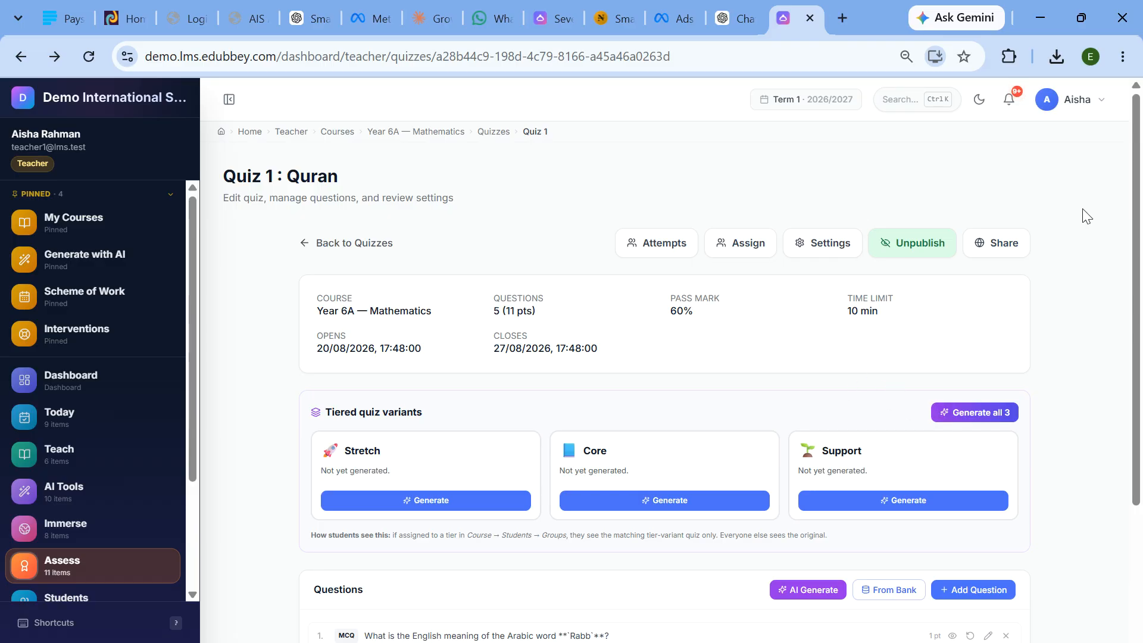
- Examine the community sharing form and its curriculum board options, and close it without sharing the quiz
click(1006, 244)
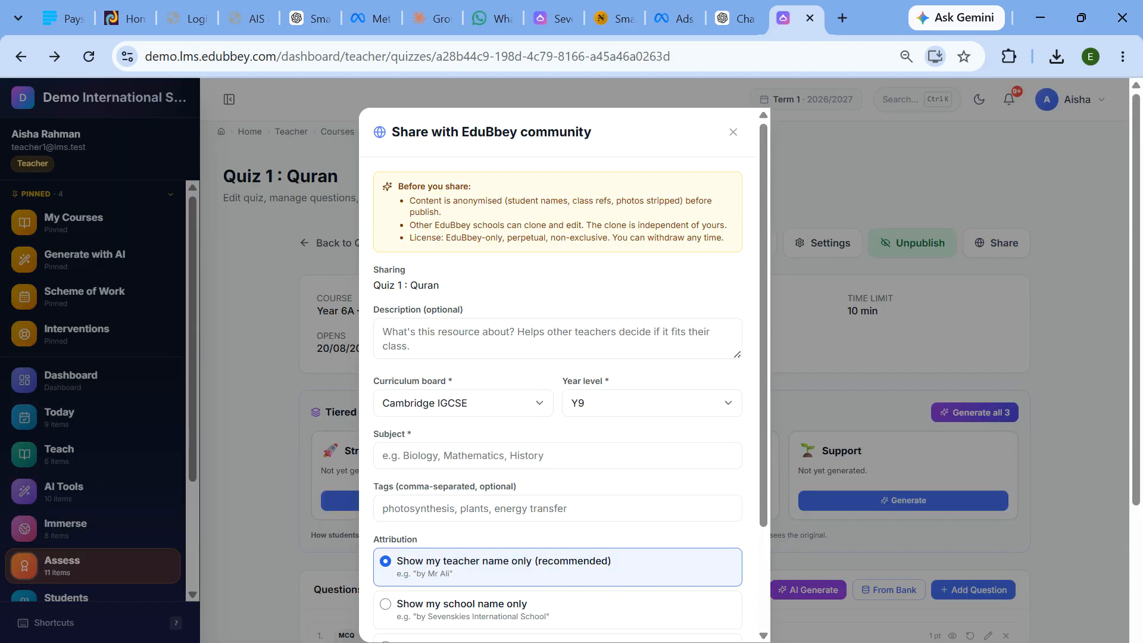
scroll(482, 369, down, 3)
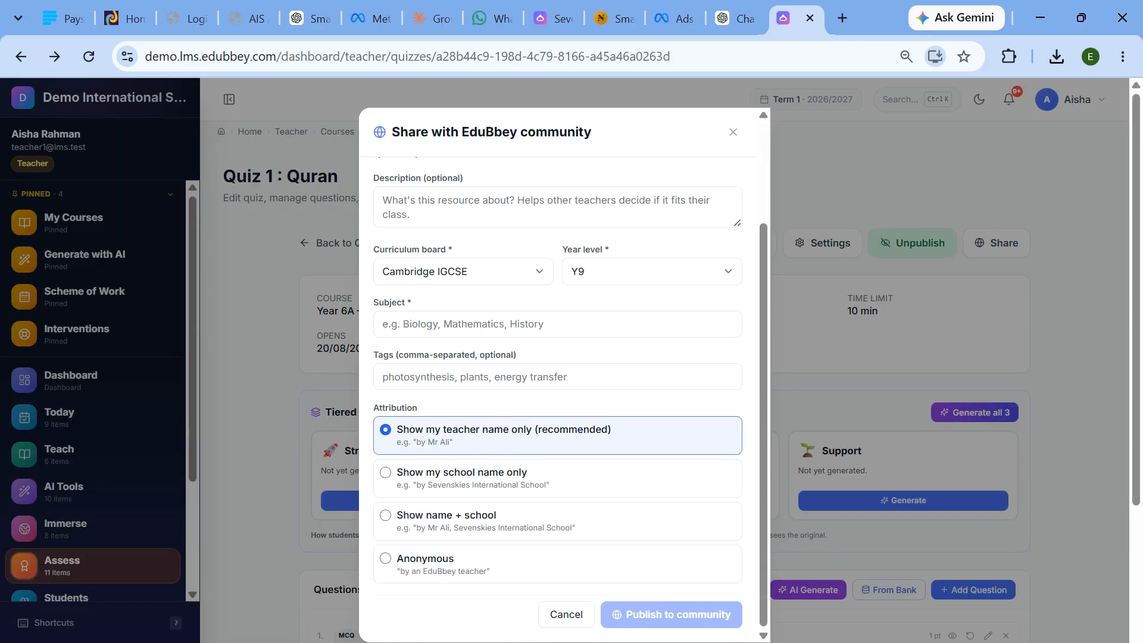
scroll(438, 399, up, 3)
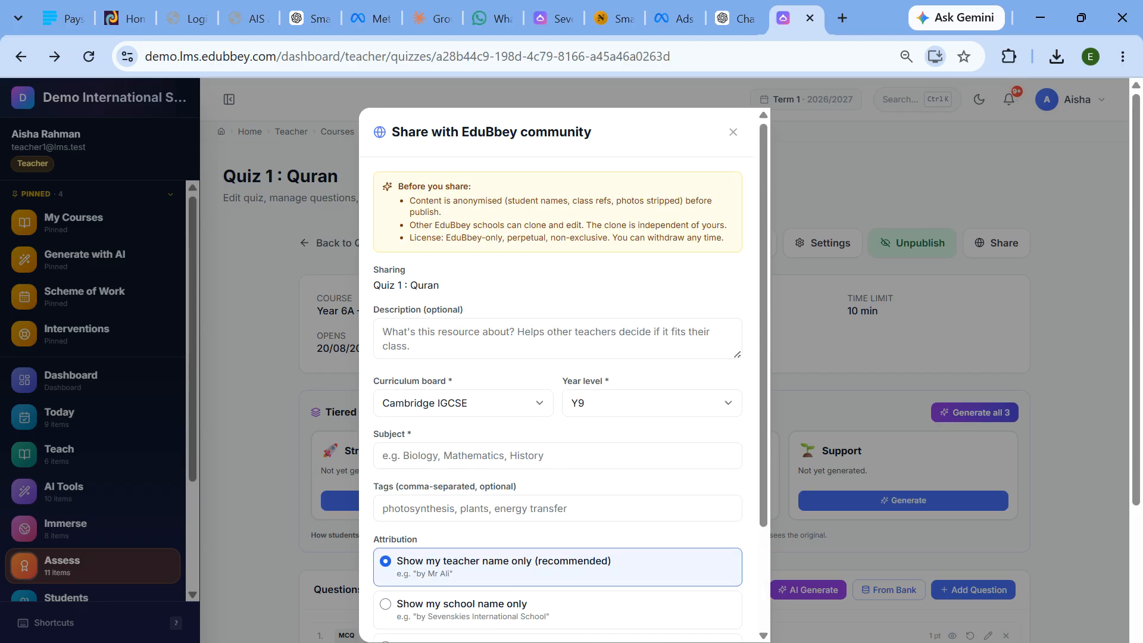
click(480, 404)
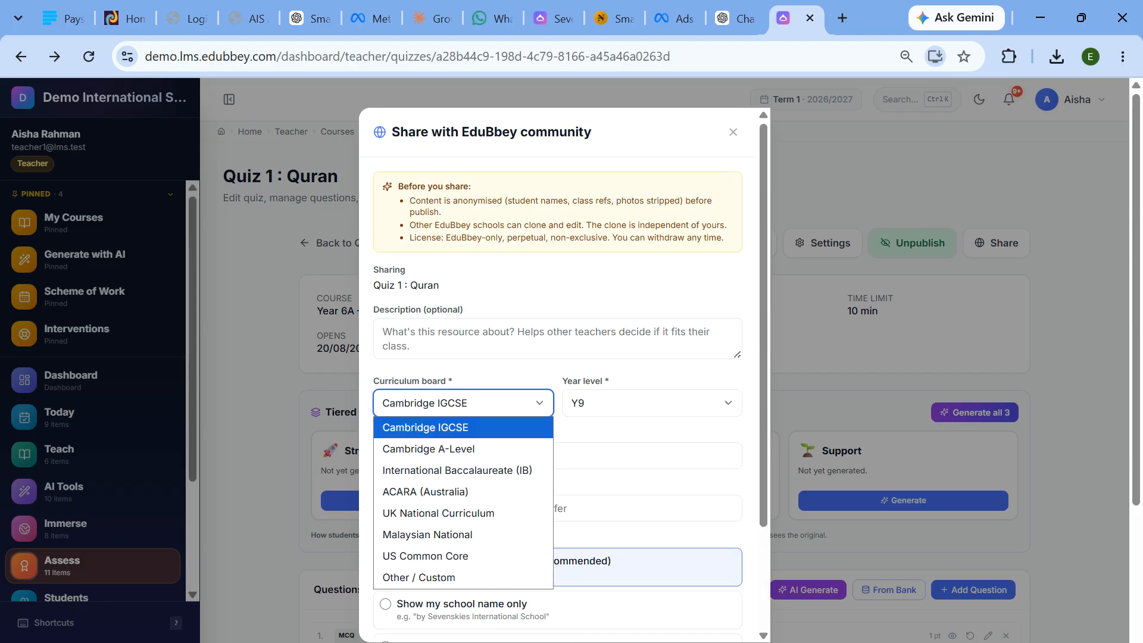
click(339, 366)
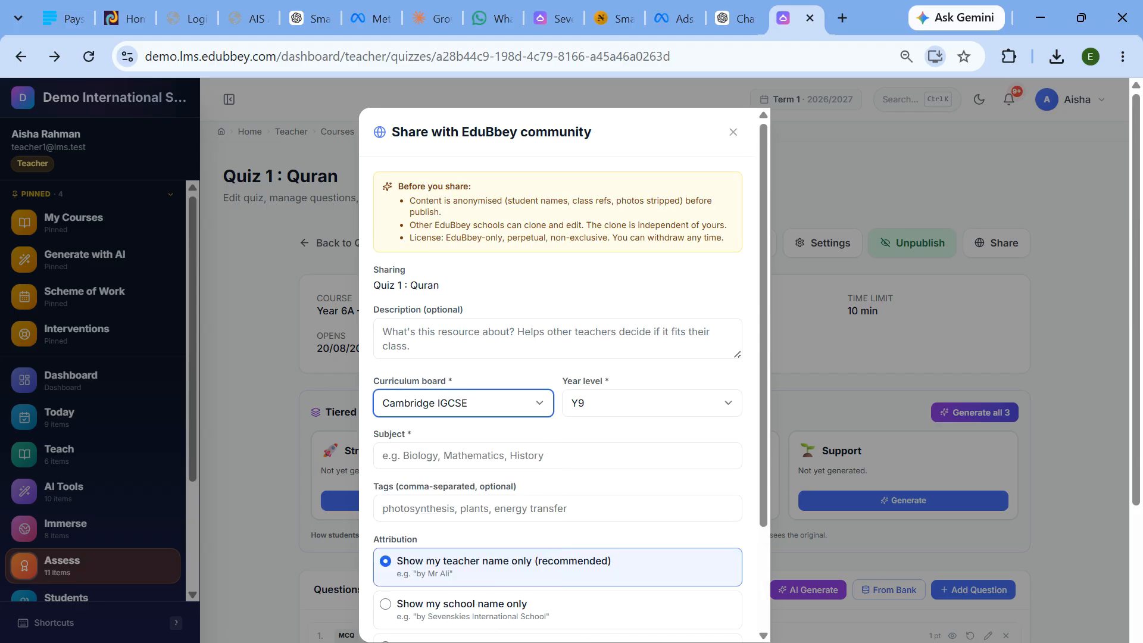
click(731, 134)
scroll(737, 400, down, 1)
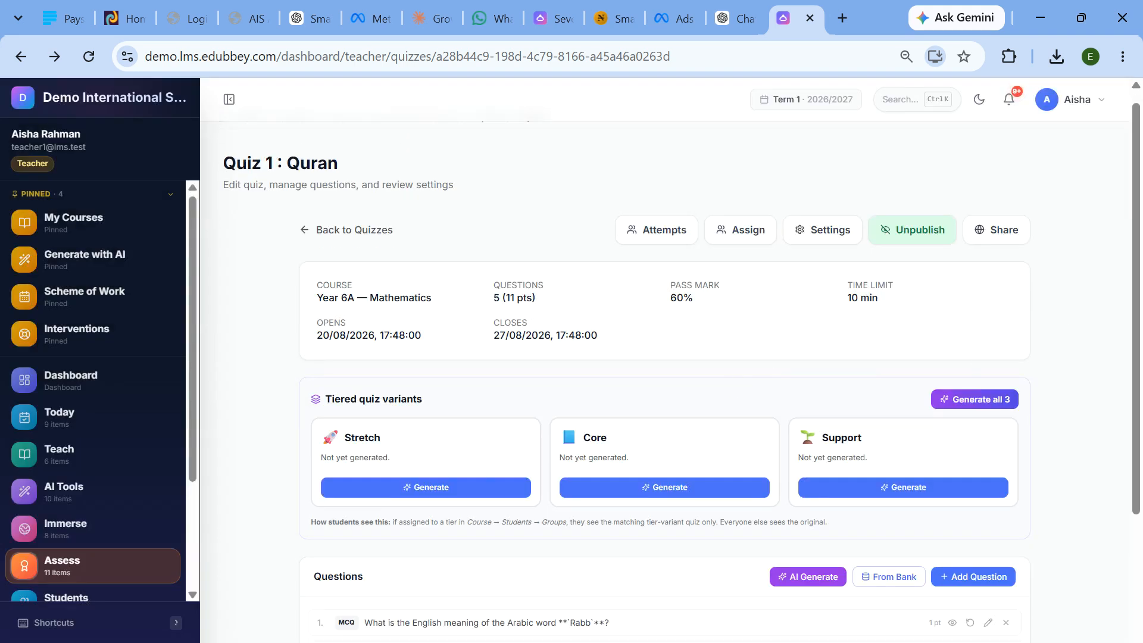
scroll(736, 400, down, 3)
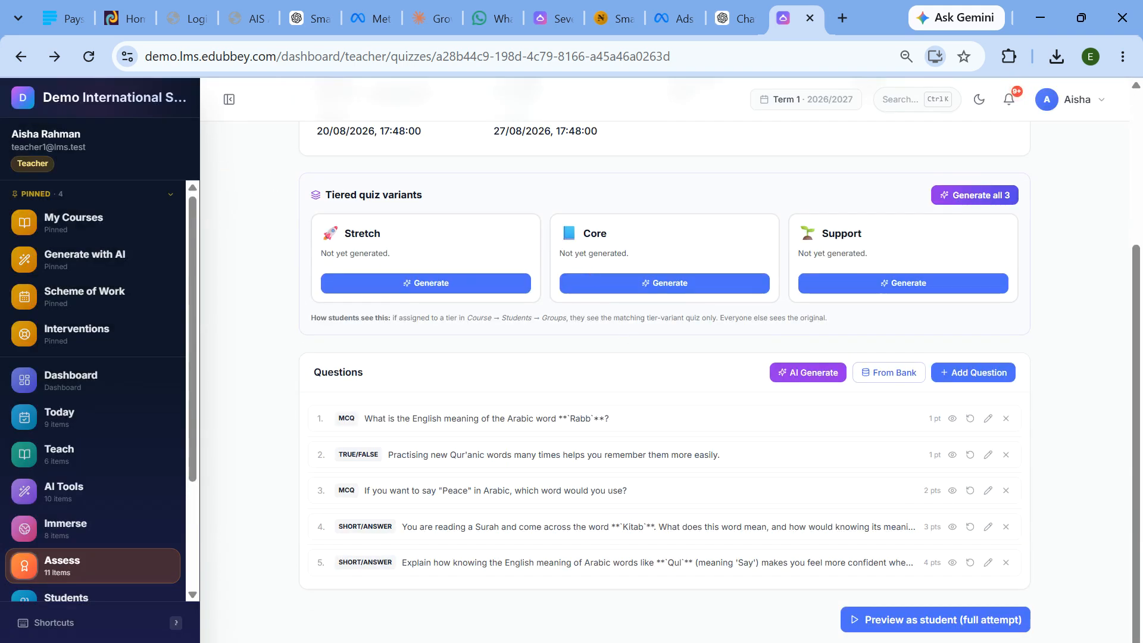
scroll(736, 400, up, 4)
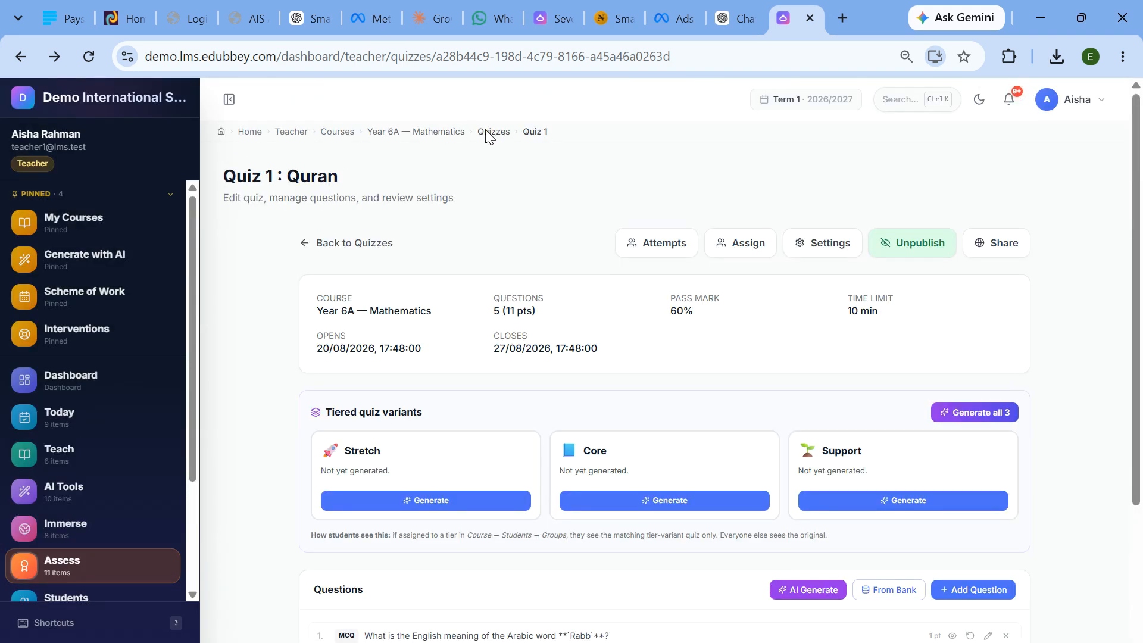
- Return to the Year 6A — Mathematics course and start a new quiz titled "Quiz — Week 2" in the Week 2 section
click(451, 132)
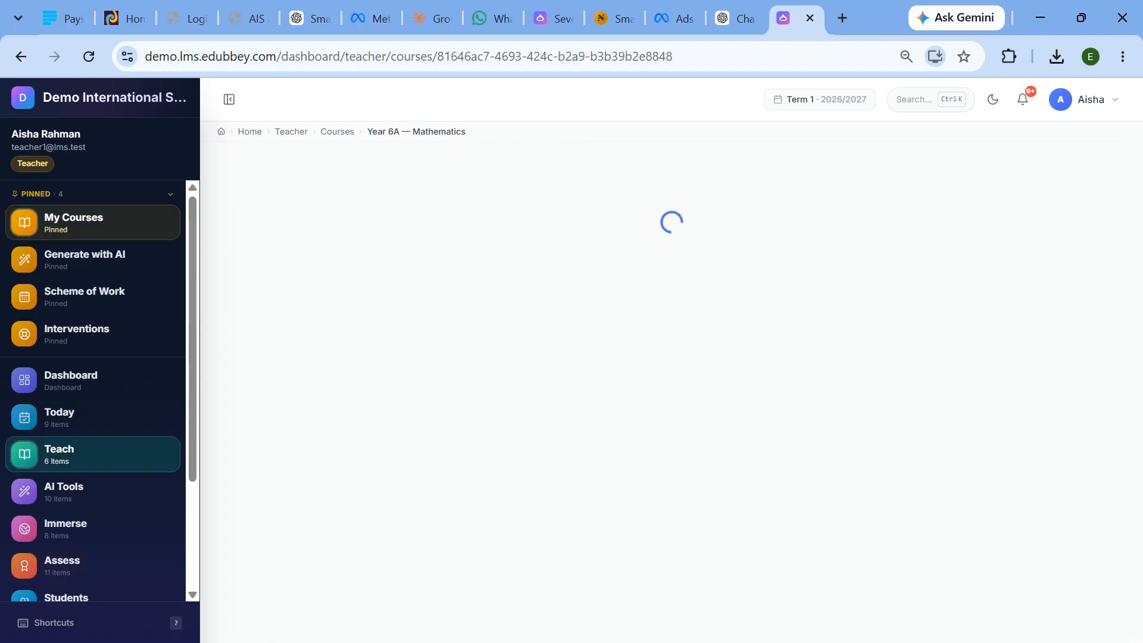
scroll(855, 472, down, 7)
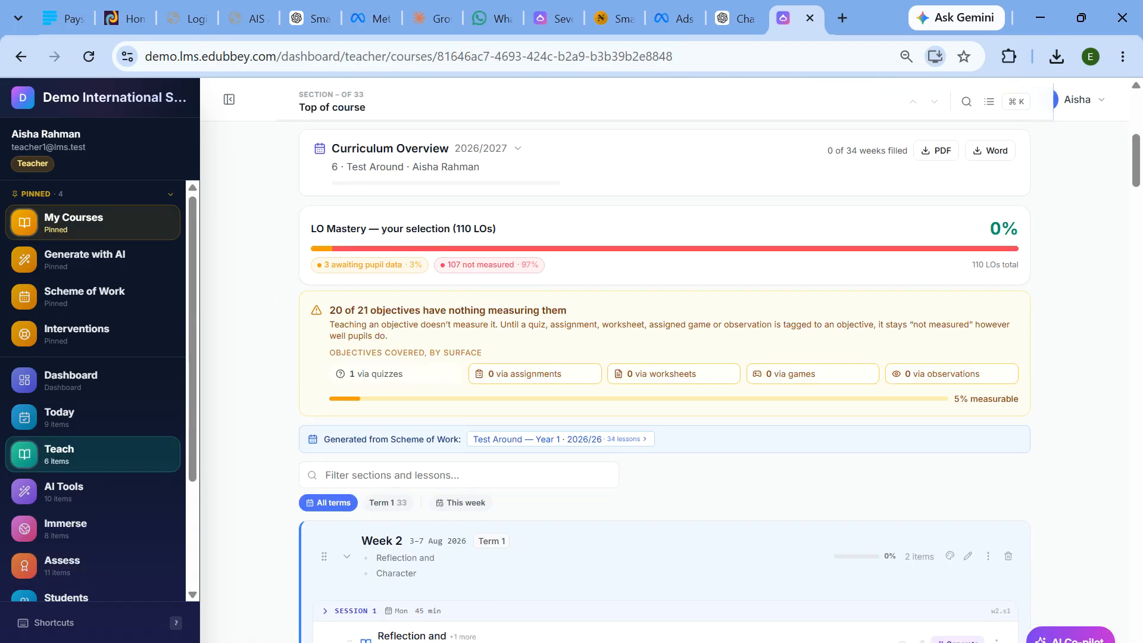
scroll(664, 381, down, 4)
scroll(664, 381, down, 3)
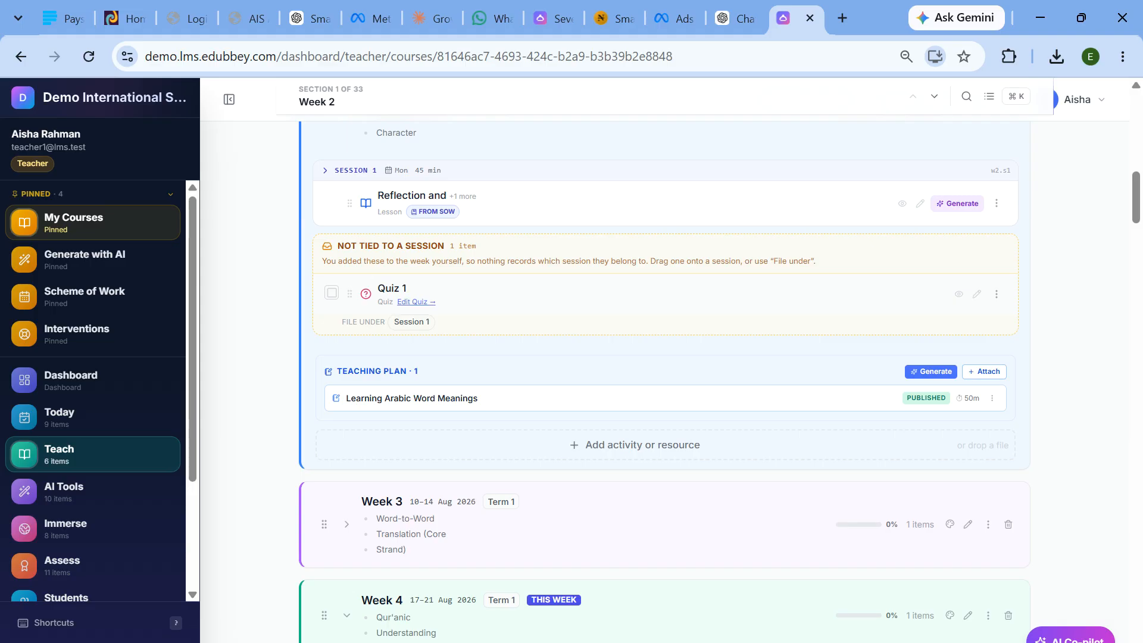
scroll(574, 311, down, 2)
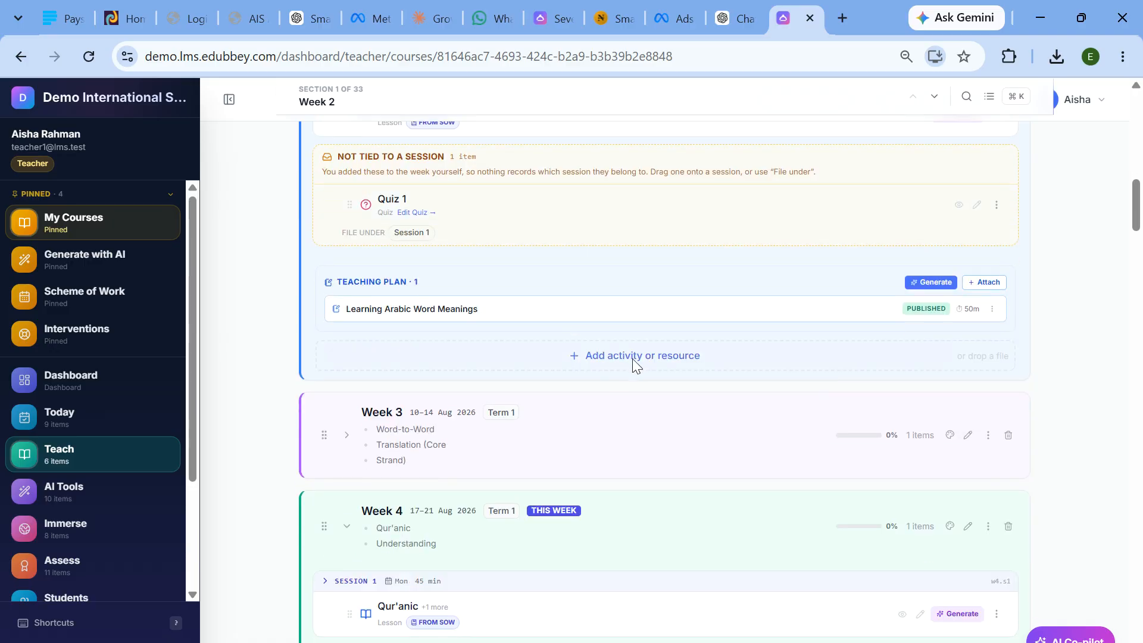
click(611, 356)
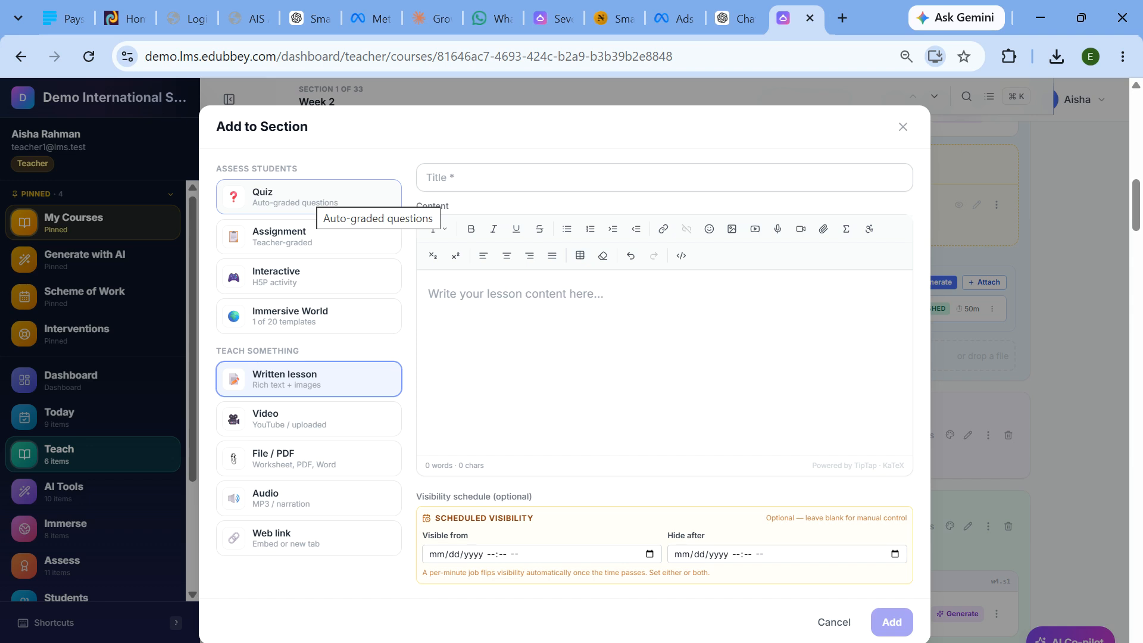
click(317, 196)
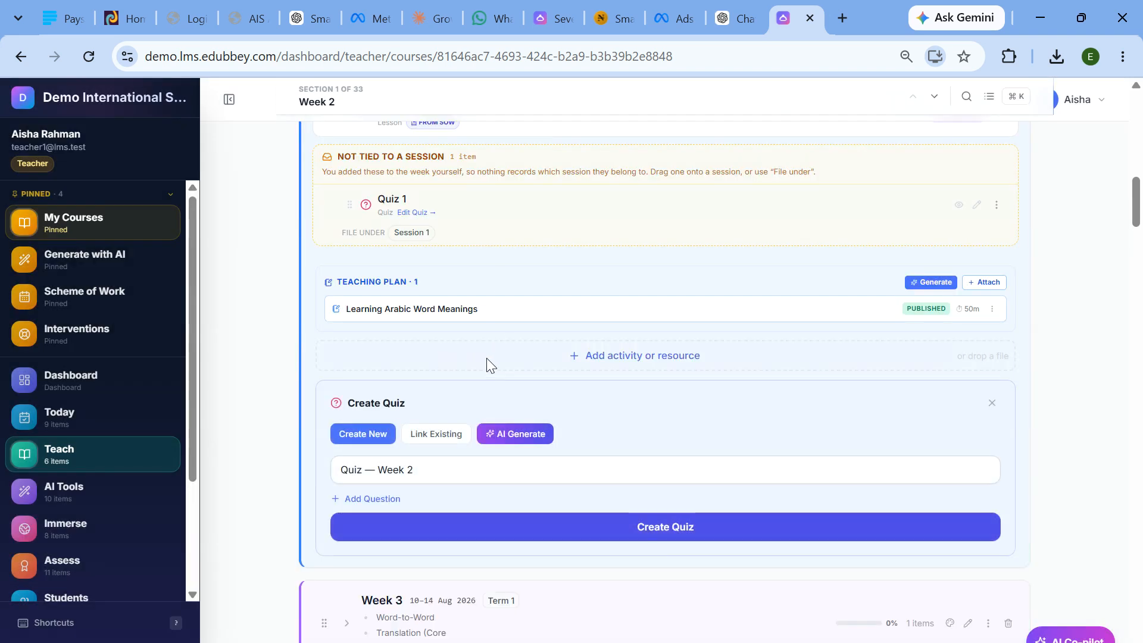
scroll(487, 359, down, 2)
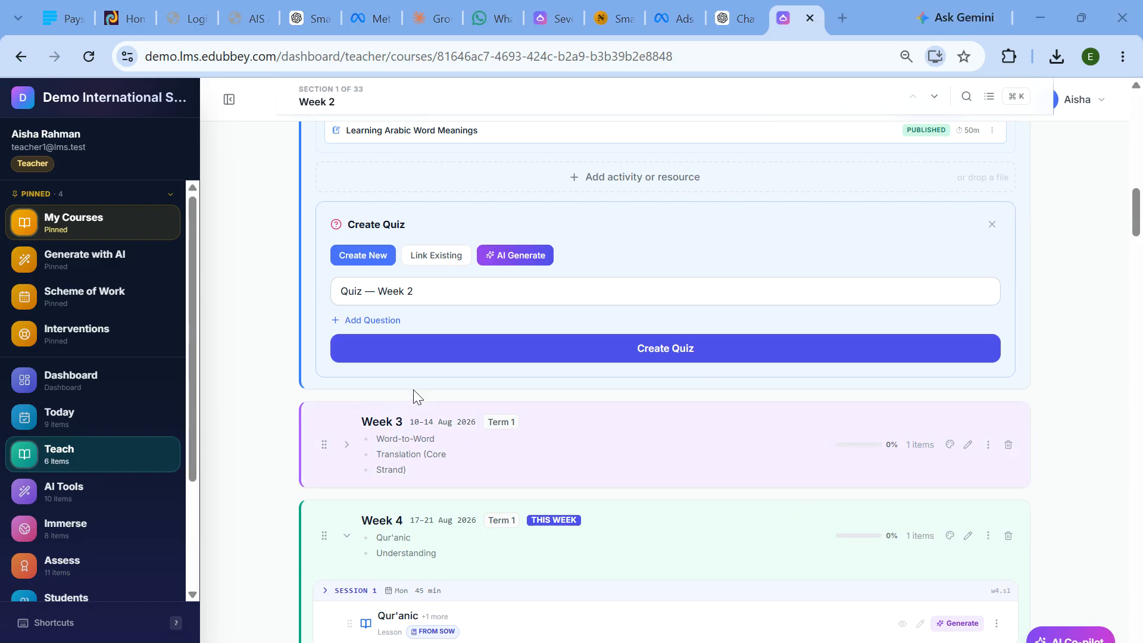
click(417, 280)
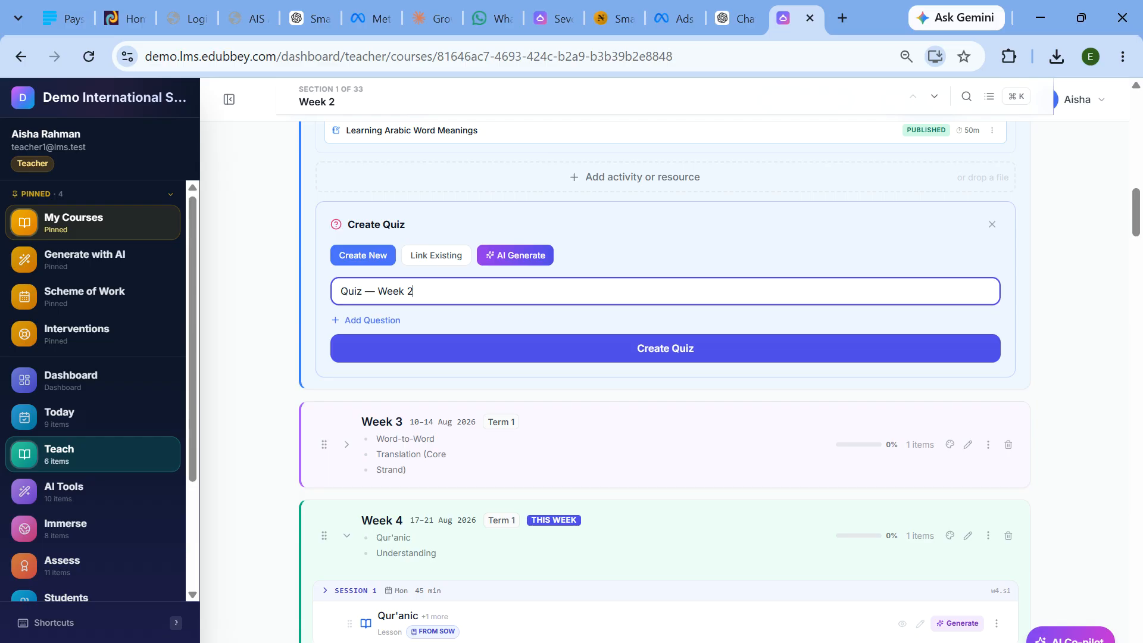
- Start a multiple-choice question and tag it with the objective "Regularly revisit previously memorised Surahs and vocabulary."
click(367, 320)
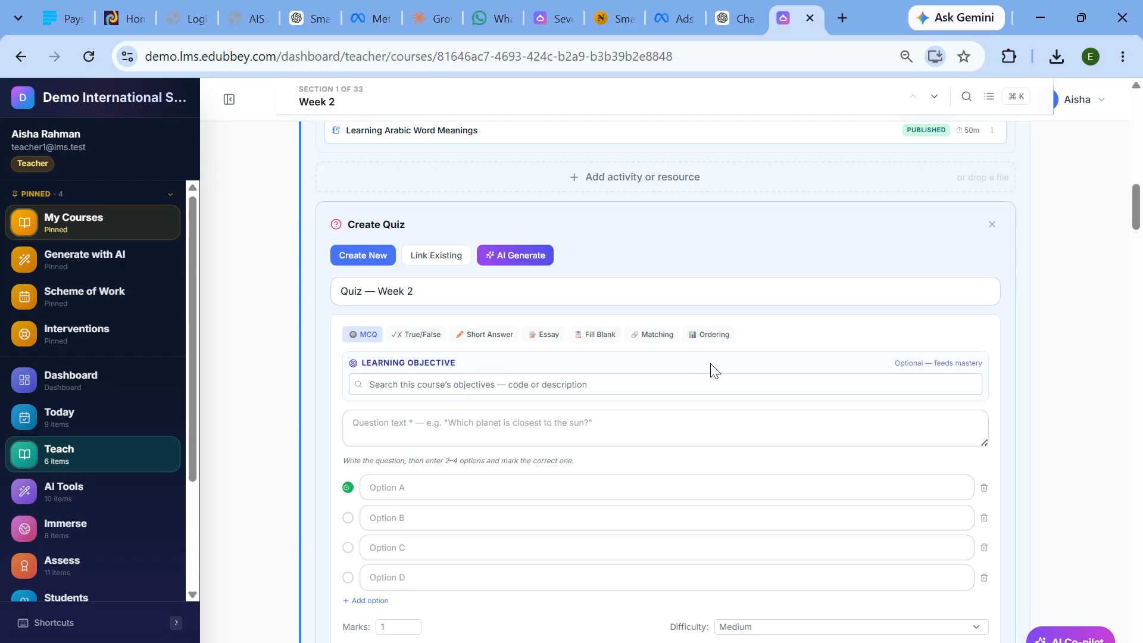
click(708, 384)
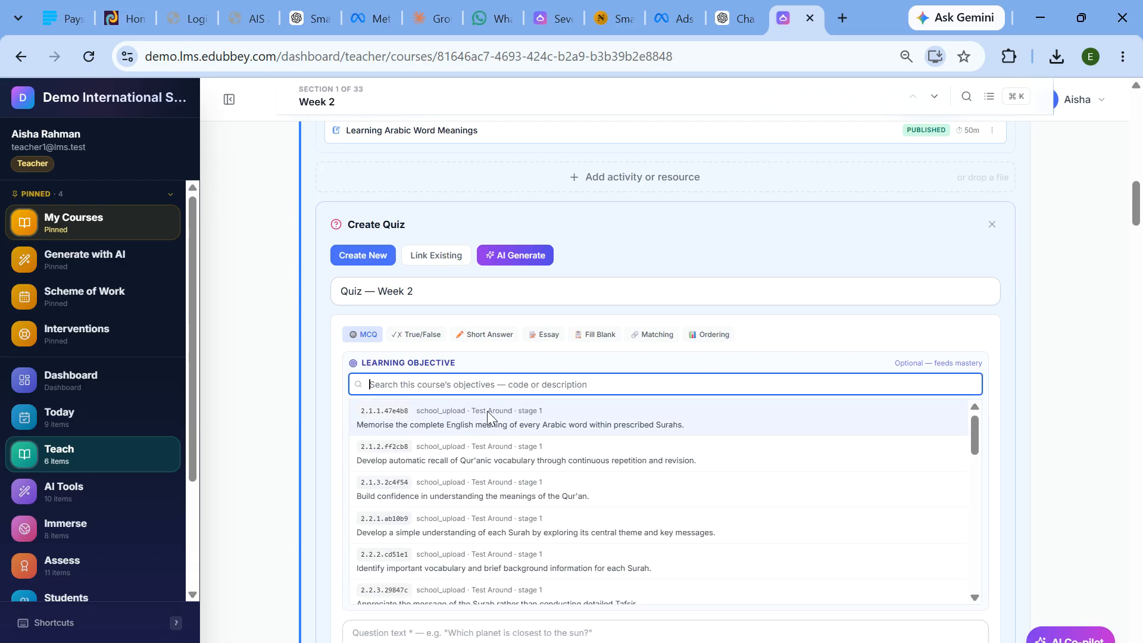
scroll(476, 453, down, 5)
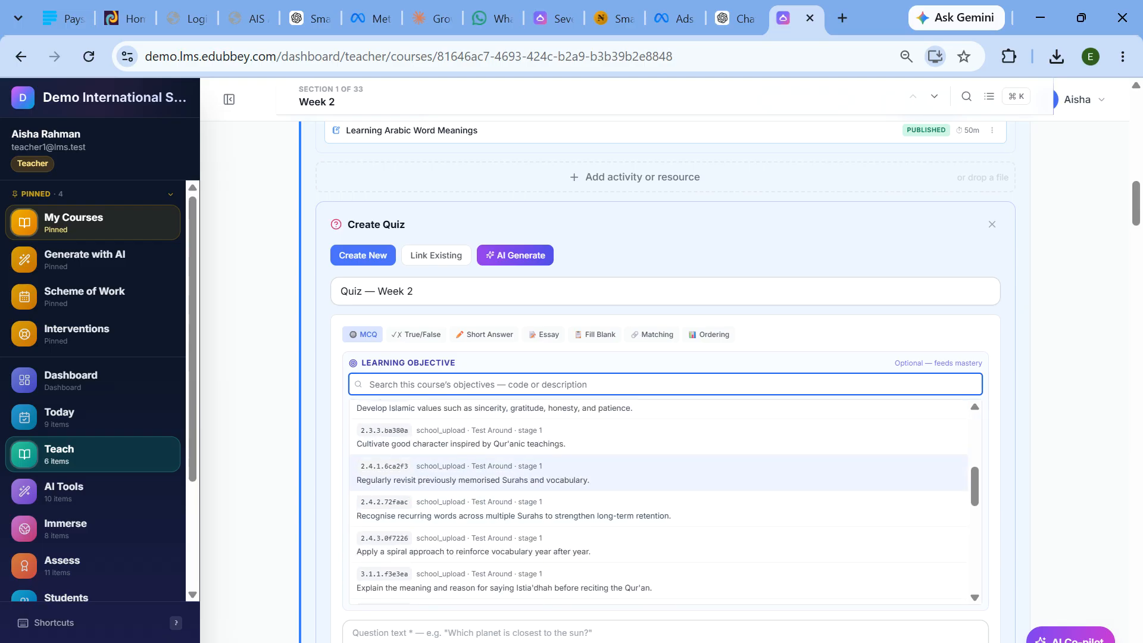
click(492, 480)
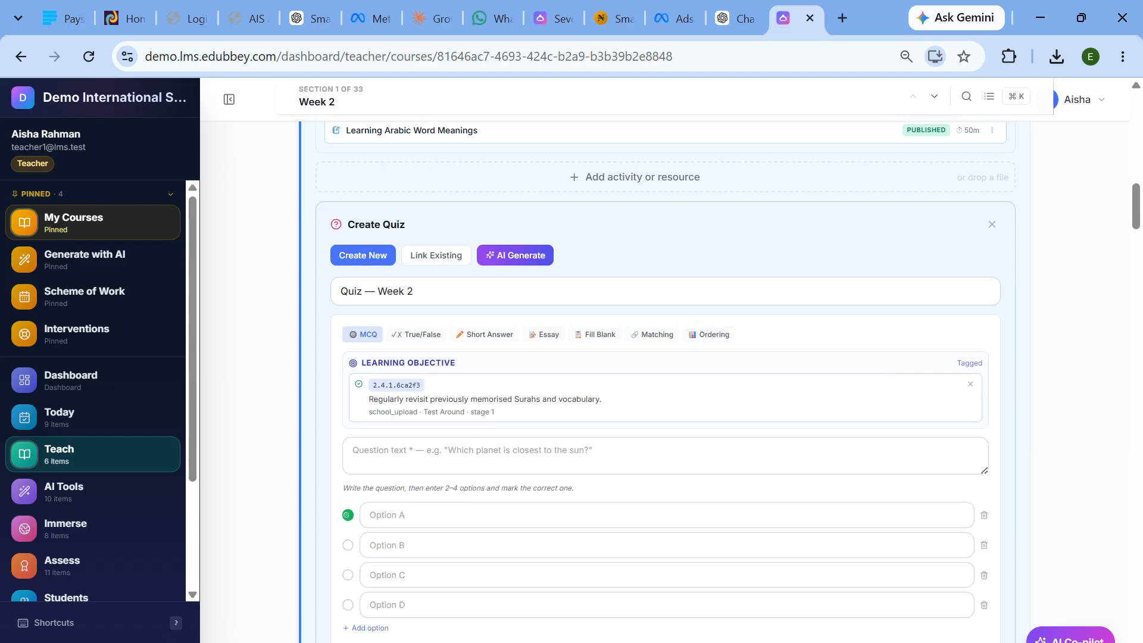
- Enter "What is the meaning of kitabun" as the multiple-choice question text
scroll(404, 295, down, 3)
click(405, 292)
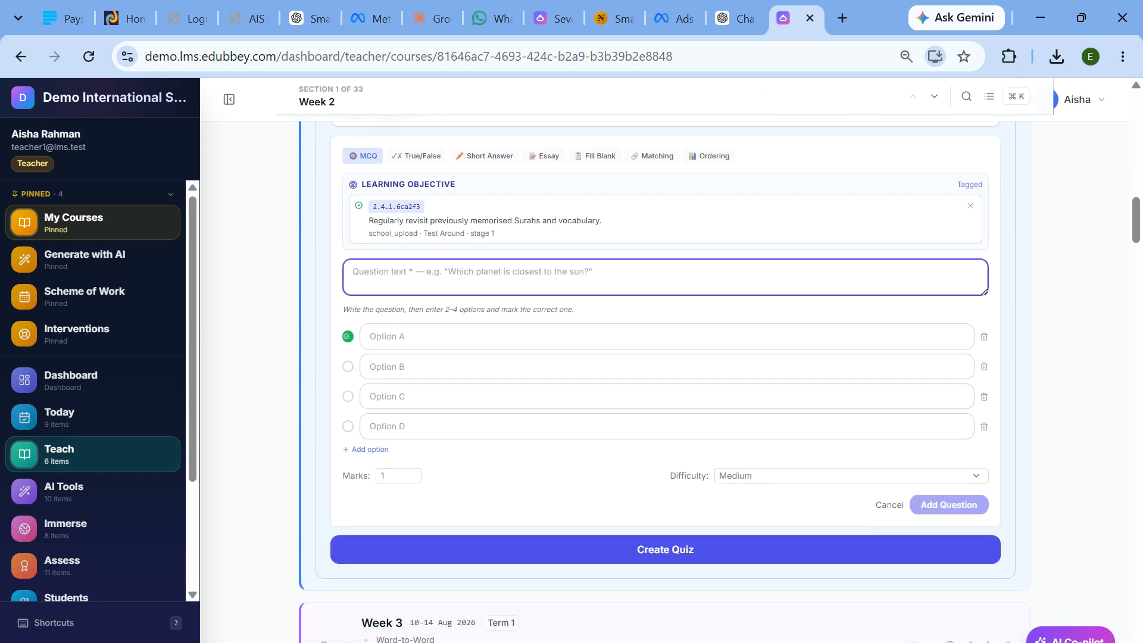
text(What is the meaning of kitab)
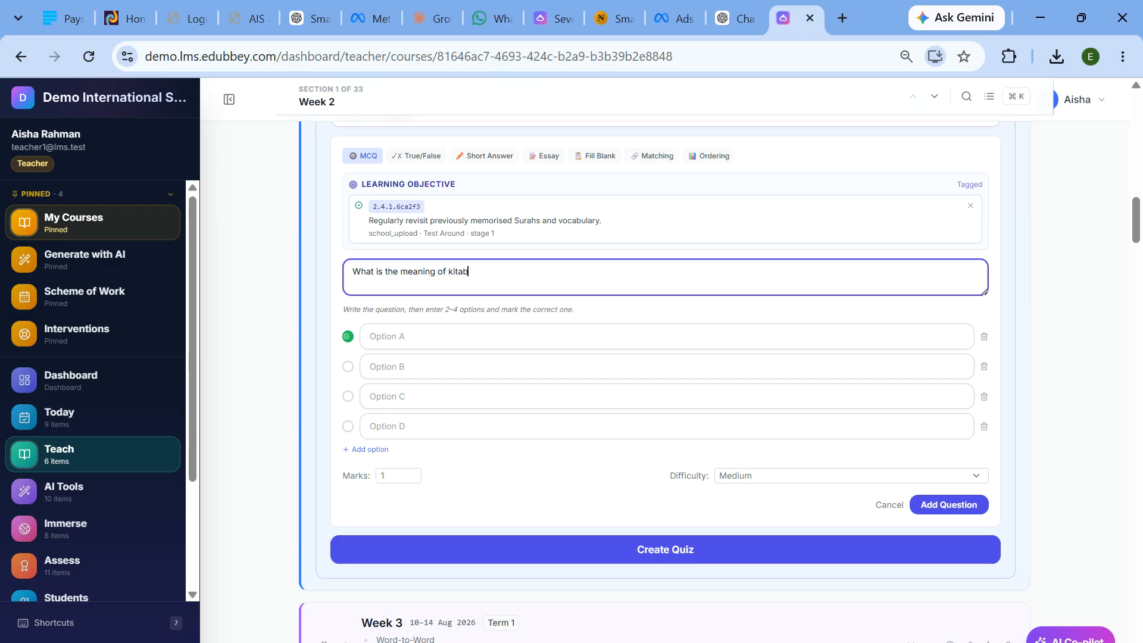
- Fill in the four answer options as Book, Pen, Table and Chair, keeping Book as the correct answer
key(Tab)
key(Tab)
text(B)
key(Tab)
key(Tab)
key(Tab)
text(Pen)
key(Tab)
key(Tab)
key(Tab)
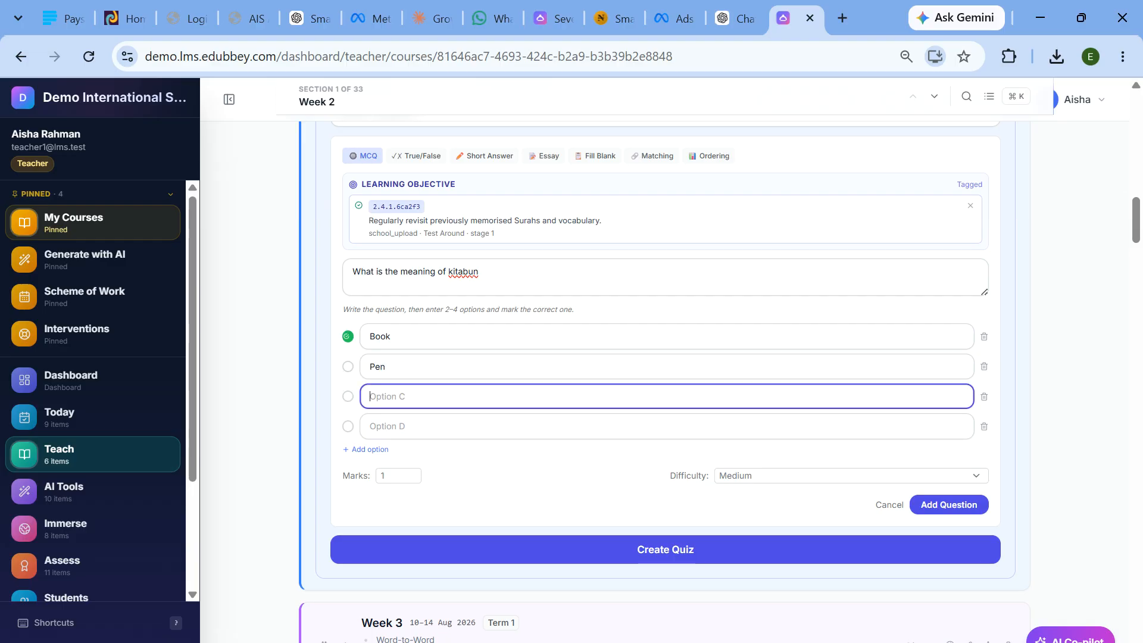
text(Table)
key(Tab)
key(Tab)
key(Tab)
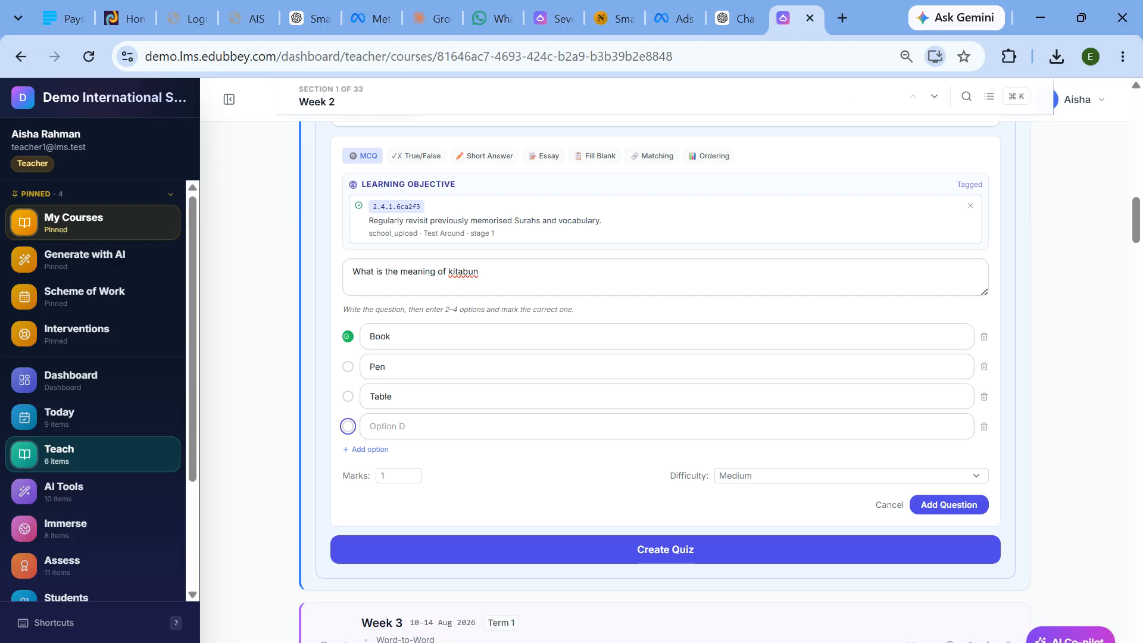
text(Chair)
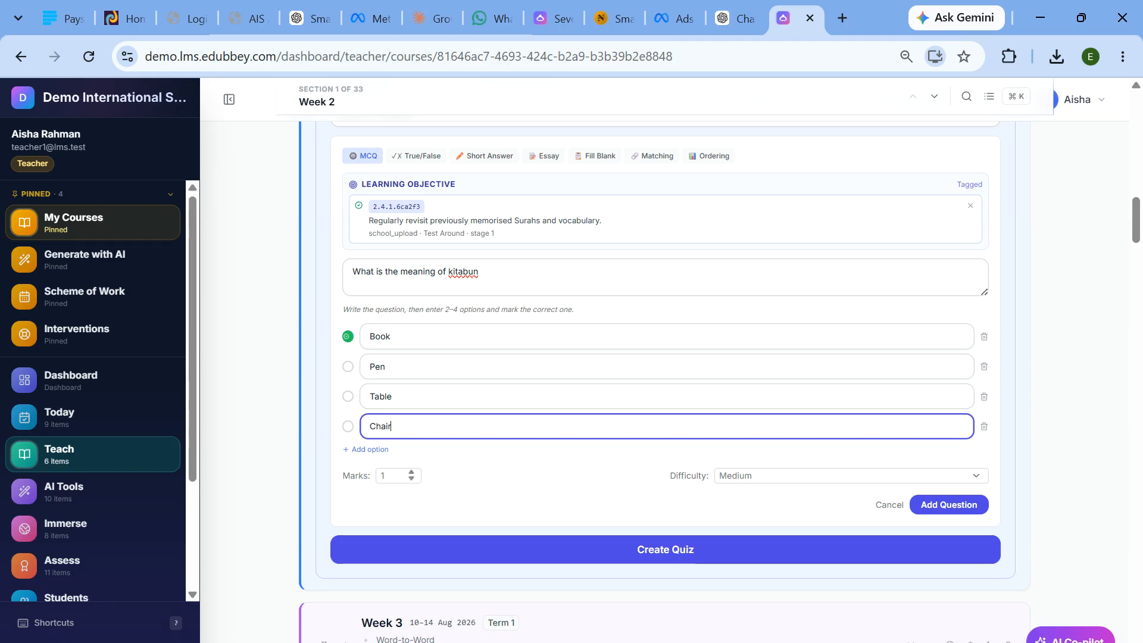
- Set the multiple-choice question's difficulty to Easy and add it to the quiz
click(800, 476)
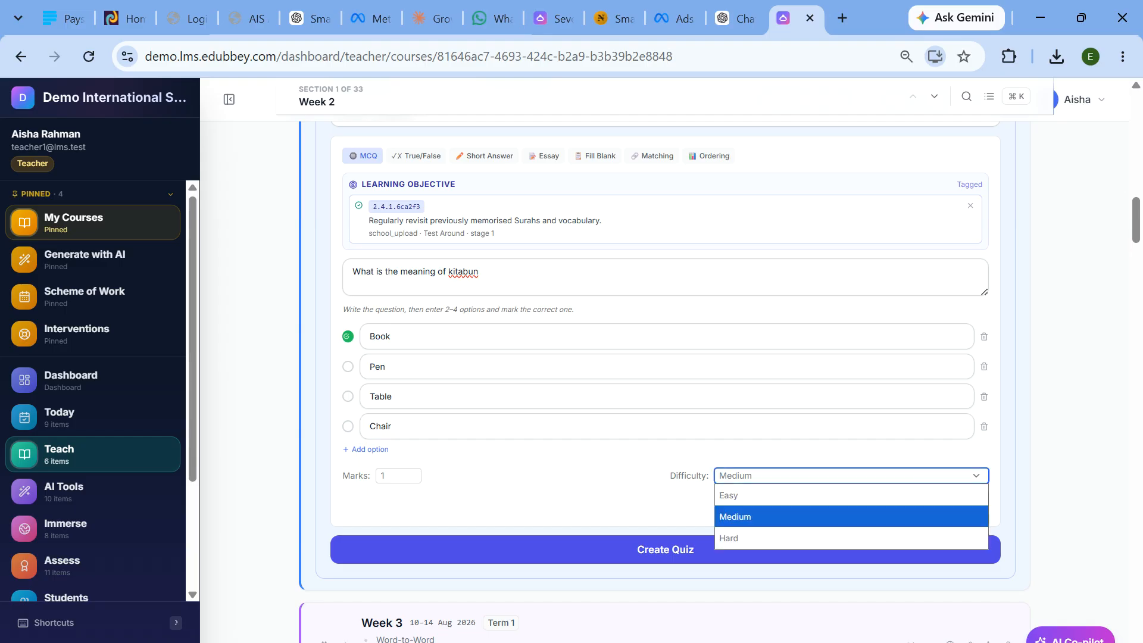
click(732, 495)
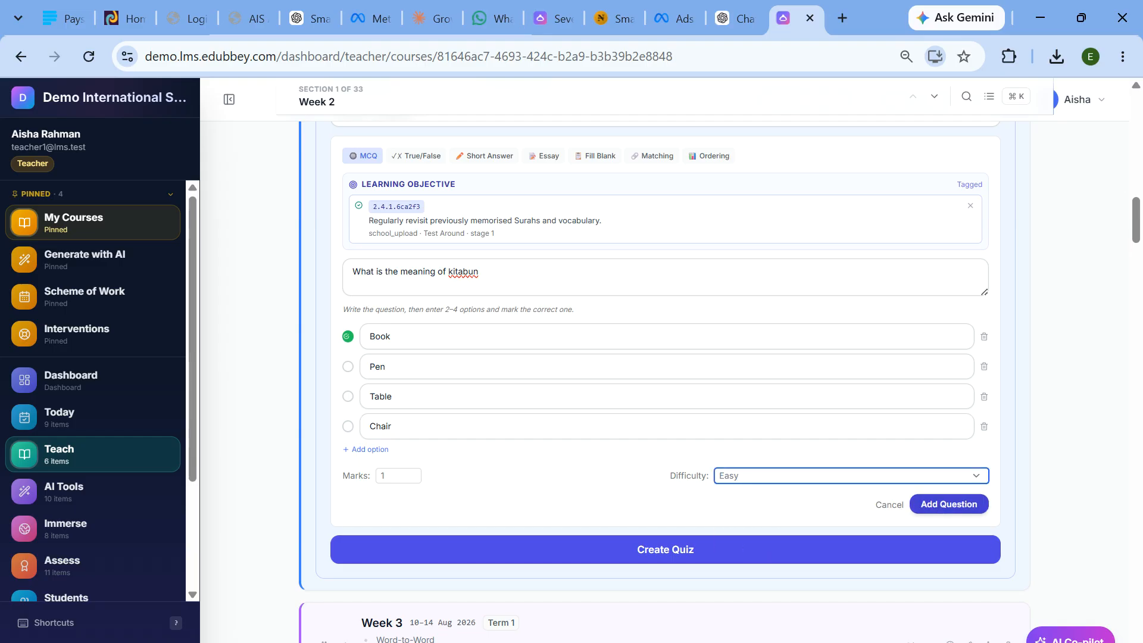
click(949, 504)
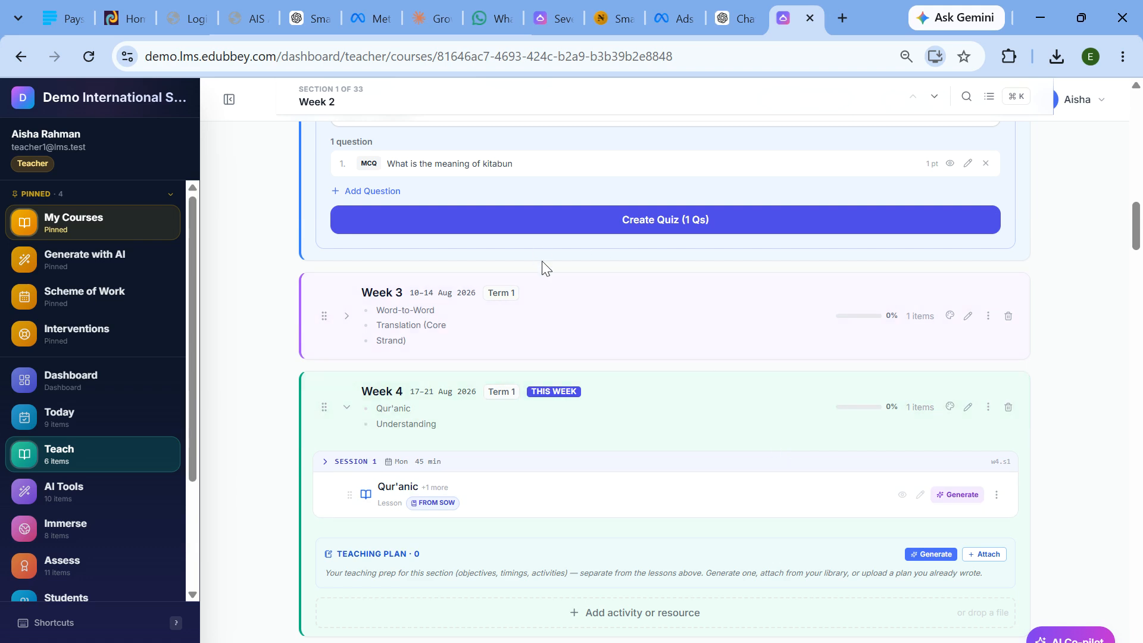
- Start a True/False question tagged with the objective "Develop a simple understanding of each Surah by exploring its central theme and key messages."
scroll(541, 266, up, 3)
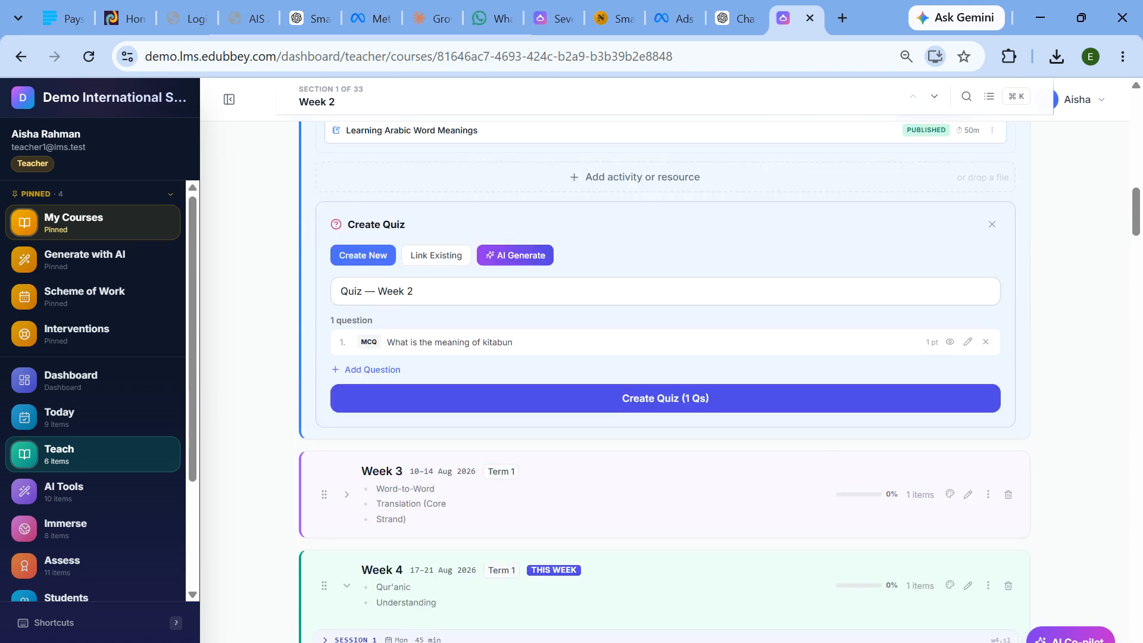
scroll(395, 360, up, 2)
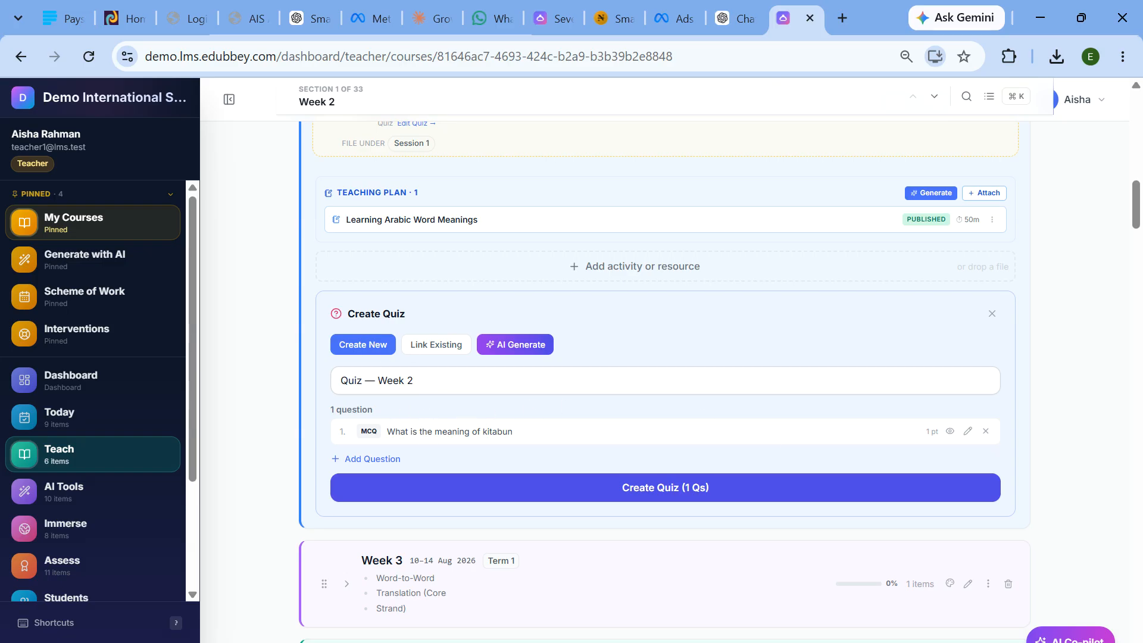
click(373, 459)
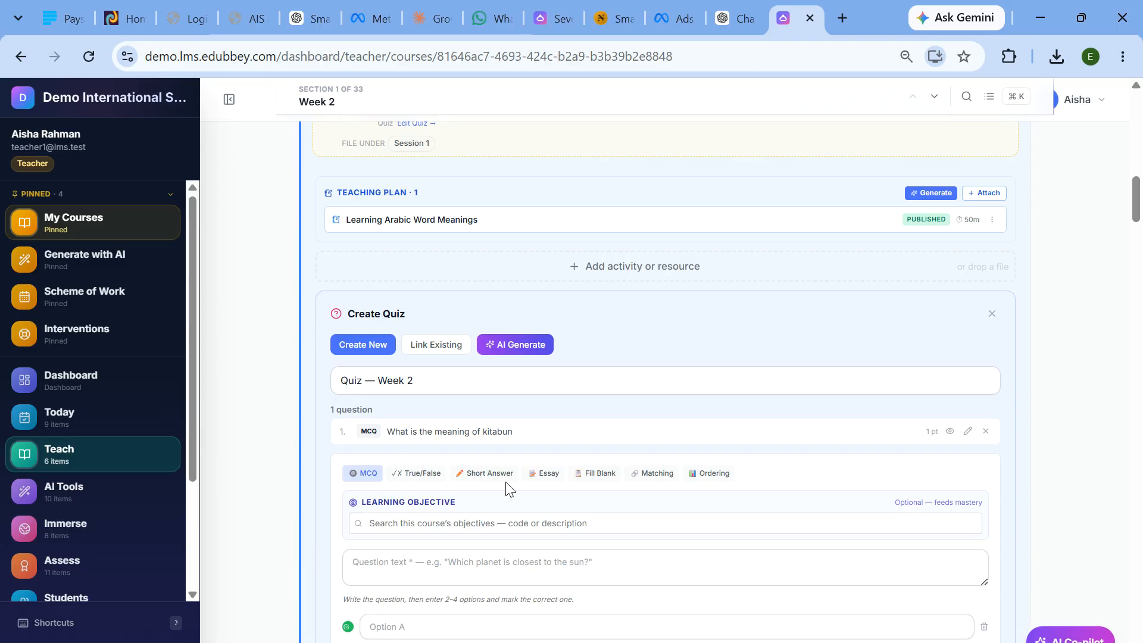
scroll(561, 394, down, 2)
click(424, 295)
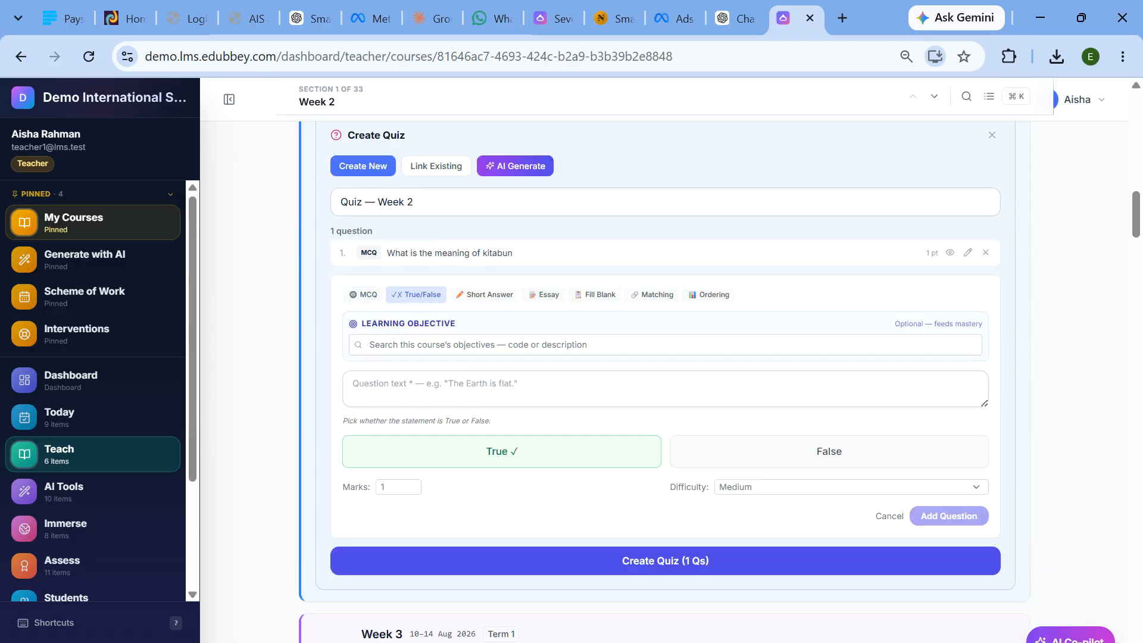
click(478, 346)
scroll(503, 453, down, 1)
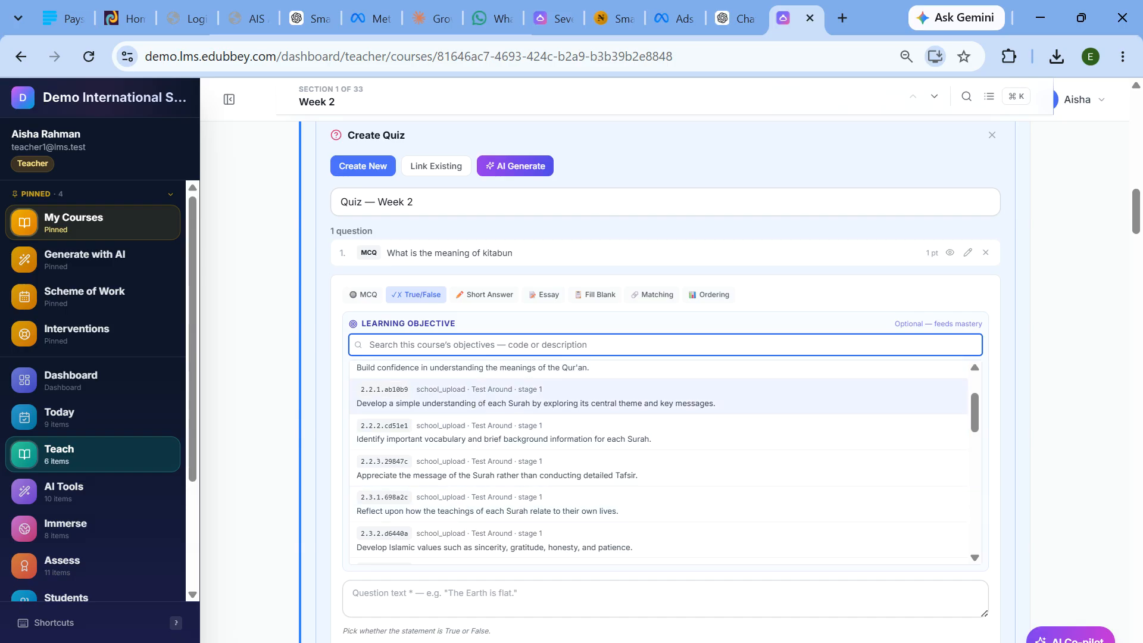
click(476, 398)
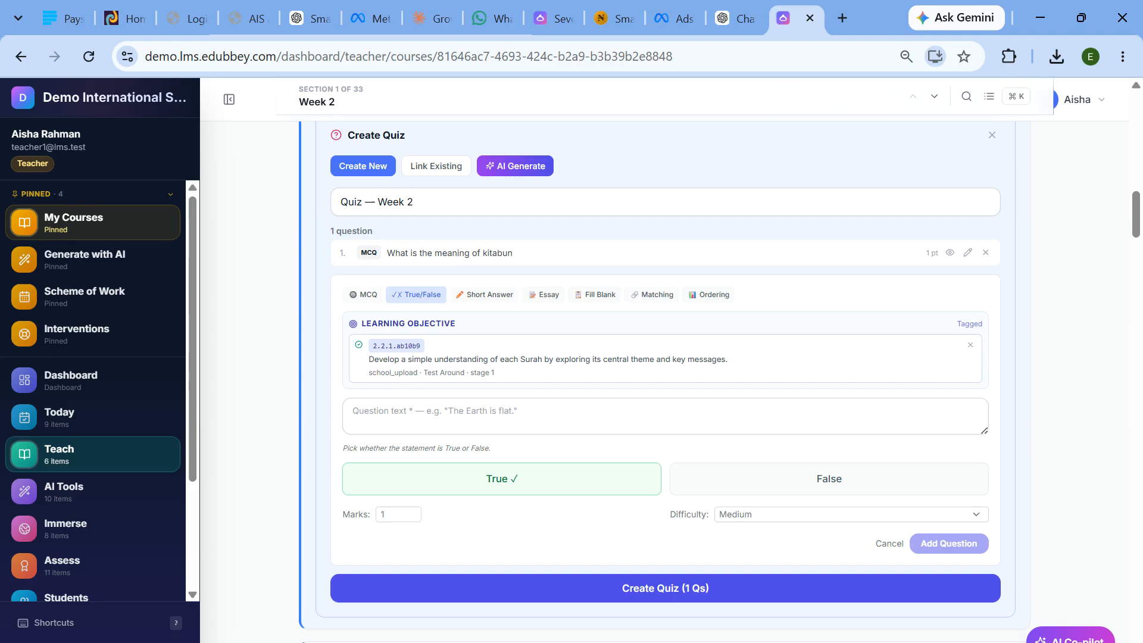
- Enter "The meaning of Qalamun is Pen" as the True/False statement
click(353, 411)
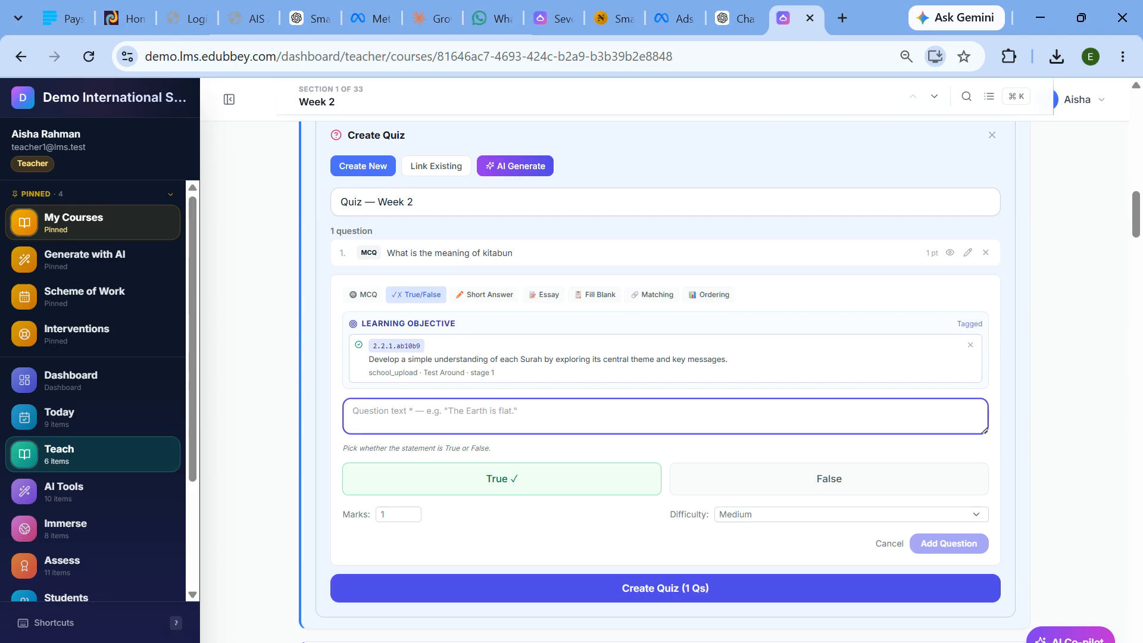
text(M)
key(BackSpace)
text(The meaning of Qal)
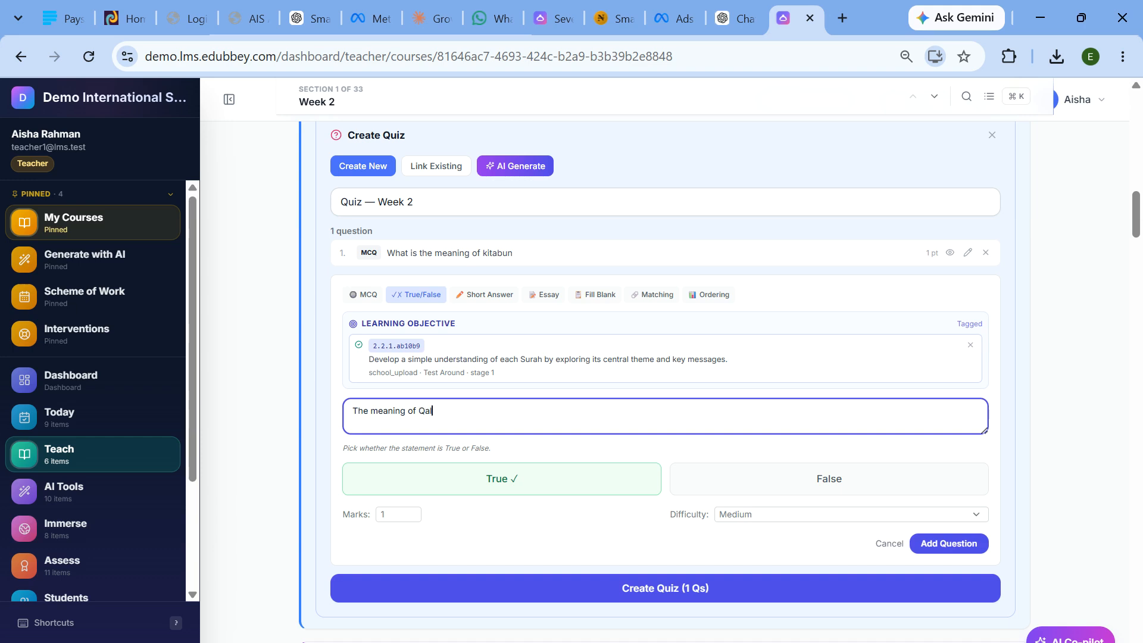
text(amun is)
- Set the True/False question's difficulty to Easy and add it to the quiz
click(779, 514)
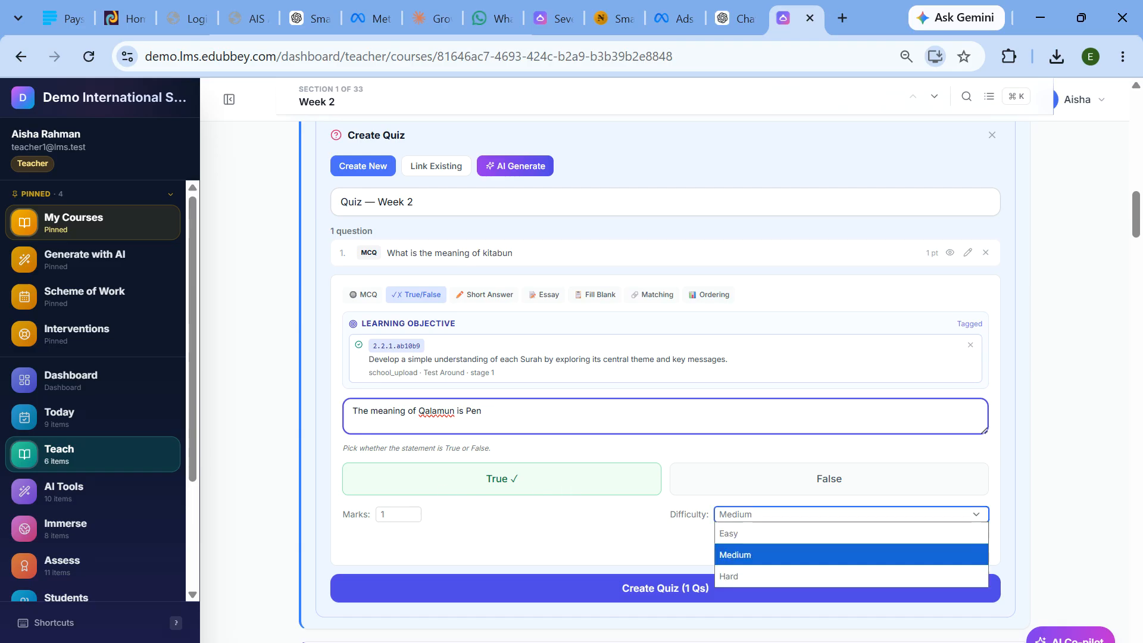
click(754, 533)
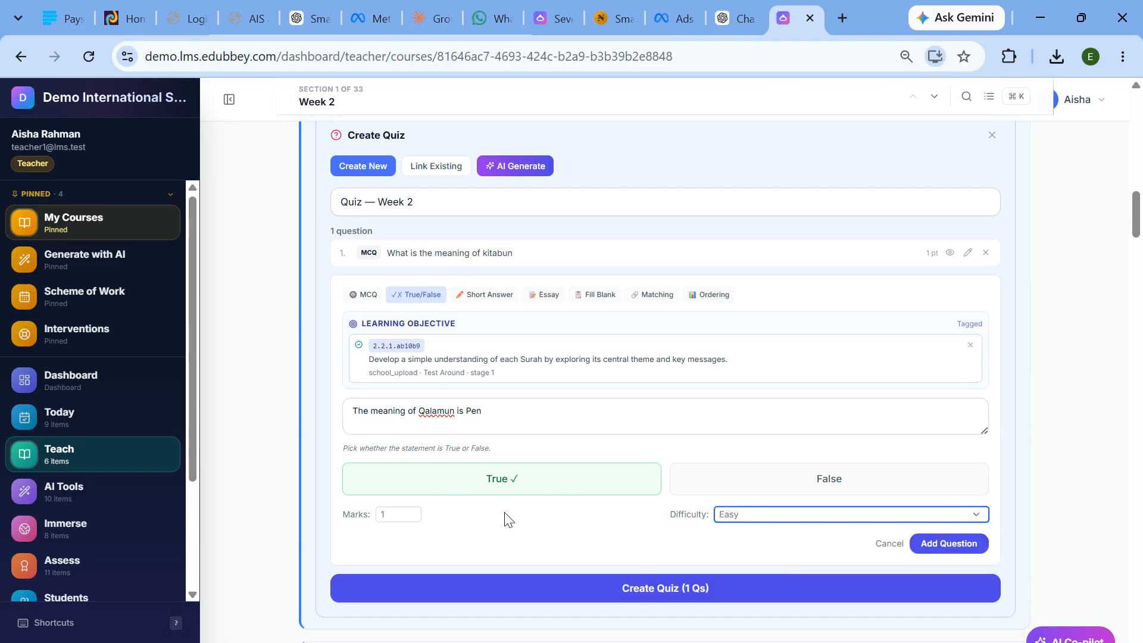
click(949, 543)
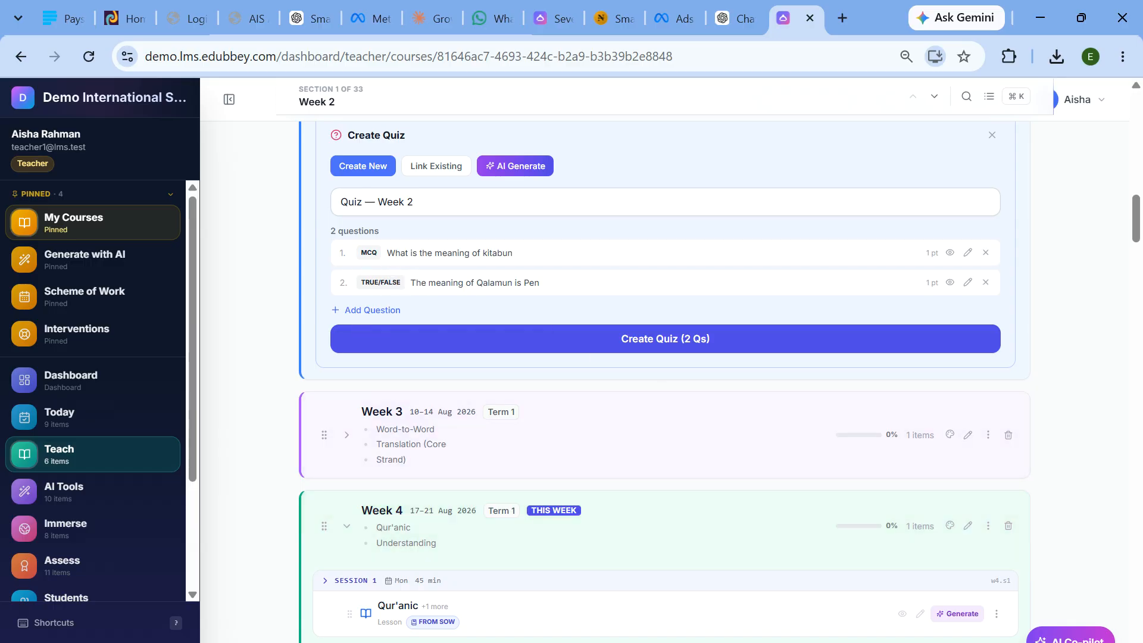
- Examine the Short Answer, Essay, Fill Blank, Matching and Ordering forms for a new quiz question, and cancel the question
scroll(421, 280, up, 2)
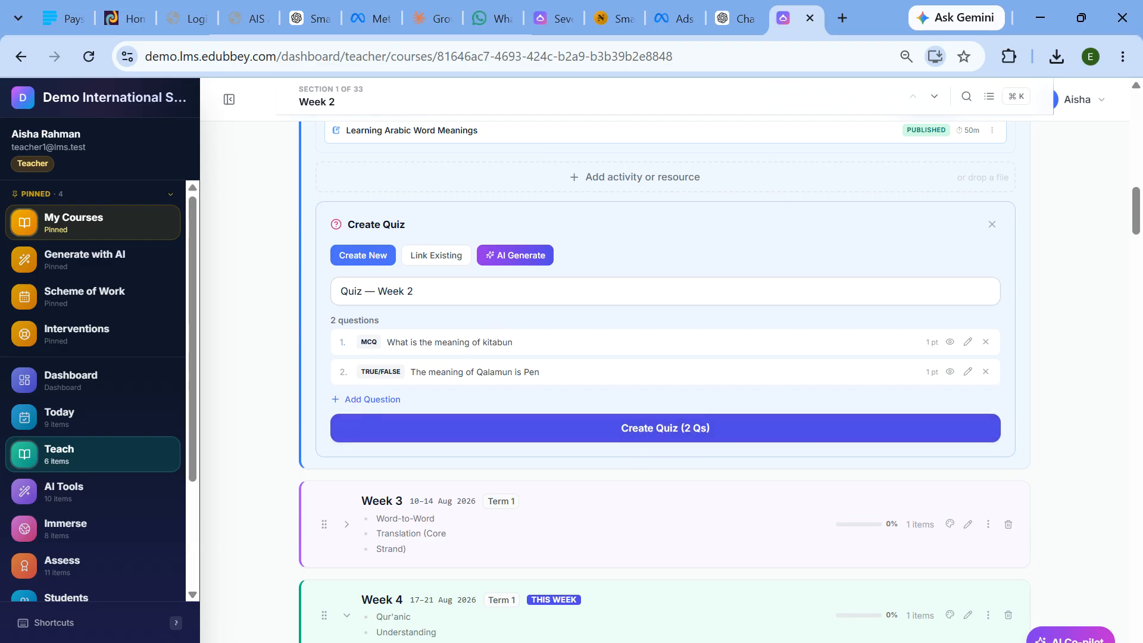
click(369, 399)
click(461, 415)
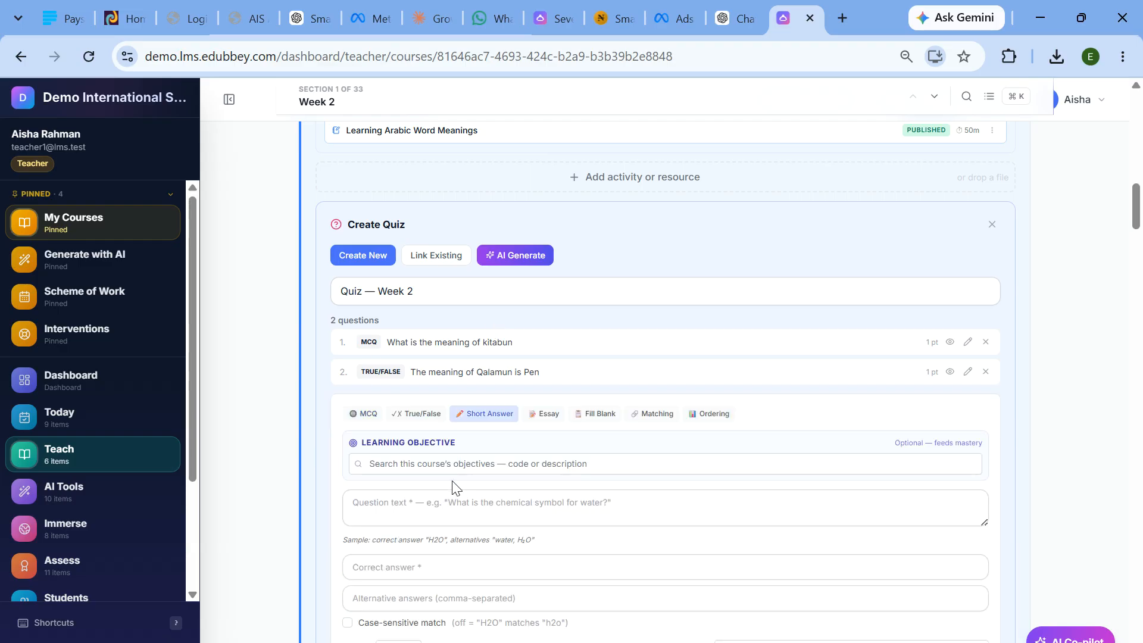
scroll(461, 486, down, 2)
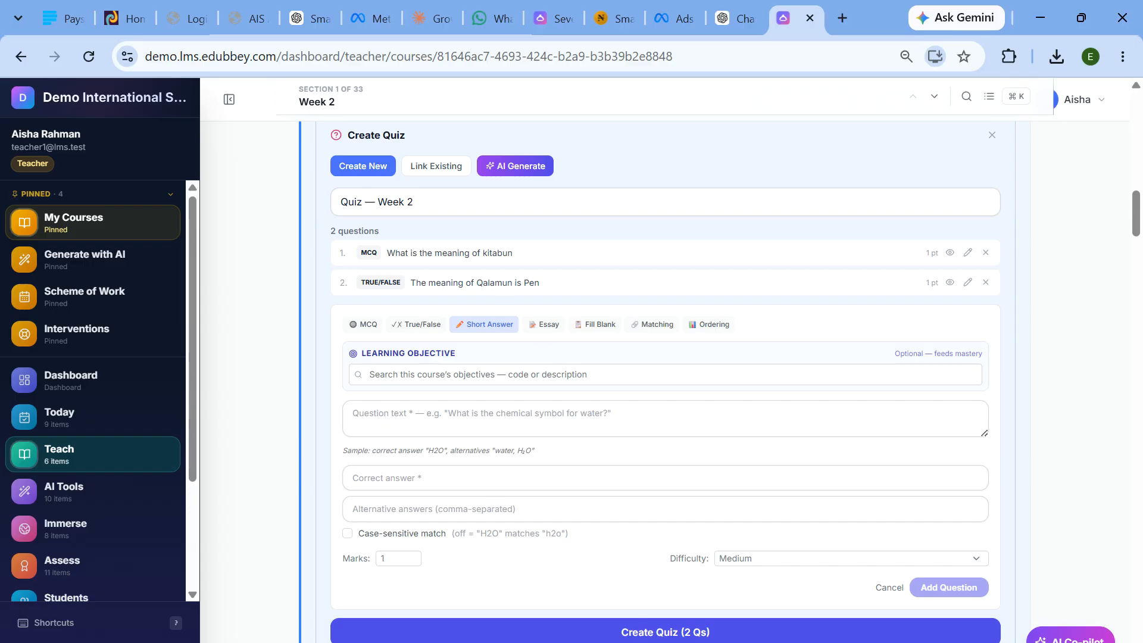
click(544, 324)
click(594, 326)
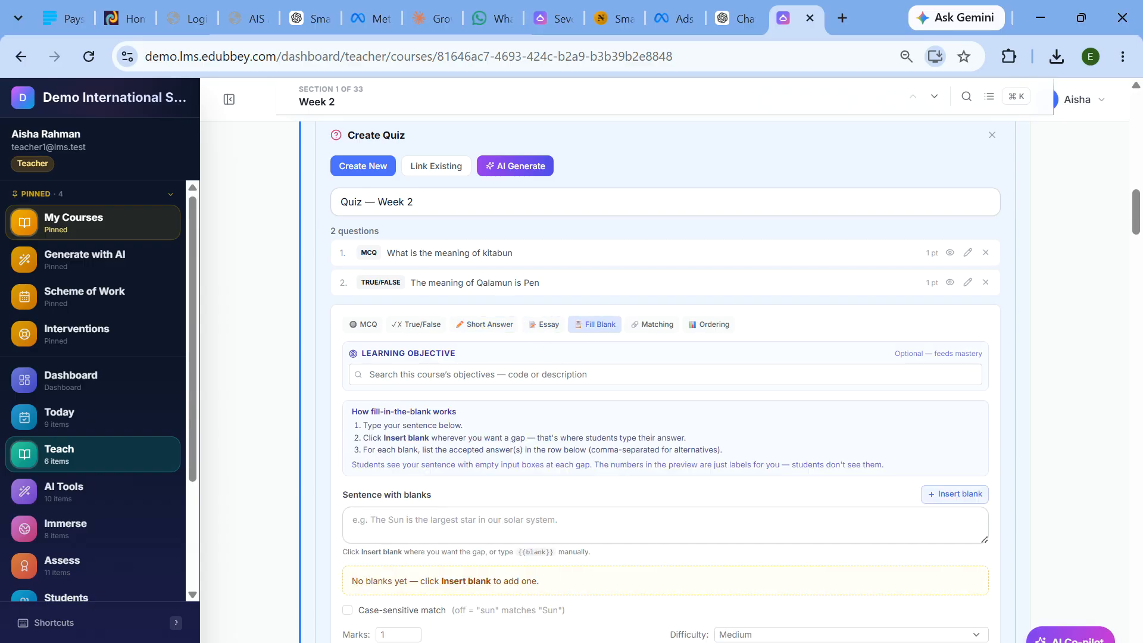
click(654, 326)
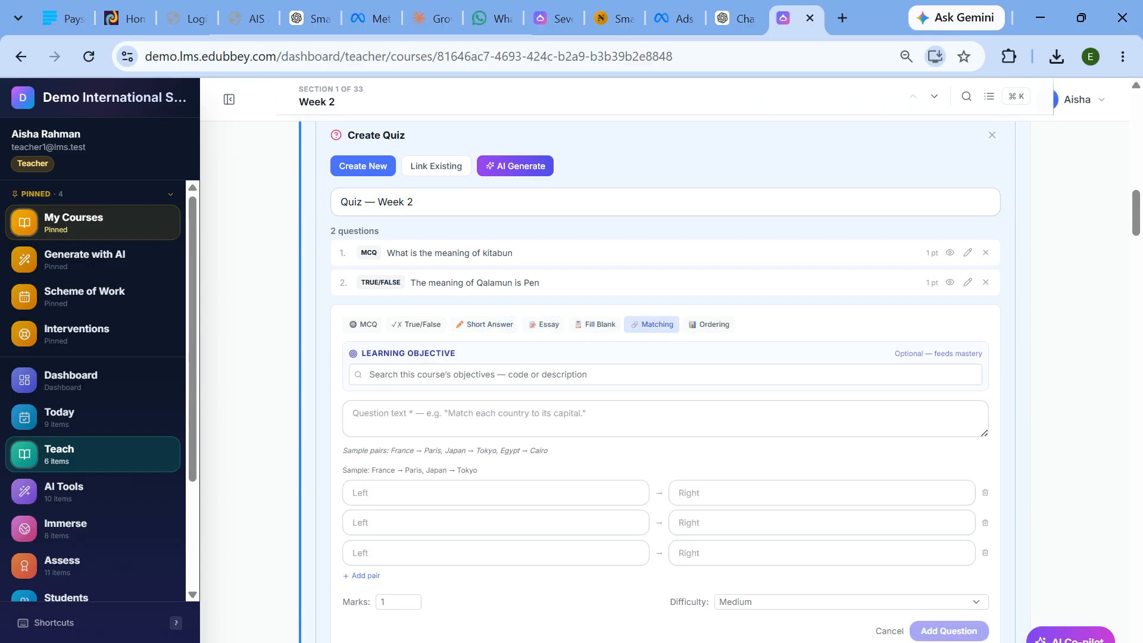
click(711, 327)
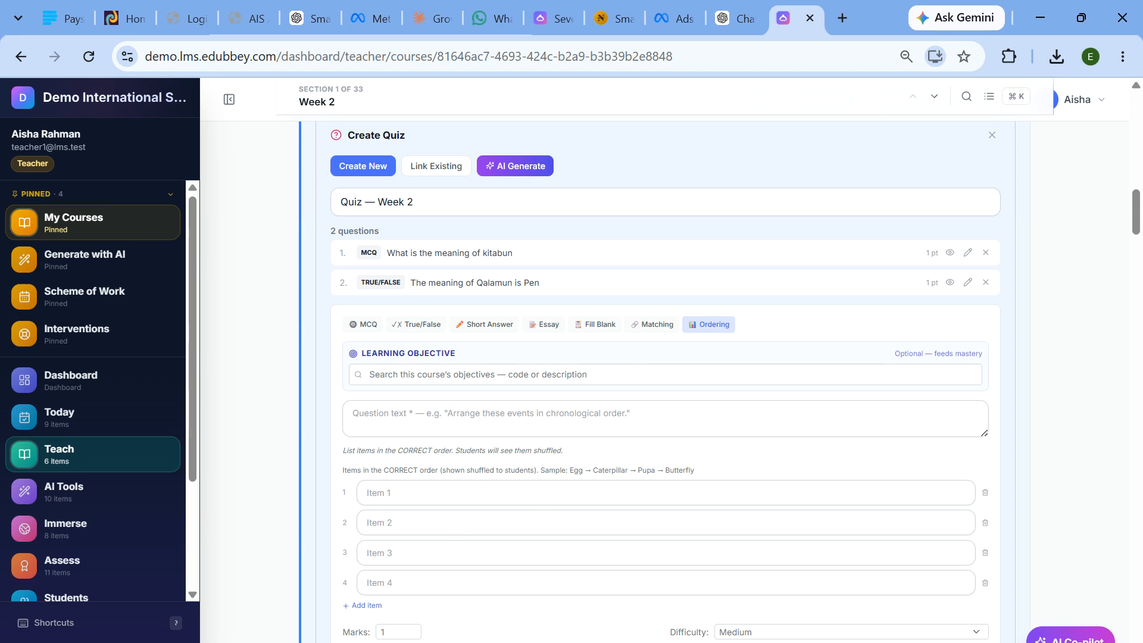
scroll(691, 346, down, 3)
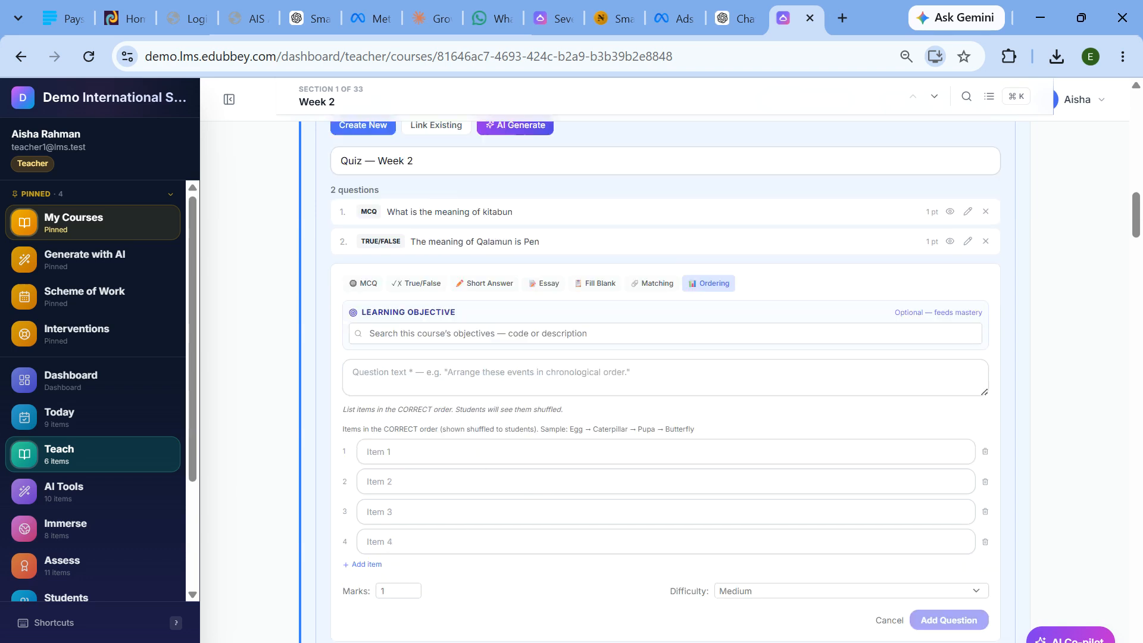
click(890, 483)
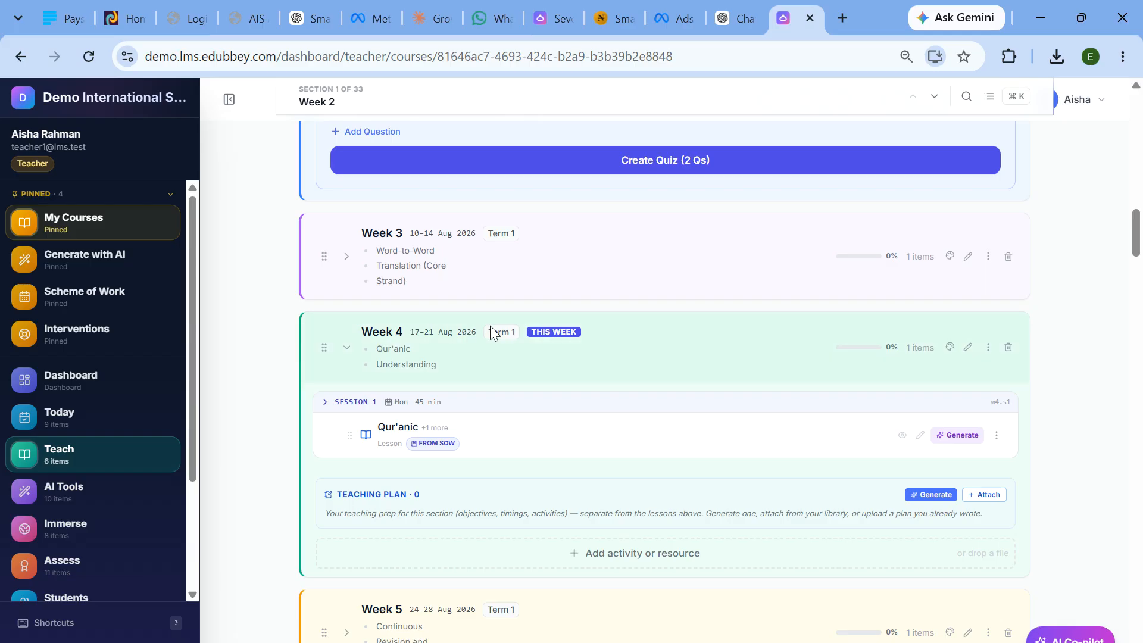
- Create "Quiz — Week 2" from its multiple-choice and True/False questions and open it for editing
scroll(470, 328, up, 4)
click(571, 420)
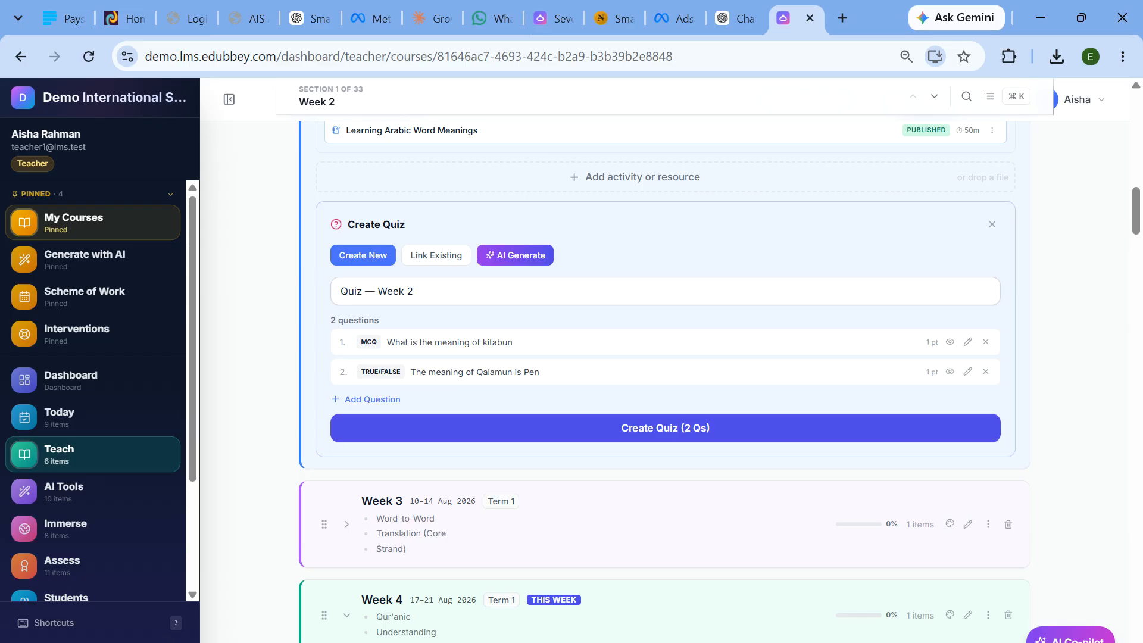
click(702, 439)
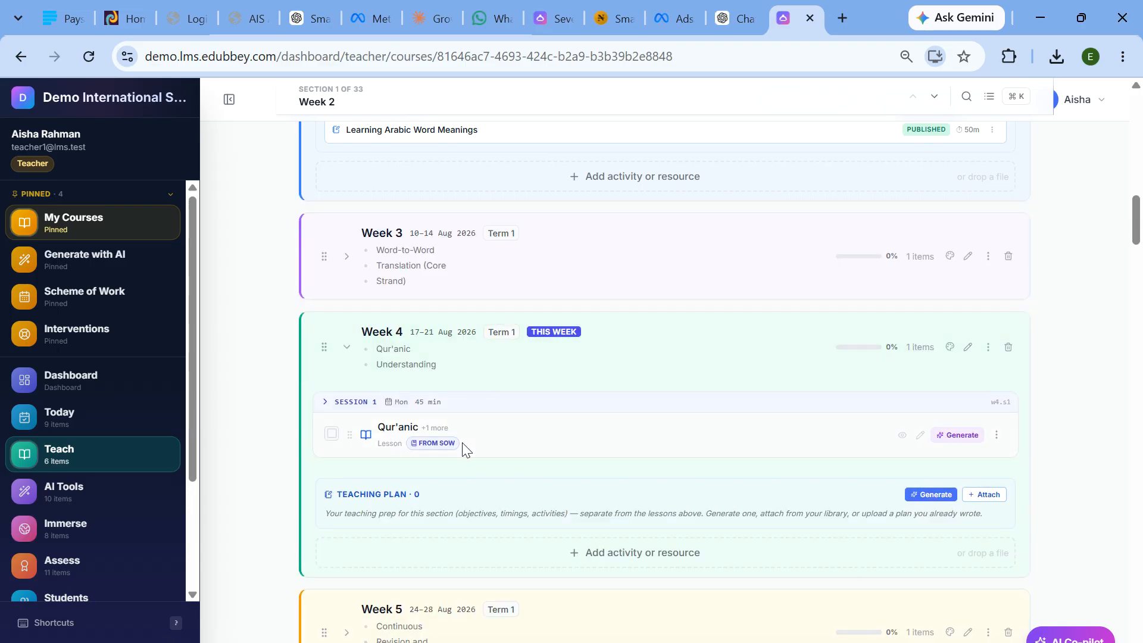
scroll(464, 449, down, 1)
scroll(548, 366, down, 1)
scroll(549, 366, up, 1)
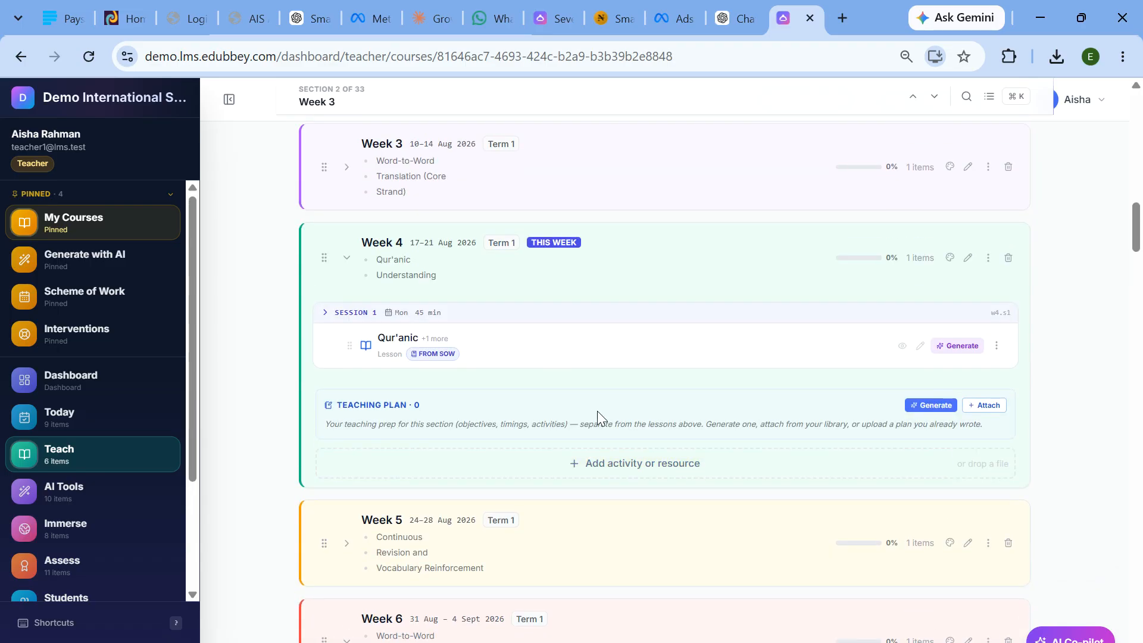
scroll(727, 441, up, 5)
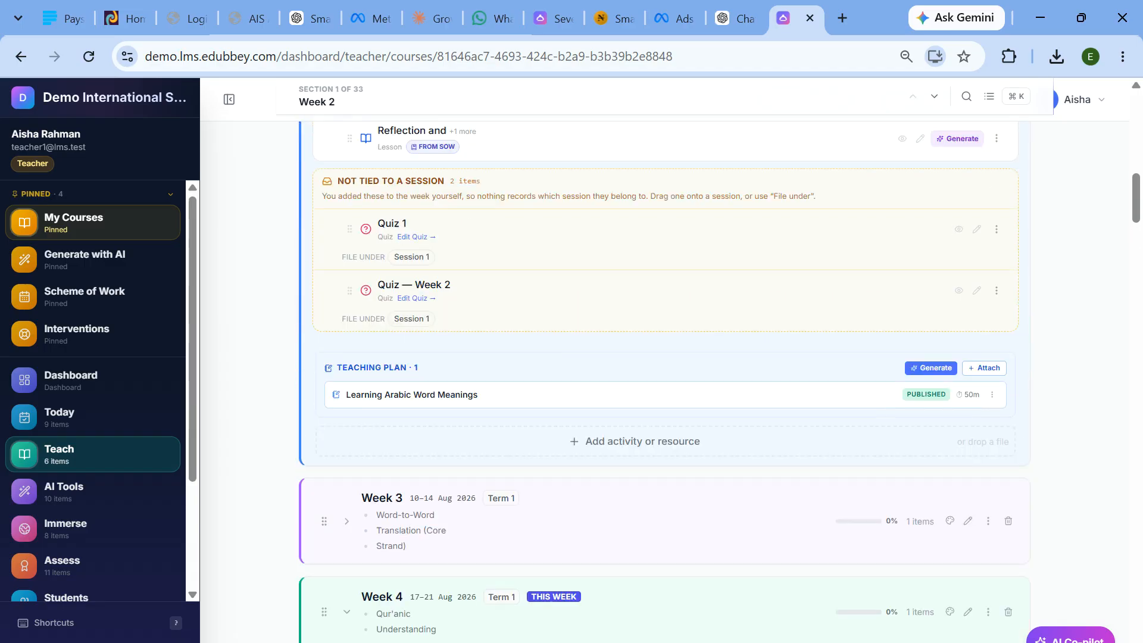
click(416, 301)
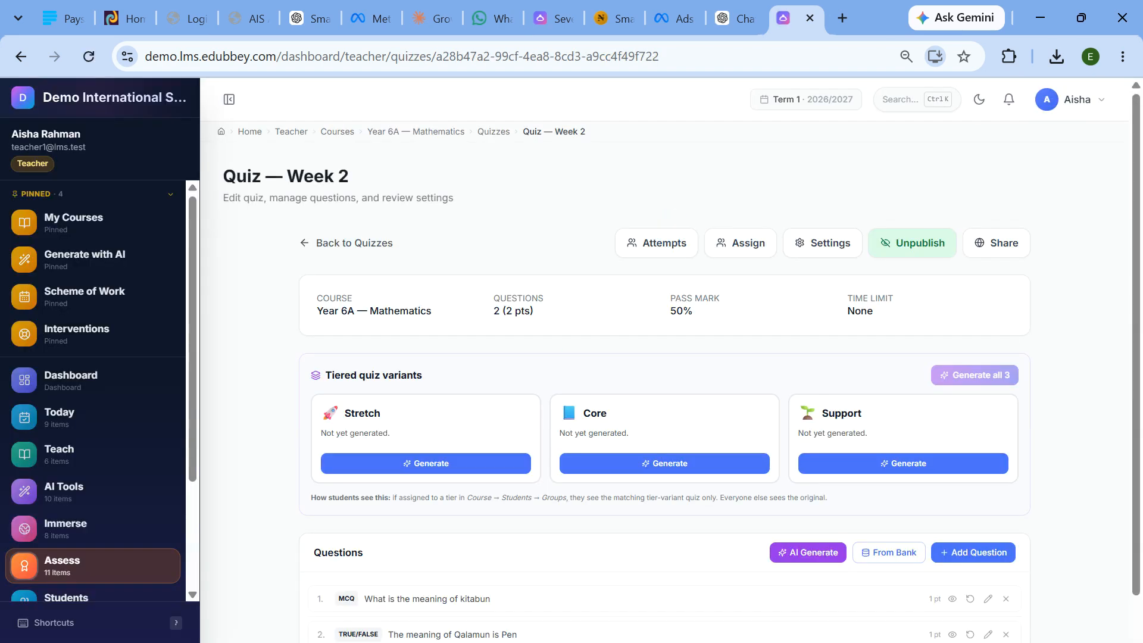
- Check the student attempts on the Week 2 quiz and assign the quiz to the Core group
click(660, 245)
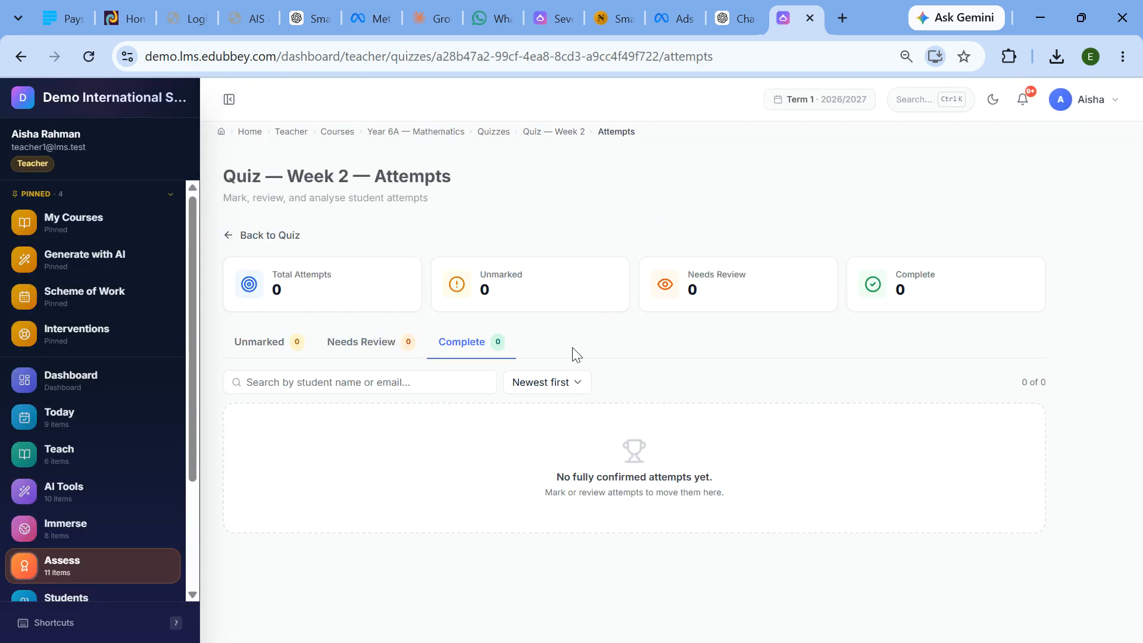
click(253, 235)
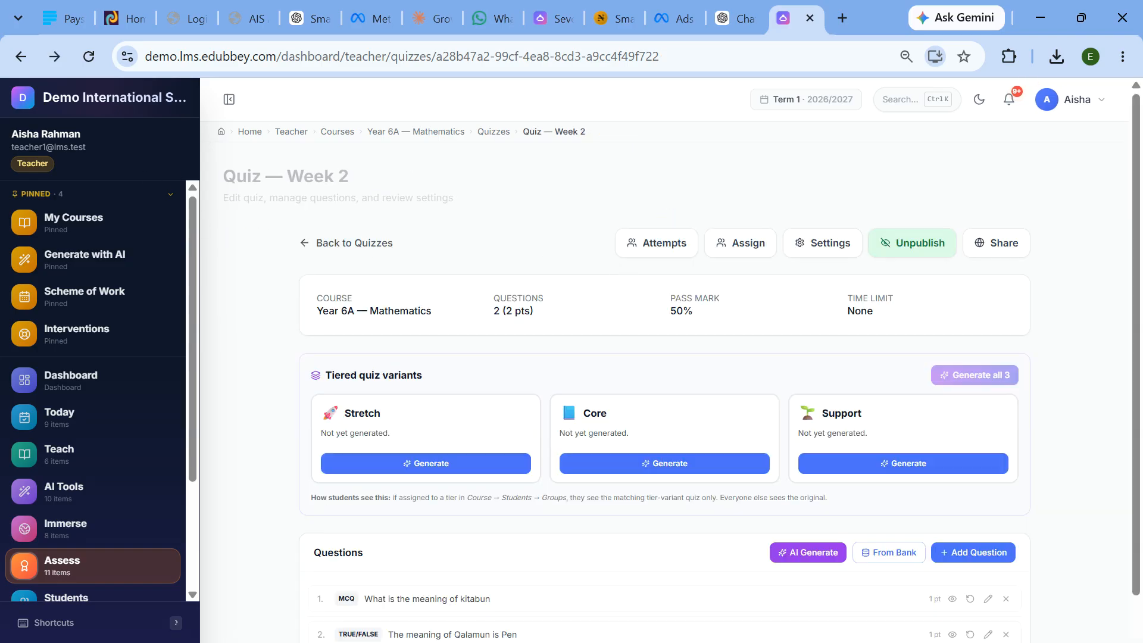
click(724, 249)
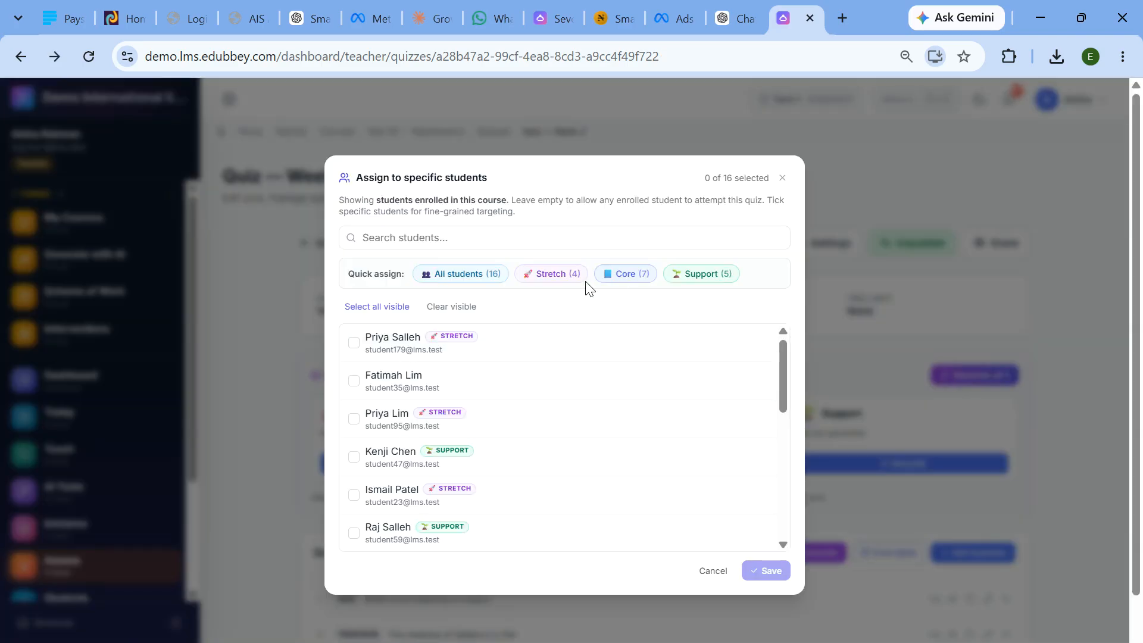
click(614, 275)
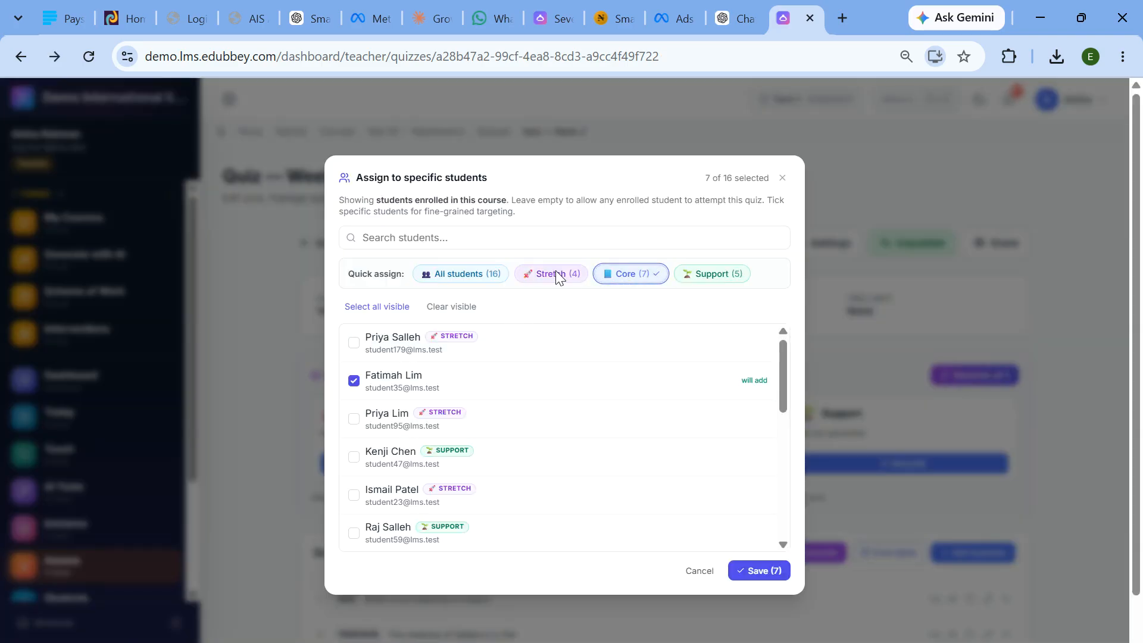
click(759, 571)
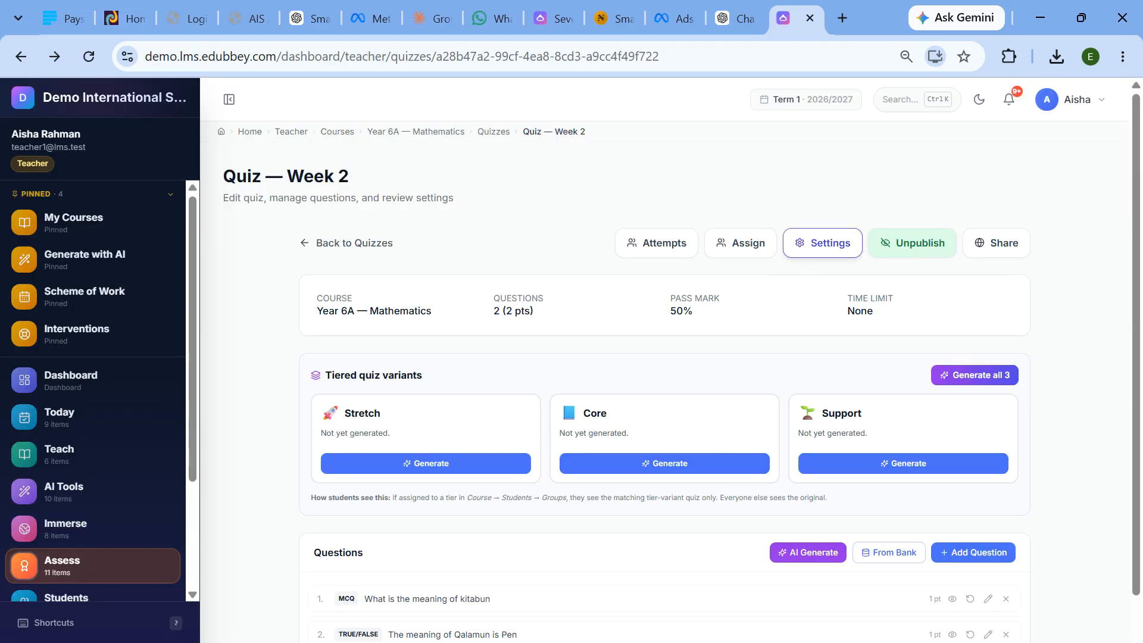
- Look through the quiz's Timing and Marking settings and close them
click(822, 243)
click(411, 262)
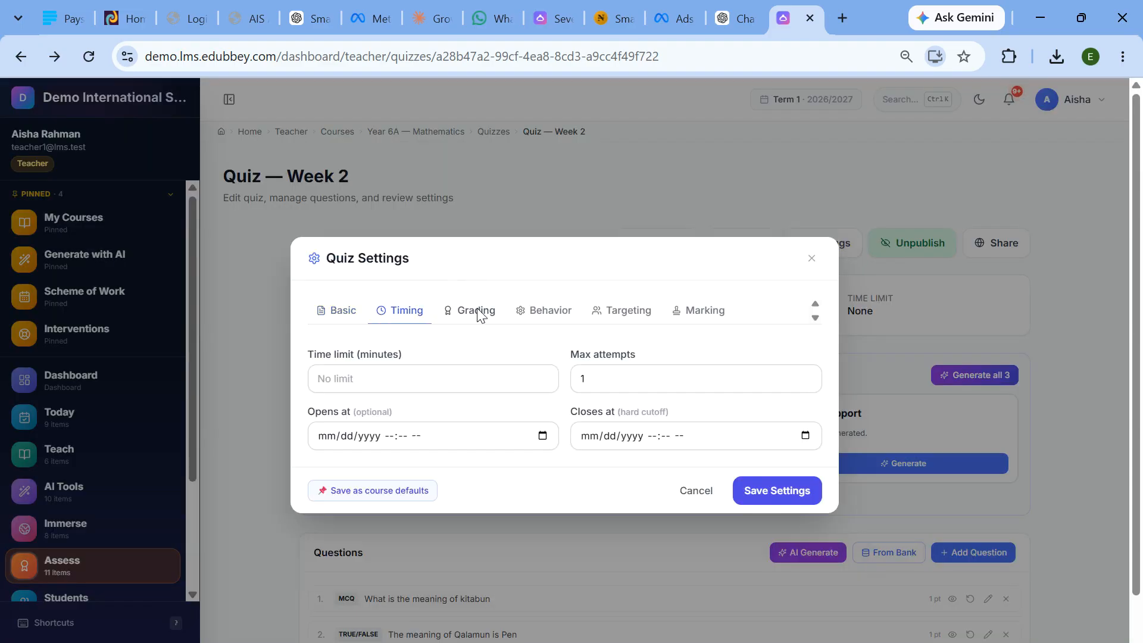
click(701, 310)
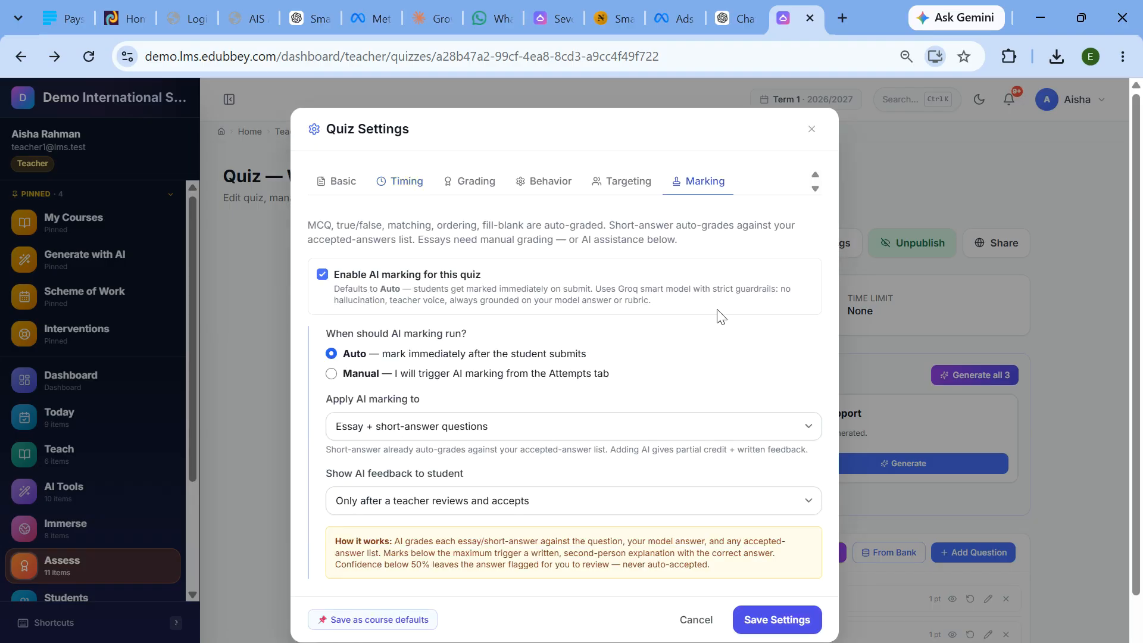
click(812, 128)
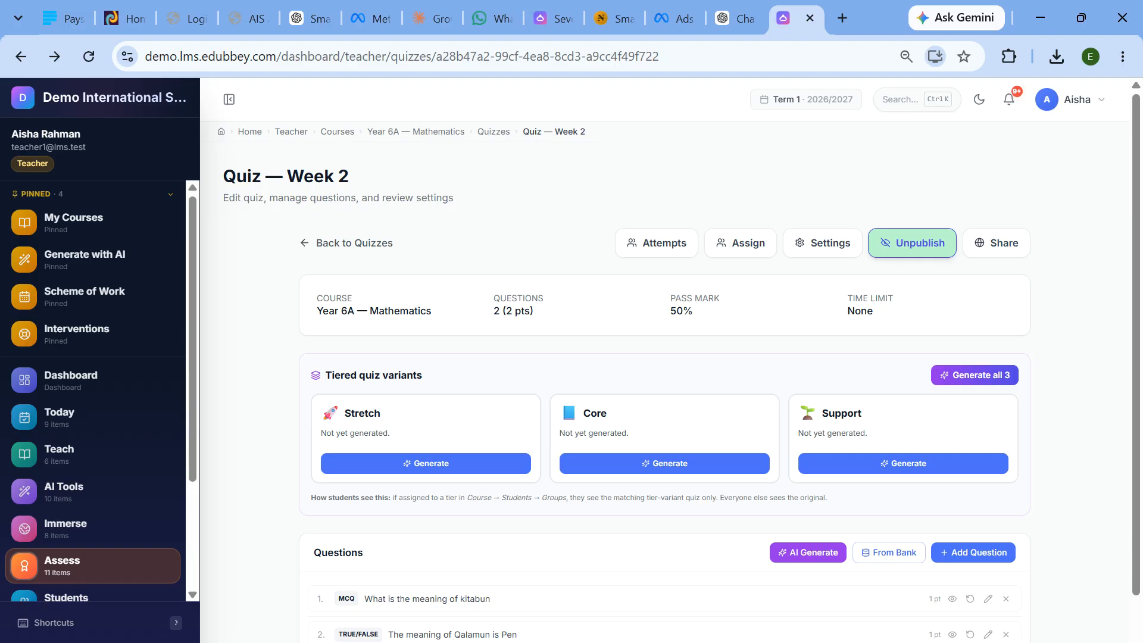
- Unpublish the Week 2 quiz and publish it again
click(903, 244)
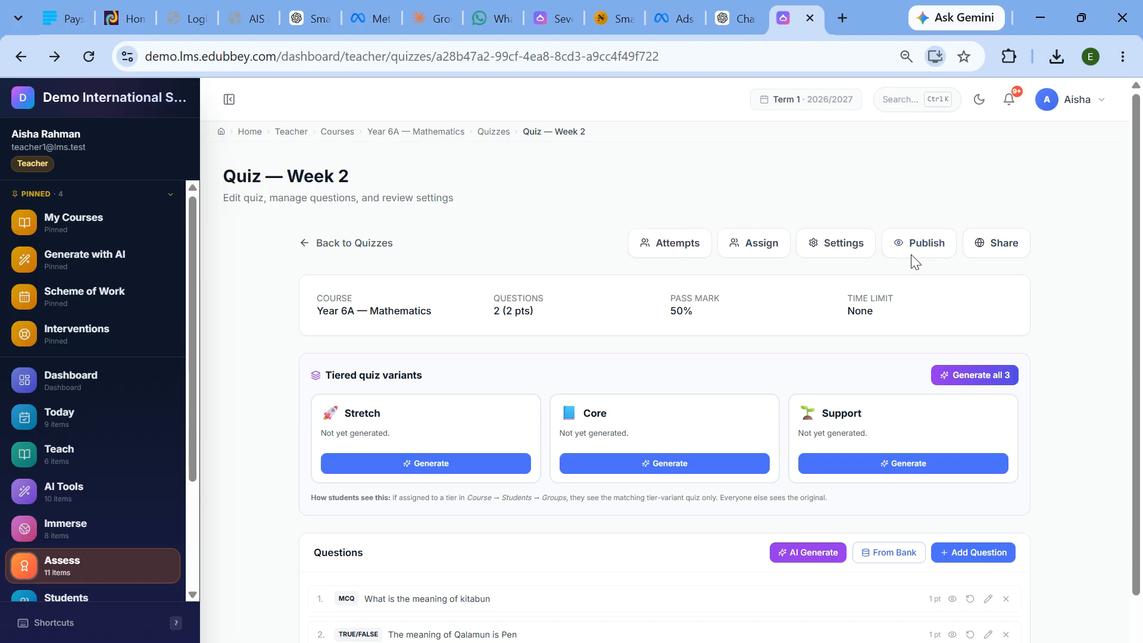
click(911, 245)
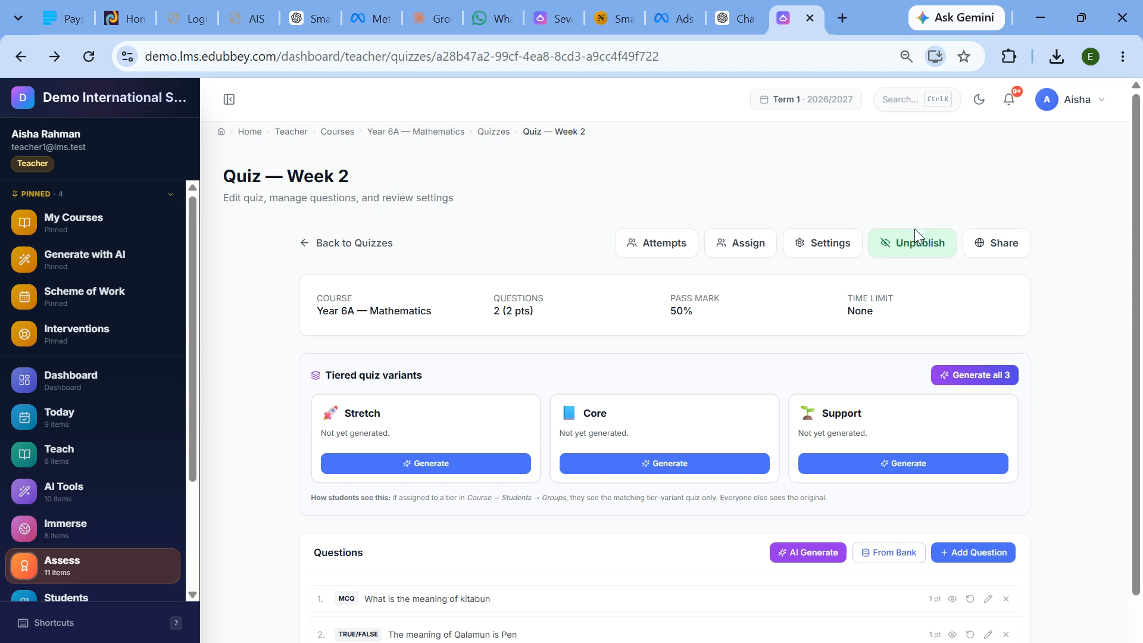
scroll(475, 466, down, 2)
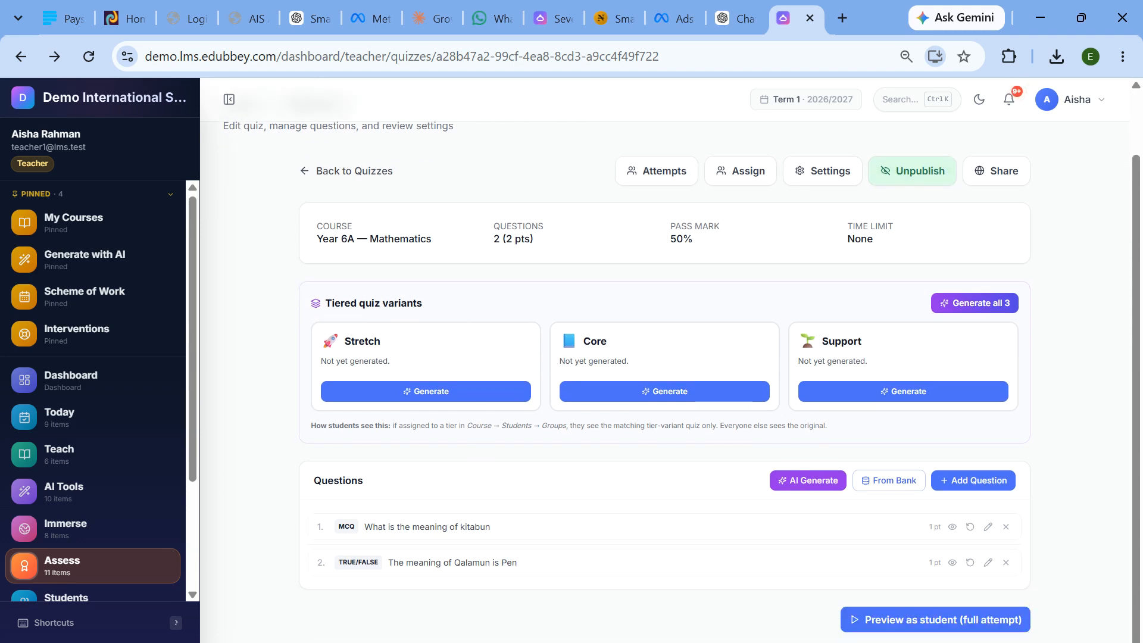
scroll(378, 330, up, 2)
- Return to the course page and start an assignment activity in the Week 2 section
click(381, 244)
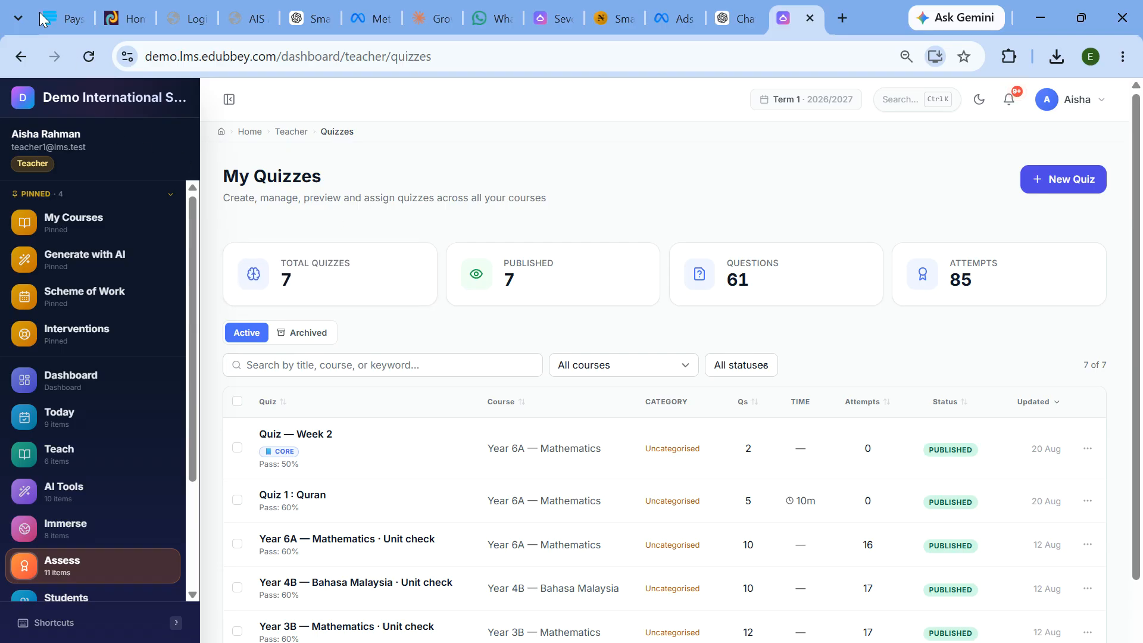
click(21, 56)
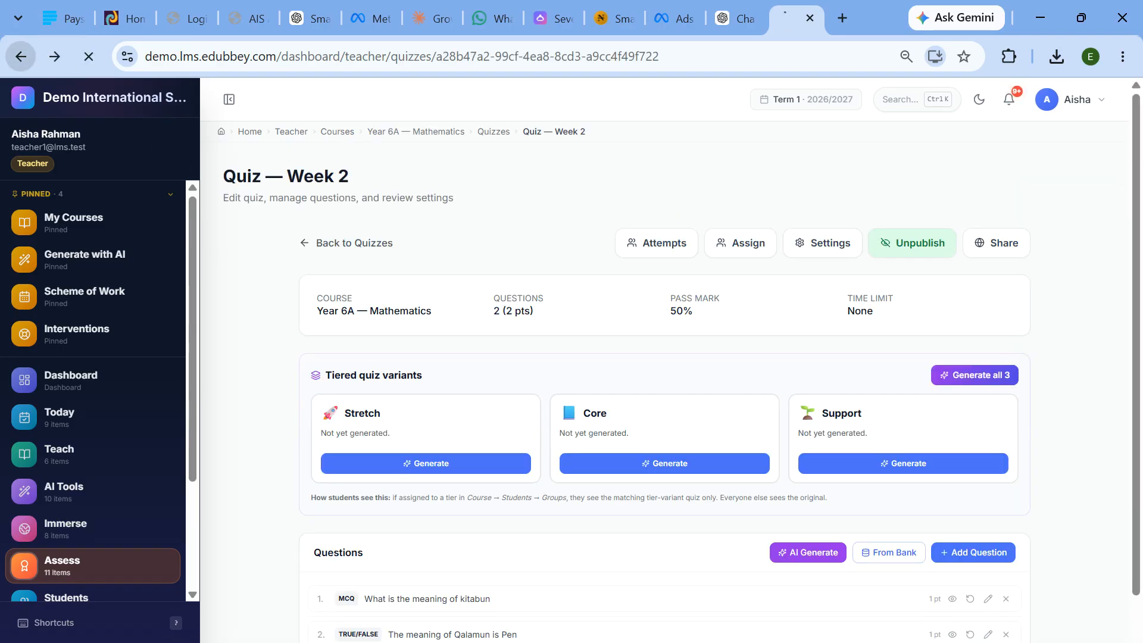
click(21, 56)
scroll(615, 316, down, 15)
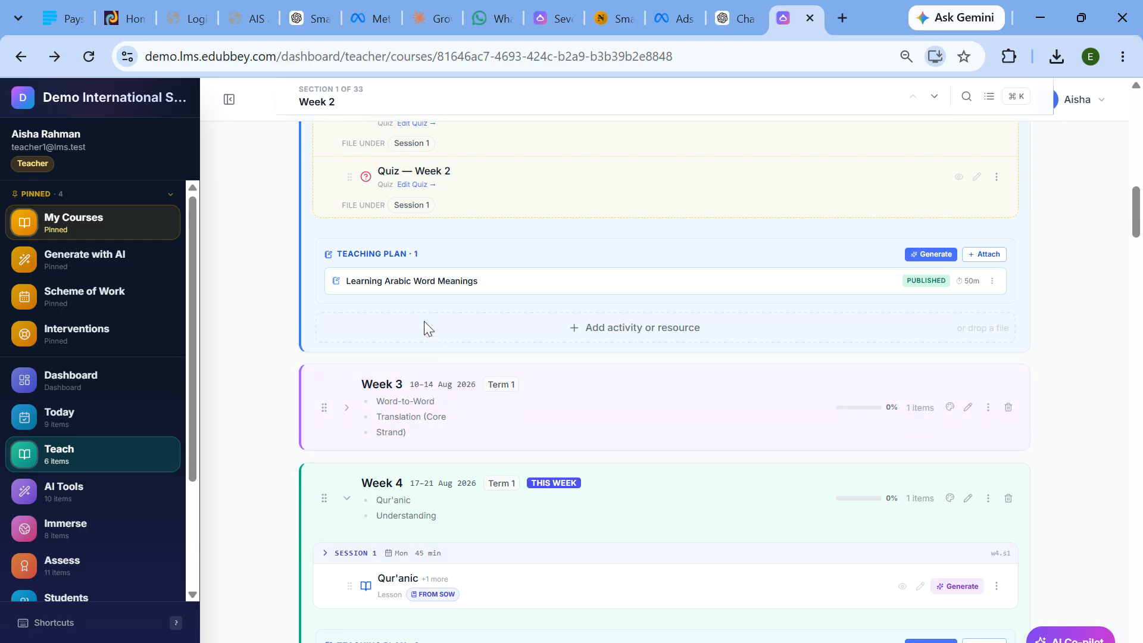
scroll(424, 327, up, 2)
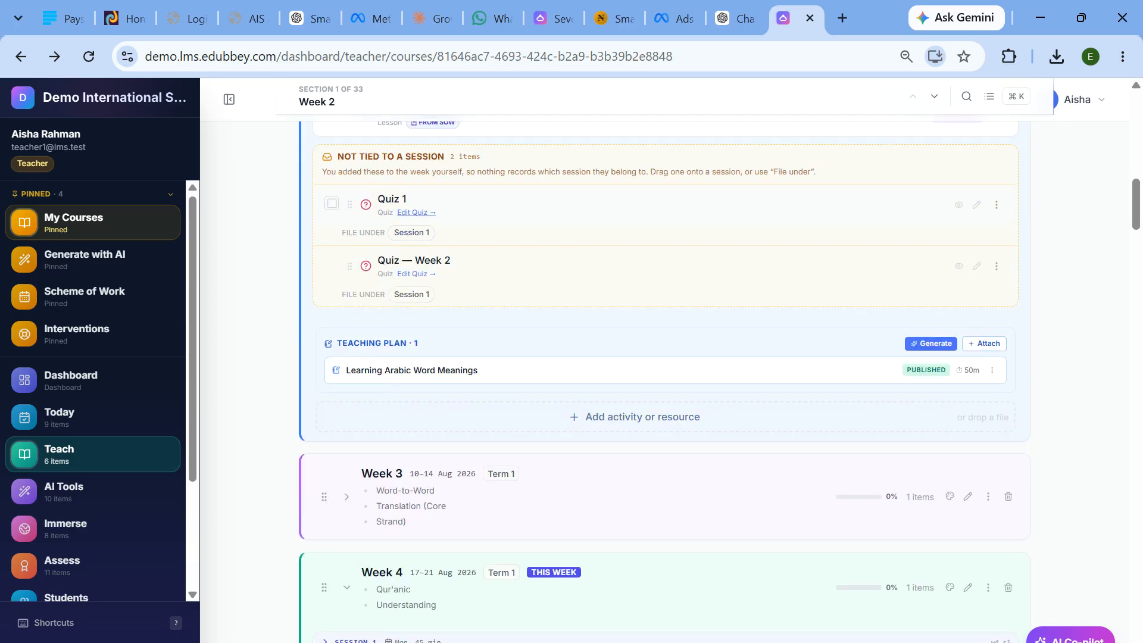
click(609, 422)
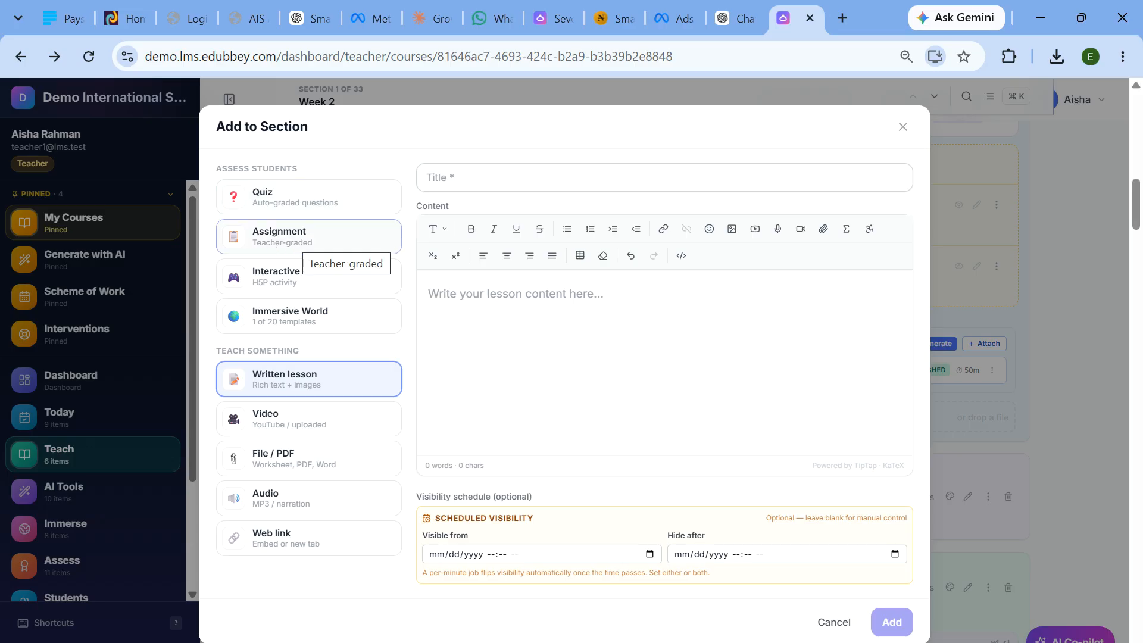
click(302, 244)
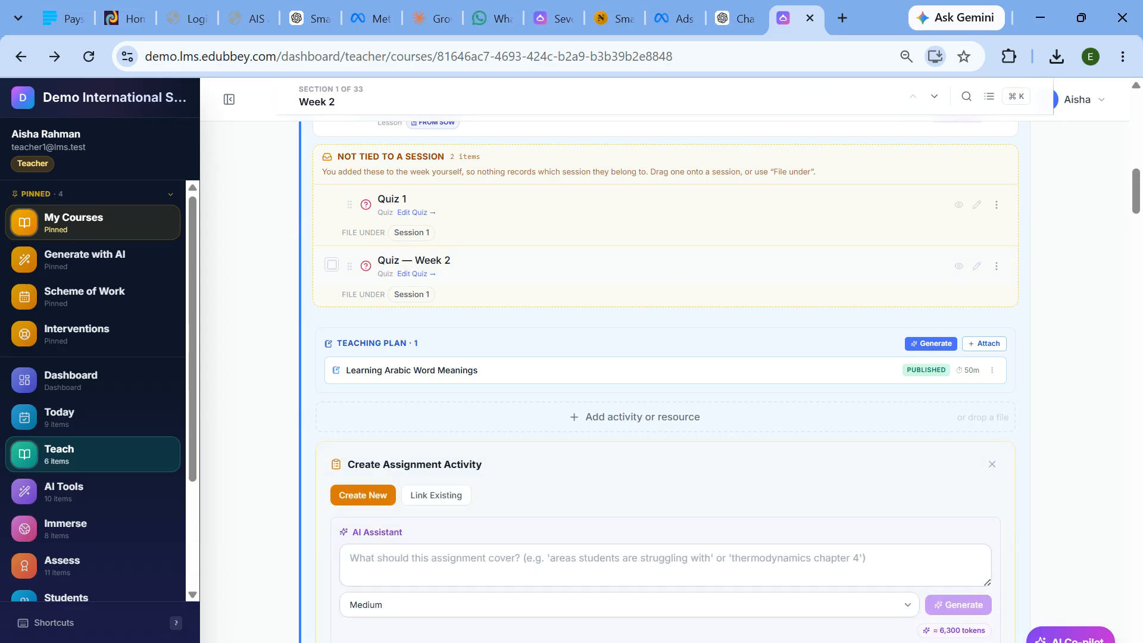
- Review the new assignment form and check which existing assignments can be linked
scroll(655, 275, down, 2)
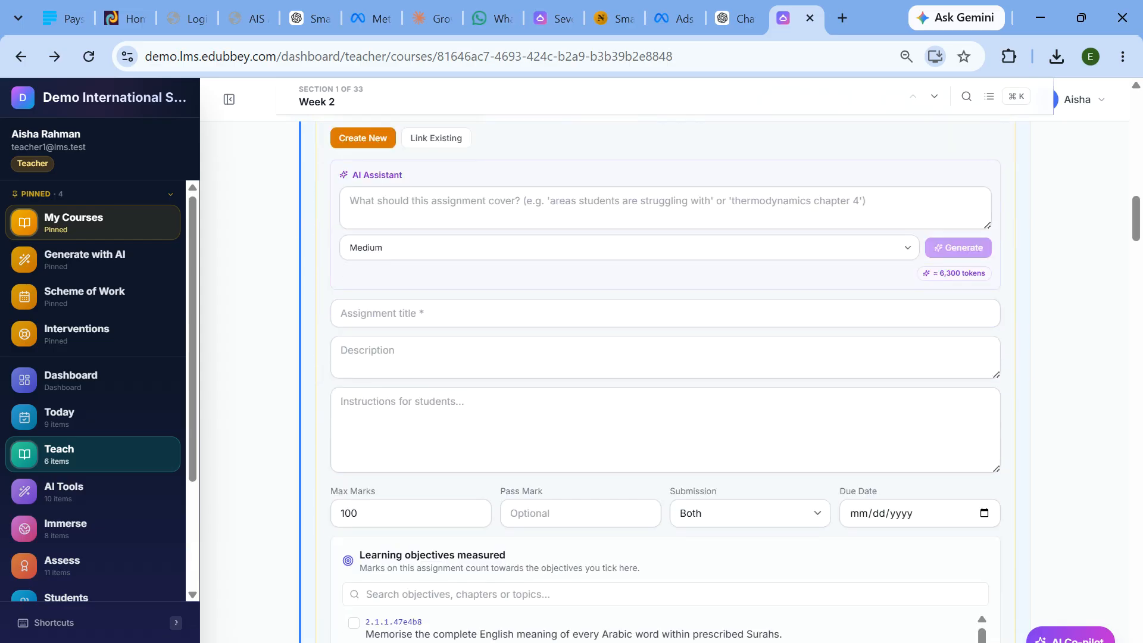
scroll(413, 219, up, 1)
click(436, 227)
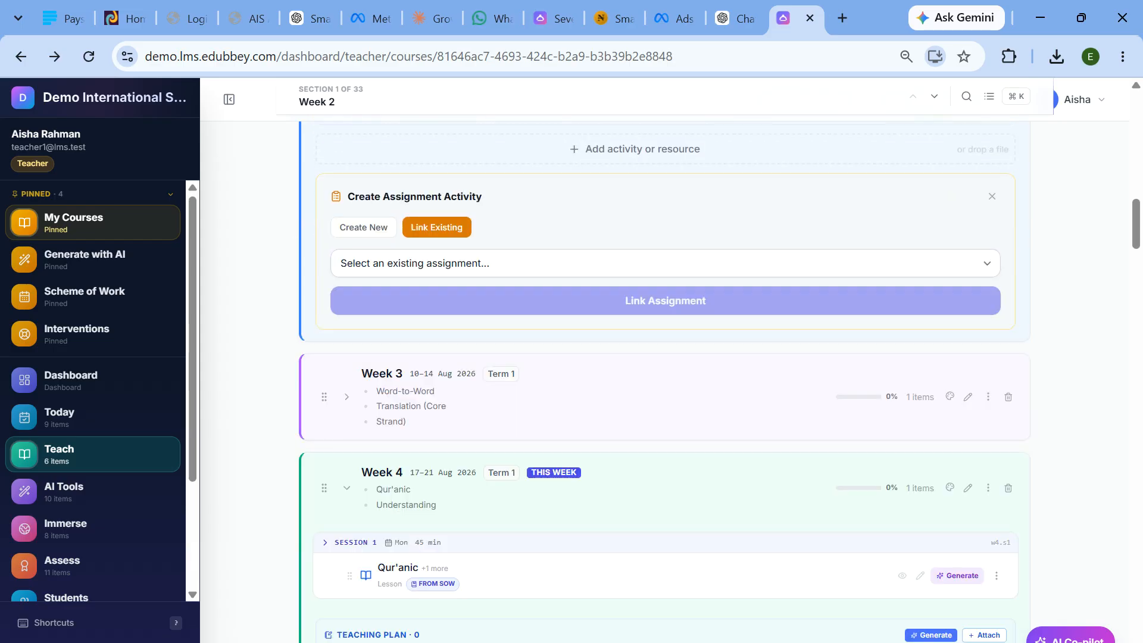
click(519, 271)
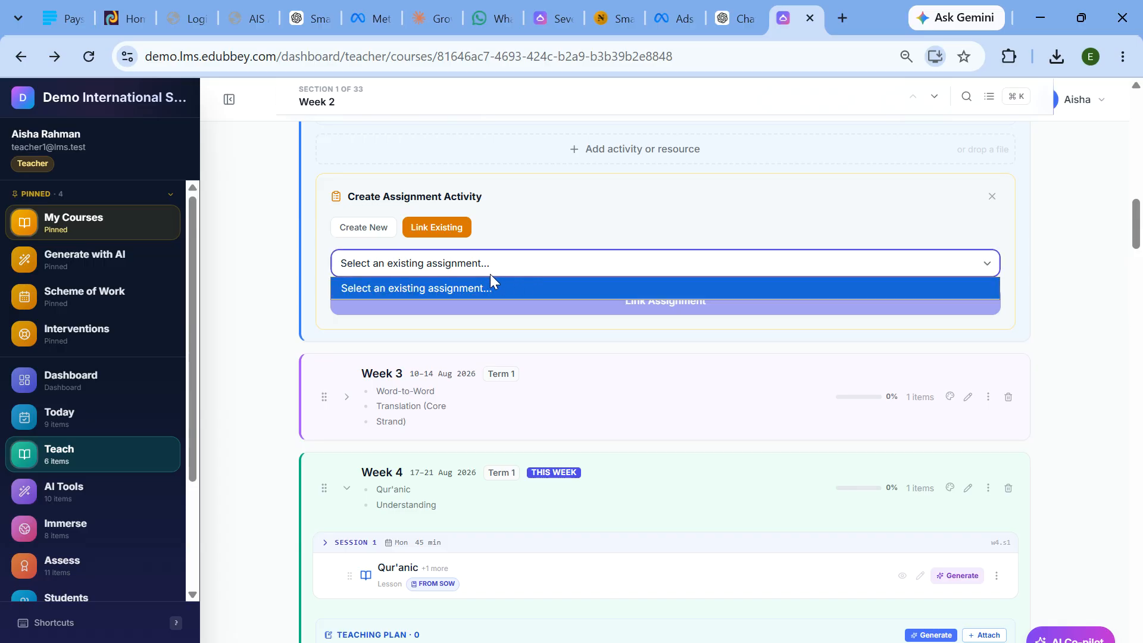
- Choose to create a new assignment and enter the AI assistant prompt "Write something about Quran"
click(361, 228)
click(393, 292)
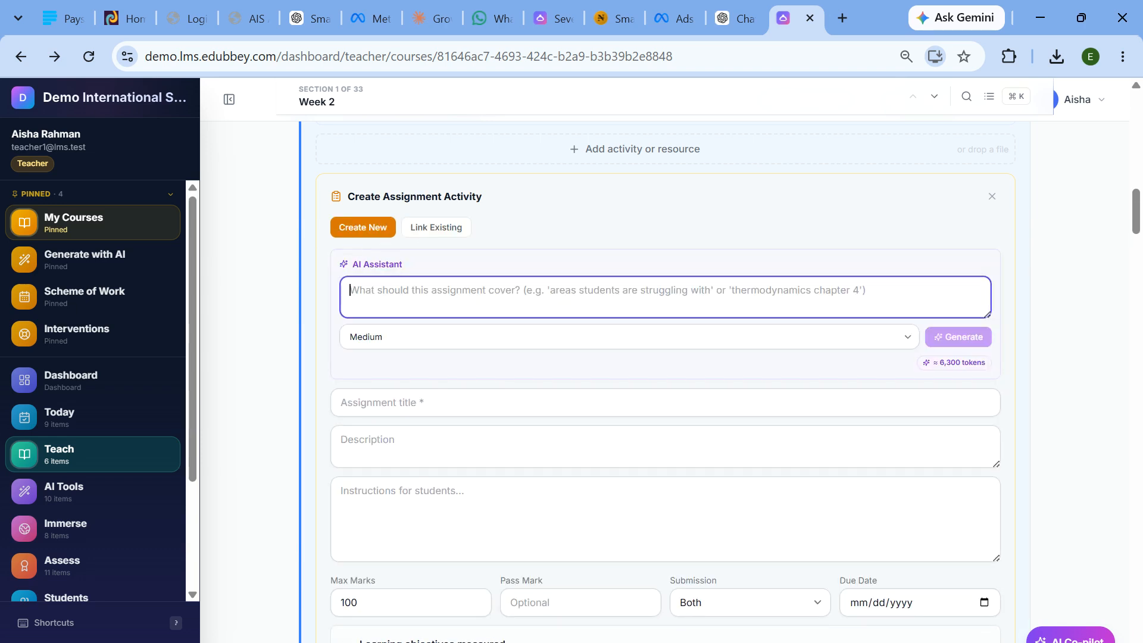
text(Write somrthing)
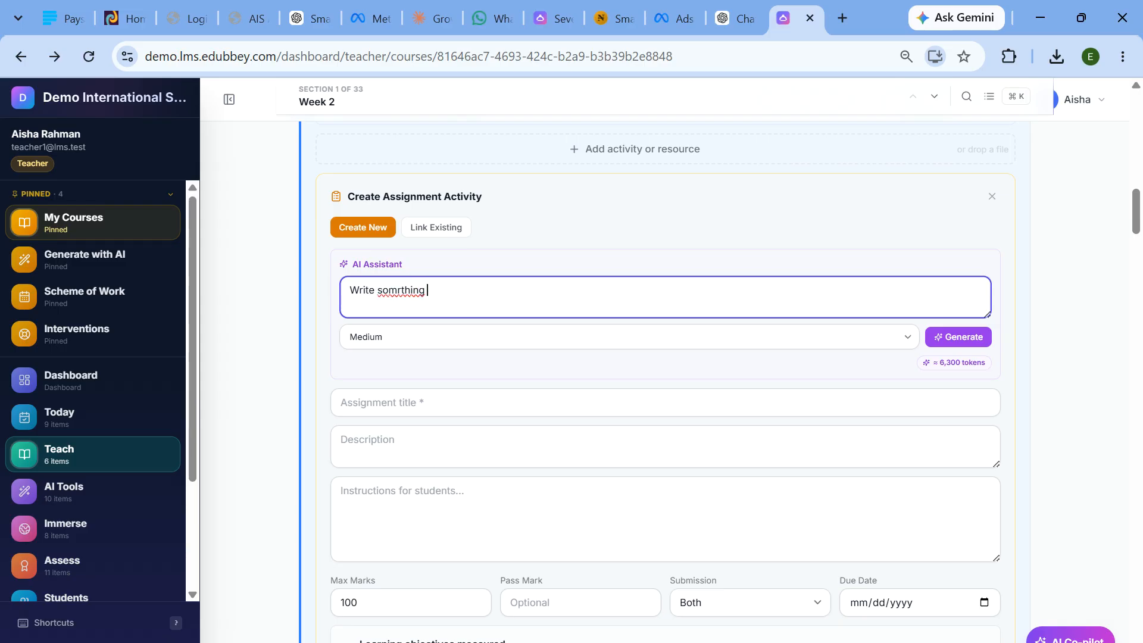
key(BackSpace)
key(BackSpace)
key(BackSpace)
key(BackSpace)
key(BackSpace)
key(BackSpace)
key(BackSpace)
text(ething about Quran)
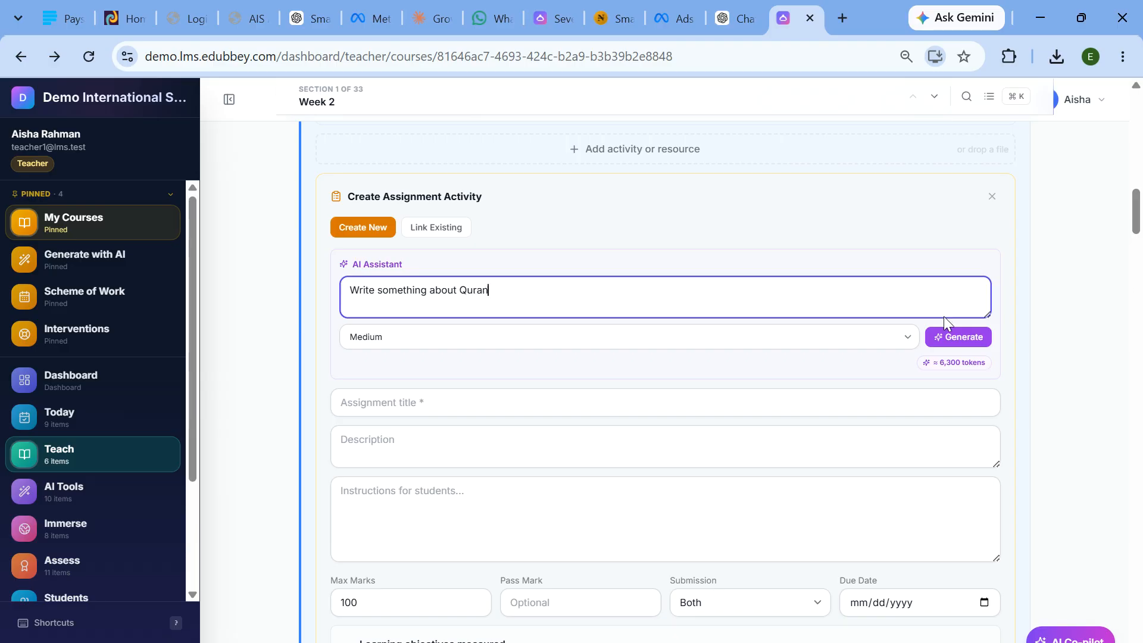
- Keep the difficulty at Medium and generate the assignment with the AI assistant
click(554, 343)
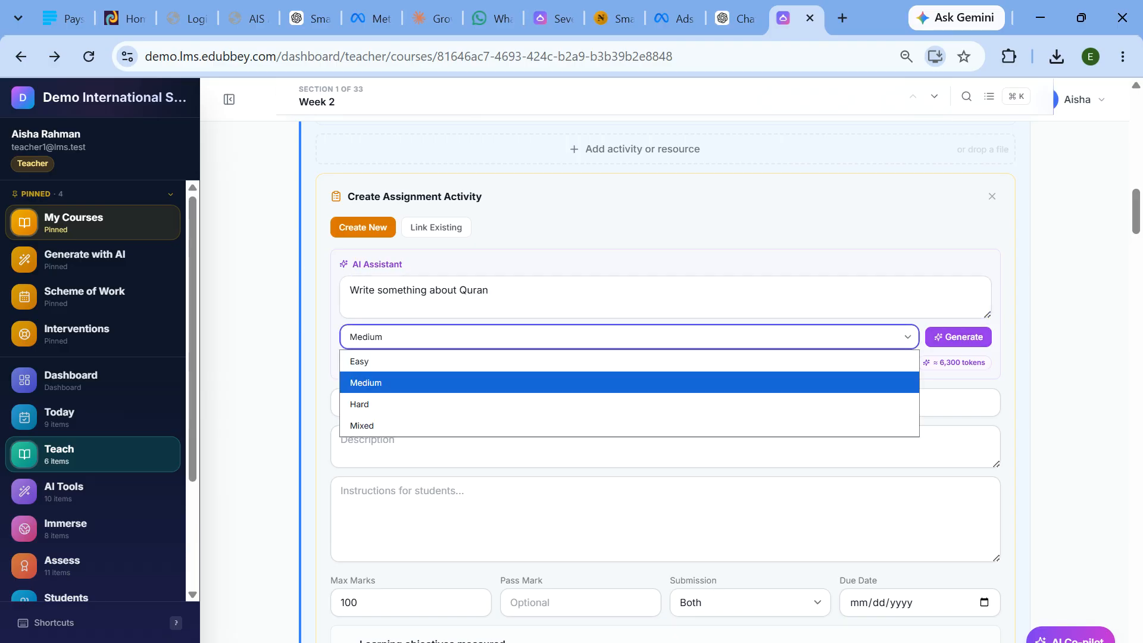
click(776, 338)
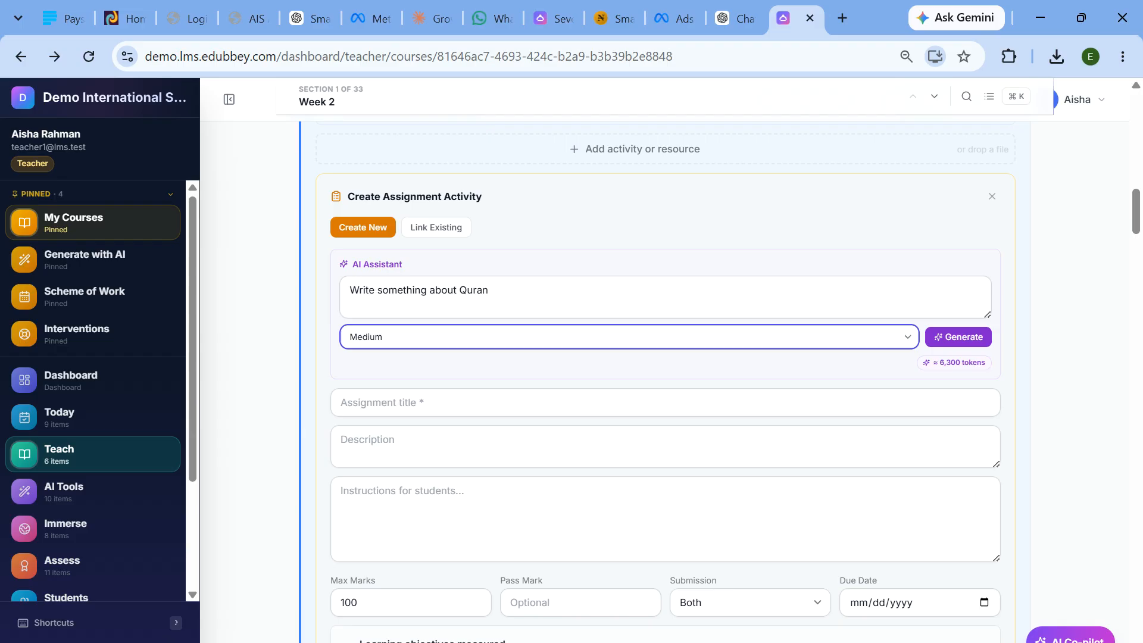
click(936, 336)
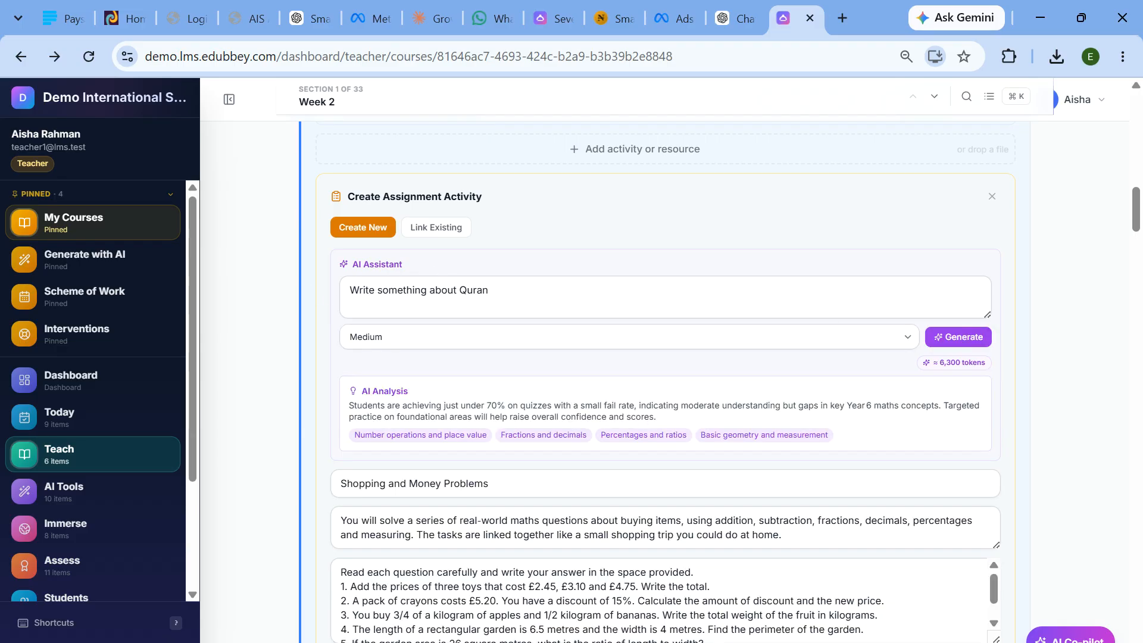
- Review the generated assignment's title, description, instructions, suggested rubric, marks and learning objectives
scroll(479, 324, down, 1)
scroll(479, 327, down, 2)
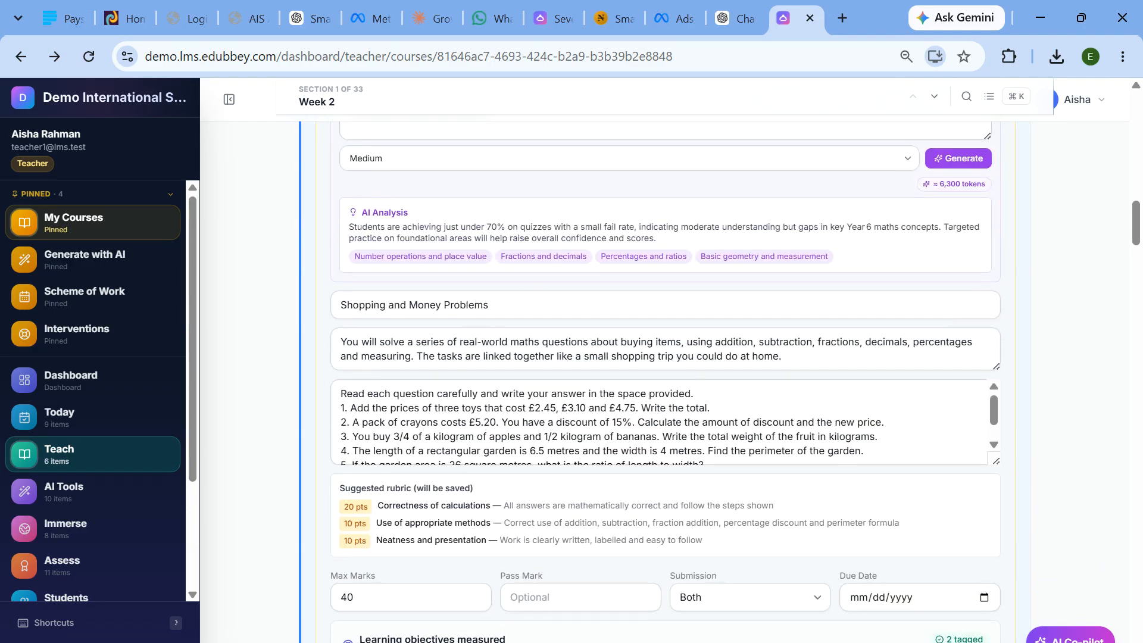
scroll(664, 423, down, 1)
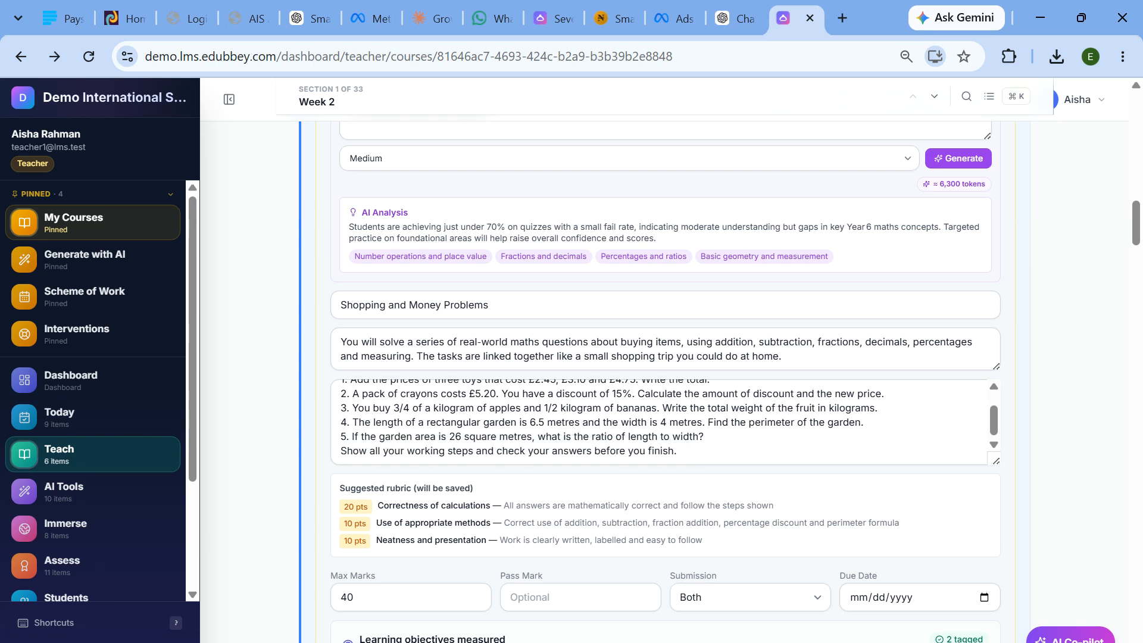
scroll(449, 230, up, 1)
scroll(449, 229, down, 2)
click(446, 217)
click(359, 253)
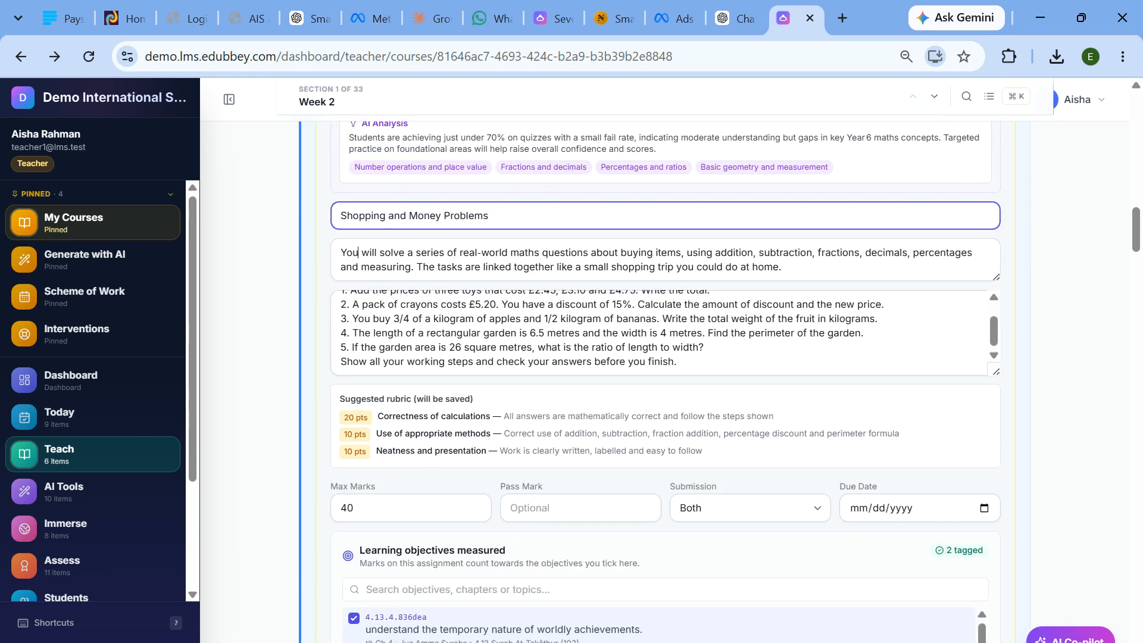
scroll(659, 333, up, 1)
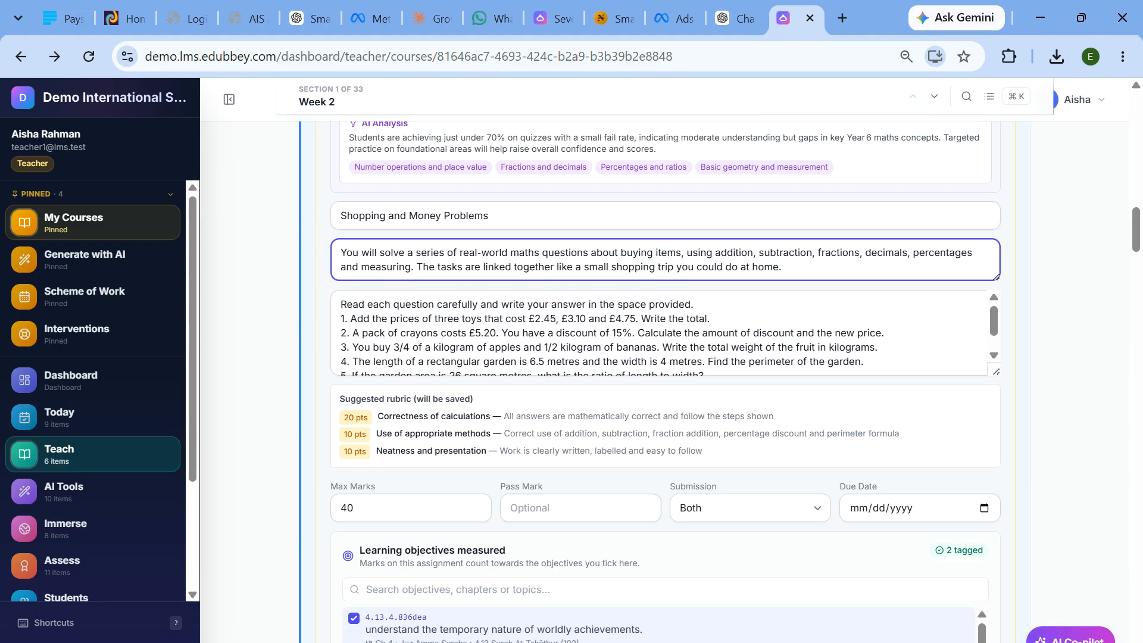
scroll(788, 618, down, 3)
scroll(666, 381, down, 2)
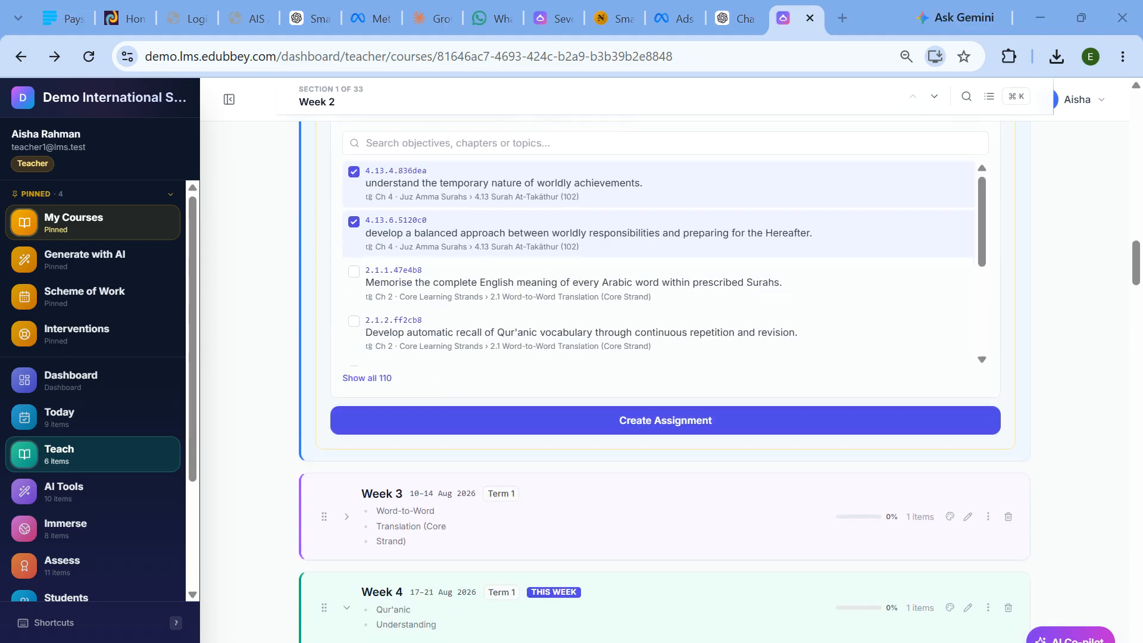
- Tag the learning objectives on memorising the English meaning of every Arabic word and developing automatic recall of Qur'anic vocabulary
scroll(452, 292, up, 1)
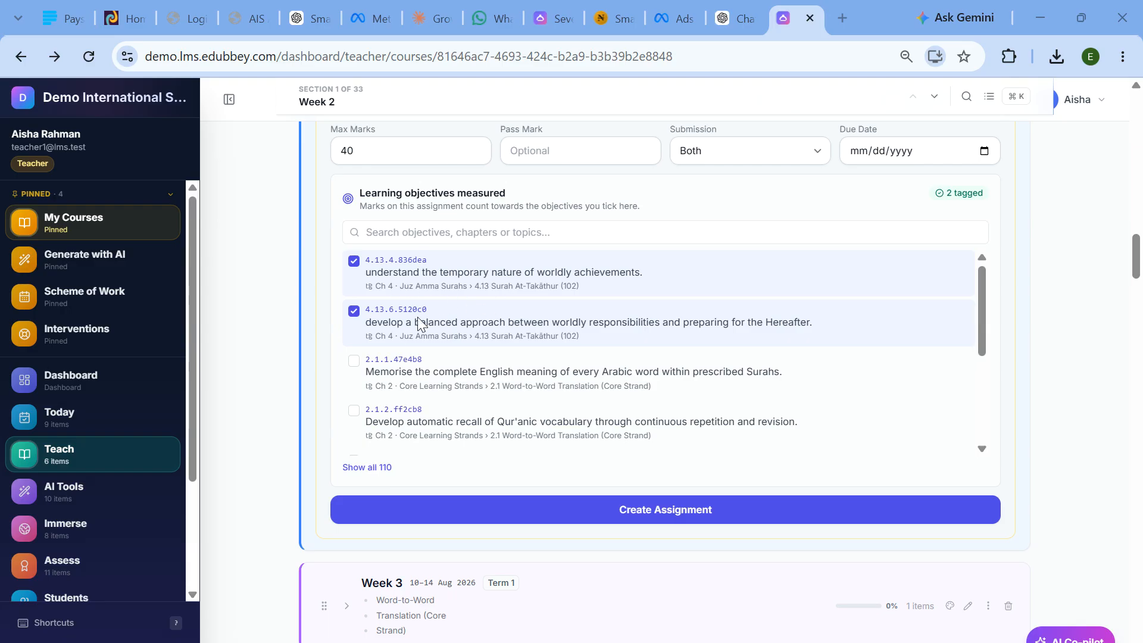
click(354, 361)
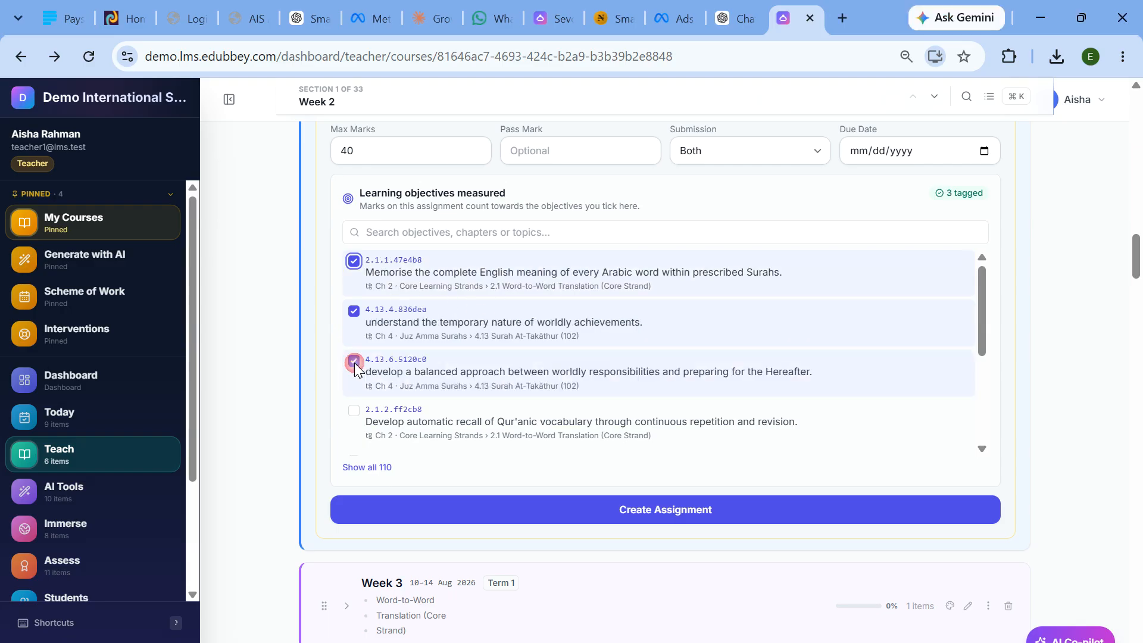
click(354, 411)
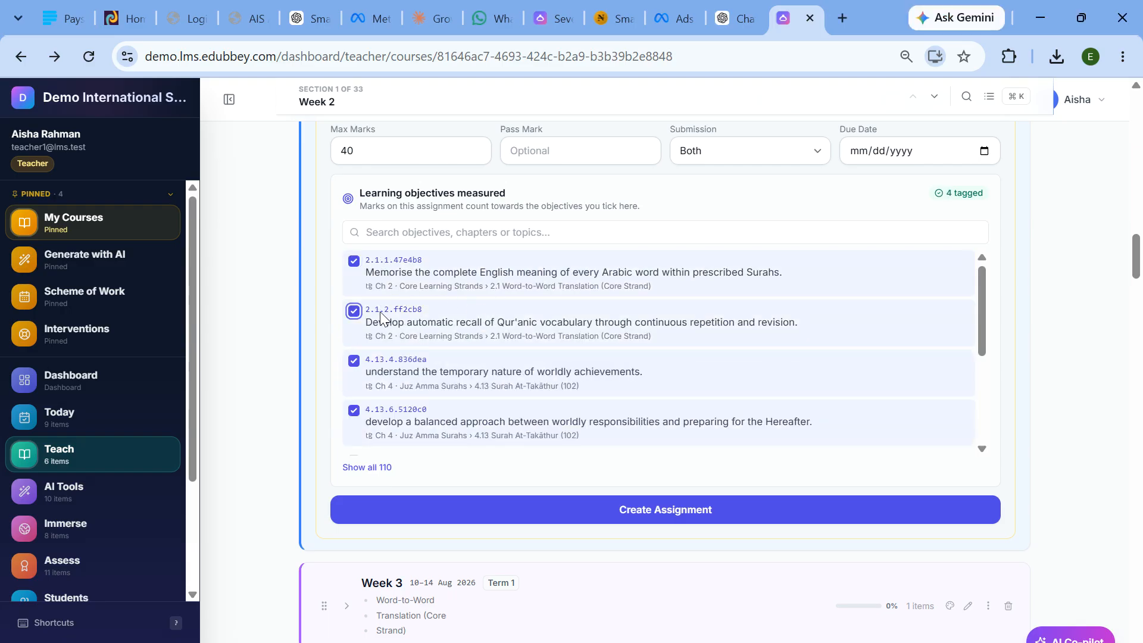
- Enlarge the assignment's instructions field to show its full text and highlight the questions
scroll(355, 366, up, 1)
scroll(404, 384, up, 5)
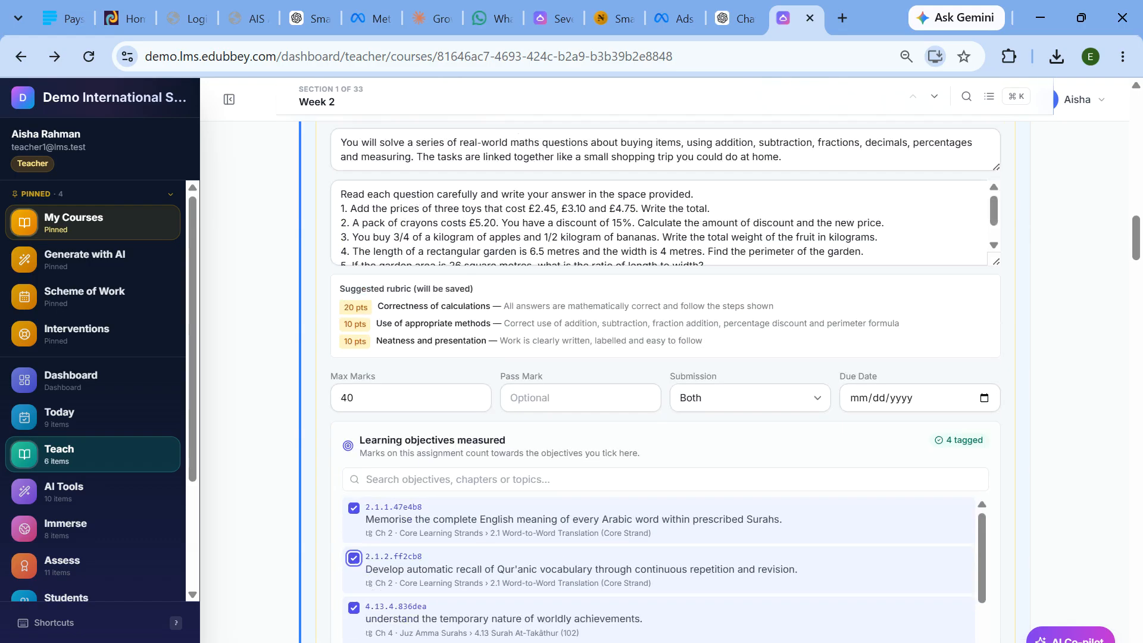
scroll(665, 381, down, 1)
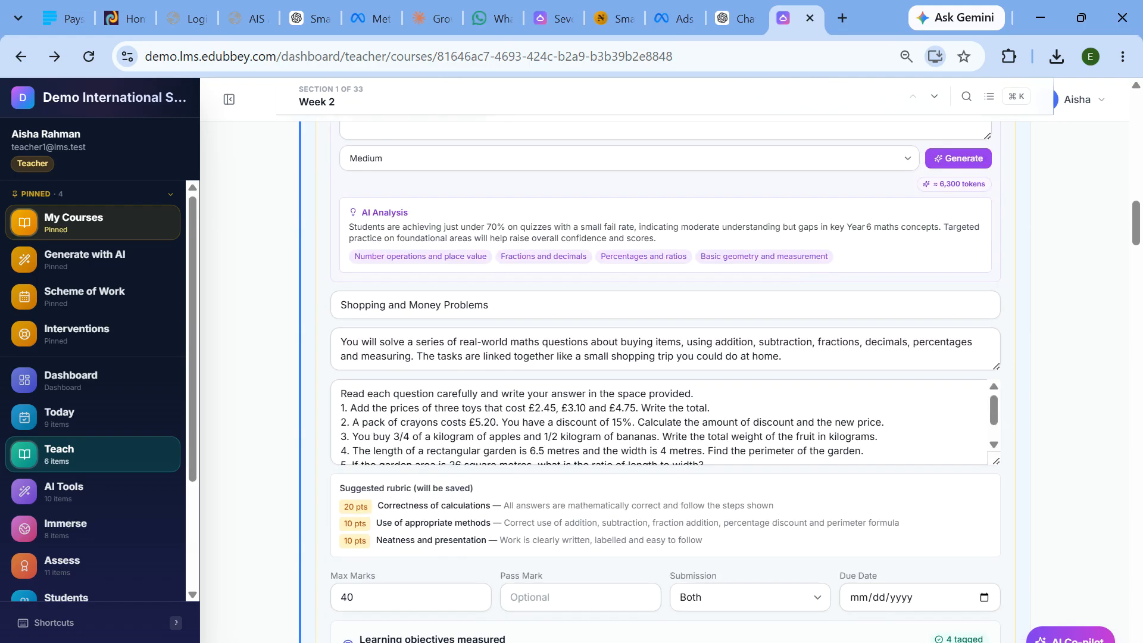
click(486, 437)
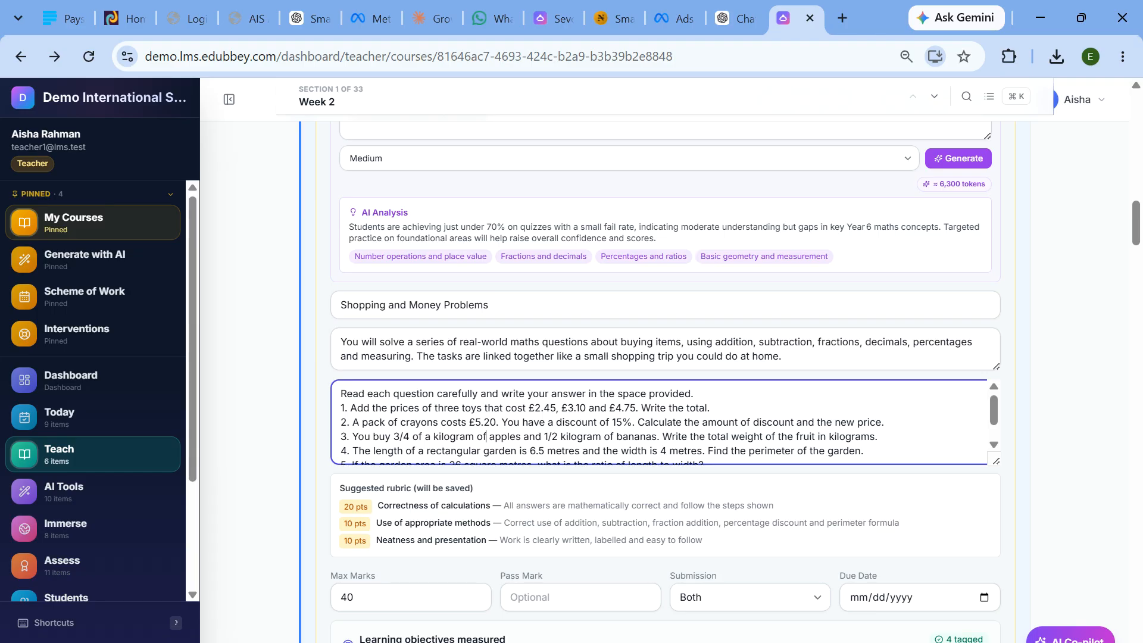
drag(996, 461, 996, 533)
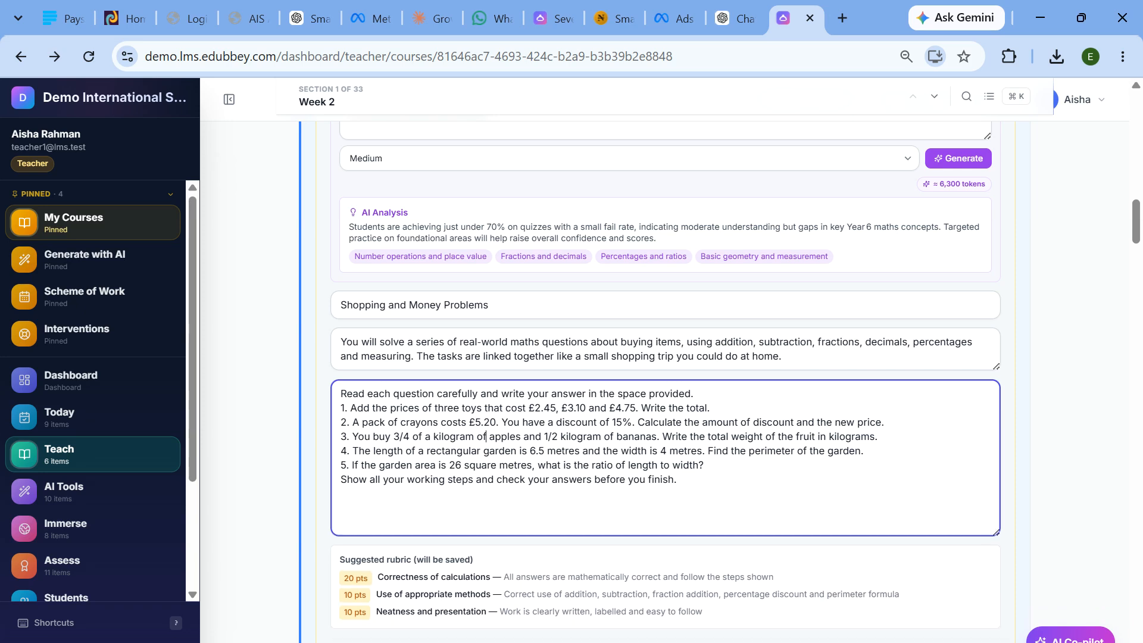
click(707, 465)
drag(677, 480, 363, 408)
- Check the remaining assignment fields and objectives, and create the assignment in Week 2
scroll(363, 408, up, 5)
scroll(363, 408, down, 15)
scroll(362, 408, down, 3)
scroll(362, 408, up, 13)
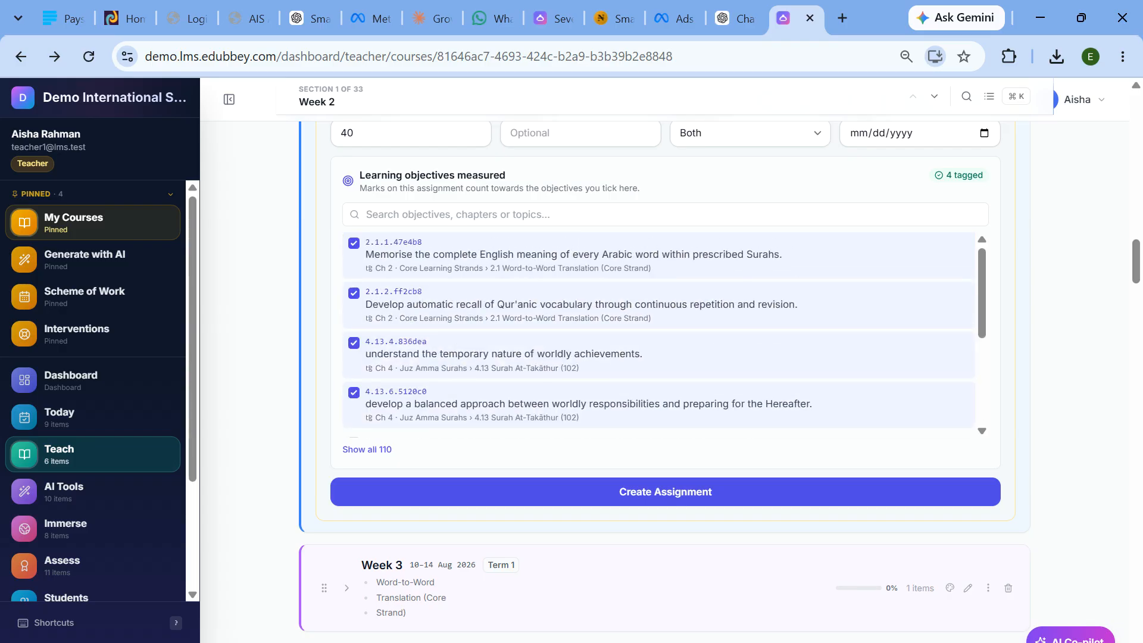
scroll(363, 408, up, 3)
scroll(363, 408, down, 3)
scroll(674, 395, down, 10)
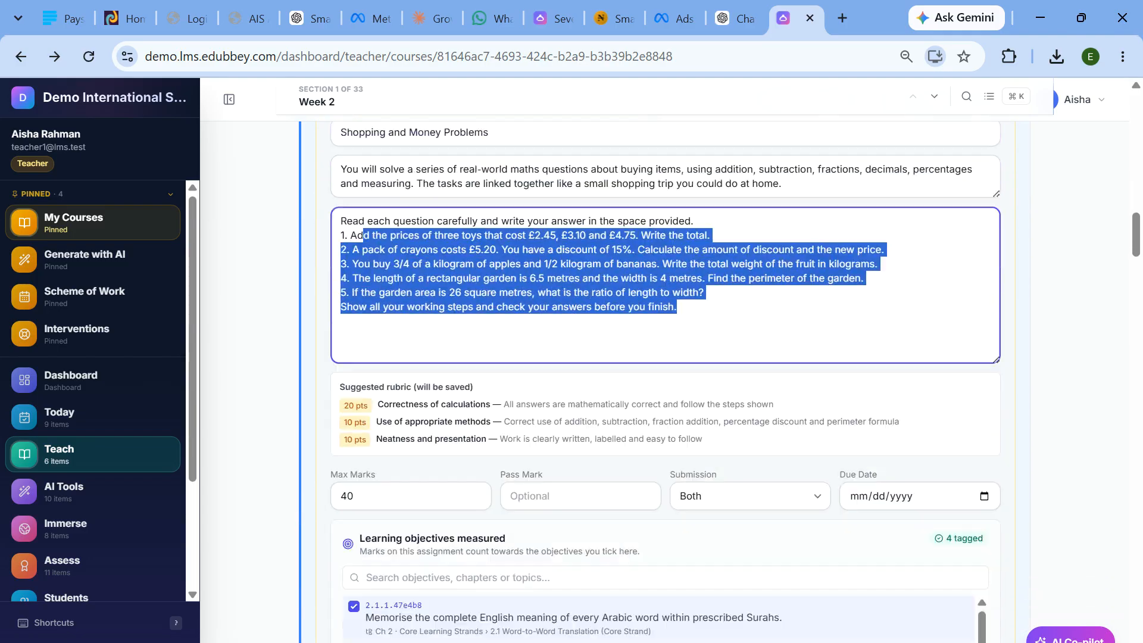
scroll(593, 397, down, 3)
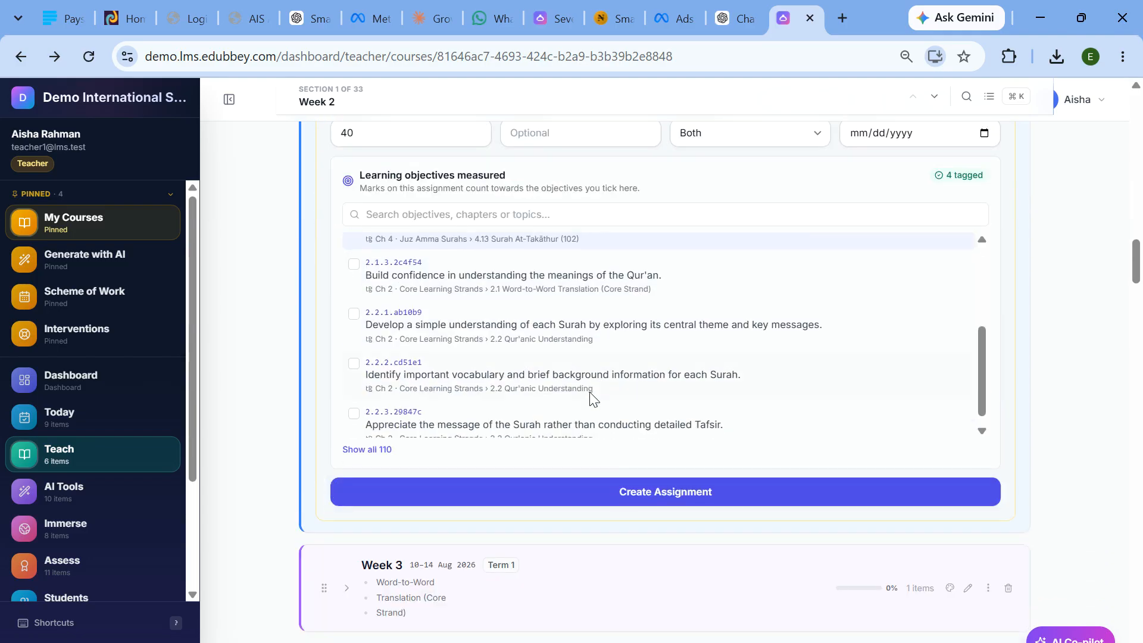
click(665, 492)
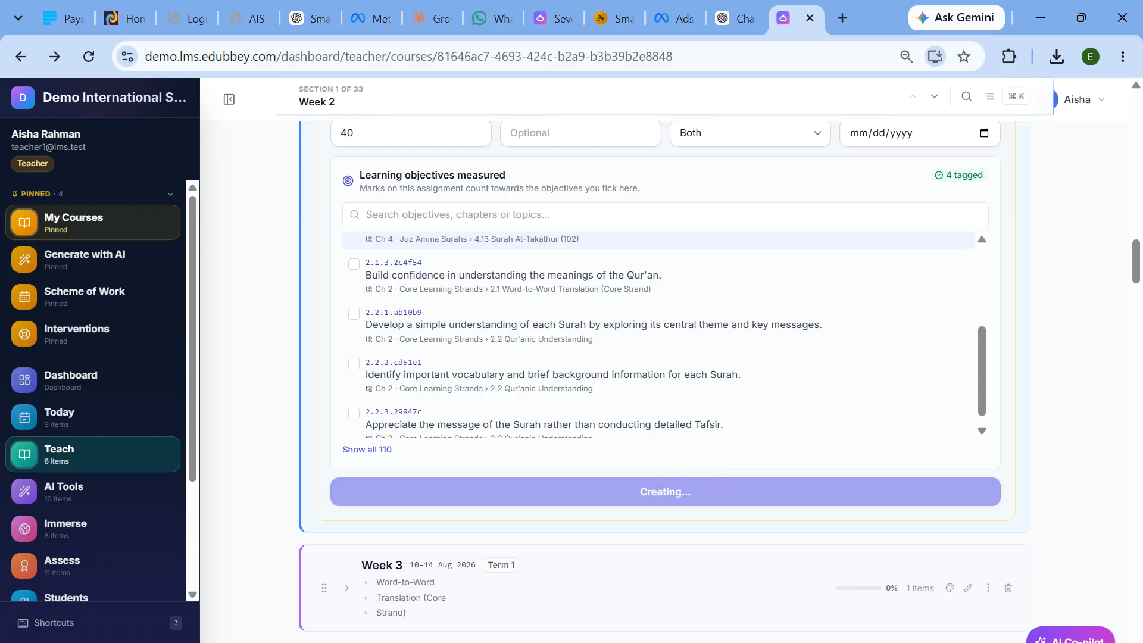
- Open the new Shopping and Money Problems assignment from the Week 2 section and review its details and student submissions
scroll(646, 258, up, 8)
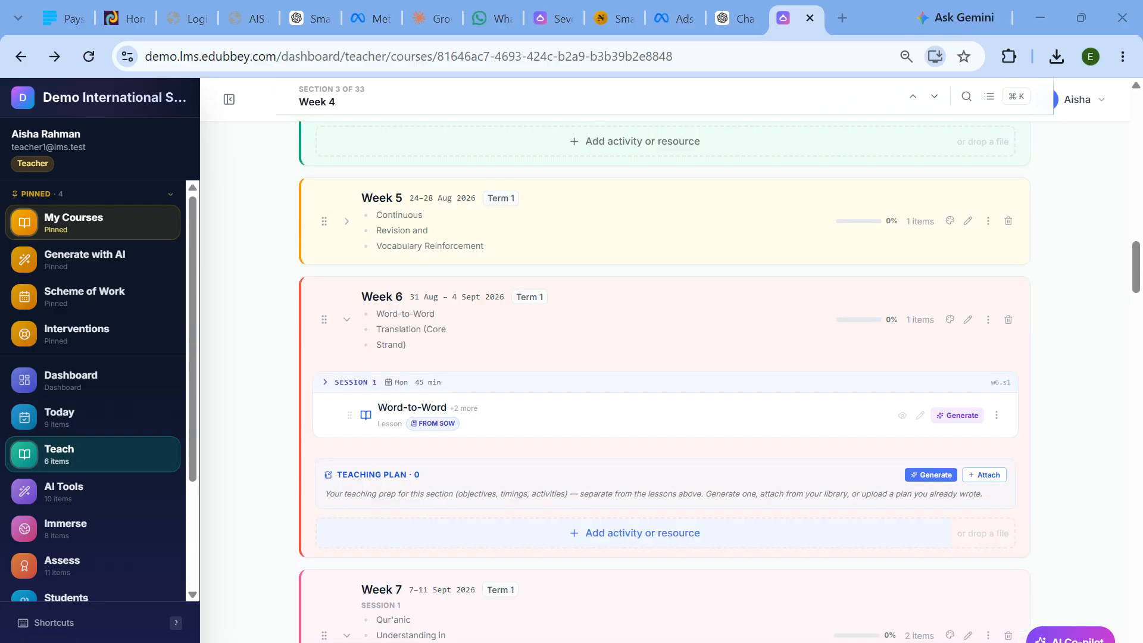
scroll(384, 220, up, 5)
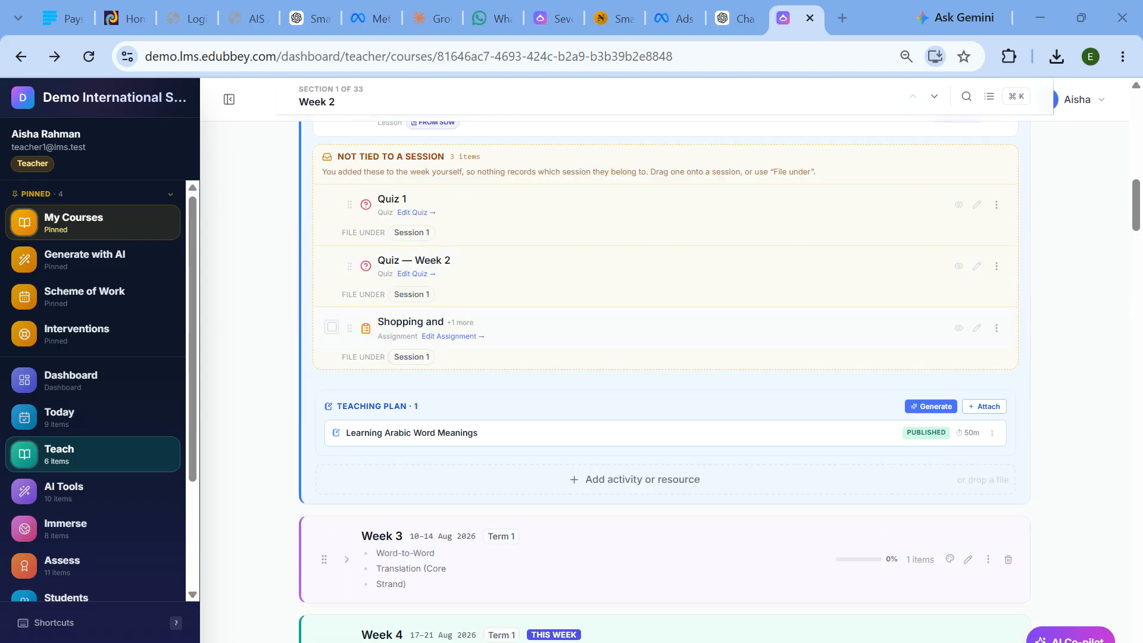
click(452, 336)
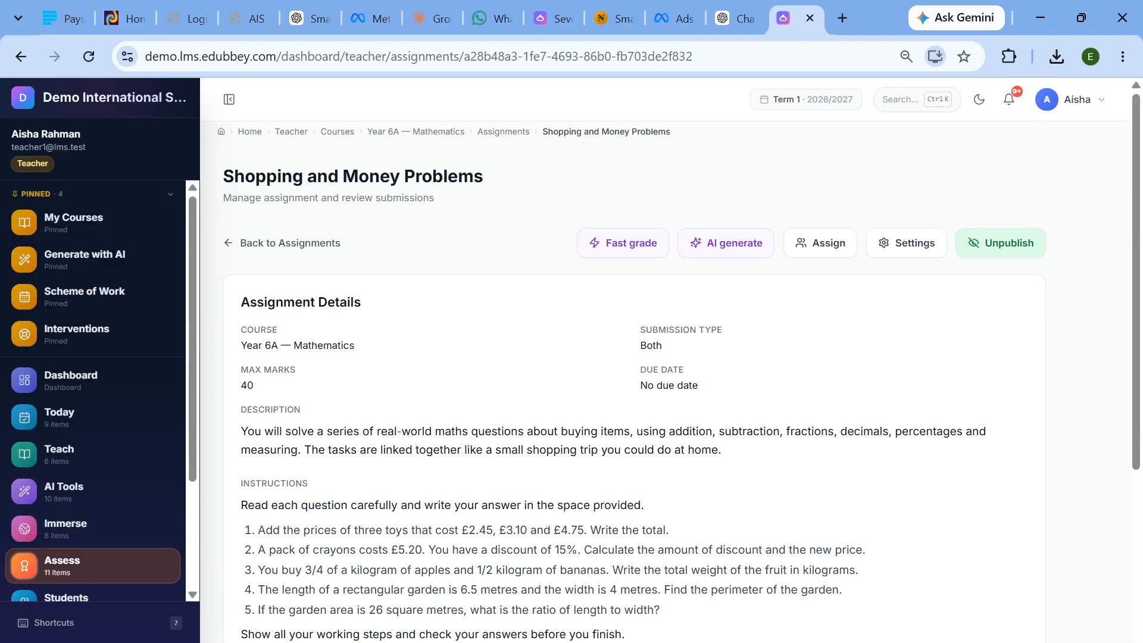
scroll(614, 292, down, 5)
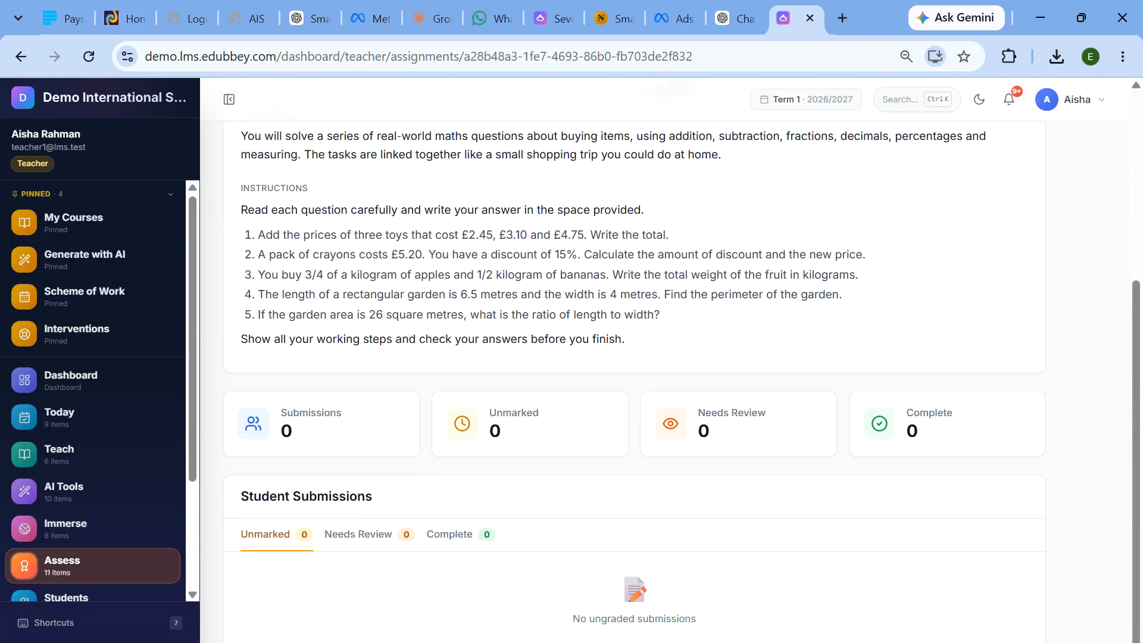
scroll(622, 244, up, 5)
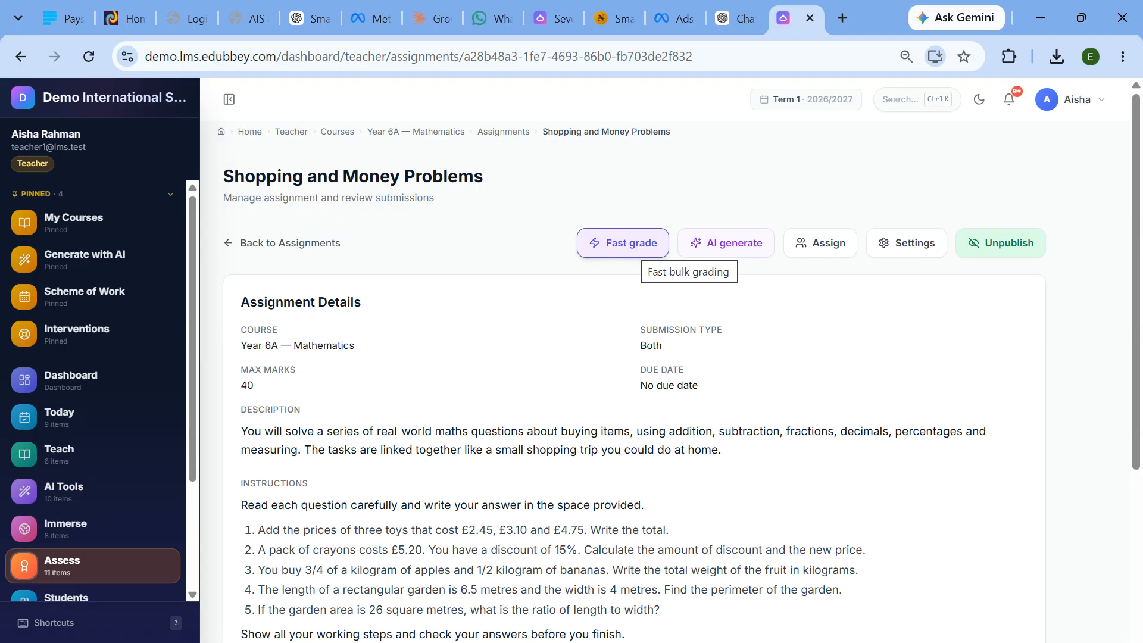
- Assign the assignment to the Stretch group of students and save the selection
click(816, 241)
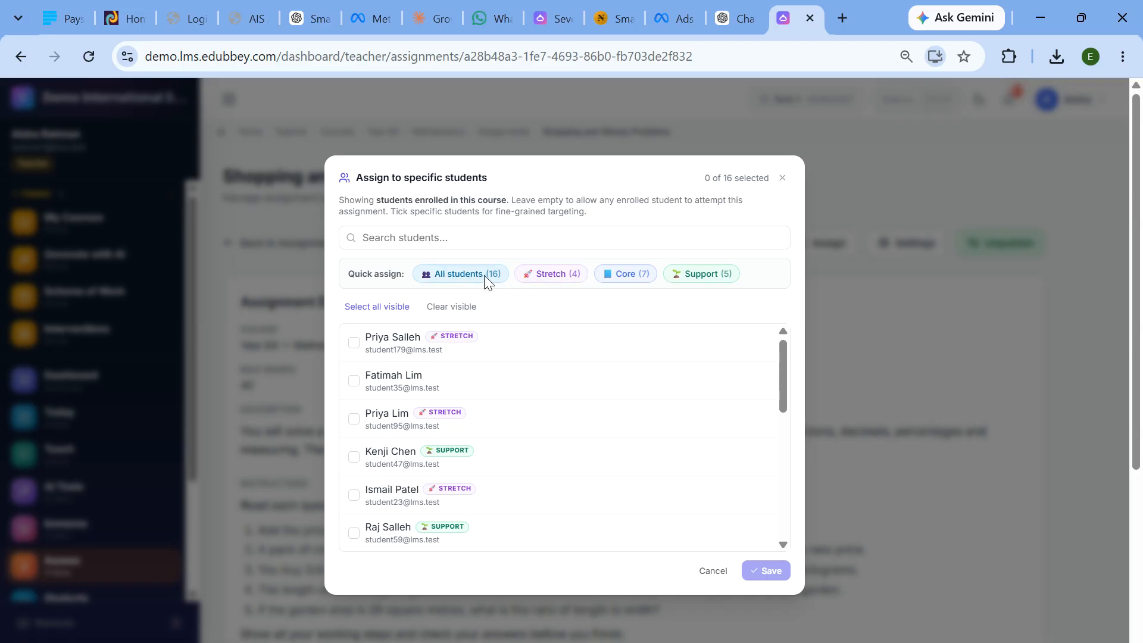
click(555, 275)
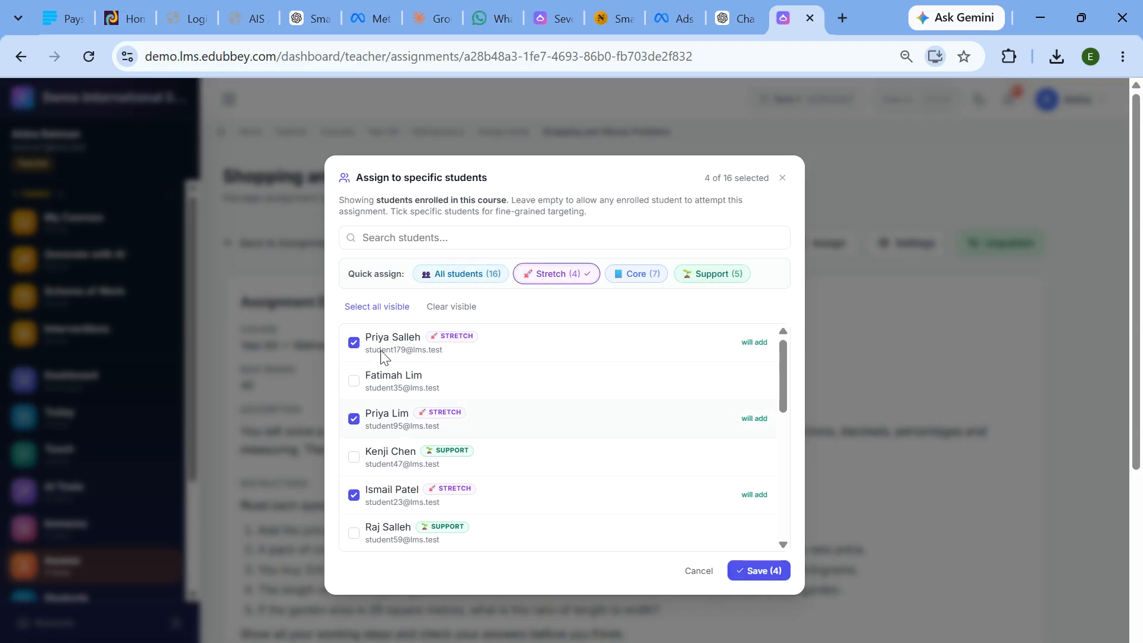
click(753, 573)
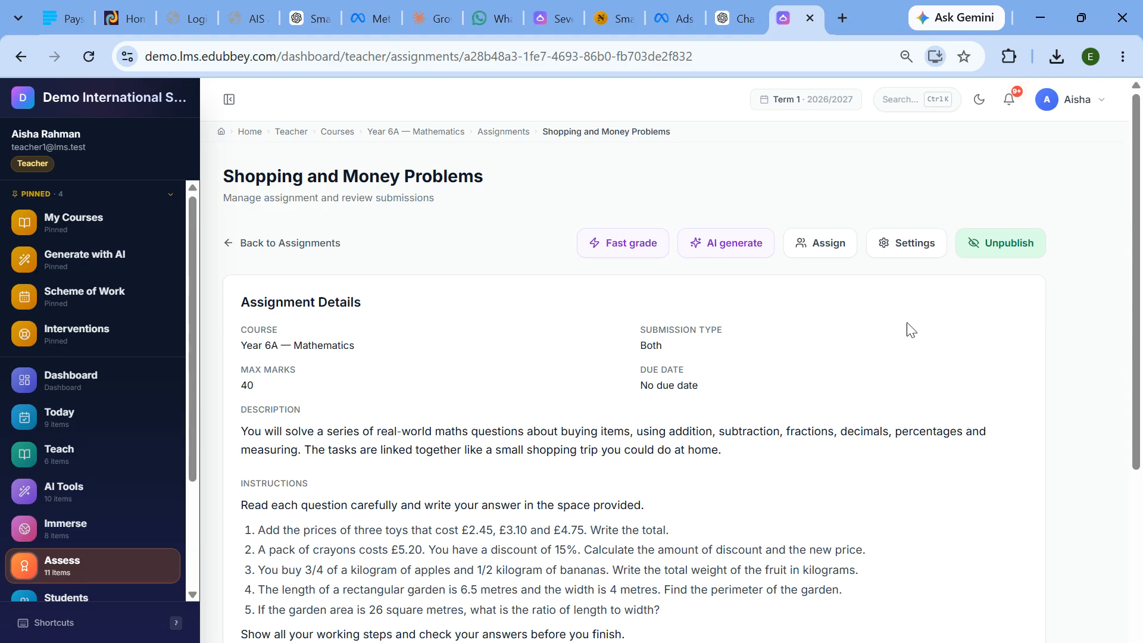
- Open the assignment's settings and look through the Basic, Timing, Grading, Behavior, Targeting and Marking options
click(875, 244)
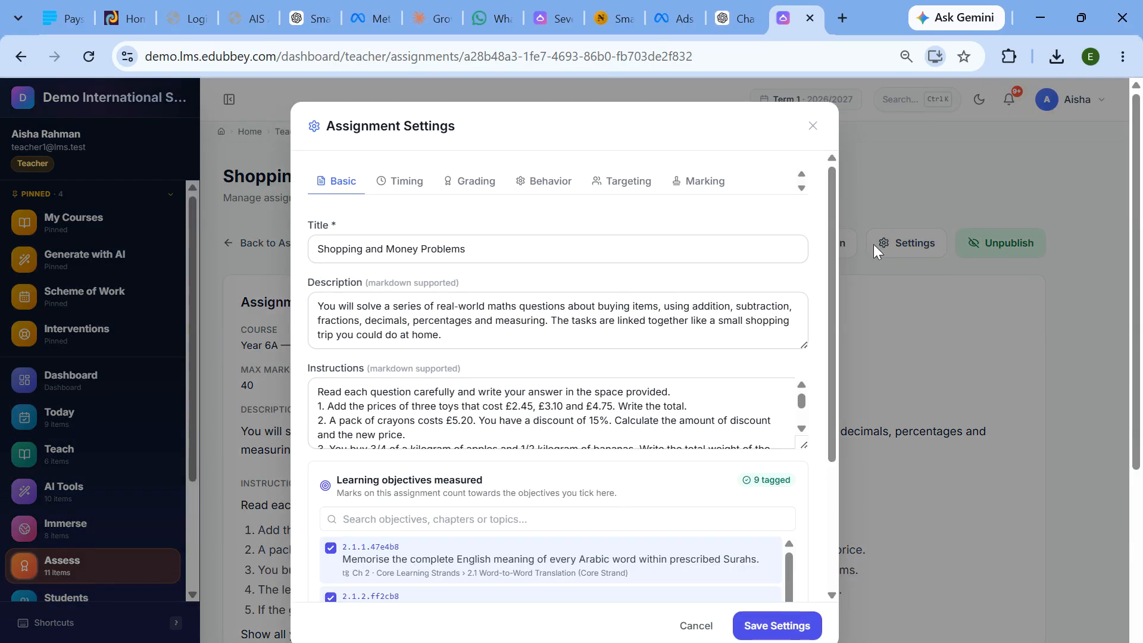
scroll(432, 358, down, 3)
scroll(494, 414, up, 3)
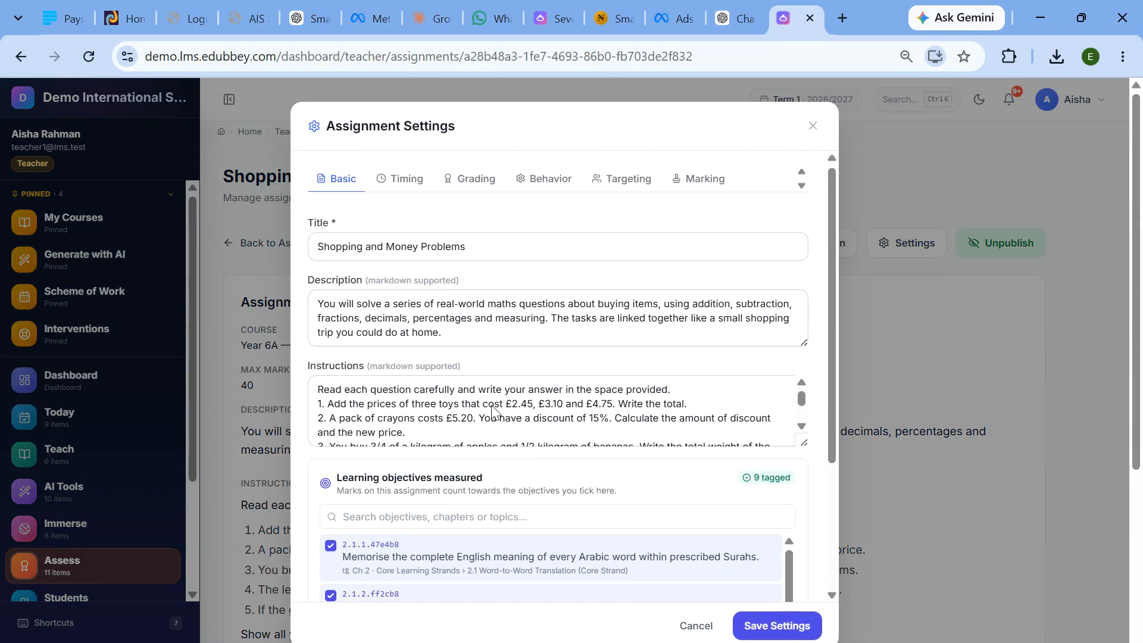
click(403, 181)
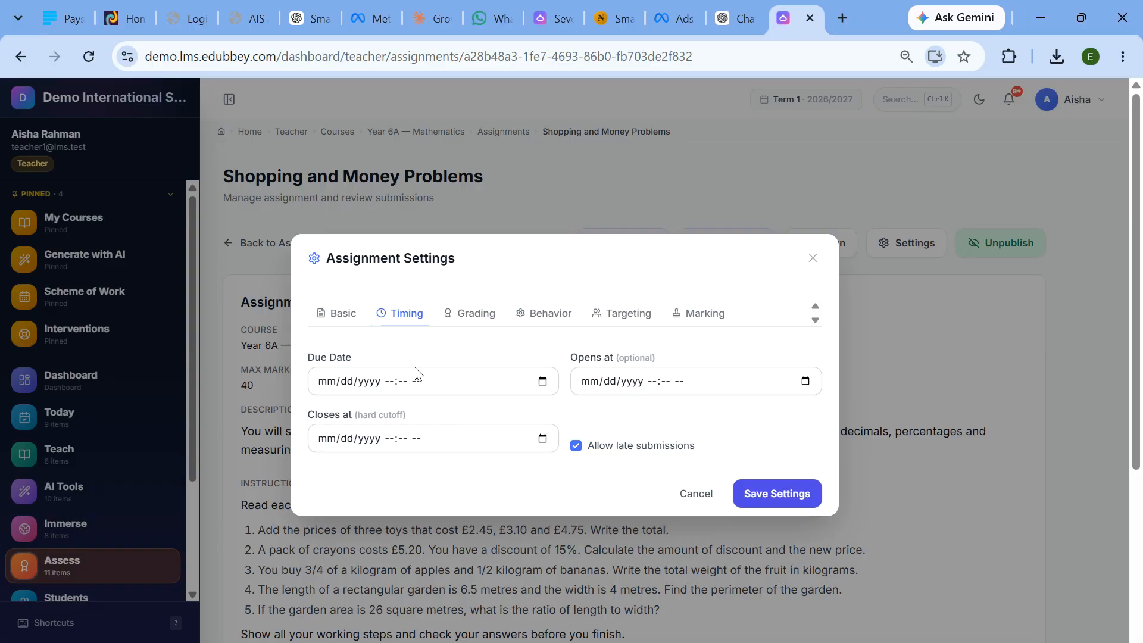
click(471, 319)
click(545, 285)
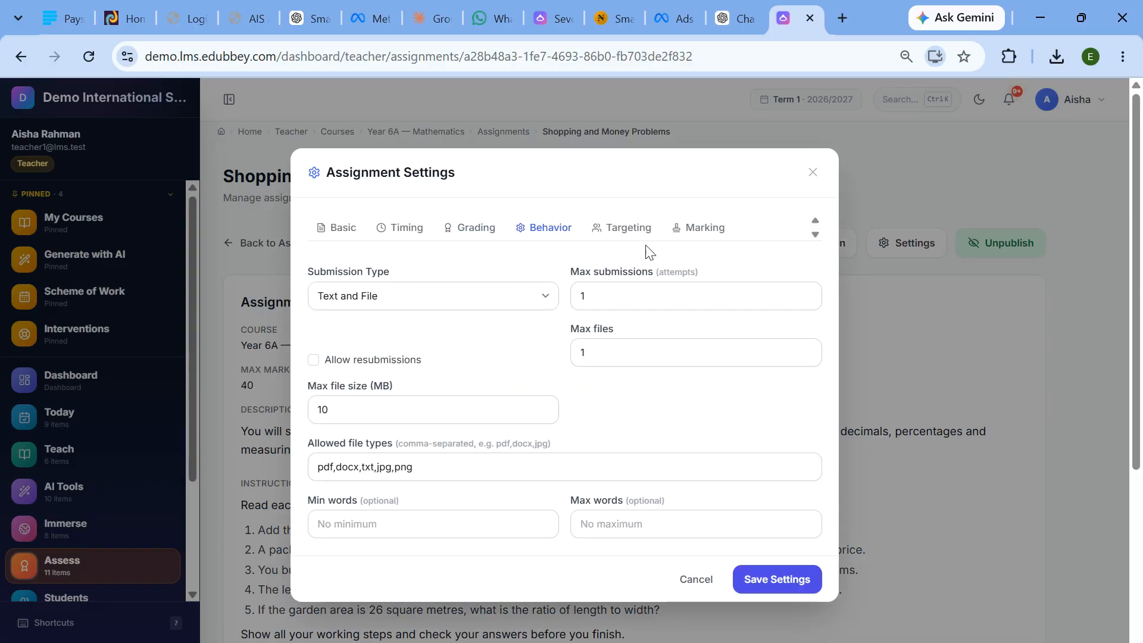
click(647, 230)
click(705, 350)
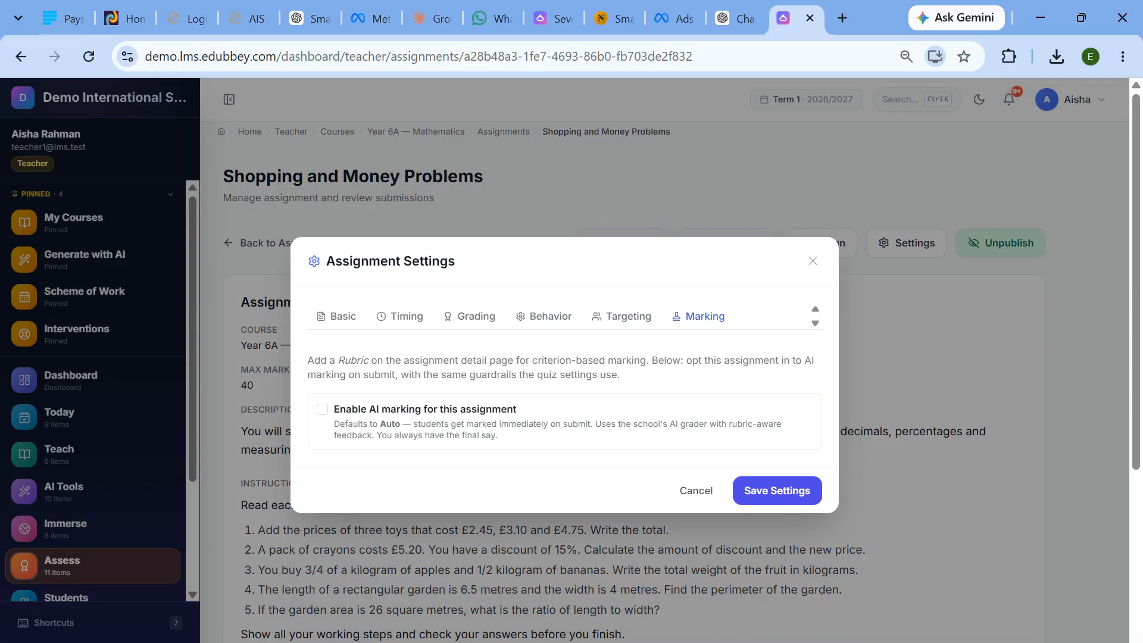
- Enable AI marking for the Shopping and Money Problems assignment, save the settings and look over the assignment page
click(323, 411)
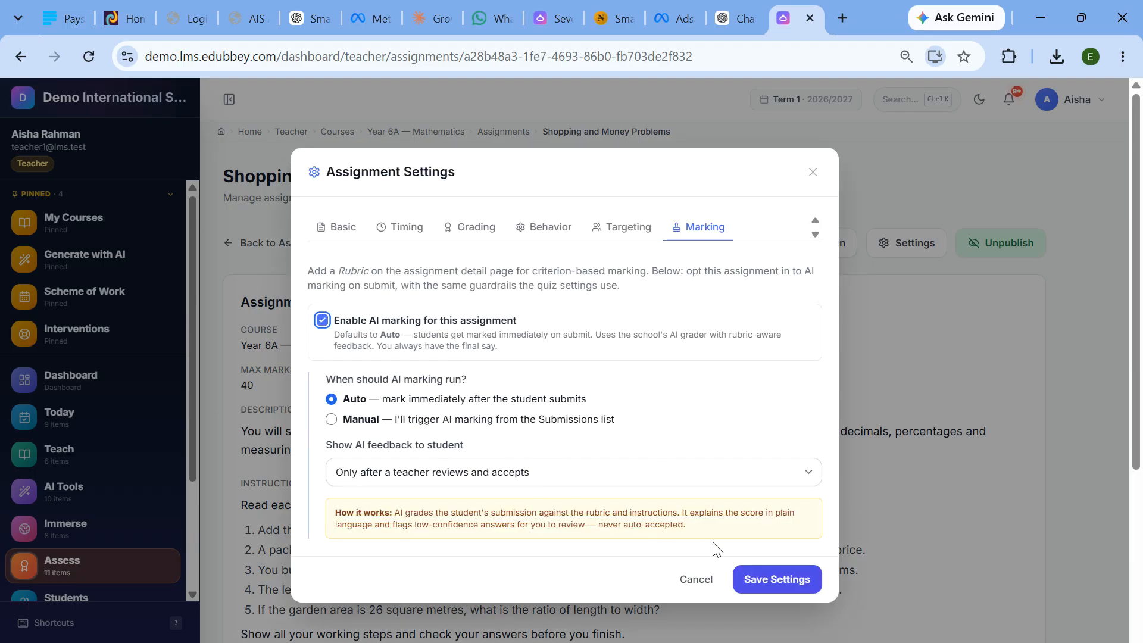
click(746, 577)
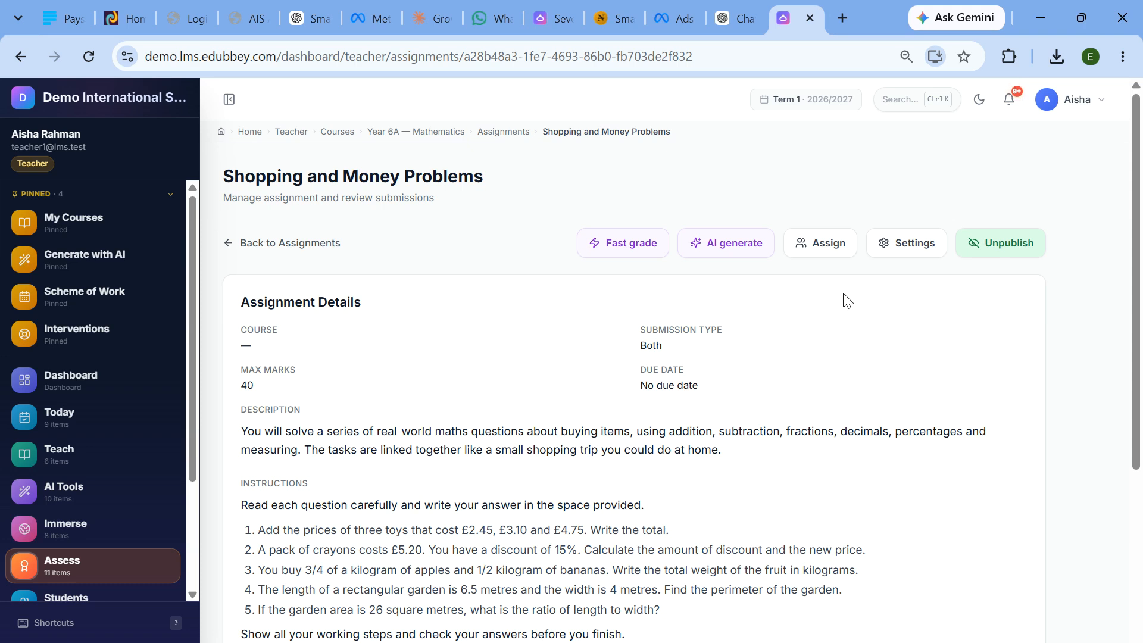
scroll(761, 321, down, 5)
scroll(620, 189, up, 5)
- Open the AI Co-pilot in the Year 6A — Mathematics course and set its interface and output languages to English
click(415, 131)
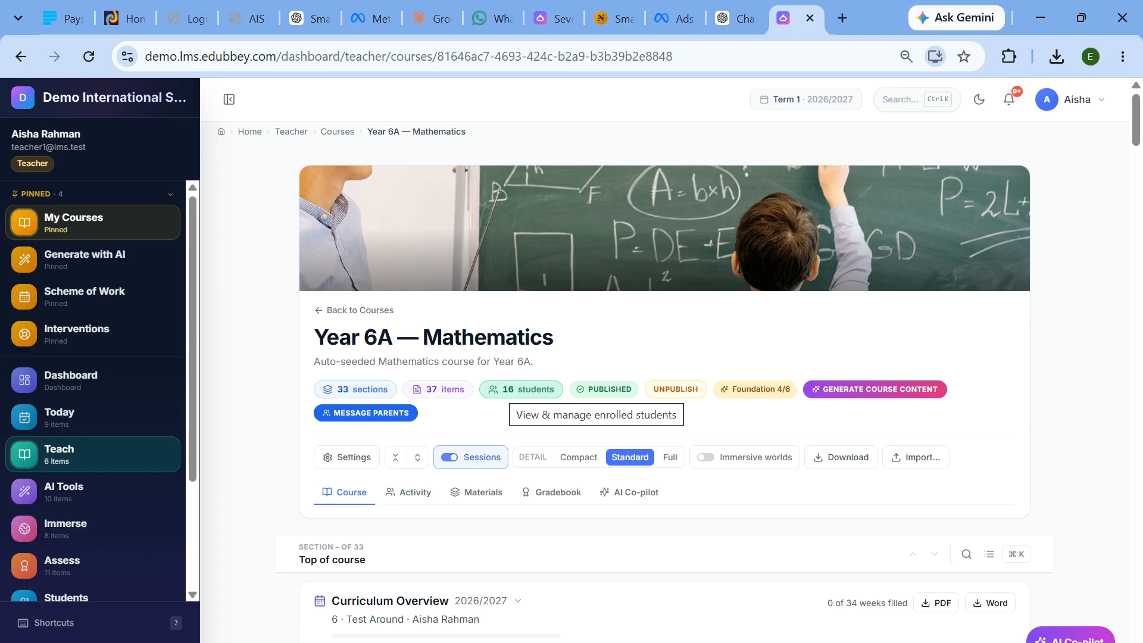
scroll(513, 253, down, 4)
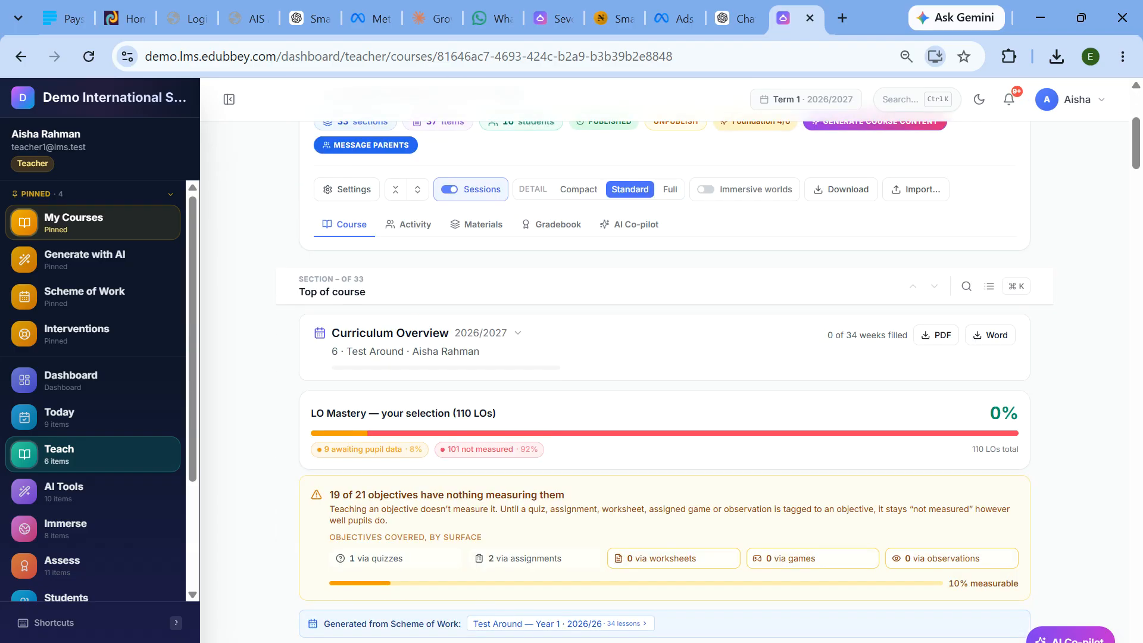
scroll(536, 309, down, 14)
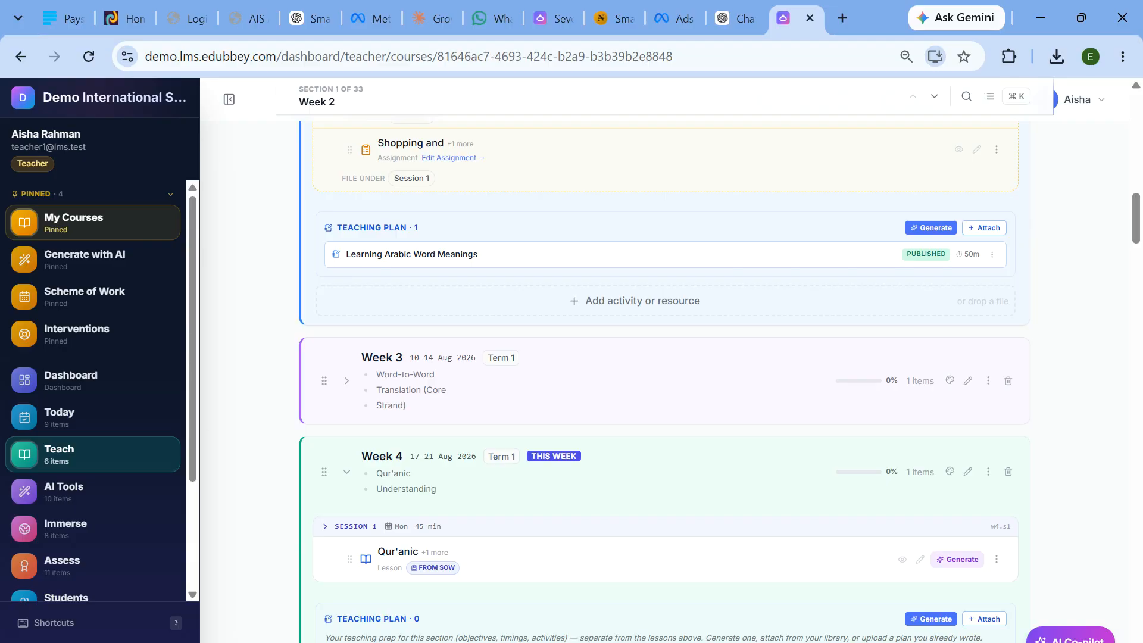
scroll(761, 579, up, 3)
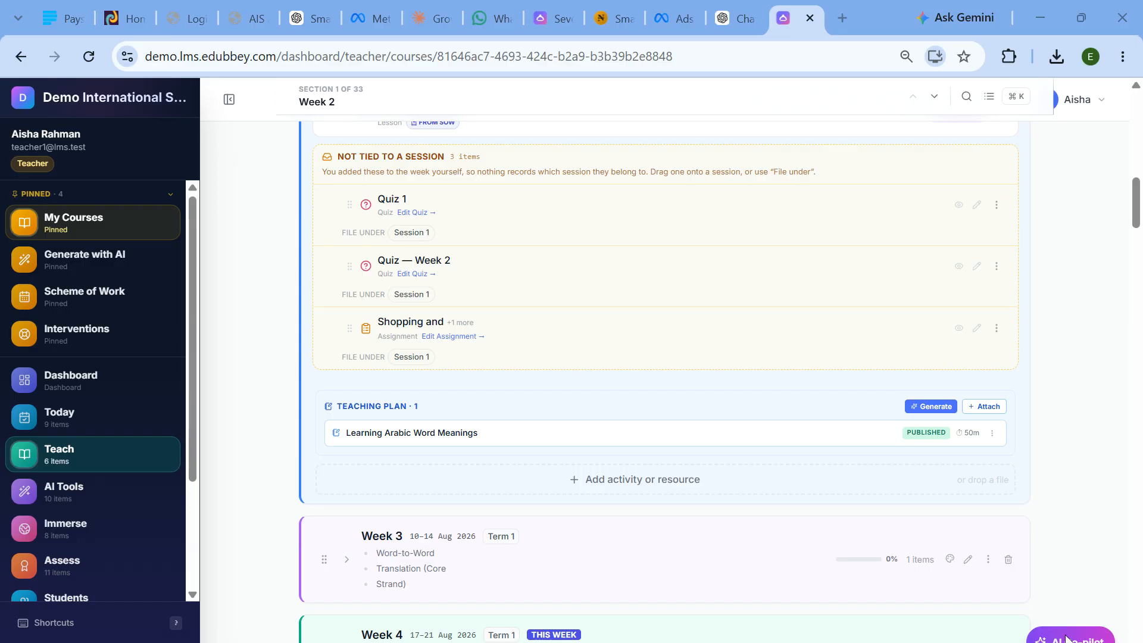
click(1065, 638)
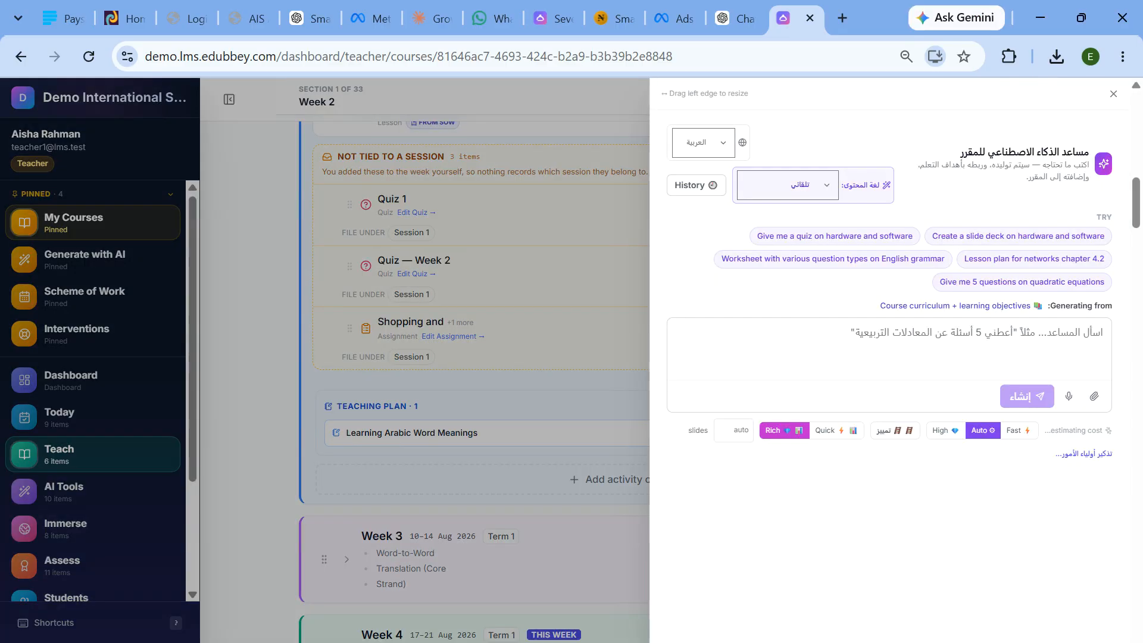
click(709, 143)
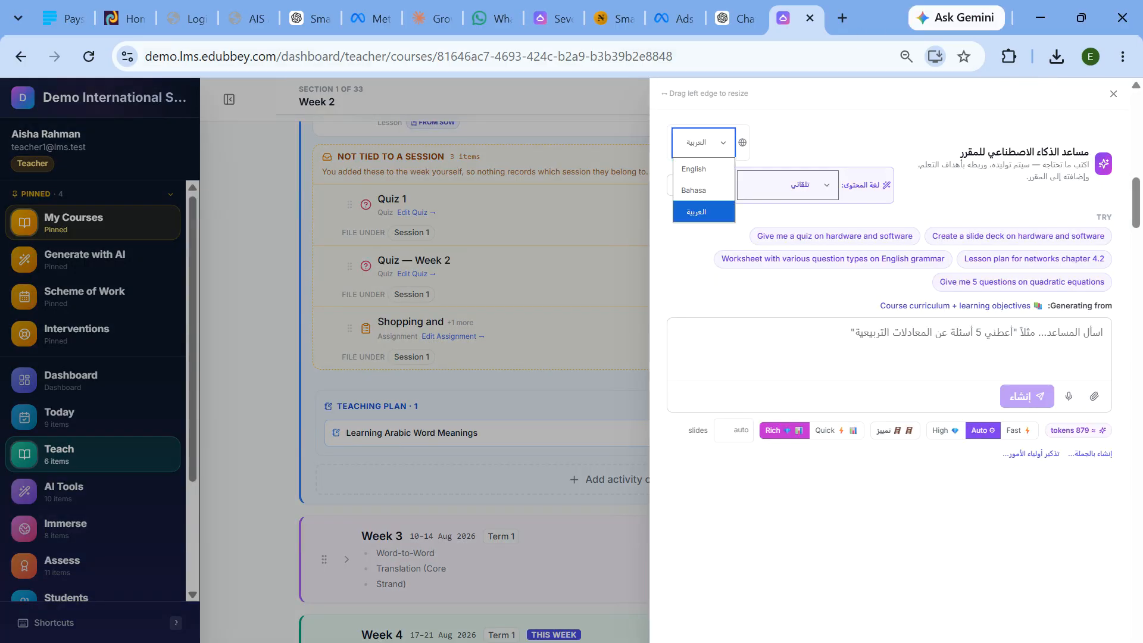
click(694, 168)
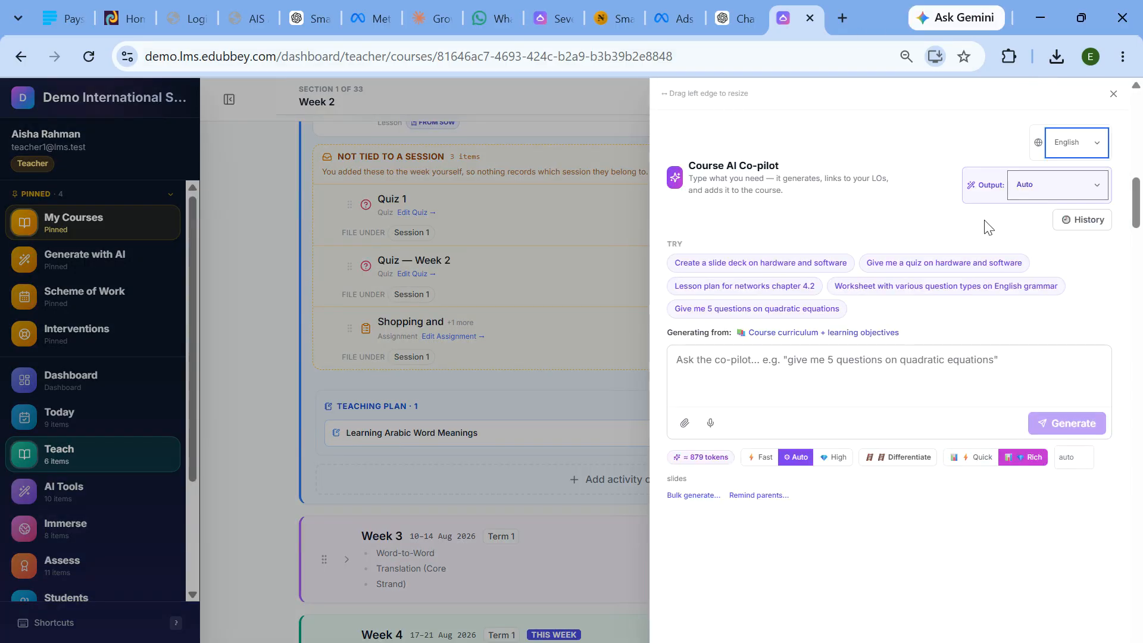
click(1054, 188)
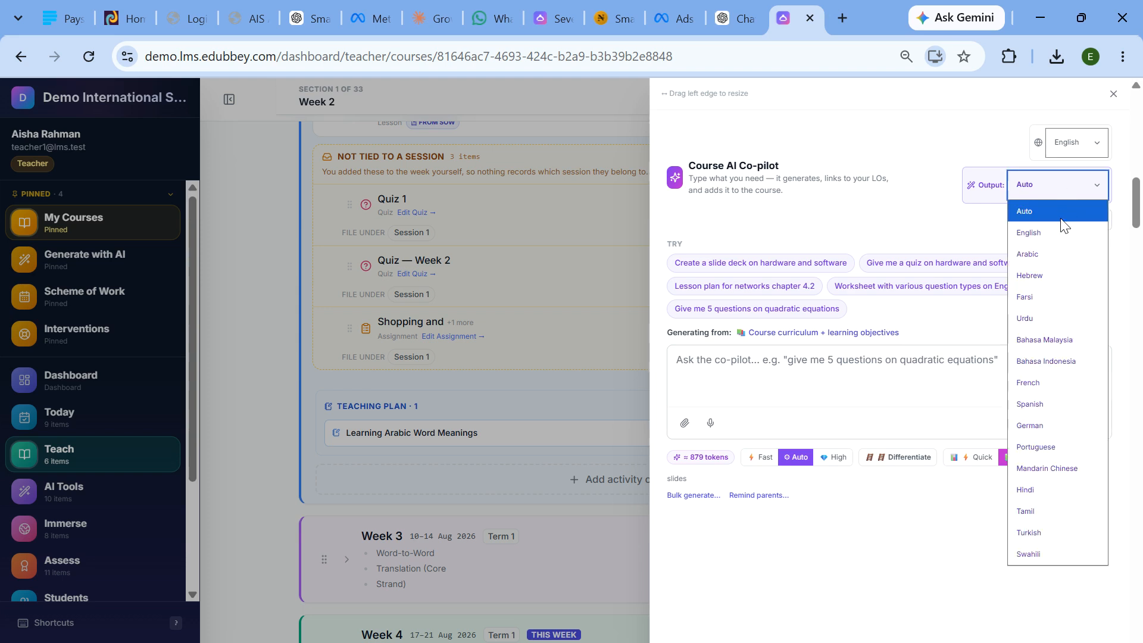
click(1060, 232)
- Generate a worksheet in the AI Co-pilot with the prompt "Give me a worksheet on Shopping"
click(881, 375)
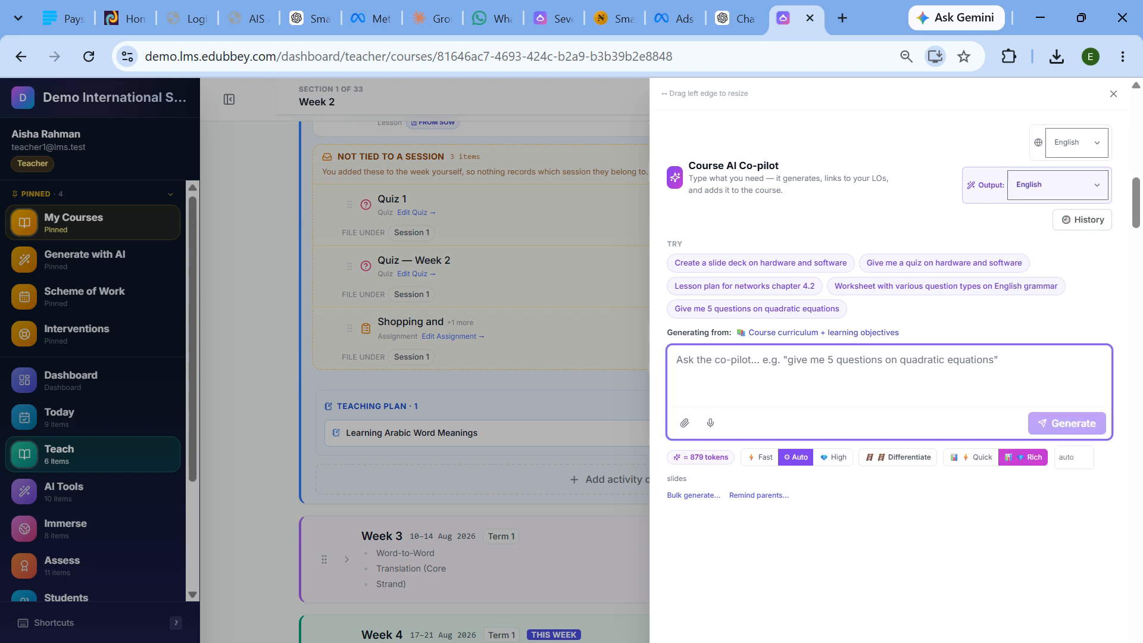
text(GIve)
key(BackSpace)
key(BackSpace)
key(BackSpace)
key(BackSpace)
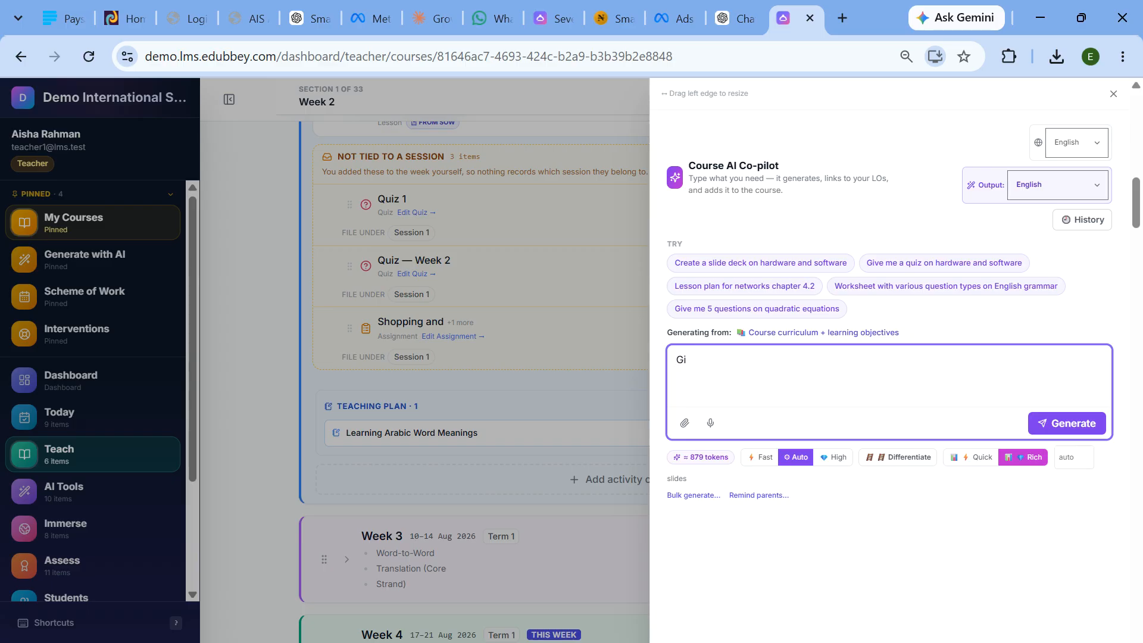
text(ive me a wo)
text(pping)
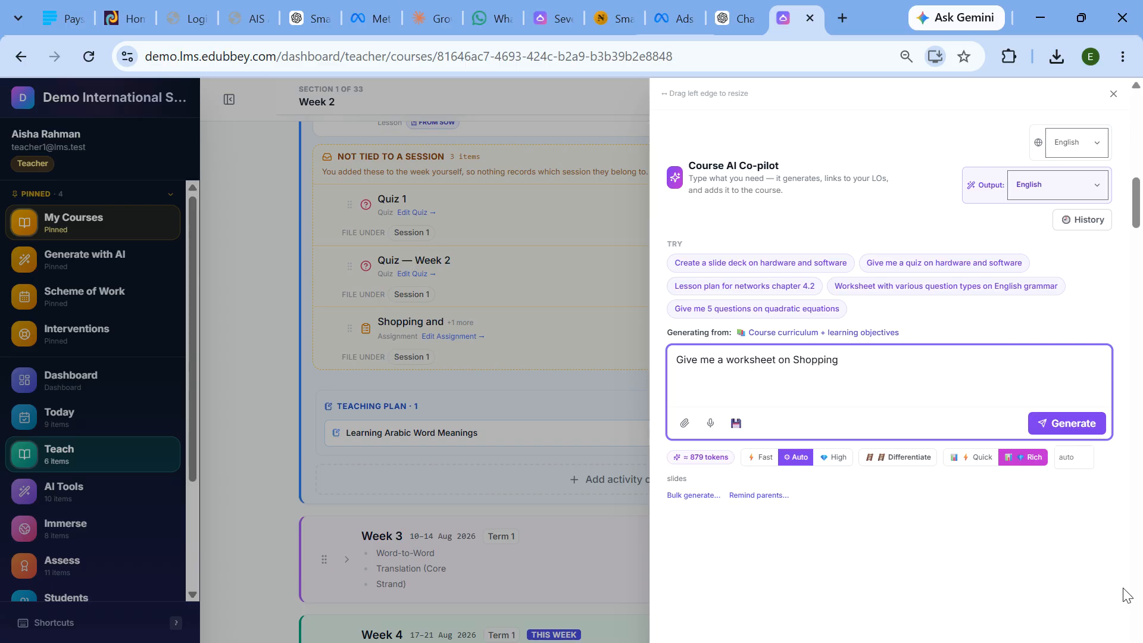
key(Return)
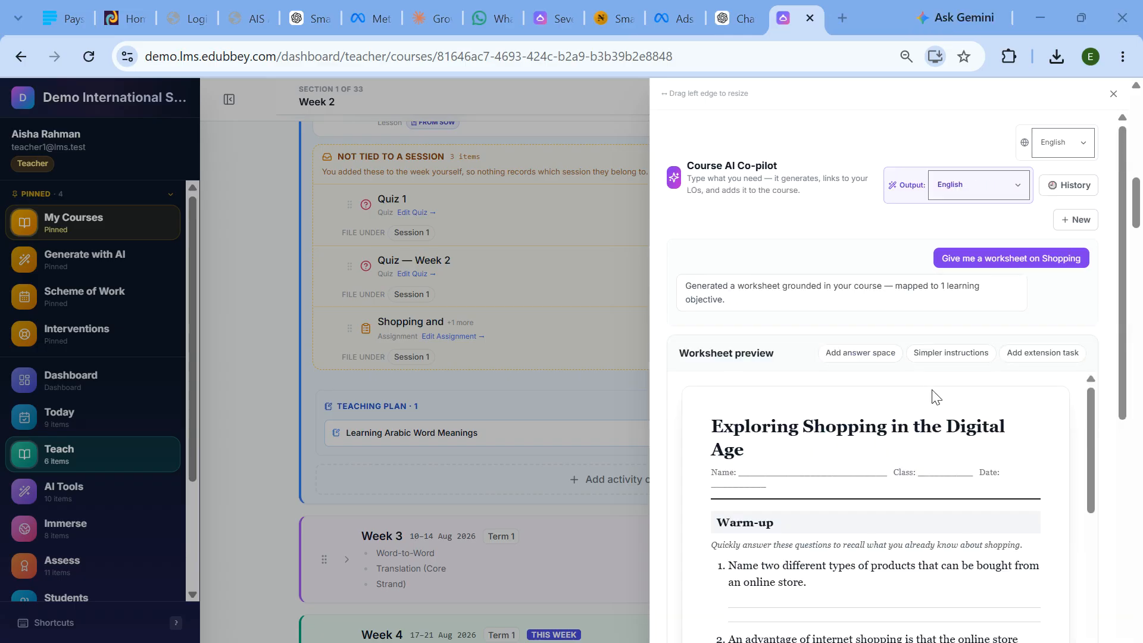
- Review the generated worksheet preview, including its warm-up, practice and stretch questions and the linked learning objective
scroll(1082, 398, down, 1)
scroll(1089, 334, up, 1)
scroll(1084, 328, down, 4)
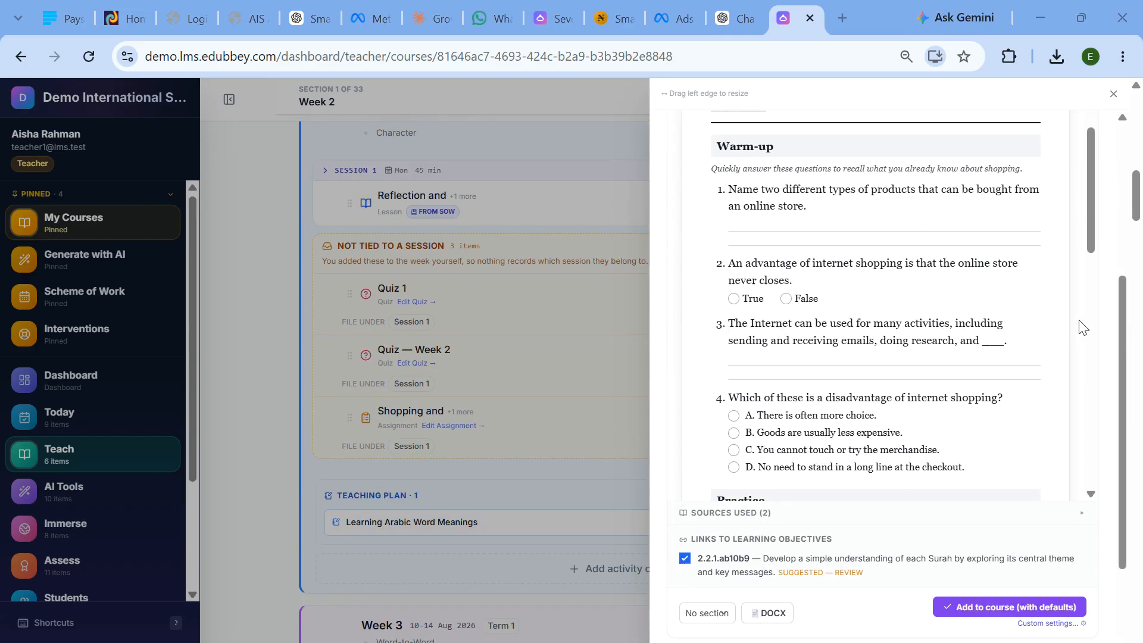
scroll(1002, 319, up, 5)
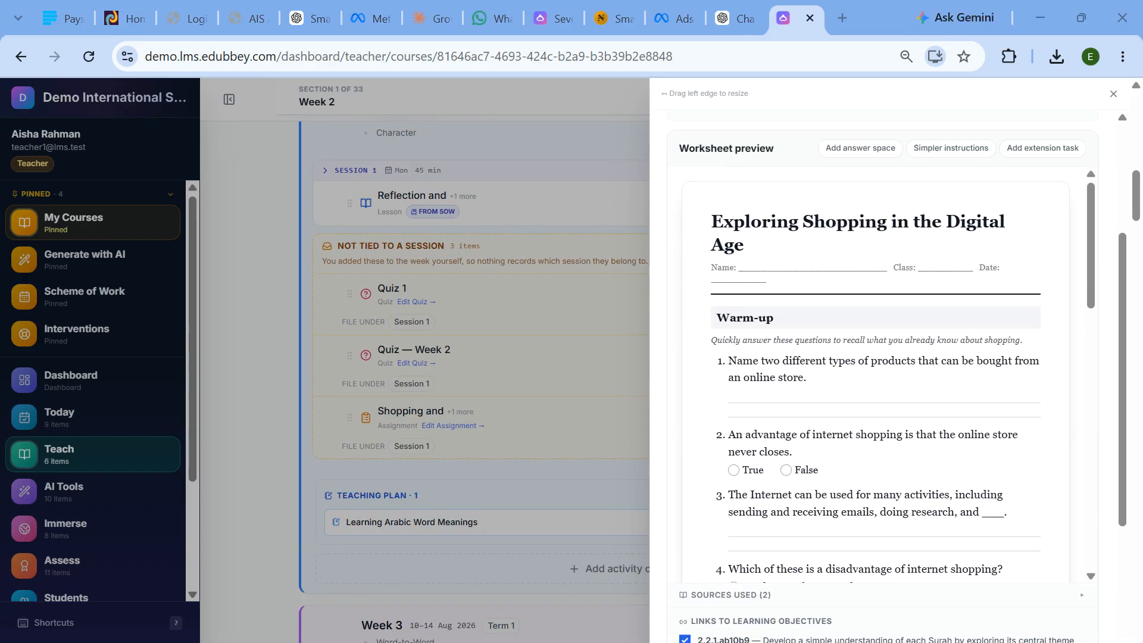
scroll(779, 265, down, 6)
scroll(875, 393, down, 8)
scroll(968, 452, down, 6)
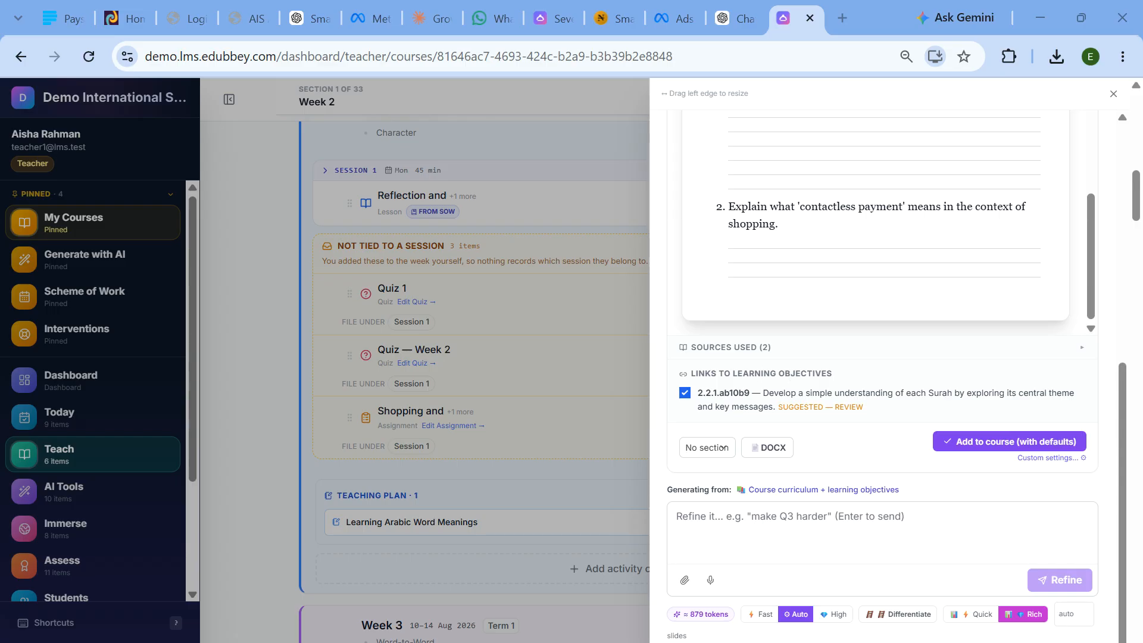
scroll(818, 390, up, 3)
scroll(834, 411, down, 3)
scroll(838, 411, up, 10)
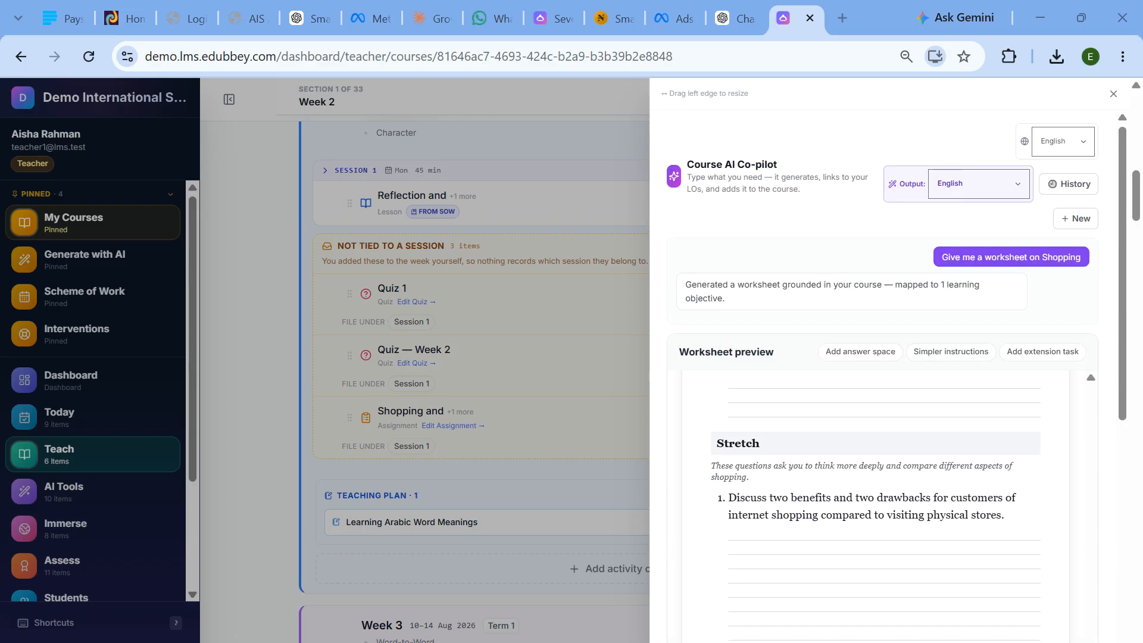
scroll(1048, 406, up, 6)
scroll(1048, 406, up, 3)
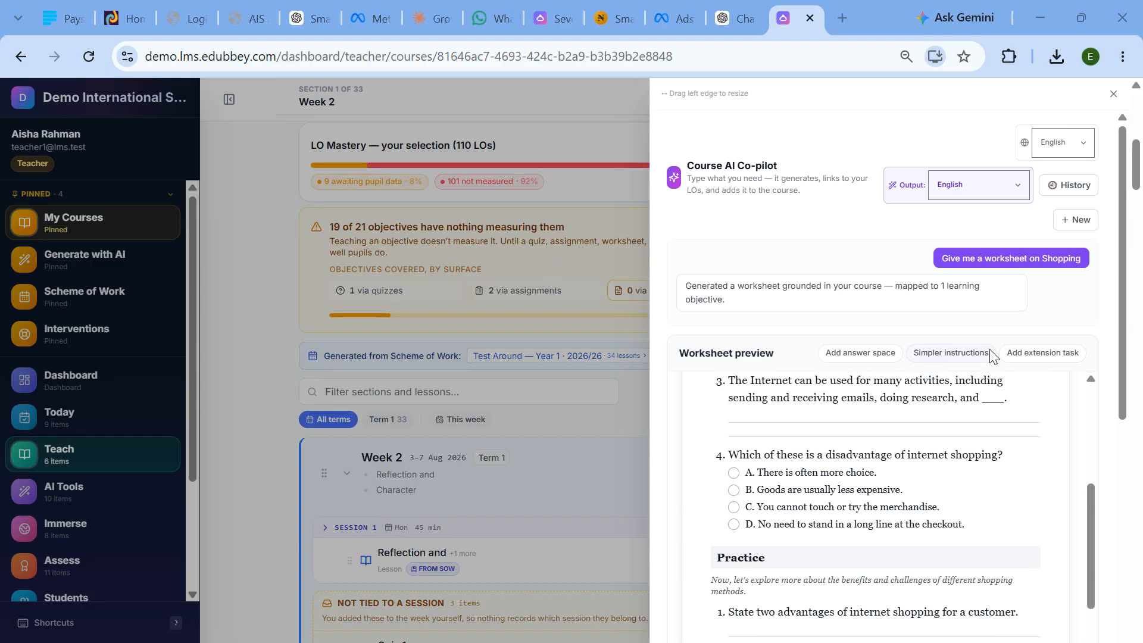
scroll(1012, 339, up, 4)
scroll(774, 264, up, 3)
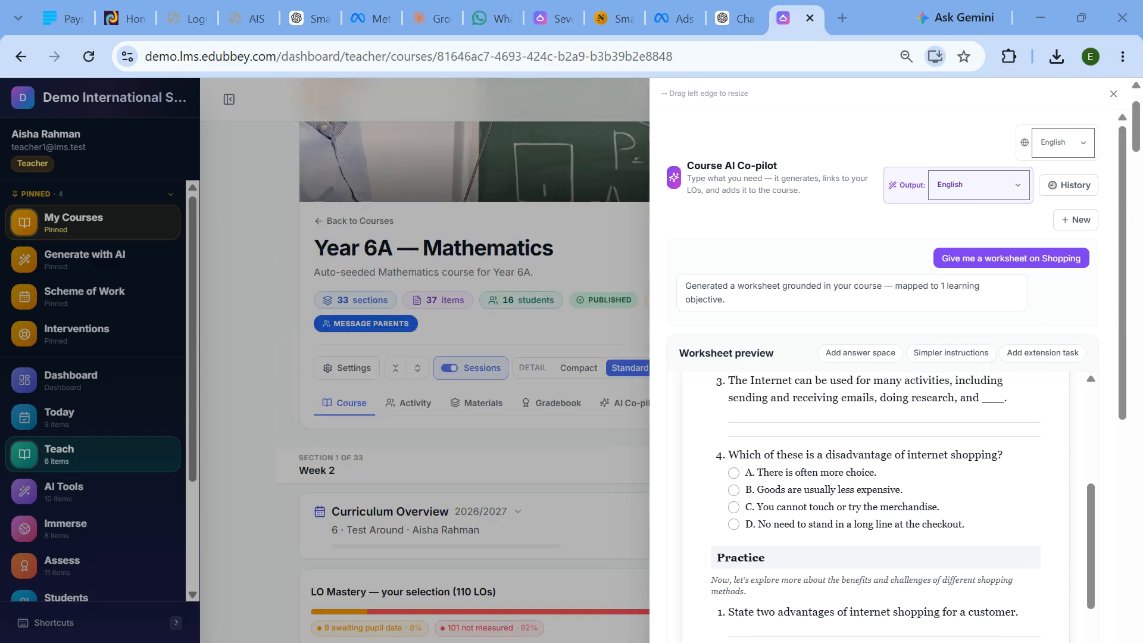
- Add the generated worksheet to the course with default settings and open it
scroll(1092, 446, down, 5)
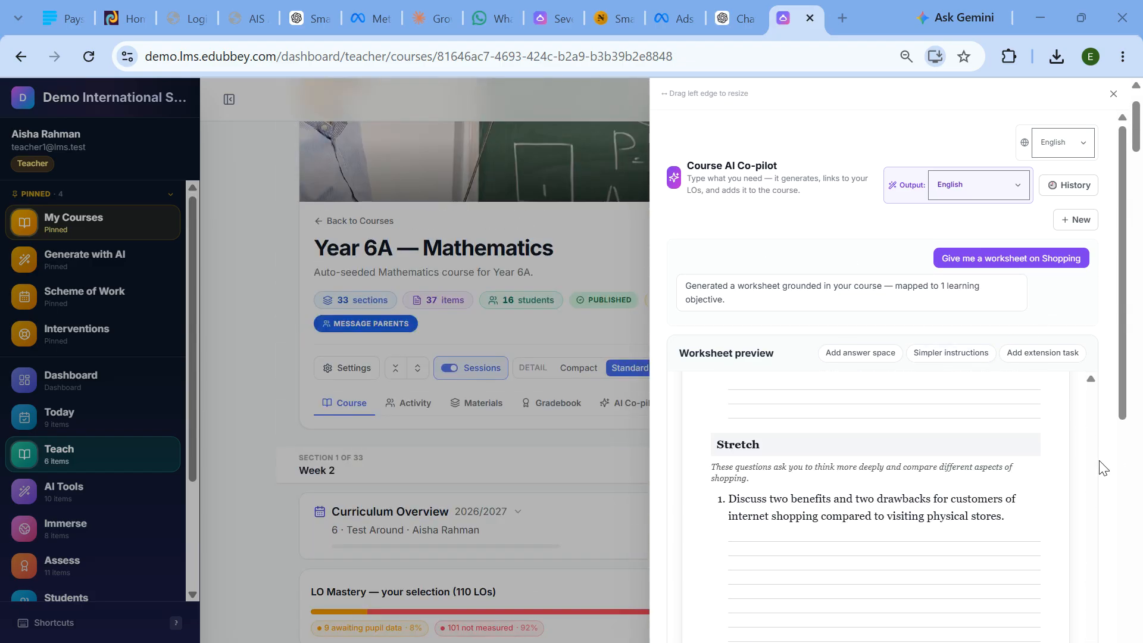
scroll(1099, 458, down, 5)
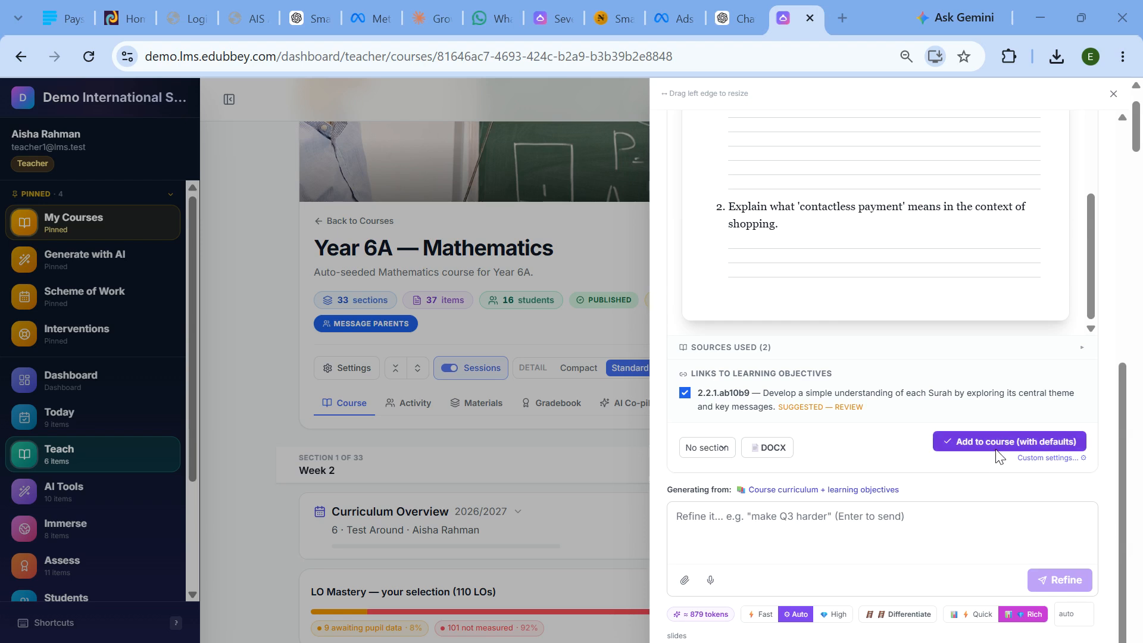
click(966, 434)
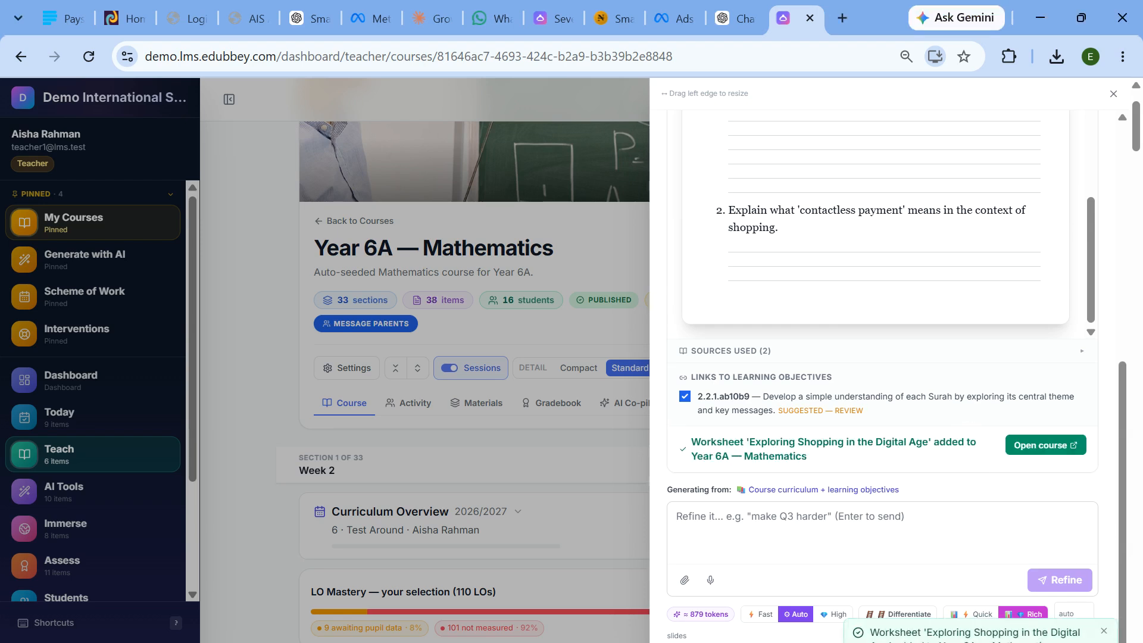
click(1046, 445)
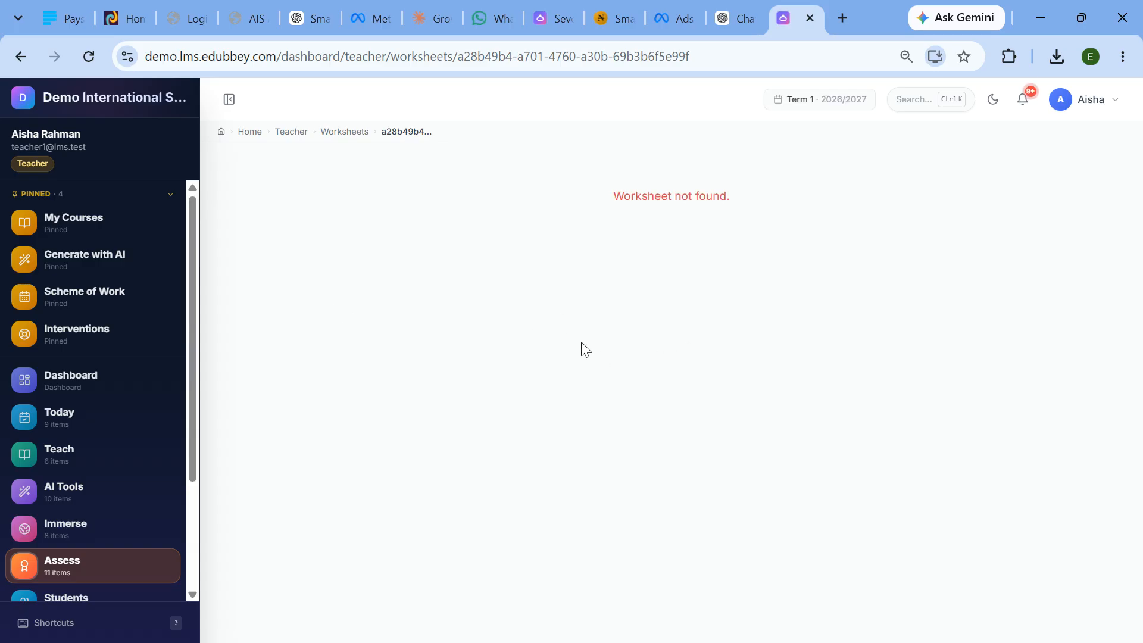
- Check the list of all worksheets, reopen the Year 6A — Mathematics course and look over the Week 2 items
click(340, 132)
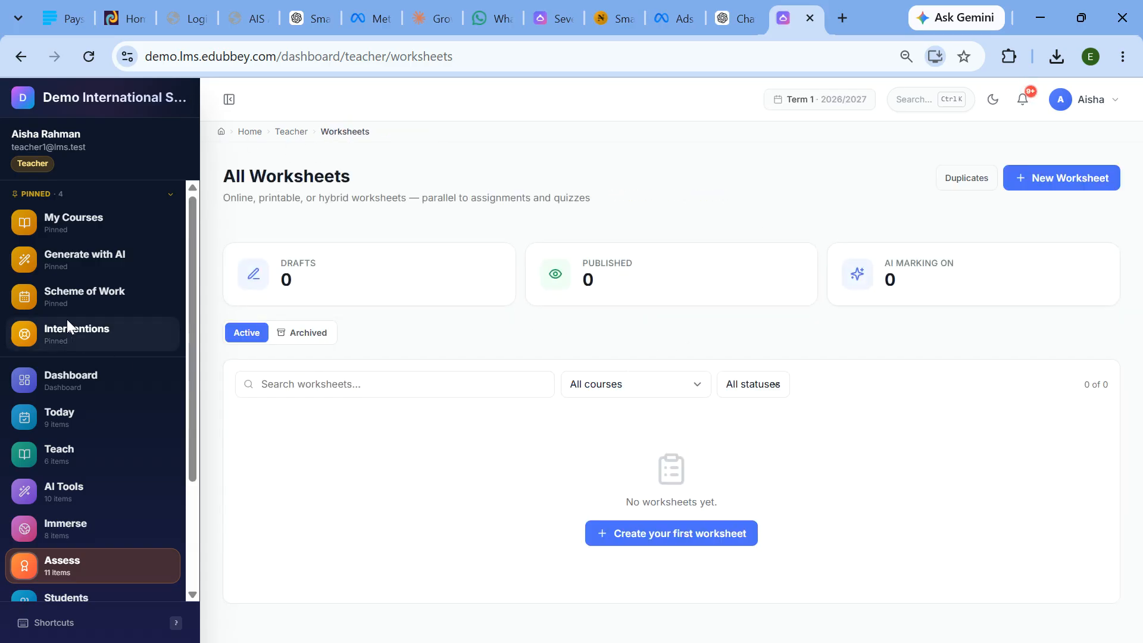
click(89, 222)
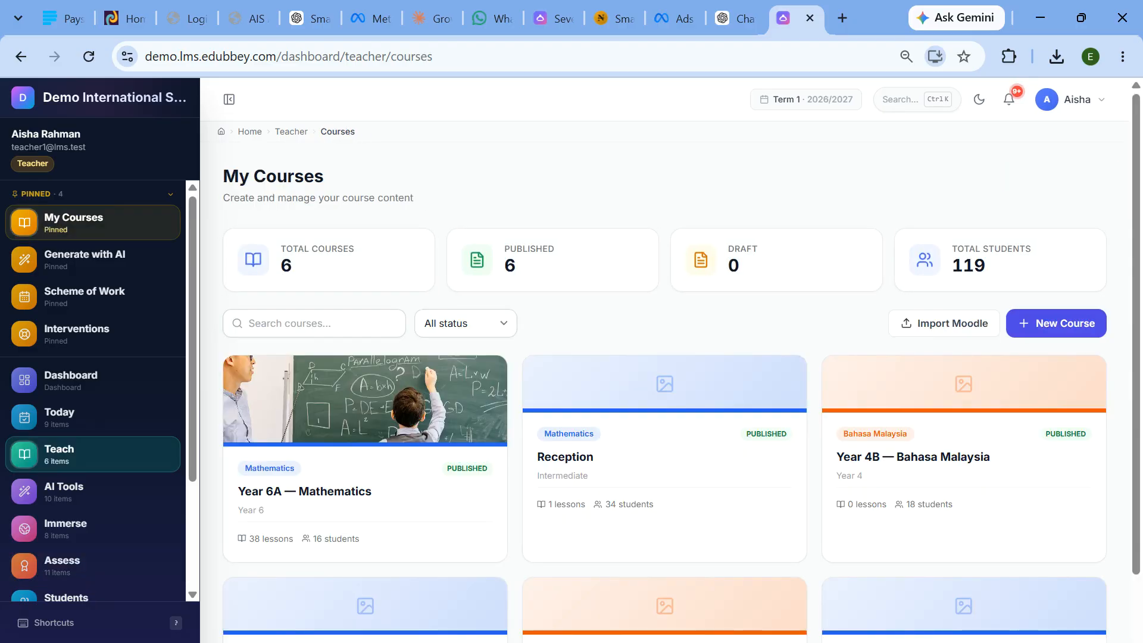
click(381, 435)
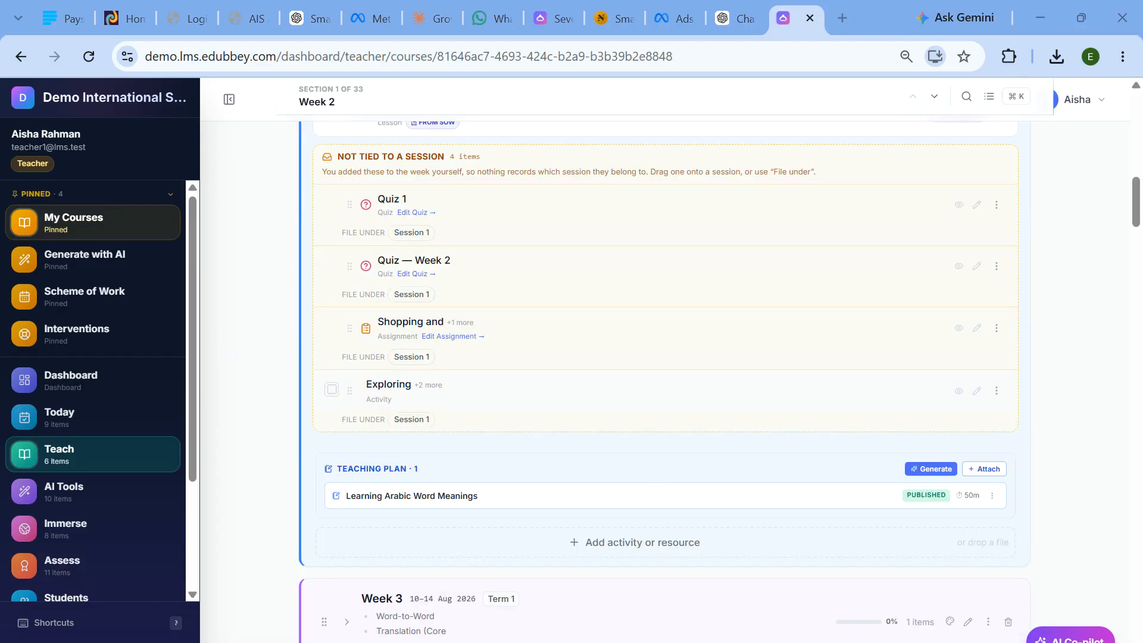
scroll(391, 368, down, 2)
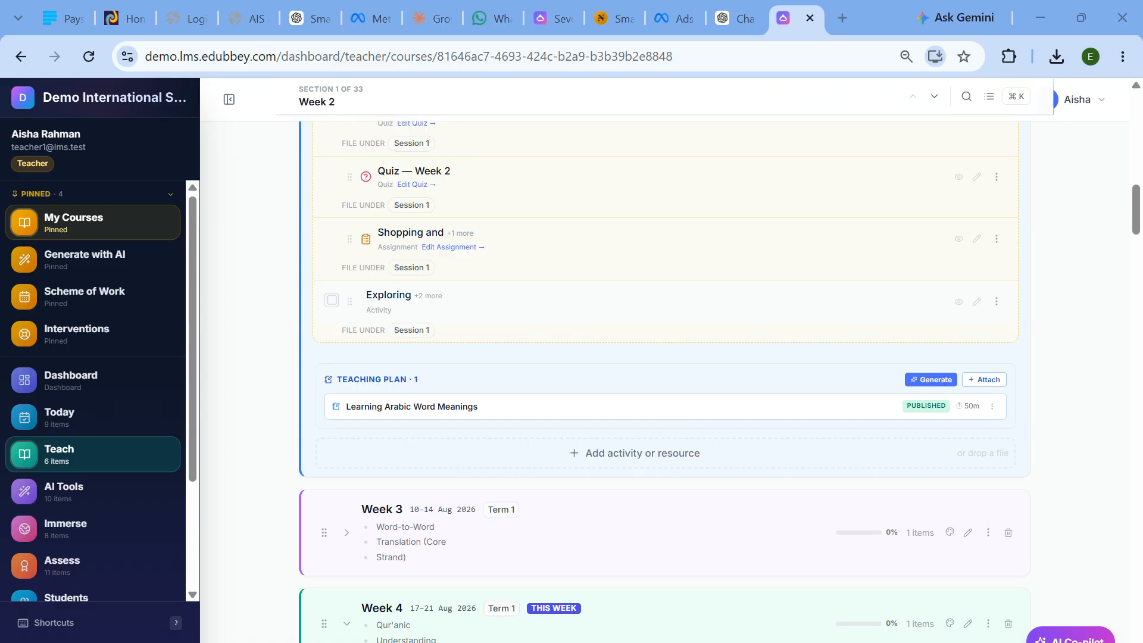
- Open the Generate with AI page and select sub-section 2.1 Word-to-Word Translation (Core Strand) of Core Learning Strands as the source
click(85, 258)
scroll(664, 357, down, 4)
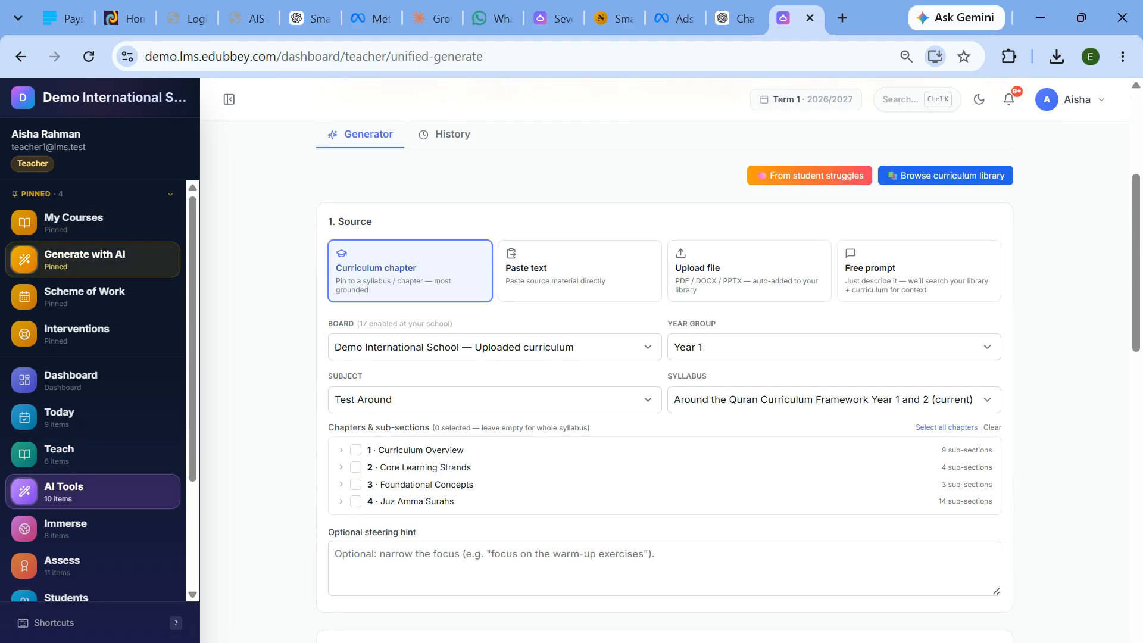
click(341, 467)
scroll(345, 464, down, 3)
click(382, 305)
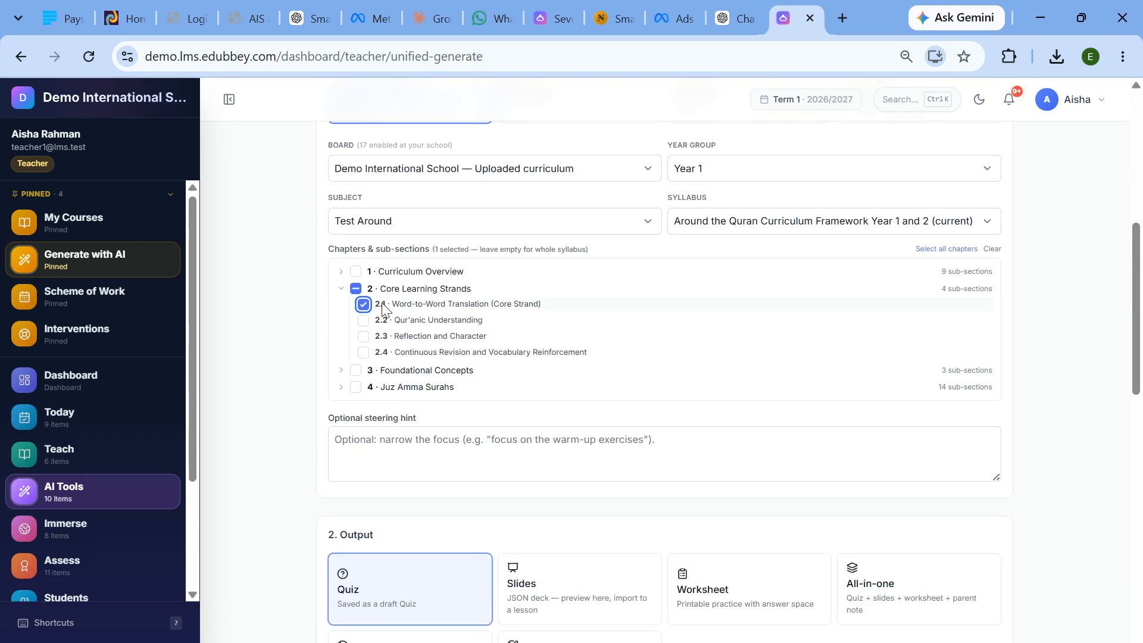
- Choose Slides as the output type and keep the differentiation at Core (standard for the year)
scroll(582, 383, down, 6)
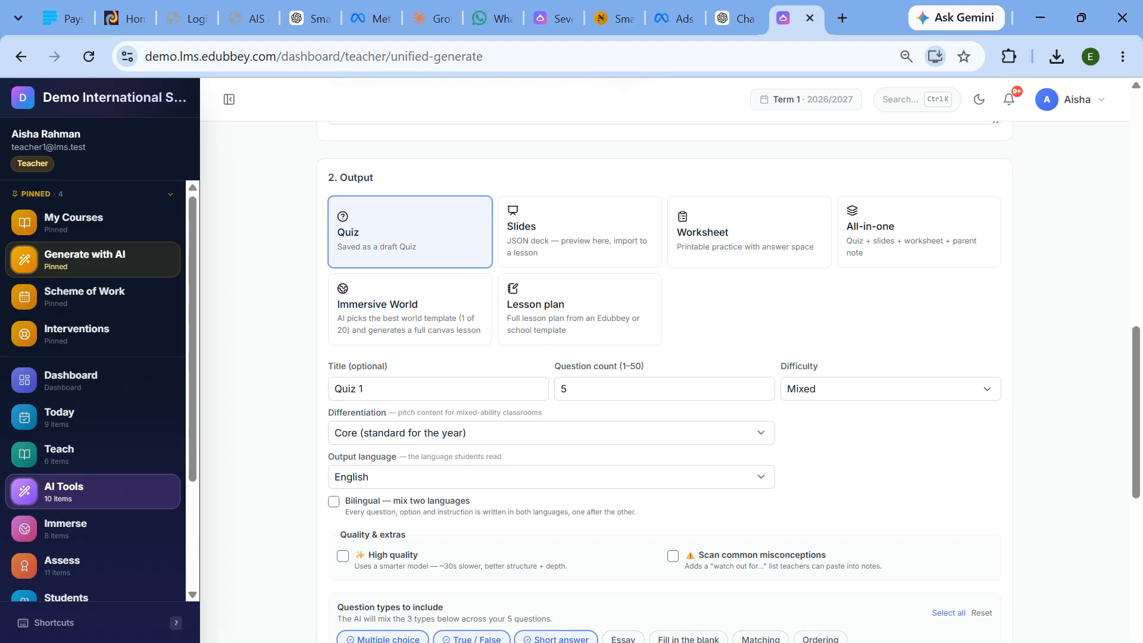
click(748, 216)
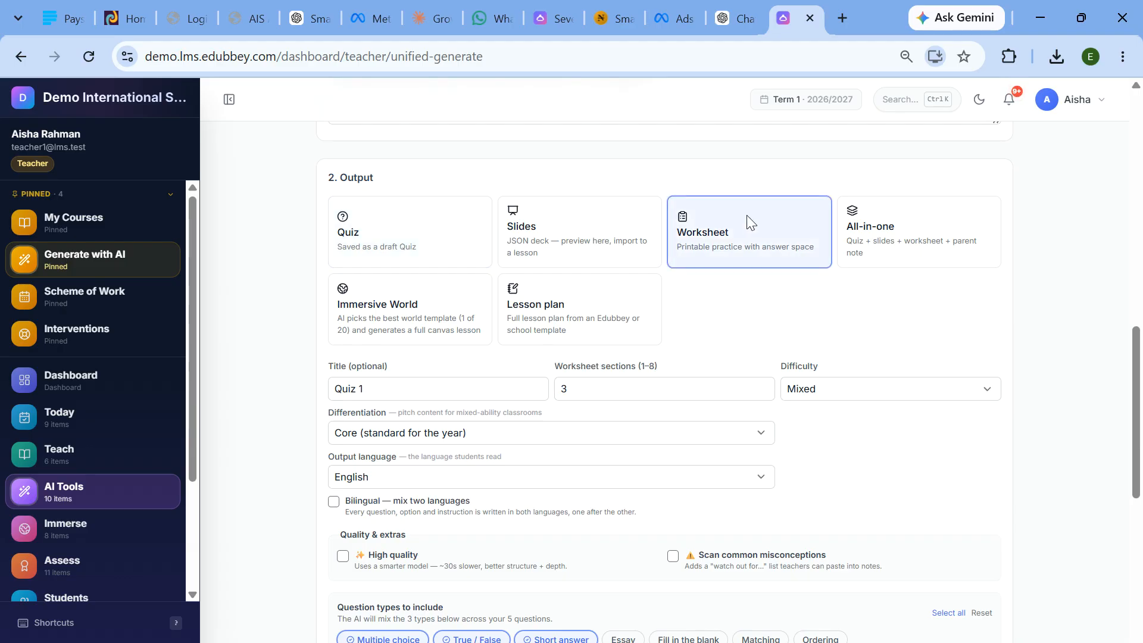
click(544, 232)
scroll(571, 202, down, 3)
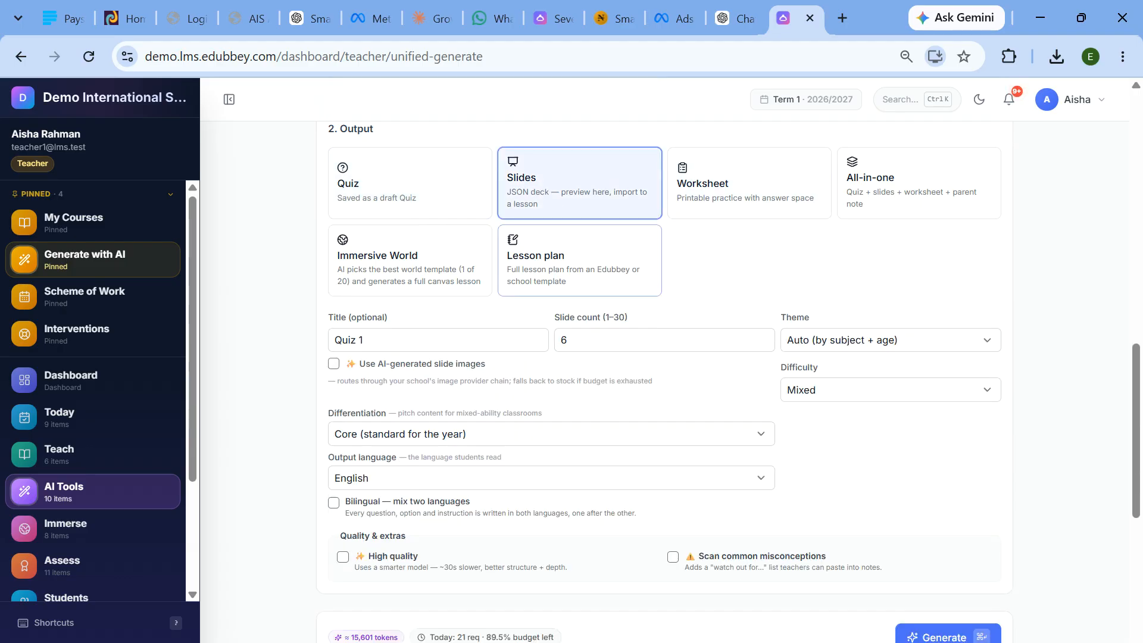
click(552, 305)
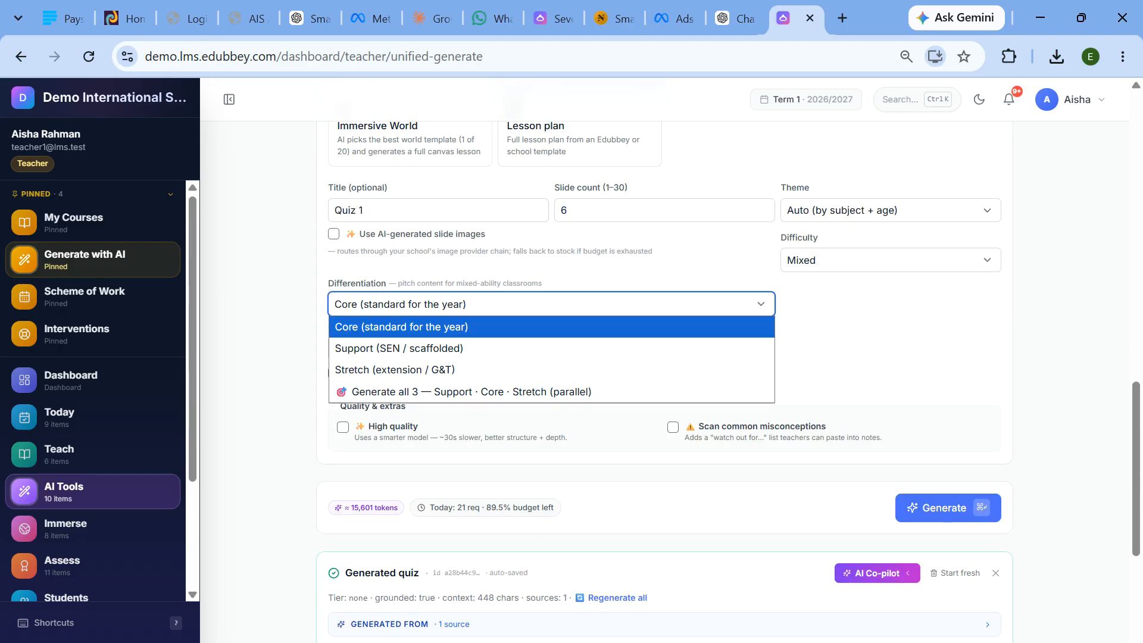
click(551, 304)
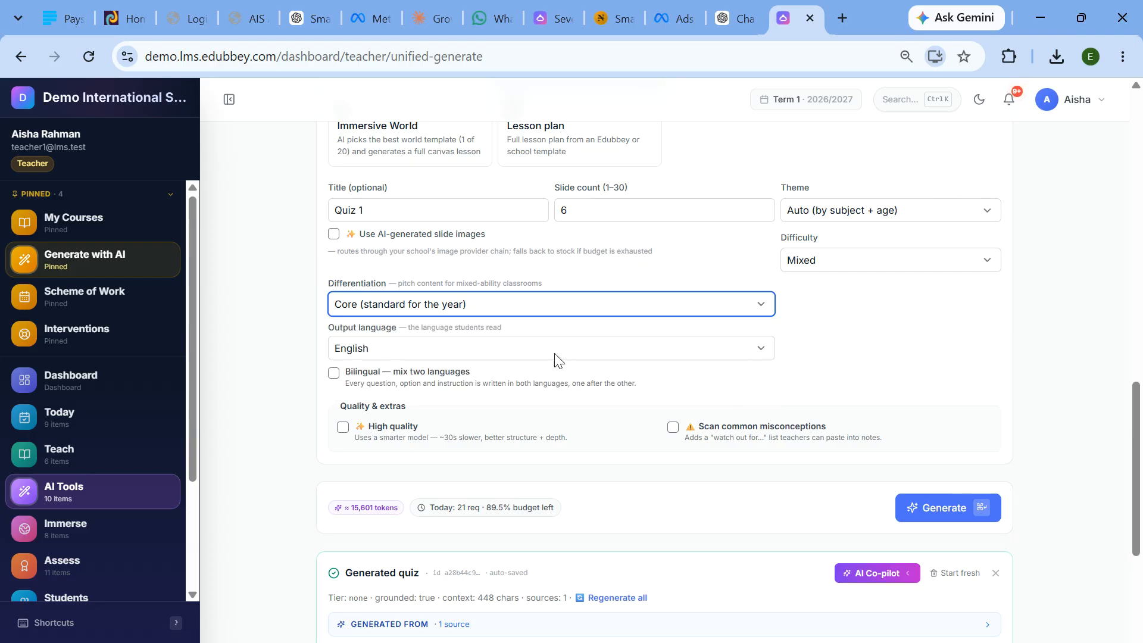
- Set the slides theme to Editorial · Upper Secondary
scroll(528, 354, down, 6)
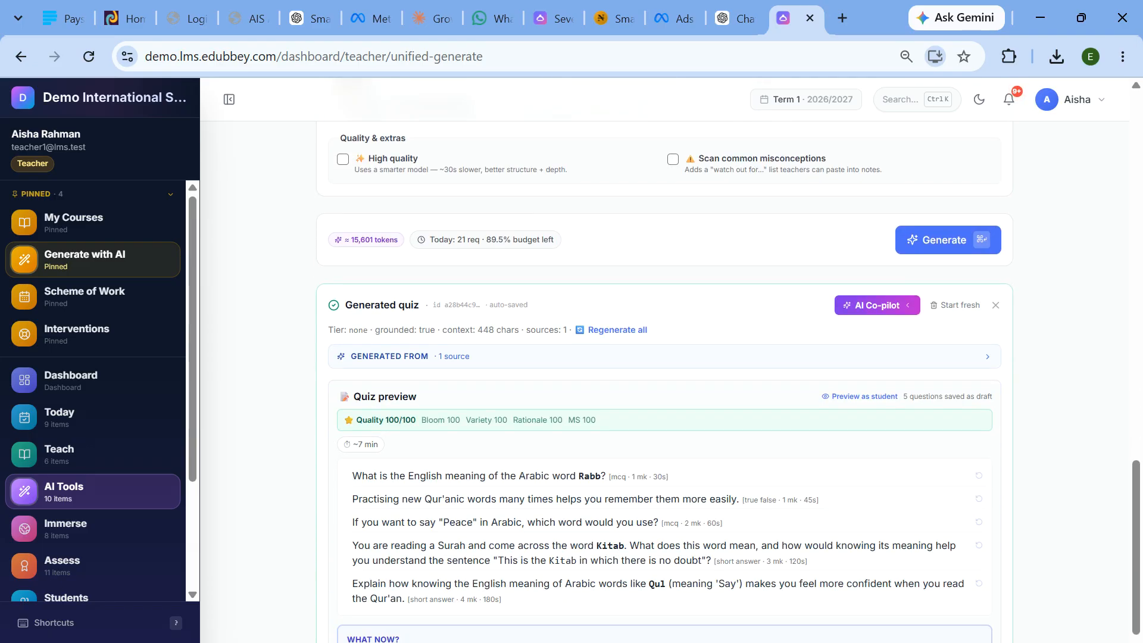
scroll(528, 355, up, 3)
scroll(528, 355, up, 3)
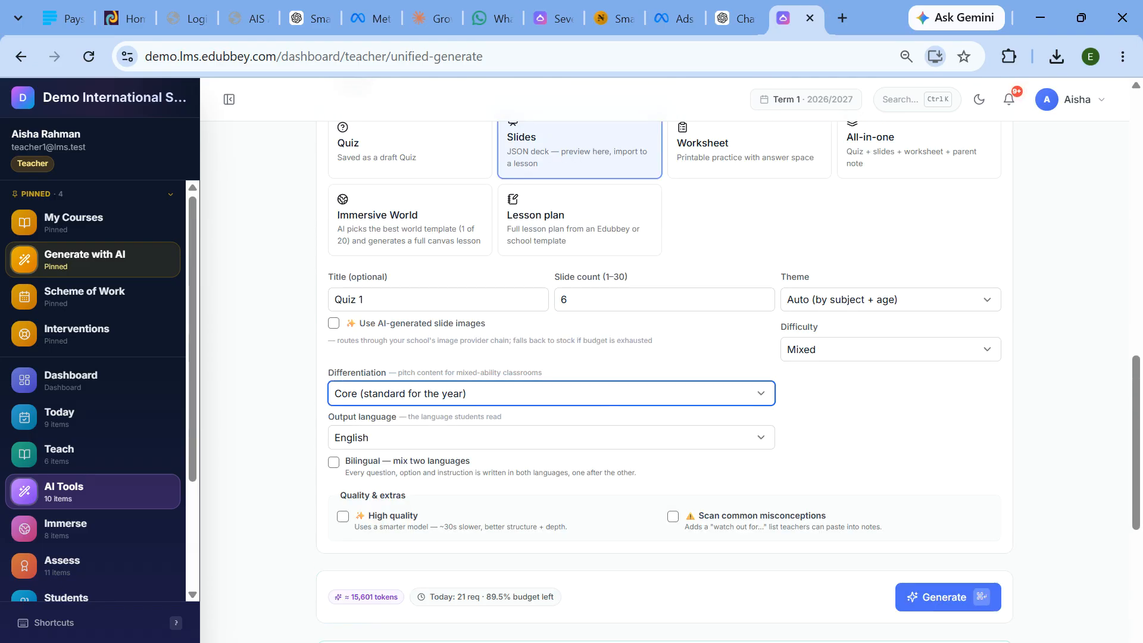
scroll(408, 381, down, 2)
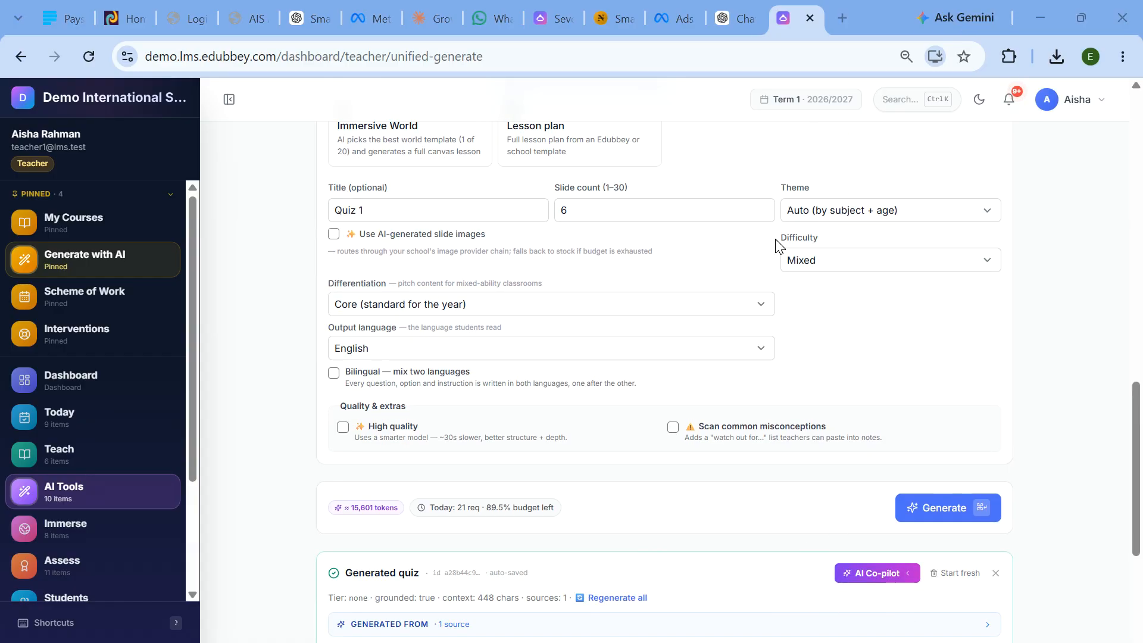
click(863, 210)
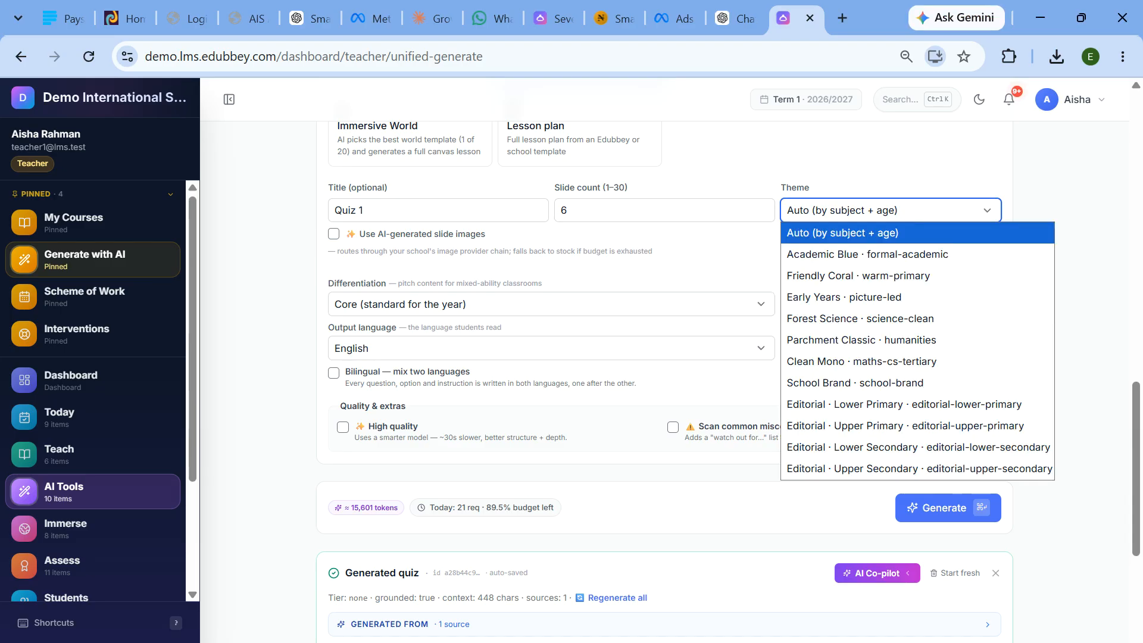
click(863, 469)
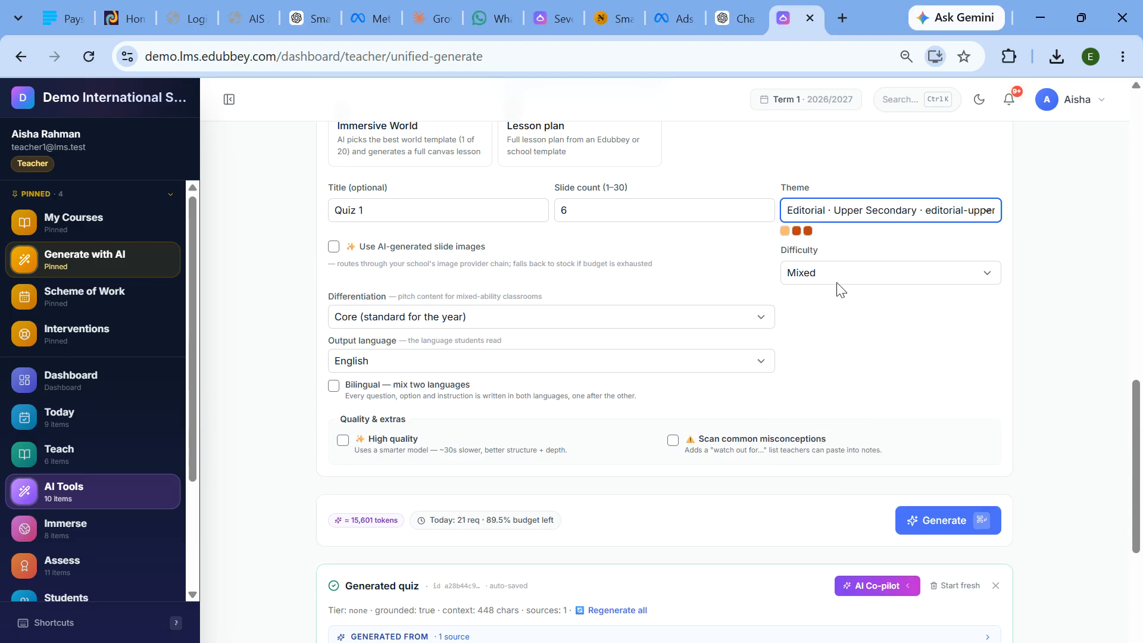
click(840, 213)
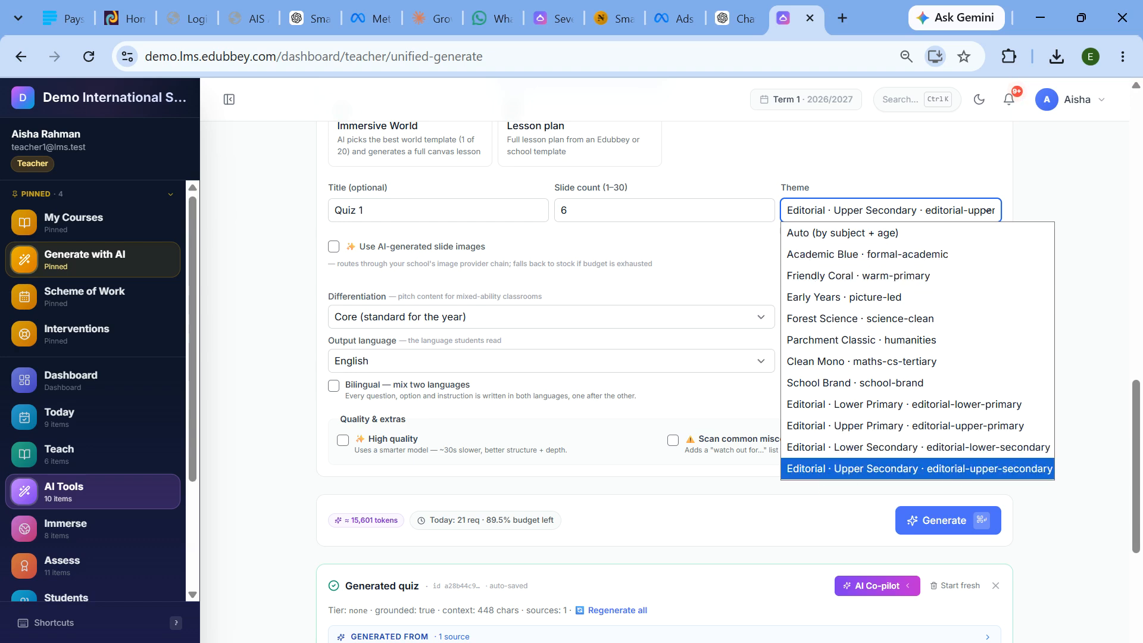
click(851, 468)
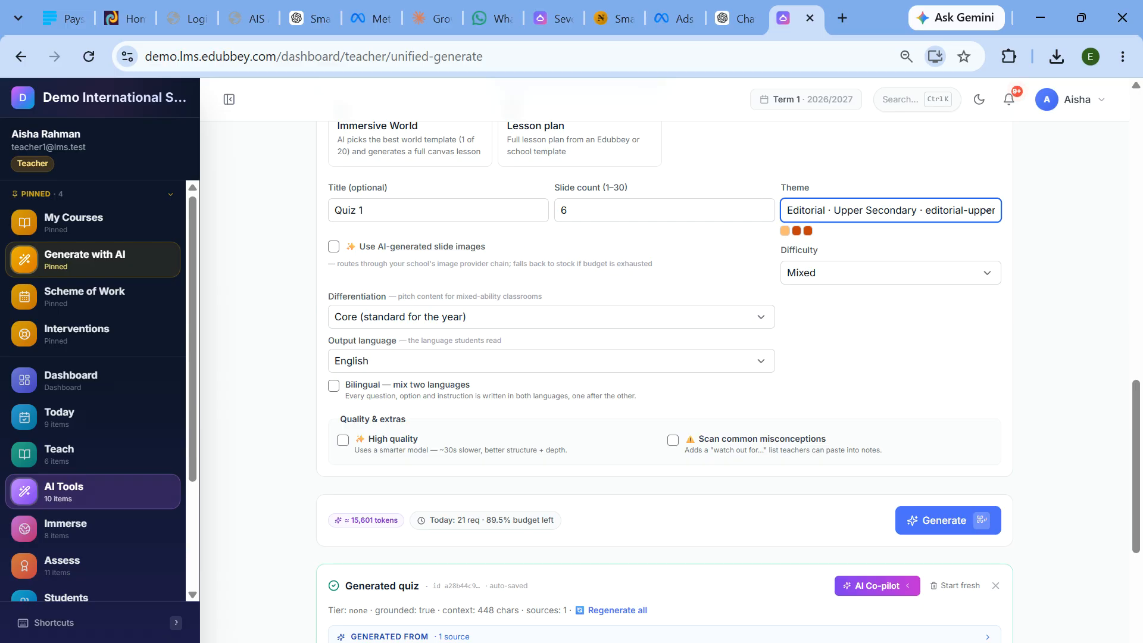
- Switch the output type from Slides to Worksheet
scroll(785, 253, up, 5)
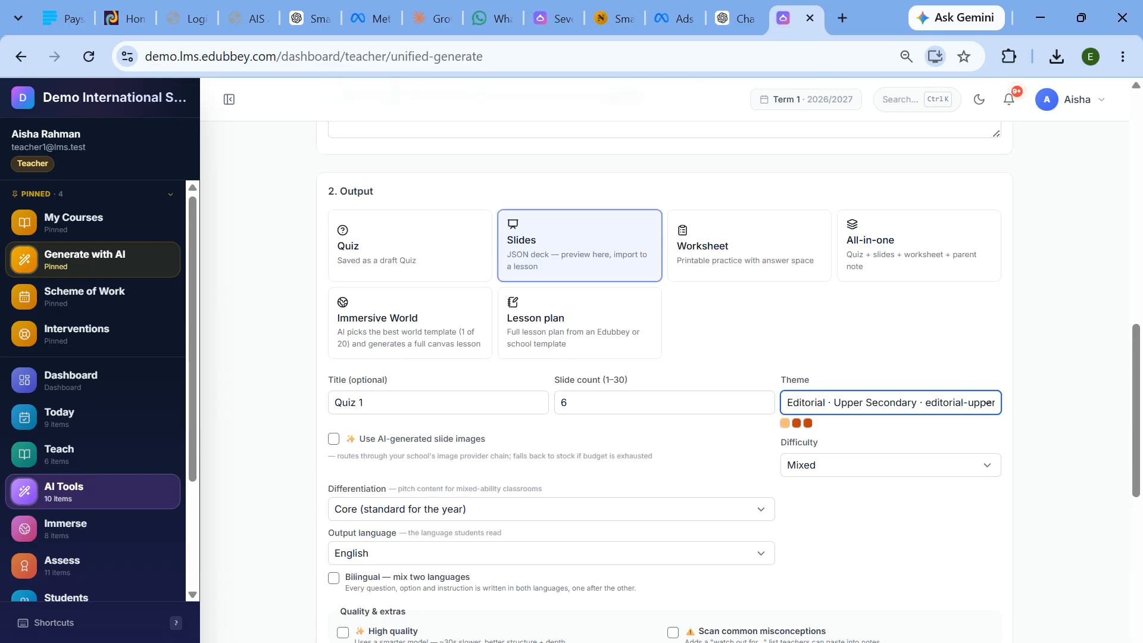
scroll(732, 164, down, 3)
click(711, 152)
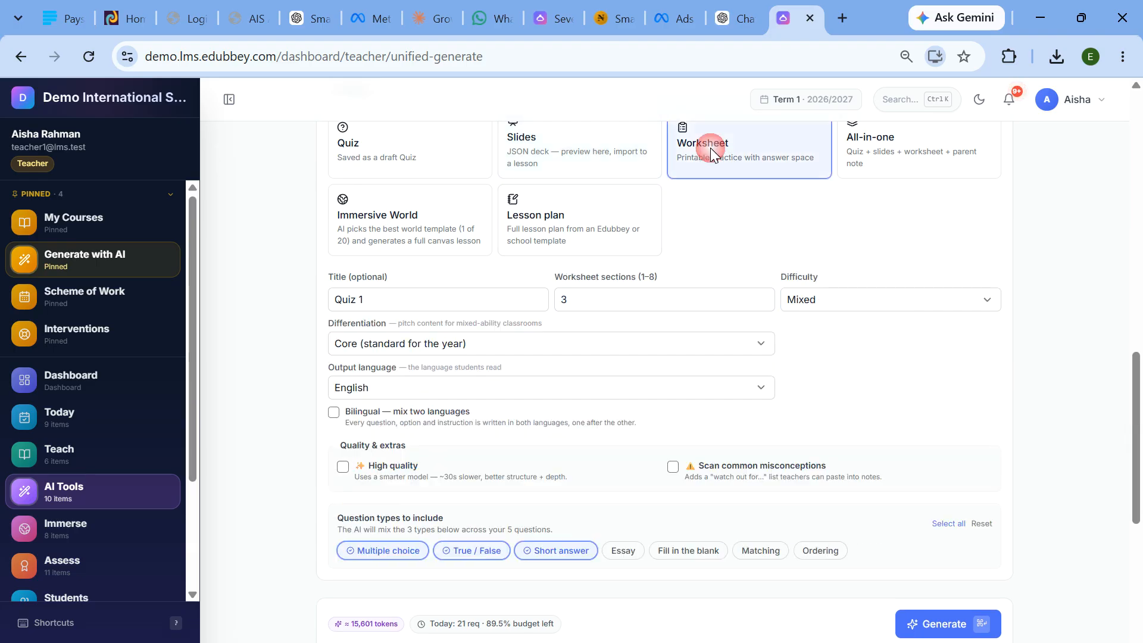
scroll(755, 146, up, 9)
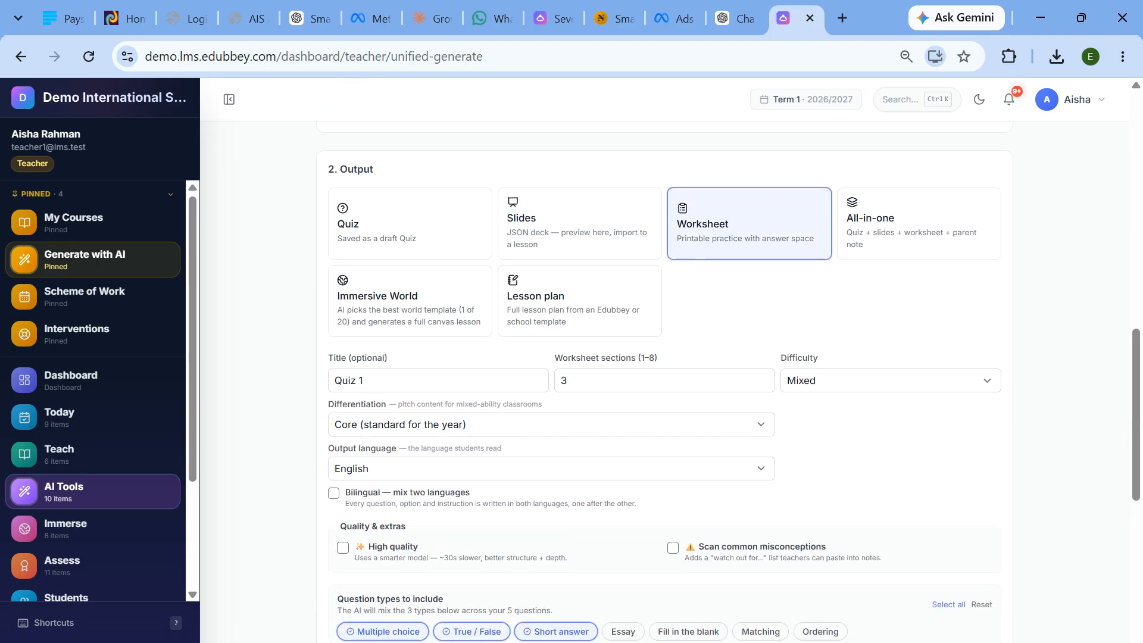
scroll(1136, 441, down, 3)
scroll(1136, 440, down, 7)
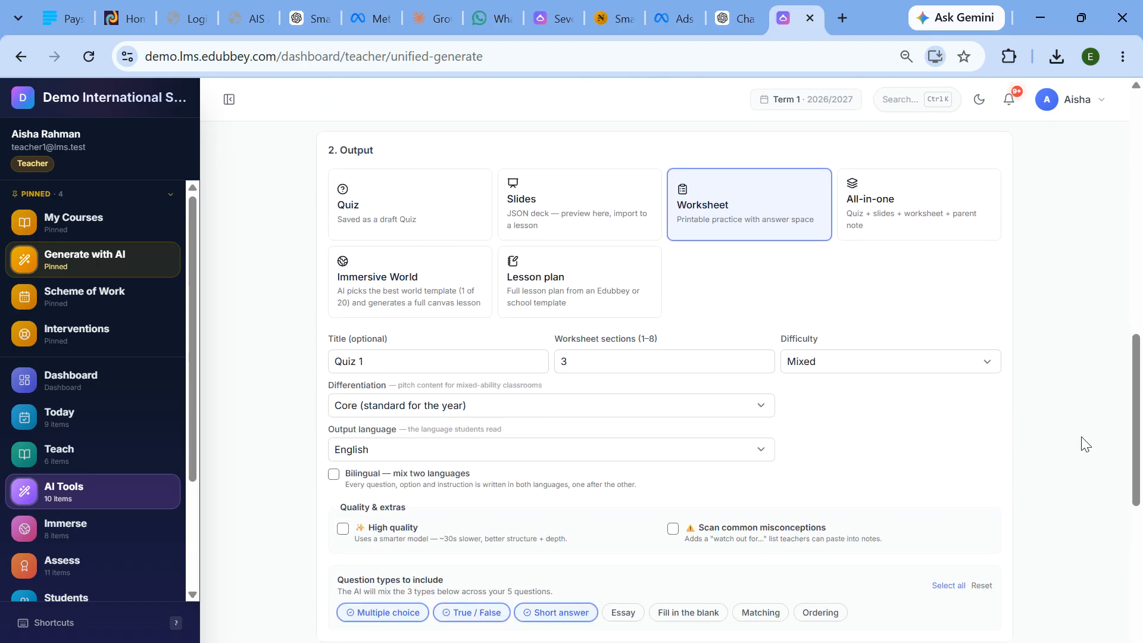
- Set the worksheet's title to Worksheet 1 and look over its remaining generation options and token estimate
click(381, 210)
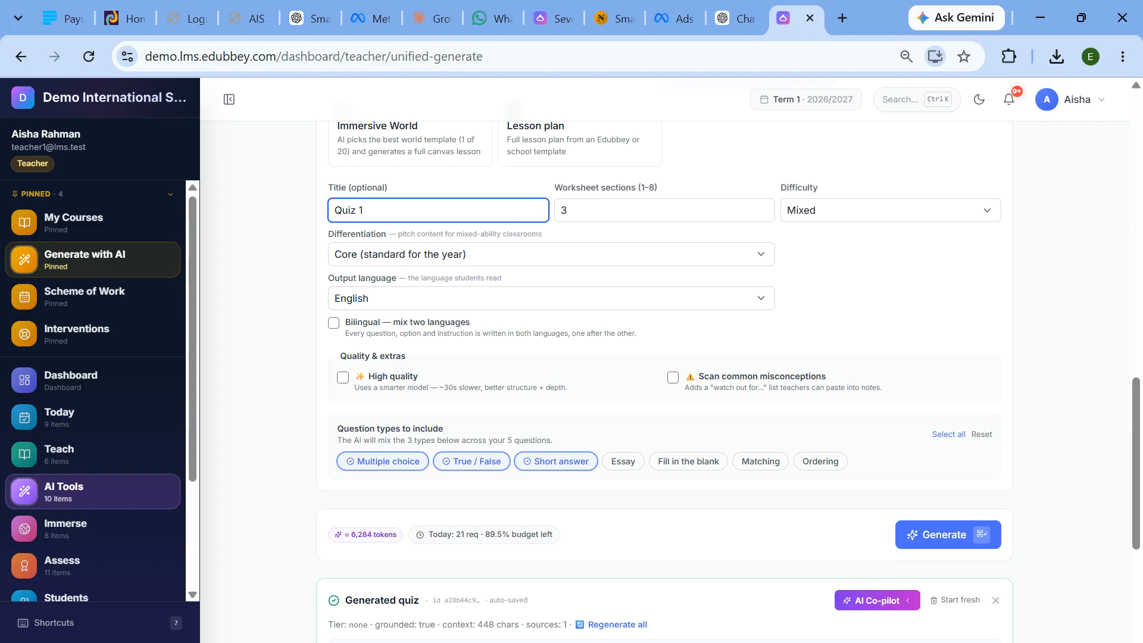
key(BackSpace)
key(BackSpace)
key(BackSpace)
key(BackSpace)
key(BackSpace)
text(Worsheet )
text(k)
key(Tab)
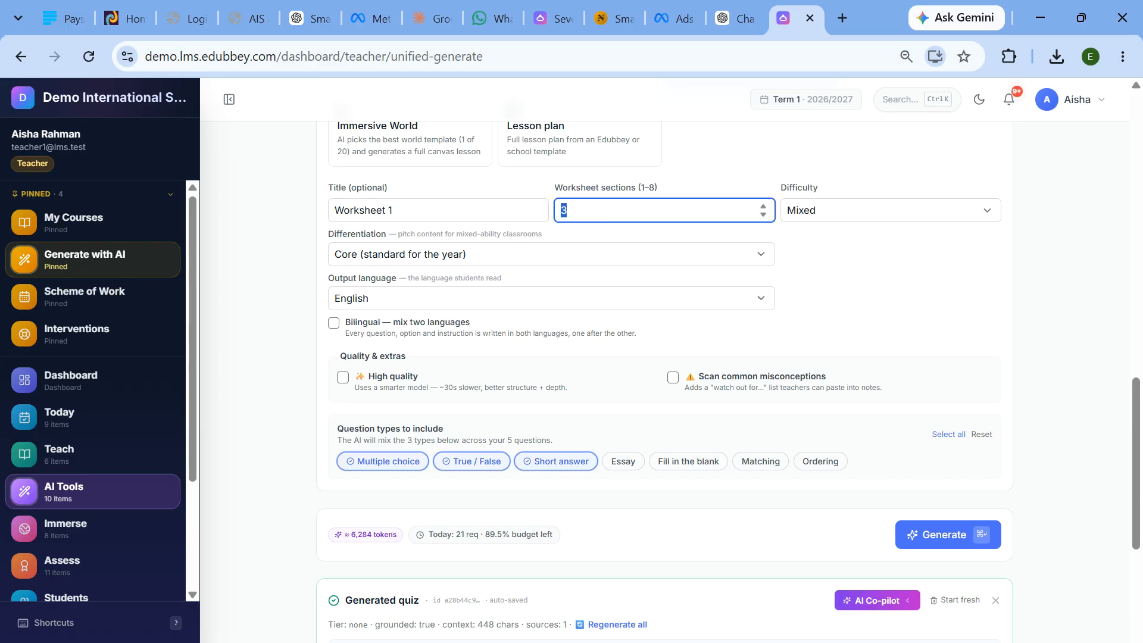
click(1021, 305)
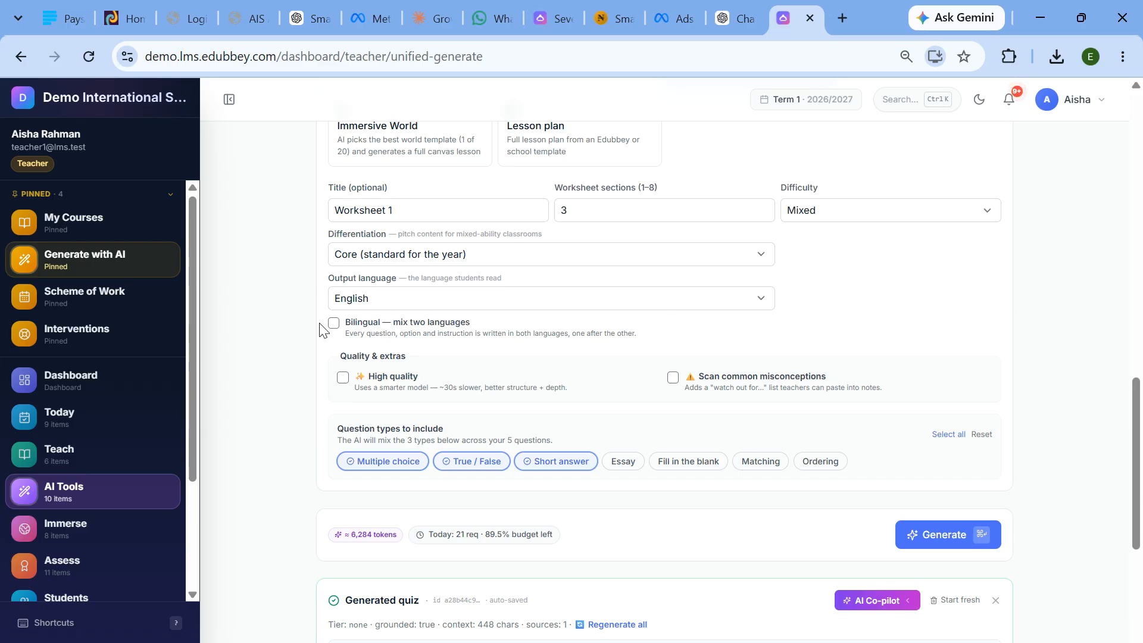
scroll(350, 309, down, 1)
scroll(327, 283, down, 4)
scroll(481, 330, up, 3)
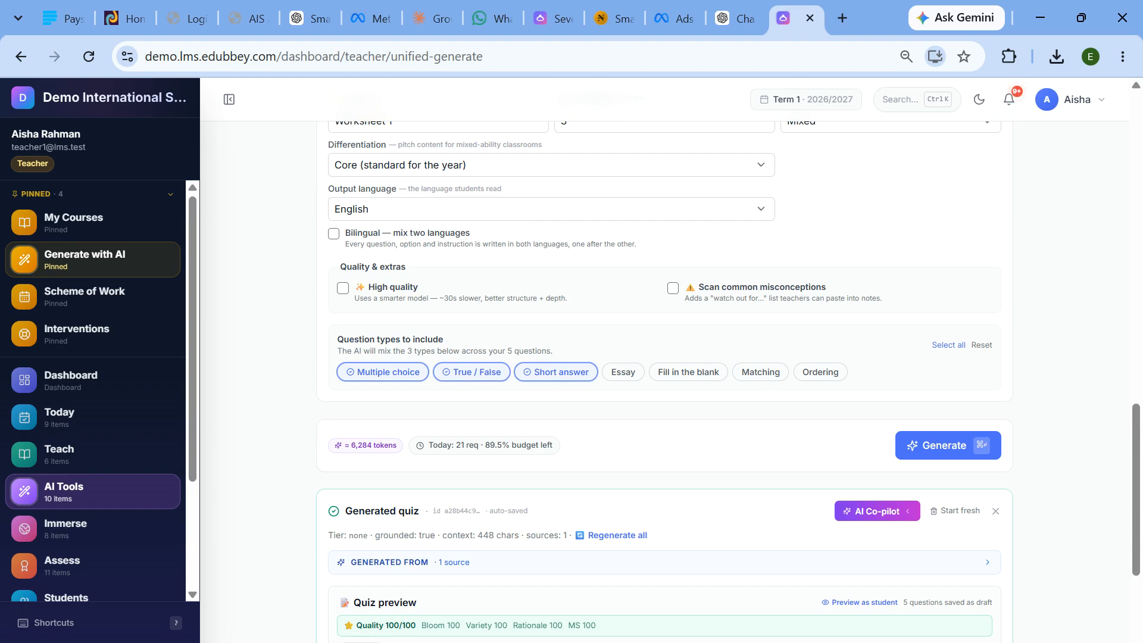
scroll(1008, 409, down, 3)
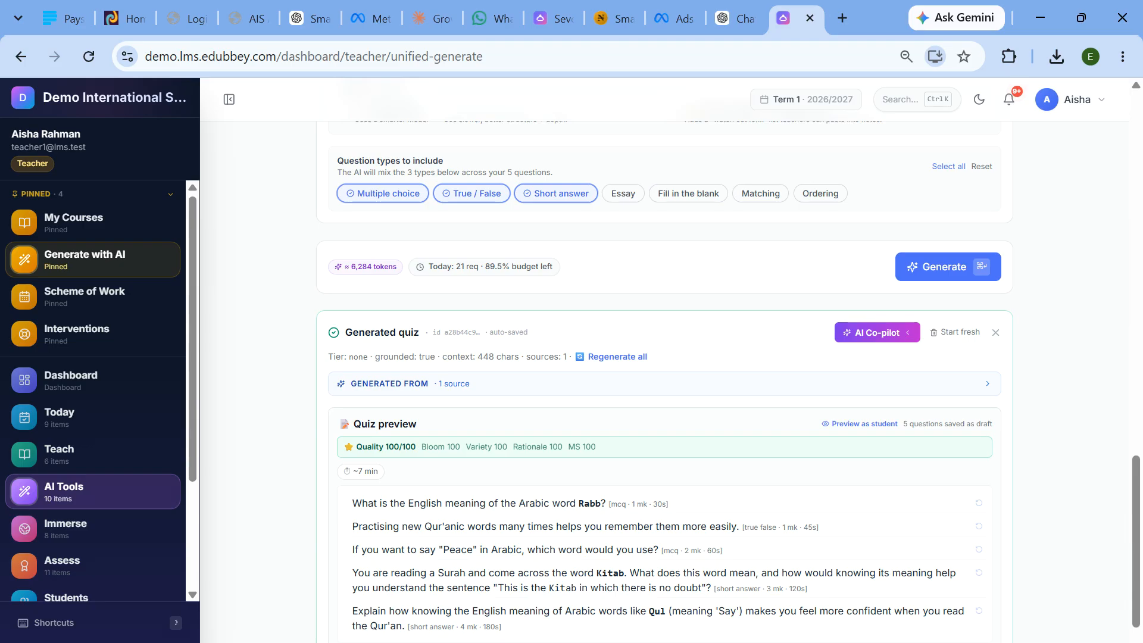
- Open the account's My AI Tokens page and review the token balance and the tokens deducted for the worksheet generation
scroll(95, 357, down, 3)
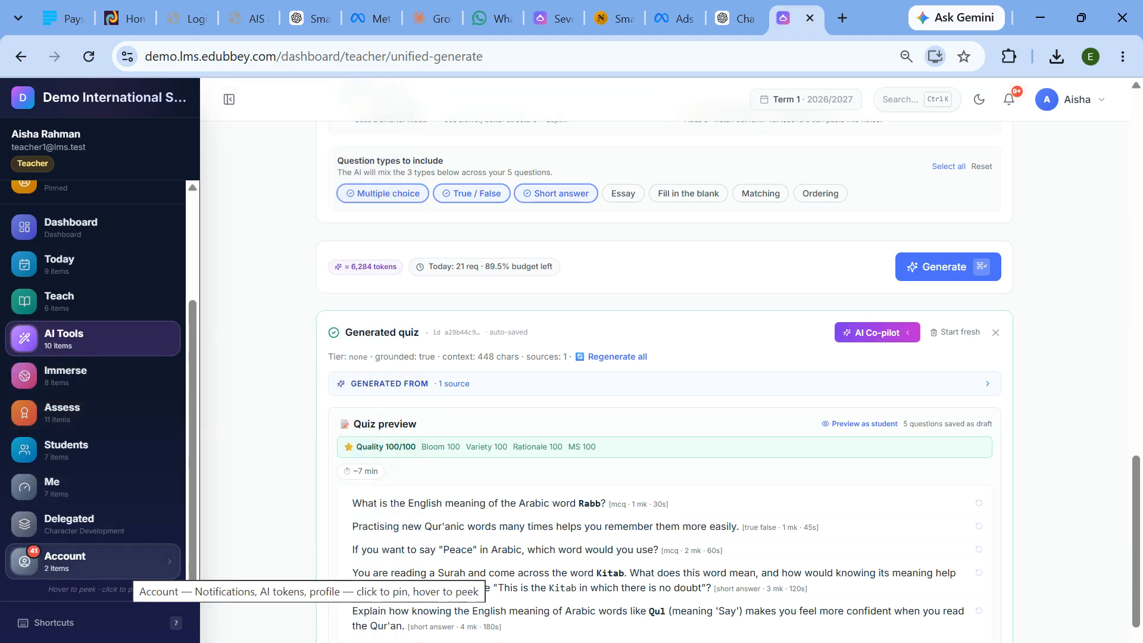
click(123, 560)
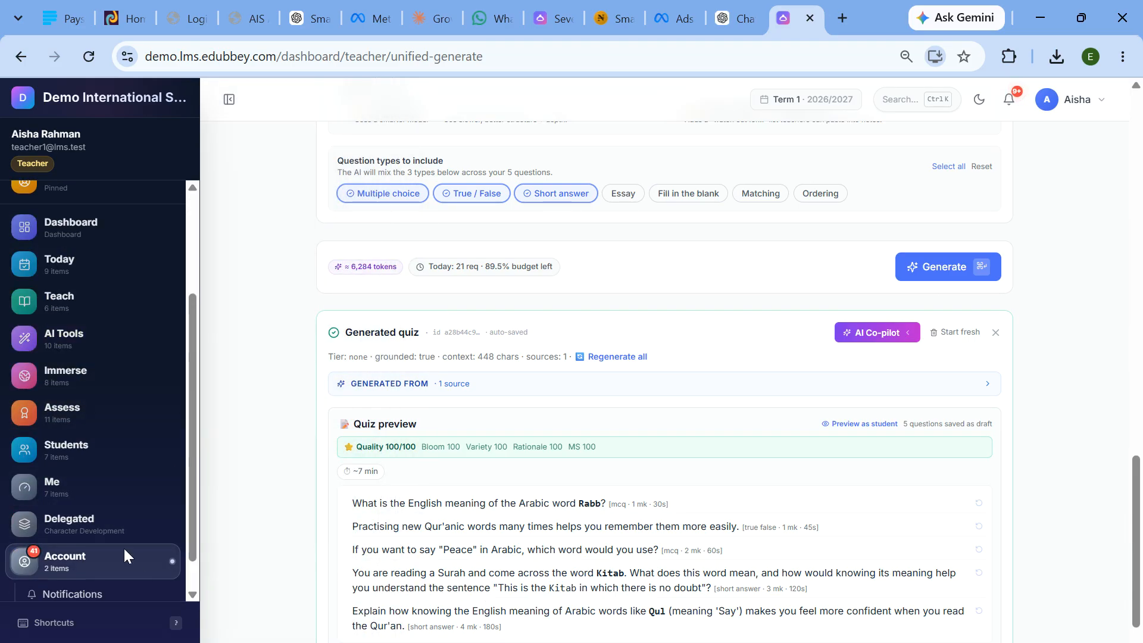
click(70, 586)
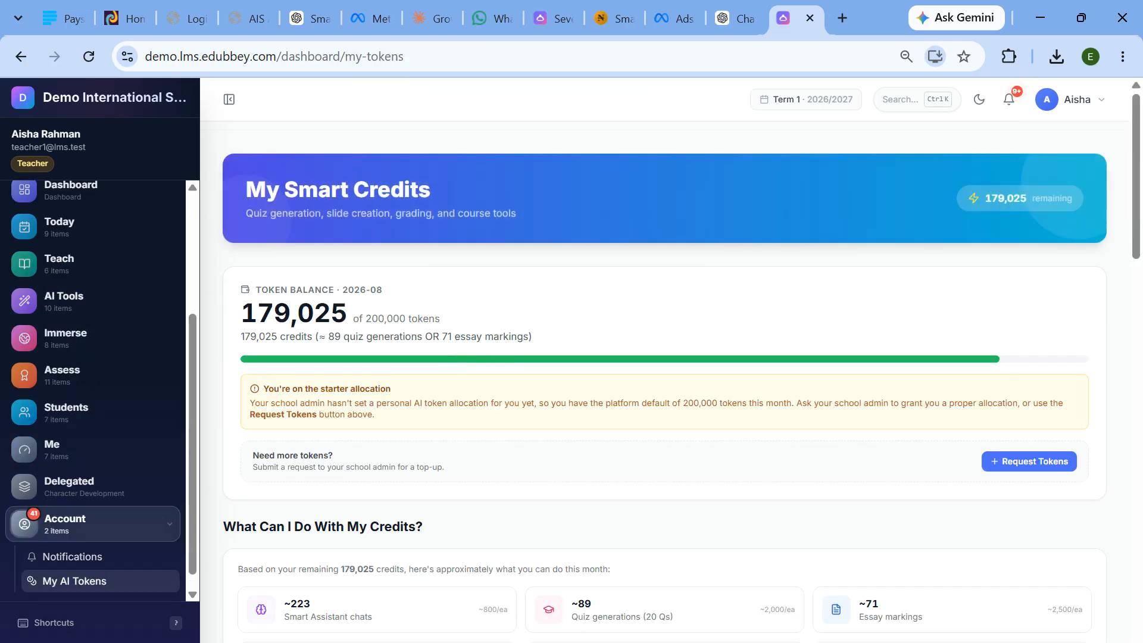
drag(231, 325, 440, 318)
click(364, 319)
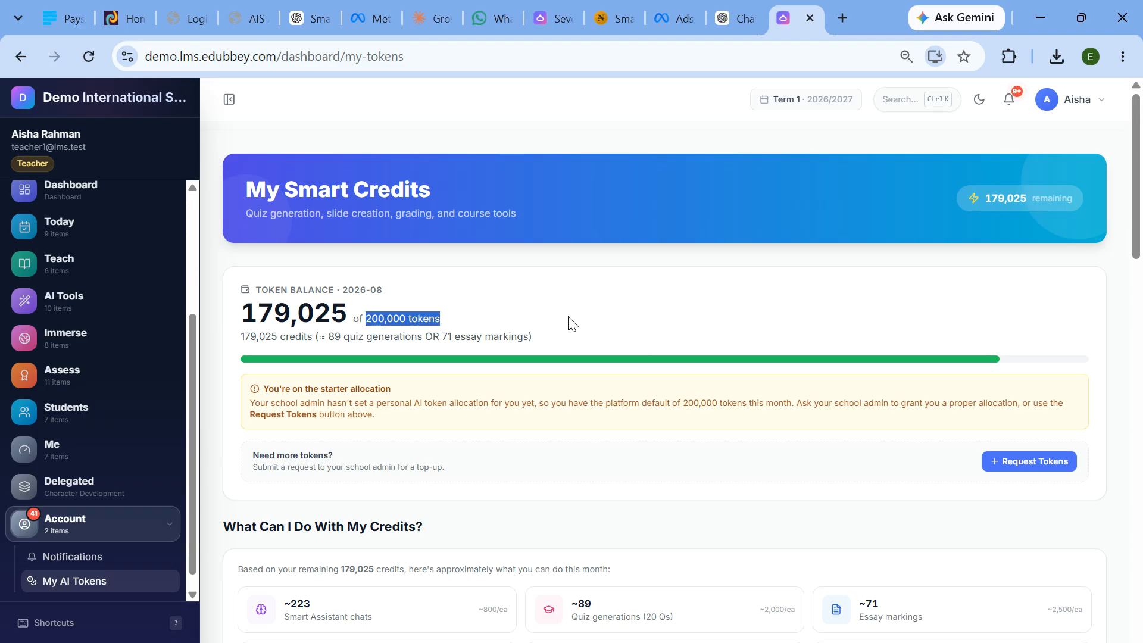
scroll(538, 441, down, 20)
scroll(539, 420, up, 5)
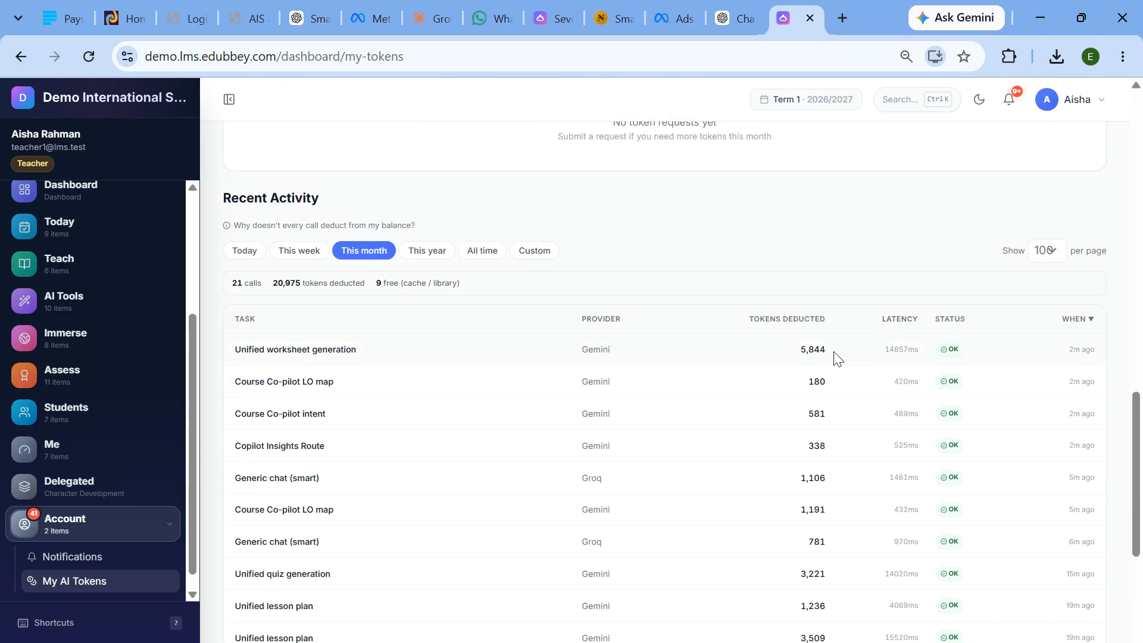
double_click(812, 349)
- Return to My Courses, reopen the course and go to the end of its Week 2 section
mouse_move(76, 322)
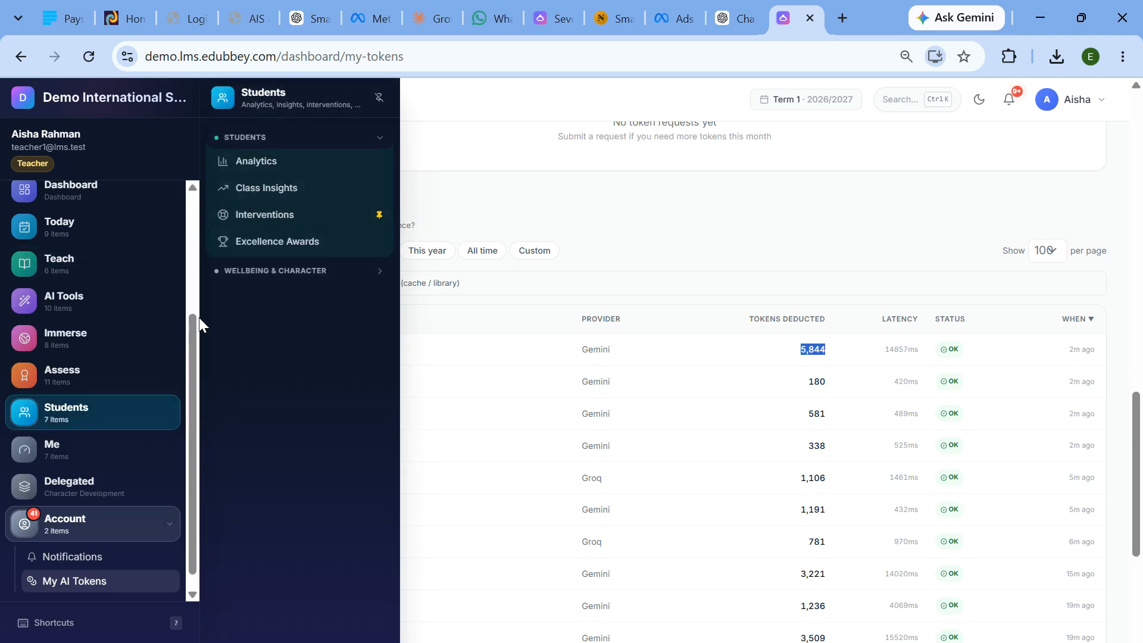
scroll(89, 259, up, 3)
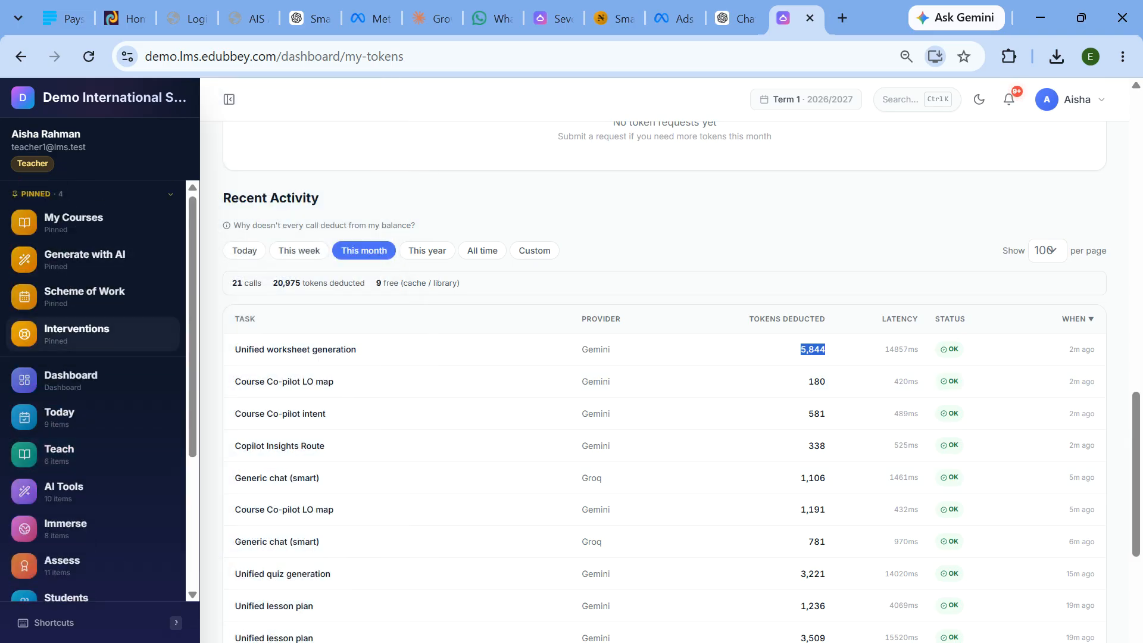
mouse_move(65, 416)
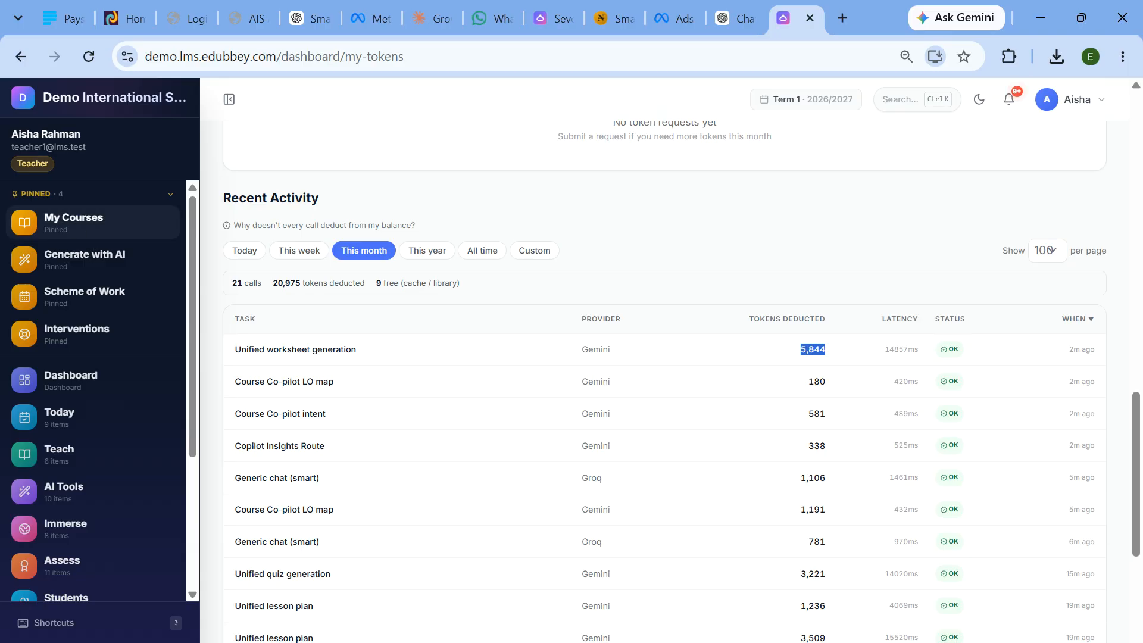
click(83, 229)
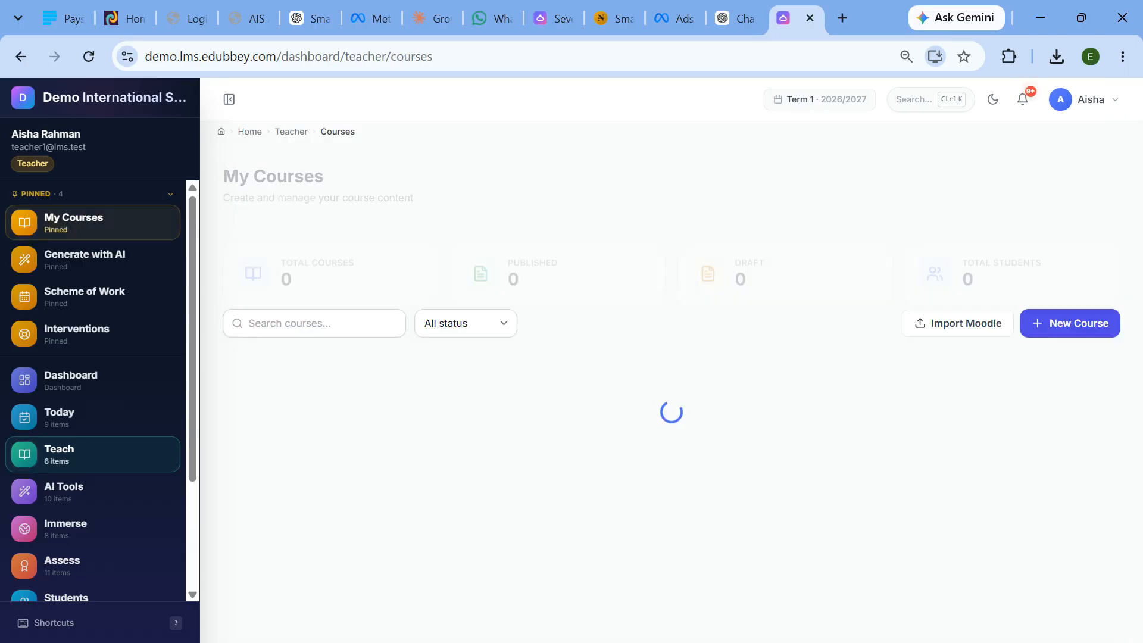
click(381, 446)
scroll(643, 412, down, 8)
scroll(597, 413, down, 8)
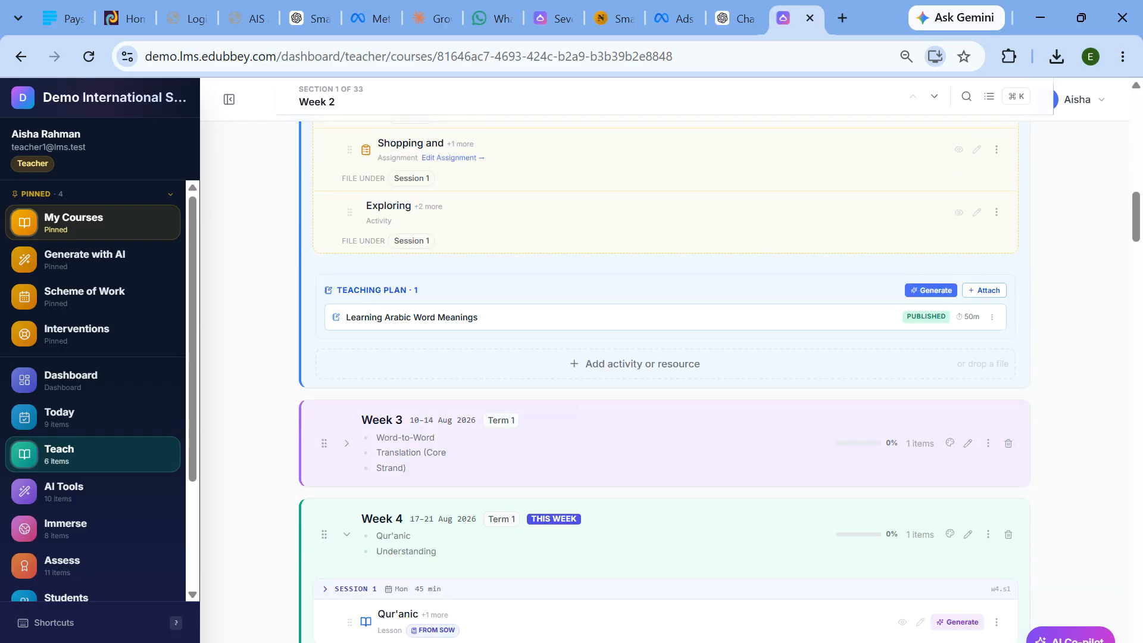
scroll(597, 413, up, 6)
scroll(642, 388, down, 6)
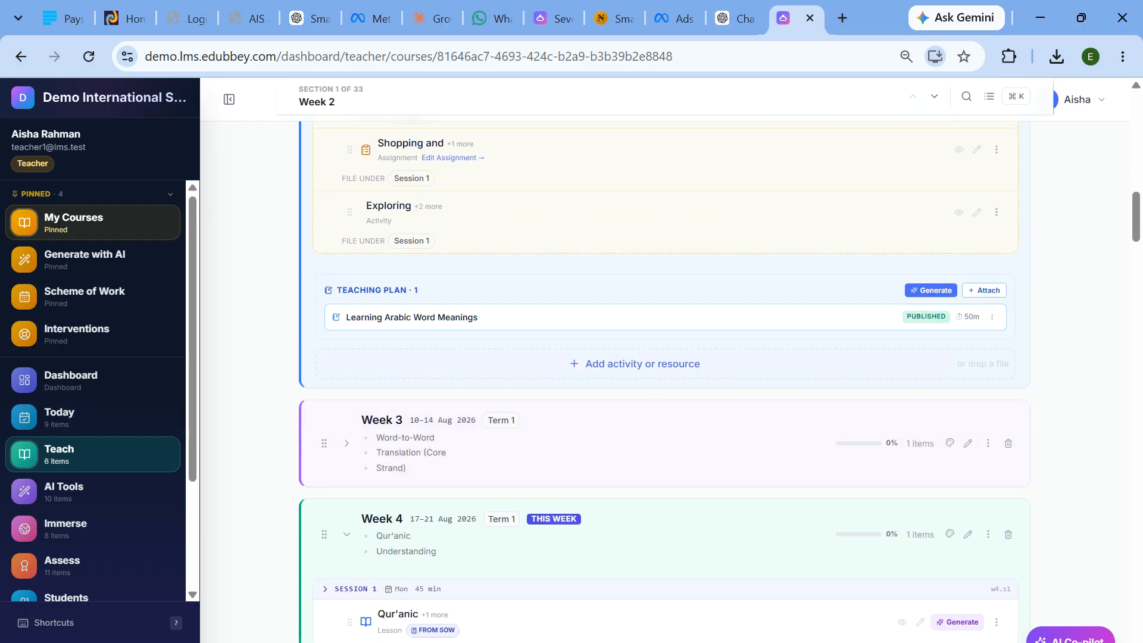
- Add Learning-Arabic-Word-Meanings.pdf from Downloads to Week 2 as a File / PDF item
click(634, 364)
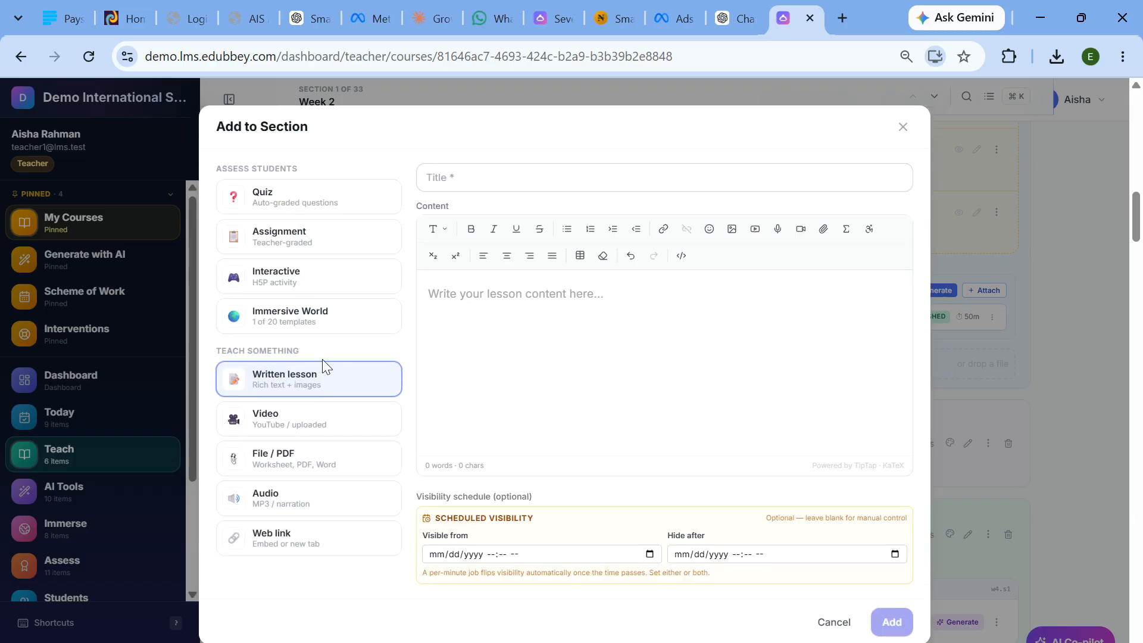
click(306, 456)
click(479, 296)
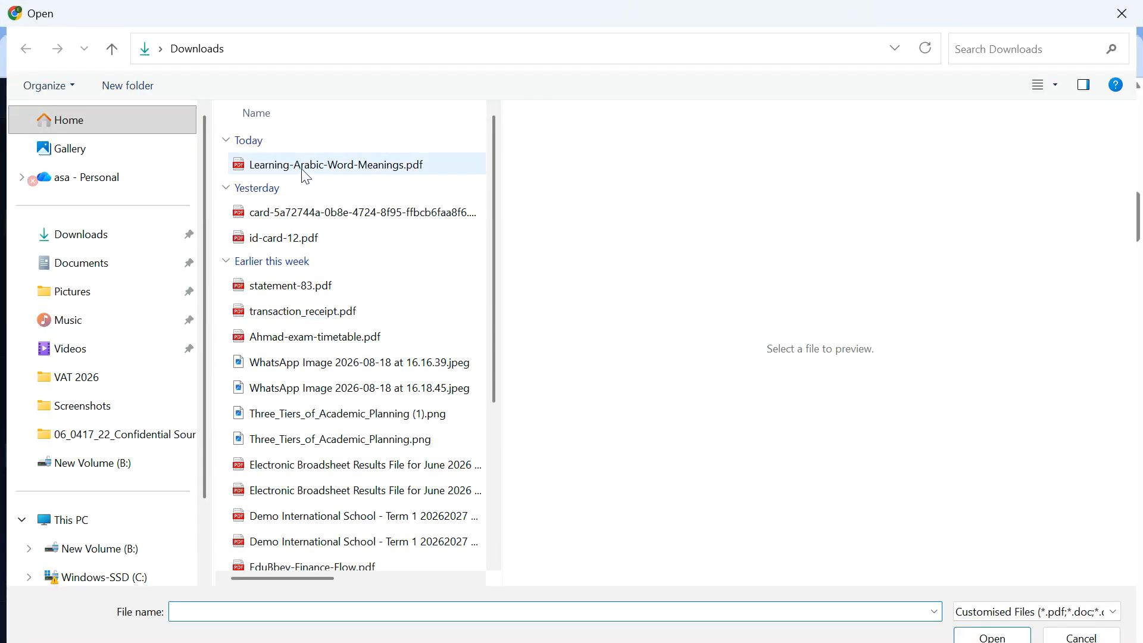
click(357, 164)
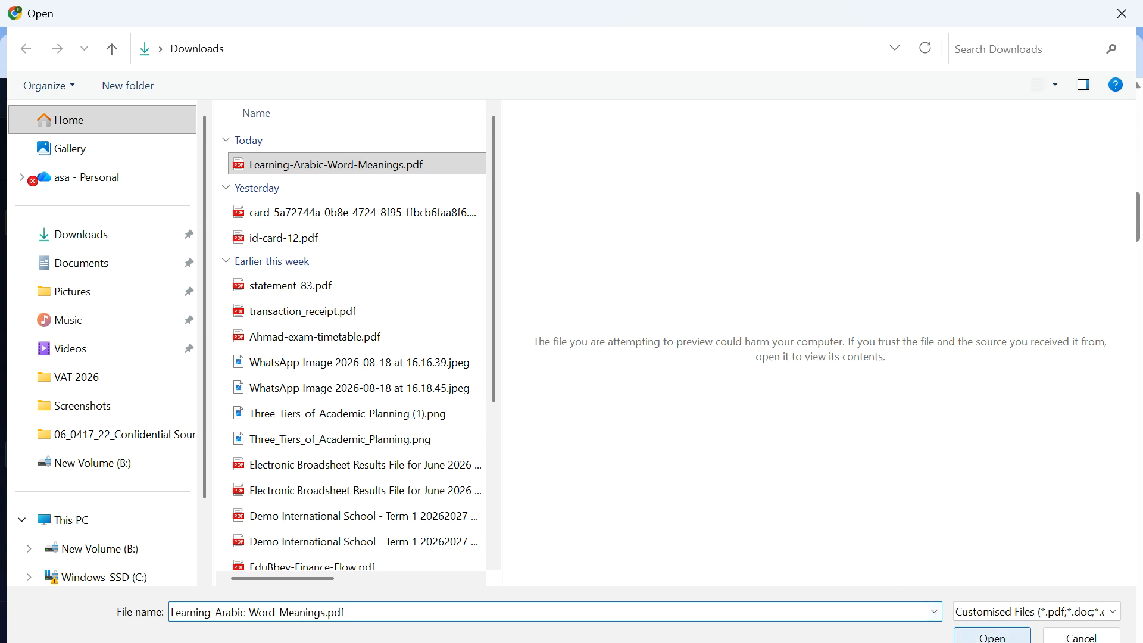
click(992, 637)
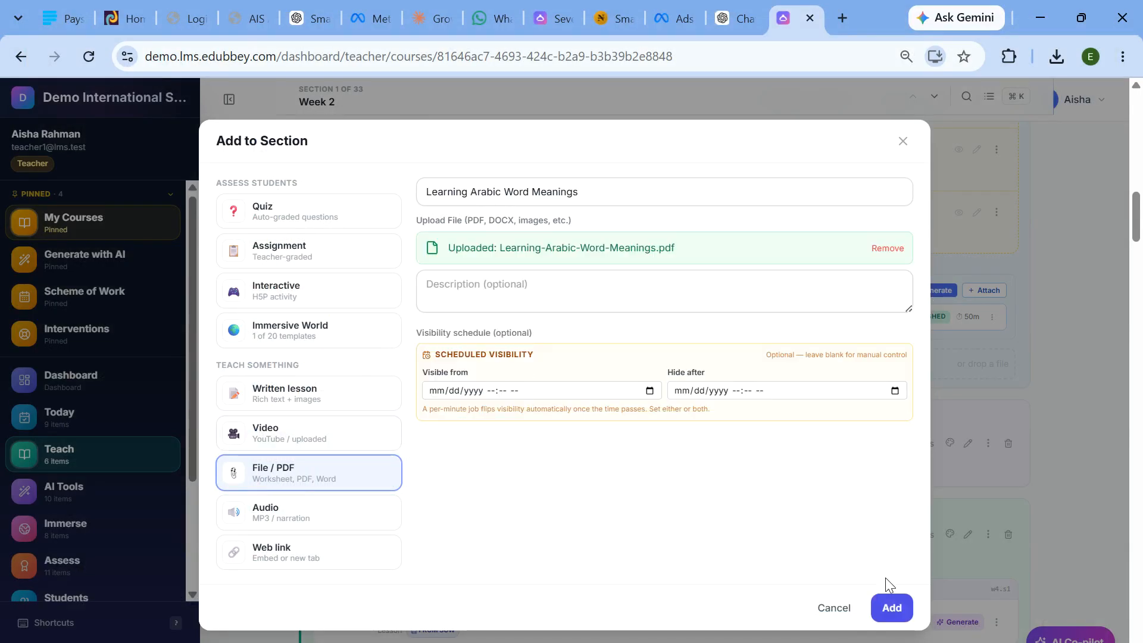
click(892, 608)
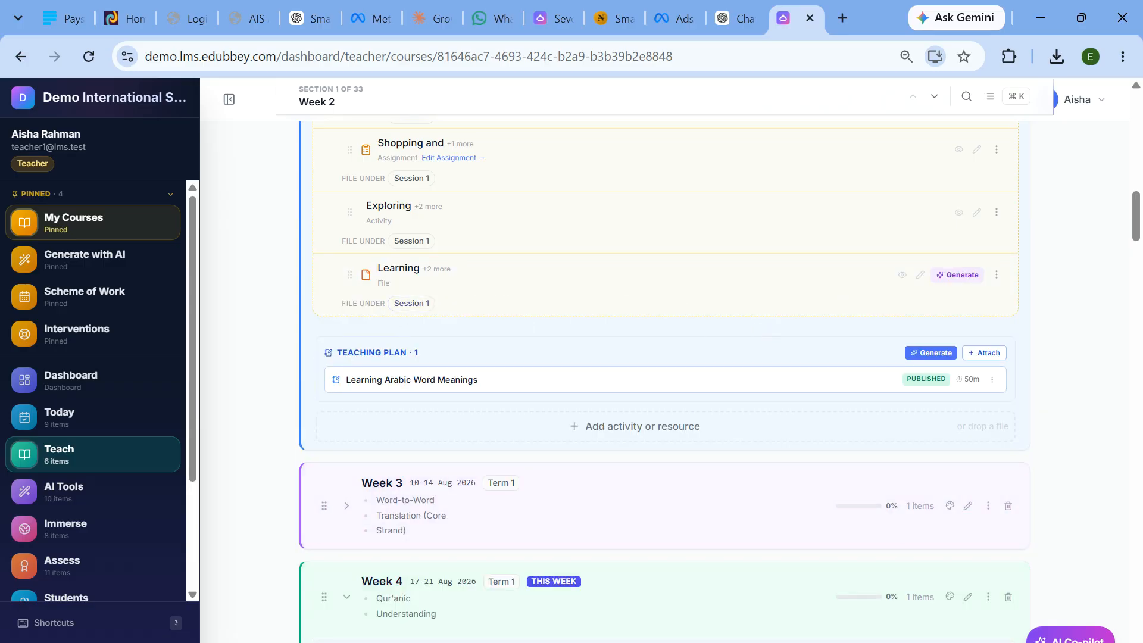
- Restrict the new Learning Arabic Word Meanings file's audience to the Support group of students and check its tier label
click(996, 274)
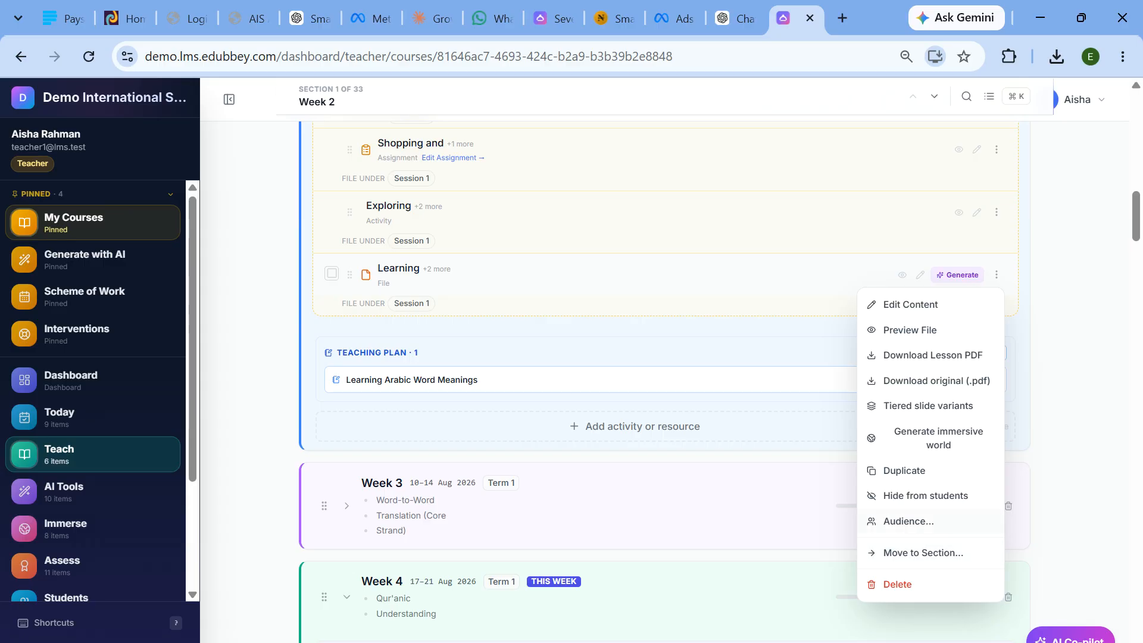
click(902, 523)
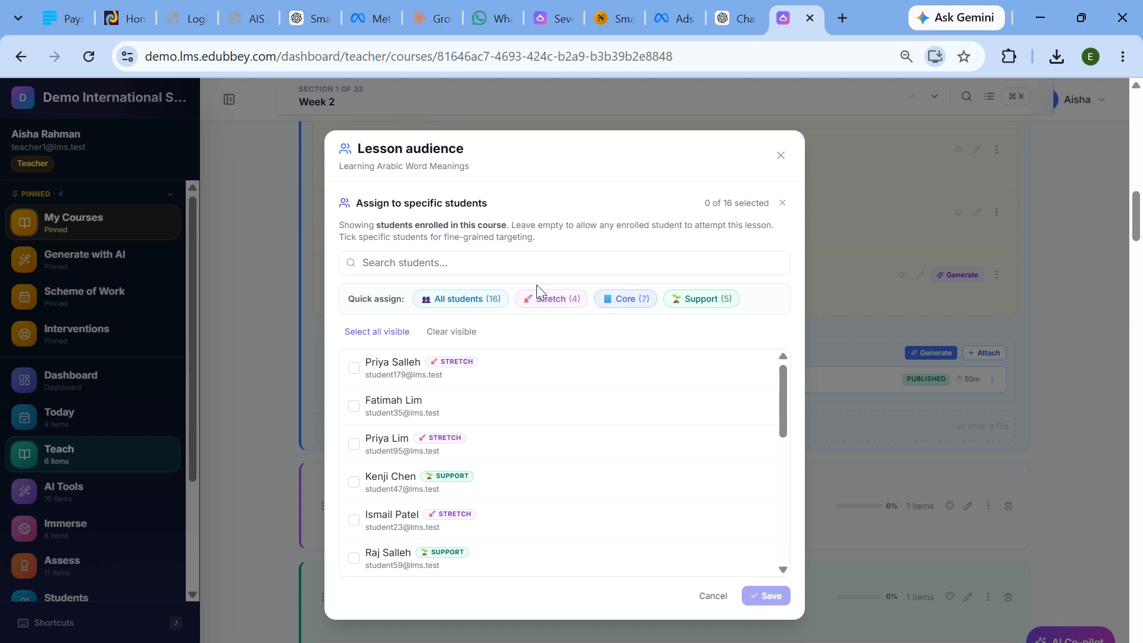
click(729, 297)
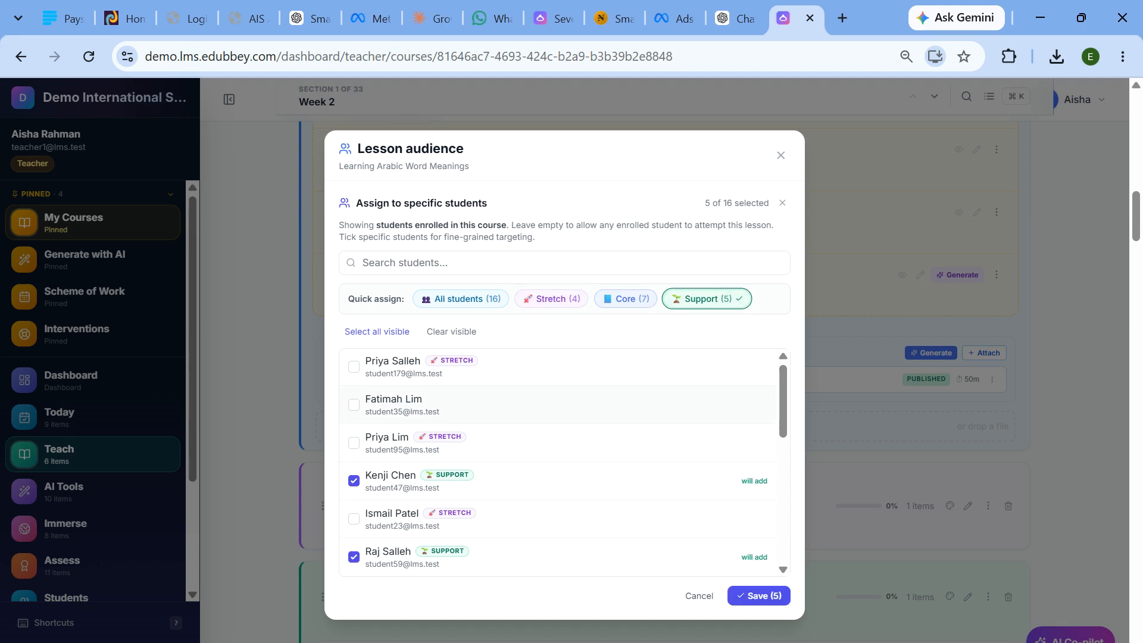
scroll(744, 464, down, 5)
click(755, 595)
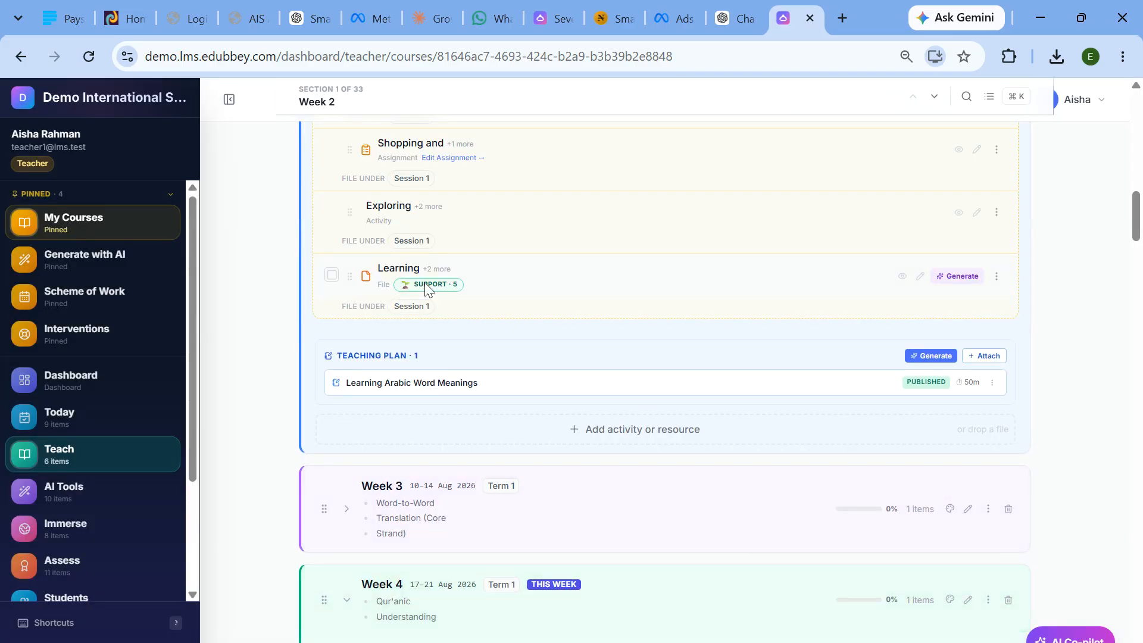
mouse_move(438, 292)
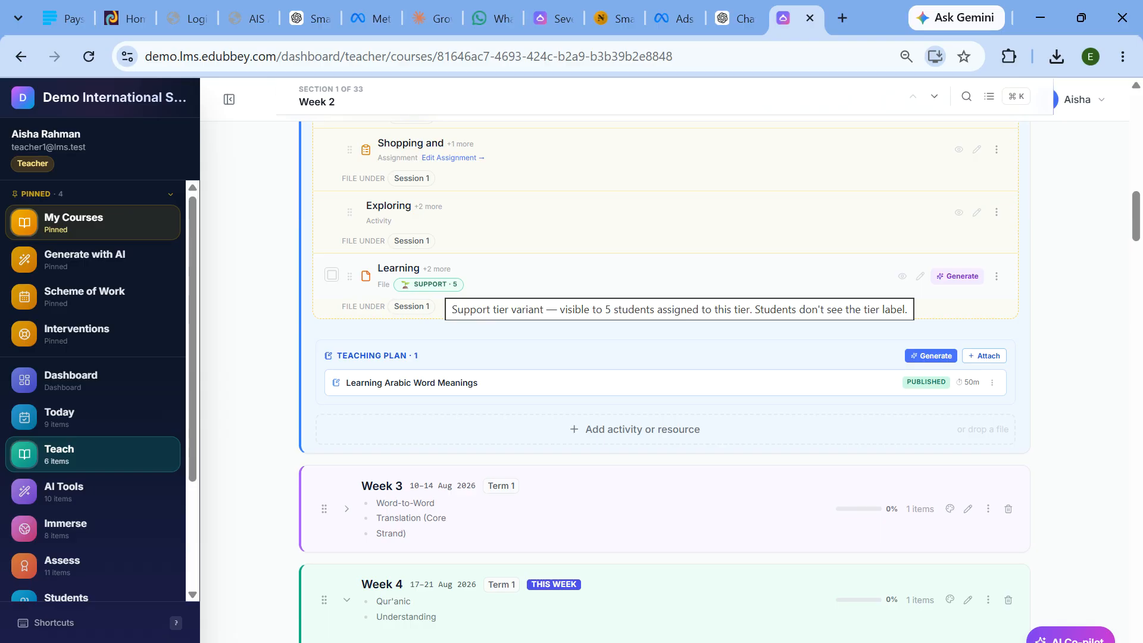
scroll(437, 291, up, 9)
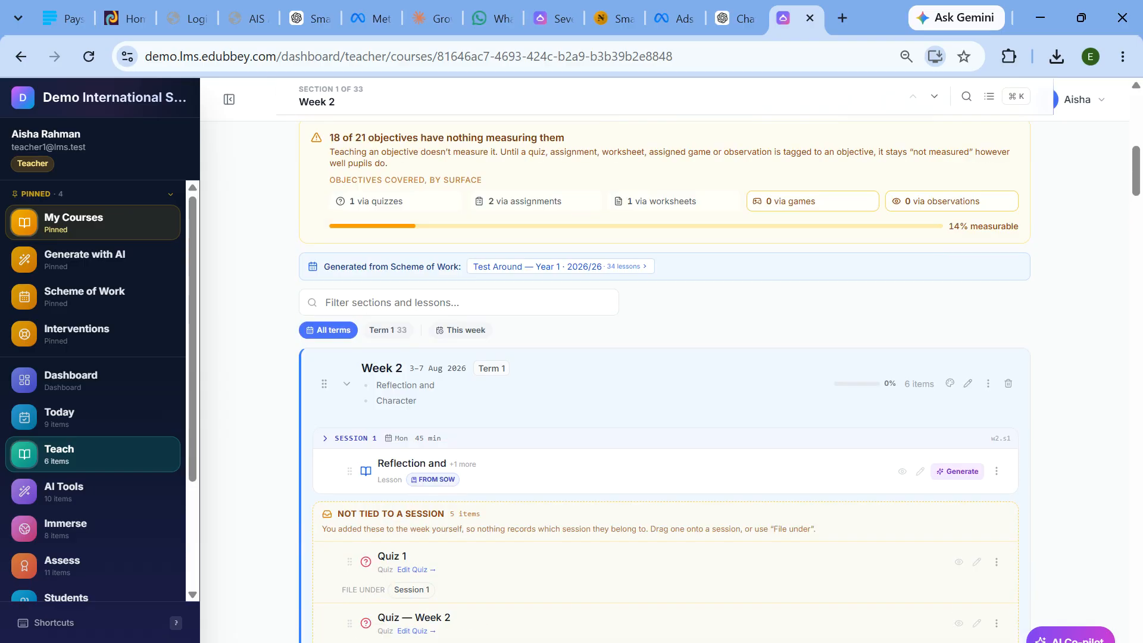
scroll(438, 292, down, 2)
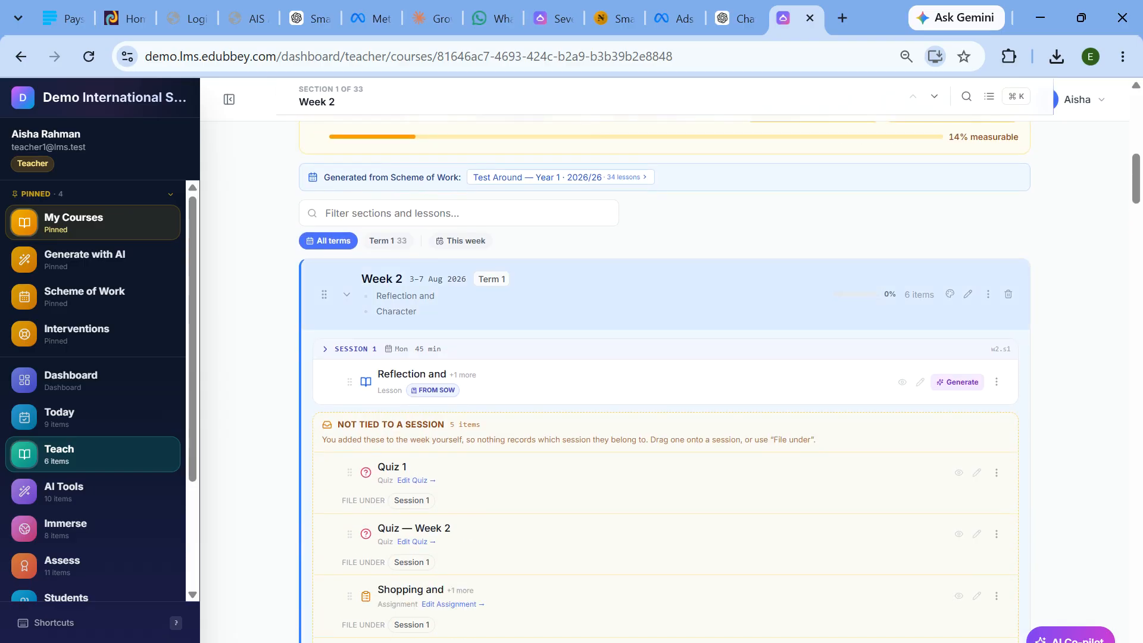
scroll(438, 292, down, 5)
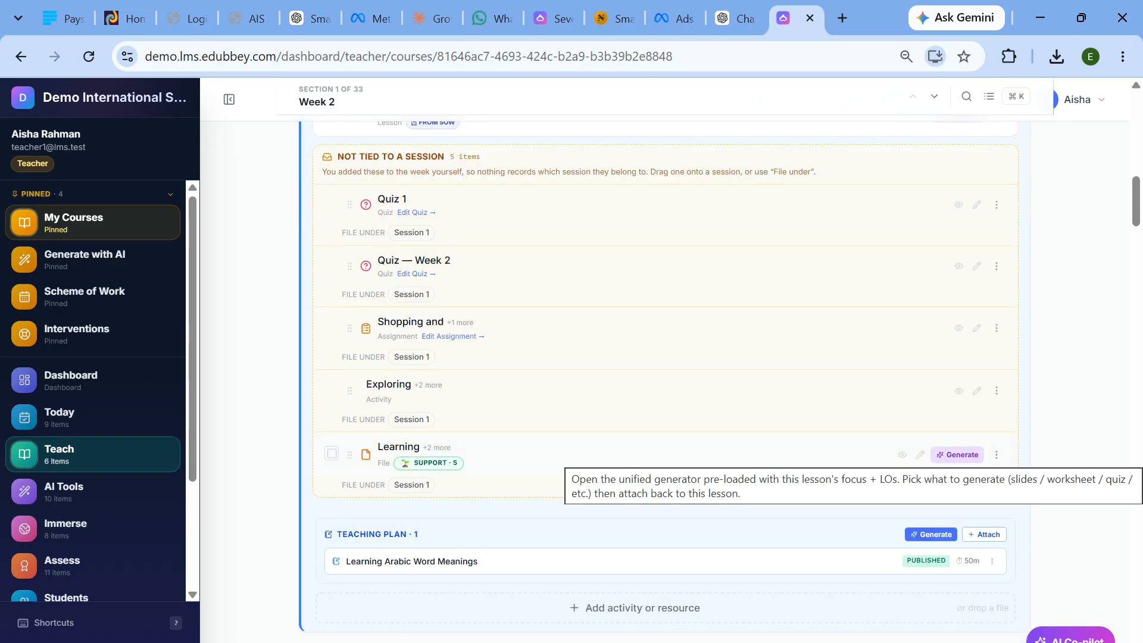
click(958, 455)
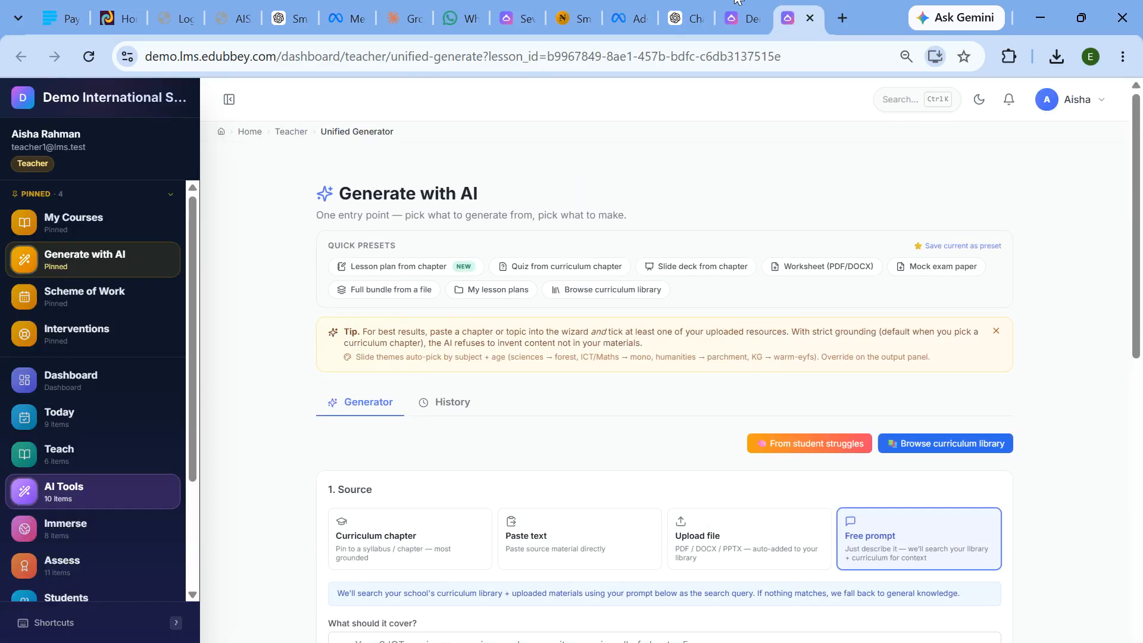
click(810, 17)
- Open the tiered slide variants of the Week 2 file "Learning Arabic Word Meanings" and generate the Core tier as Interactive (v1)
scroll(655, 358, down, 3)
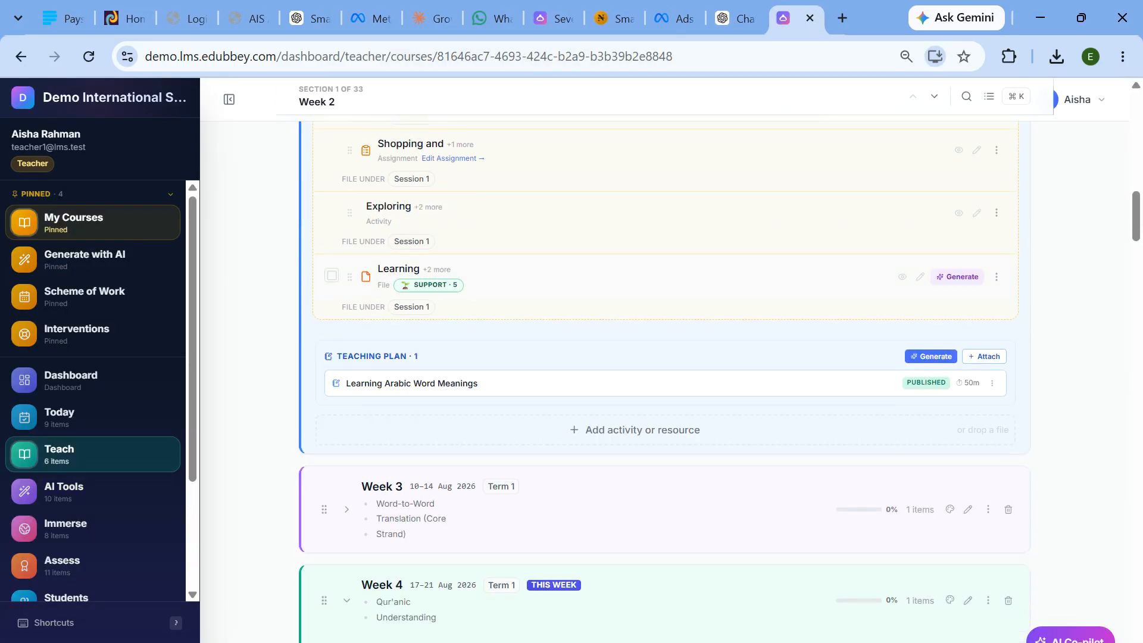
click(996, 276)
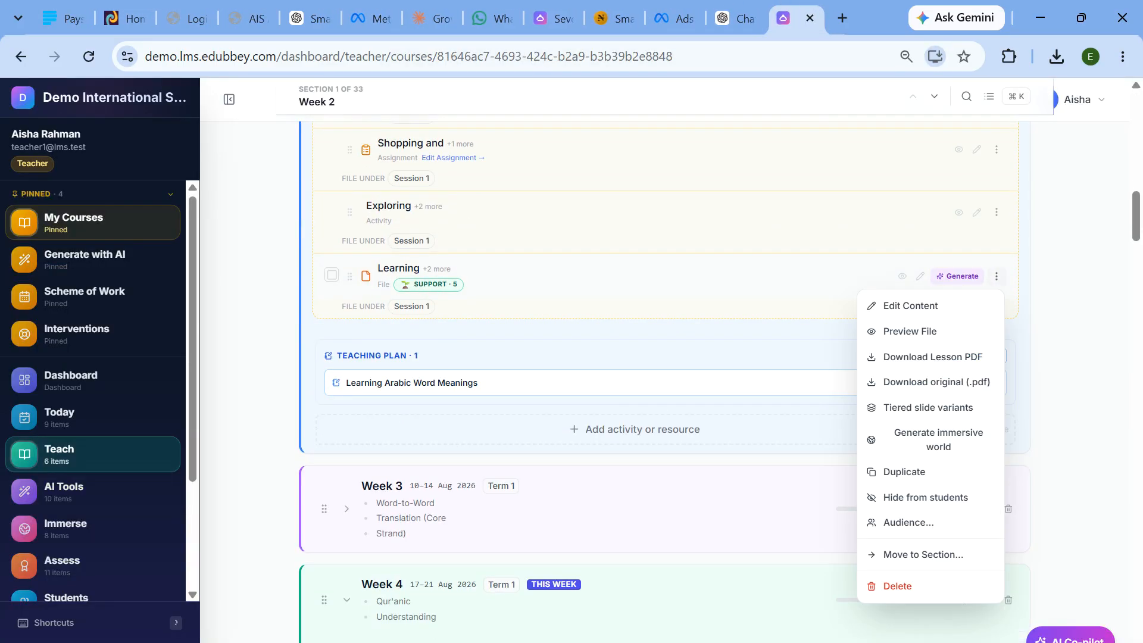
click(920, 409)
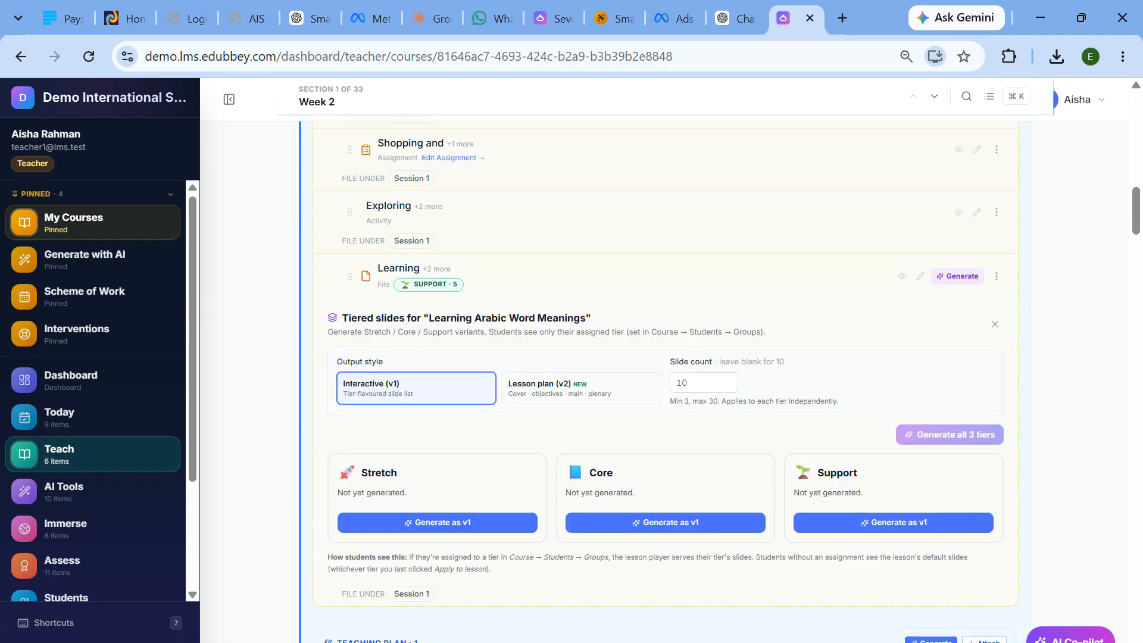
scroll(760, 258, down, 5)
scroll(540, 301, up, 3)
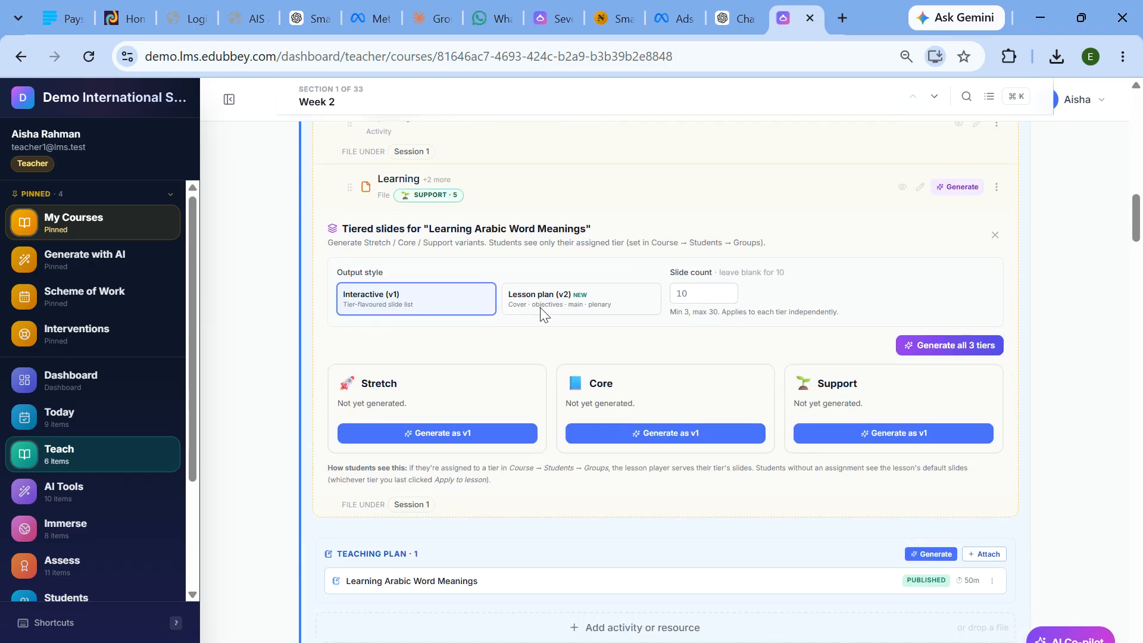
scroll(488, 362, up, 2)
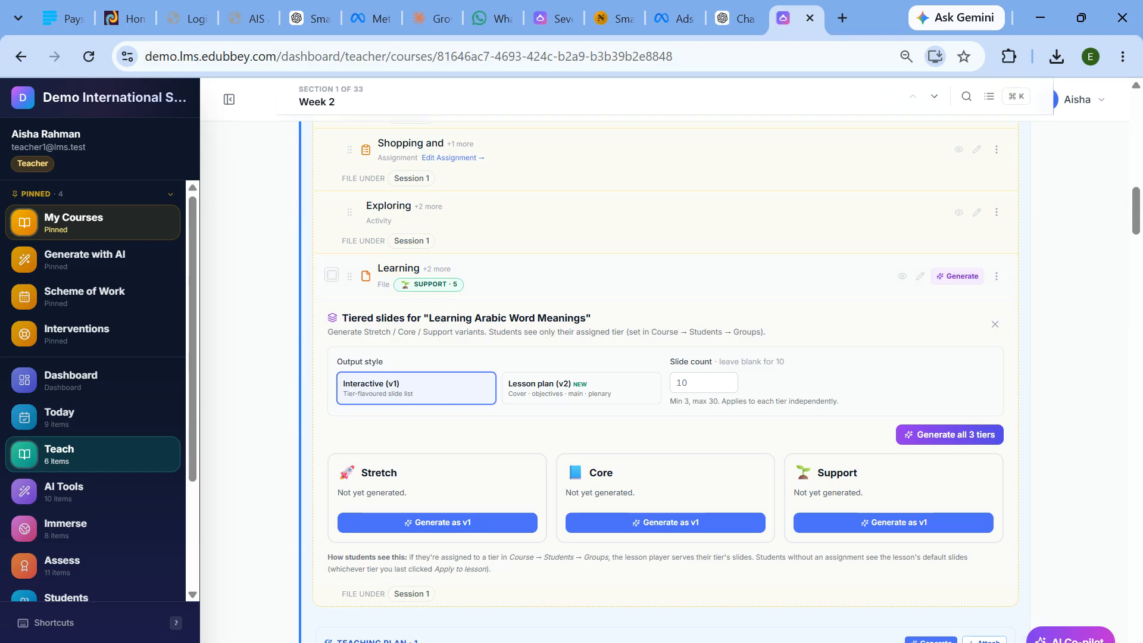
scroll(411, 292, down, 3)
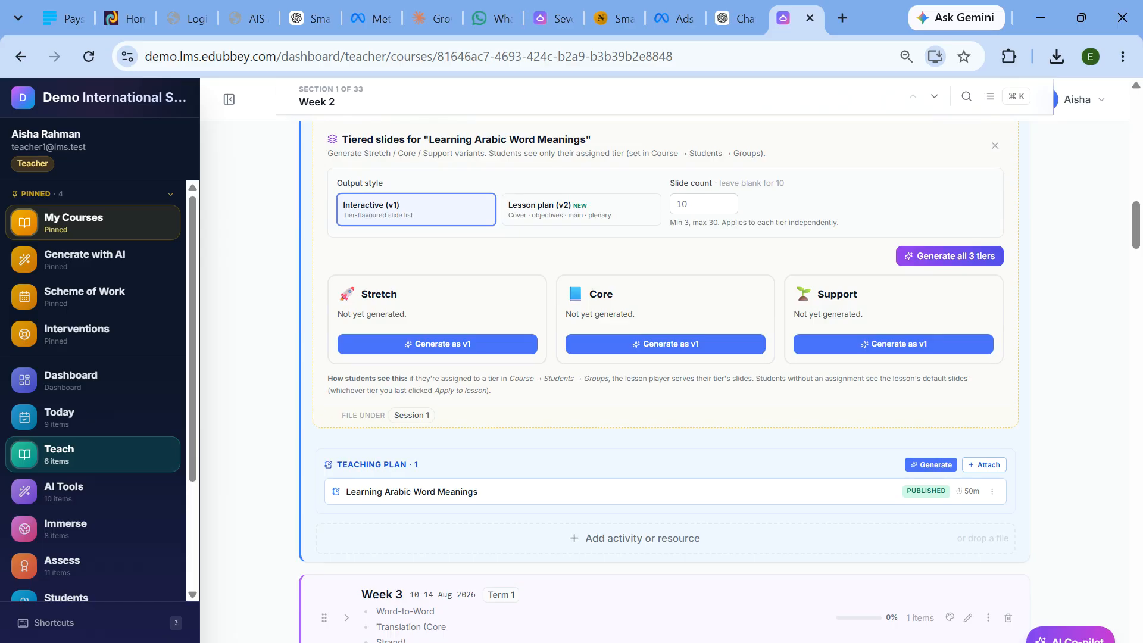
scroll(466, 292, up, 2)
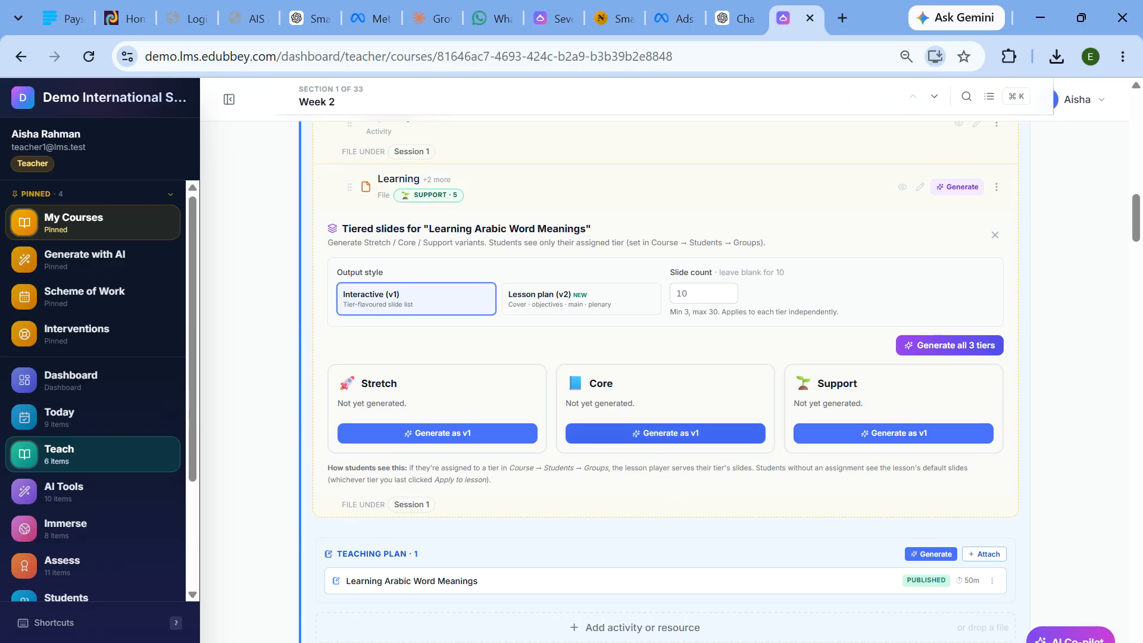
click(665, 436)
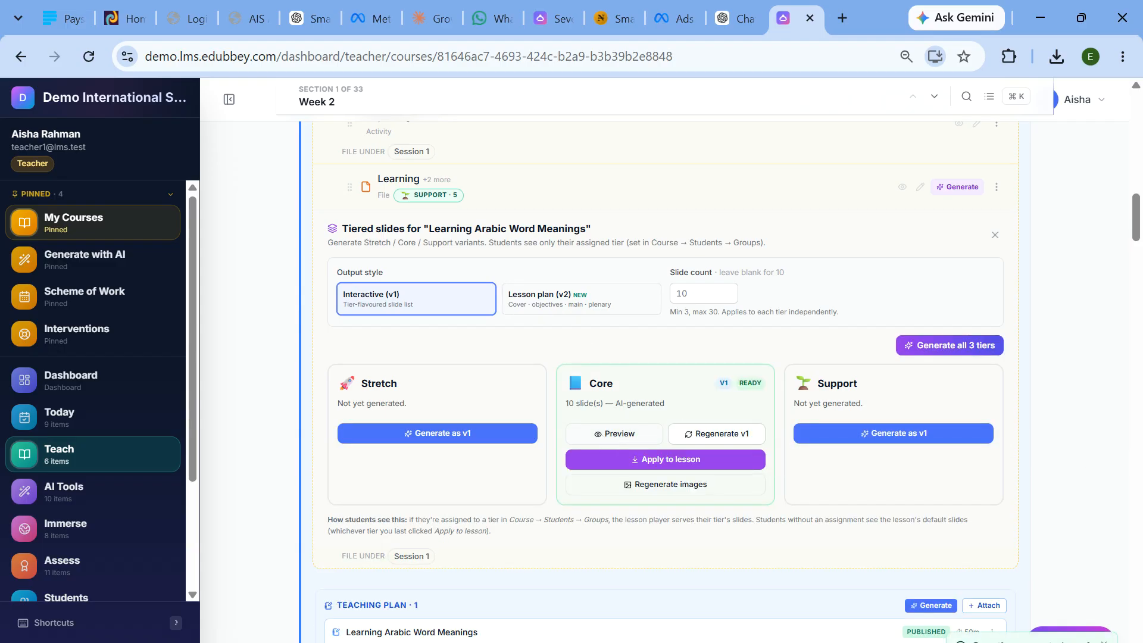
- Preview the generated Core tier slides from the Lesson Overview up to the Check Understanding question
click(604, 434)
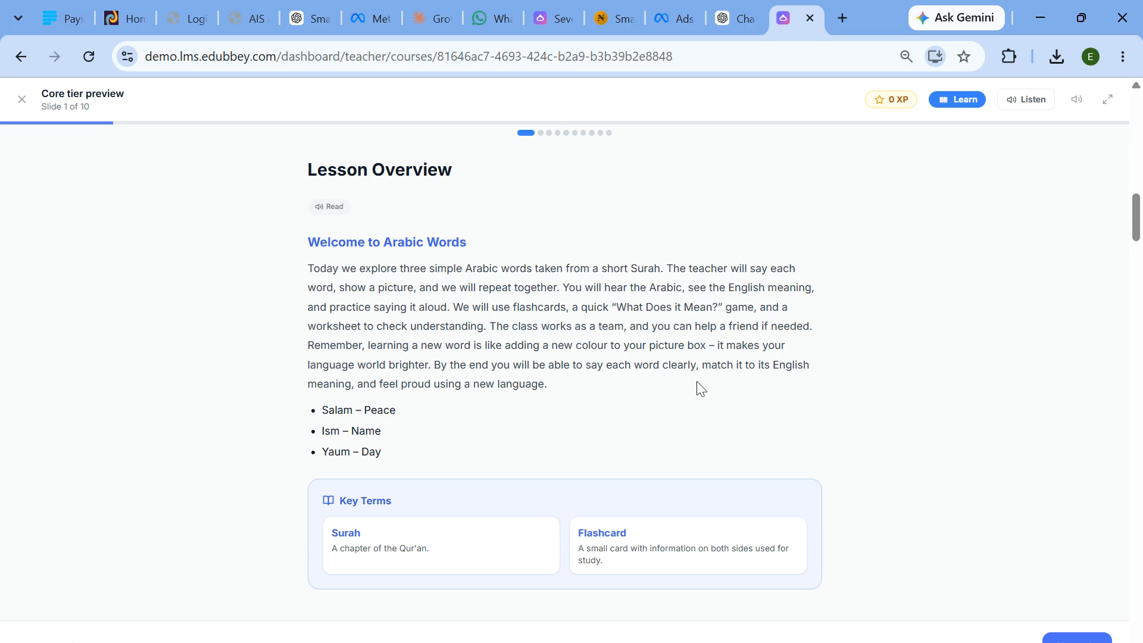
click(1075, 639)
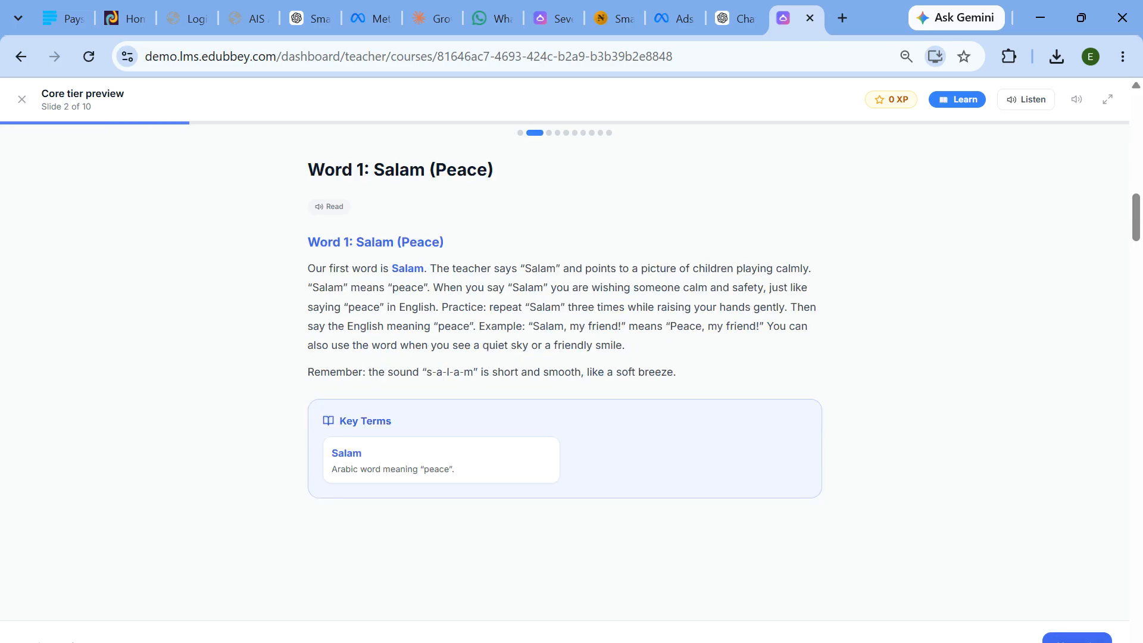
click(1075, 639)
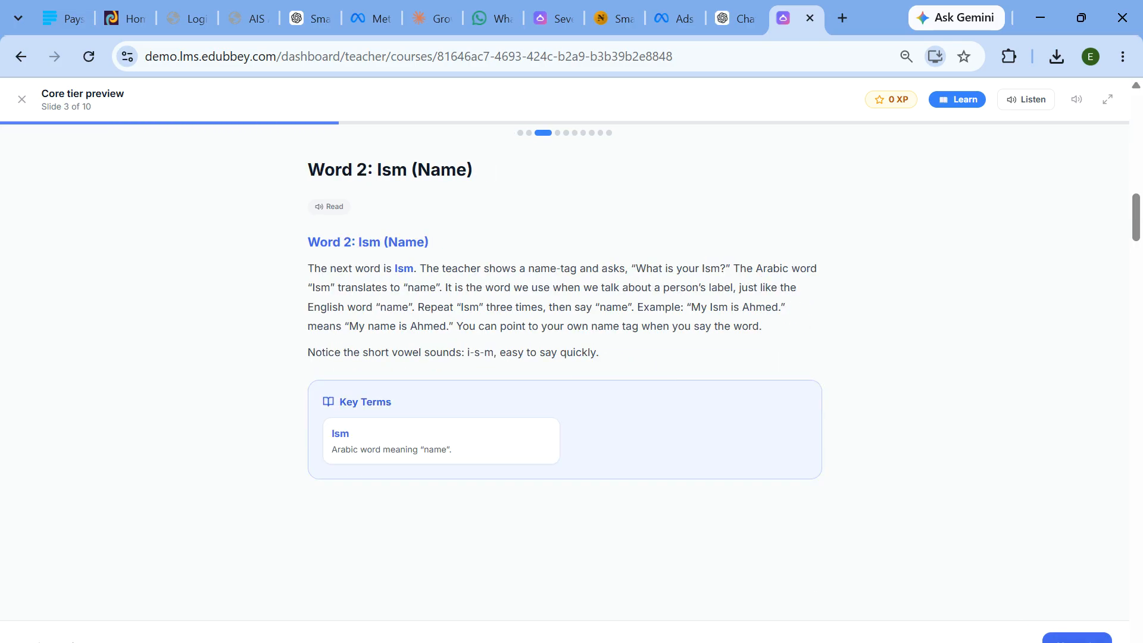
click(1075, 639)
click(1075, 639)
click(1075, 639)
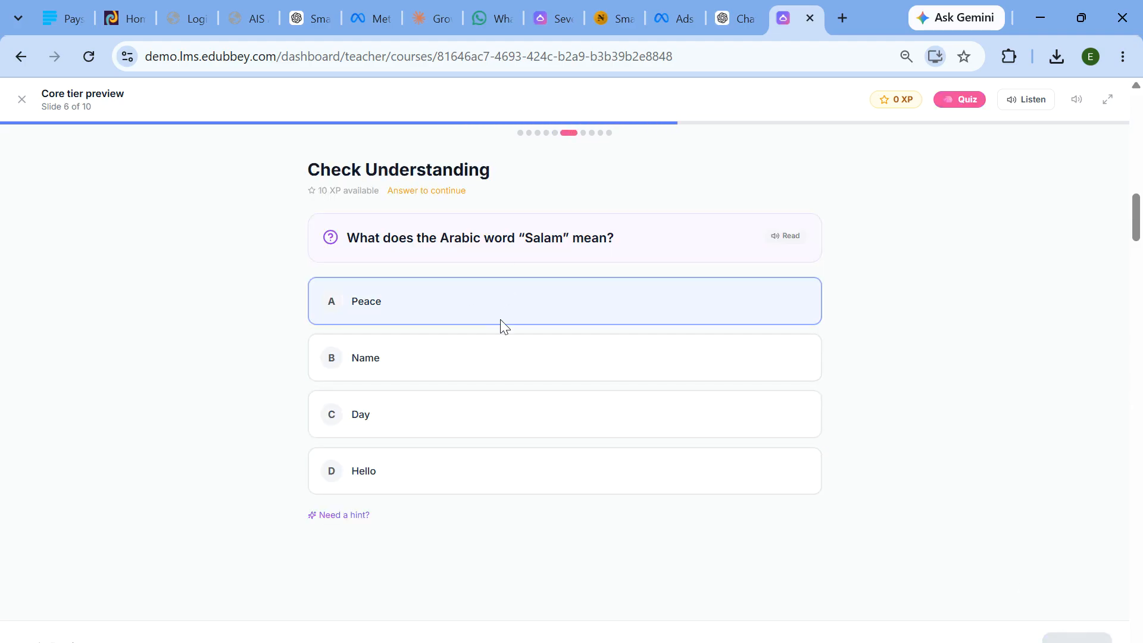
- Answer the Salam question with Peace, and match Salam to Peace, Ism to Name and Yaum to Day
click(454, 306)
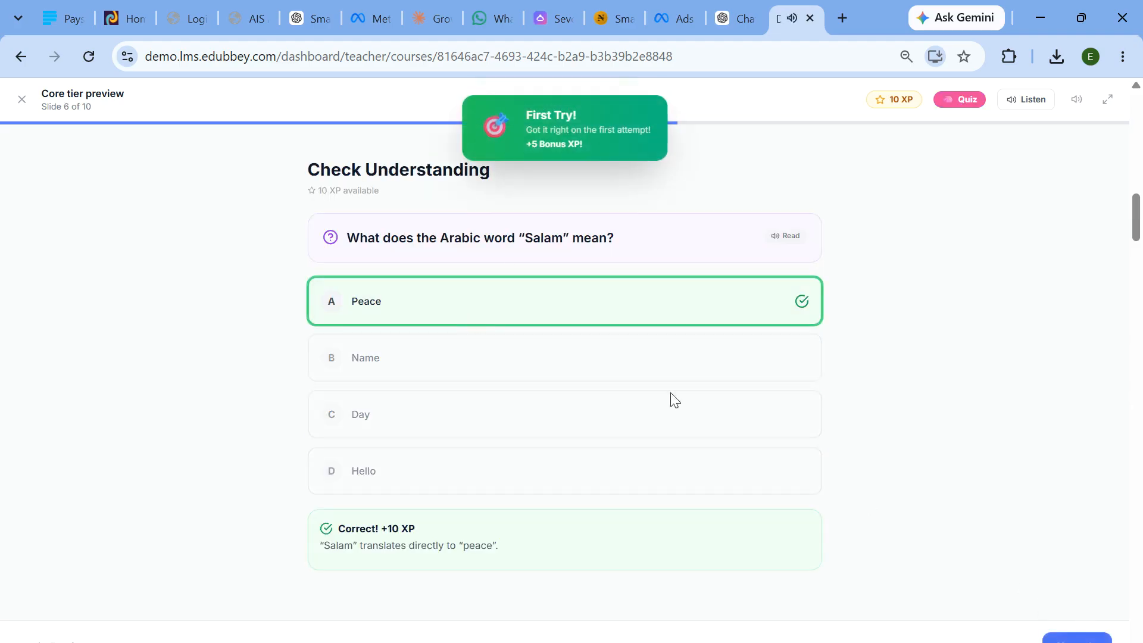
click(1075, 639)
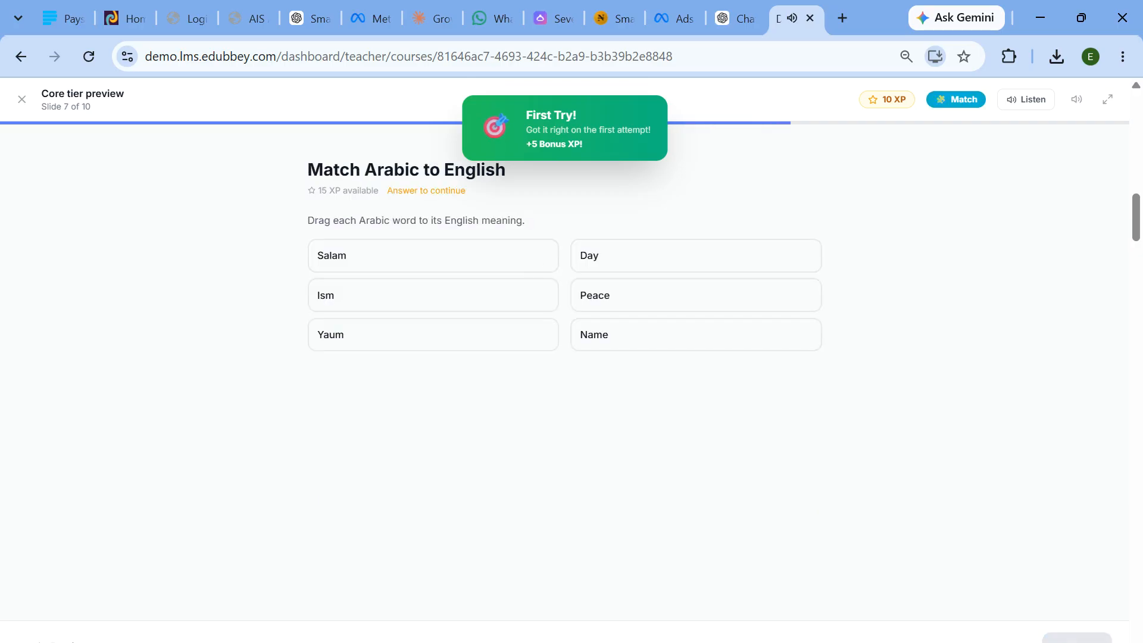
click(429, 254)
click(602, 271)
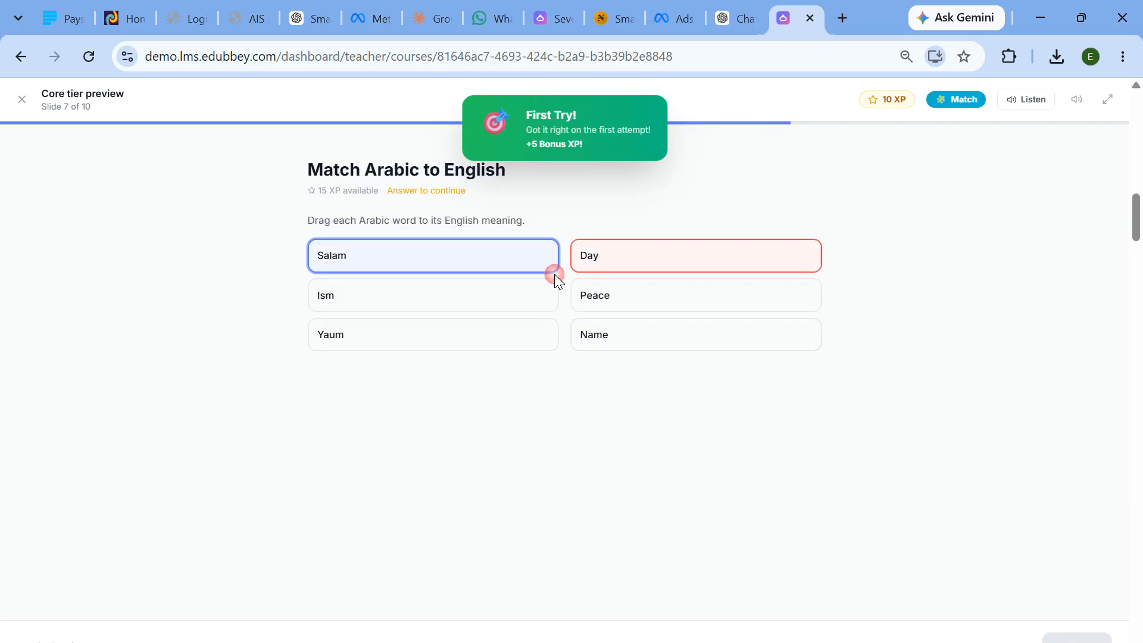
click(470, 260)
click(685, 295)
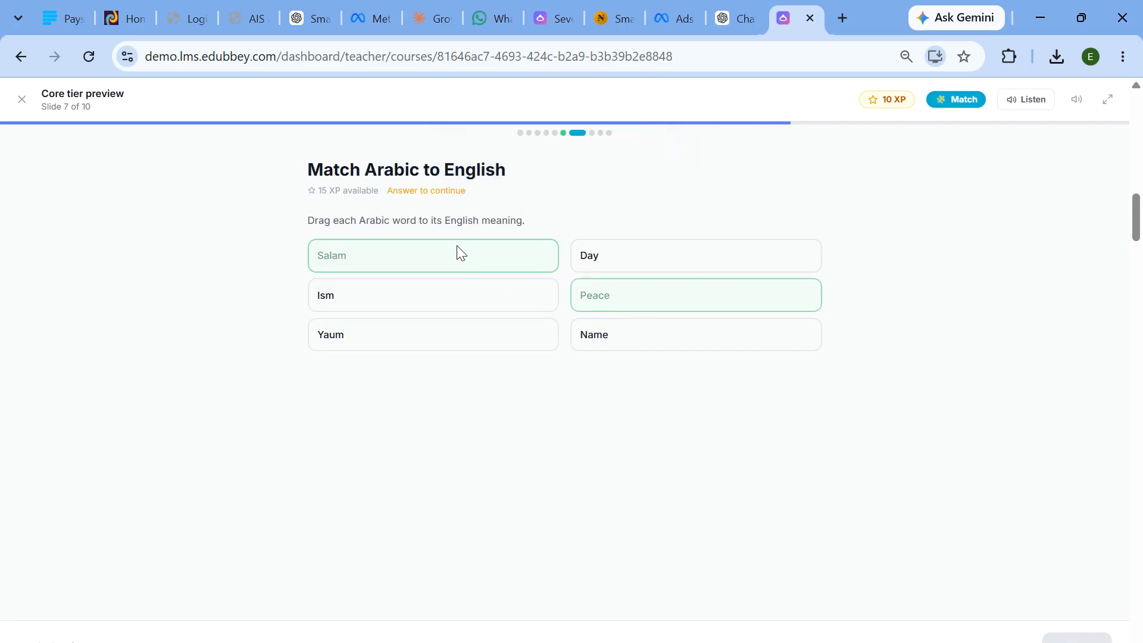
click(453, 288)
click(613, 334)
click(463, 328)
click(655, 256)
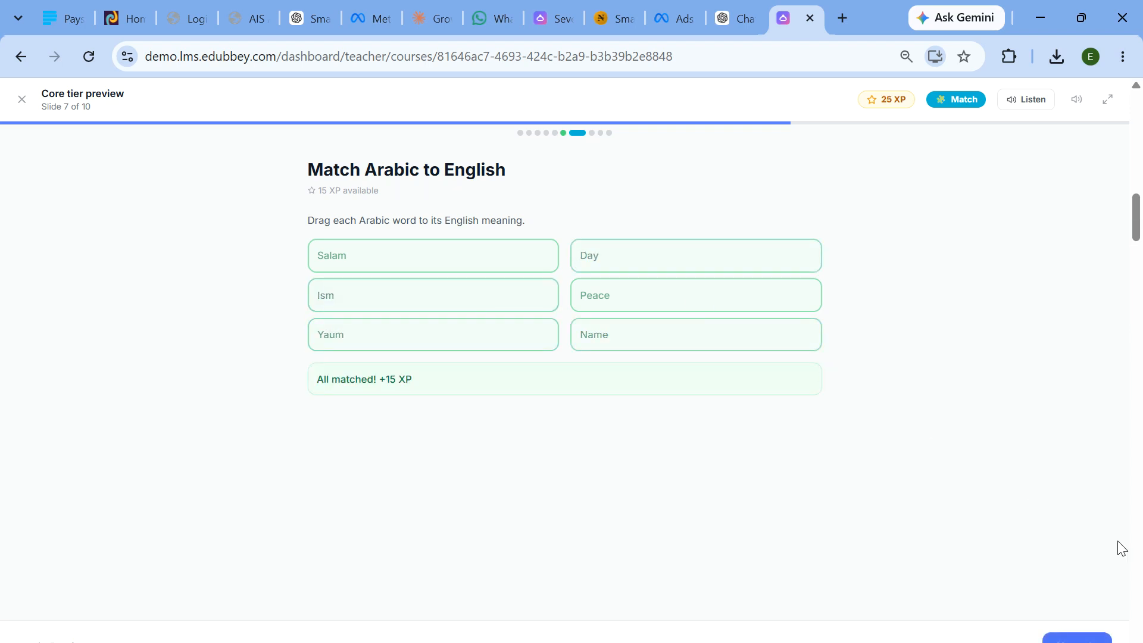
click(1065, 637)
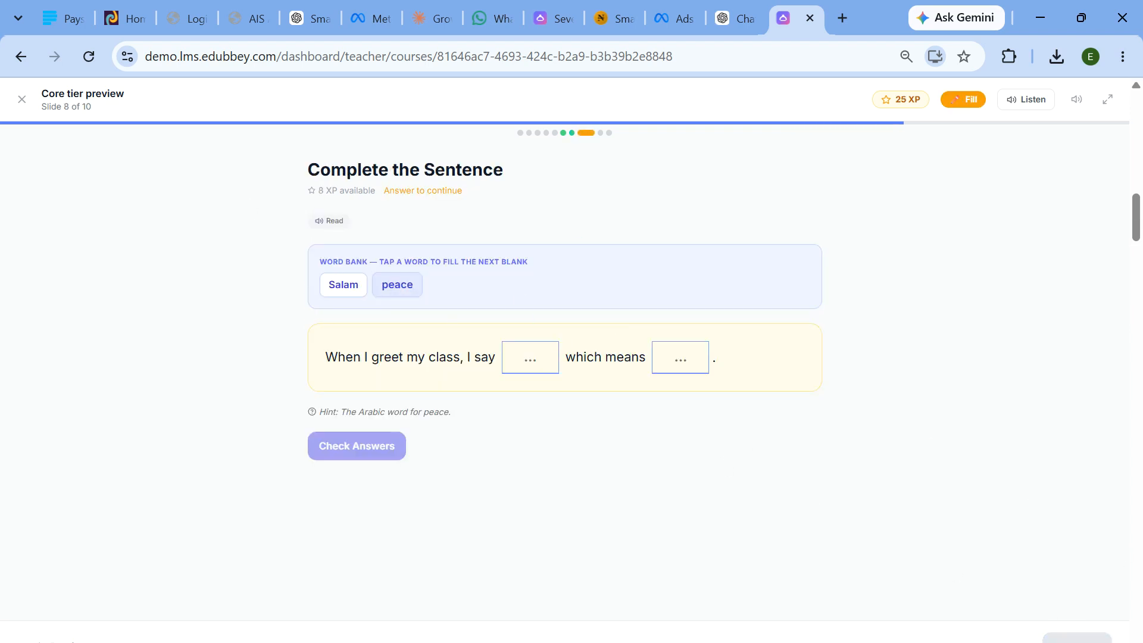
- Try filling the greeting sentence with "peace" first and "Salam" second, check the answers and restart the exercise
click(396, 285)
click(342, 284)
click(324, 435)
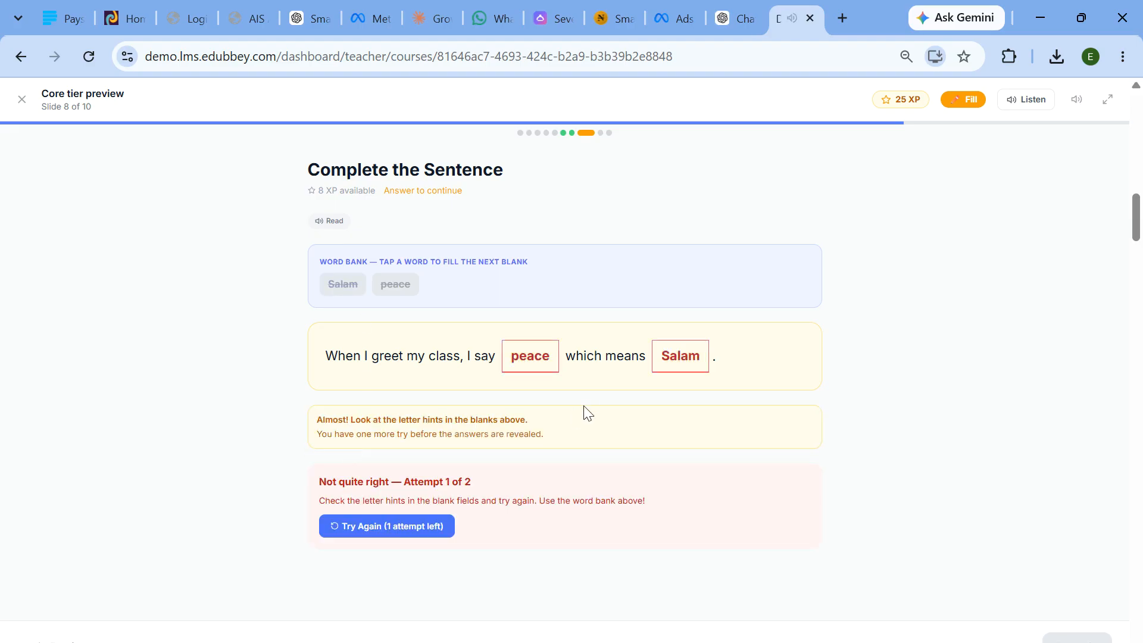
click(411, 529)
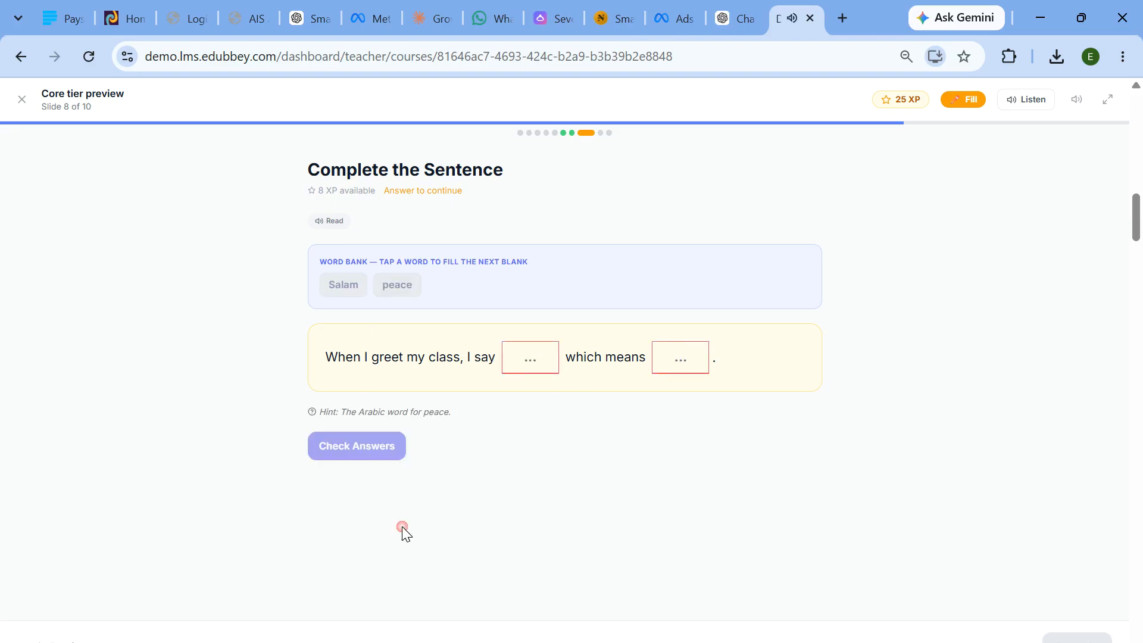
- Fill the greeting sentence's blanks with "Salam" and "peace", check the answers and continue to the scenario slide
click(343, 285)
click(396, 284)
click(385, 447)
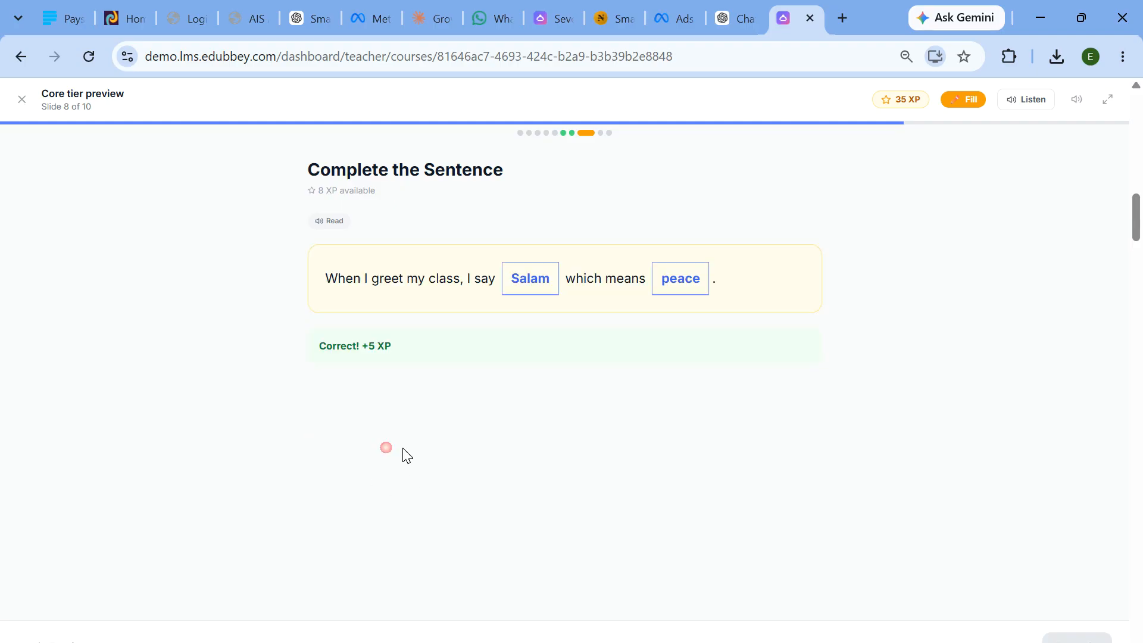
click(1068, 635)
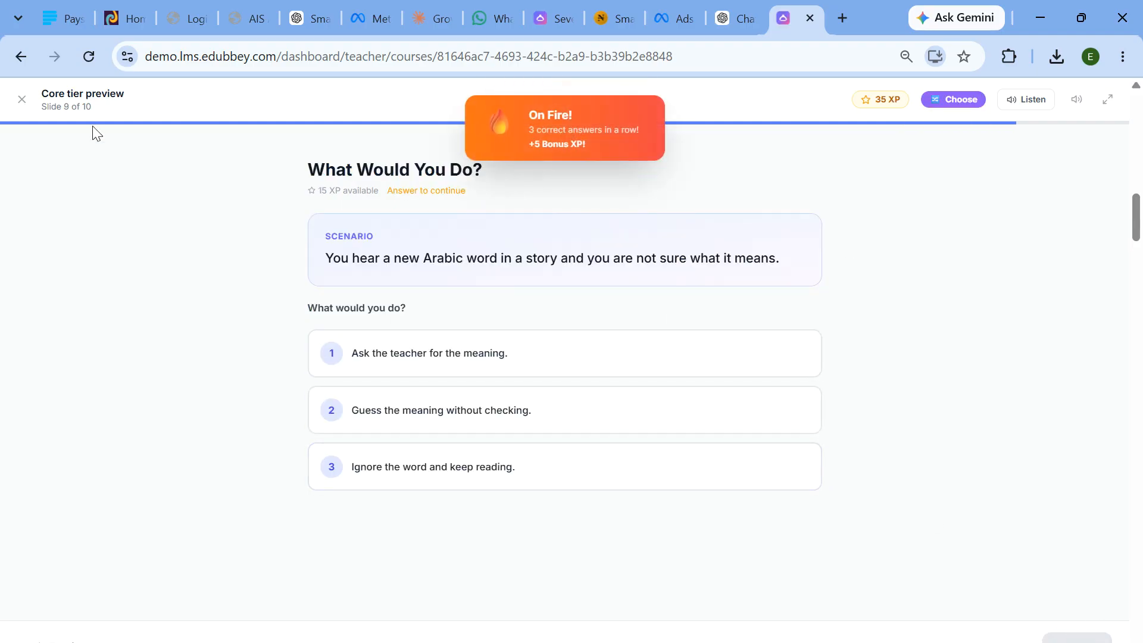
- Leave the Core tier preview and apply the Core slides to the lesson
click(21, 99)
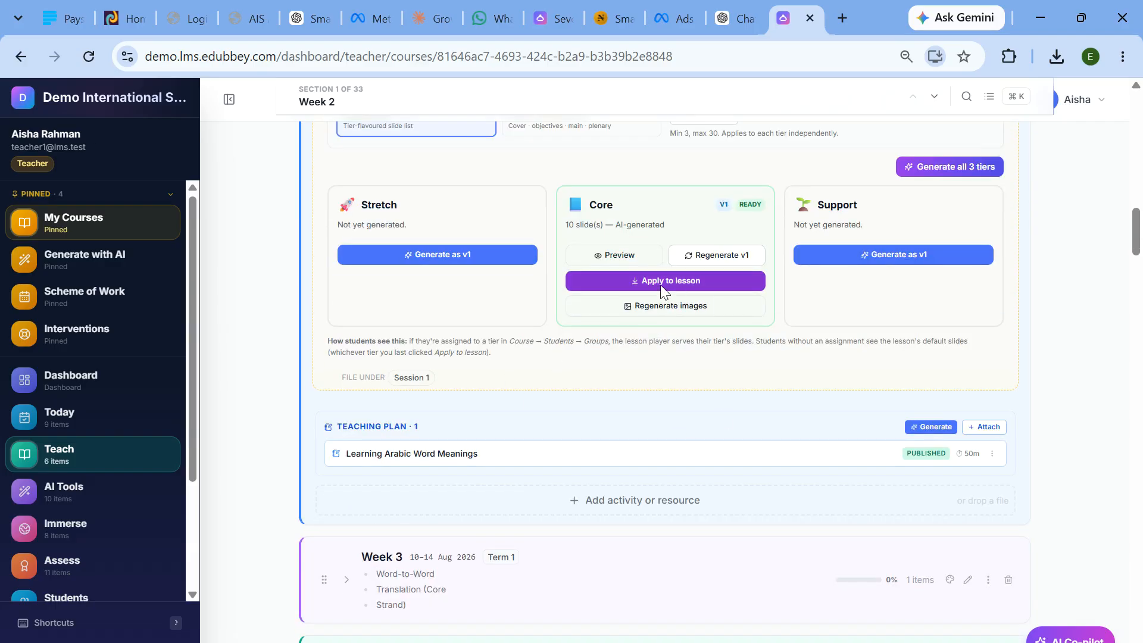
click(667, 281)
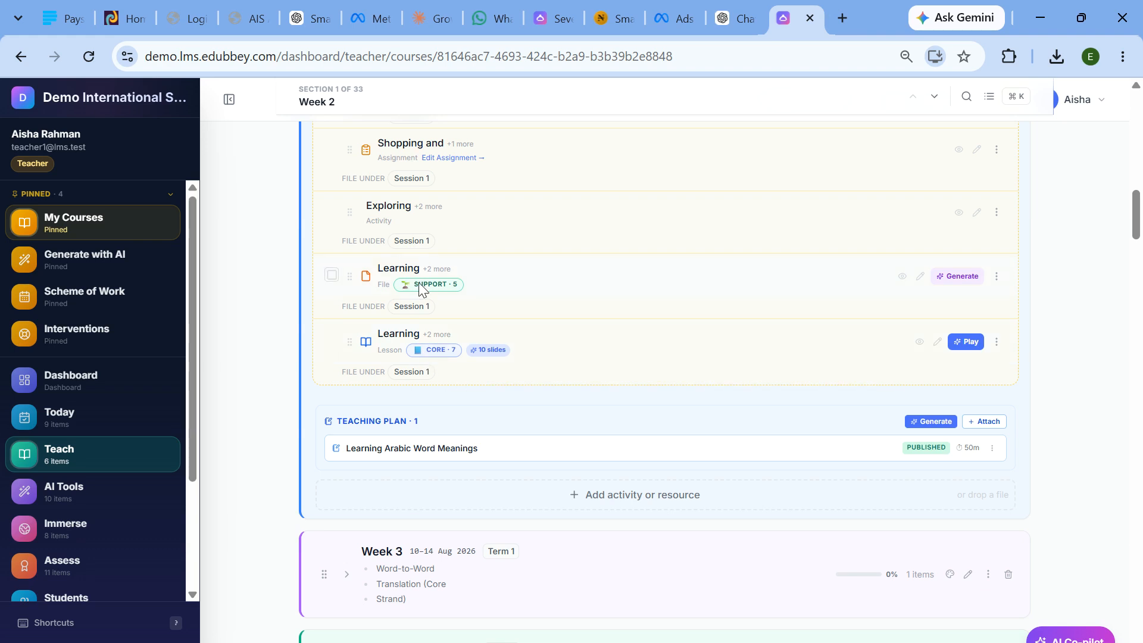
- Review the tiered slide variants of the Support-tier "Learning Arabic Word Meanings" file once more and close them
mouse_move(447, 286)
click(996, 276)
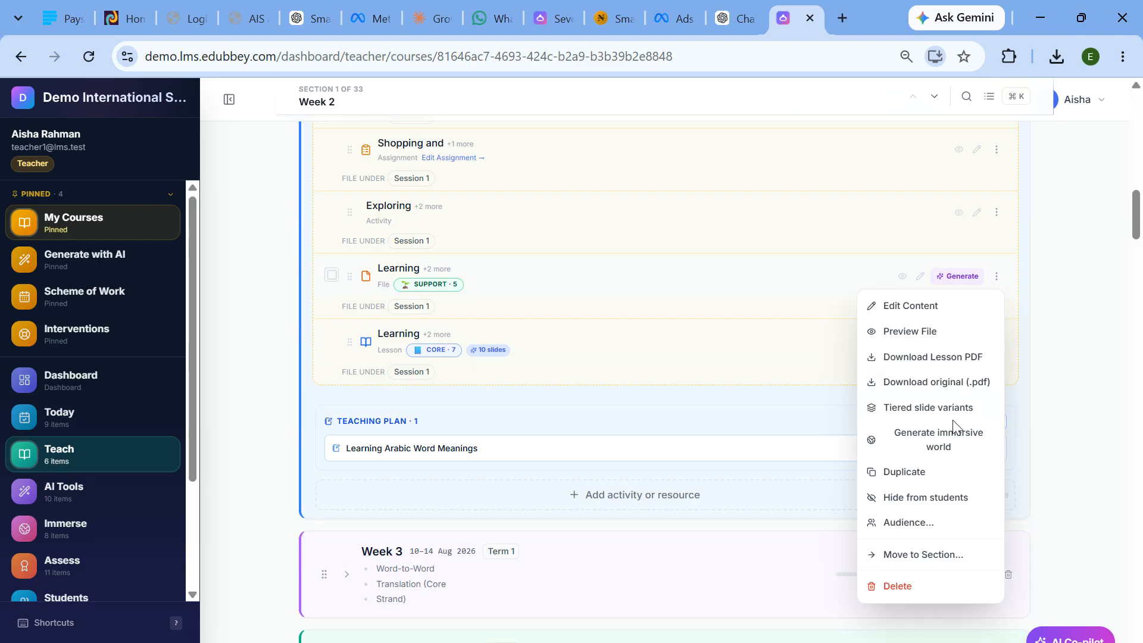
click(923, 410)
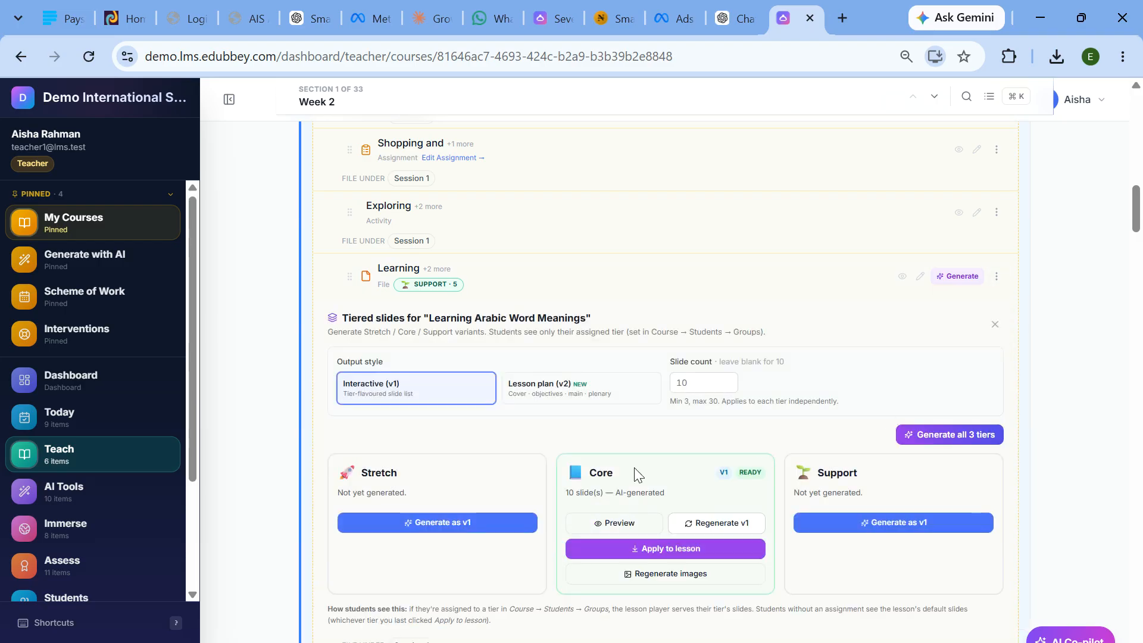
click(995, 324)
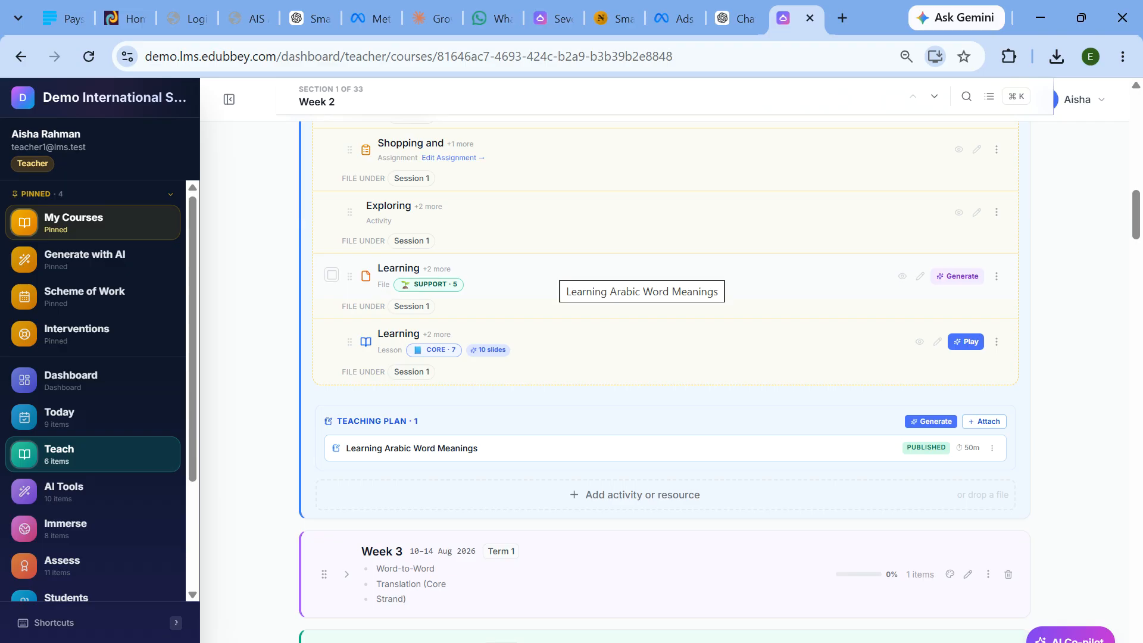
- Start a written lesson in the Week 2 section titled "Lesson 1" with the content "Test"
scroll(582, 451, down, 2)
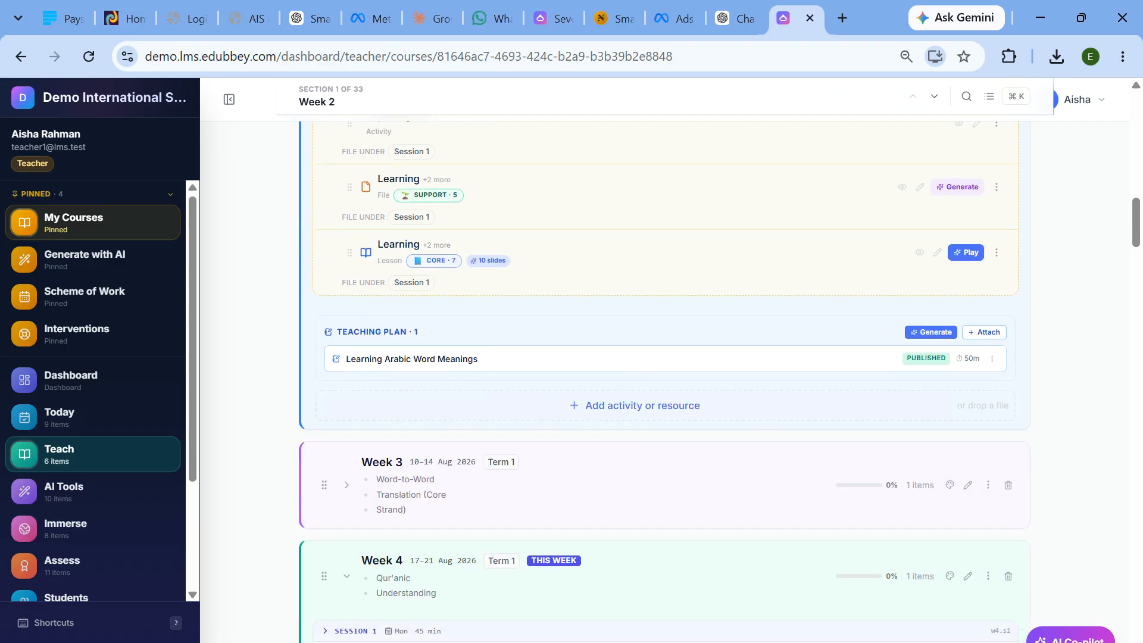
click(634, 406)
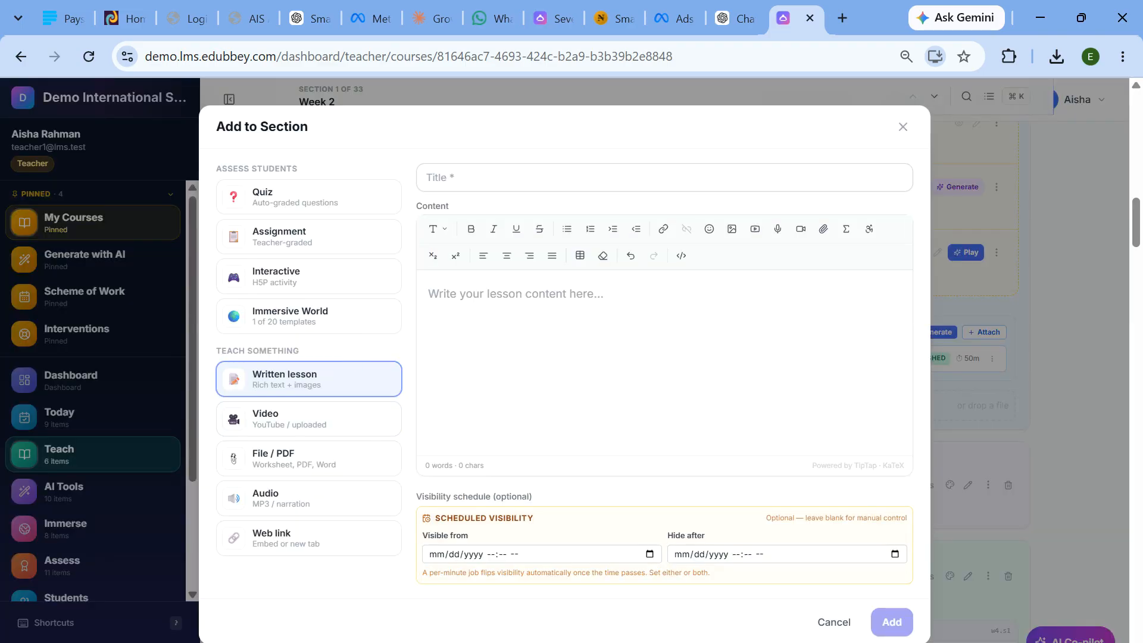
scroll(159, 361, up, 3)
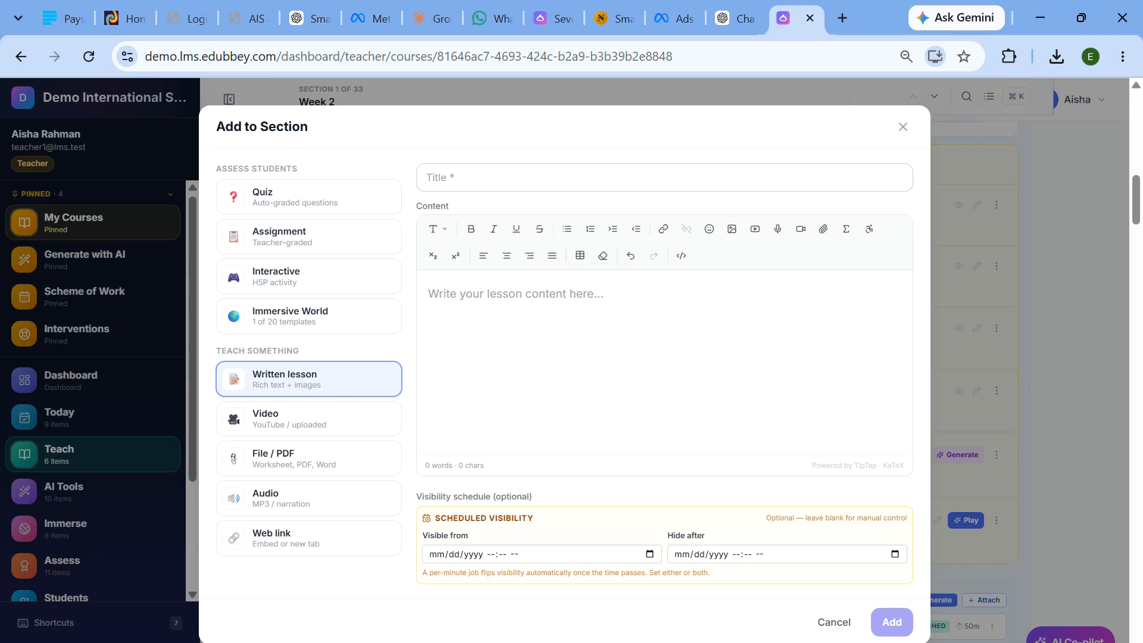
click(501, 178)
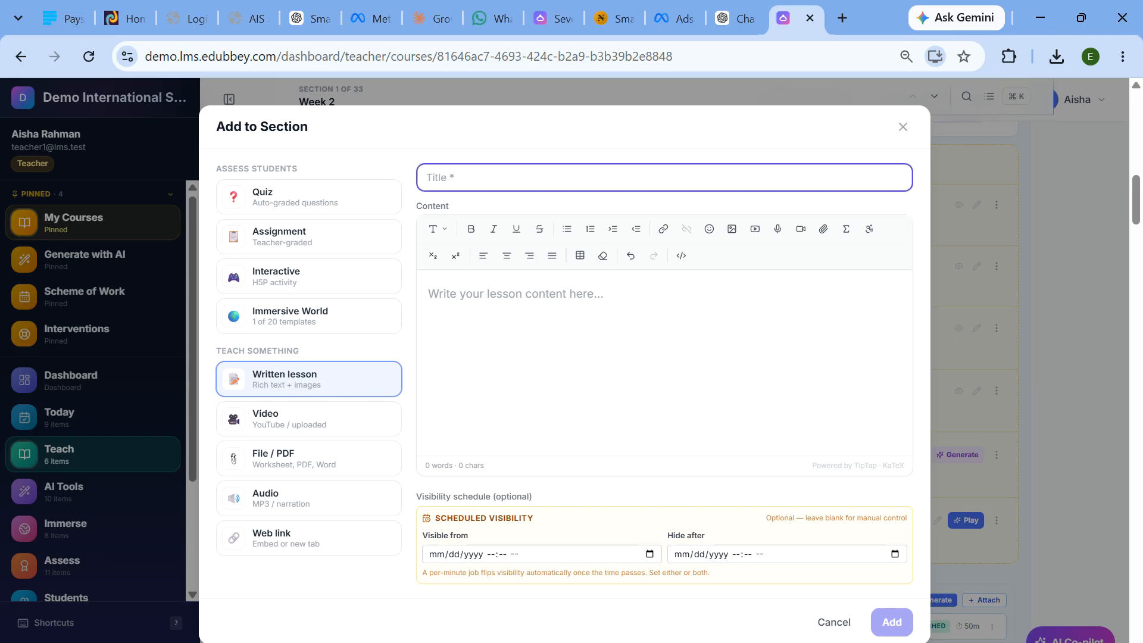
text(Lesson 1)
click(539, 280)
text(Test)
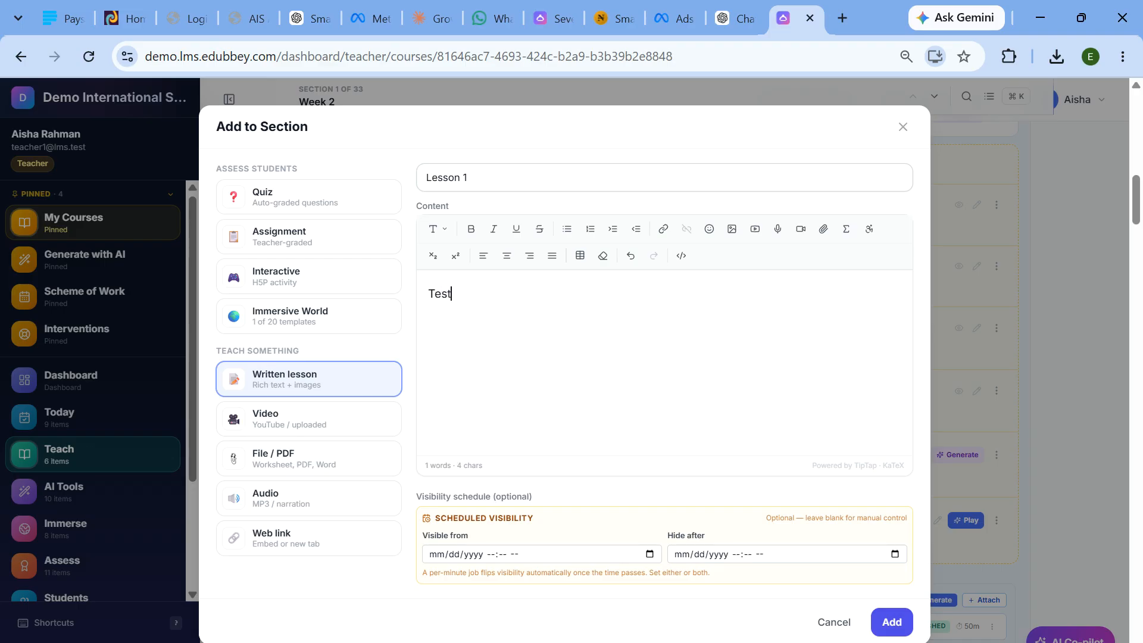
- Look over the content editor's image upload and YouTube embed options, and add the written lesson to Week 2
click(732, 228)
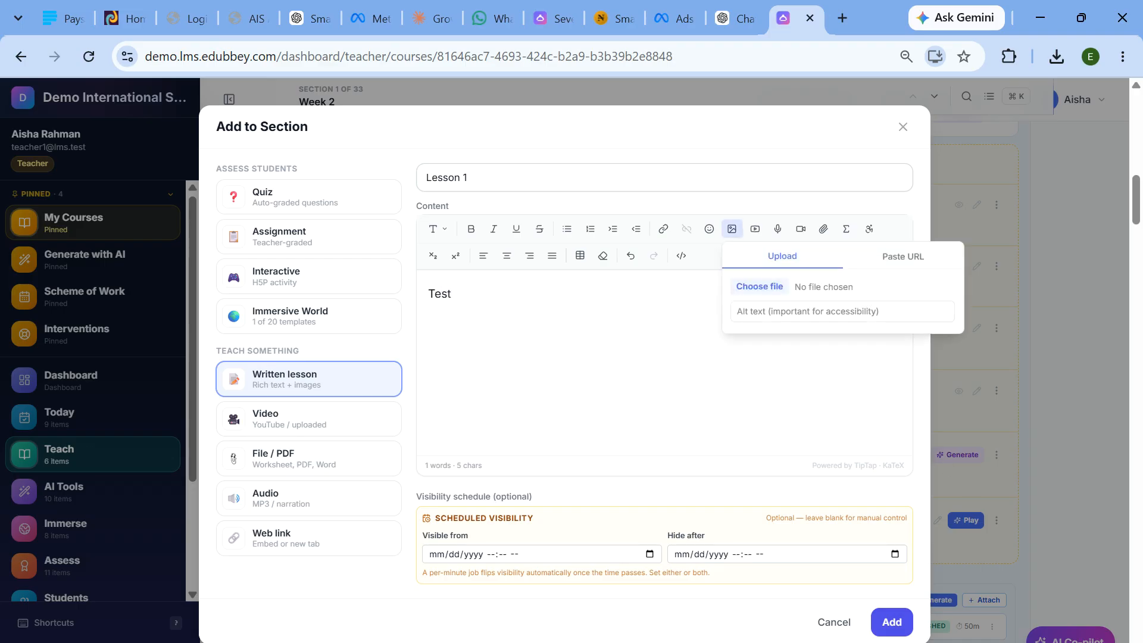
click(755, 228)
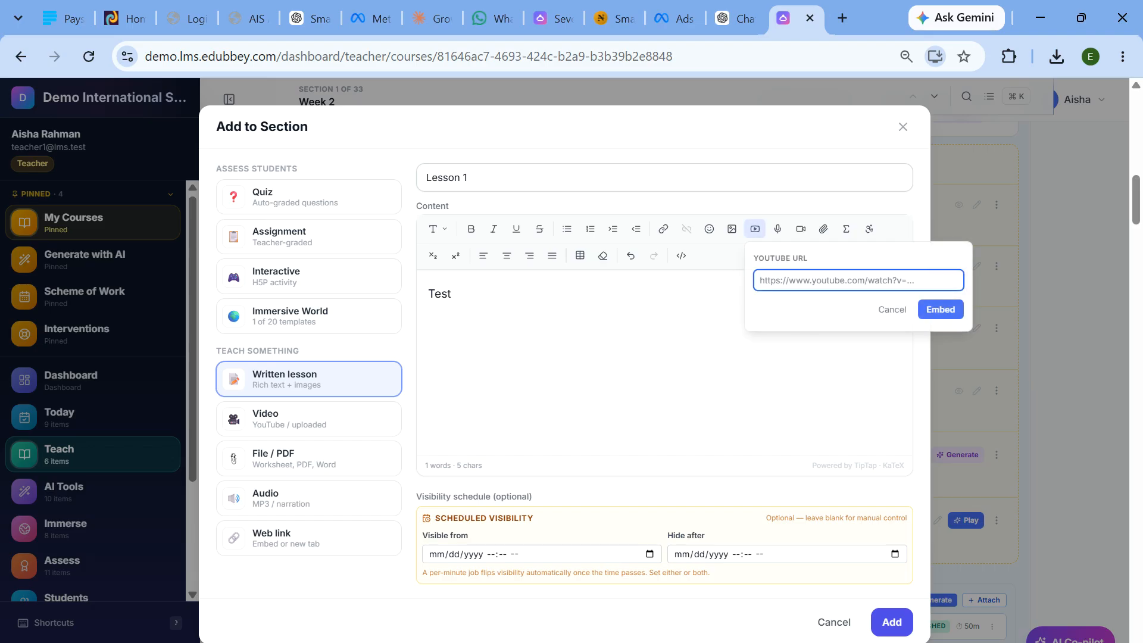
click(679, 342)
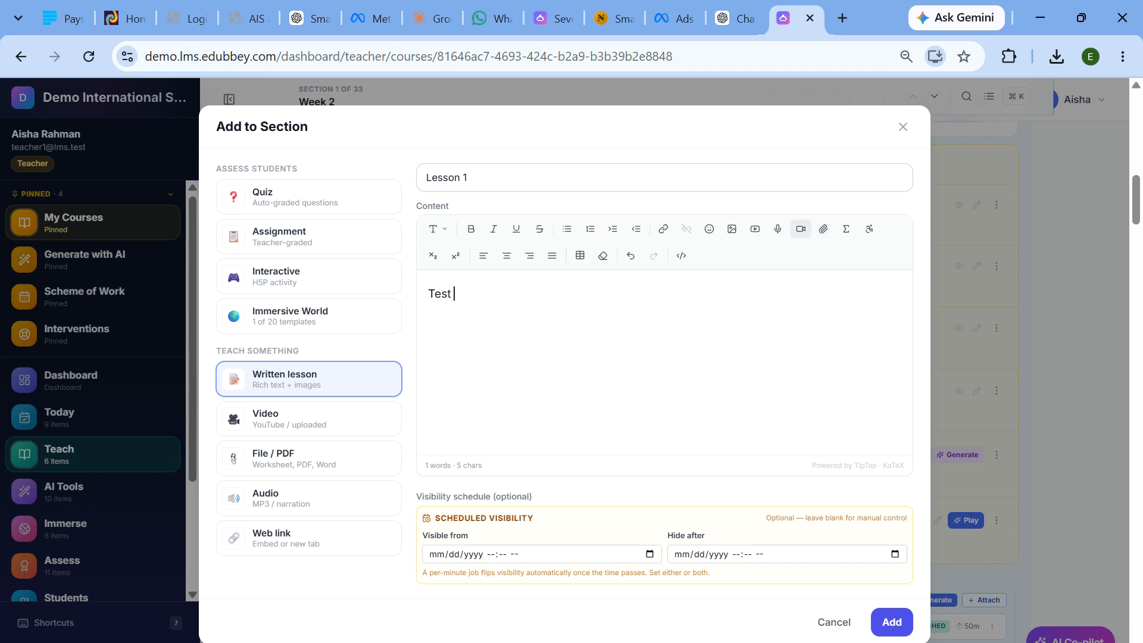
click(891, 622)
scroll(499, 331, down, 3)
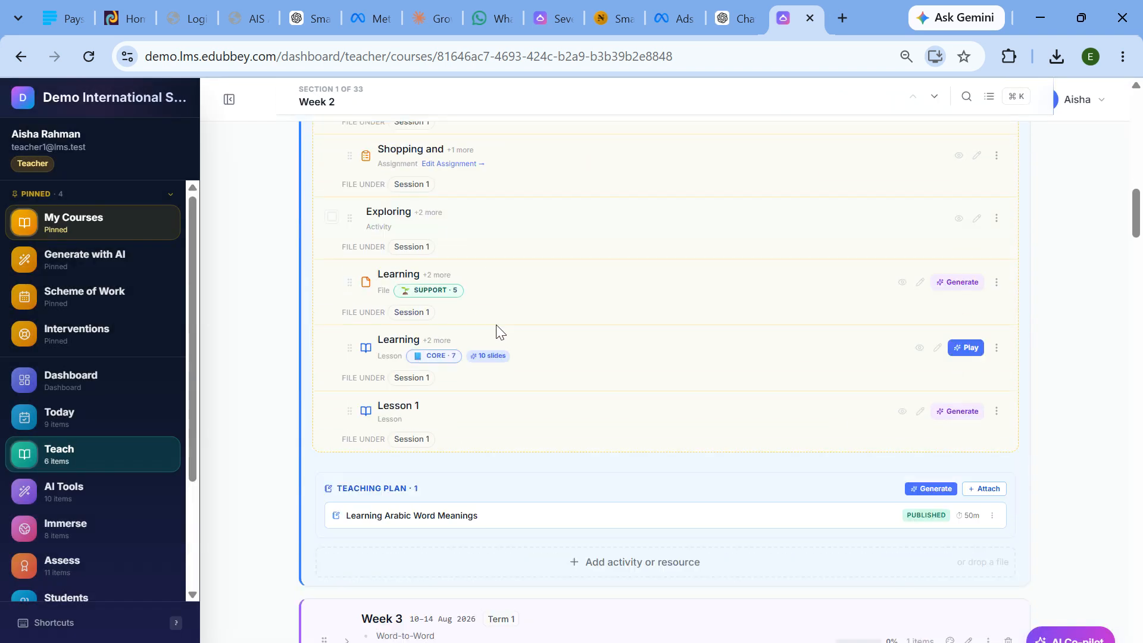
- Select the Lesson 1 item in Week 2 and delete it from the section
click(332, 404)
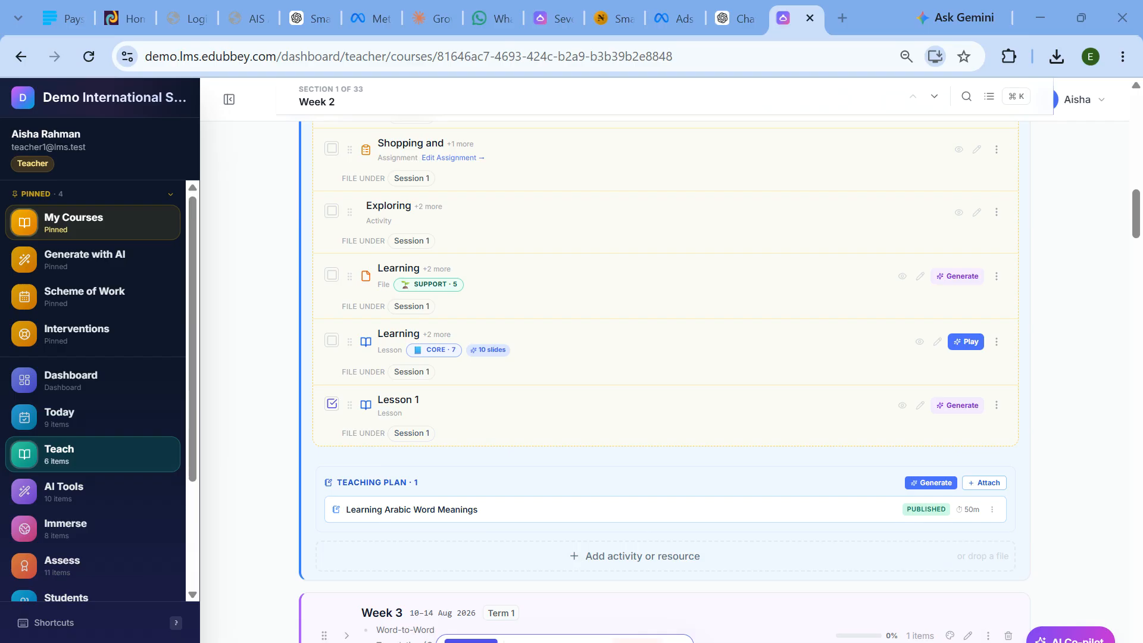
click(636, 639)
click(642, 413)
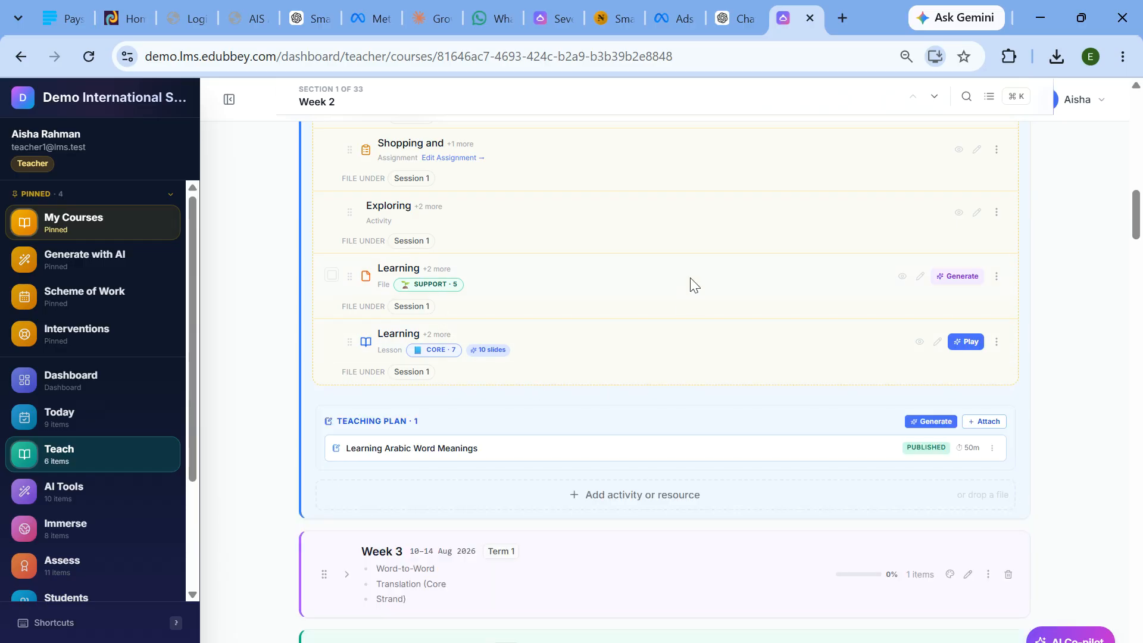
- Examine the LO Mastery summary above the course sections and highlight its total of learning objectives
scroll(417, 280, up, 5)
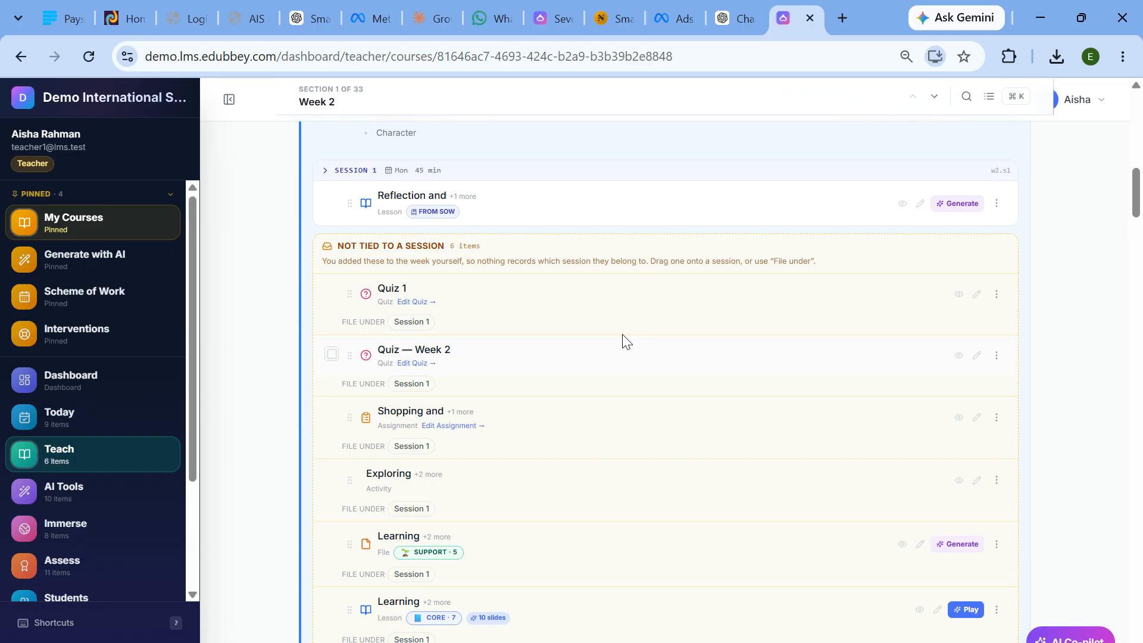
scroll(623, 339, up, 10)
scroll(665, 381, down, 5)
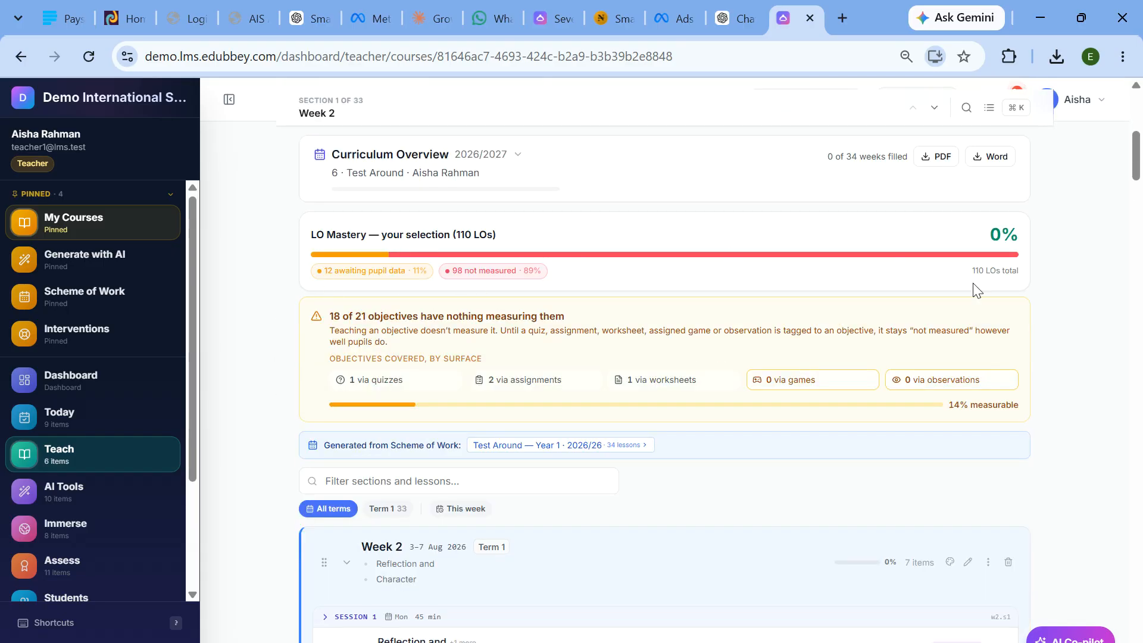
drag(972, 270, 1005, 270)
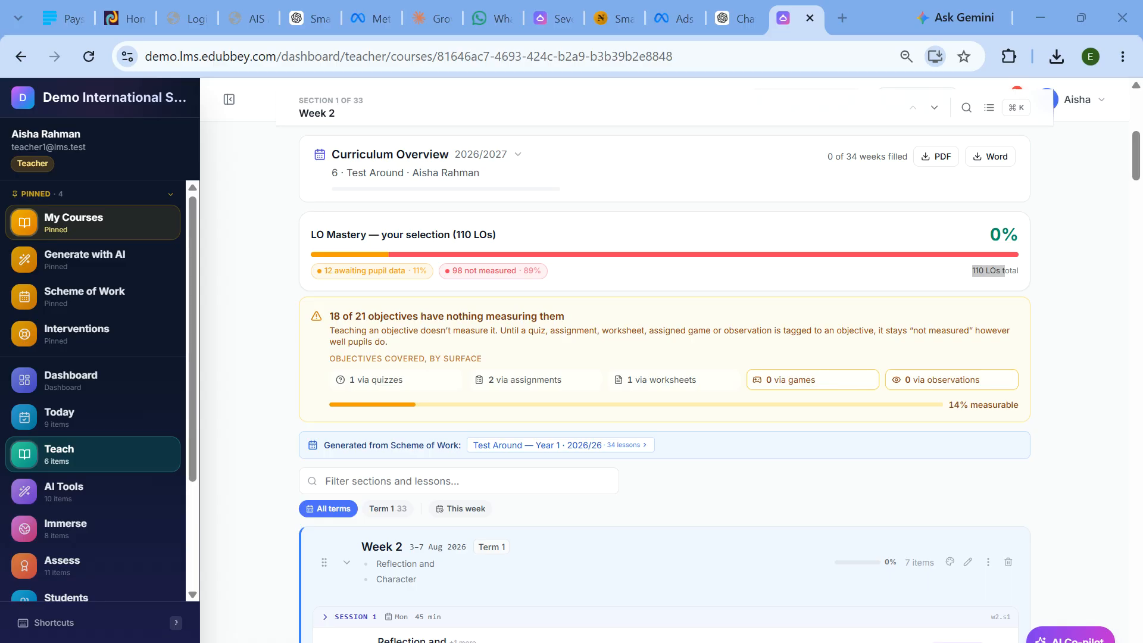
key(ctrl)
key(ctrl)
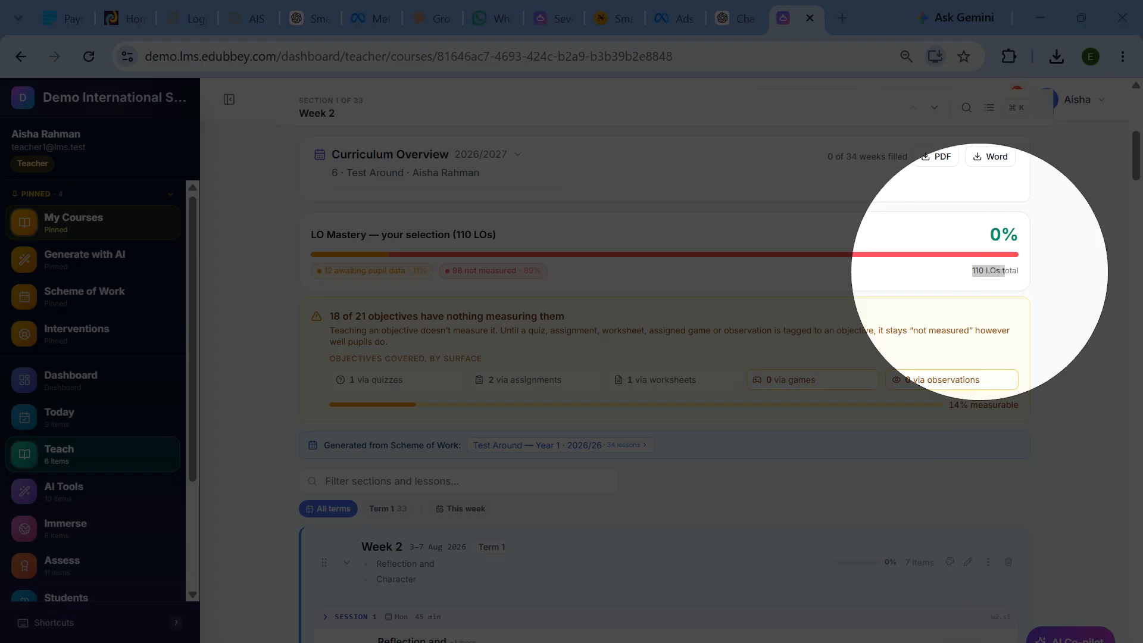
- Compare the Week 2 quizzes, assignment and other items with the LO Mastery and objective coverage overview
scroll(429, 512, down, 5)
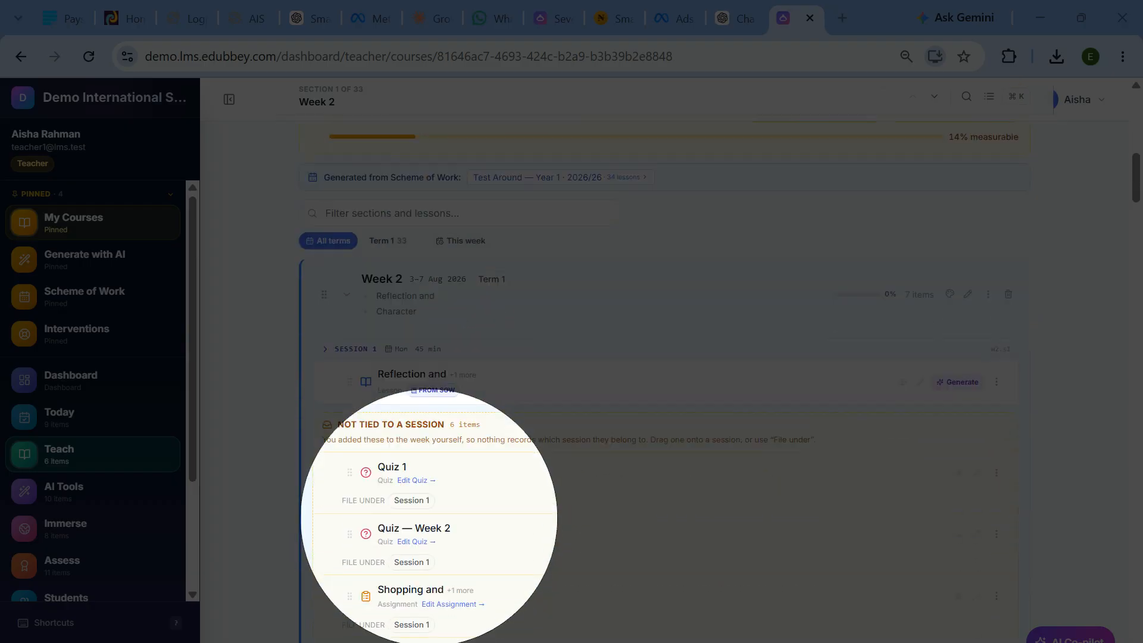
scroll(429, 488, down, 3)
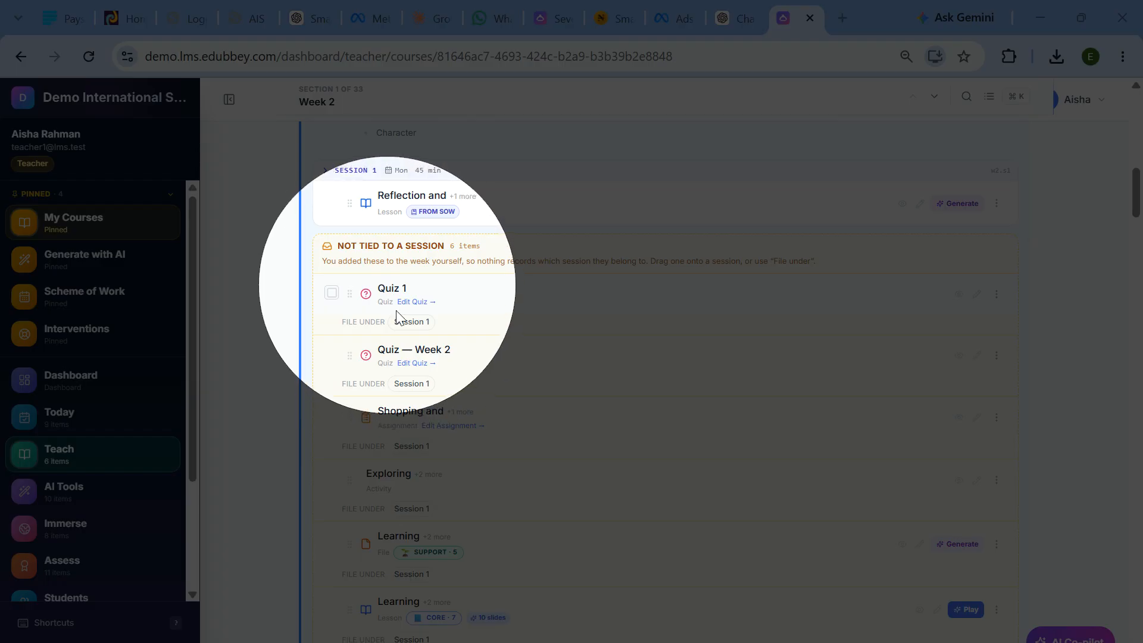
scroll(416, 449, down, 3)
scroll(415, 351, up, 3)
scroll(415, 345, up, 3)
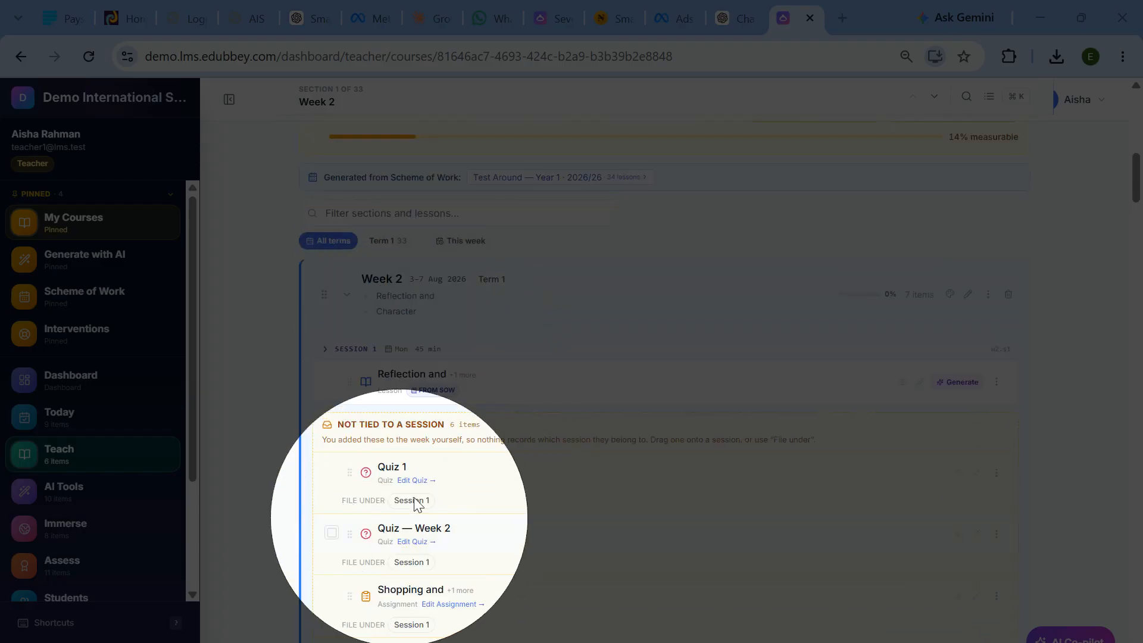
scroll(425, 488, up, 6)
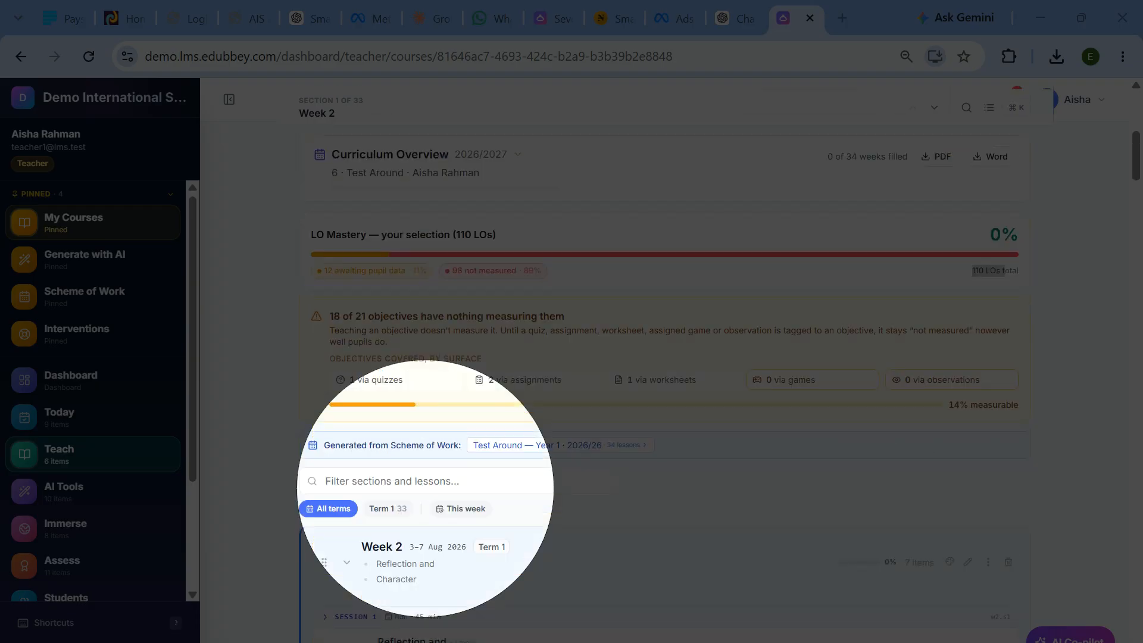
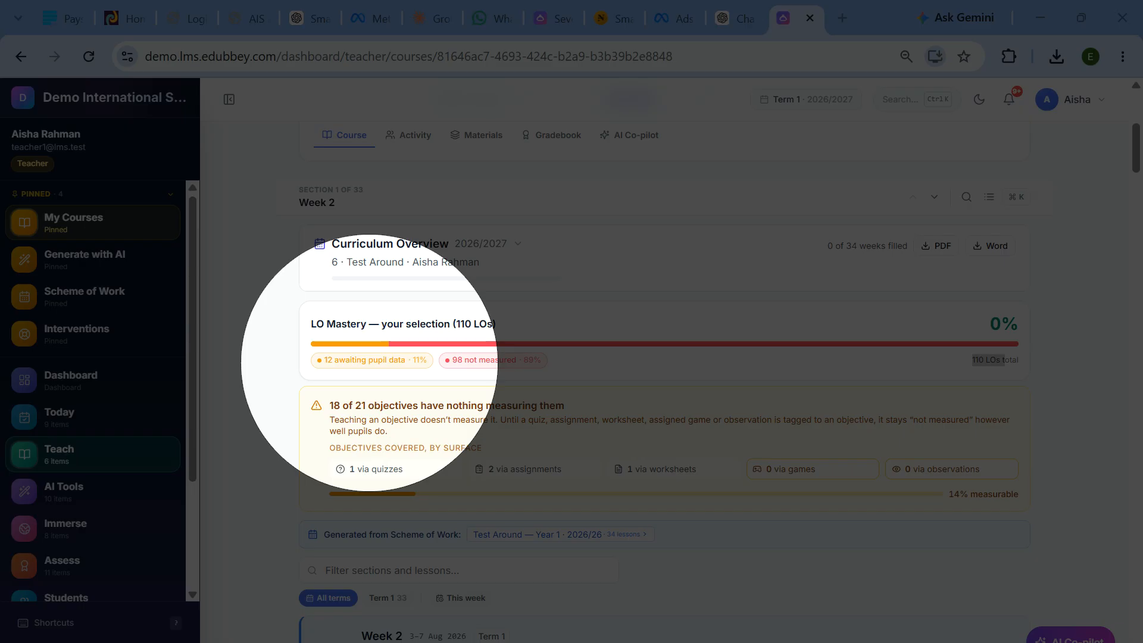
scroll(398, 494, down, 6)
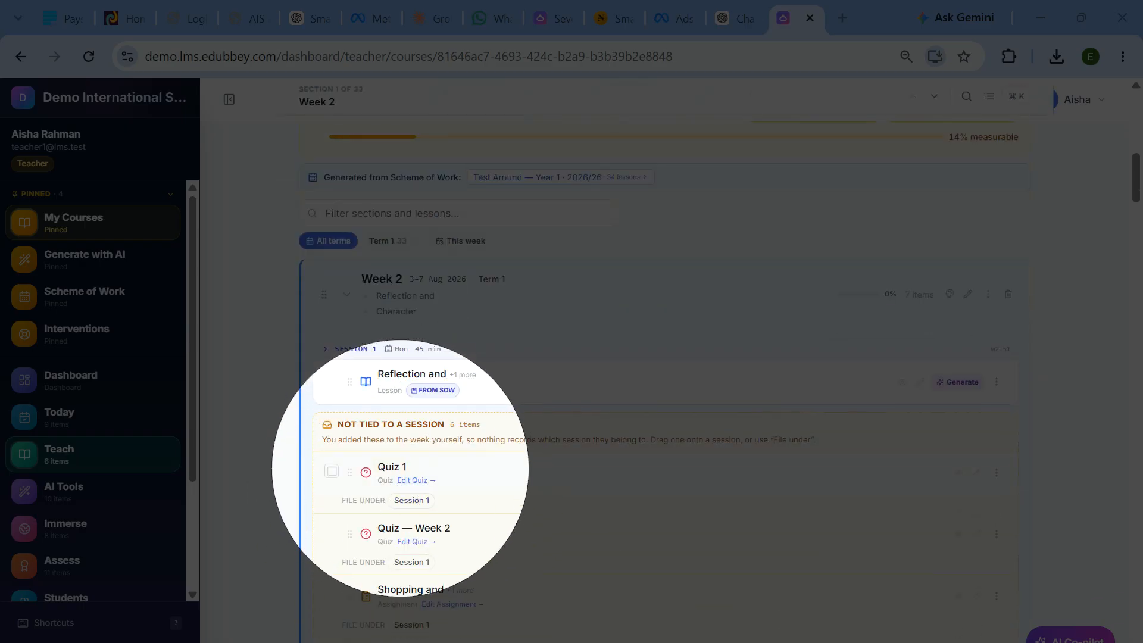
scroll(381, 488, up, 8)
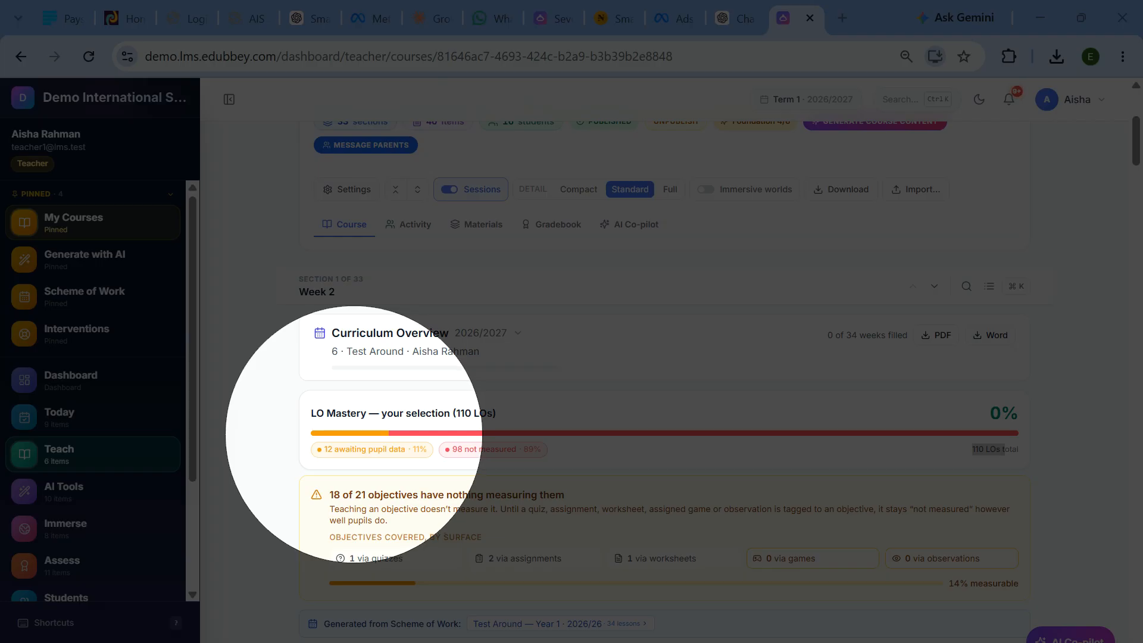
scroll(369, 453, down, 2)
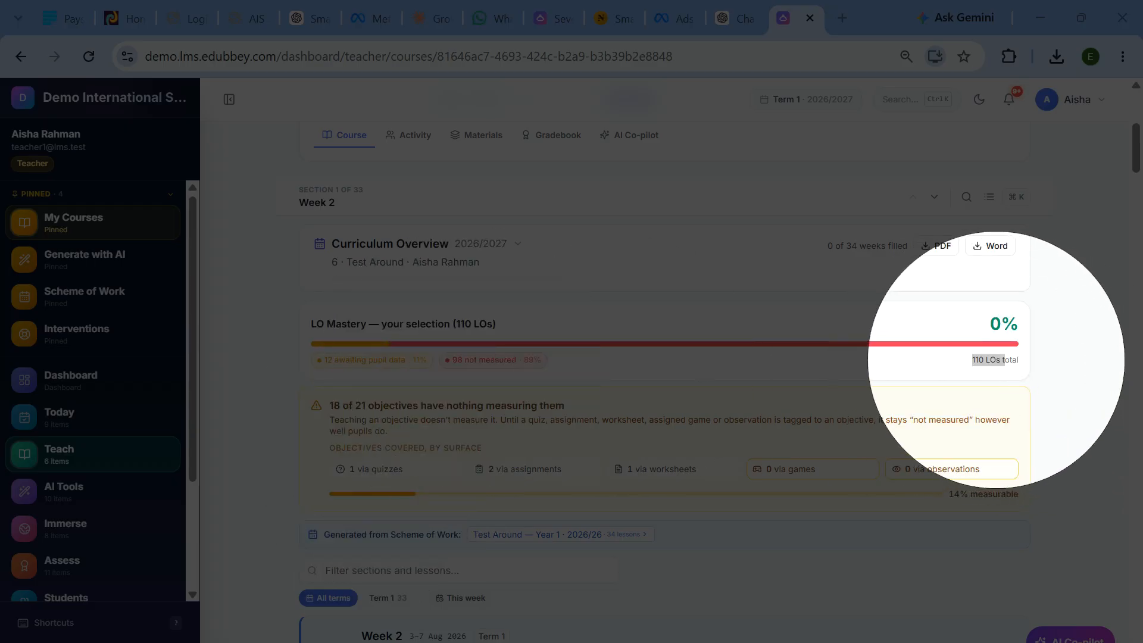
scroll(663, 381, down, 5)
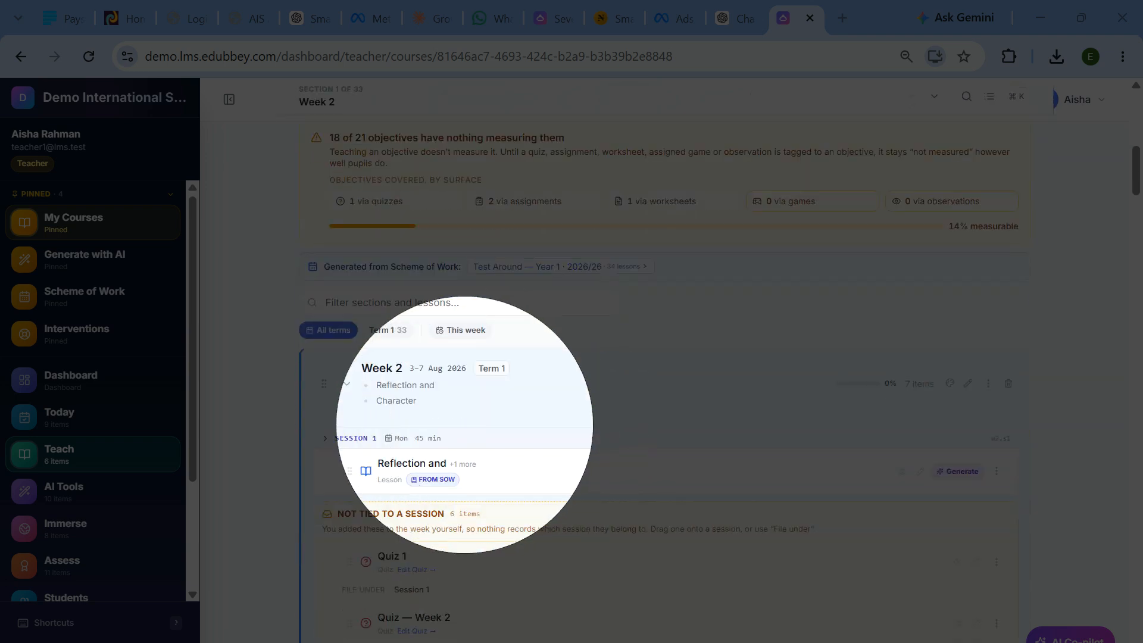
scroll(366, 291, up, 4)
scroll(354, 262, down, 9)
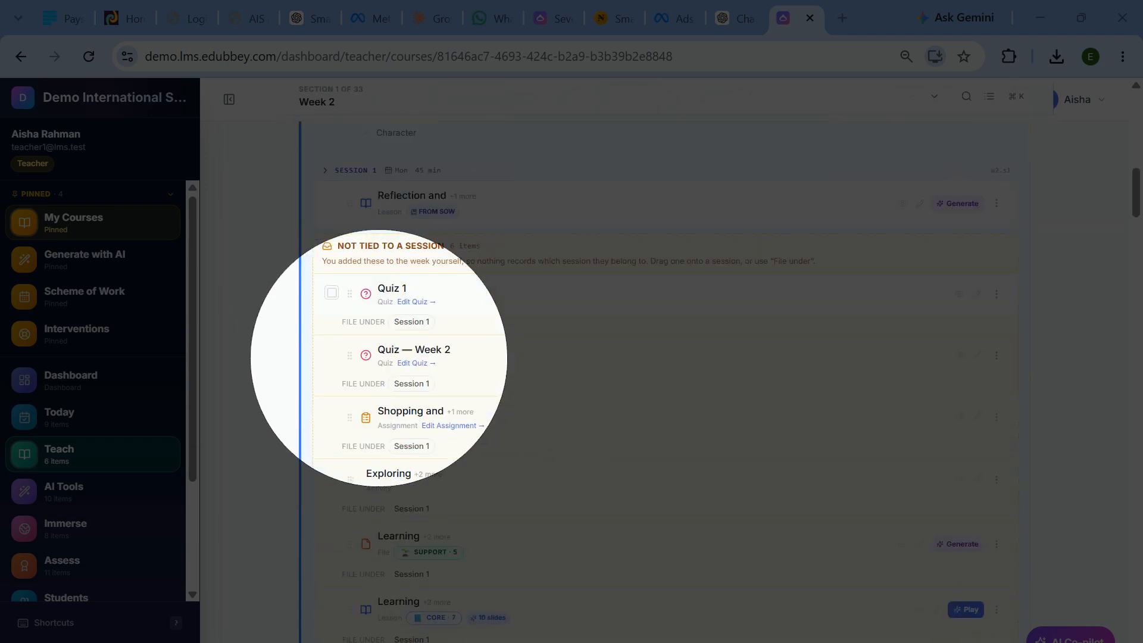
scroll(379, 357, down, 3)
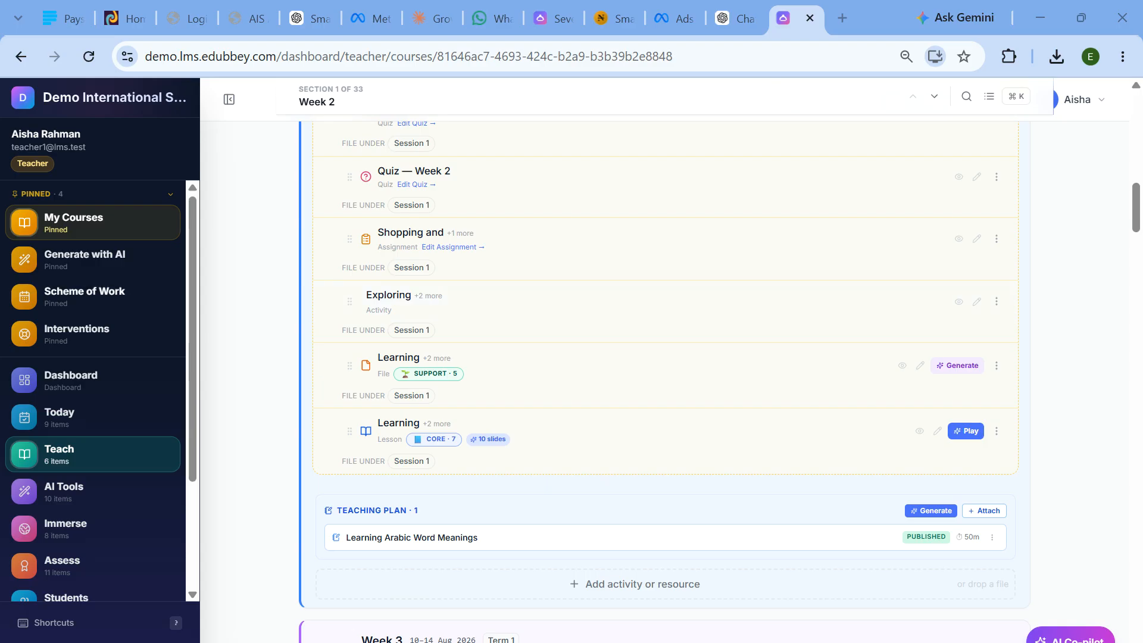
- Open GradeA Worlds from the Immerse area's Games & Worlds group and start a new game assignment
scroll(119, 387, down, 3)
mouse_move(135, 378)
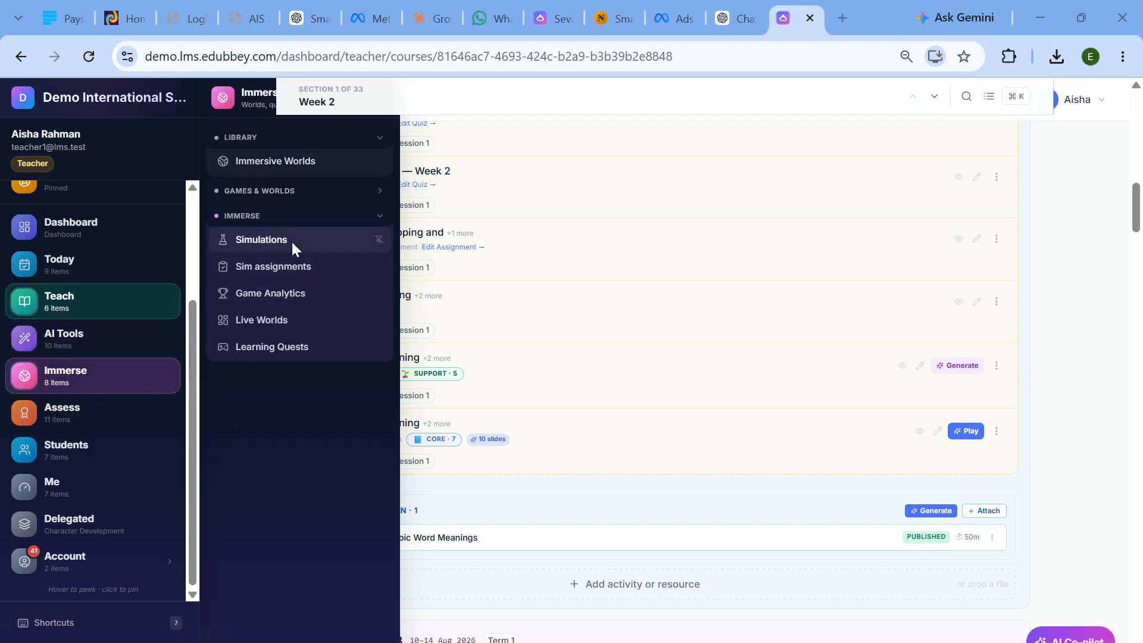
scroll(301, 331, up, 1)
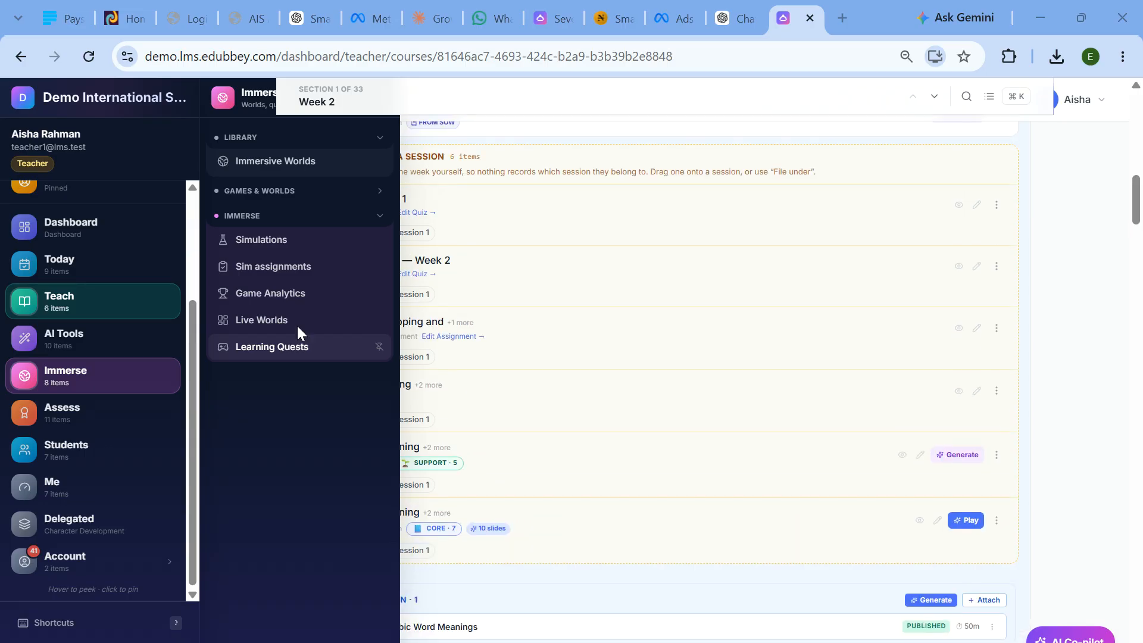
scroll(275, 246, up, 3)
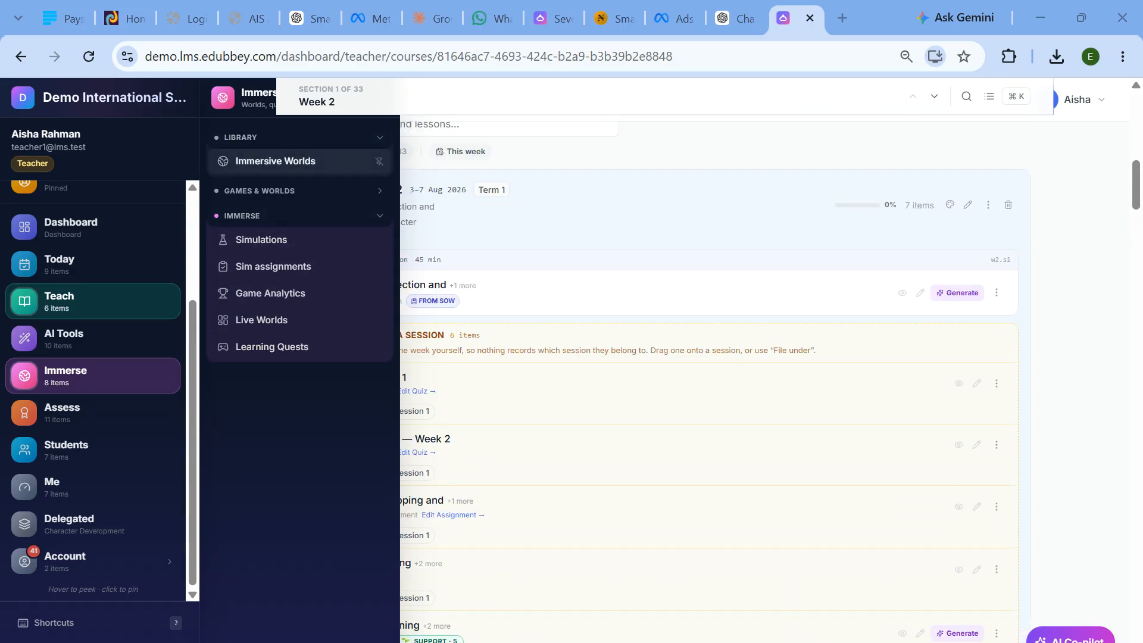
click(352, 197)
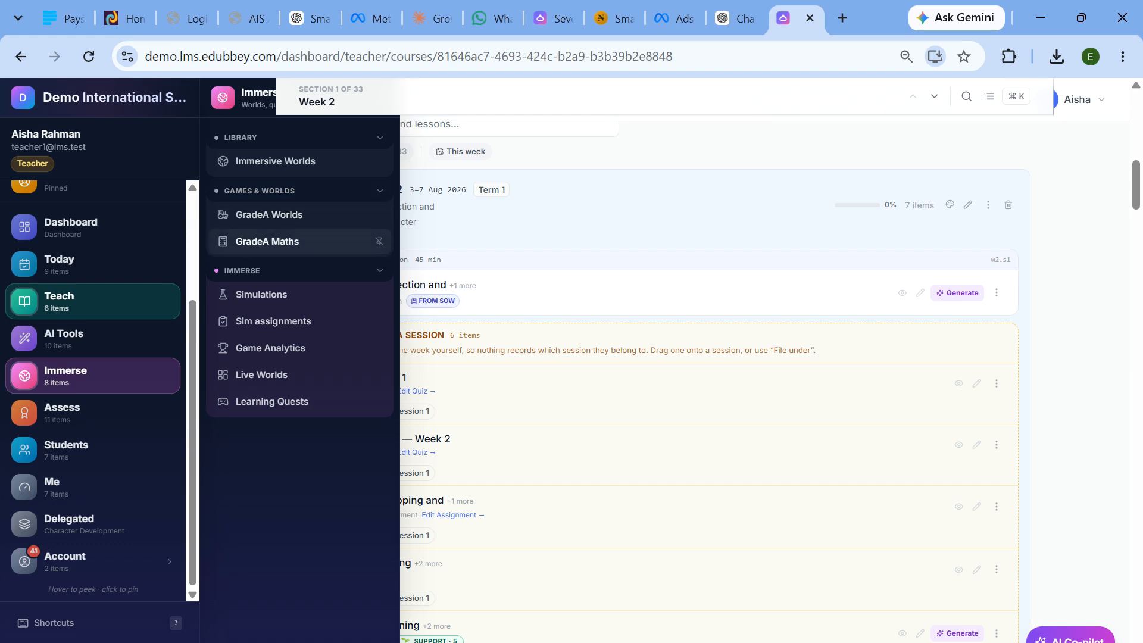
click(269, 214)
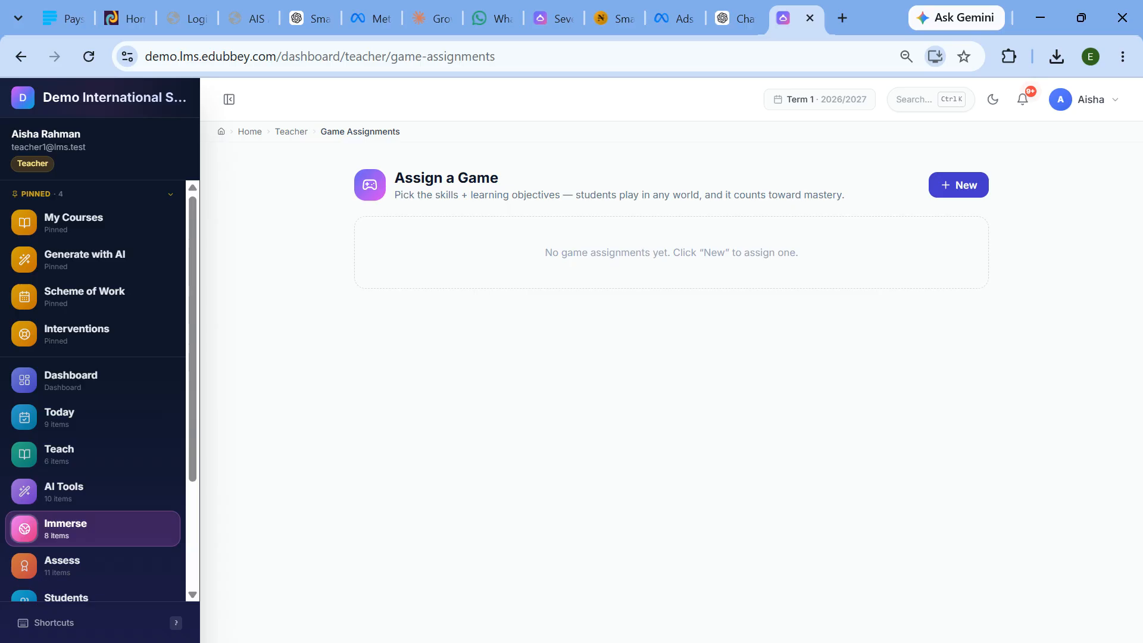
click(958, 185)
- Choose sub-section 2.1 Word-to-Word Translation (Core Strand) under Core Learning Strands for the game assignment
scroll(580, 306, down, 2)
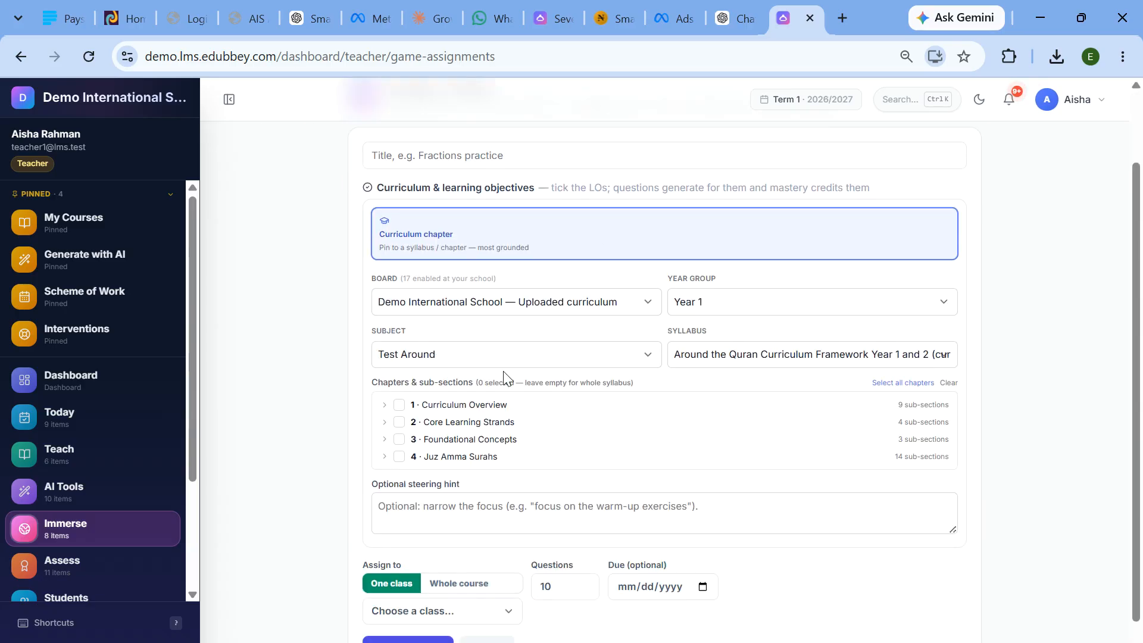
click(385, 422)
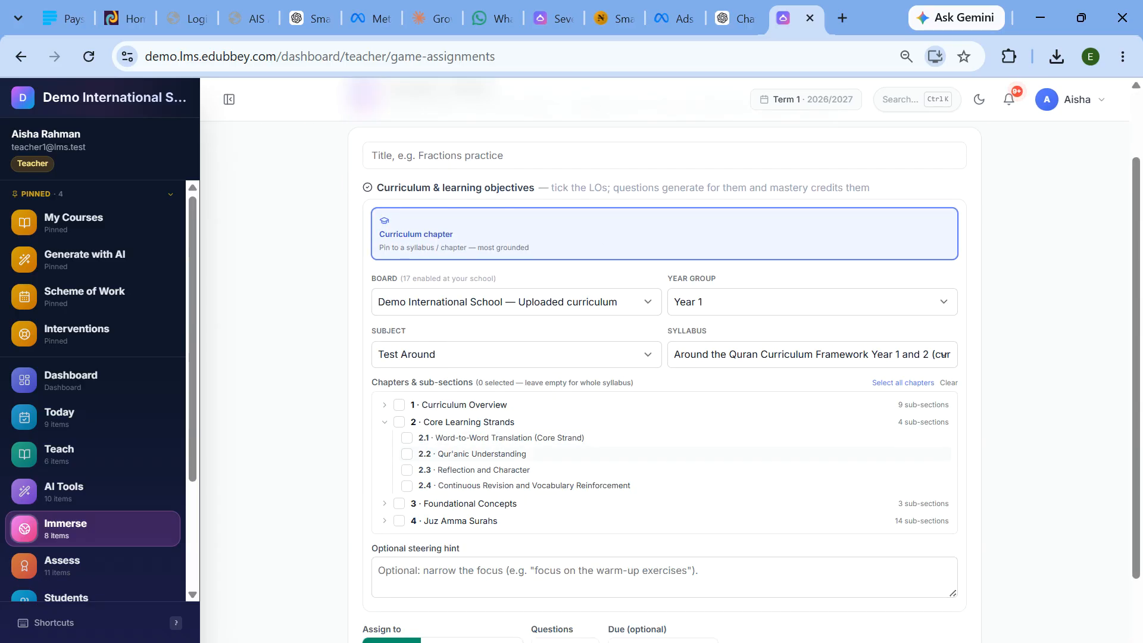
click(407, 439)
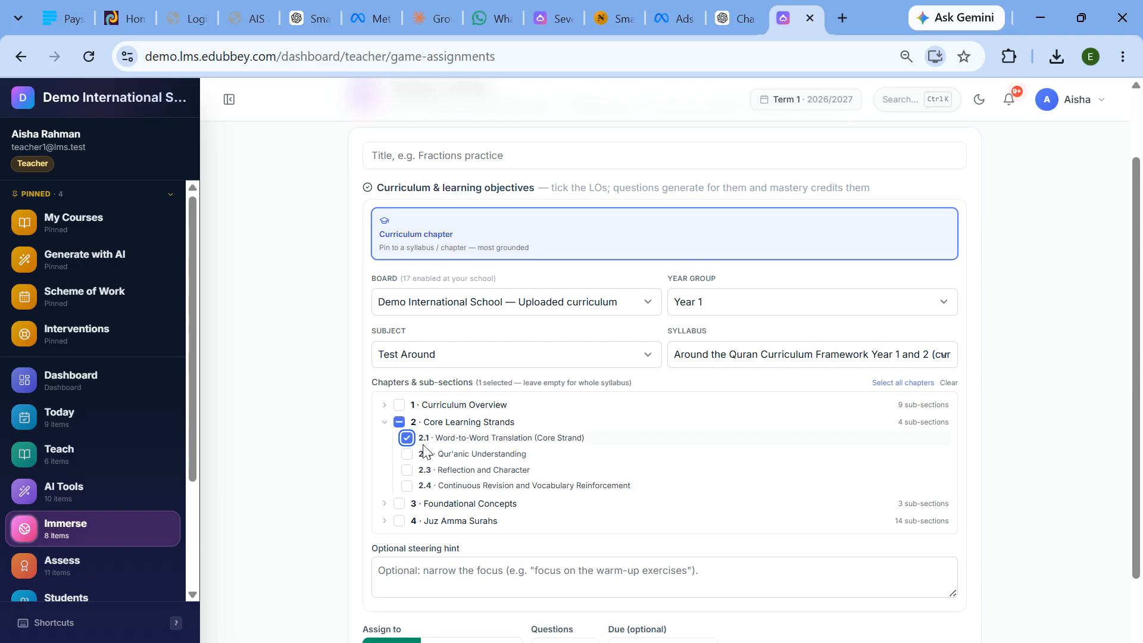
scroll(308, 437, down, 2)
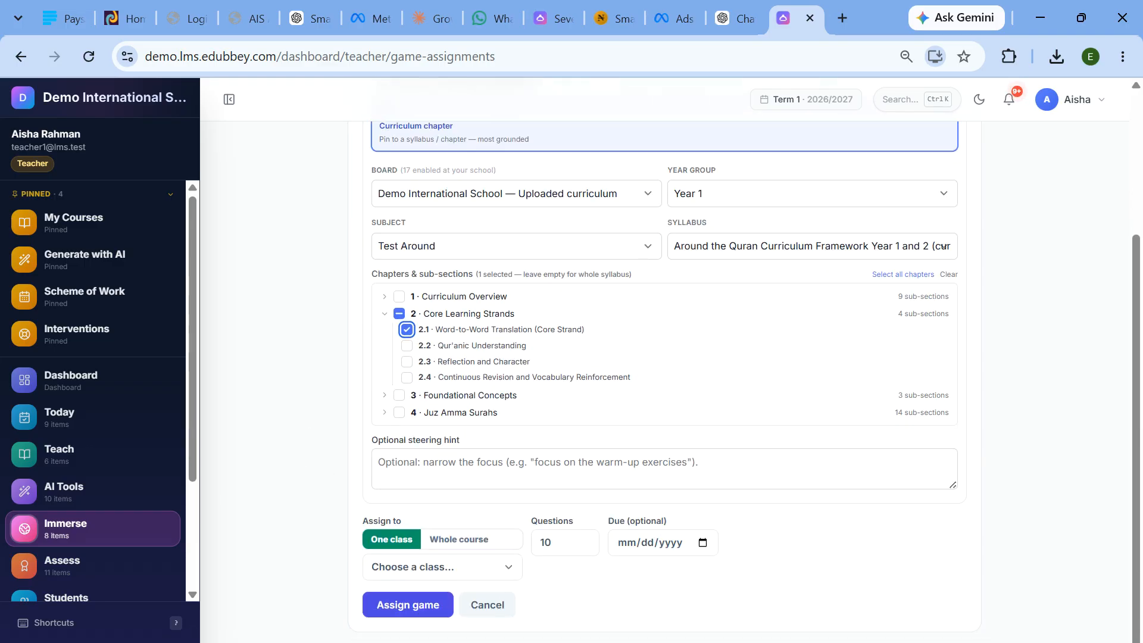
- Target the game assignment at the whole Mathematics · 6 course and try to assign it
click(462, 543)
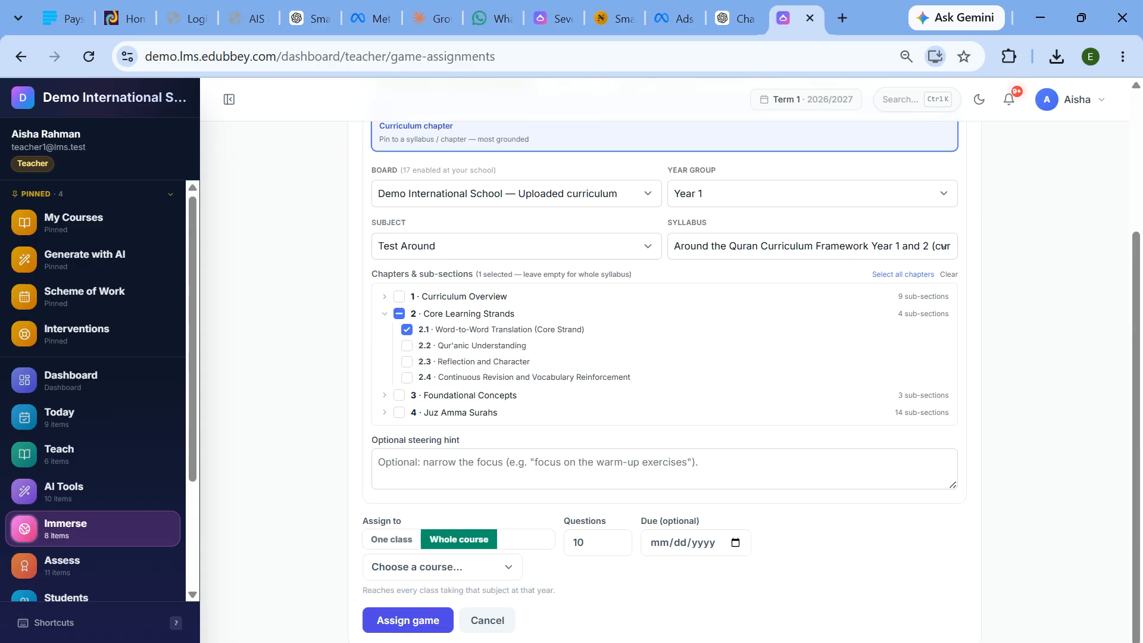
scroll(446, 530, down, 1)
click(381, 529)
scroll(381, 528, up, 1)
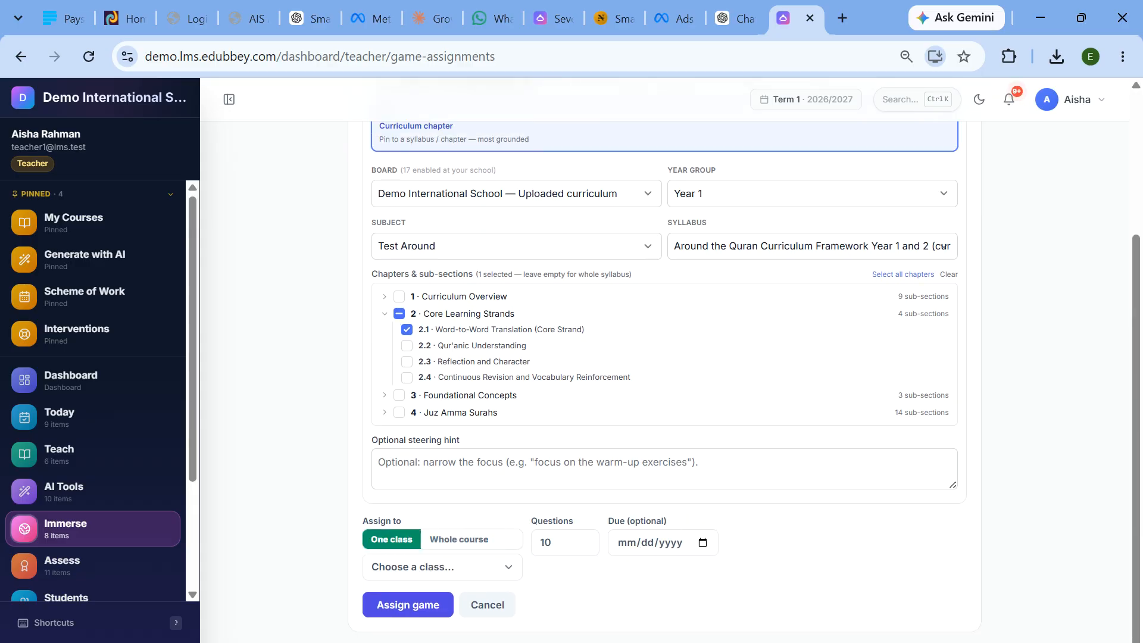
click(467, 542)
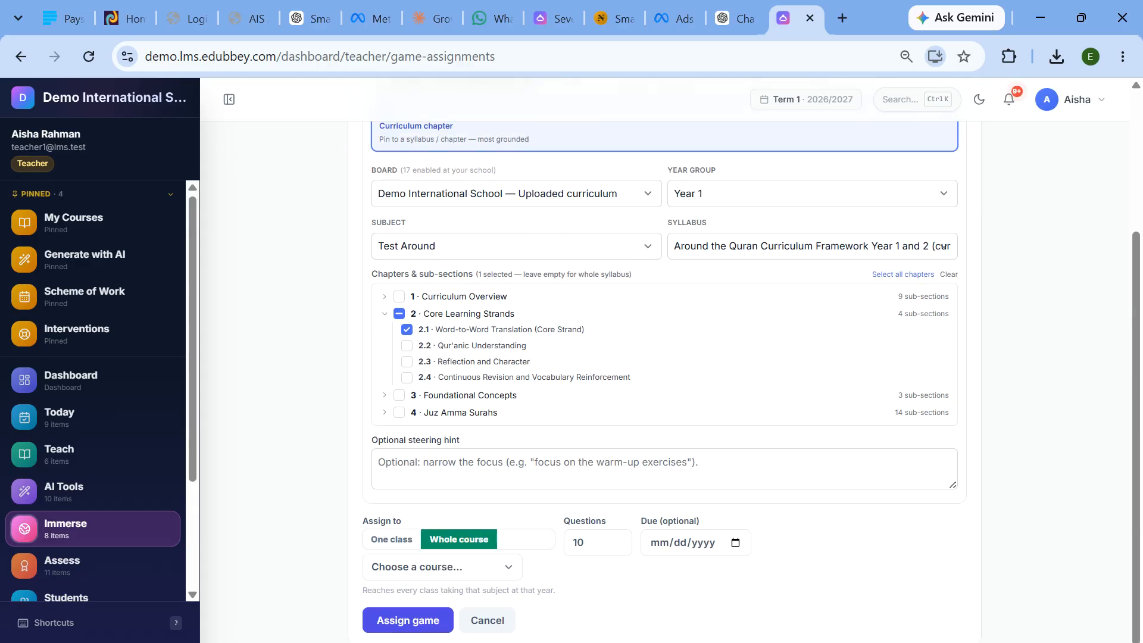
click(458, 566)
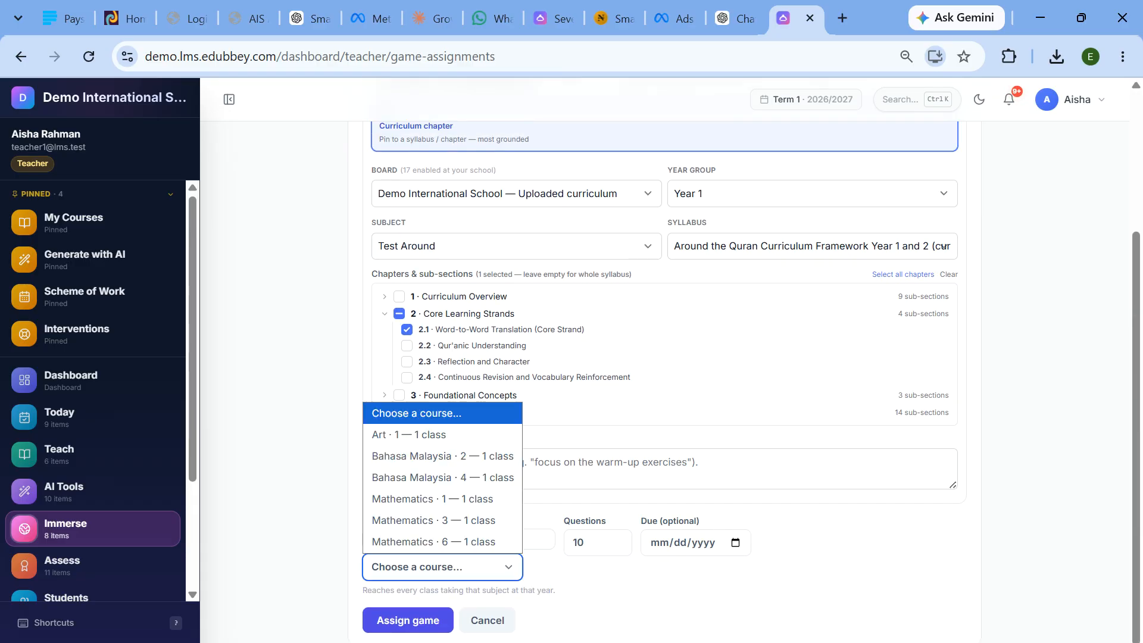
click(458, 543)
scroll(530, 563, down, 1)
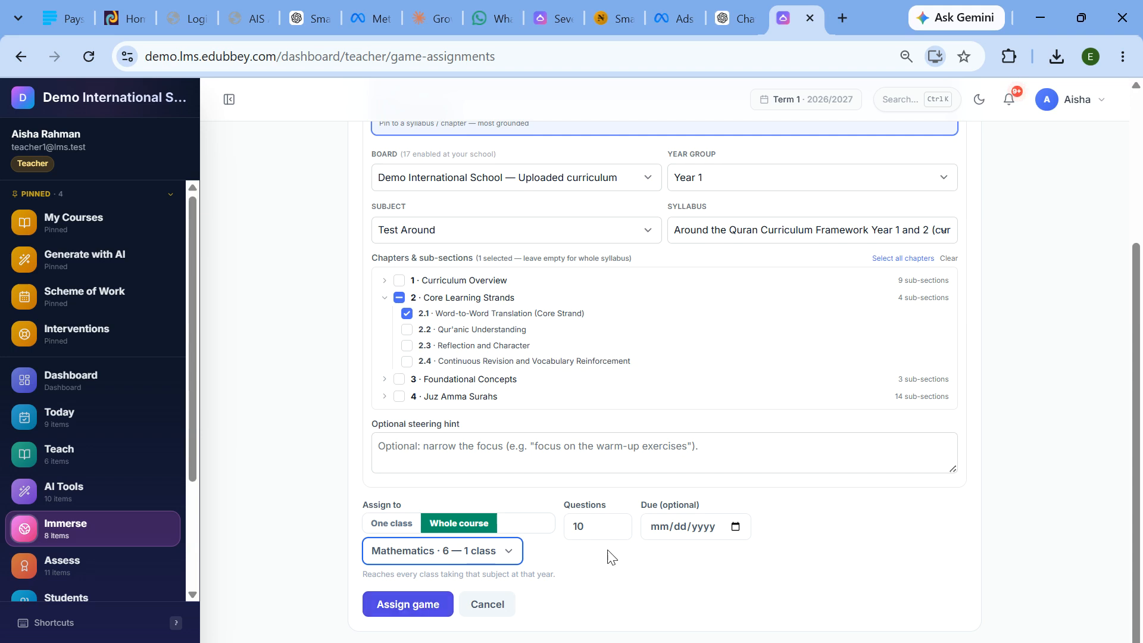
click(407, 603)
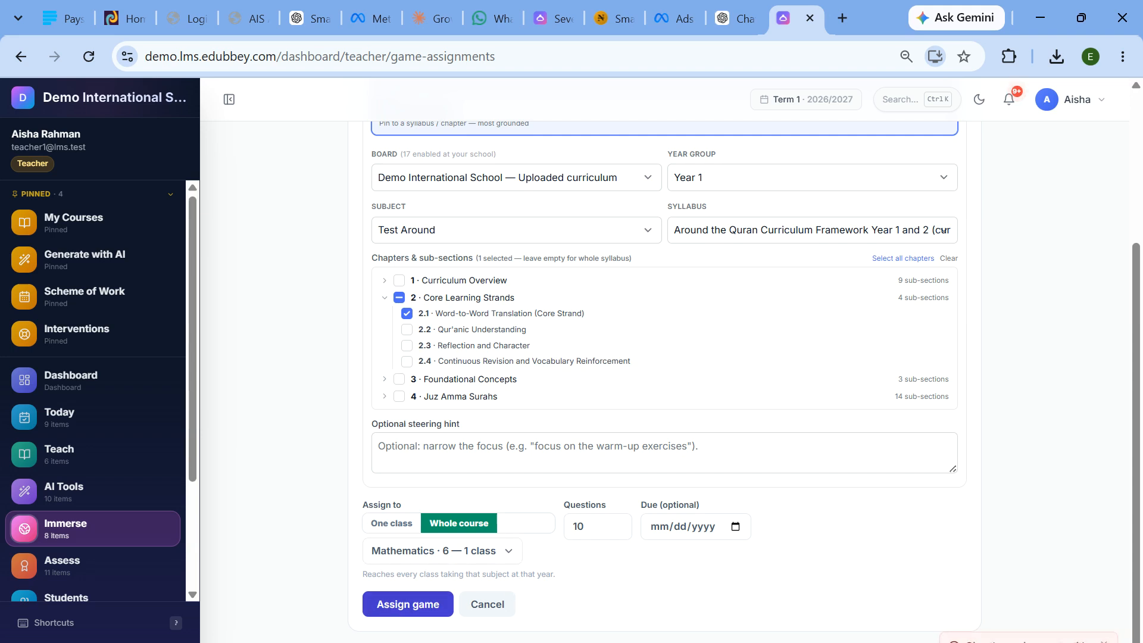
- Title the game assignment "Game 1" and try to assign it again
scroll(664, 381, up, 4)
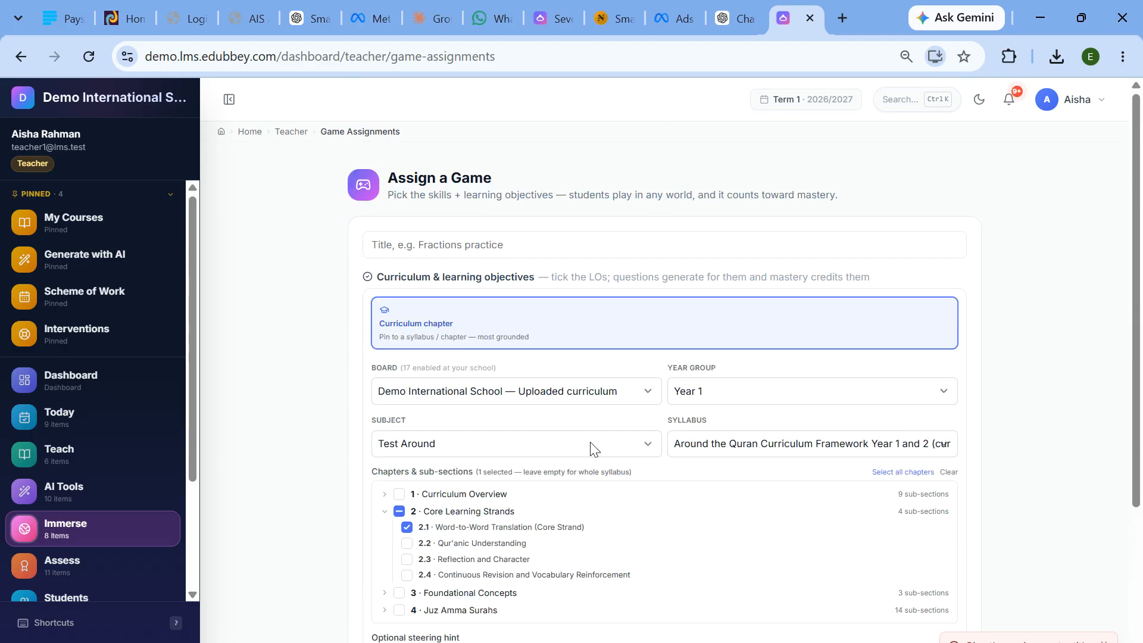
click(475, 245)
text(Game)
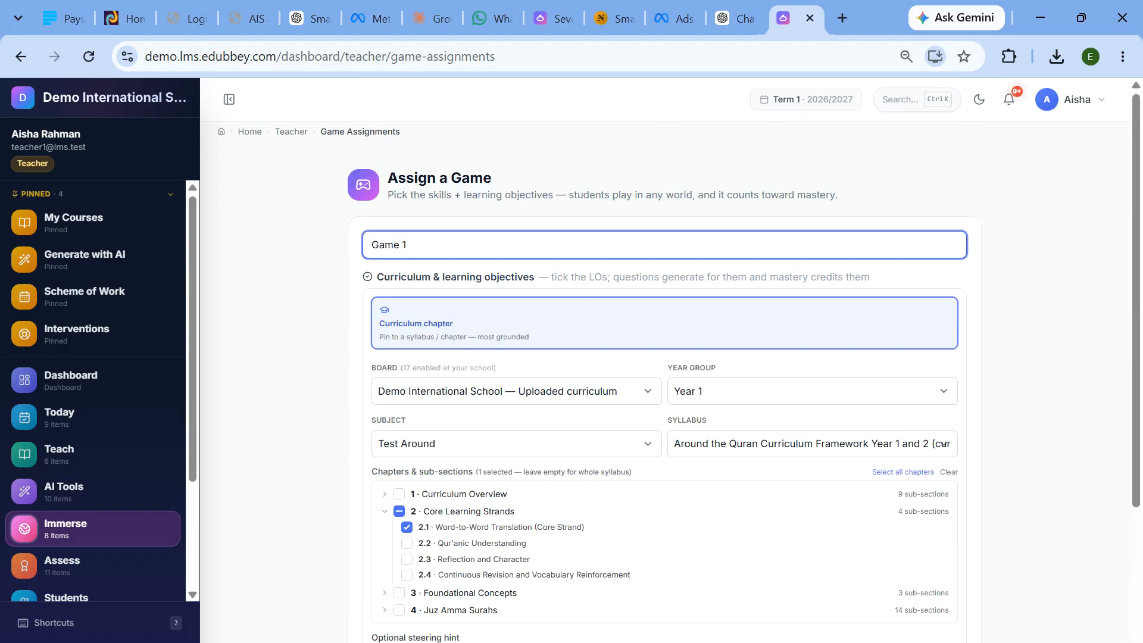
text( 1)
scroll(617, 337, down, 3)
click(401, 605)
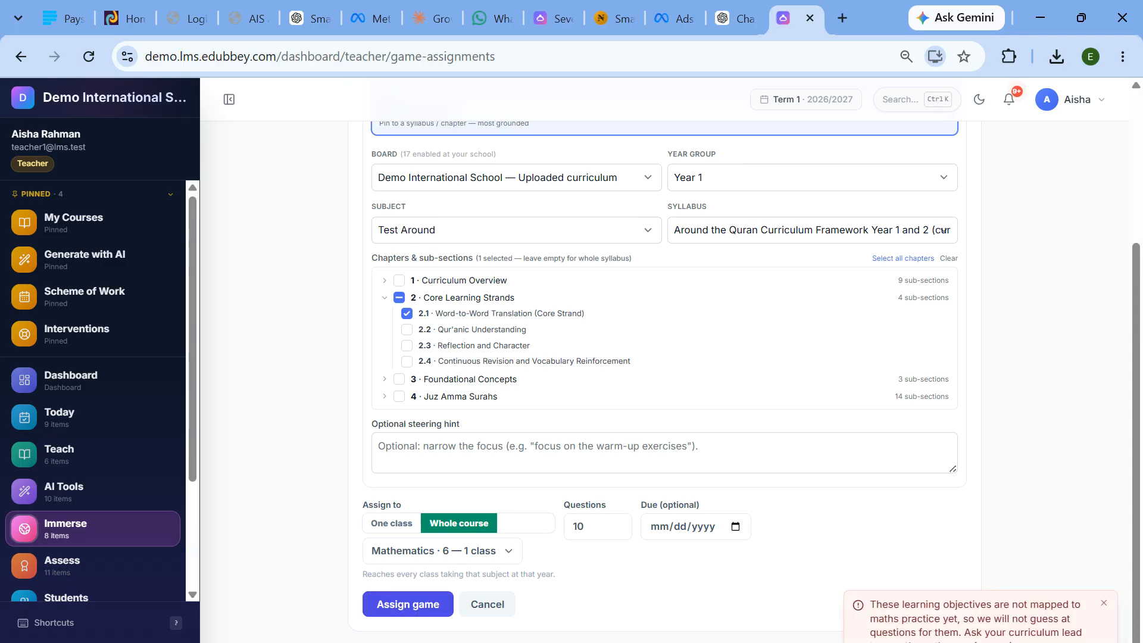
click(413, 610)
triple_click(977, 619)
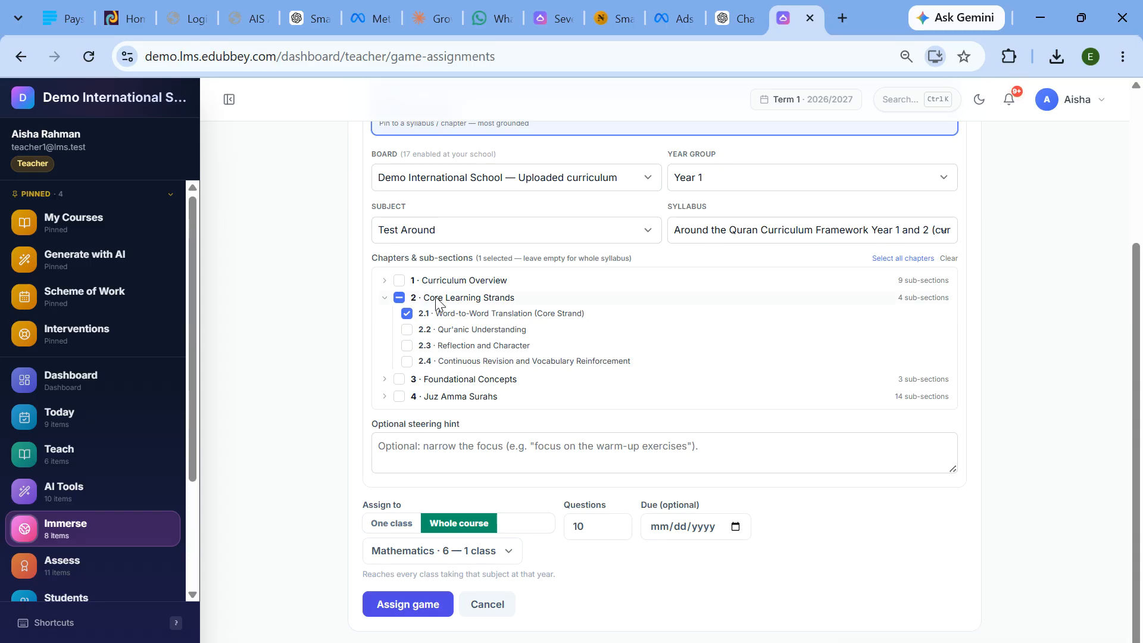
- Review the game assignment form's title, syllabus, chapter selection and target course
scroll(437, 304, up, 2)
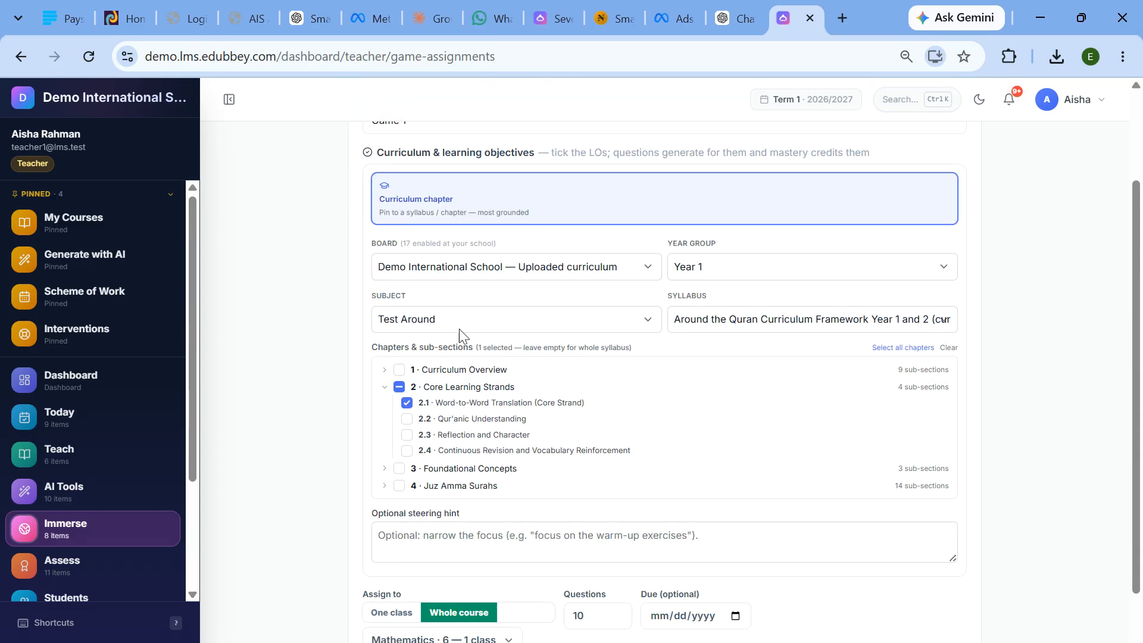
scroll(664, 358, up, 3)
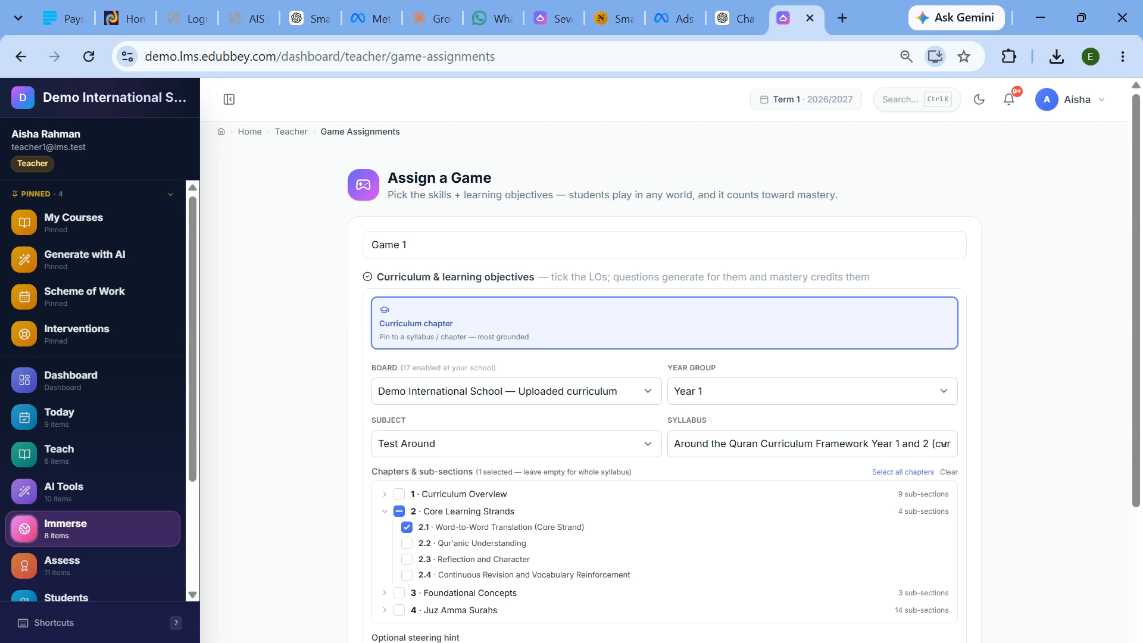
scroll(664, 357, down, 3)
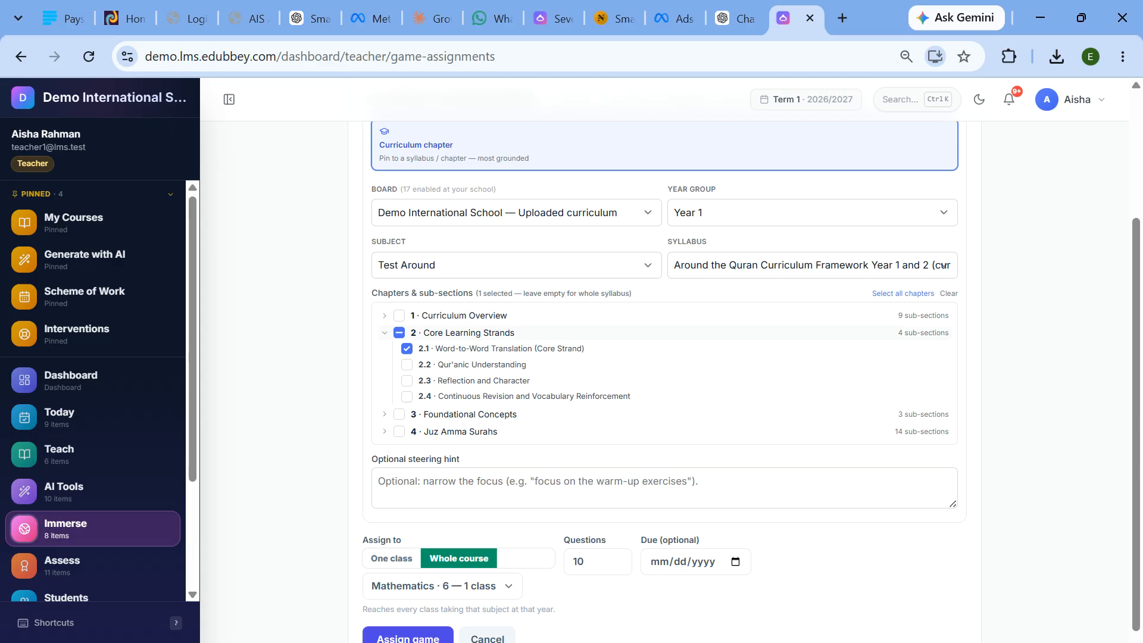
scroll(584, 386, down, 1)
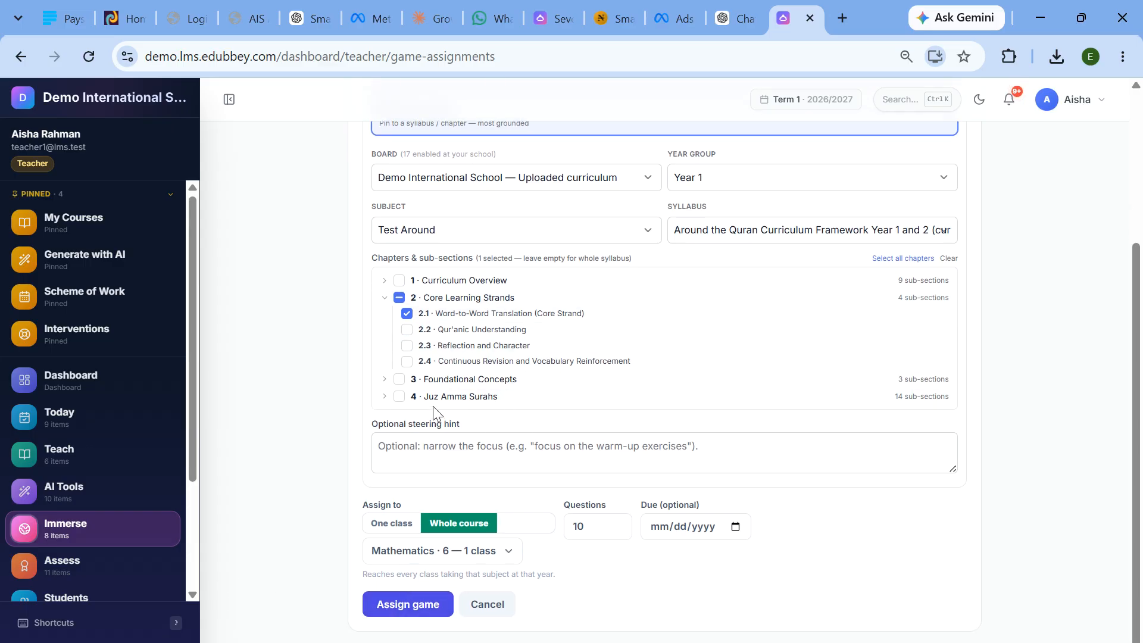
scroll(403, 492, up, 4)
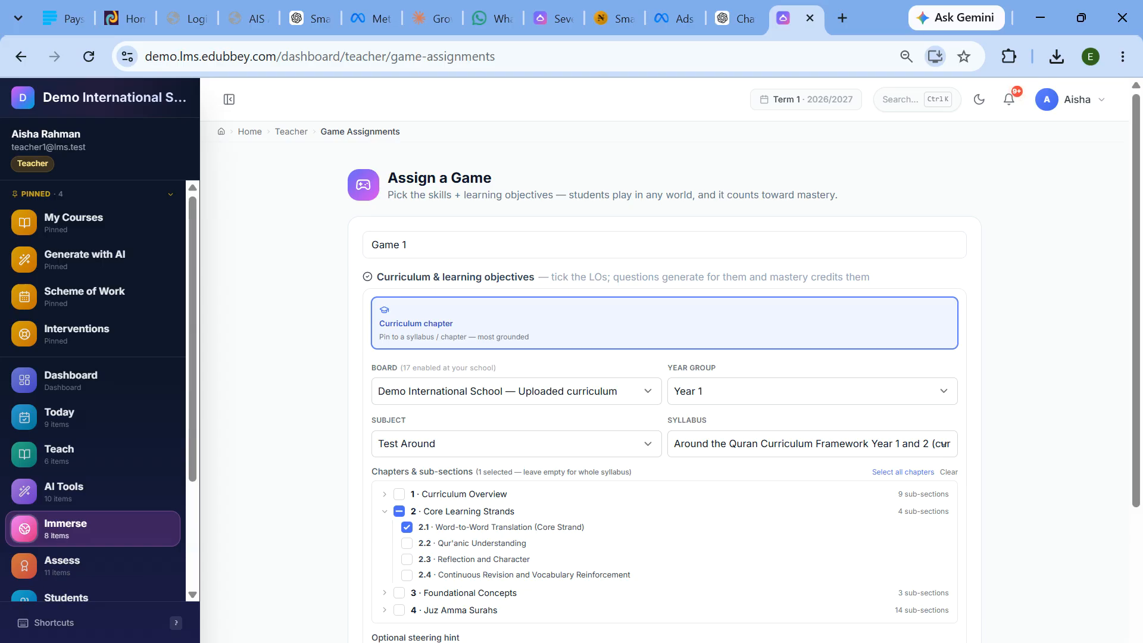
scroll(444, 462, down, 3)
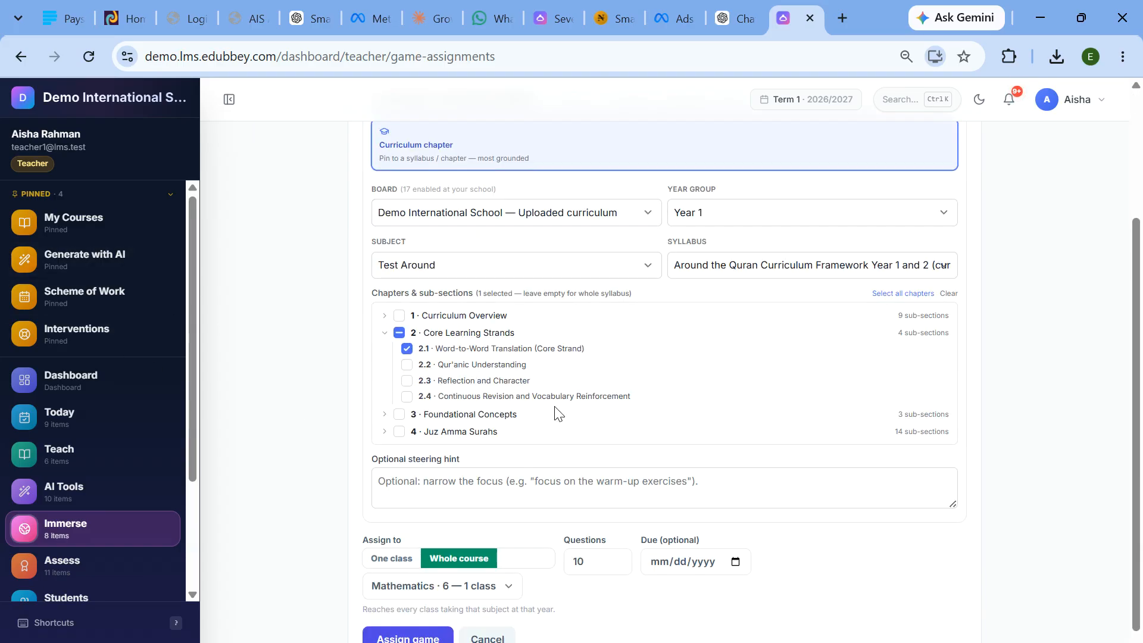
scroll(560, 412, up, 3)
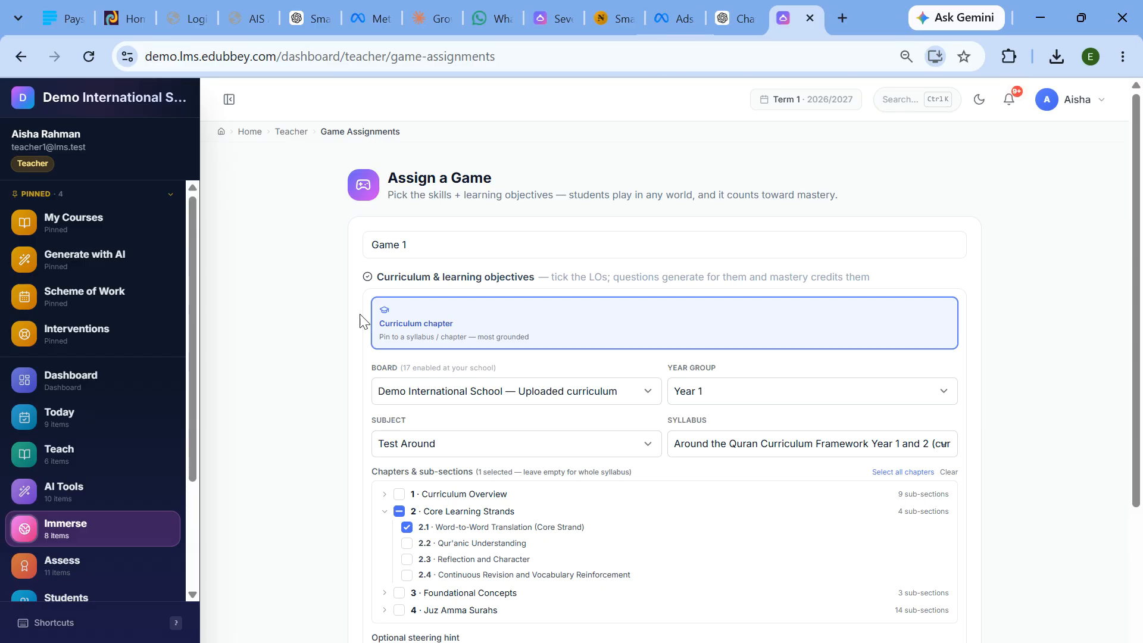
- Open My Timetable from the Today area and look through the Primary Schedule
scroll(79, 351, down, 3)
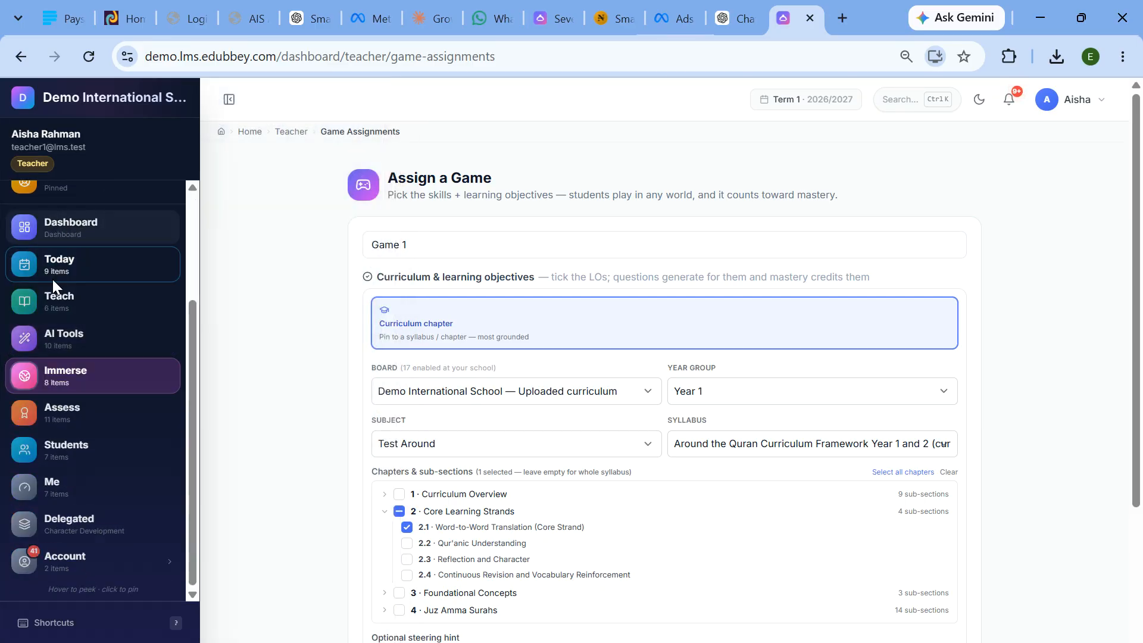
mouse_move(52, 279)
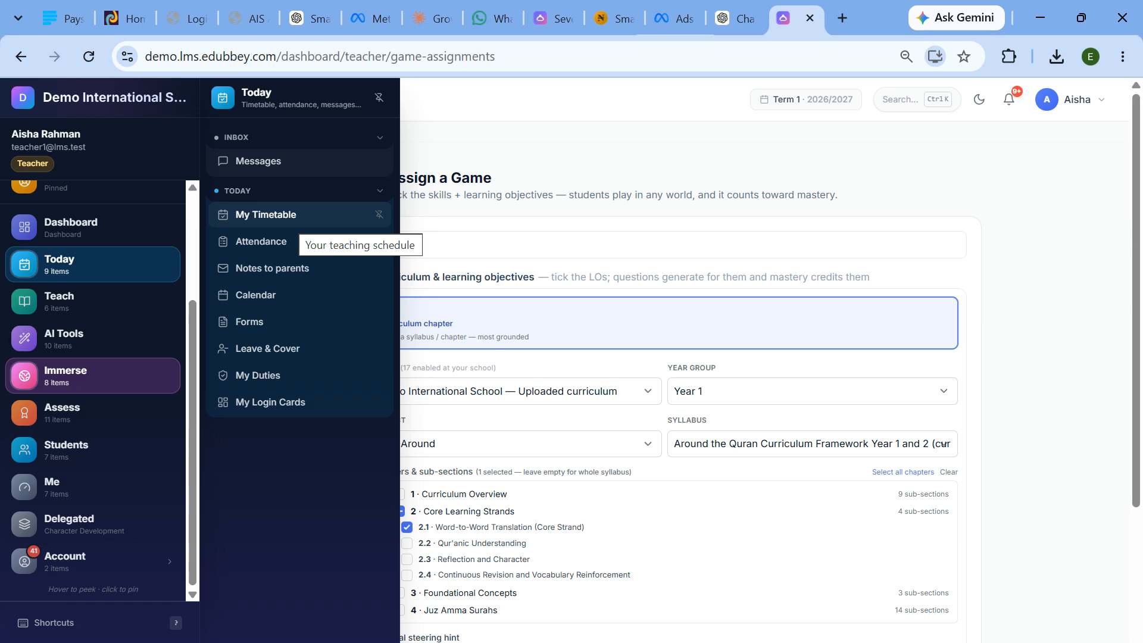
click(295, 219)
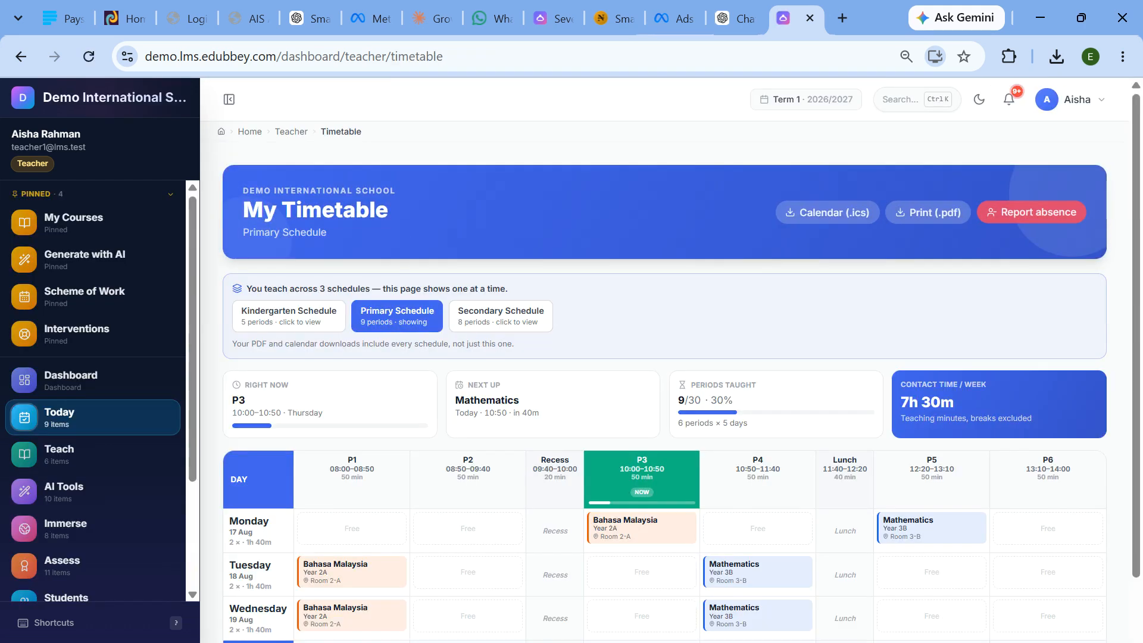
scroll(655, 334, down, 2)
- Open Attendance from the Today area and review the Year 1A daily register
mouse_move(67, 423)
click(259, 241)
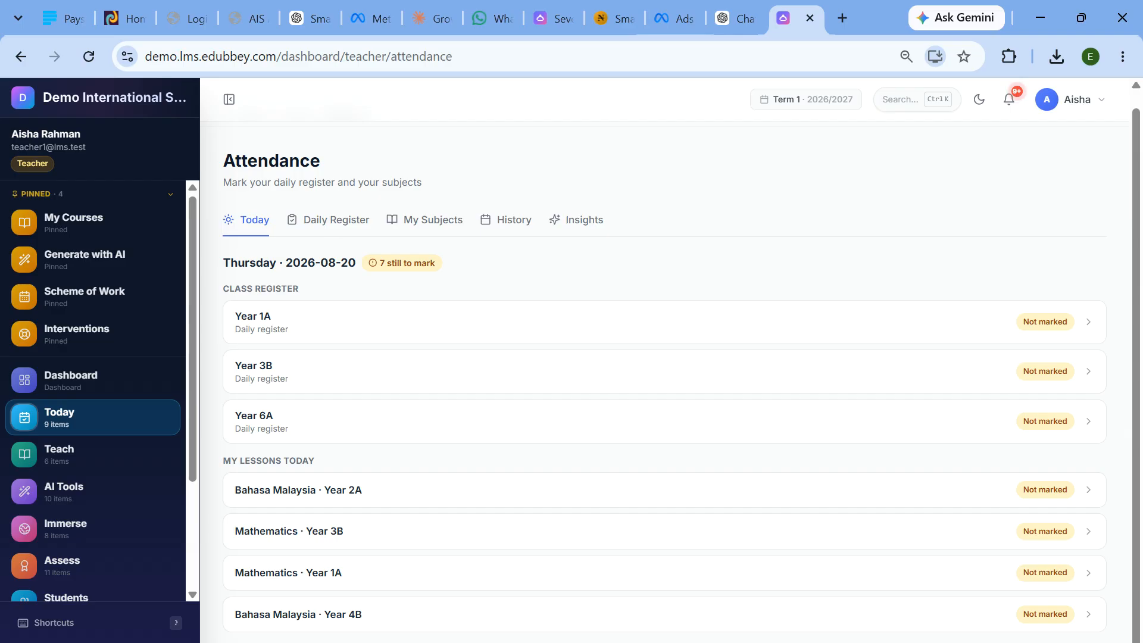
click(329, 221)
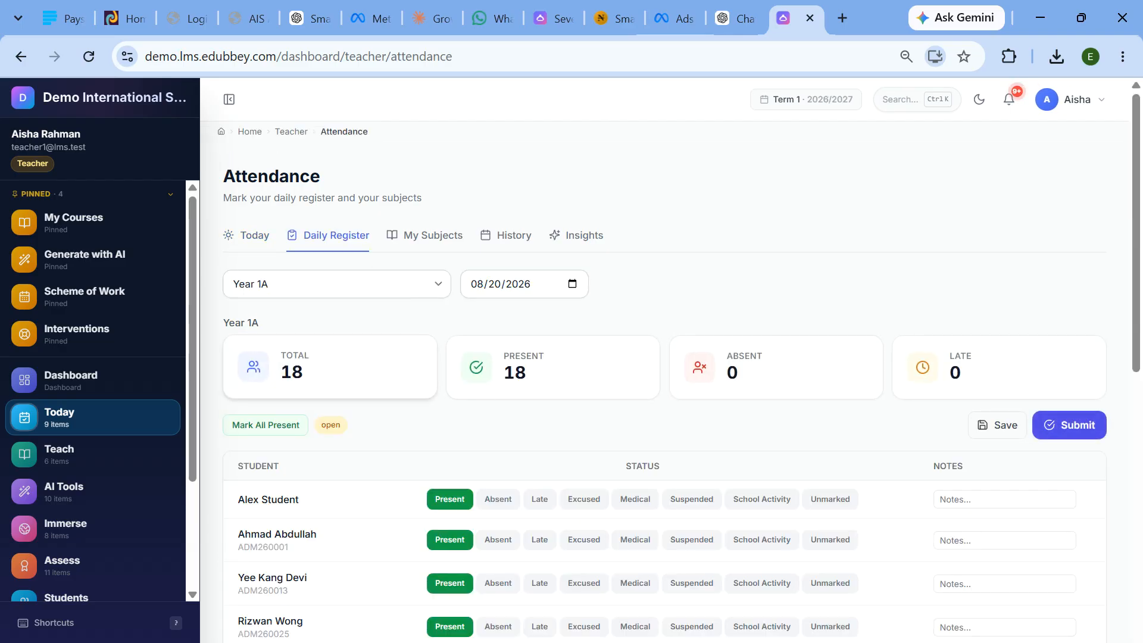
scroll(682, 358, down, 2)
scroll(616, 443, down, 5)
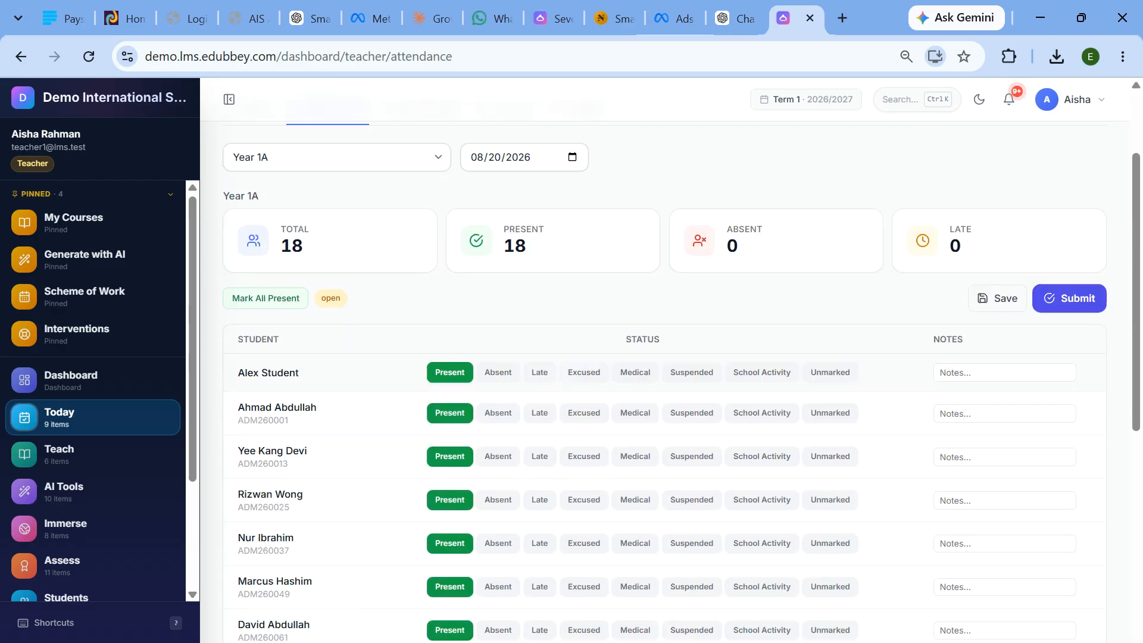
scroll(526, 472, up, 7)
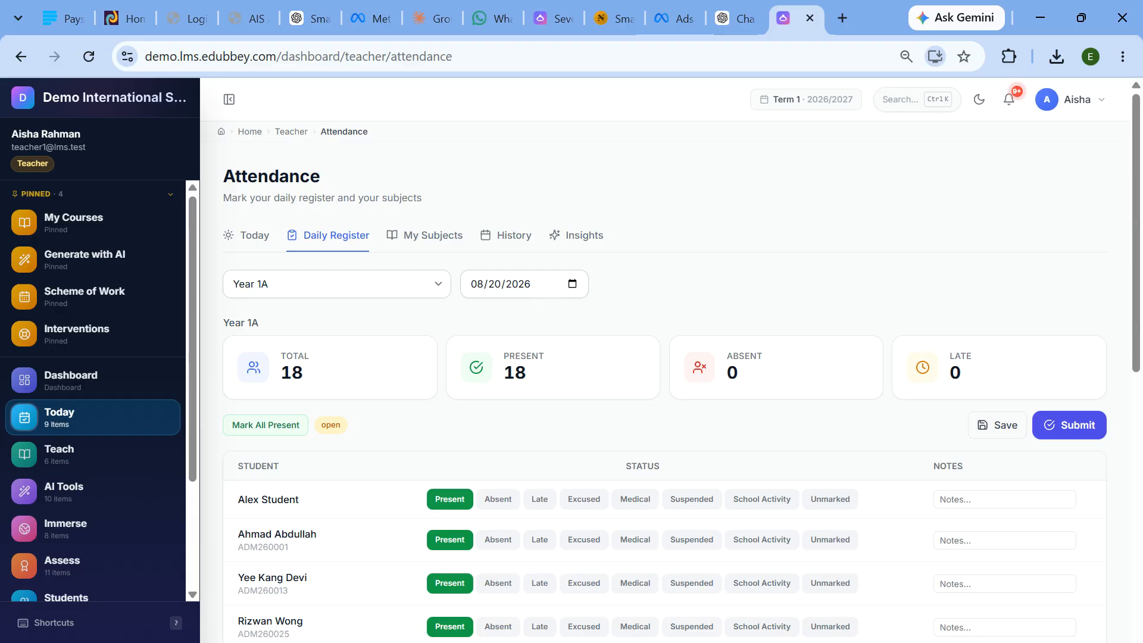
scroll(476, 472, down, 5)
scroll(426, 396, up, 5)
- Review the subject attendance registers, including Year 4B Bahasa Malaysia, and view the attendance history and insights
click(428, 235)
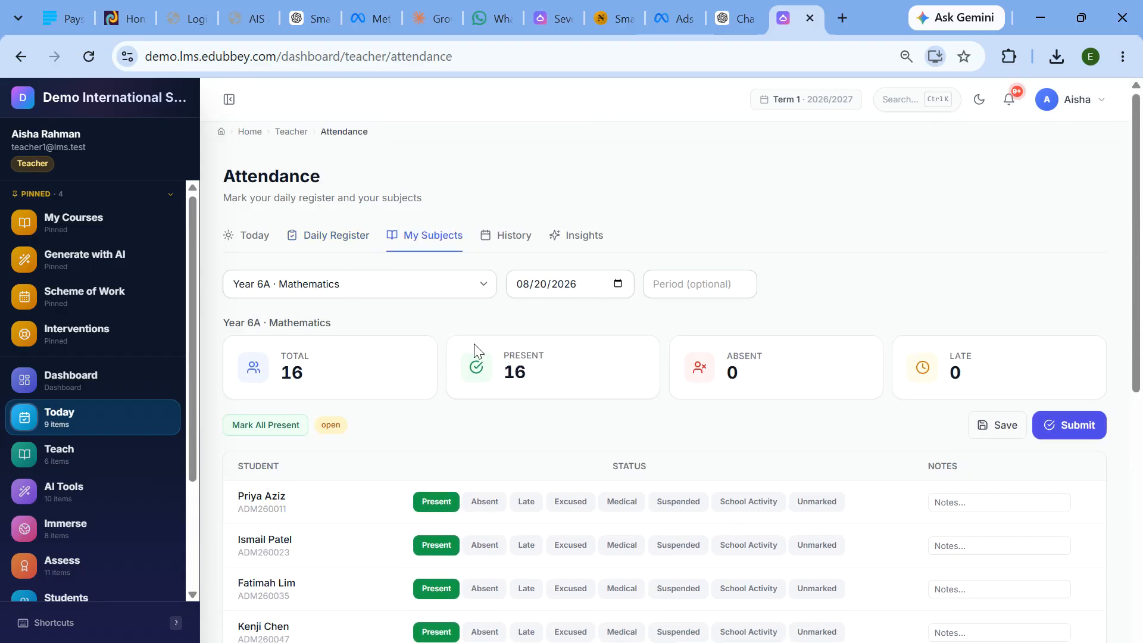
scroll(478, 342, down, 5)
scroll(478, 342, up, 5)
click(337, 284)
click(336, 373)
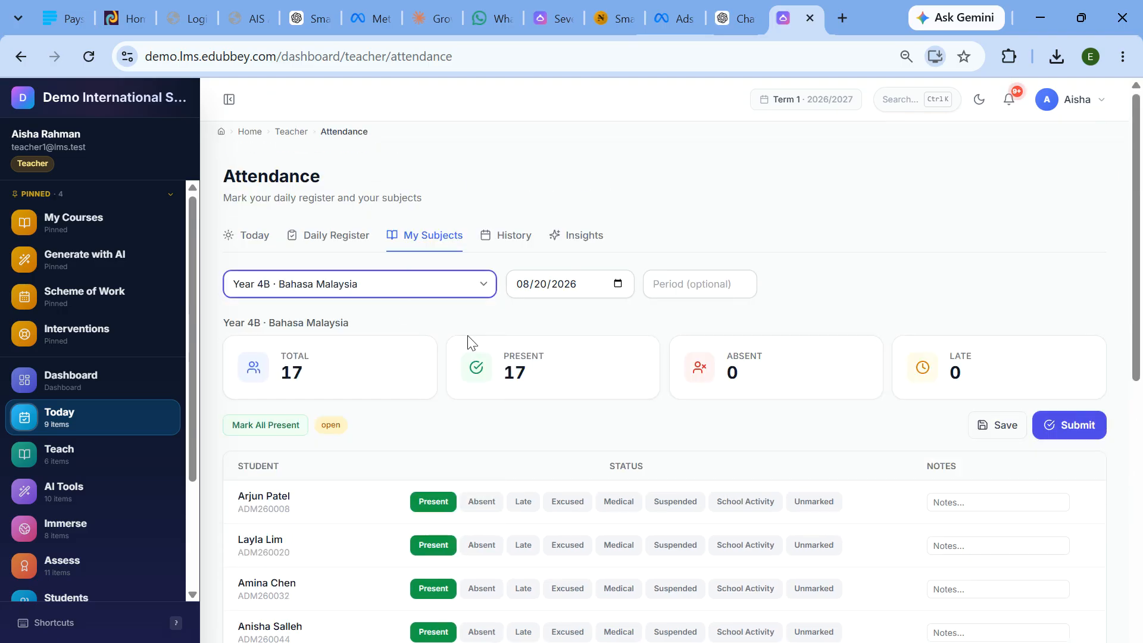
scroll(467, 339, down, 5)
scroll(552, 286, up, 5)
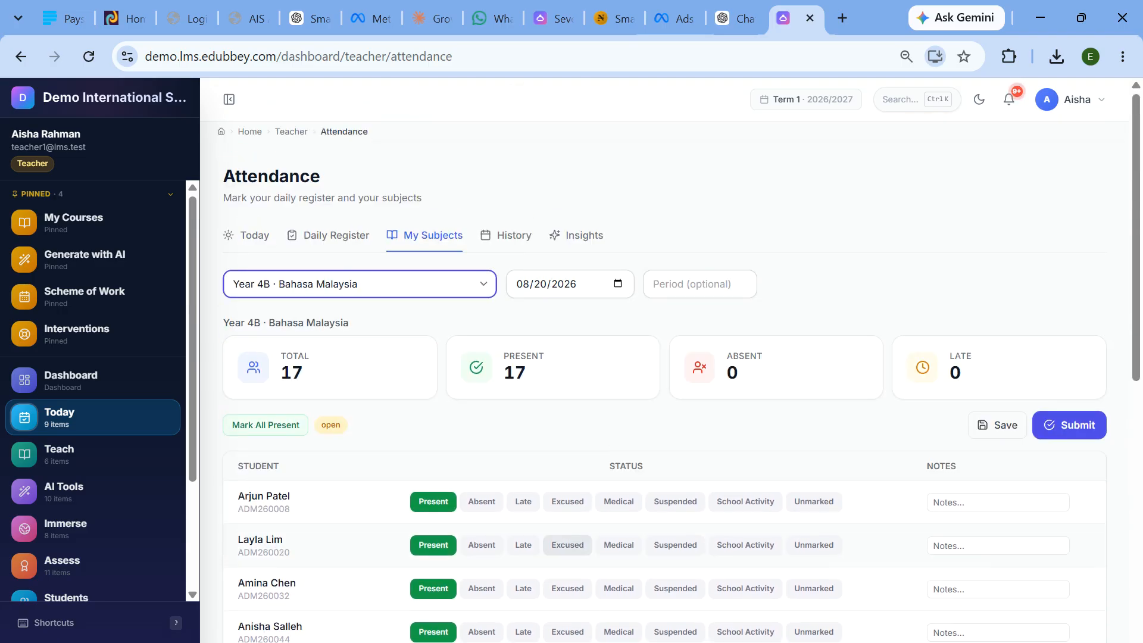
click(506, 236)
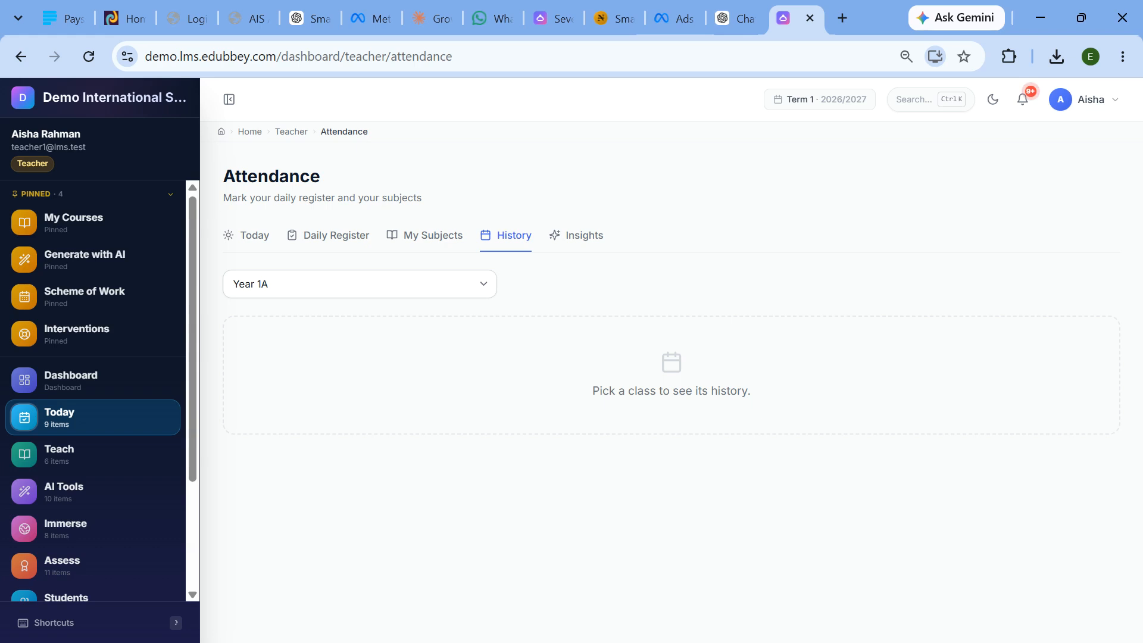
click(576, 236)
- Open Notes to parents, examine the form for a new note and cancel it without saving
mouse_move(89, 421)
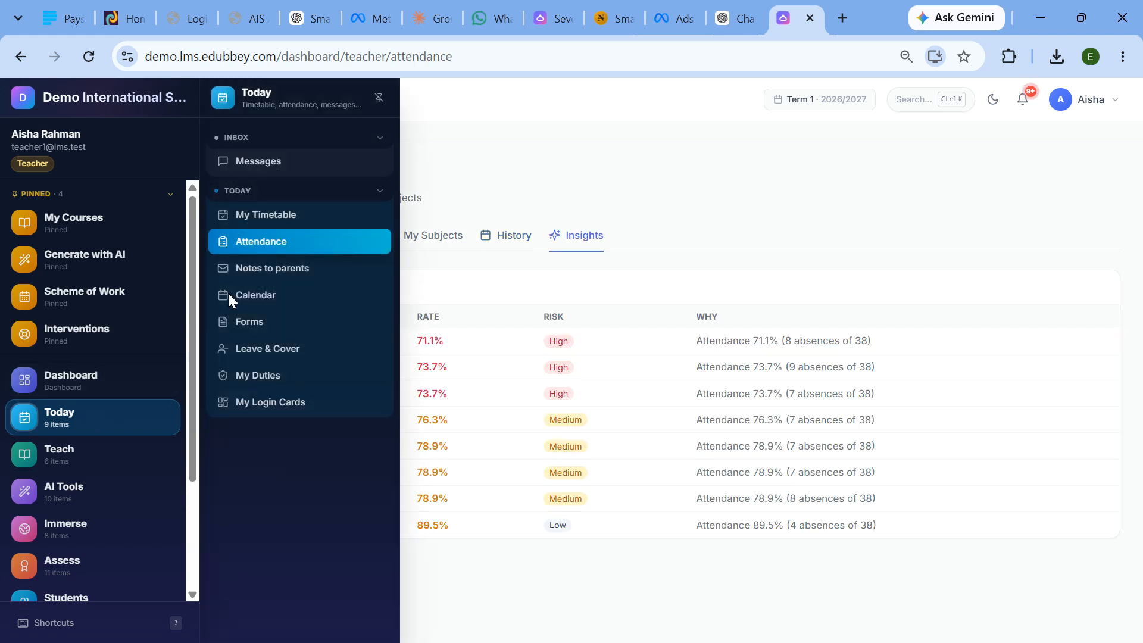
click(276, 269)
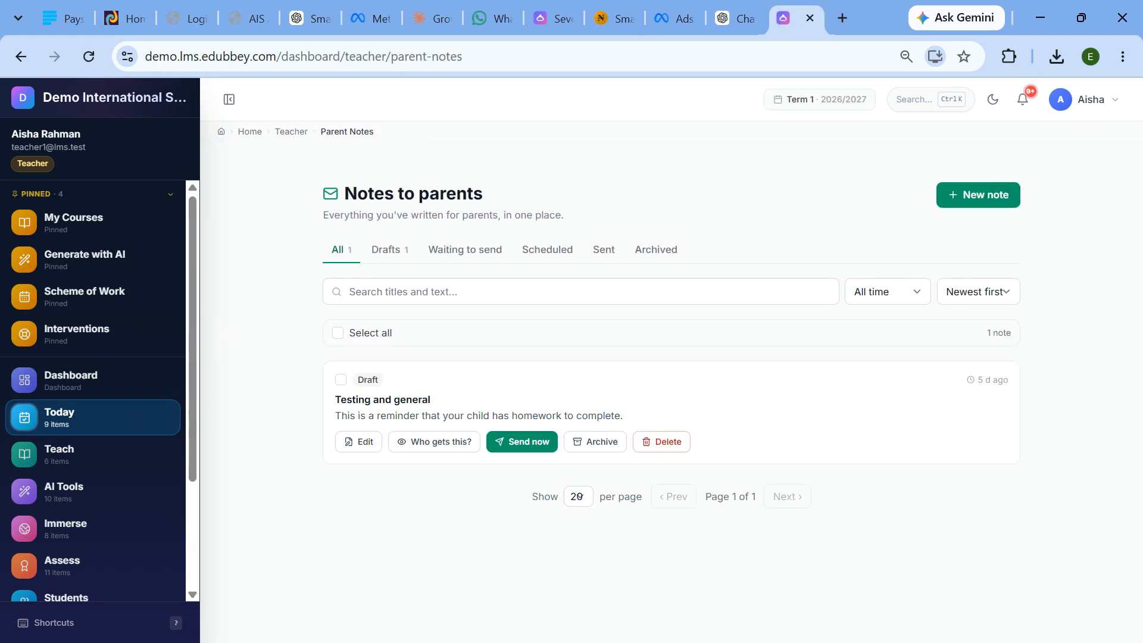
click(990, 195)
scroll(499, 308, down, 2)
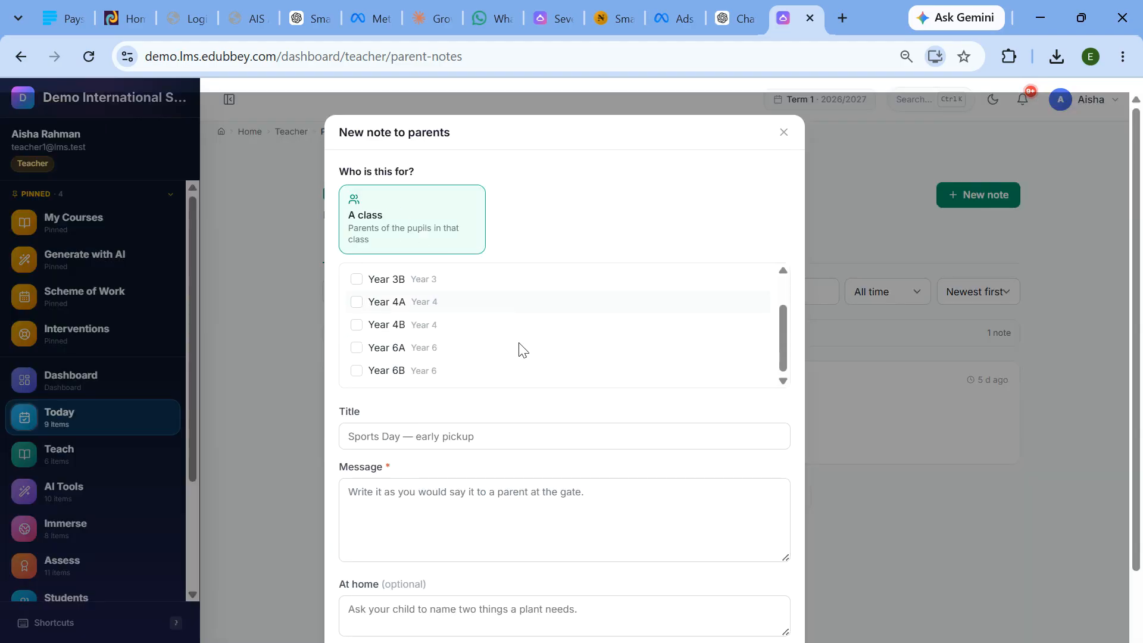
click(524, 515)
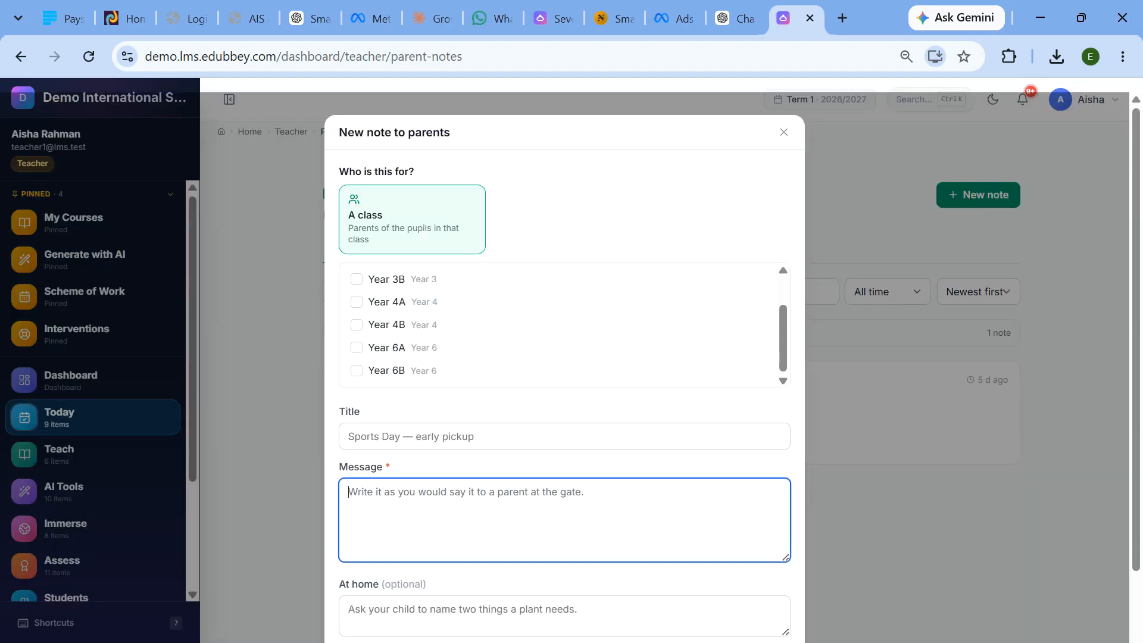
scroll(524, 515, down, 2)
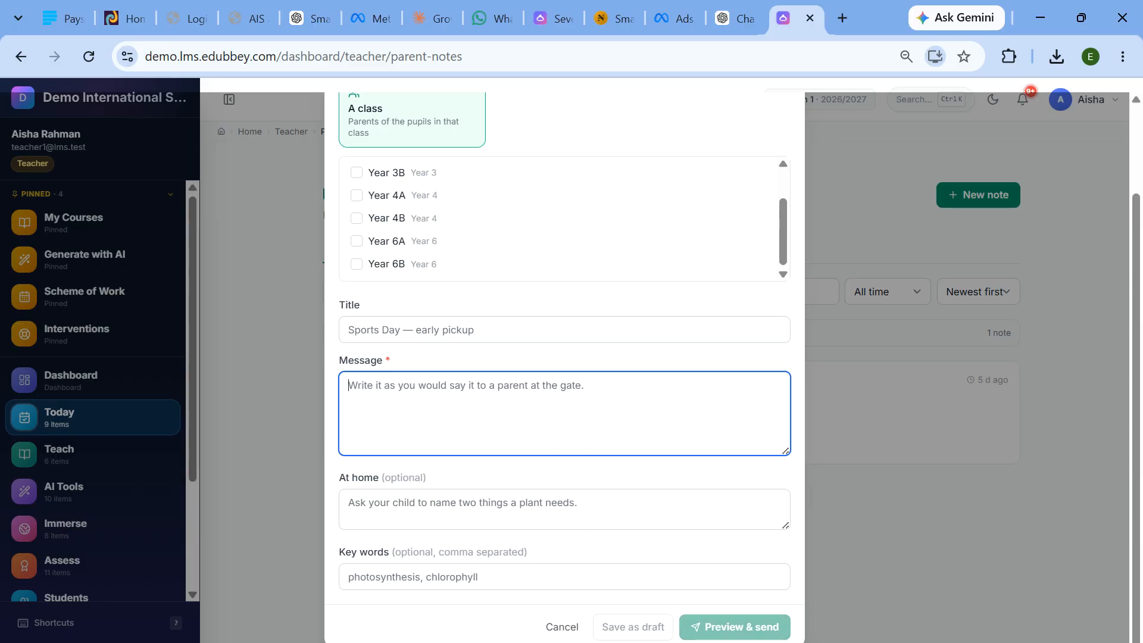
click(561, 626)
- View the Calendar and the school's Forms page from the Today area
mouse_move(83, 429)
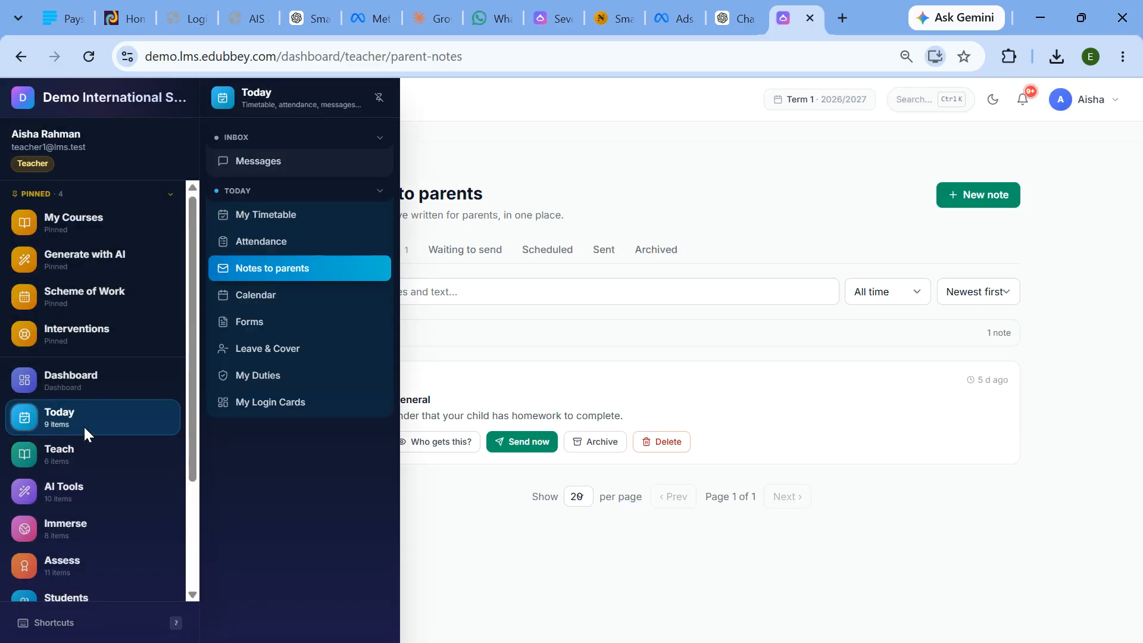
click(262, 295)
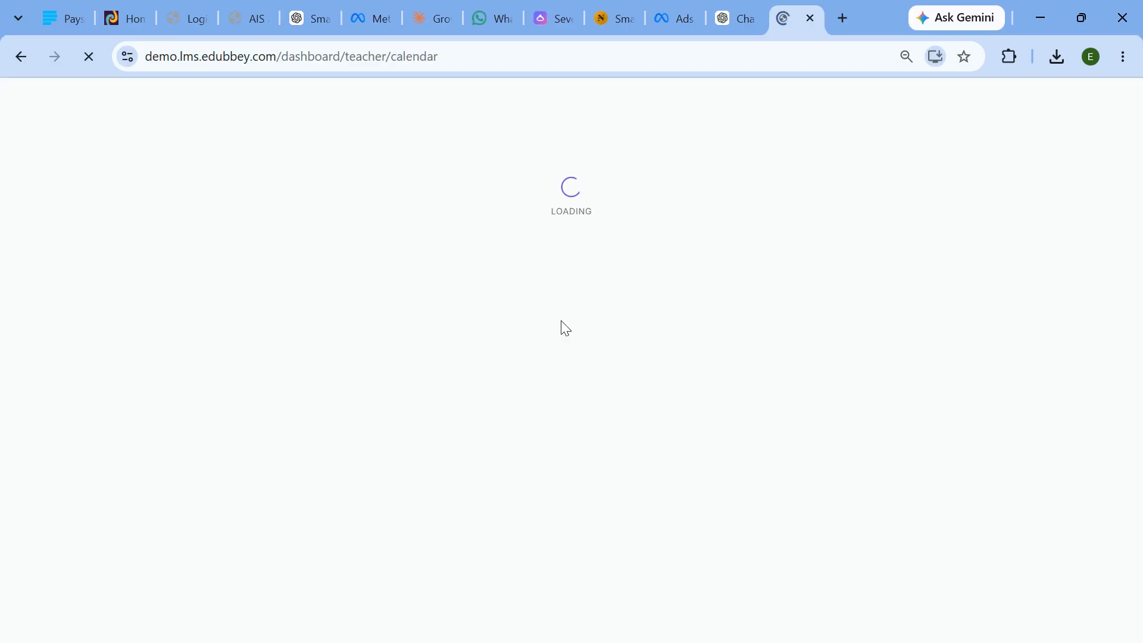
mouse_move(88, 424)
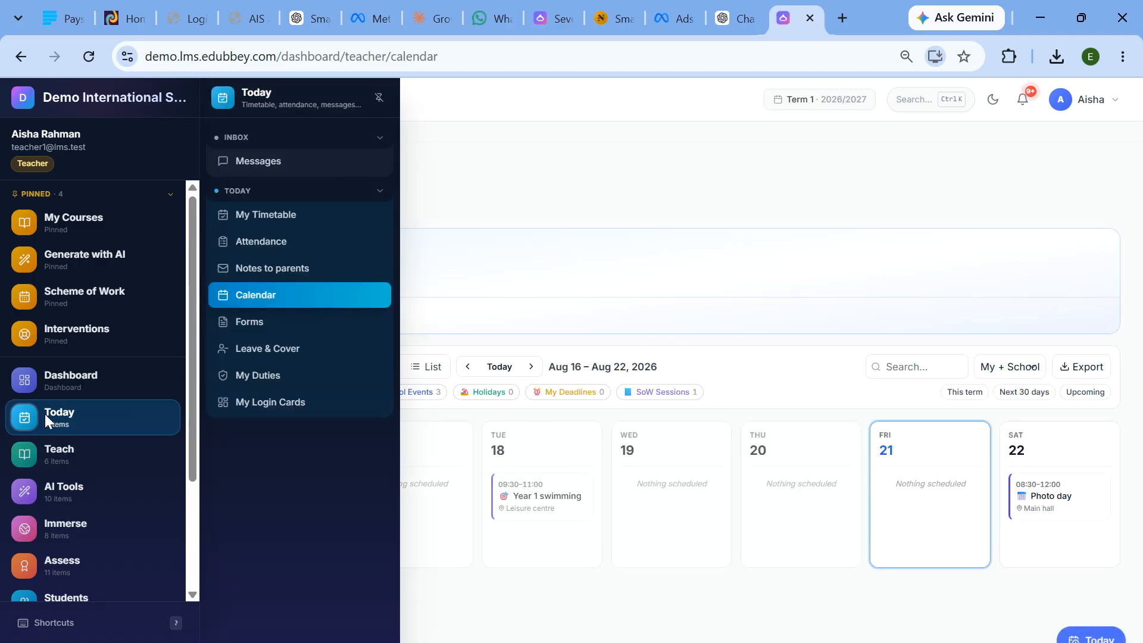
click(256, 322)
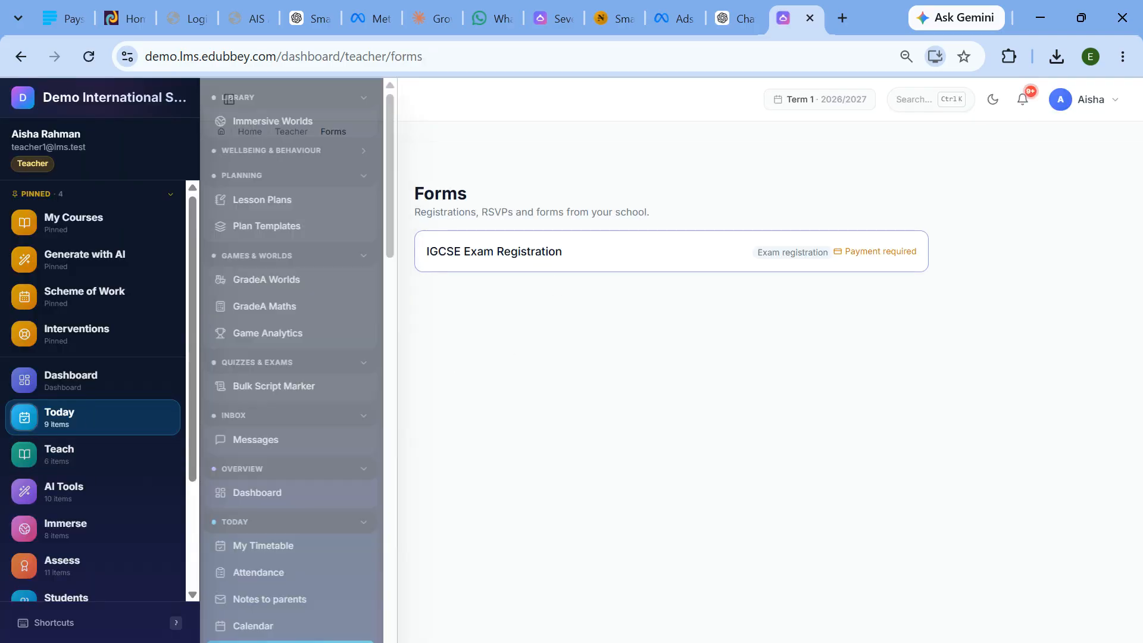
- Open Leave & Cover from the Today area and choose Sick leave as the reason in the absence report
click(258, 348)
scroll(458, 386, down, 4)
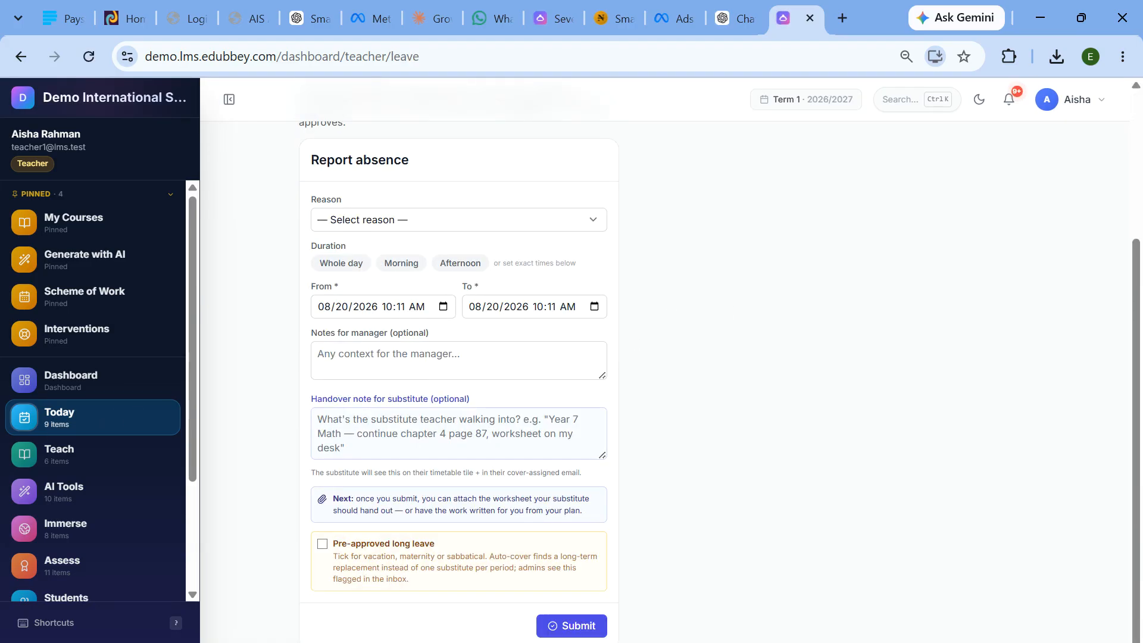
scroll(546, 409, up, 3)
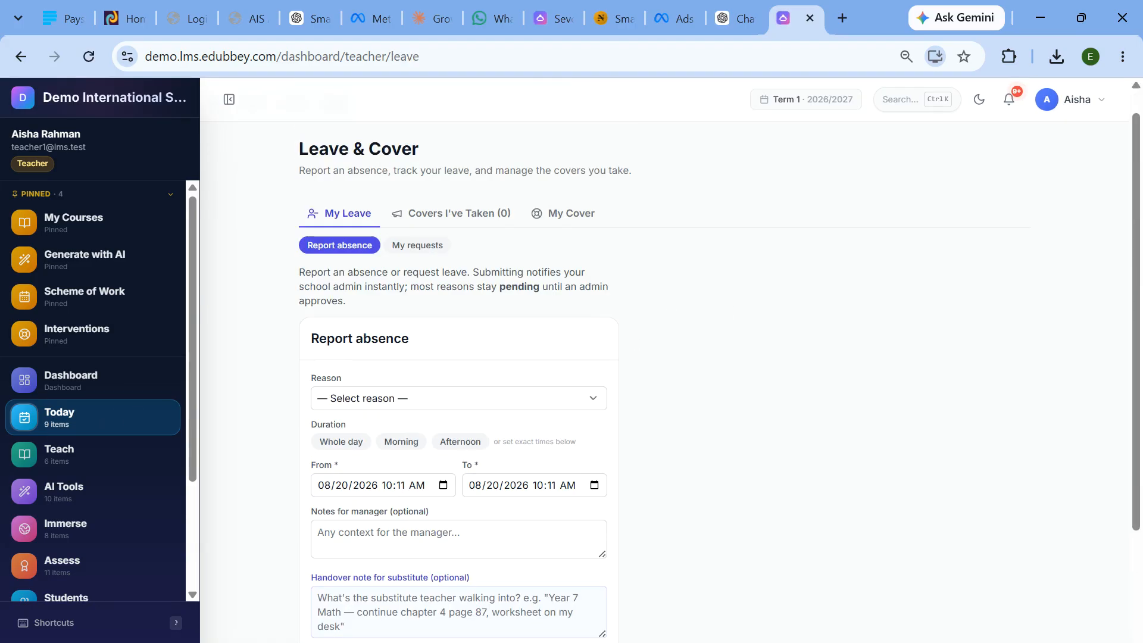
scroll(459, 387, down, 2)
click(459, 308)
click(417, 355)
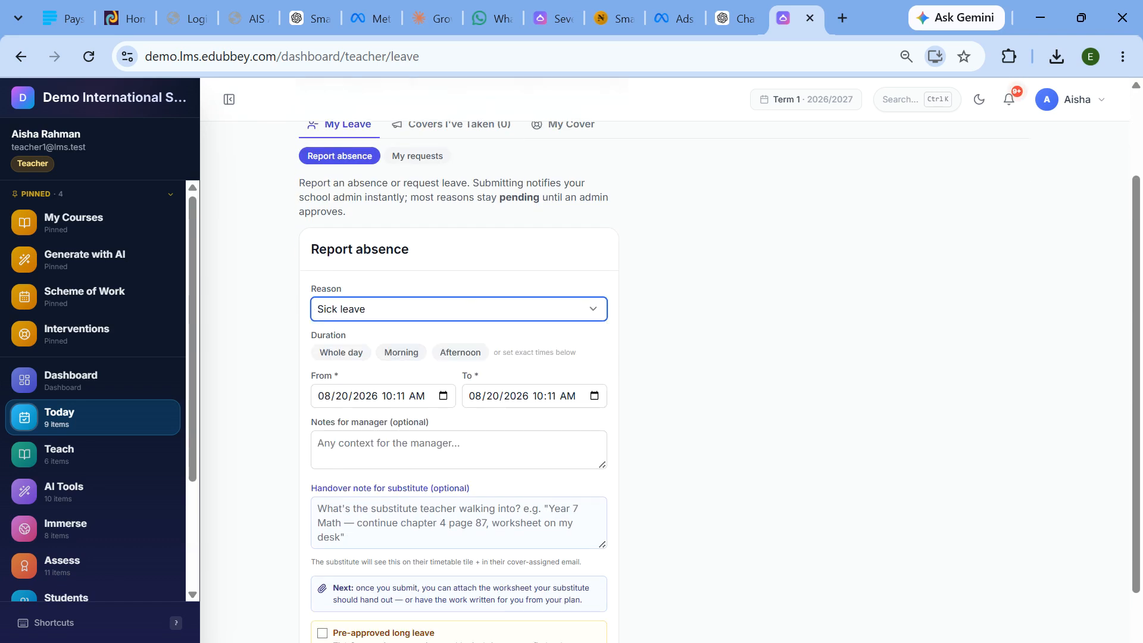
- Review the rest of the absence form, highlighting the note about attaching a worksheet for the substitute
scroll(500, 417, down, 2)
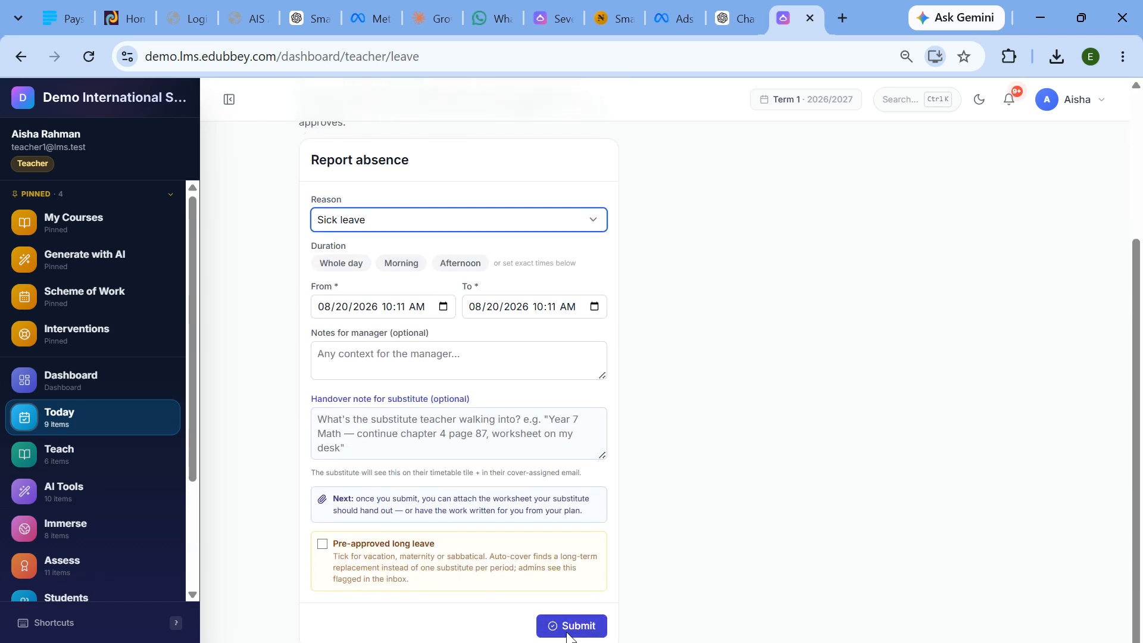
click(359, 510)
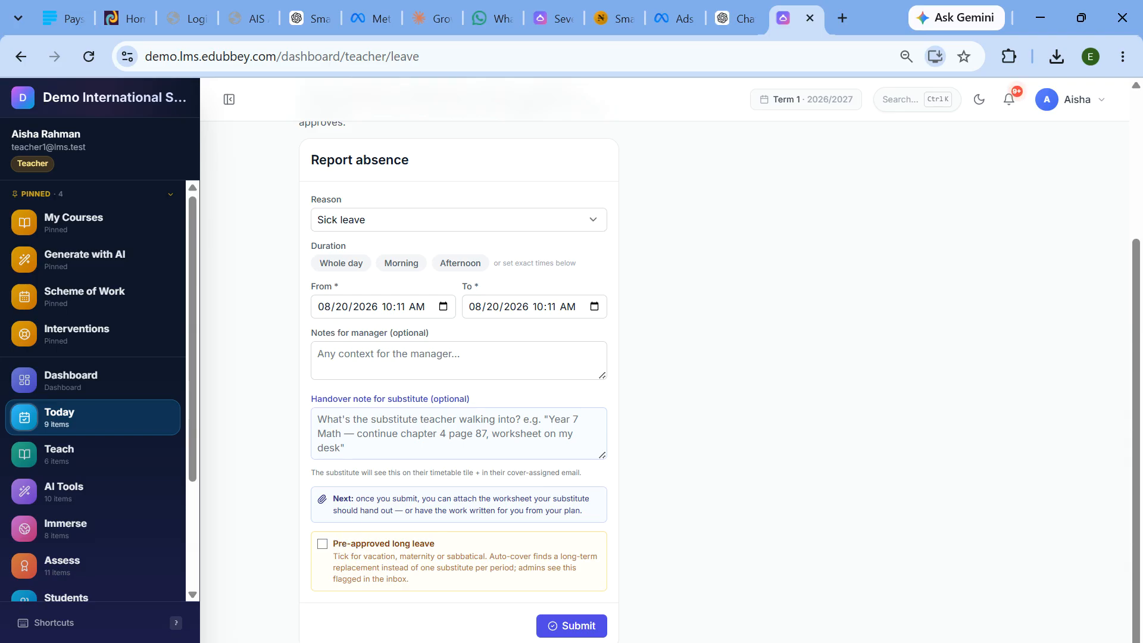
drag(360, 499, 525, 511)
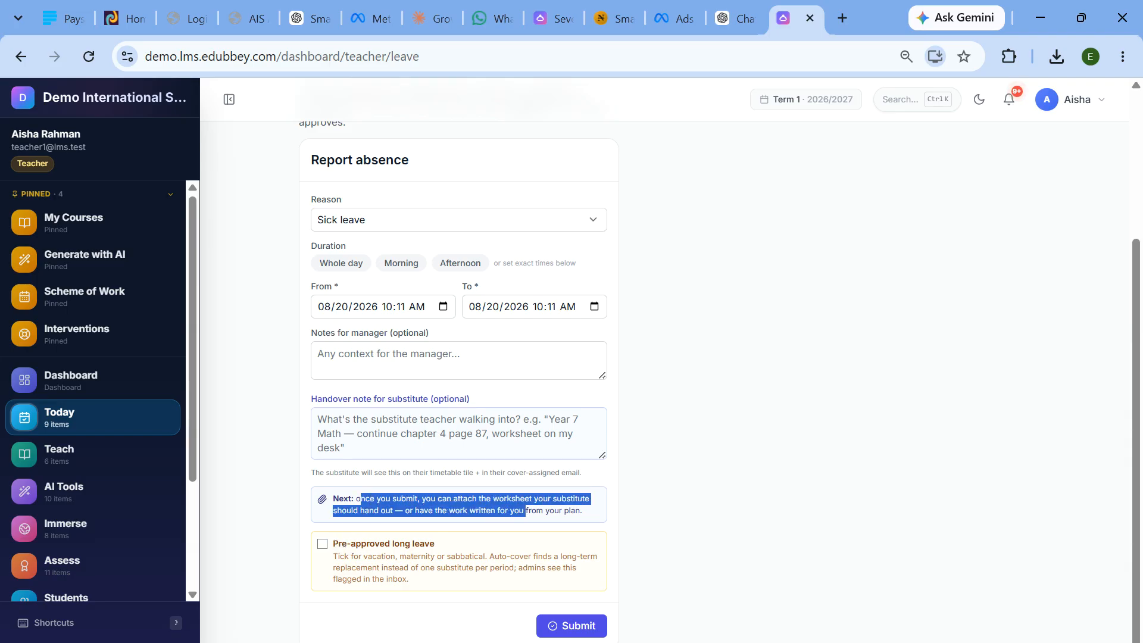
click(525, 511)
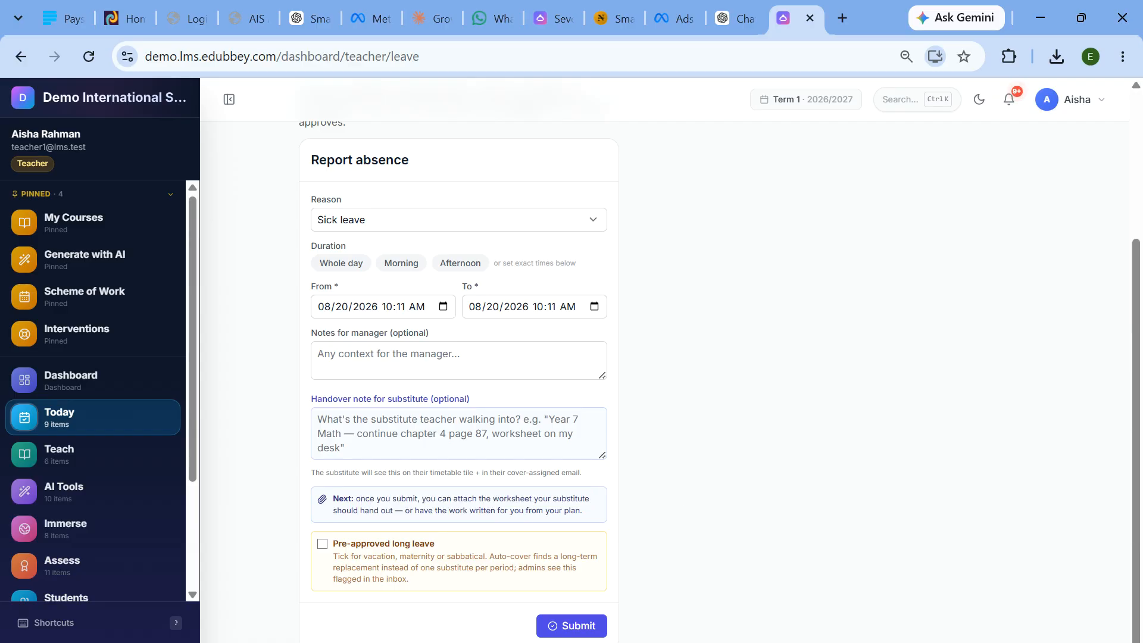
drag(493, 499, 589, 499)
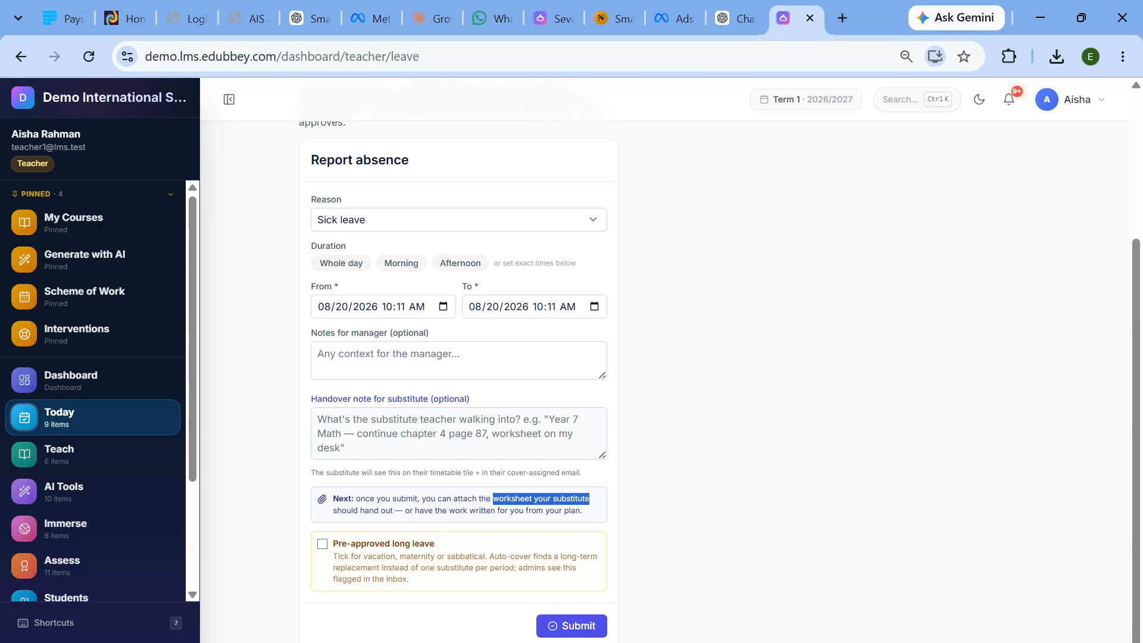
- View My Duties and My Login Cards from the Today area
mouse_move(77, 405)
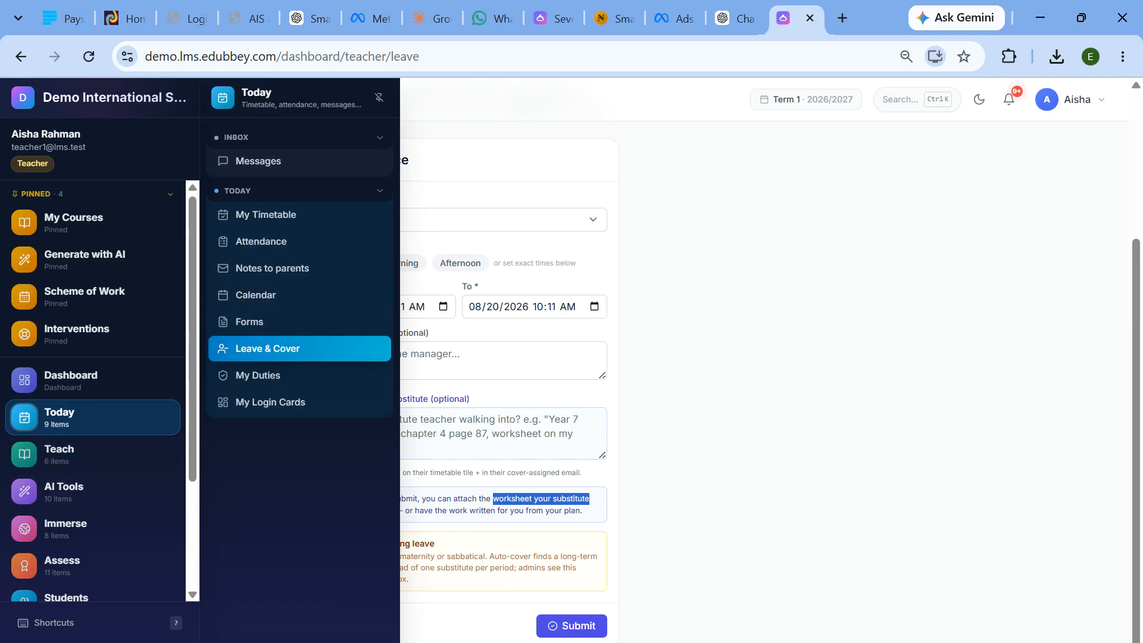
click(258, 375)
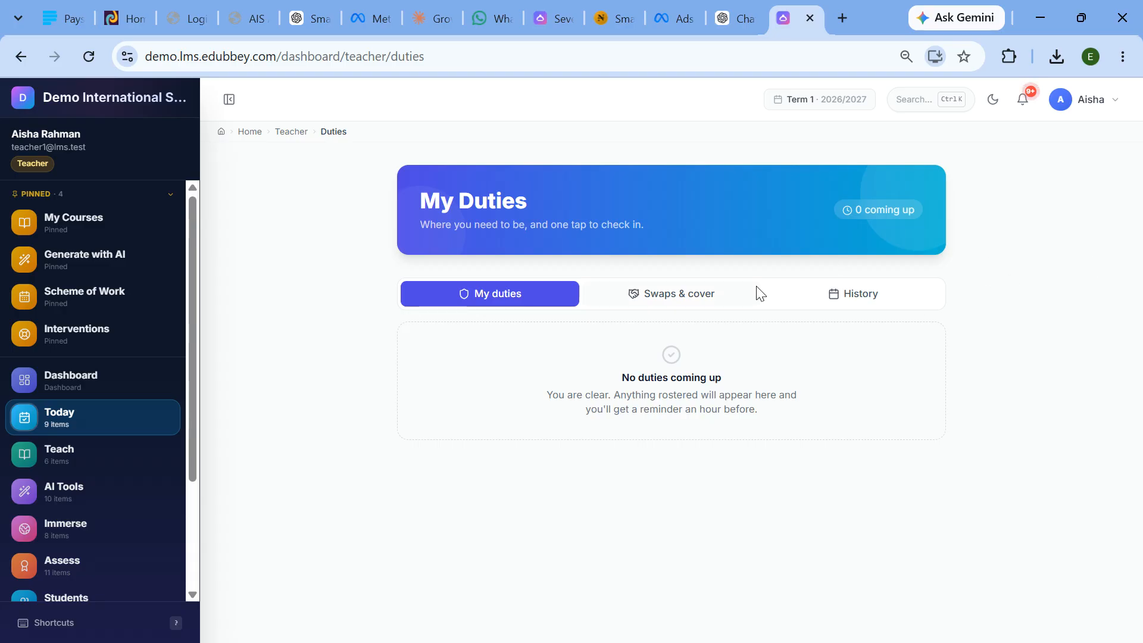
mouse_move(53, 411)
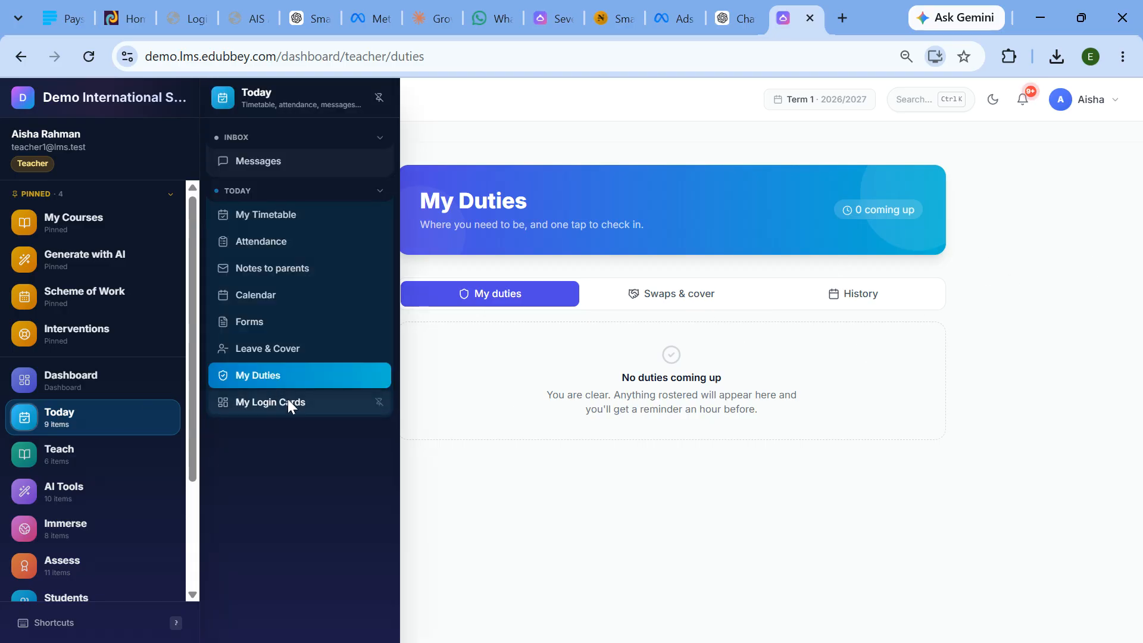
click(270, 402)
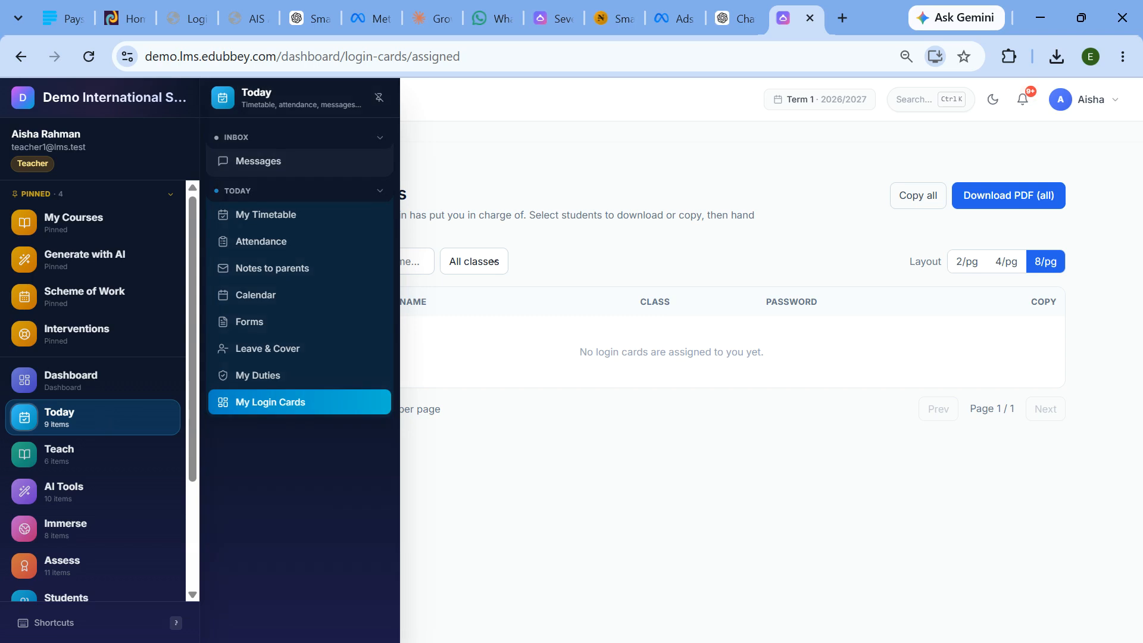
- Open My Classes from the Teach area, look through the Year 1A courses and assignments, and collapse the class again
scroll(94, 415, down, 1)
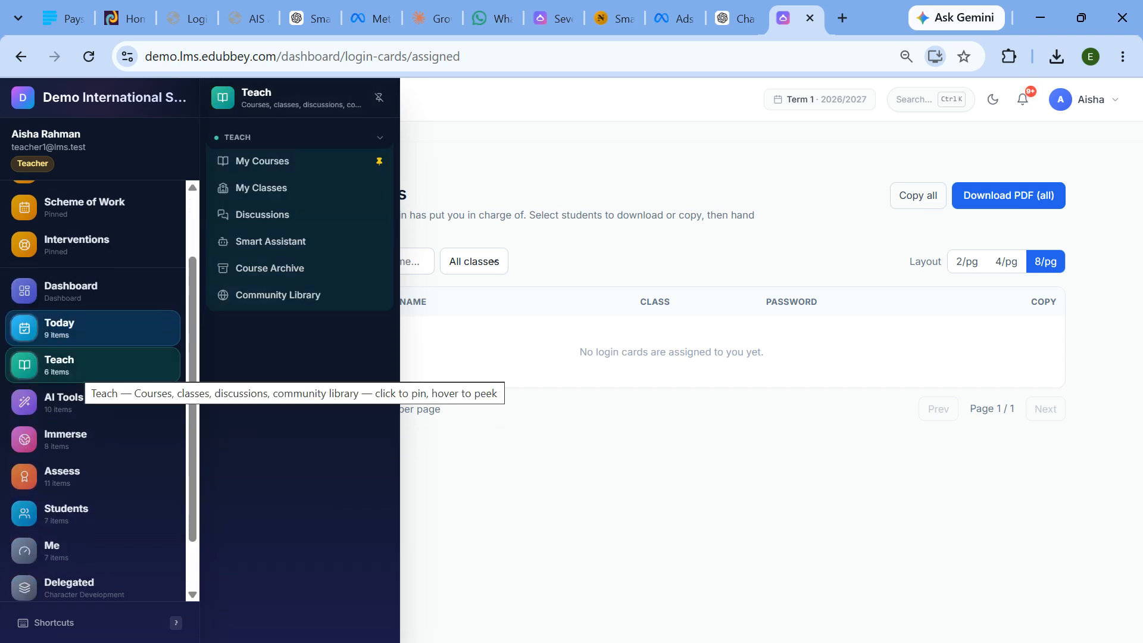
click(271, 184)
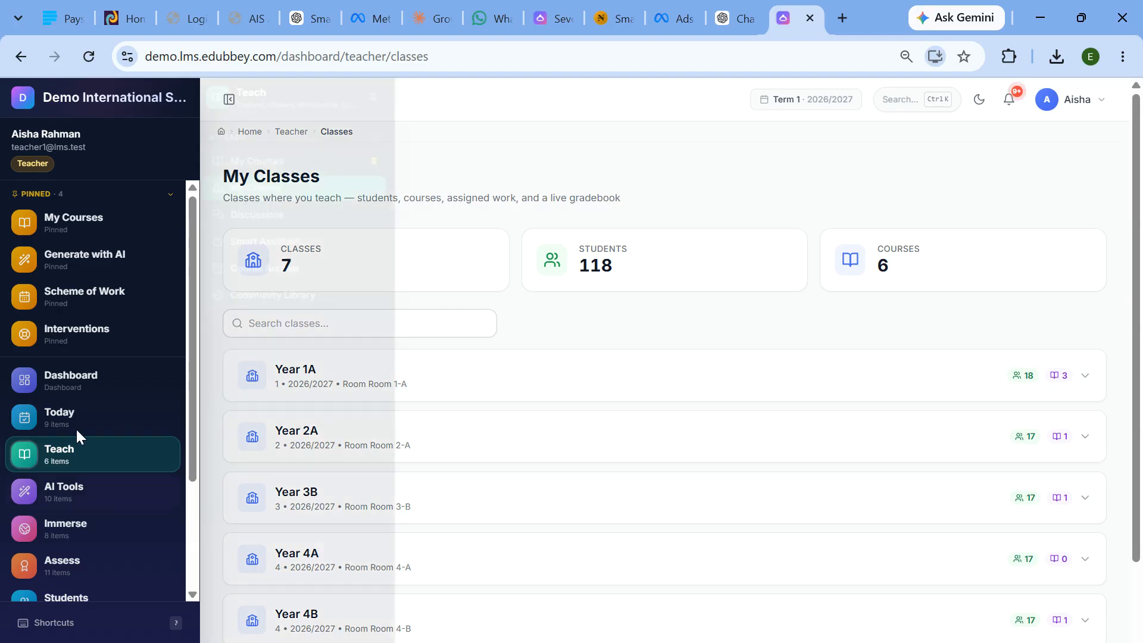
mouse_move(84, 452)
click(434, 384)
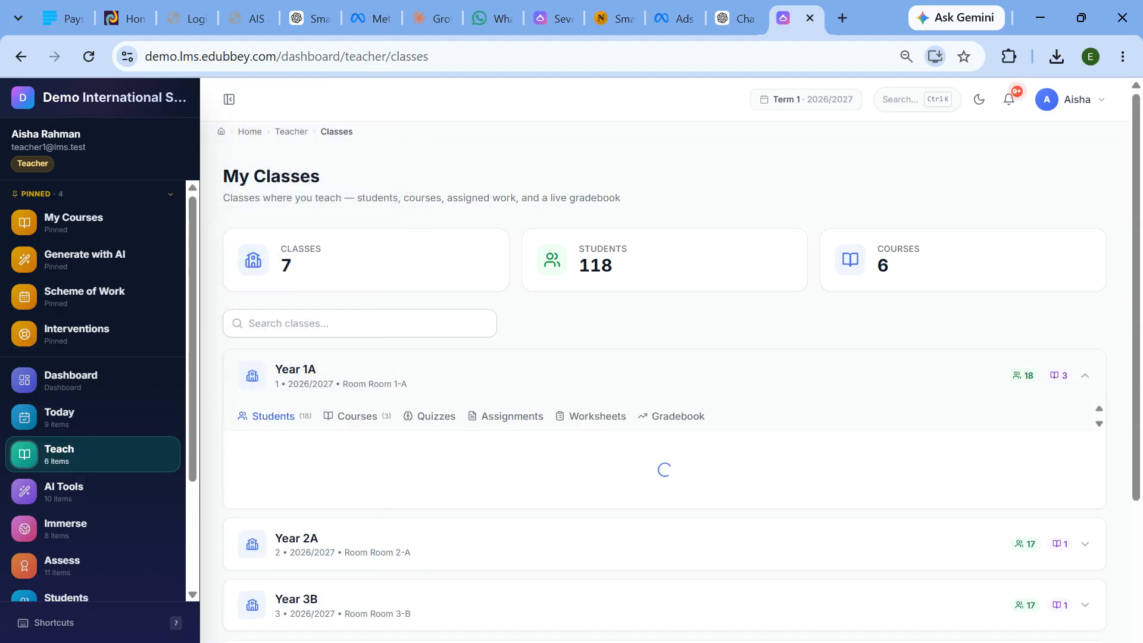
scroll(391, 303, down, 3)
click(357, 238)
click(519, 238)
scroll(427, 260, up, 3)
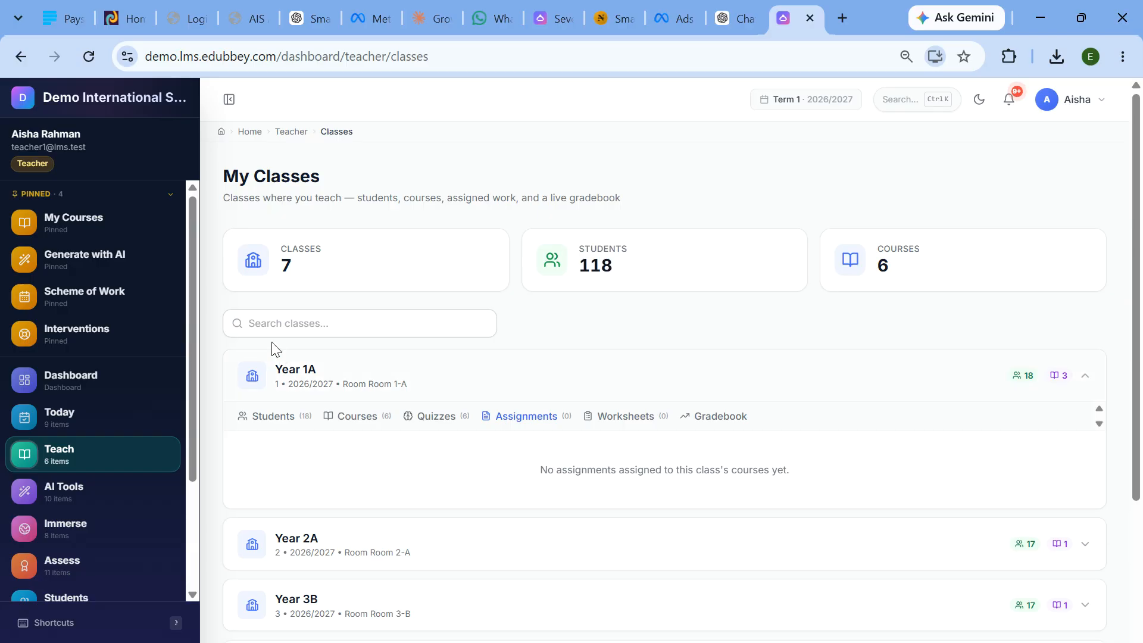
click(327, 375)
- Expand the Year 6A class and review its students, courses, quizzes and assignments
scroll(511, 415, down, 2)
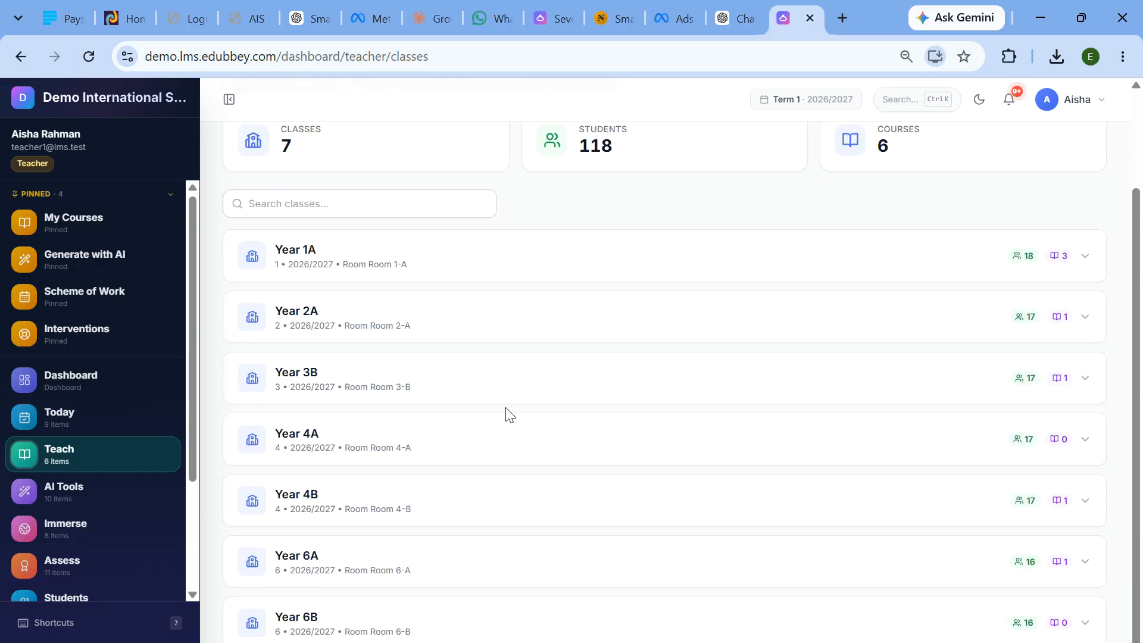
click(369, 563)
scroll(424, 483, down, 6)
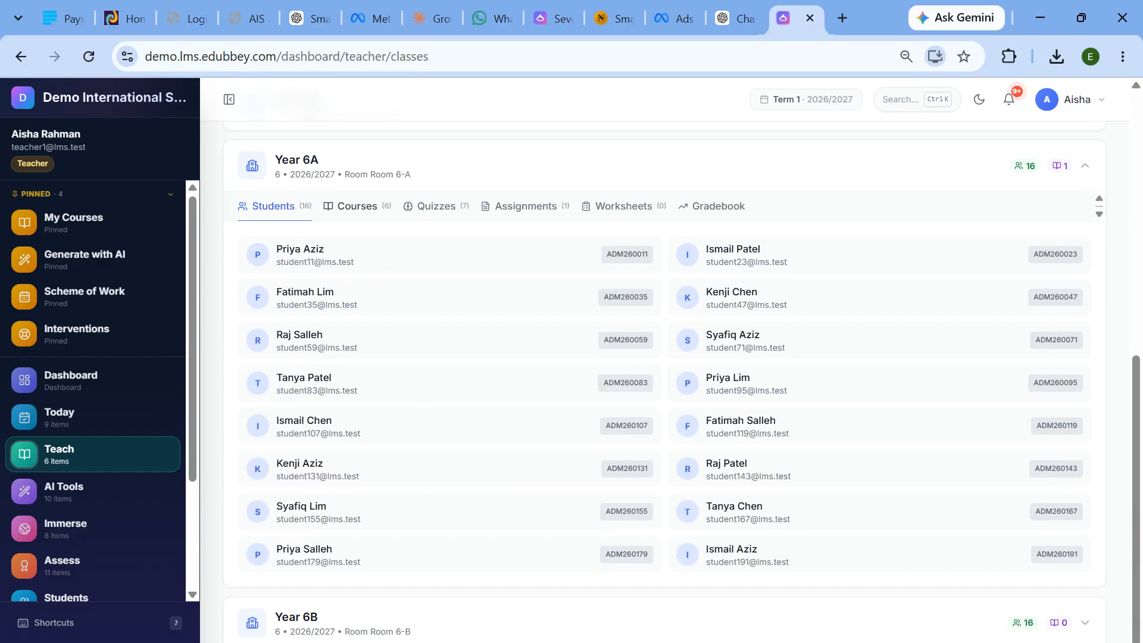
click(358, 206)
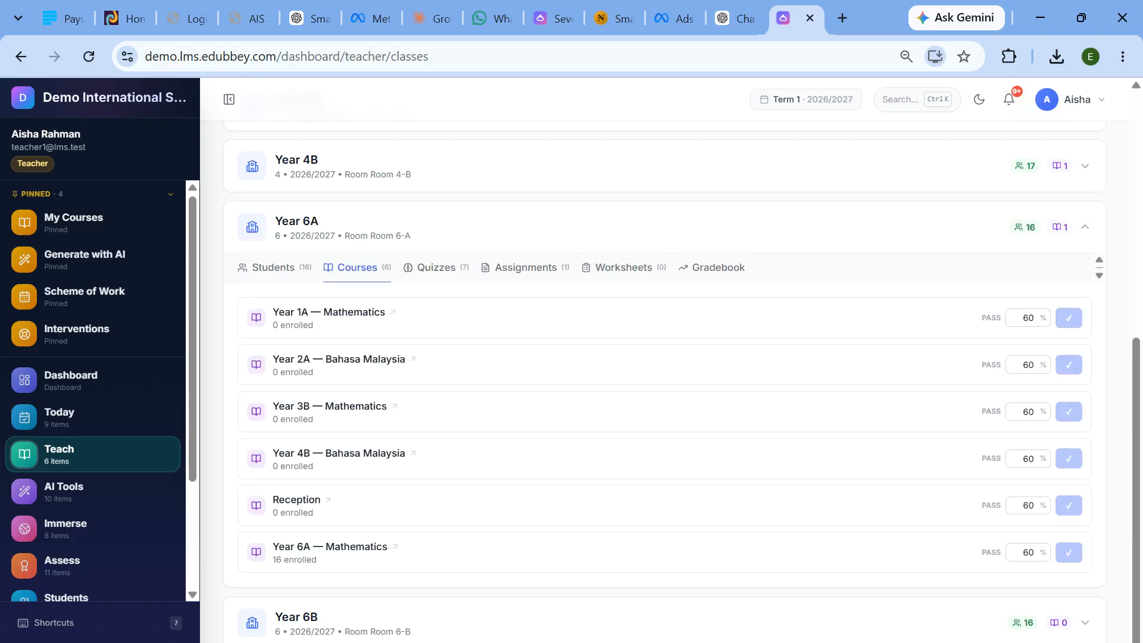
click(448, 271)
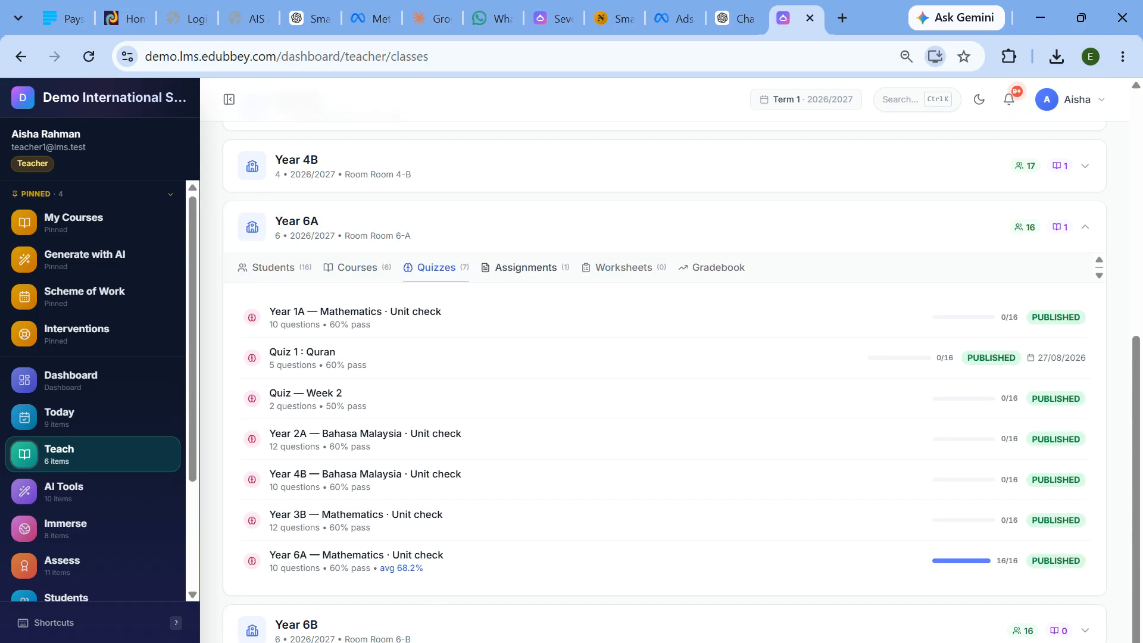
click(525, 268)
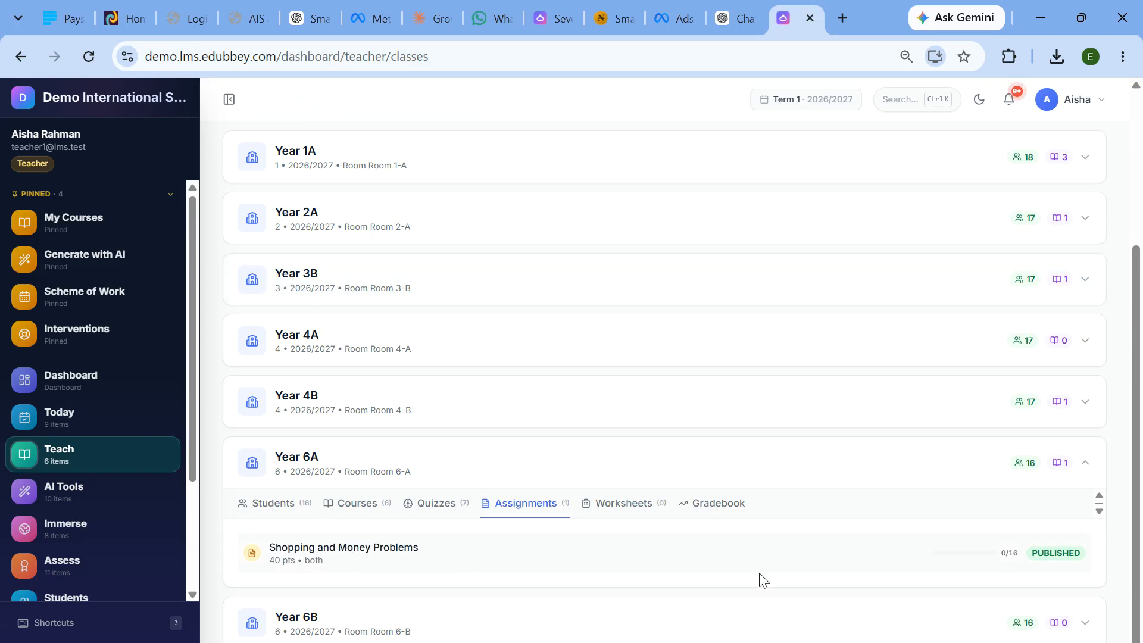
- Examine the gradebook of the Year 6A class
click(712, 503)
scroll(389, 390, down, 6)
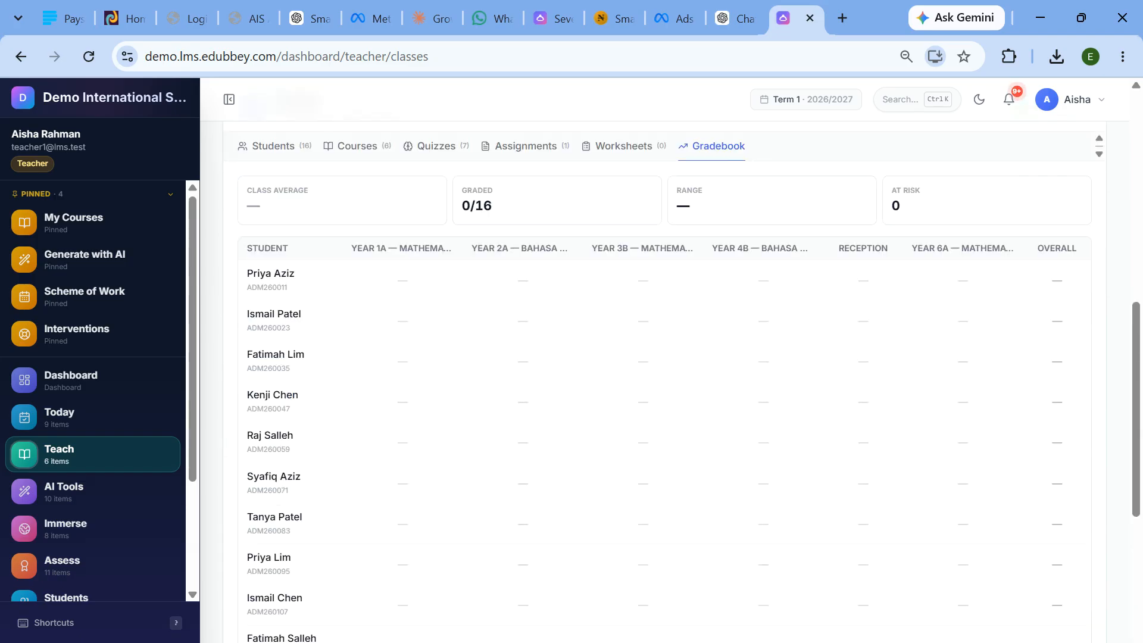
scroll(268, 393, up, 3)
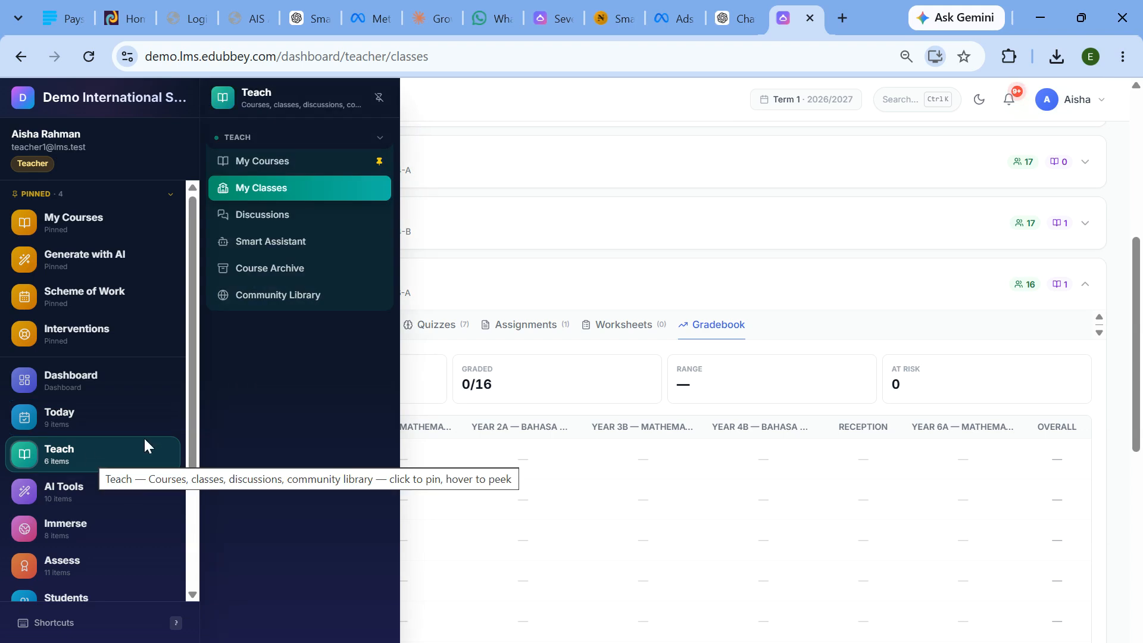
- Open the course Discussions page from the Teach area
mouse_move(158, 426)
mouse_move(95, 456)
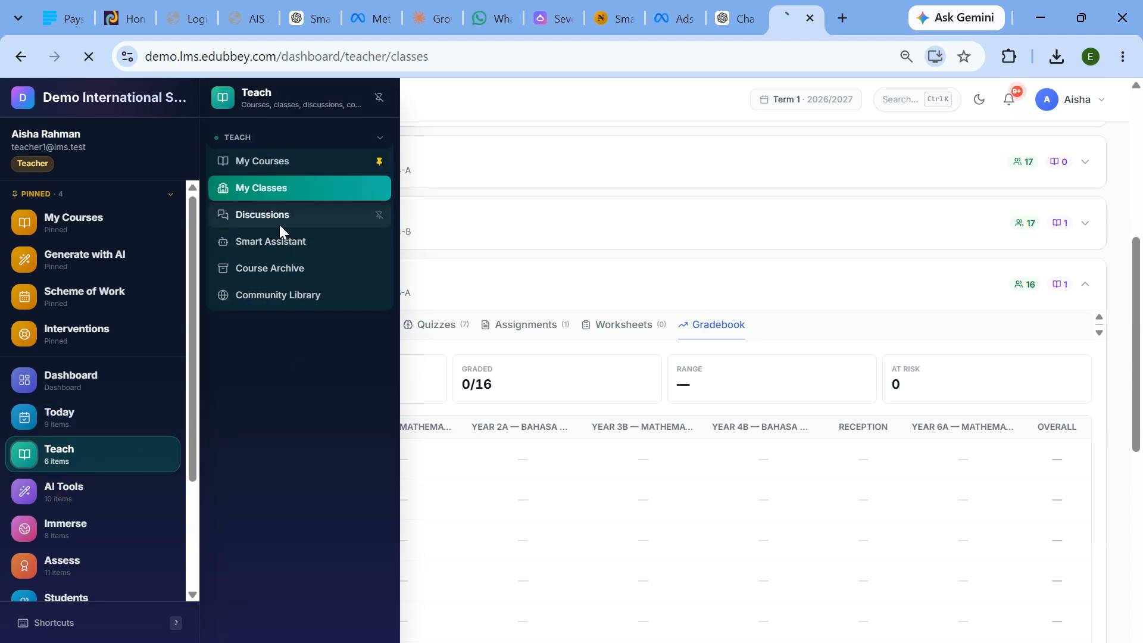
click(280, 217)
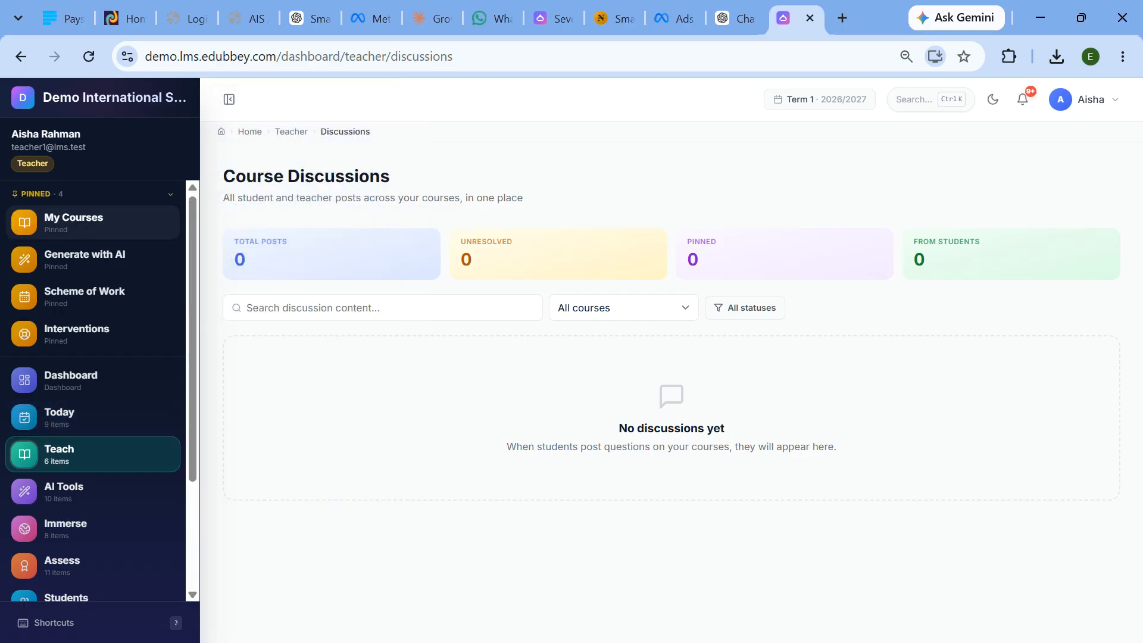
- Open the Year 6A — Mathematics course from My Courses
click(78, 222)
scroll(536, 452, down, 2)
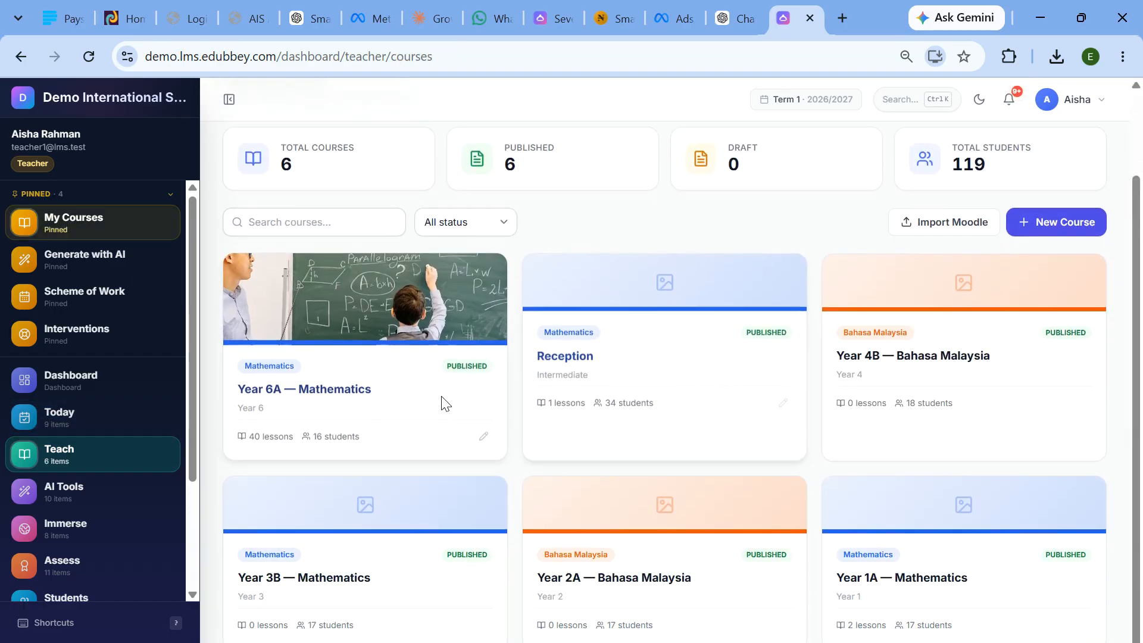
click(467, 439)
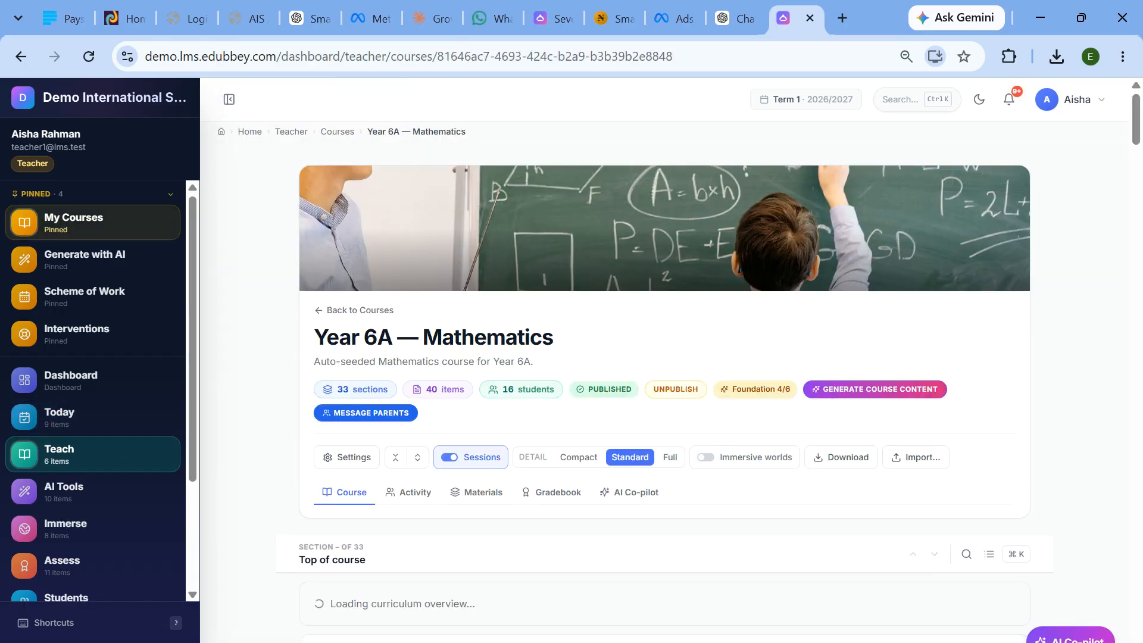
- Open the course settings and review the General, Appearance and Visibility options
click(354, 460)
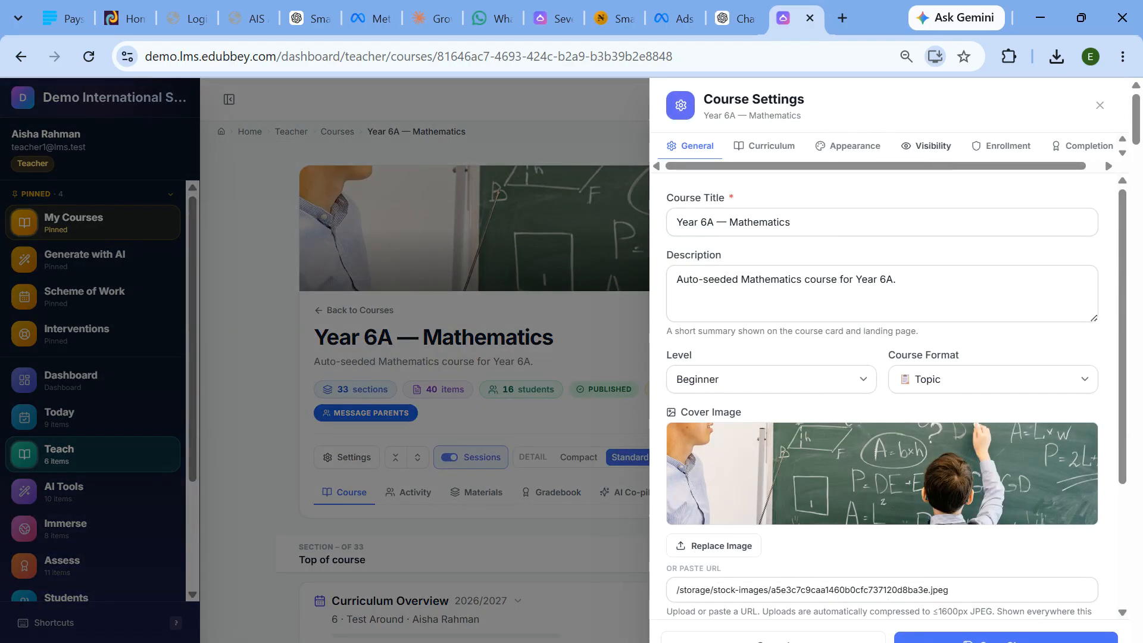
scroll(774, 146, down, 3)
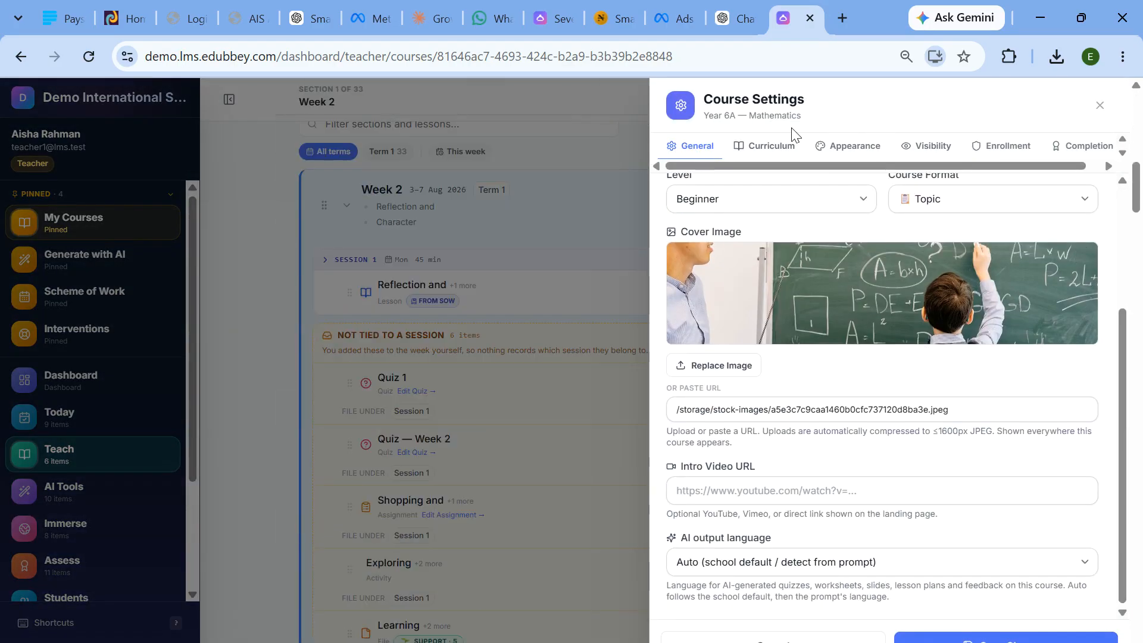
click(853, 148)
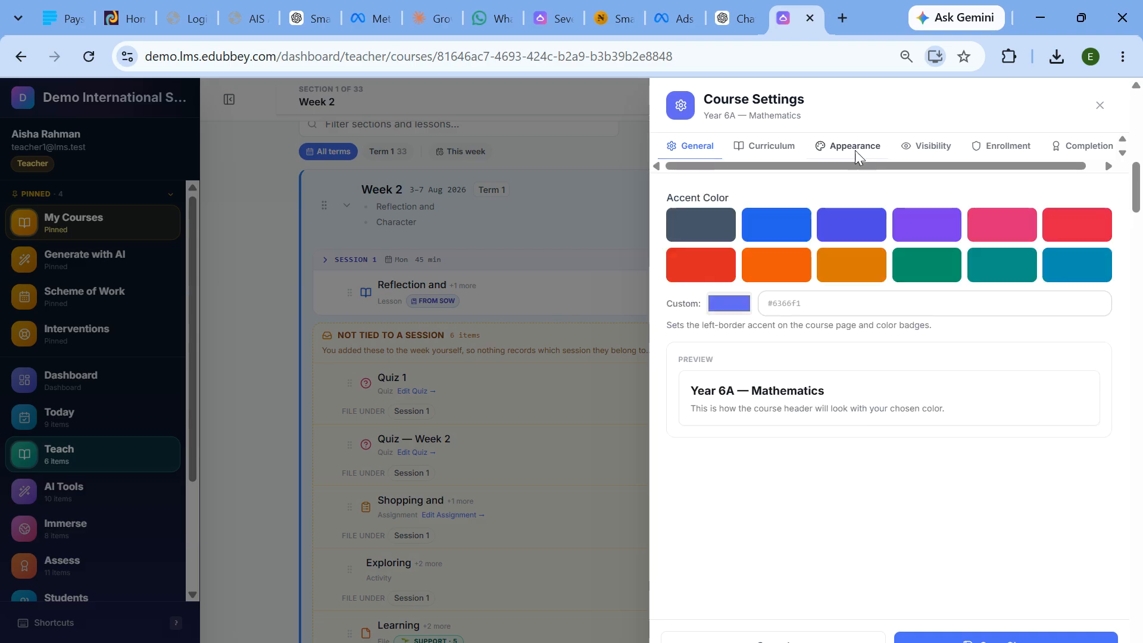
click(927, 147)
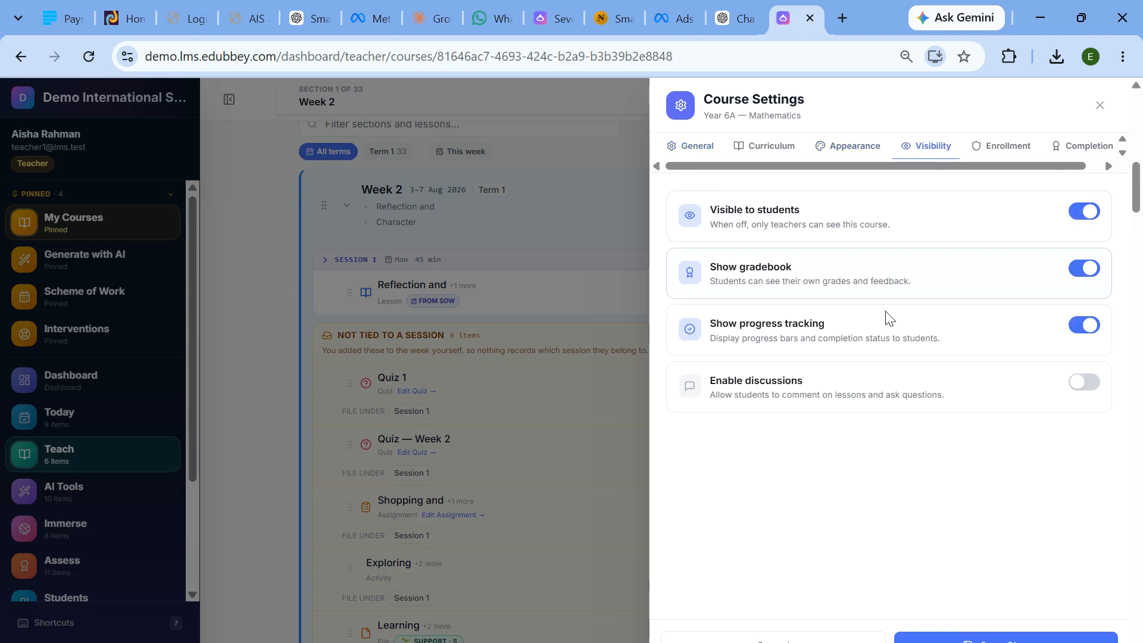
- Try to save the course's visibility settings with Enable discussions switched on, close the settings and look through the course's weekly sections
scroll(886, 318, up, 3)
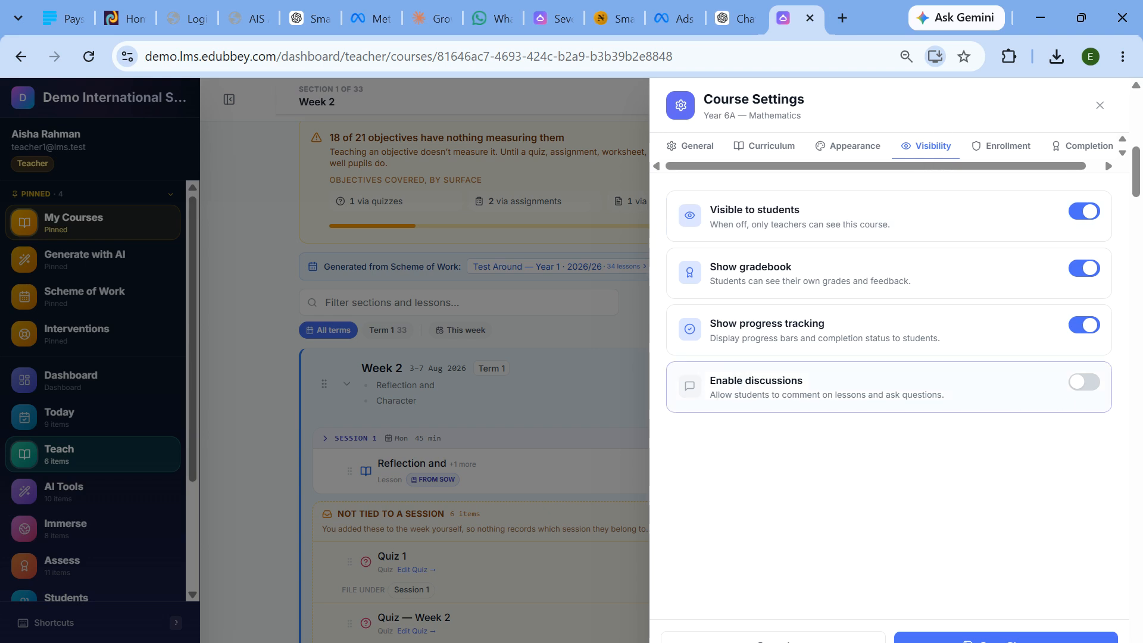
click(1084, 383)
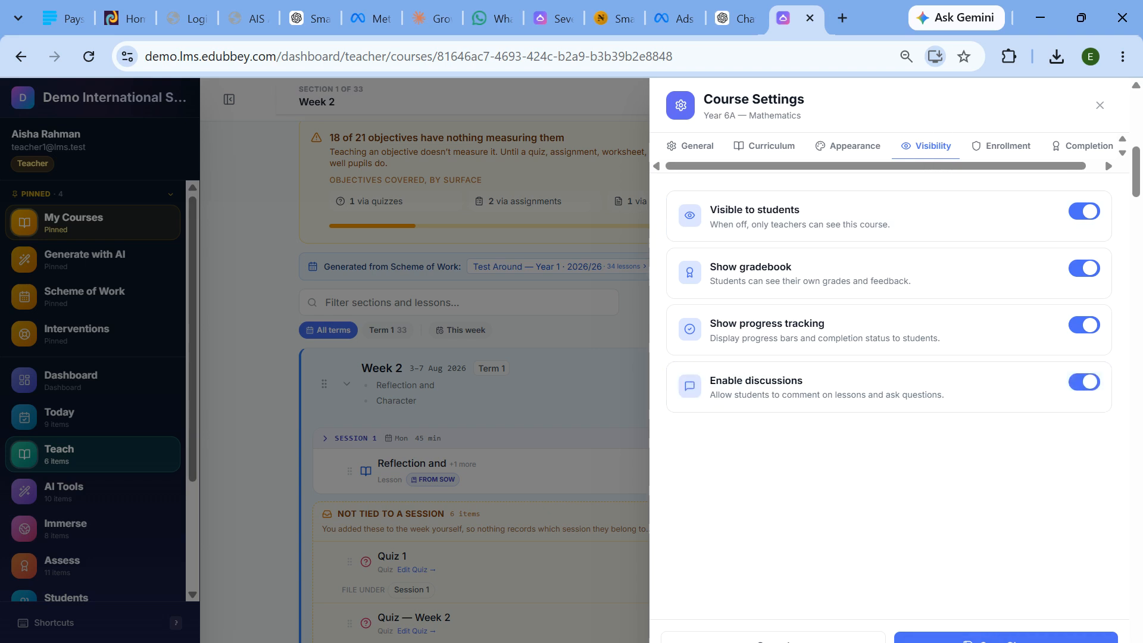
click(977, 568)
click(967, 641)
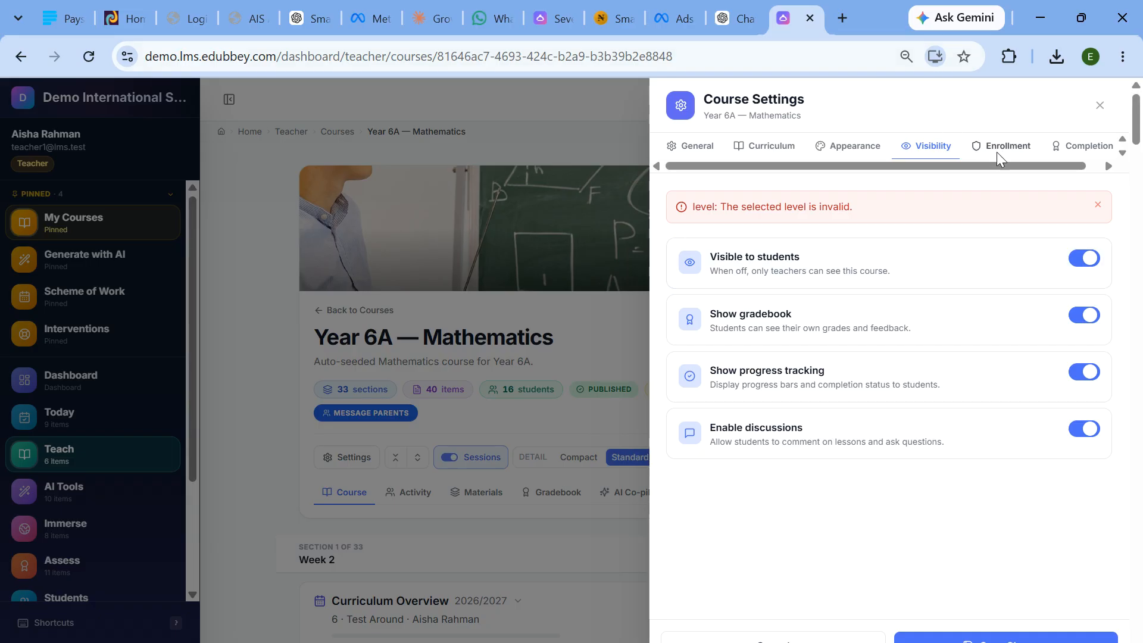
click(1099, 106)
scroll(1134, 208, down, 15)
drag(1139, 241, 1140, 631)
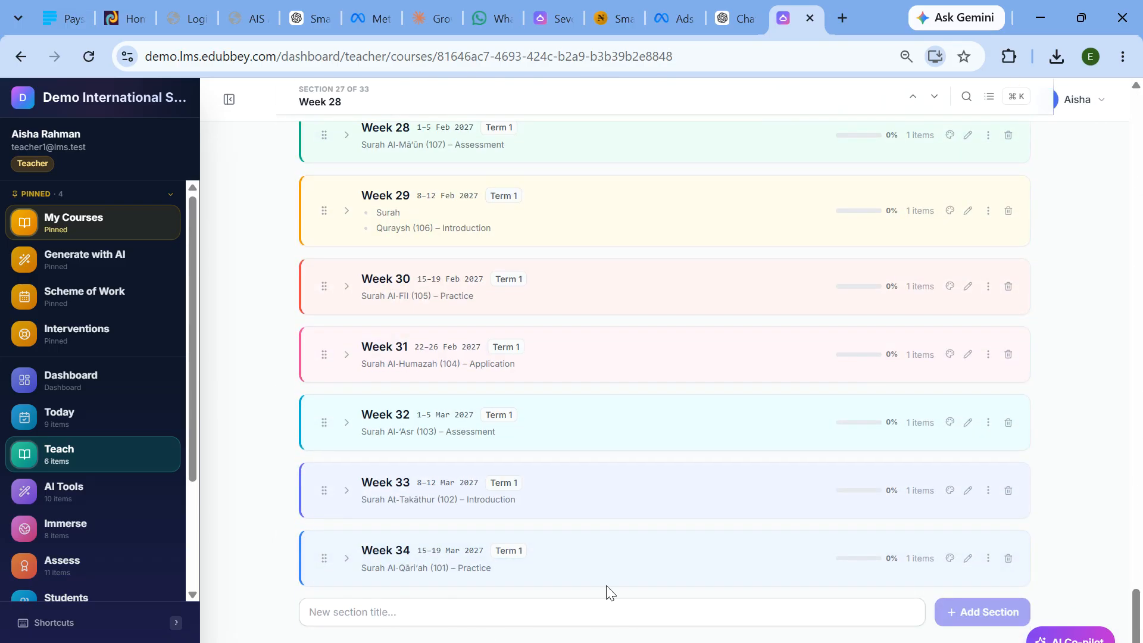
- Ask the Smart Assistant "Which of my students are struggling?" and read through its answer
mouse_move(95, 452)
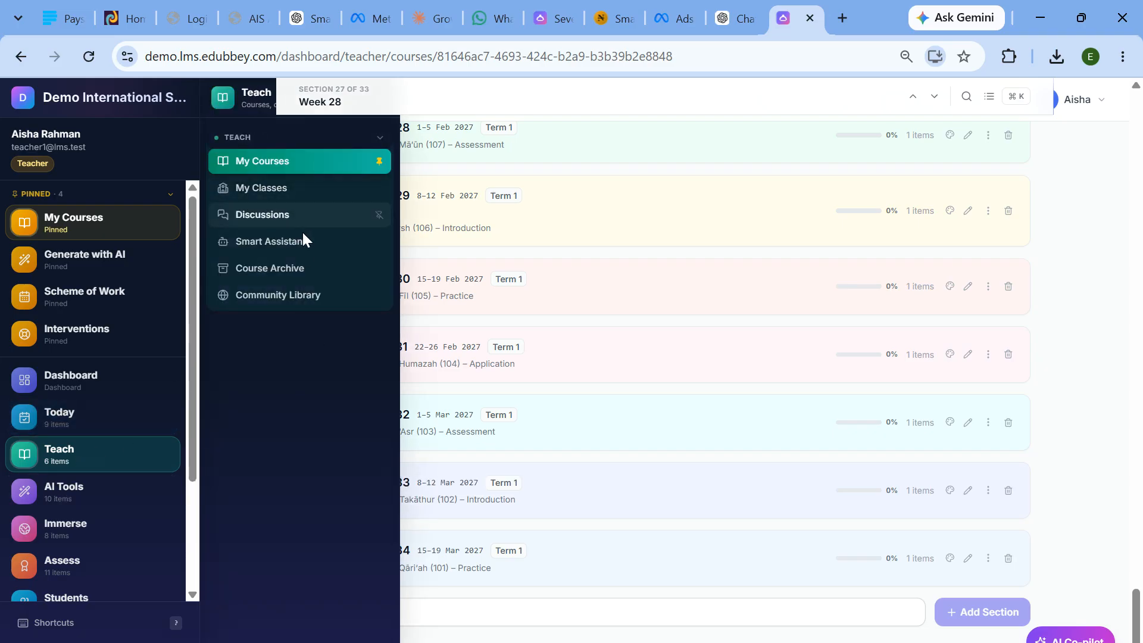
click(274, 241)
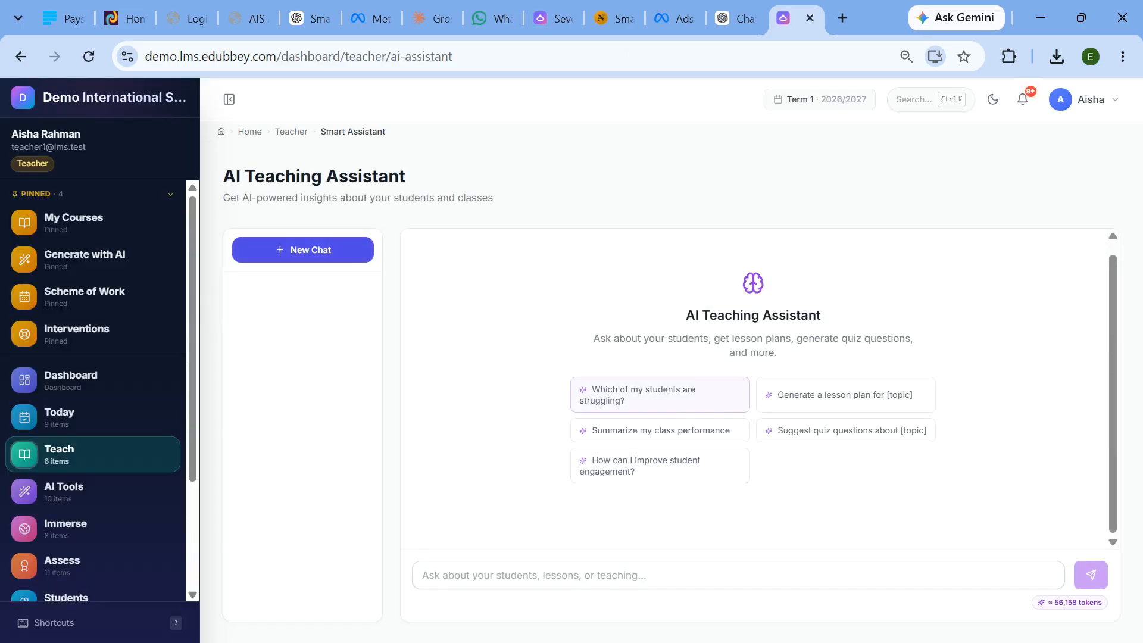
click(659, 394)
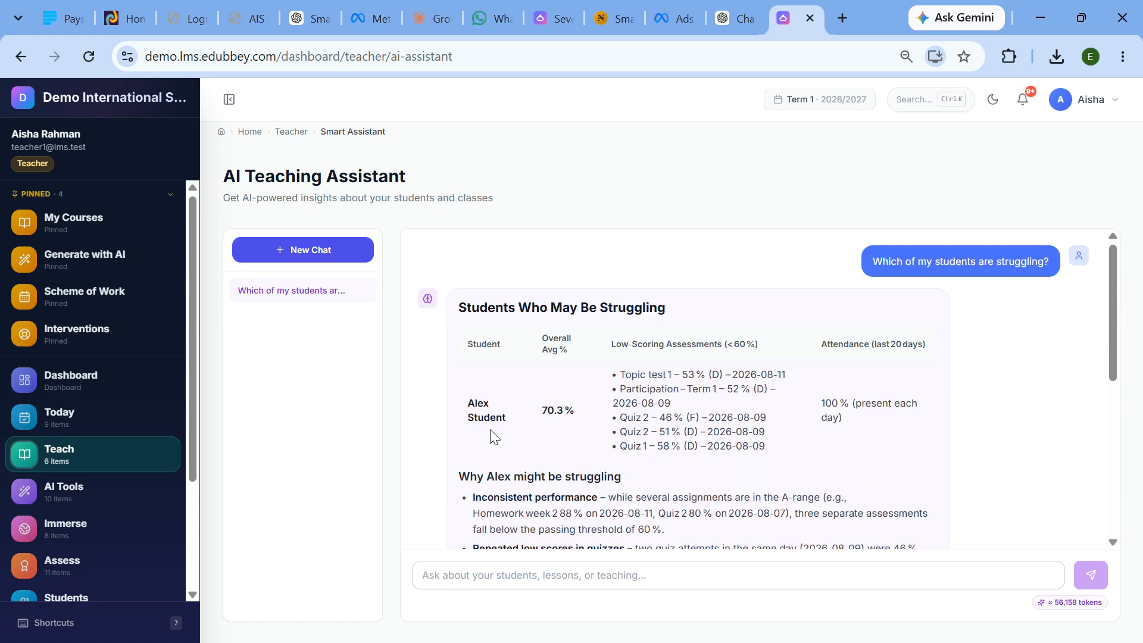
scroll(651, 392, down, 5)
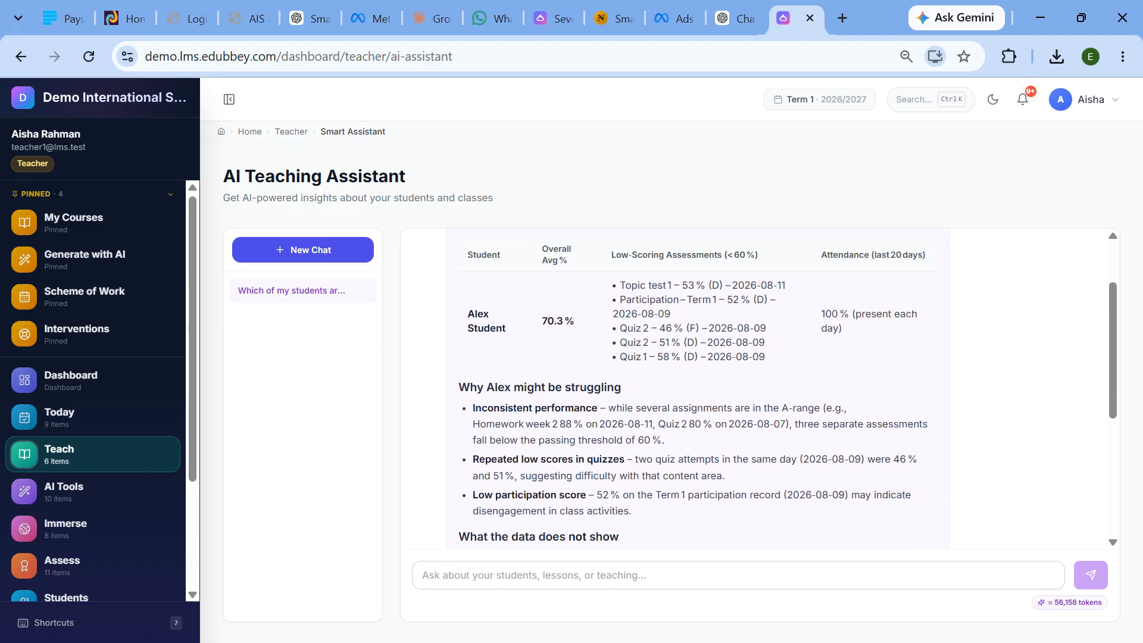
scroll(650, 392, down, 2)
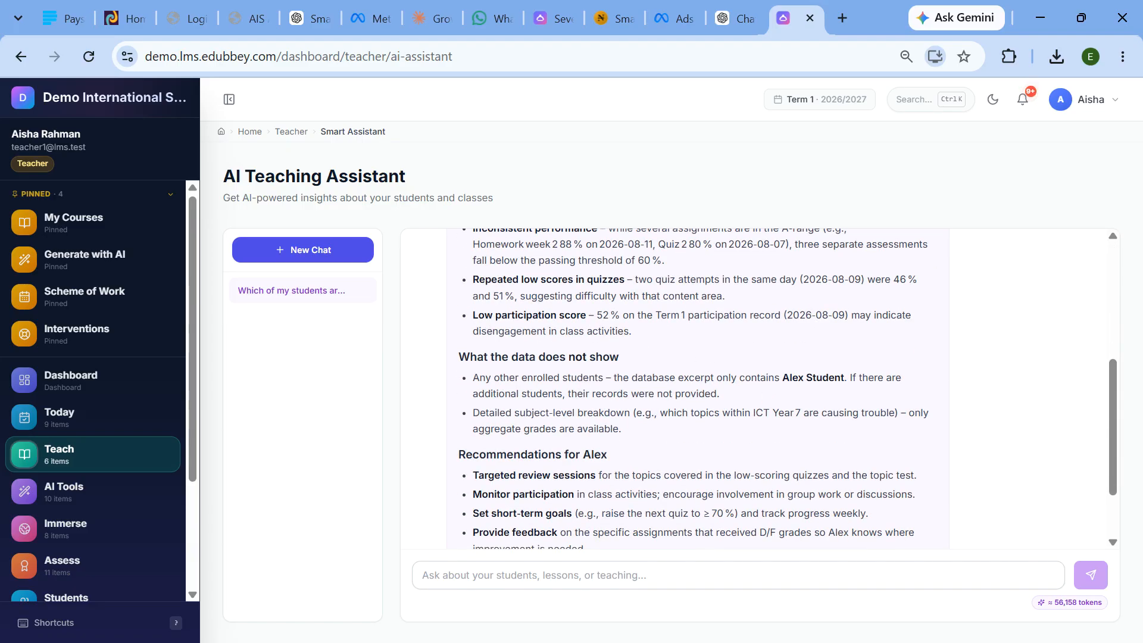
- Open the Community Library from the Teach area
mouse_move(94, 473)
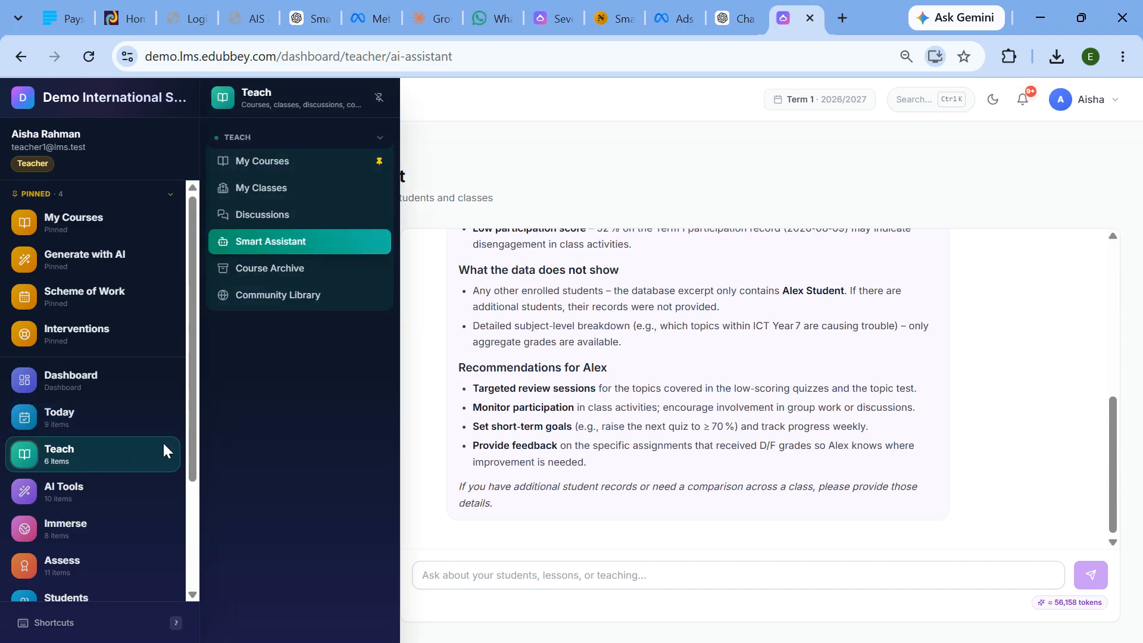
click(278, 295)
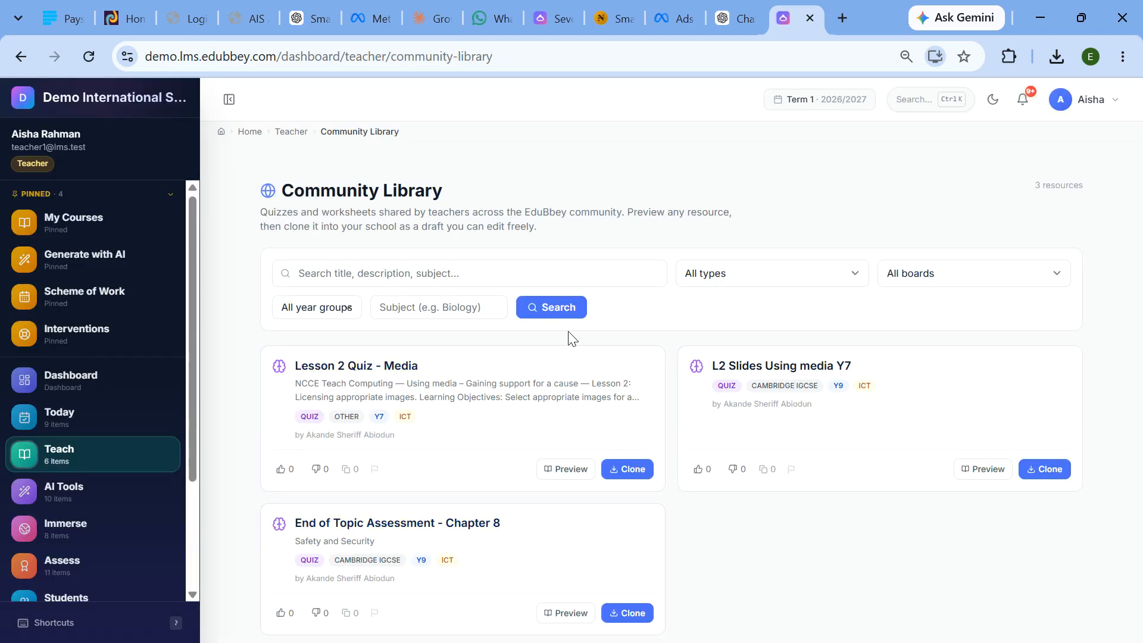
- Open the Kindergarten tool from the AI Tools area and review its game setup options and My Activities
scroll(103, 415, down, 3)
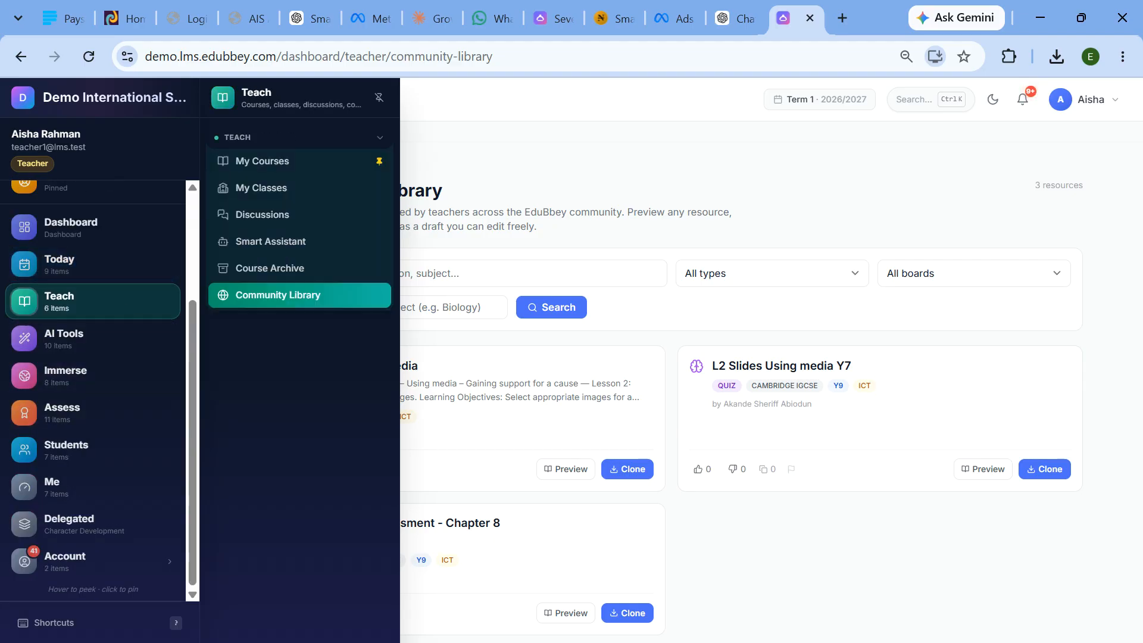
mouse_move(99, 334)
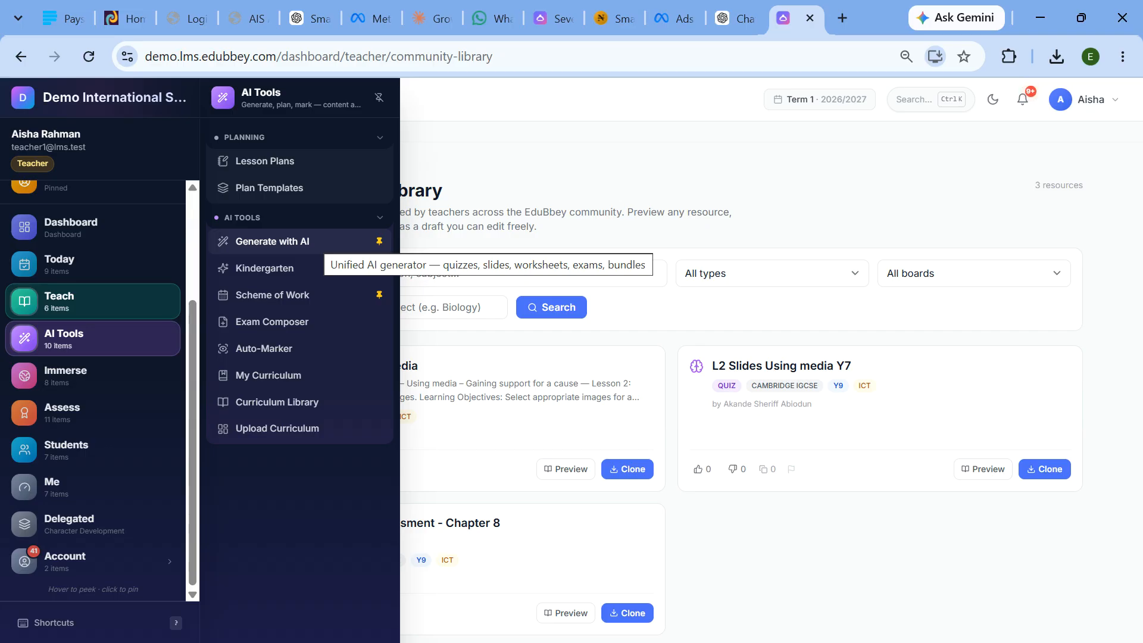
click(263, 268)
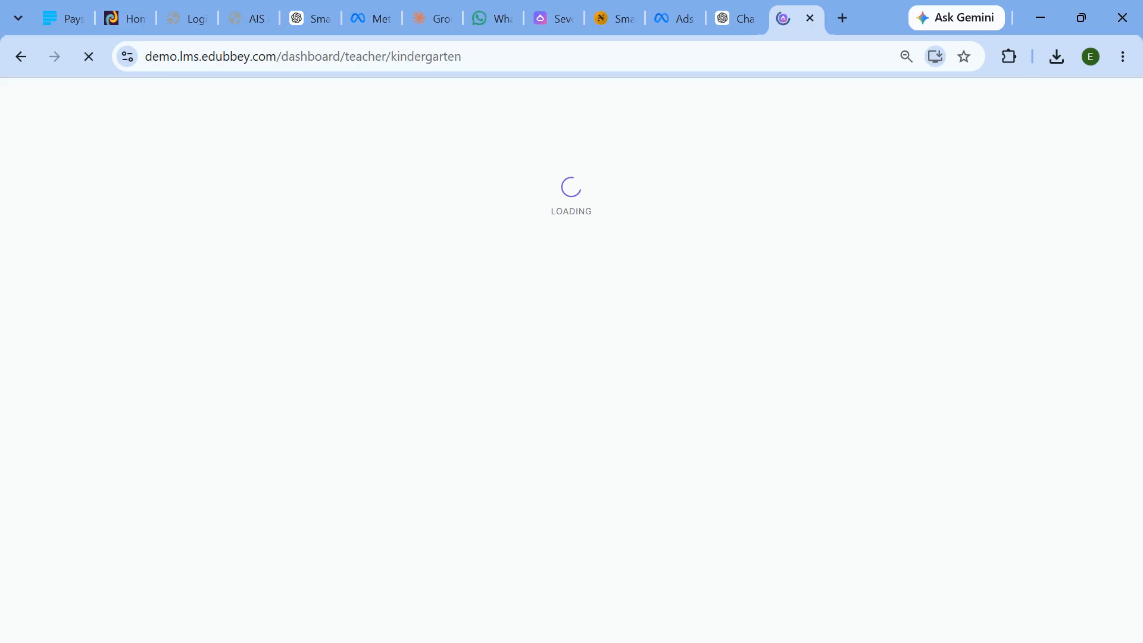
scroll(727, 403, down, 7)
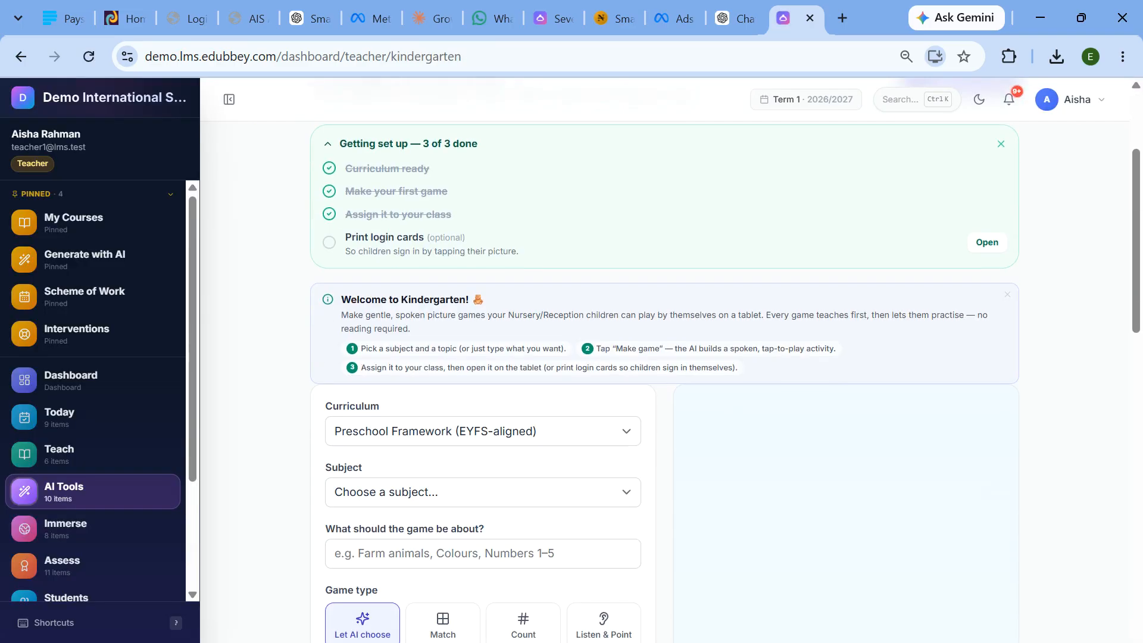
scroll(421, 403, down, 10)
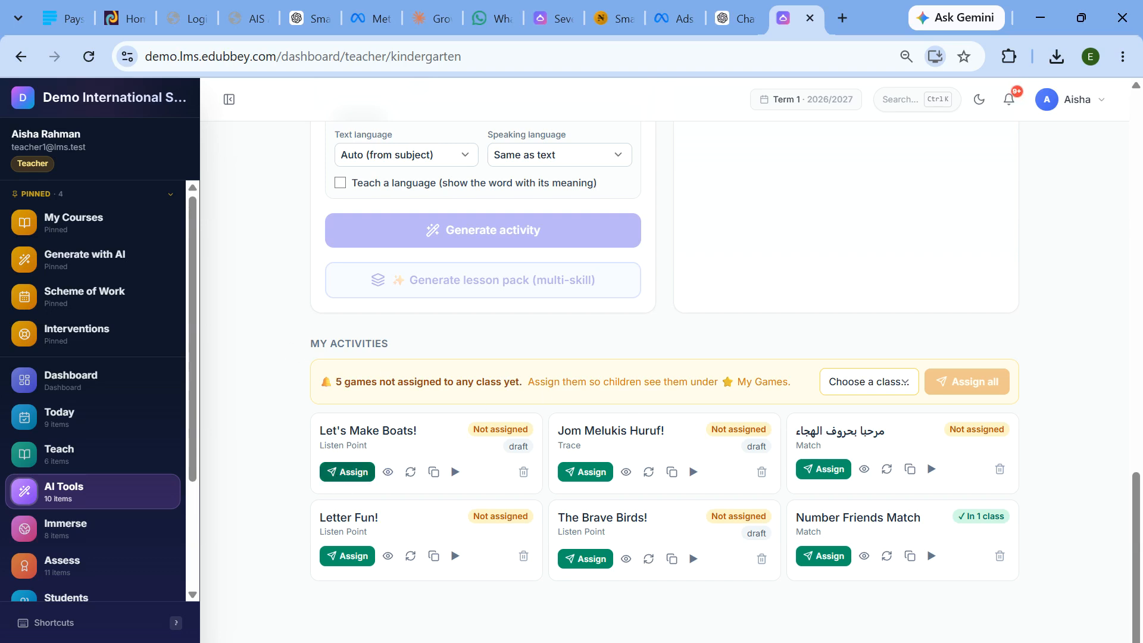
- Preview the "Let's Make Boats!" activity, start the game and look over its introduction and picture options
click(387, 472)
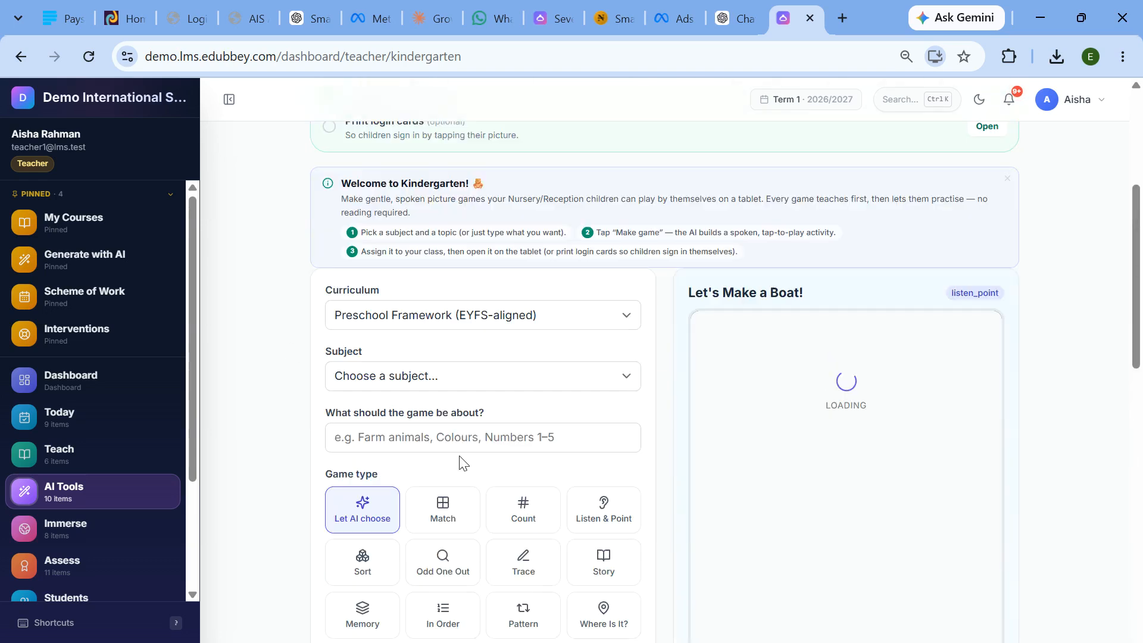
click(874, 542)
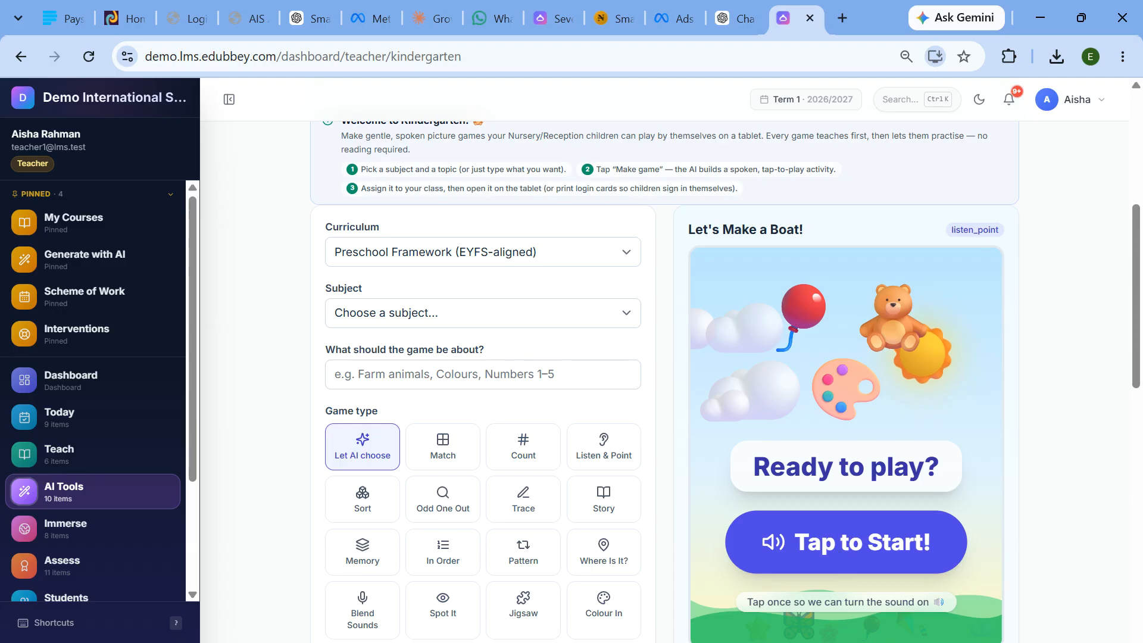
scroll(846, 381, down, 5)
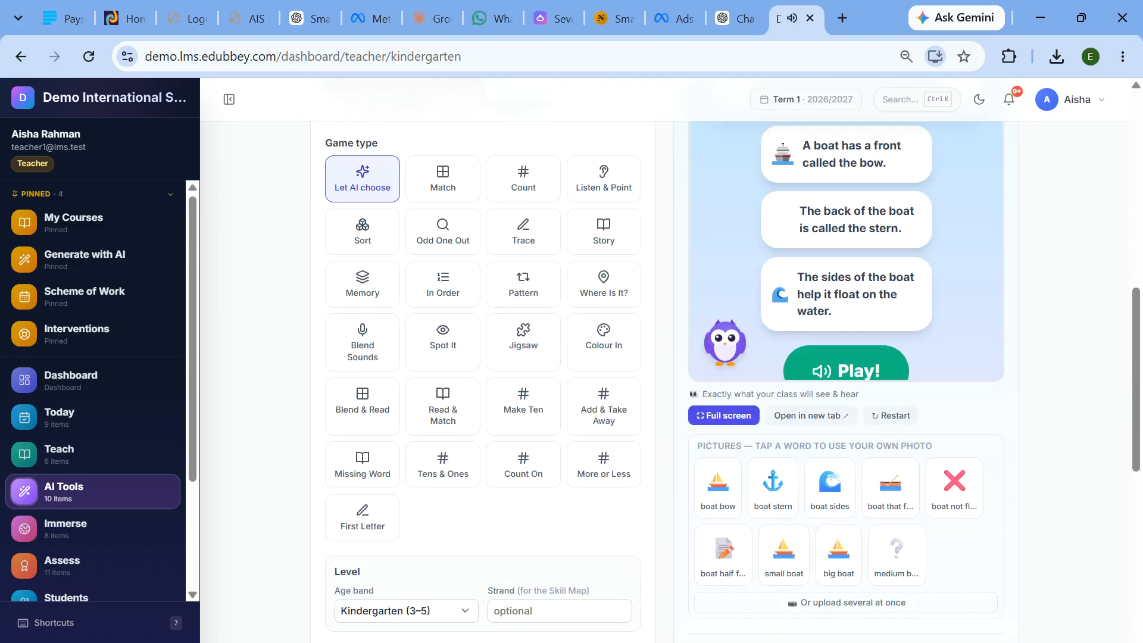
scroll(850, 545, up, 5)
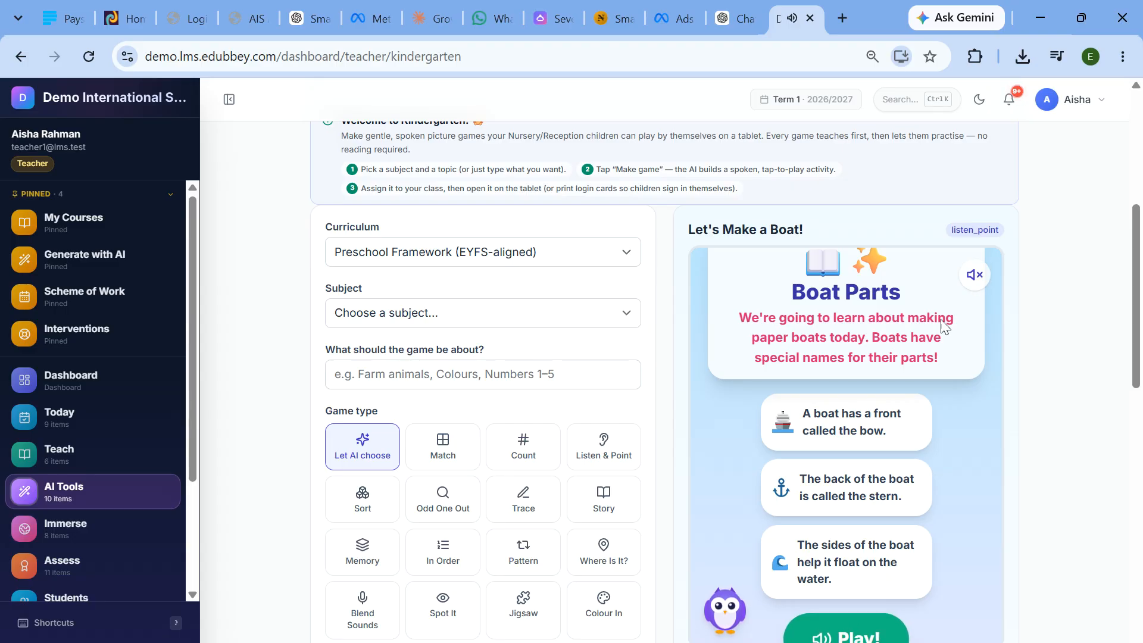
scroll(569, 381, down, 3)
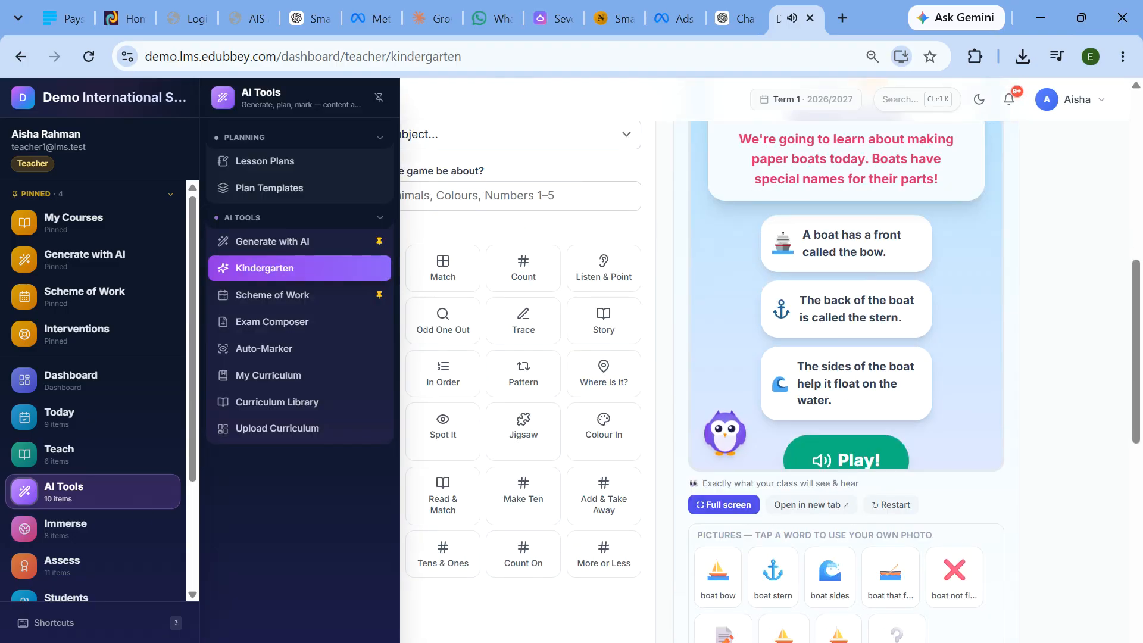
- Open the Exam Composer and set its scope to board Preschool Framework (EYFS-aligned), subject Arabic and year group Reception
mouse_move(108, 500)
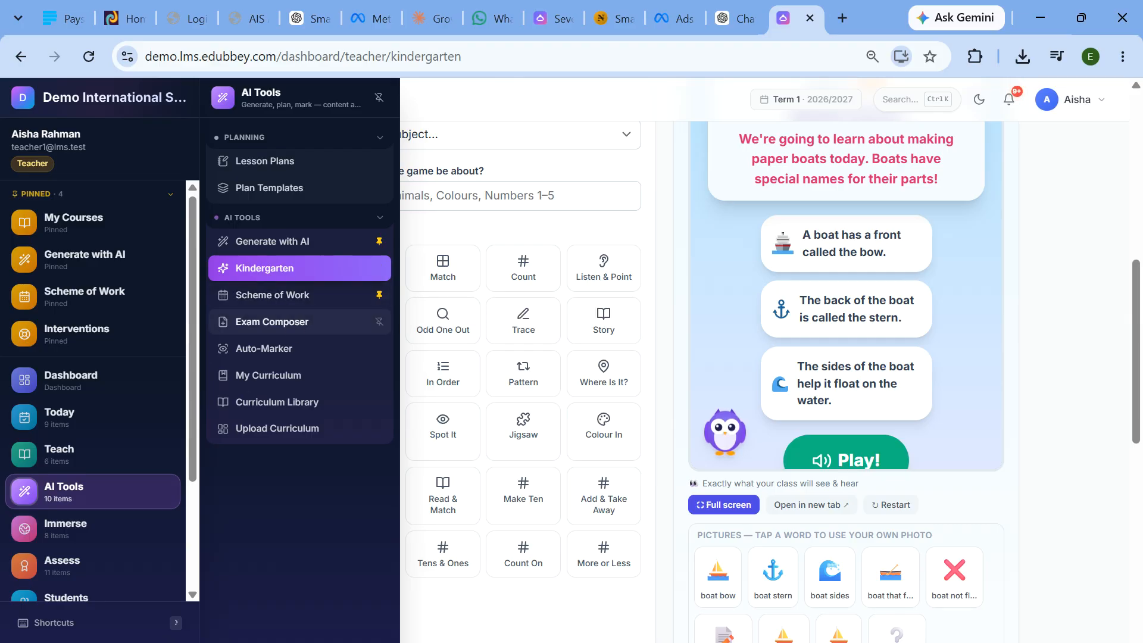
click(287, 321)
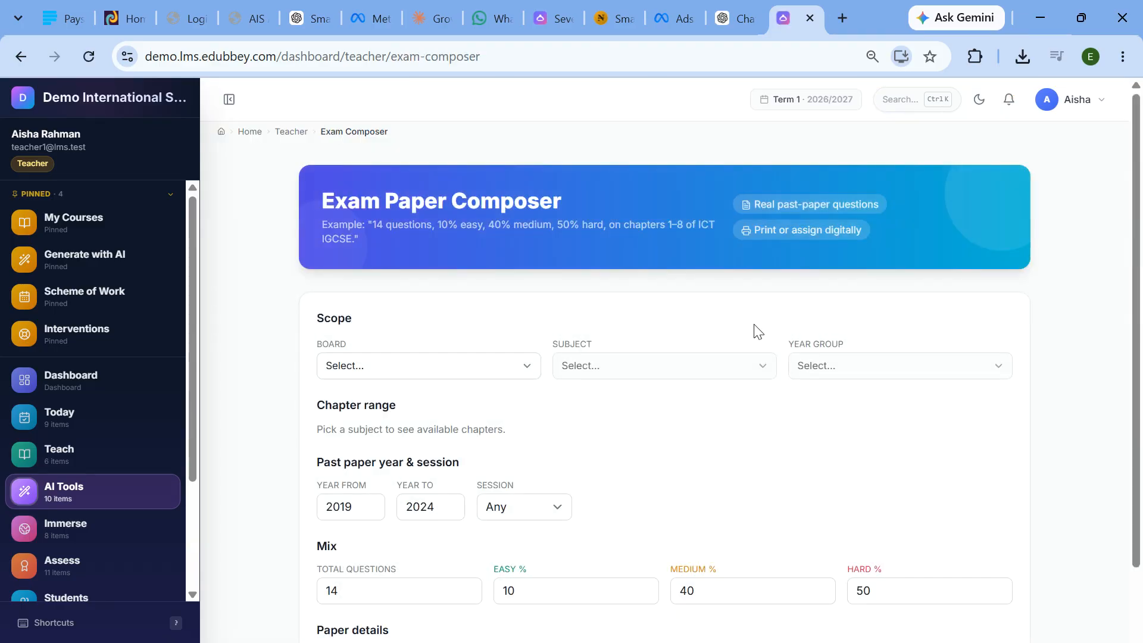
scroll(708, 417, down, 2)
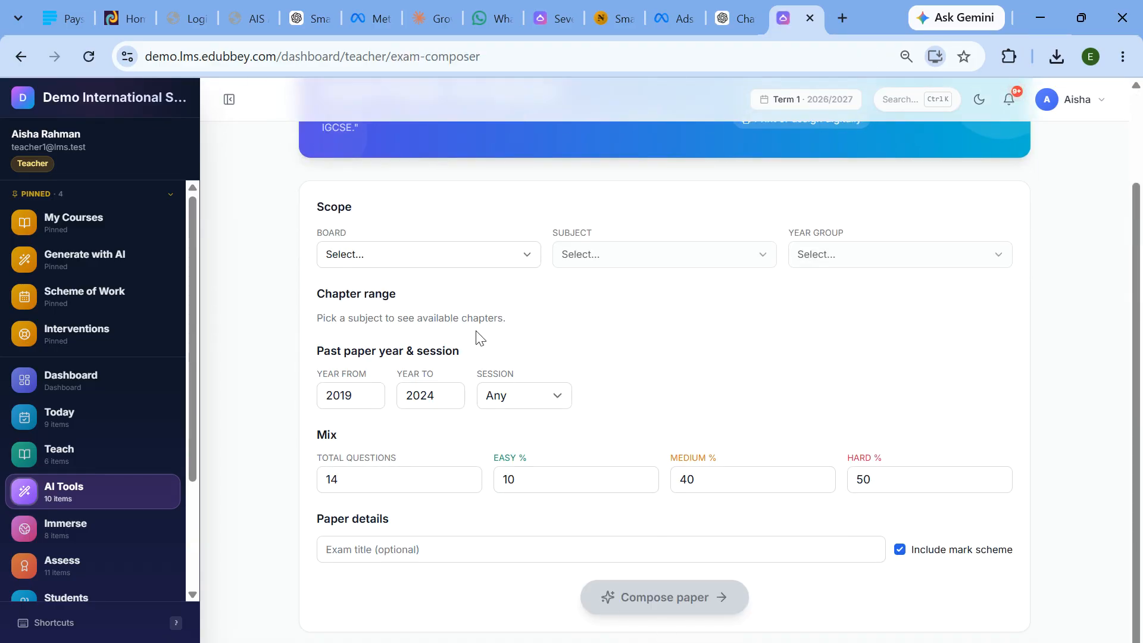
click(417, 254)
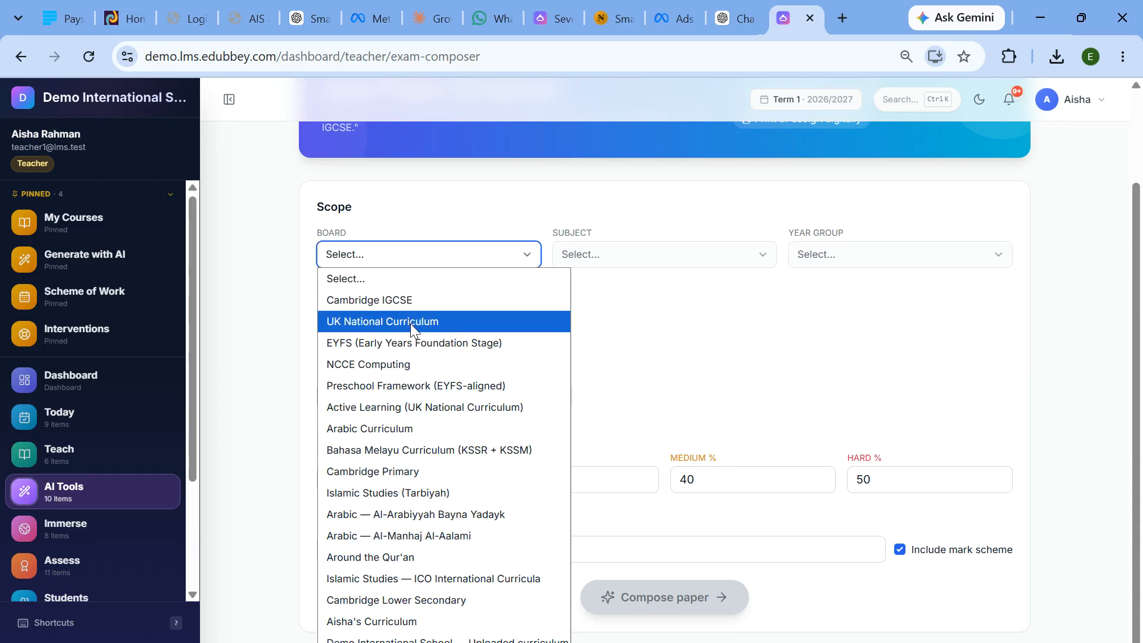
click(443, 388)
click(580, 256)
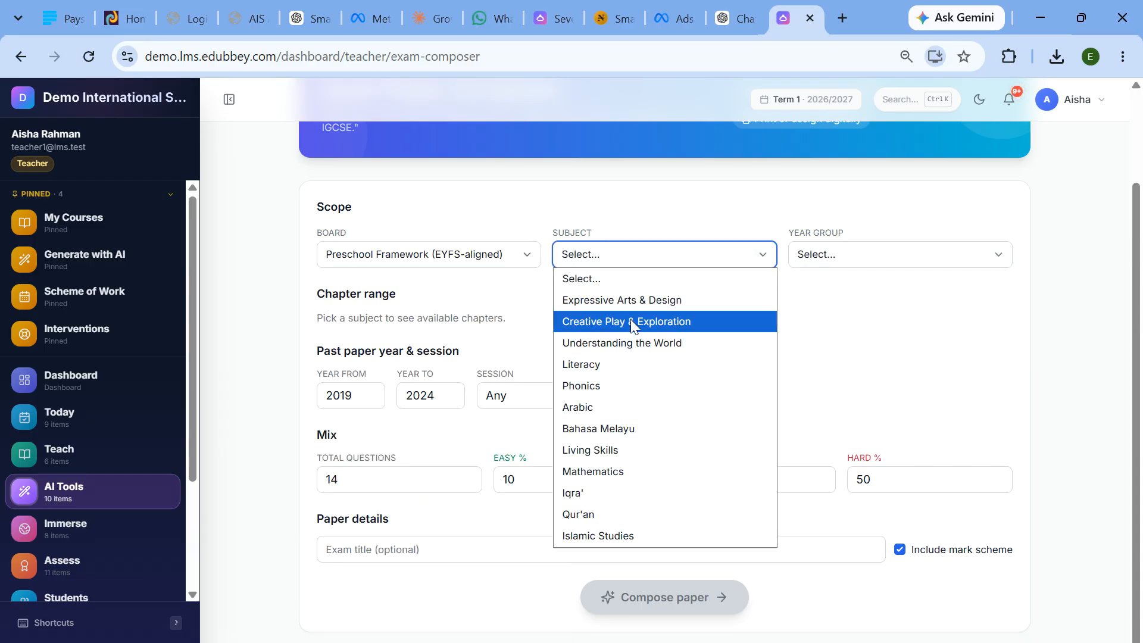
click(619, 407)
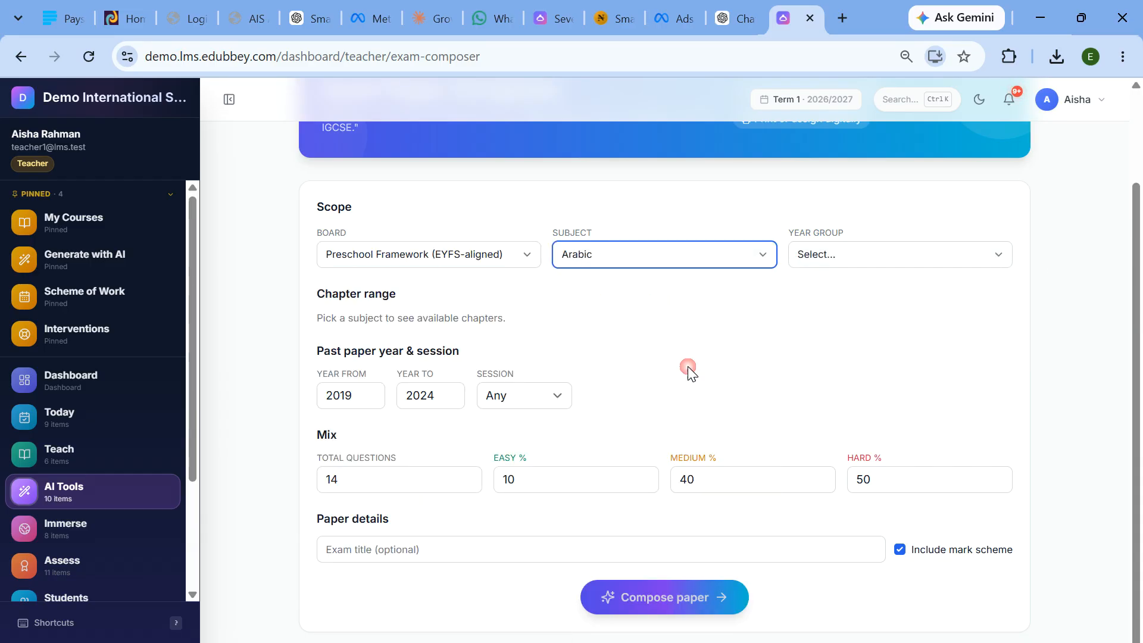
click(855, 255)
click(848, 321)
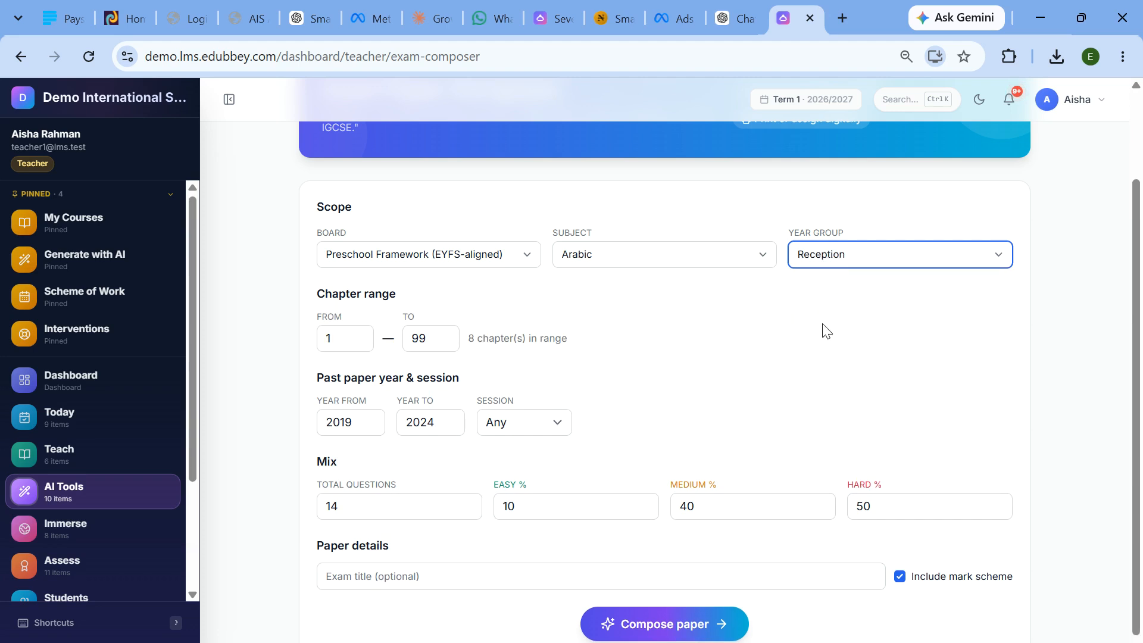
scroll(506, 411, down, 1)
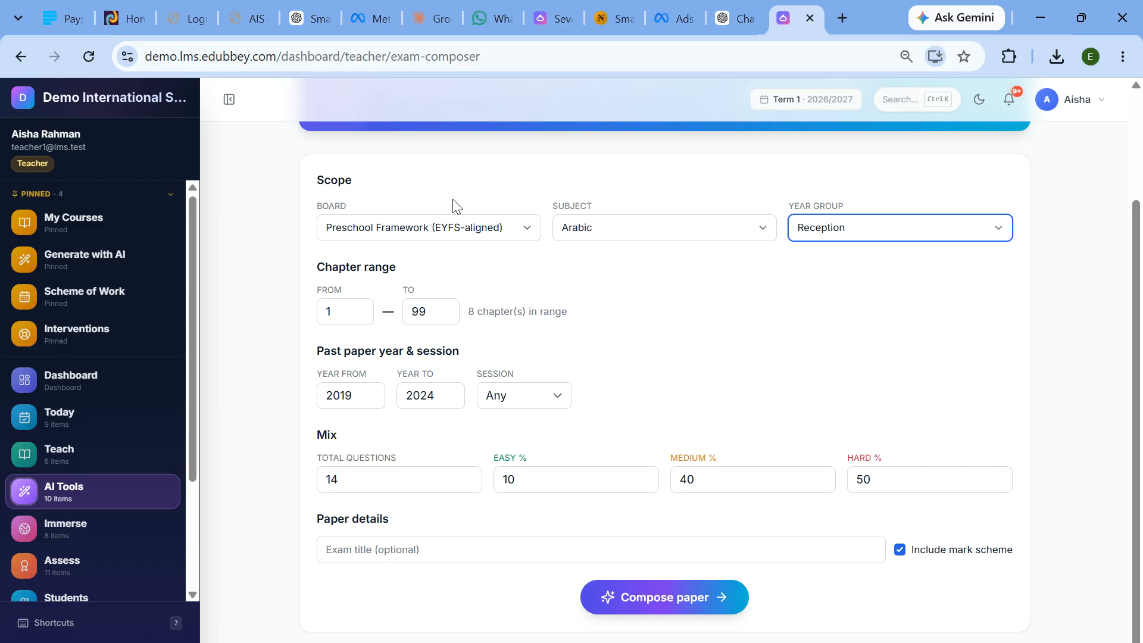
- Open GradeA Maths from the Immerse area and review the pupil activity and objective coverage overview
mouse_move(169, 525)
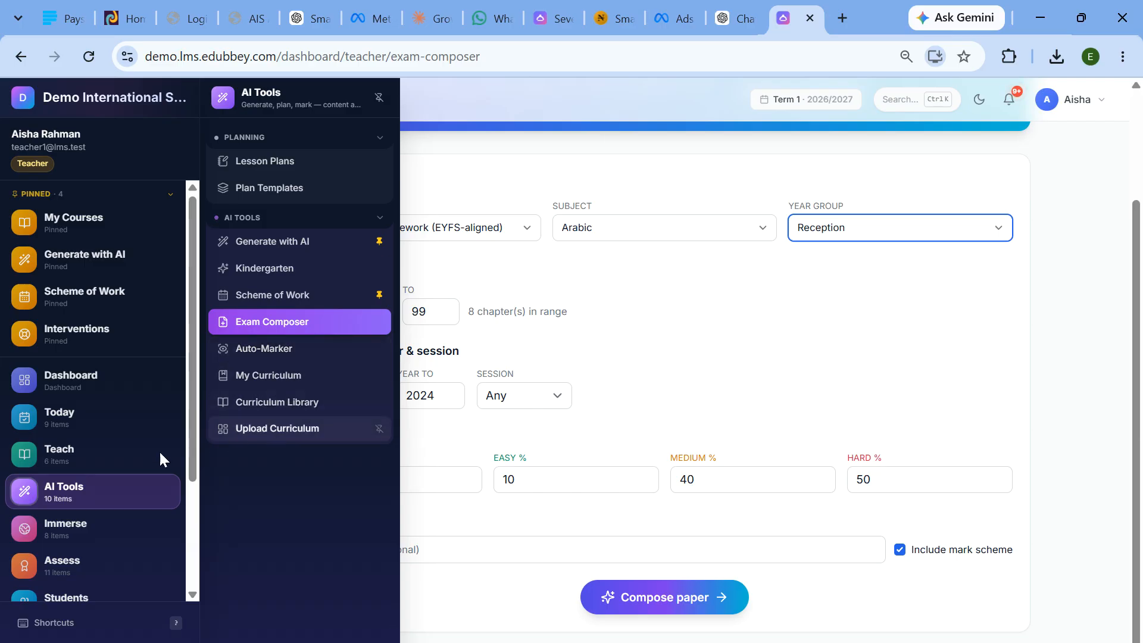
scroll(115, 467, down, 3)
mouse_move(83, 401)
mouse_move(83, 374)
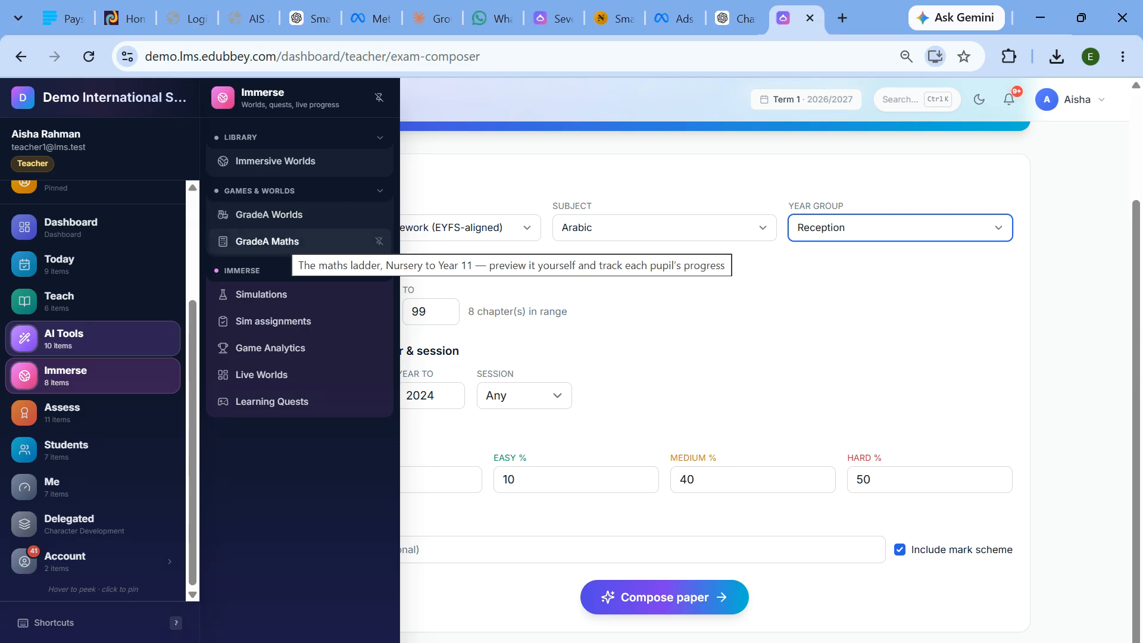
click(273, 241)
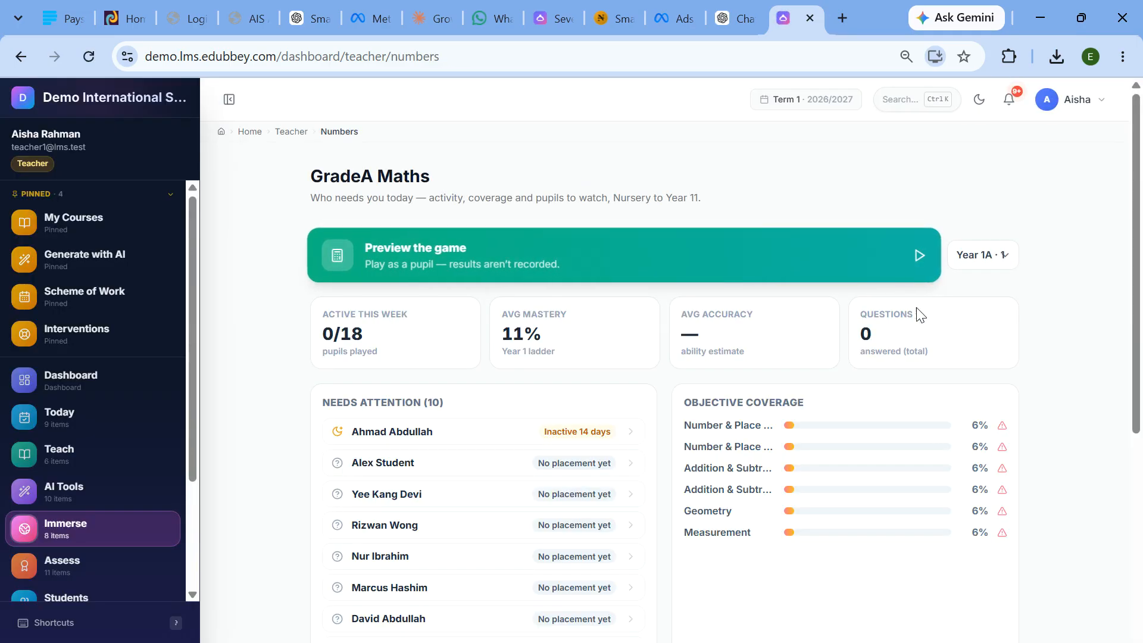
scroll(946, 303, down, 5)
scroll(946, 302, up, 5)
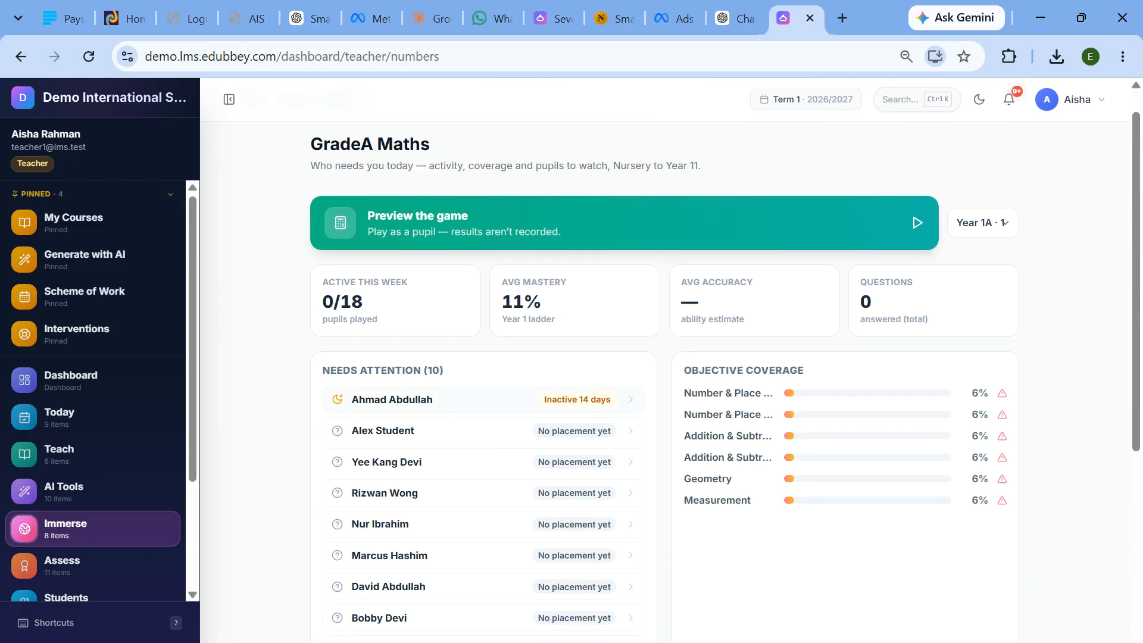
- View the profile of the first pupil under Needs Attention and return to the GradeA Maths overview
click(630, 399)
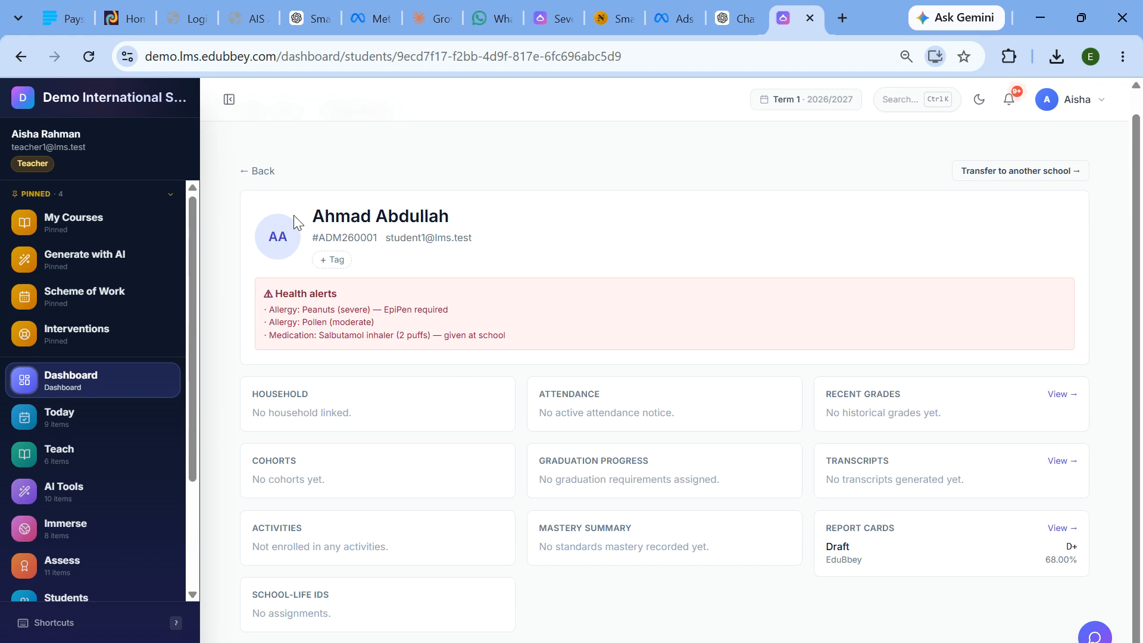
click(250, 172)
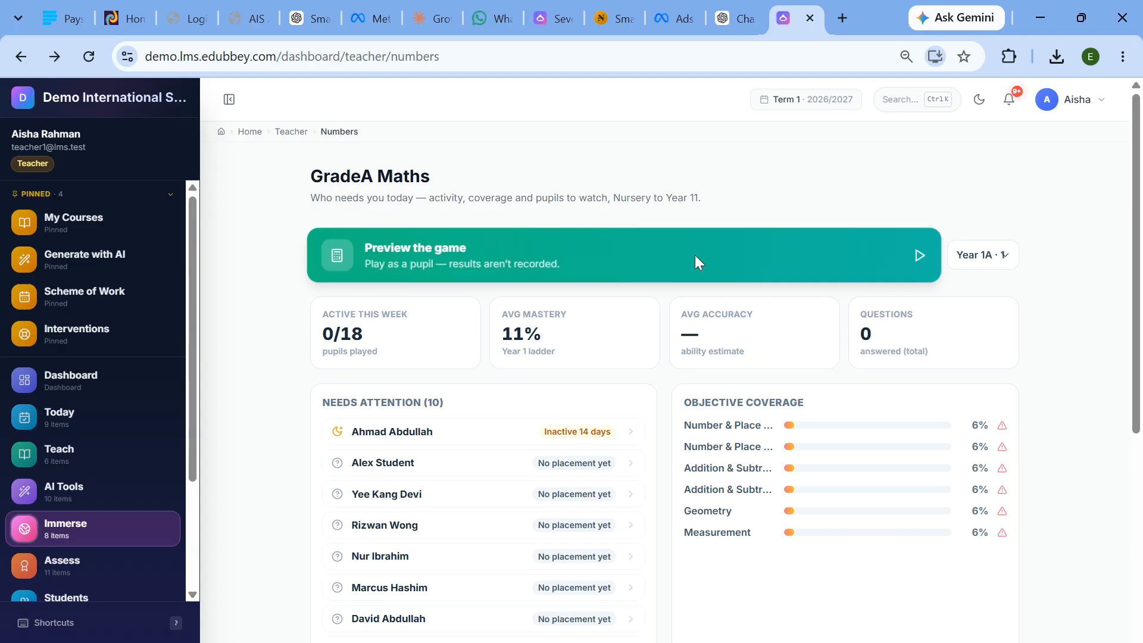
- Preview the GradeA Maths game as a pupil, look at its first level-finding question and leave the game
click(534, 272)
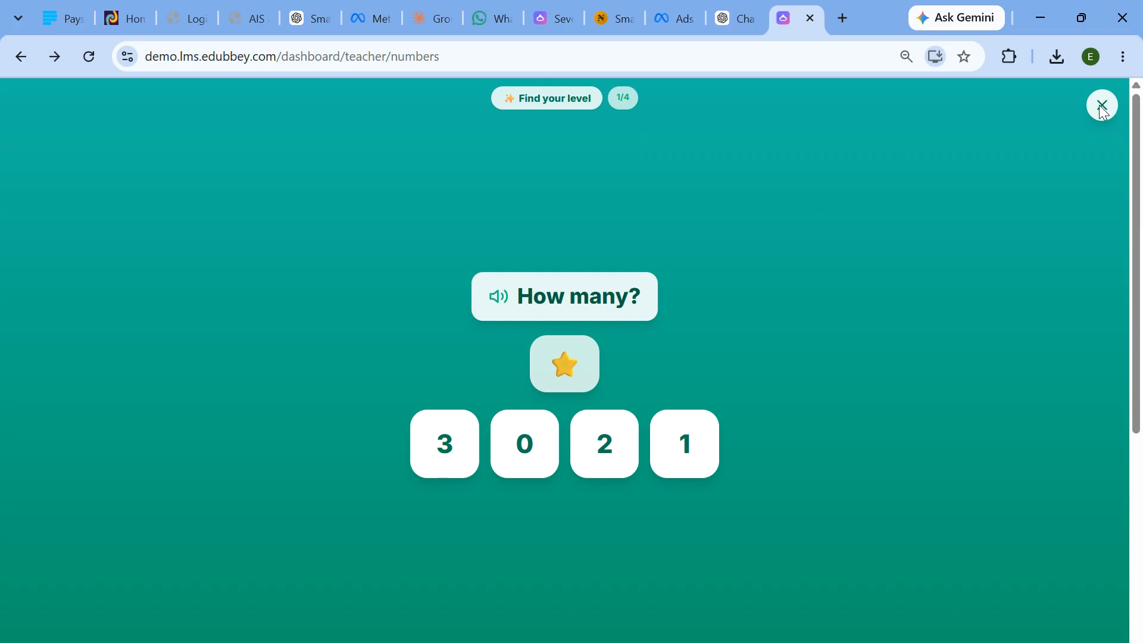
click(21, 56)
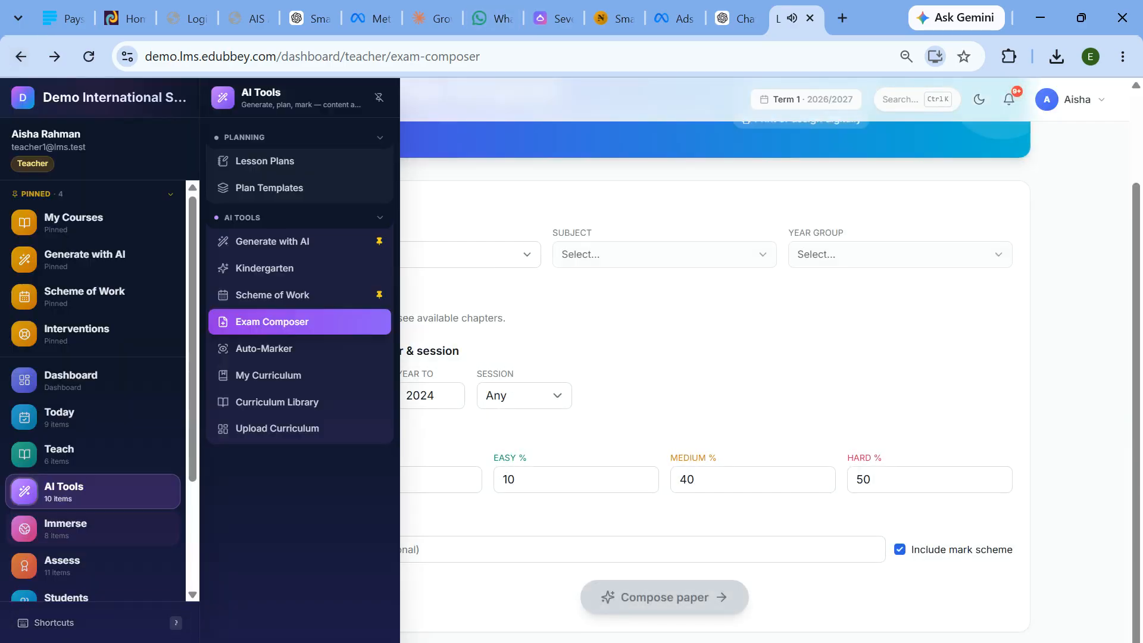
- Look over the Assess and Students areas, open Interventions and select the class Year 6A
scroll(95, 447, down, 3)
mouse_move(90, 417)
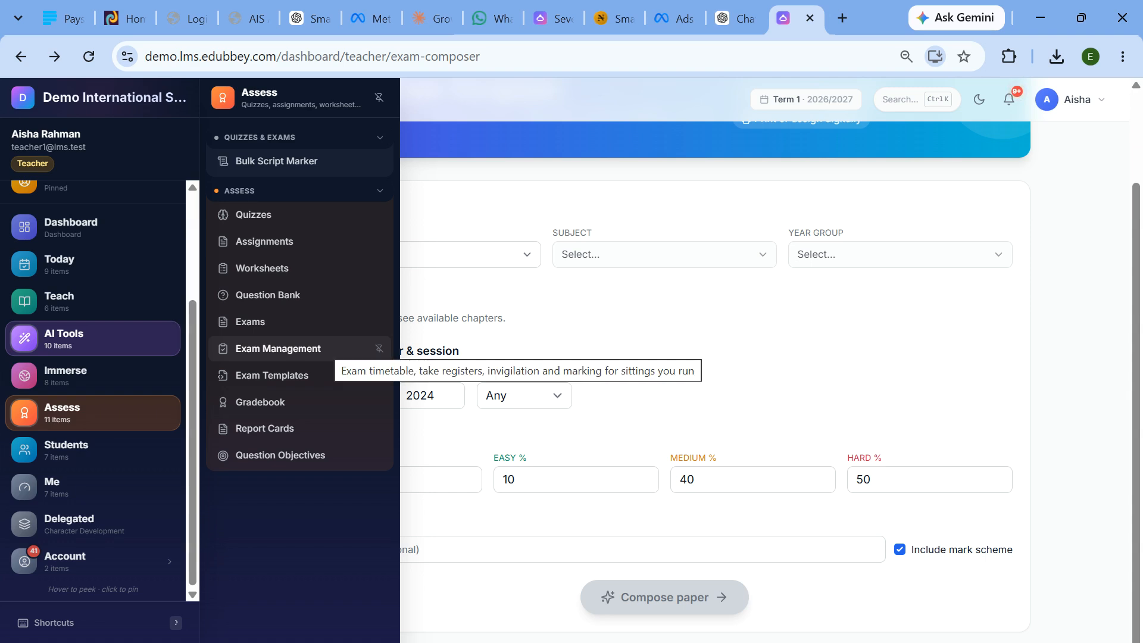
mouse_move(86, 459)
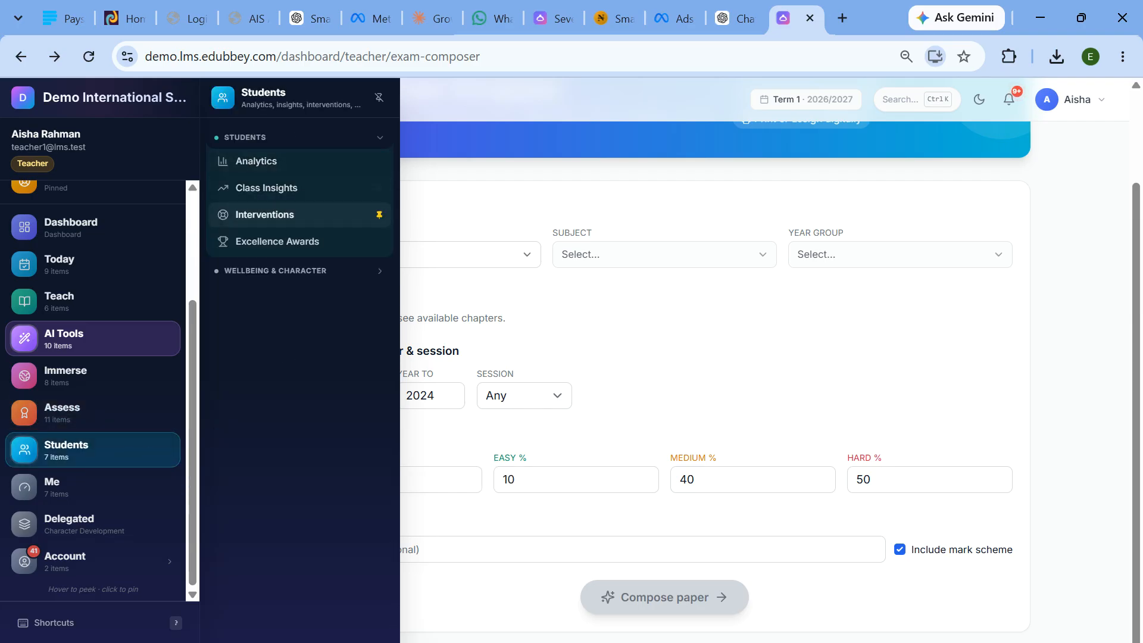
click(273, 213)
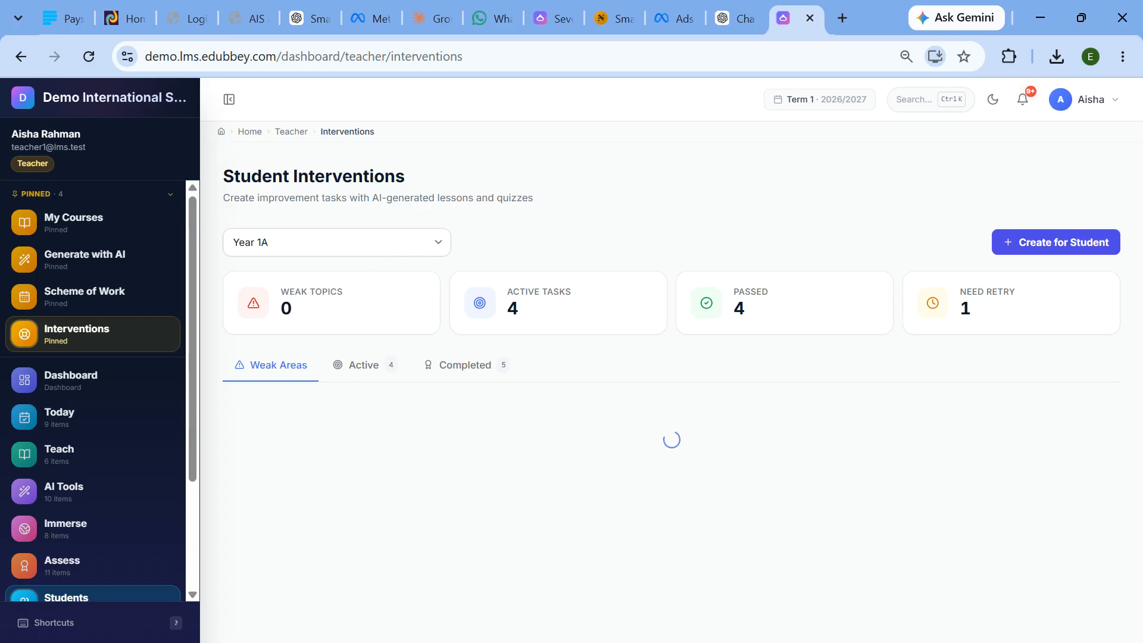
click(357, 245)
click(324, 396)
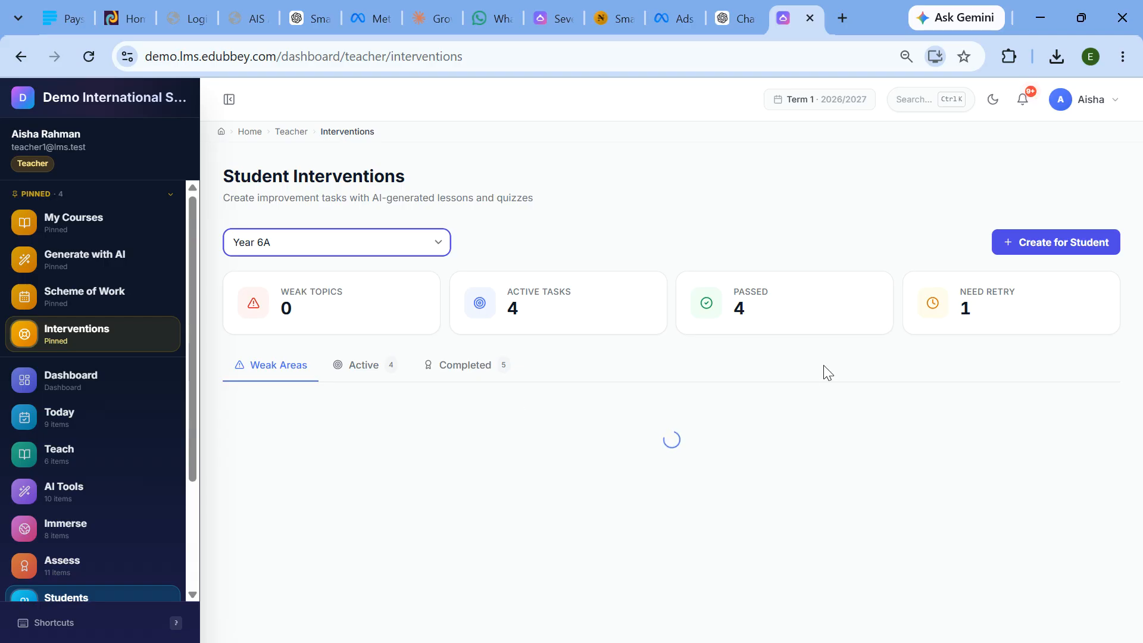
- Look over the form for creating a student improvement task, choose a student in it and close it without generating anything
click(1023, 248)
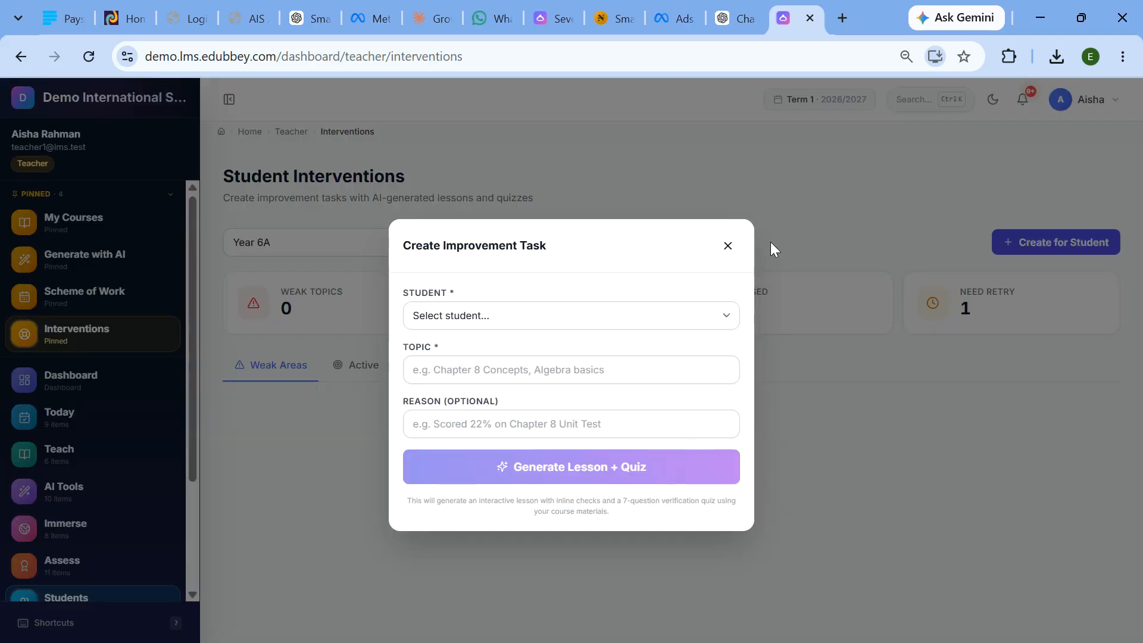
click(487, 320)
click(515, 351)
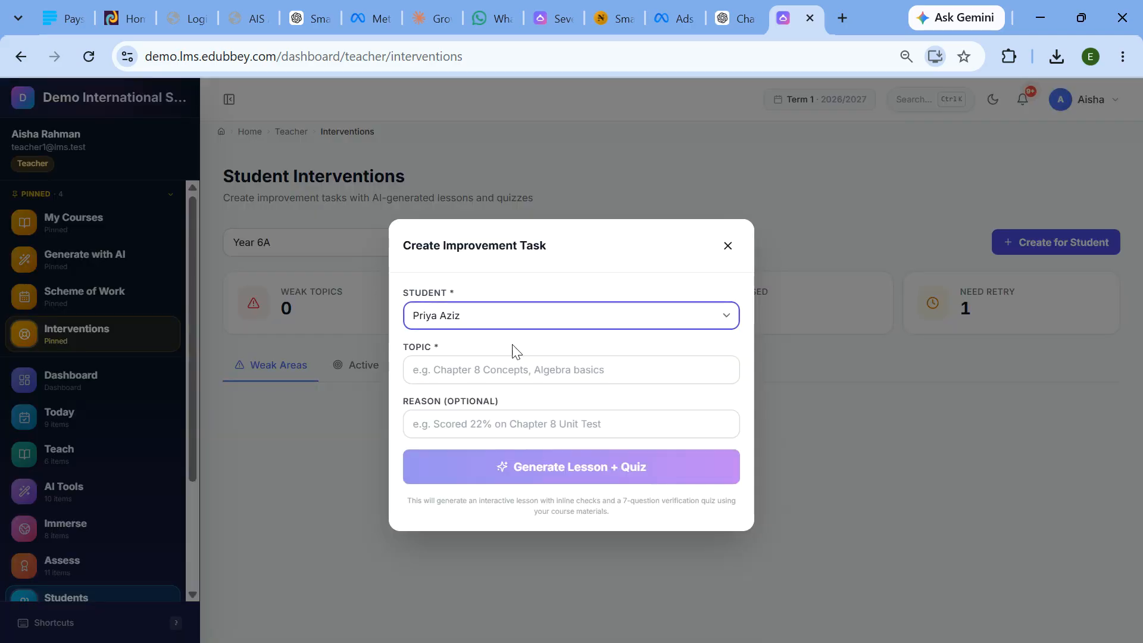
key(Tab)
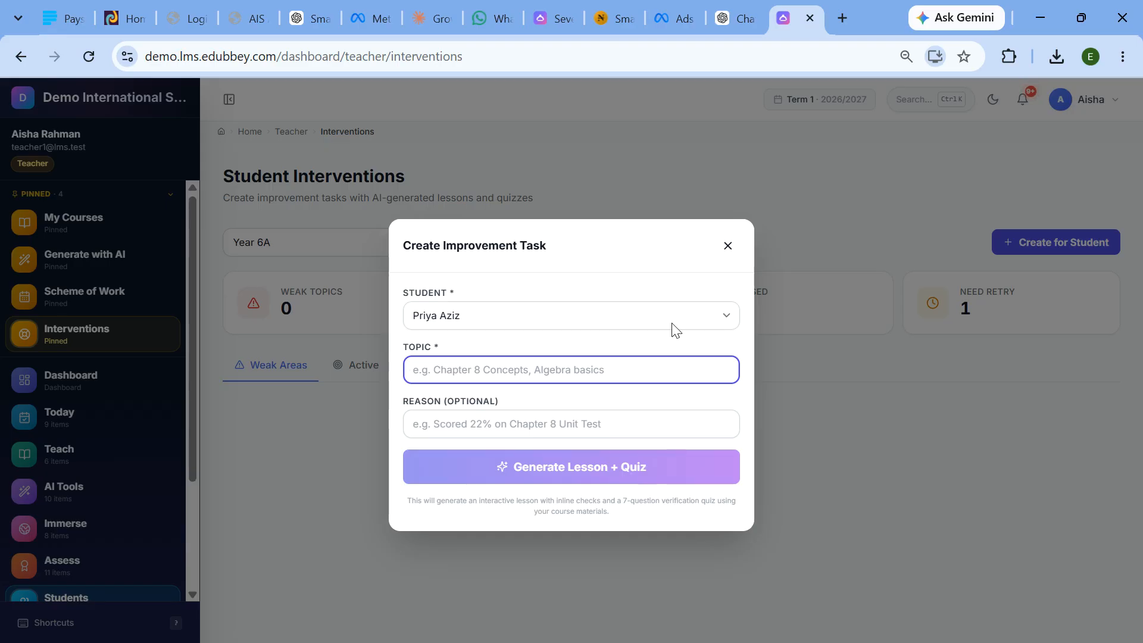
click(727, 246)
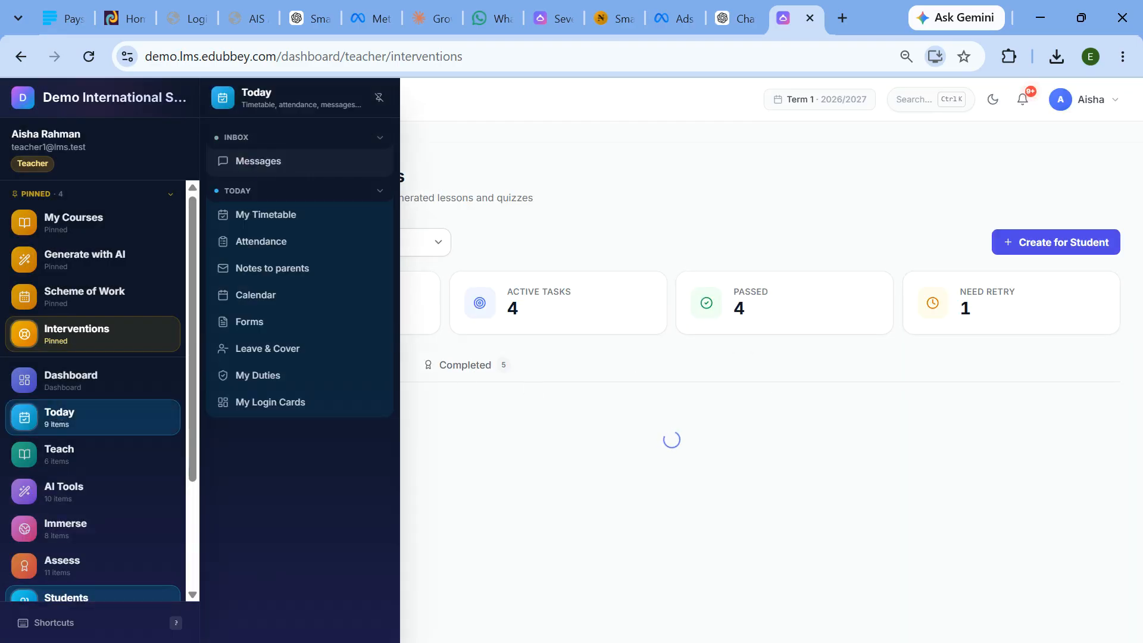
scroll(57, 413, down, 3)
mouse_move(93, 488)
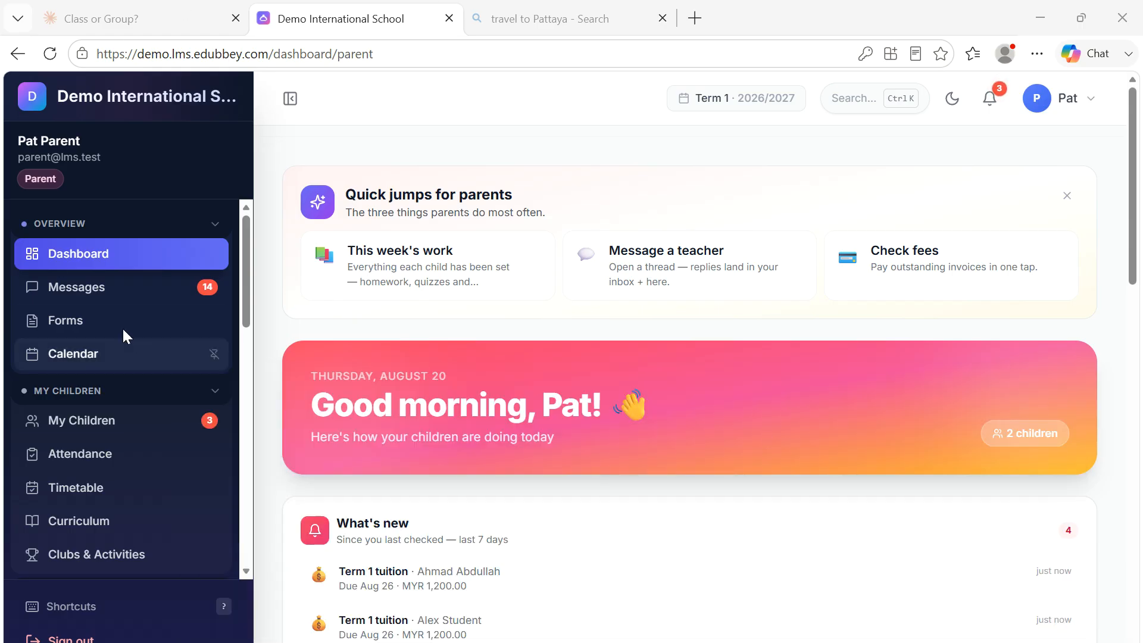
- Examine the parent dashboard: its navigation sections, quick jumps, recent updates, children's summary cards, school announcements, upcoming events and Explore shortcuts
scroll(98, 346, down, 6)
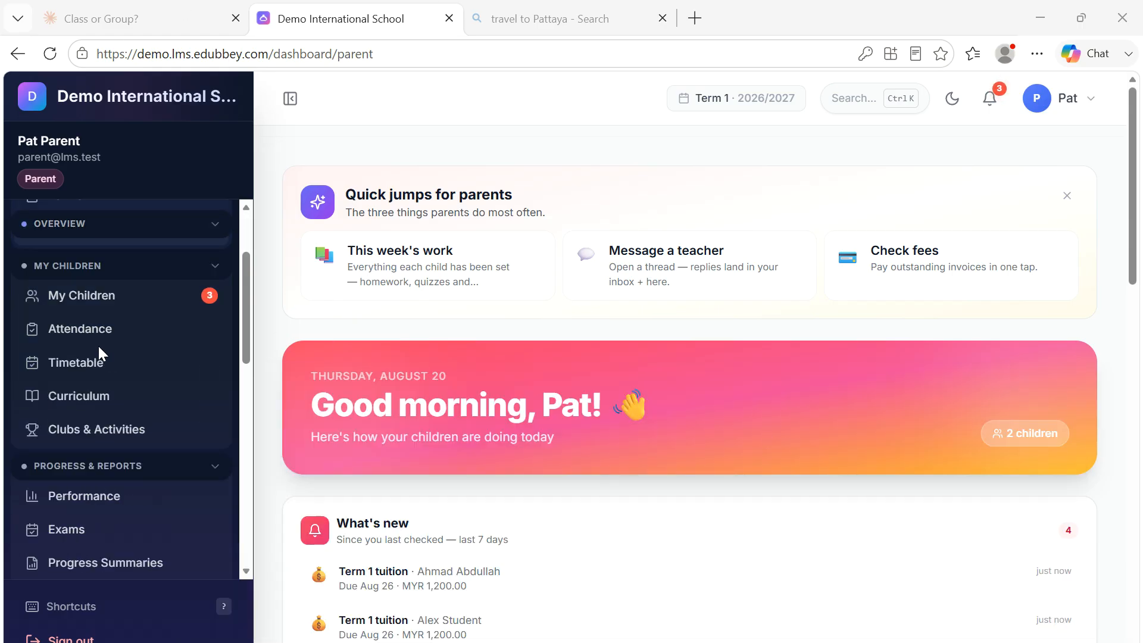
scroll(99, 346, down, 5)
scroll(630, 309, down, 5)
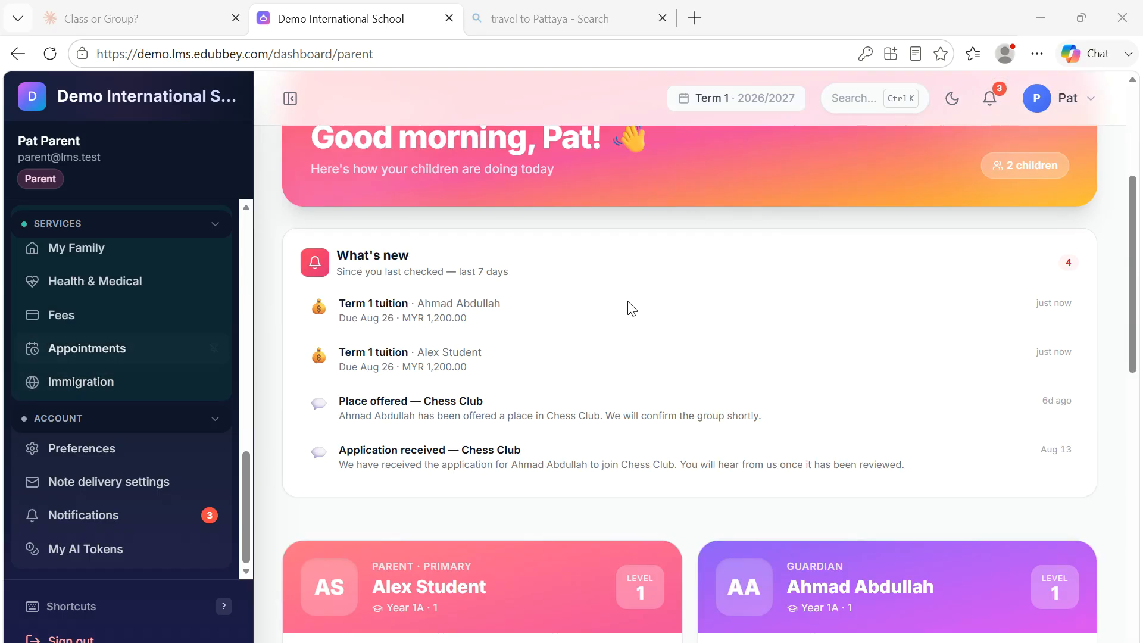
scroll(630, 309, up, 5)
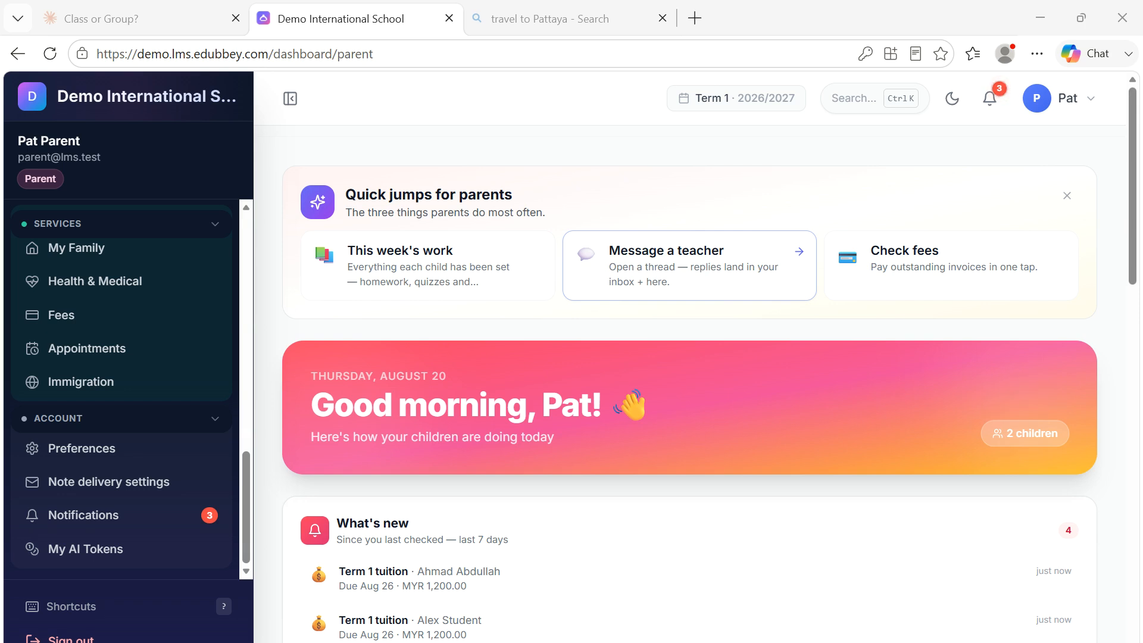
scroll(952, 268, down, 5)
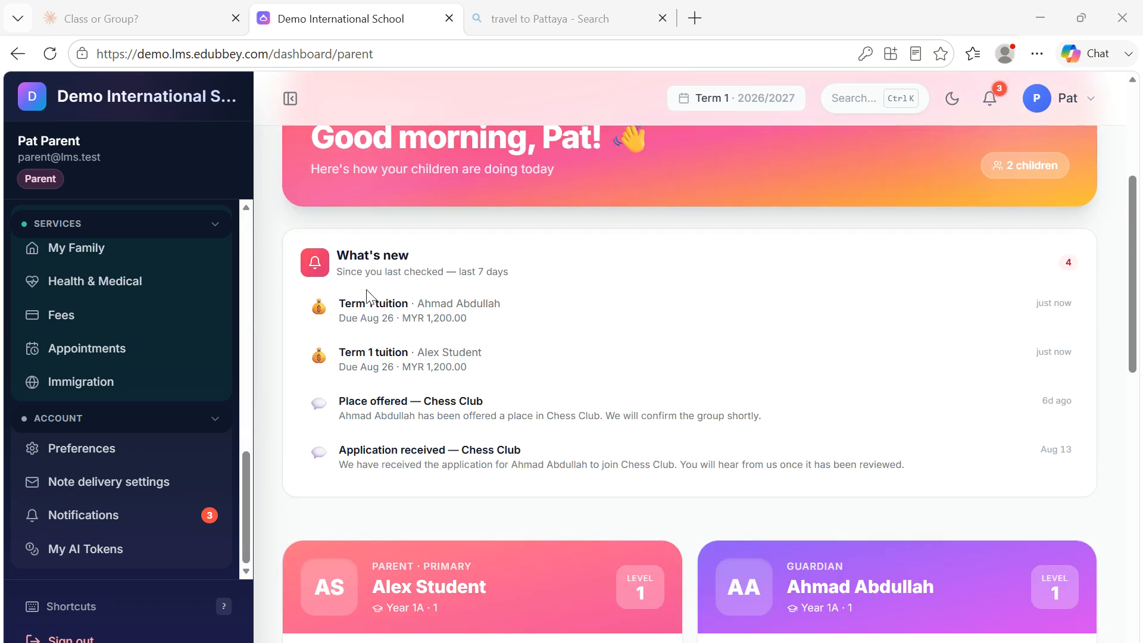
scroll(650, 306, down, 6)
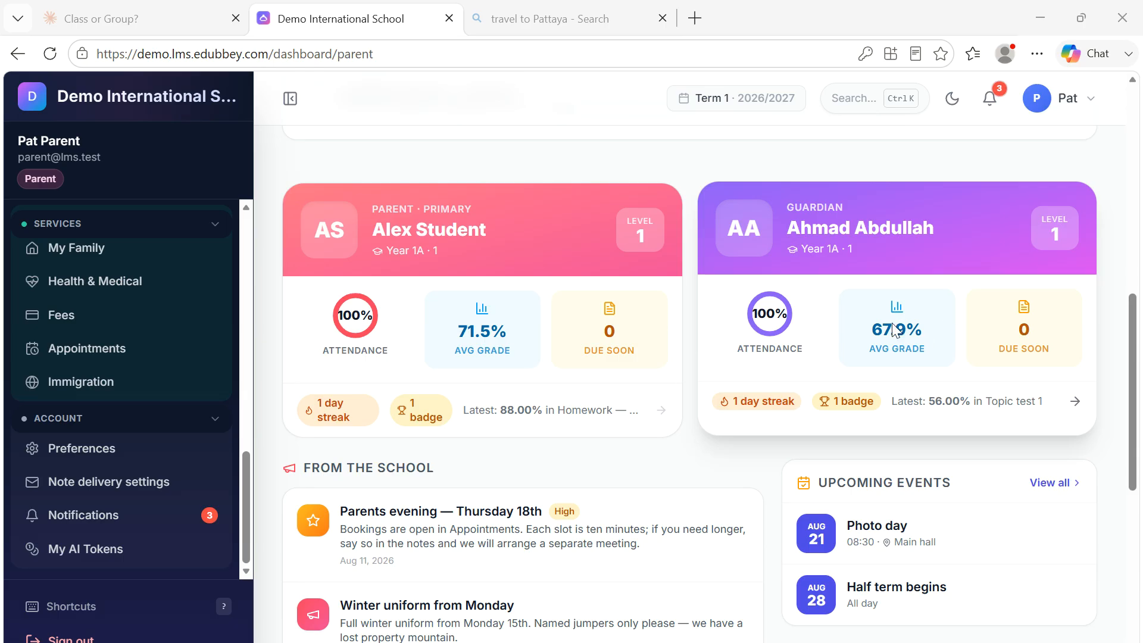
scroll(704, 317, down, 5)
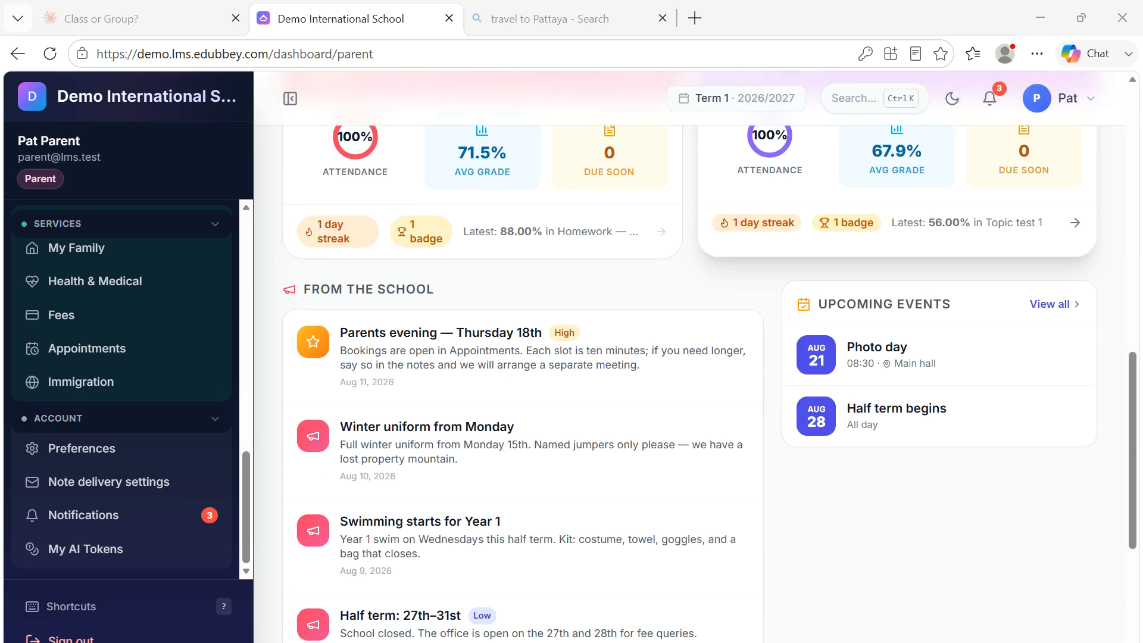
scroll(731, 346, down, 3)
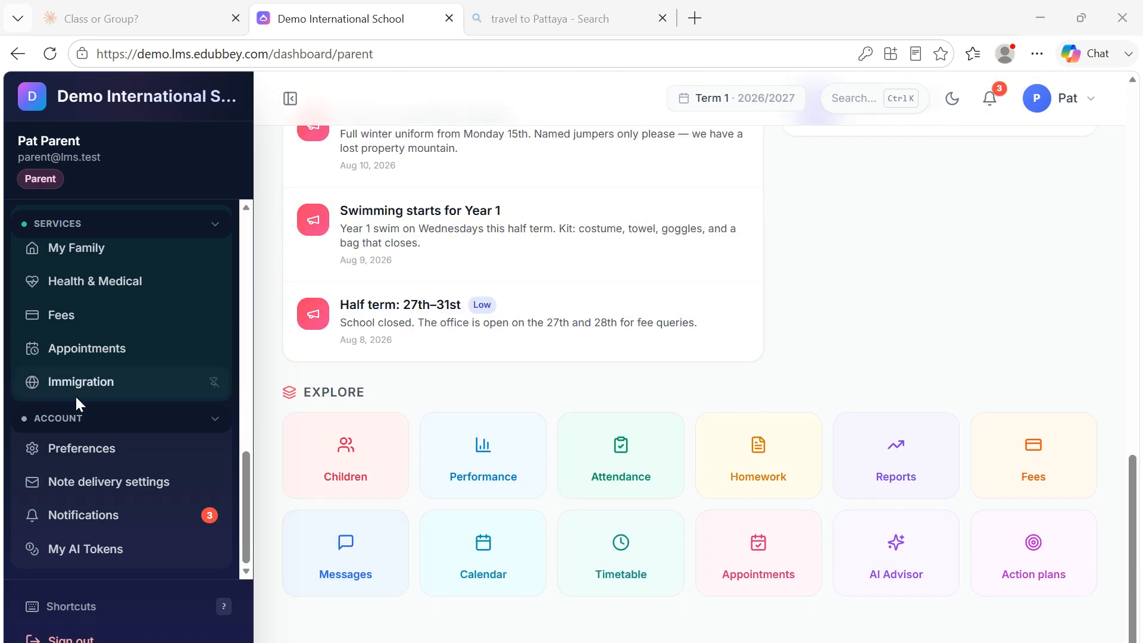
- Open the parent's Messages and view the Notes and Inbox categories
scroll(94, 400, up, 4)
scroll(122, 390, up, 10)
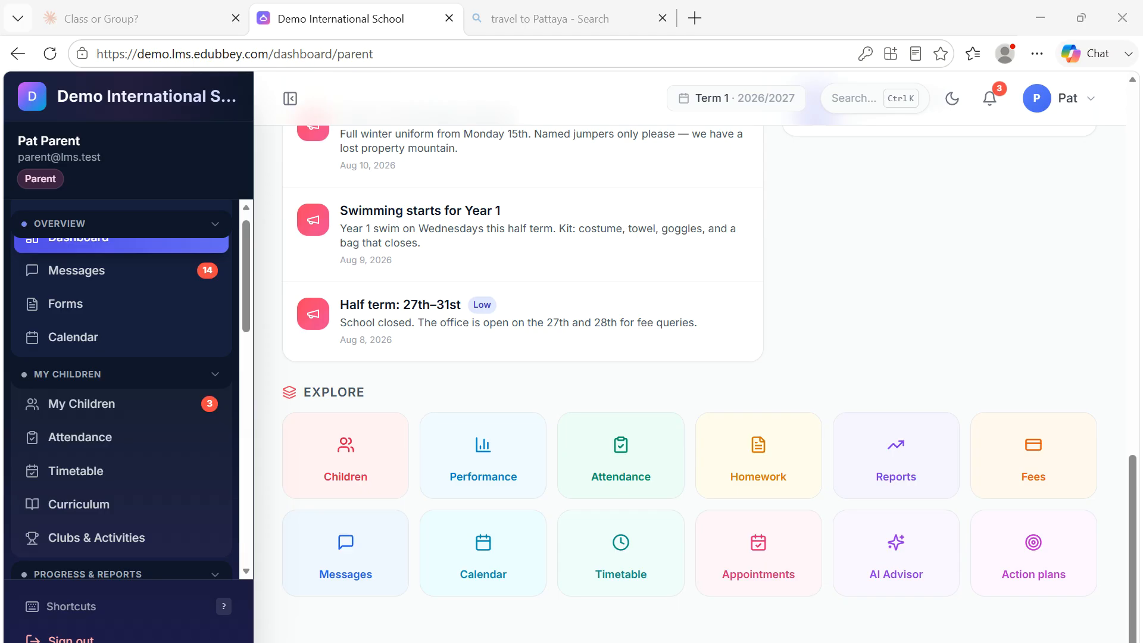
scroll(81, 285, up, 4)
click(89, 289)
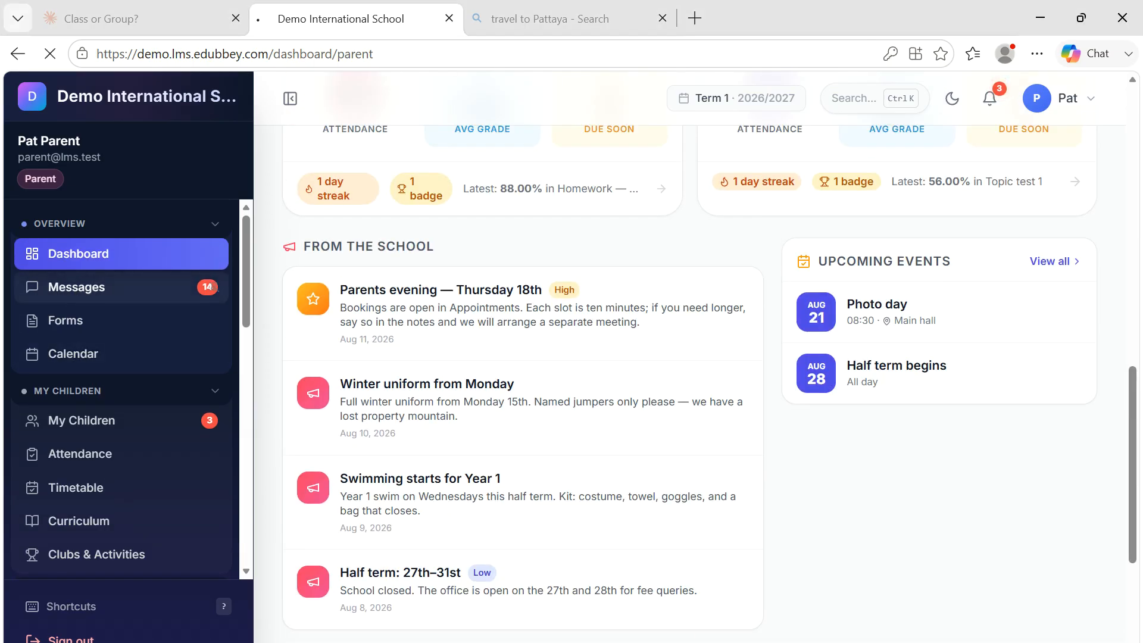
scroll(487, 384, down, 1)
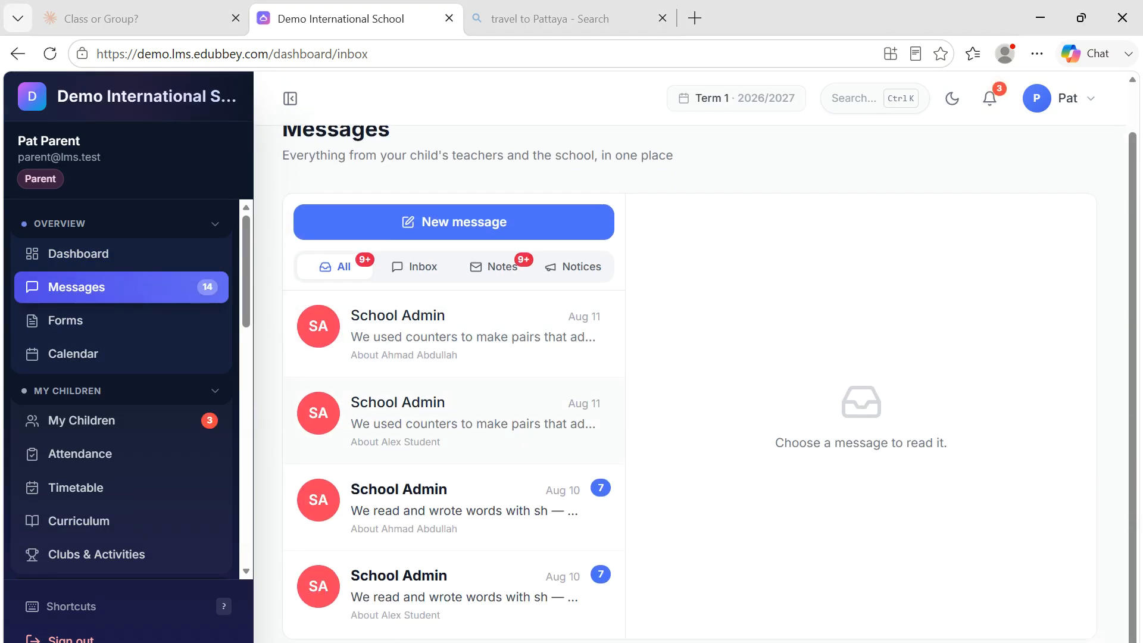
click(498, 272)
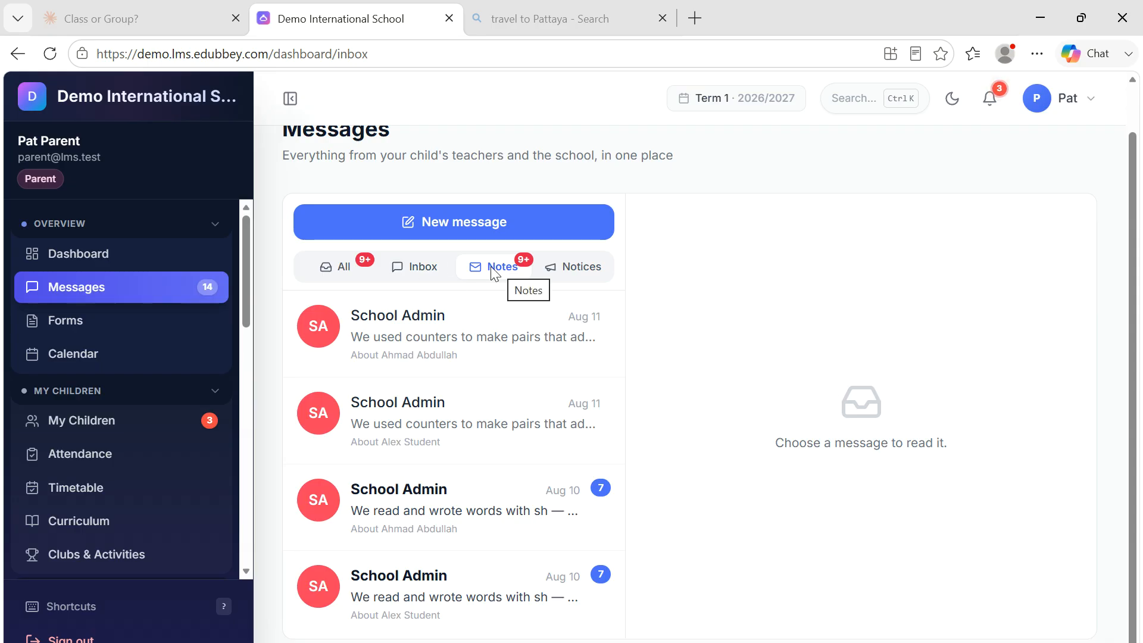
click(424, 265)
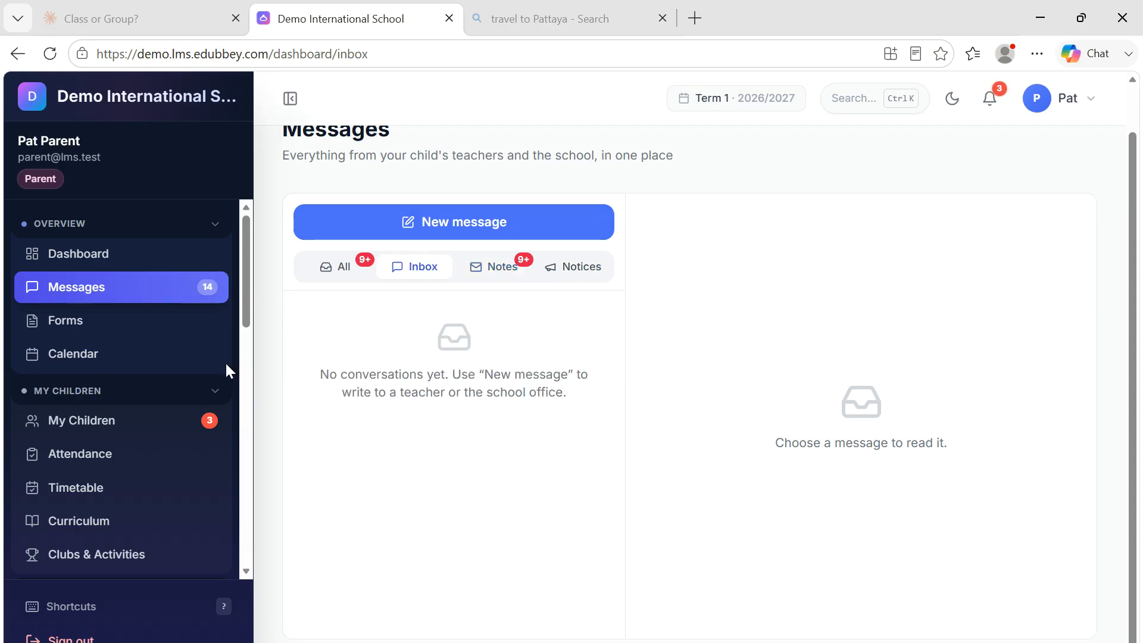
- View the parent's Forms page, and look through the events in the School Calendar
click(73, 320)
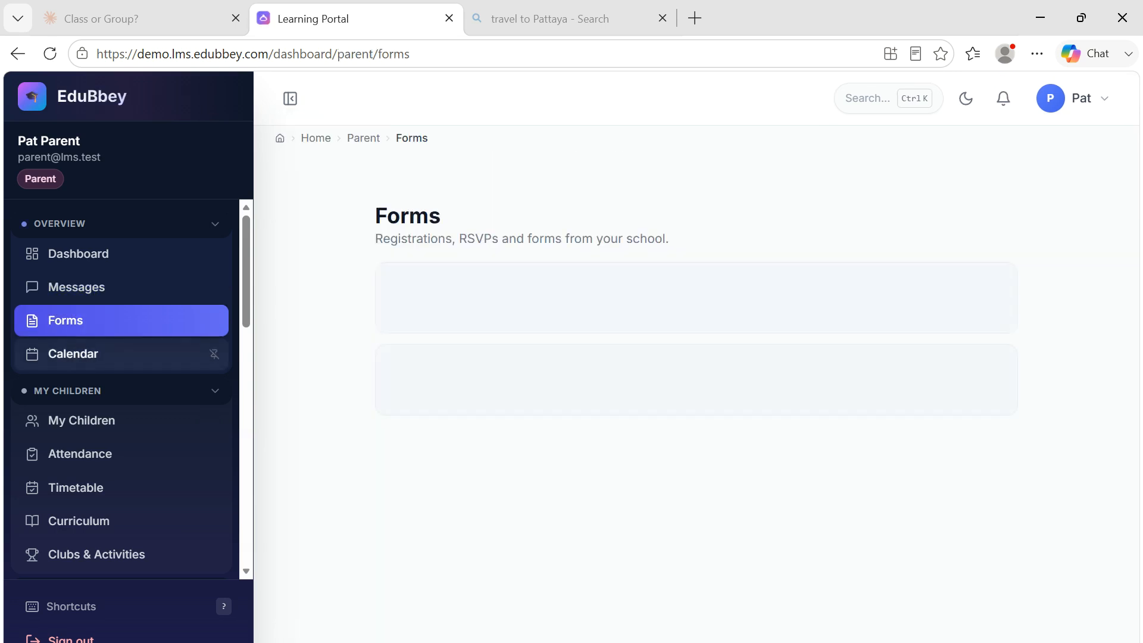
click(202, 353)
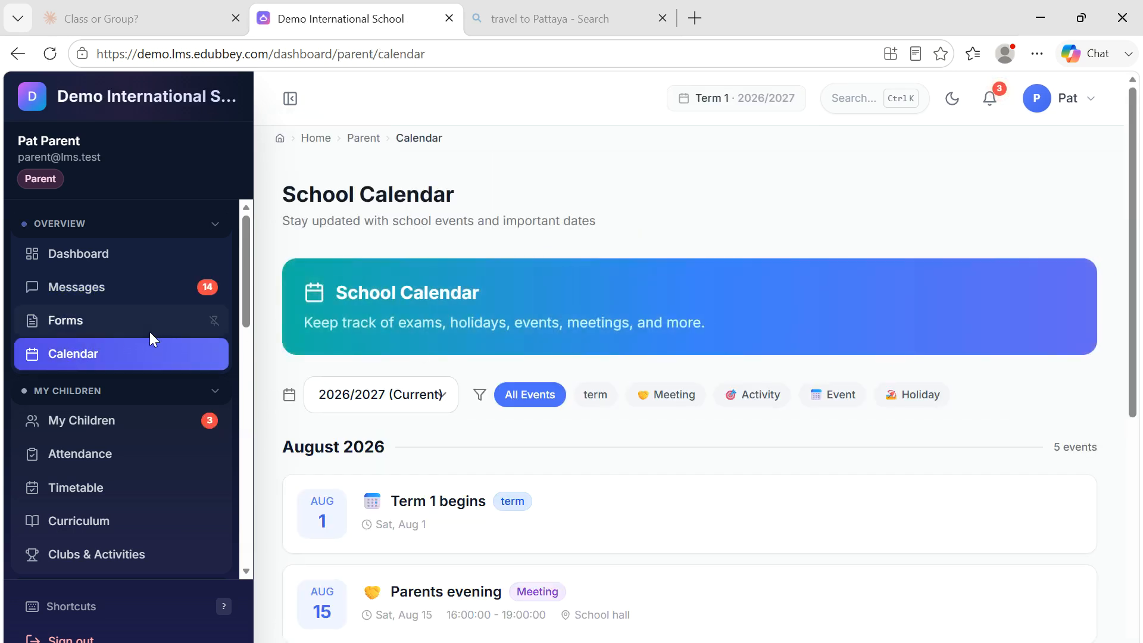
scroll(673, 387, down, 6)
scroll(94, 376, down, 3)
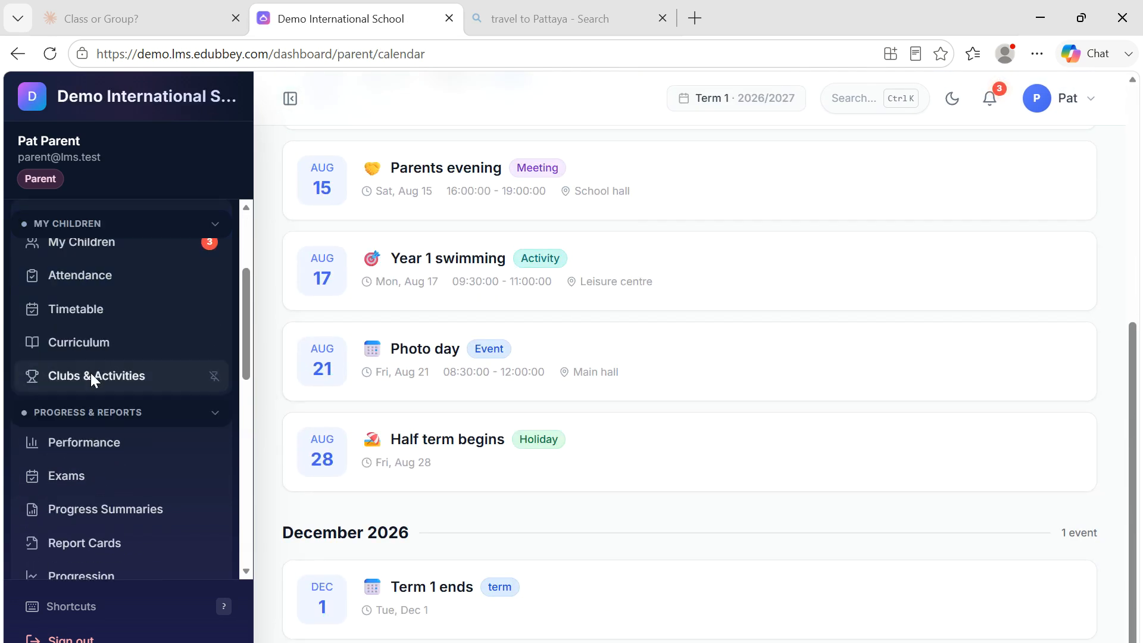
- Open My Children and review the first child's progress figures, courses and assessment results
click(81, 241)
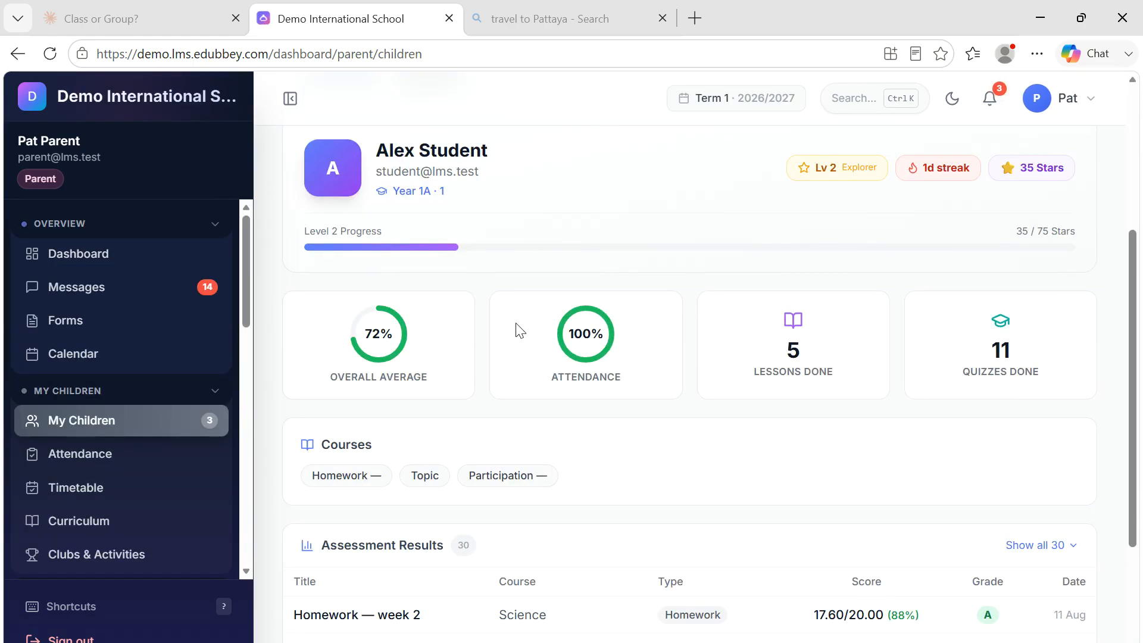
scroll(466, 328, up, 2)
scroll(622, 390, down, 5)
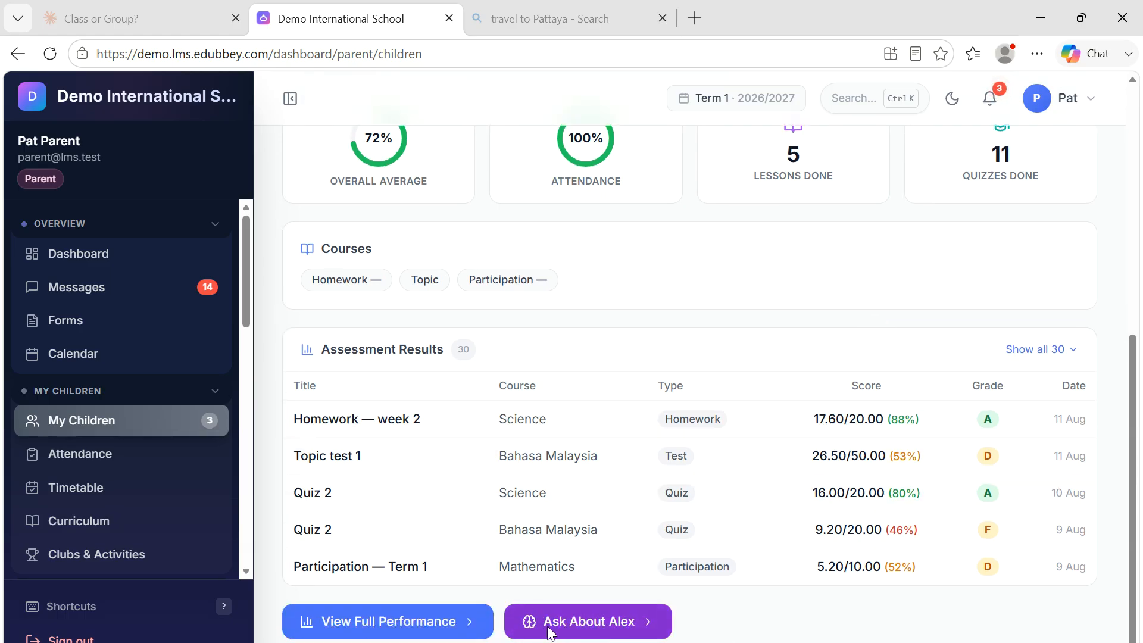
- Ask the Smart Advisor "How is my child performing?" about the first child, review the answer and switch to the second child
click(593, 625)
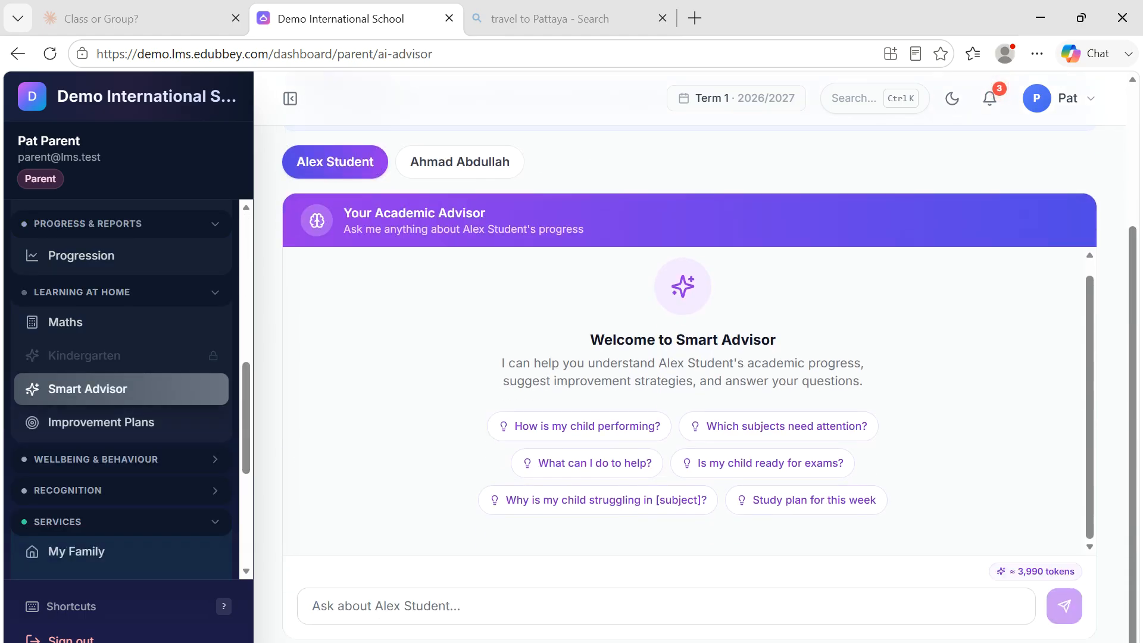
click(619, 425)
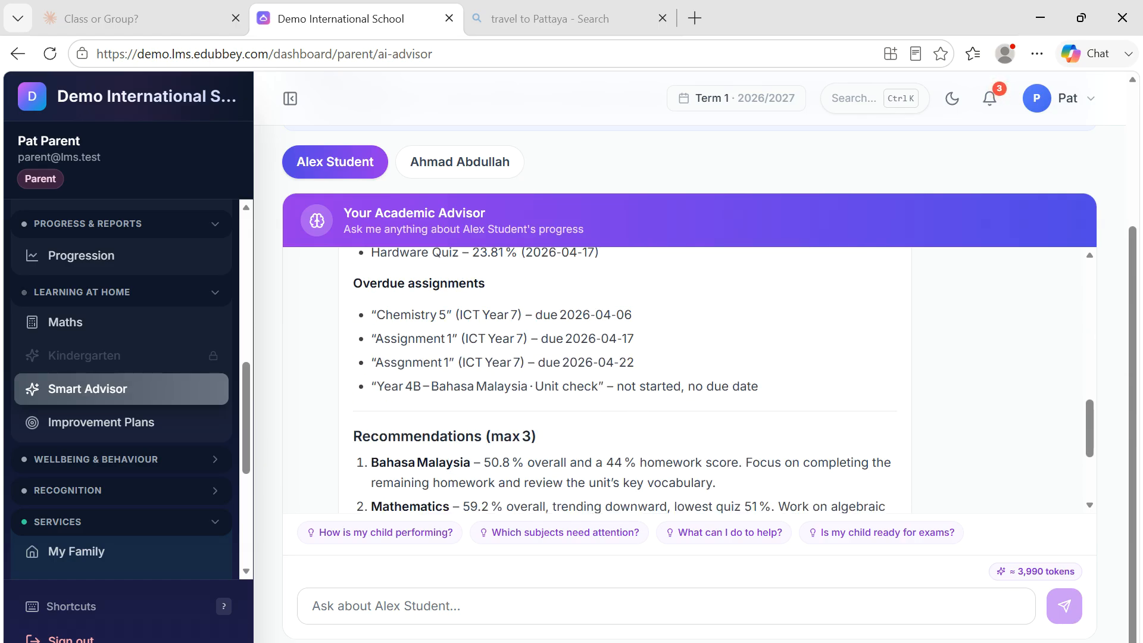
scroll(671, 398, up, 12)
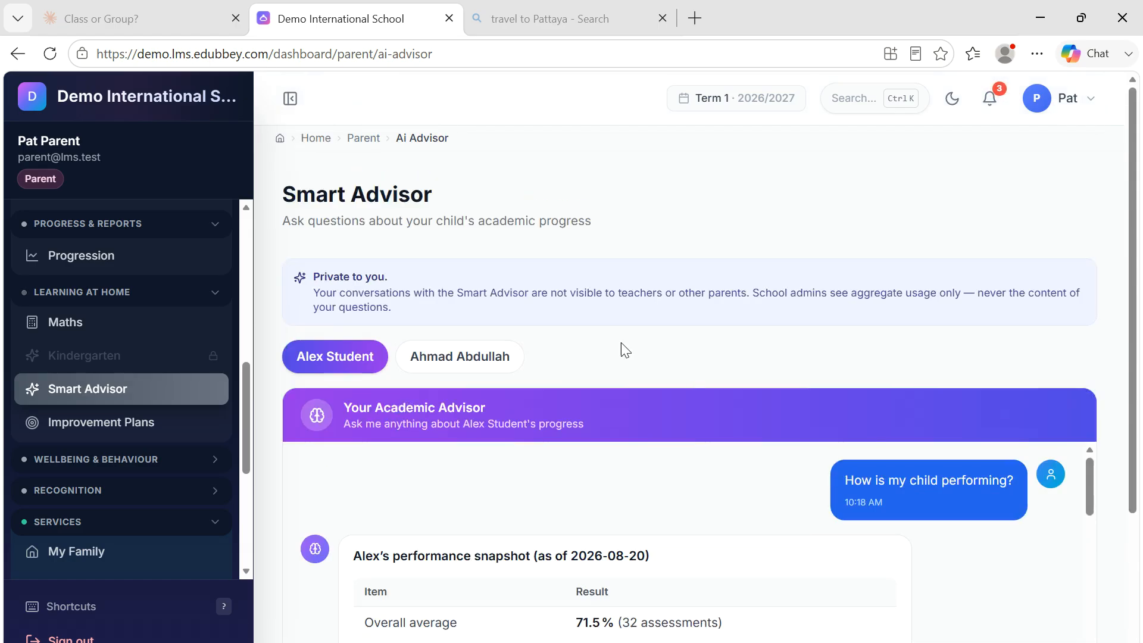
click(459, 356)
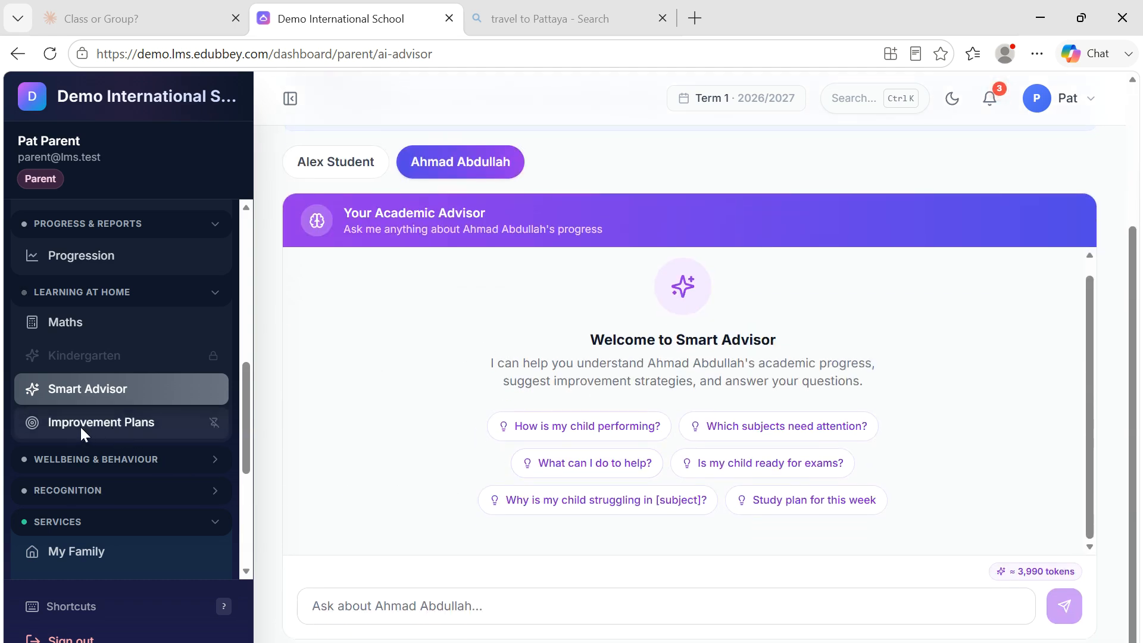
- Open the first child's Improvement Plans and preview the new plan form with the ICT Year 7 course, without creating a plan
click(95, 424)
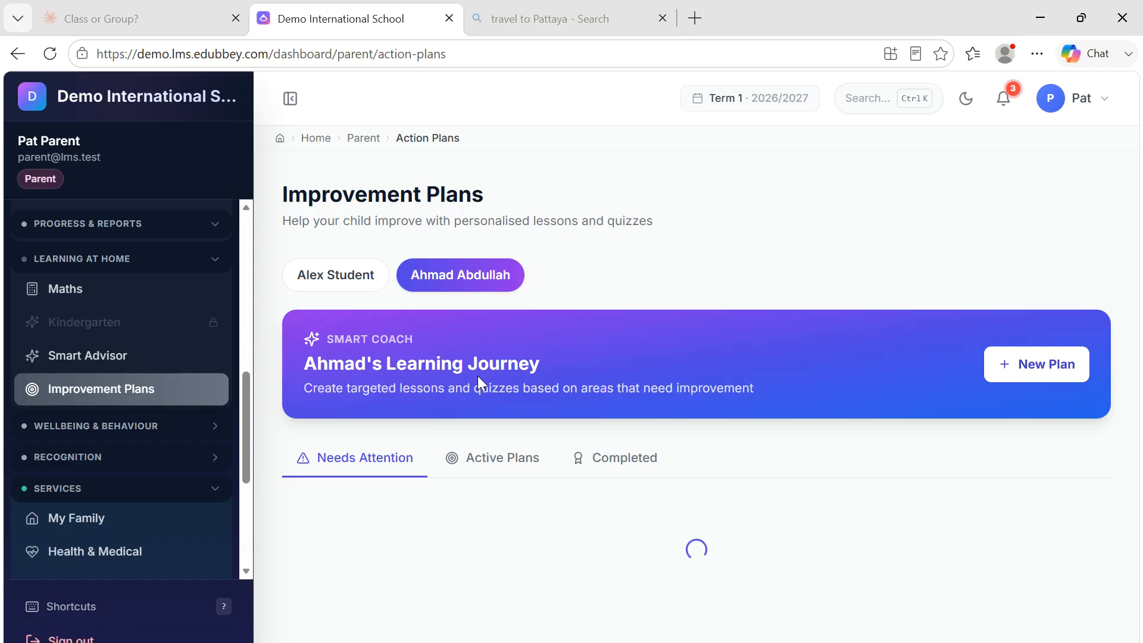
click(356, 277)
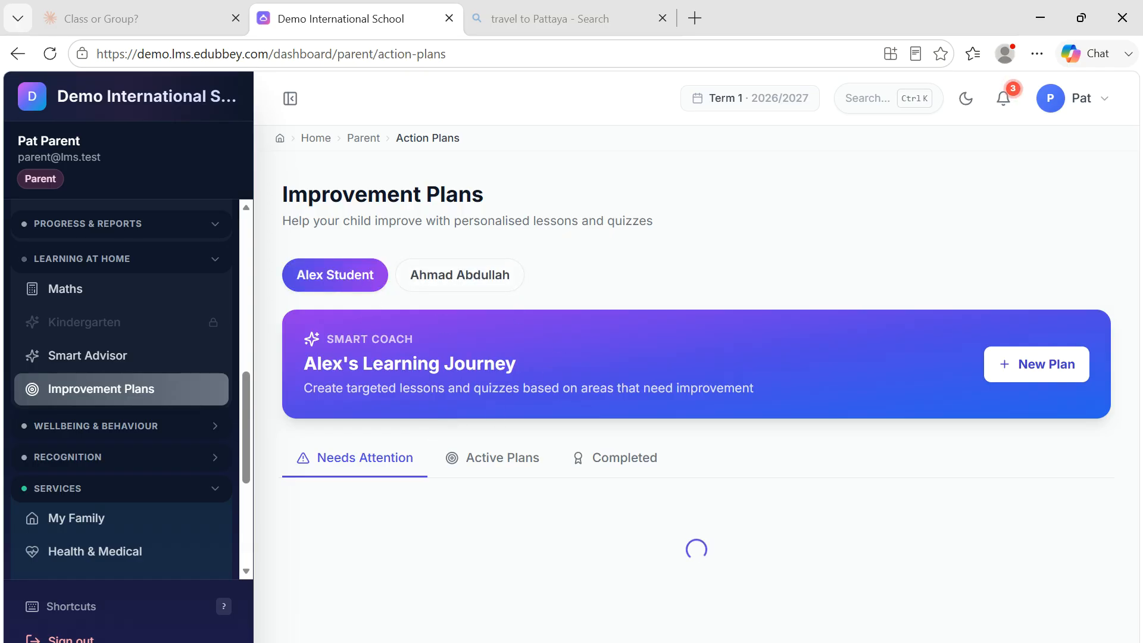
click(1039, 366)
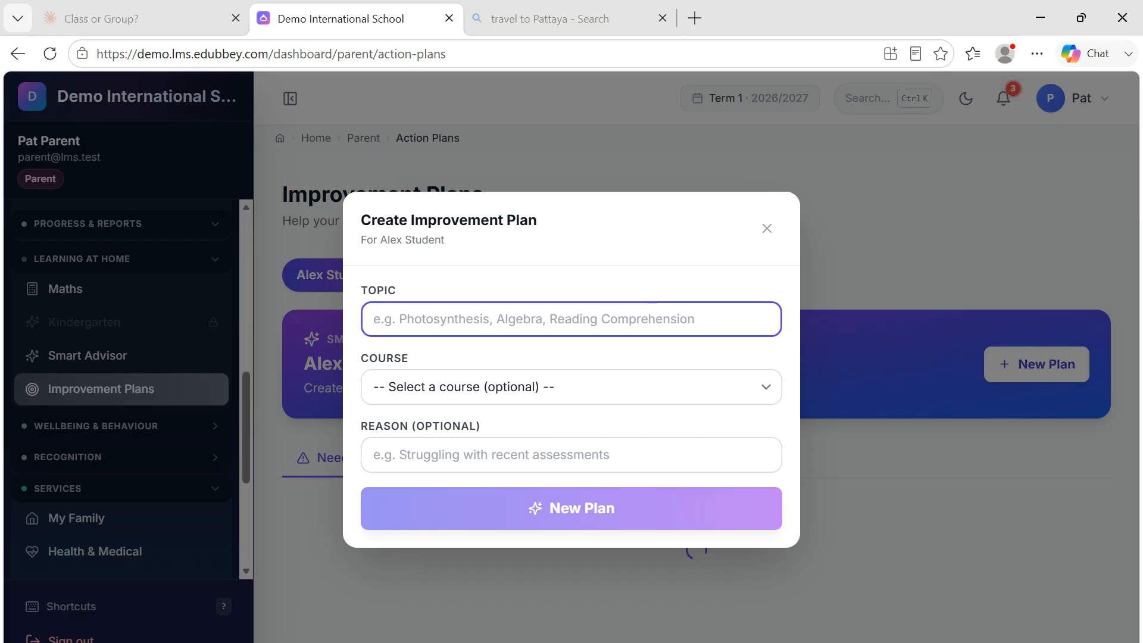
click(552, 396)
click(493, 465)
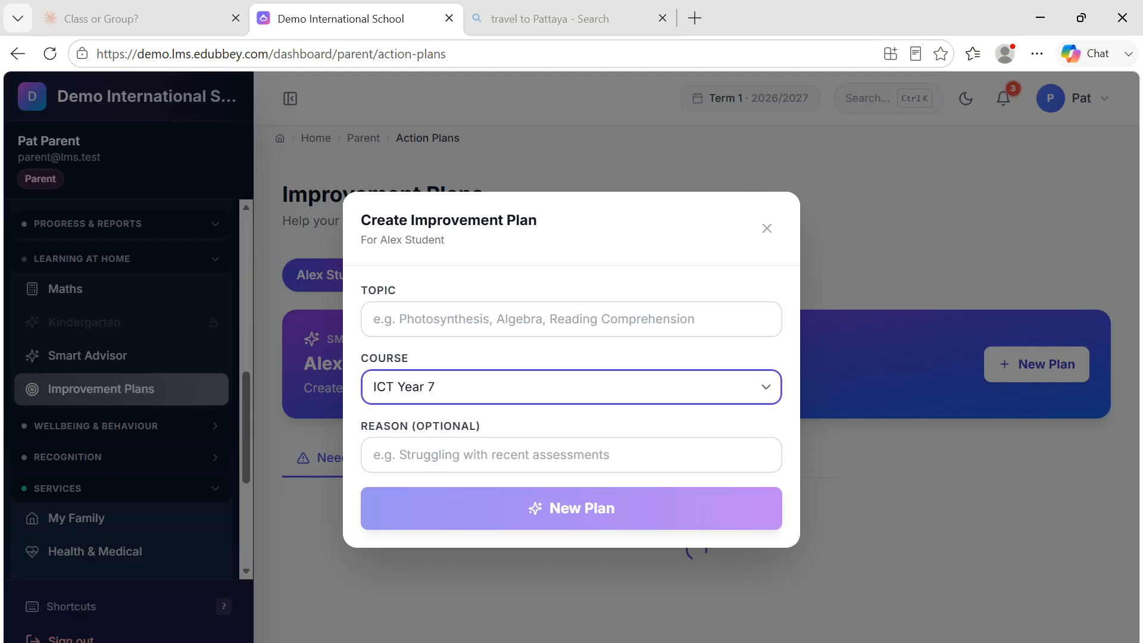
click(767, 228)
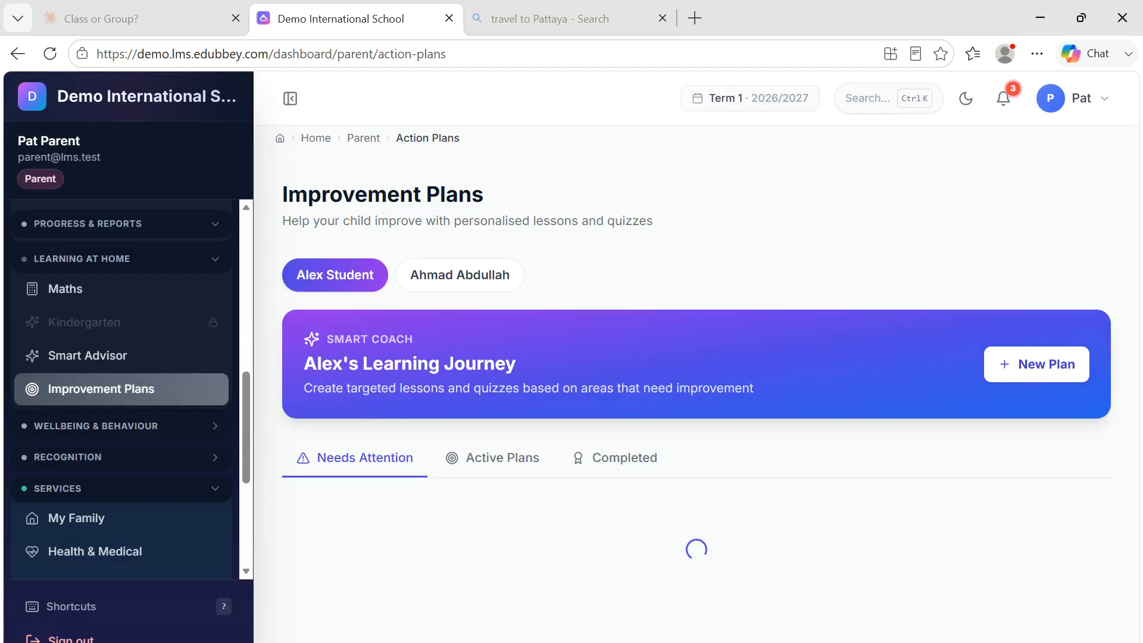
- Open the parent's Maths page and examine the second child's mastered objectives and the Year 1 and Year 2 ladder
scroll(102, 441, down, 3)
scroll(102, 437, up, 2)
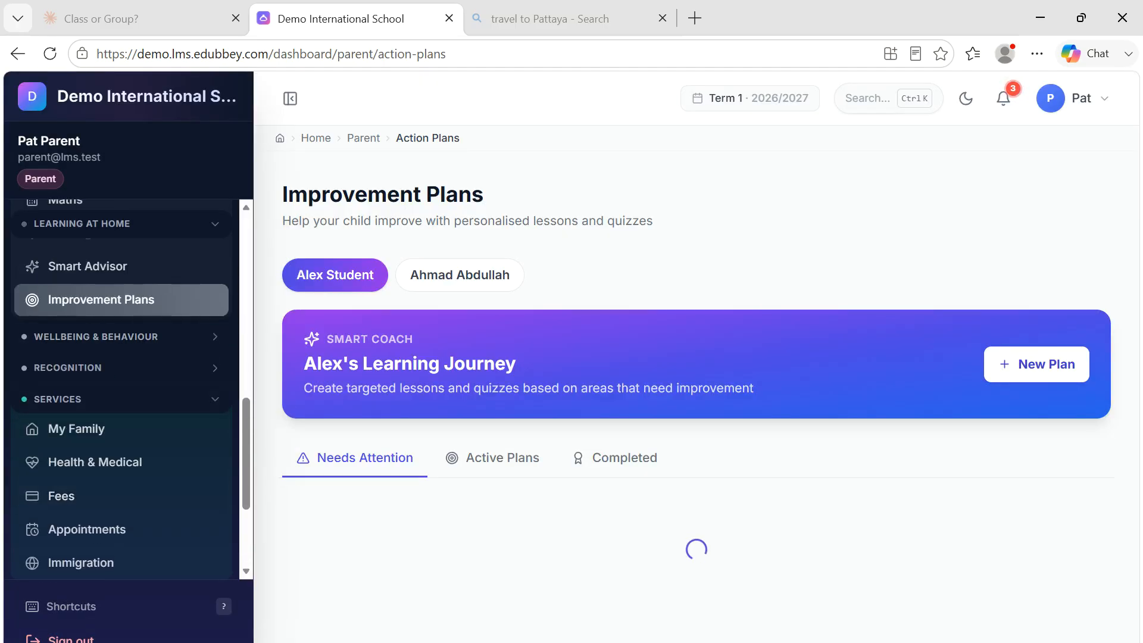
scroll(110, 294, up, 2)
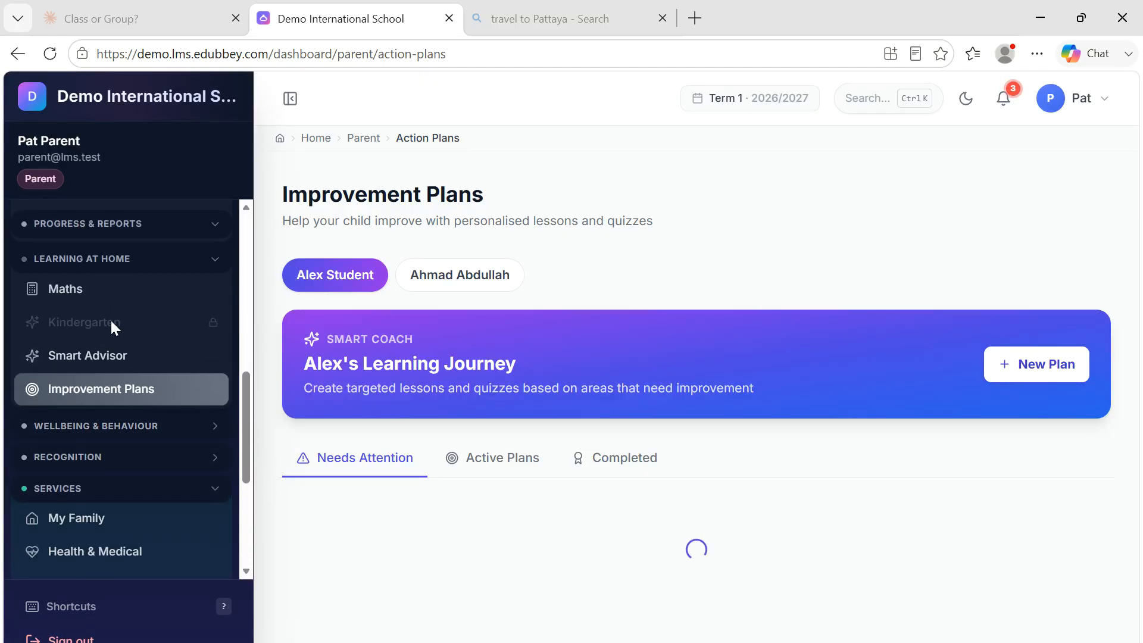
click(158, 290)
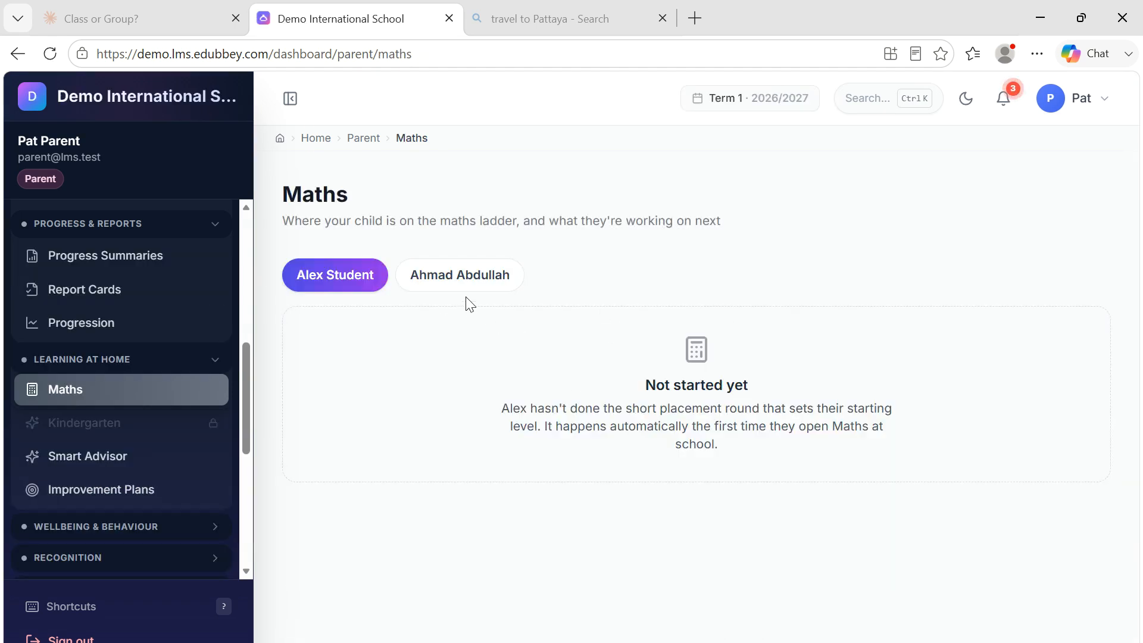
click(460, 274)
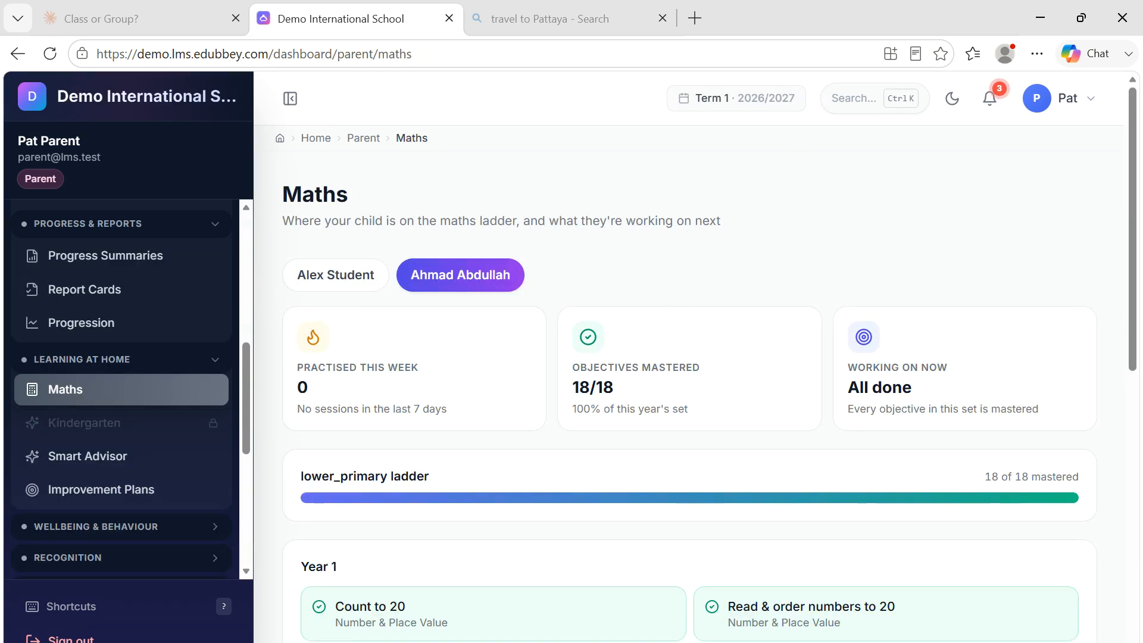
scroll(752, 388, down, 3)
scroll(628, 388, up, 3)
scroll(752, 352, down, 2)
drag(587, 278, 701, 278)
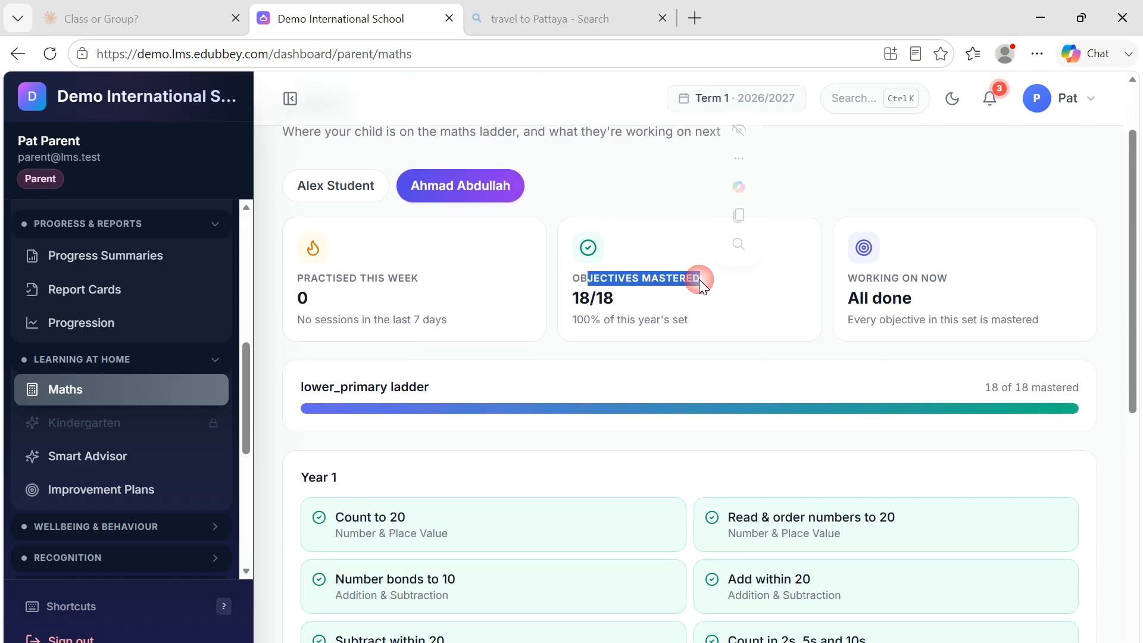
scroll(744, 328, down, 2)
scroll(766, 373, down, 3)
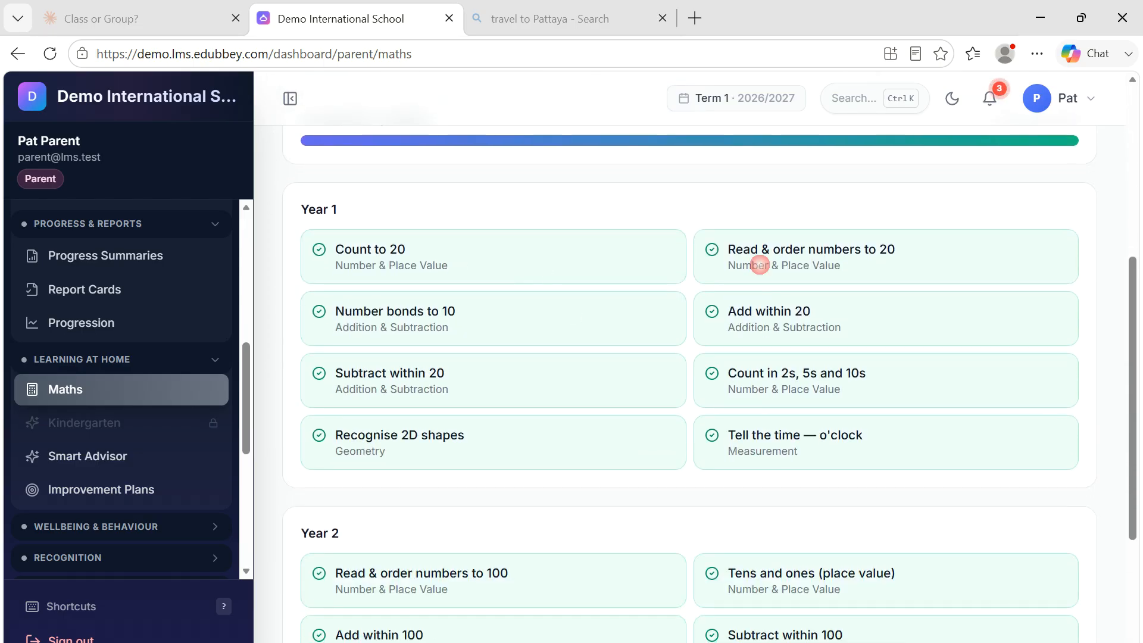
scroll(542, 369, down, 4)
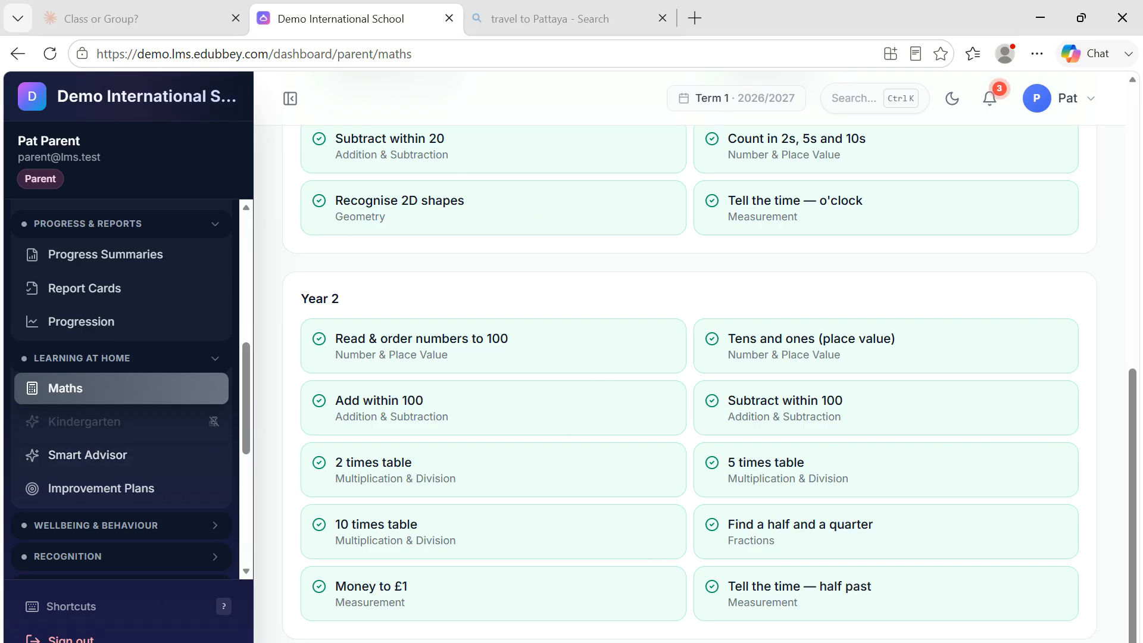
scroll(89, 425, down, 2)
- Revisit the Smart Advisor and the Improvement Plans for the second child
click(96, 369)
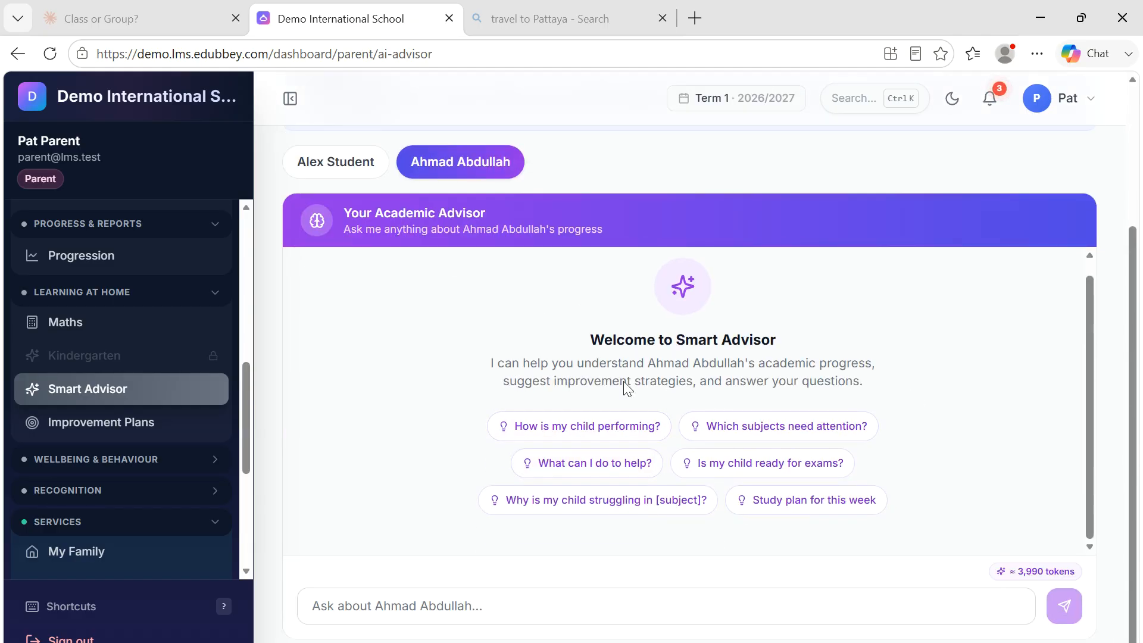
scroll(92, 411, down, 2)
click(96, 334)
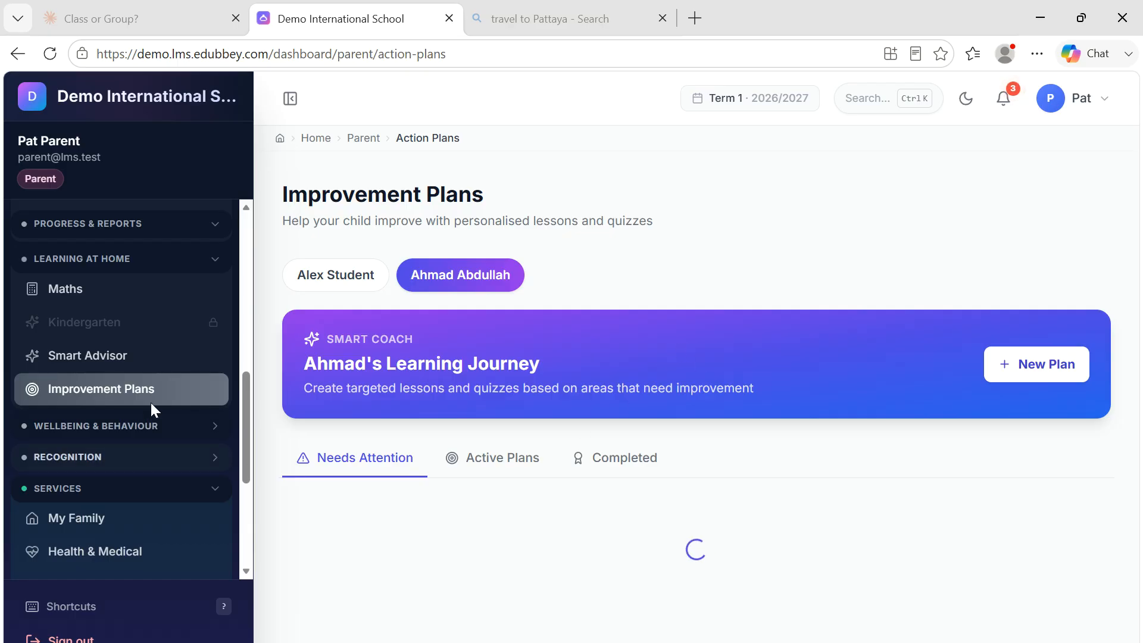
- Open the Child's Character Portfolio under Wellbeing & Behaviour and review the second child's HOPE values, behaviour record and recent activity
scroll(163, 457, down, 2)
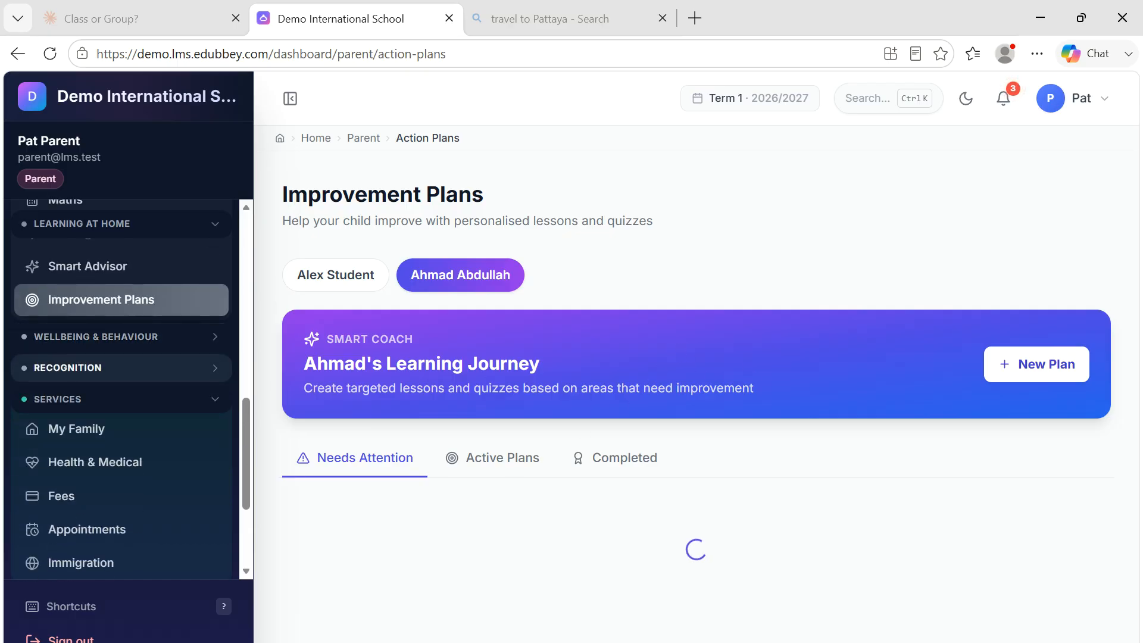
click(89, 337)
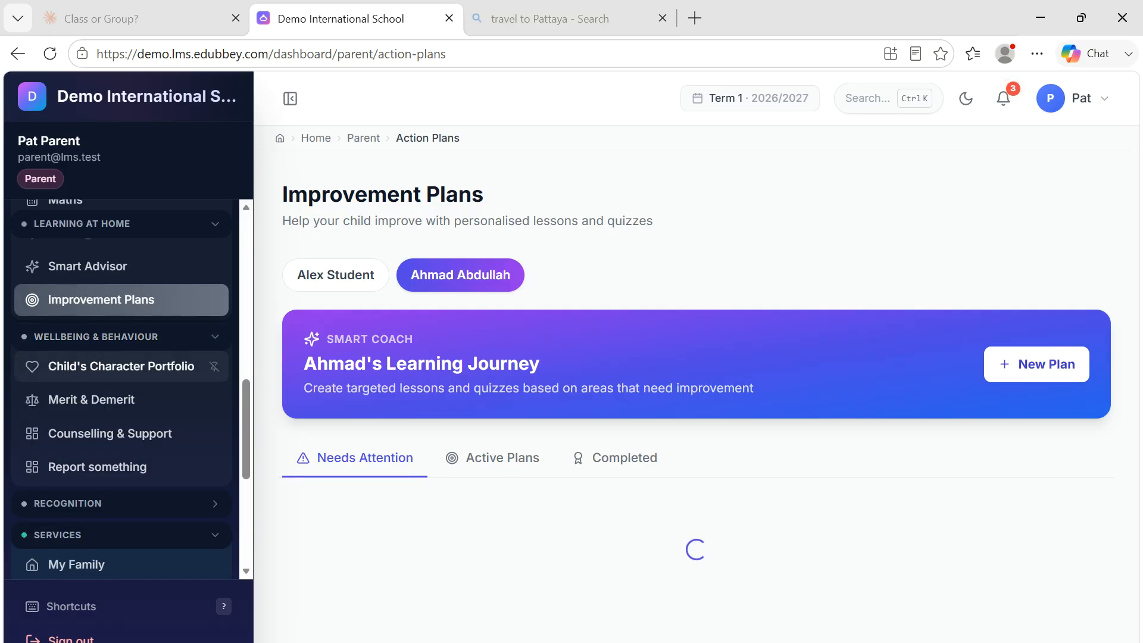
click(101, 367)
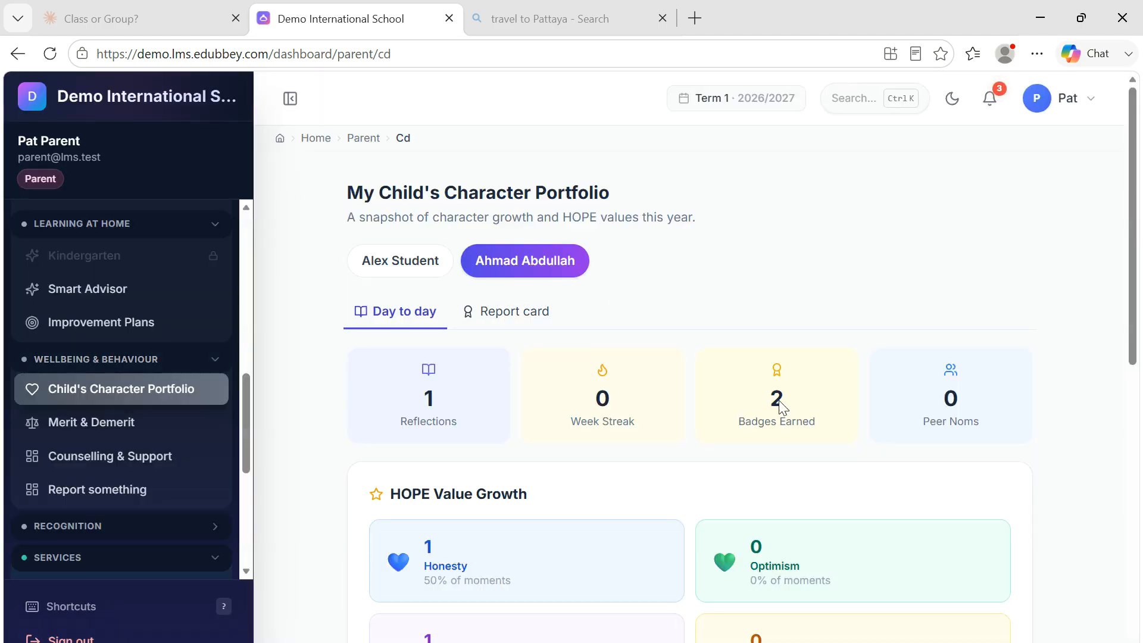
scroll(785, 418, down, 6)
scroll(686, 479, down, 1)
scroll(687, 480, up, 7)
scroll(686, 479, down, 7)
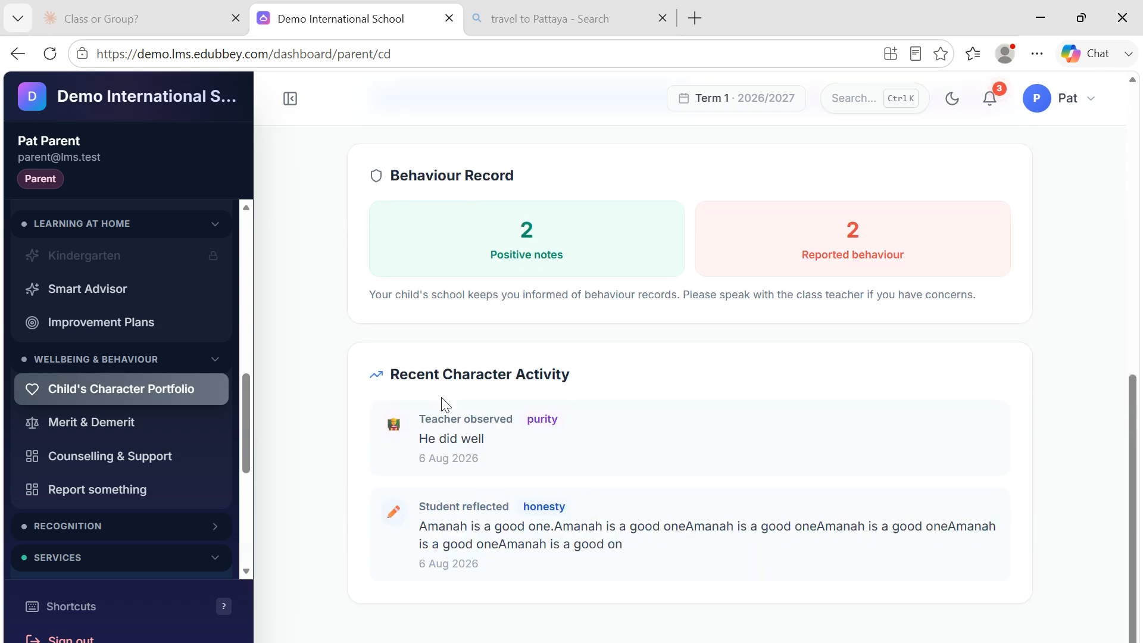
scroll(449, 446, up, 7)
- View the portfolio's Report card, switch to the first child and return to the Day to day view
click(515, 318)
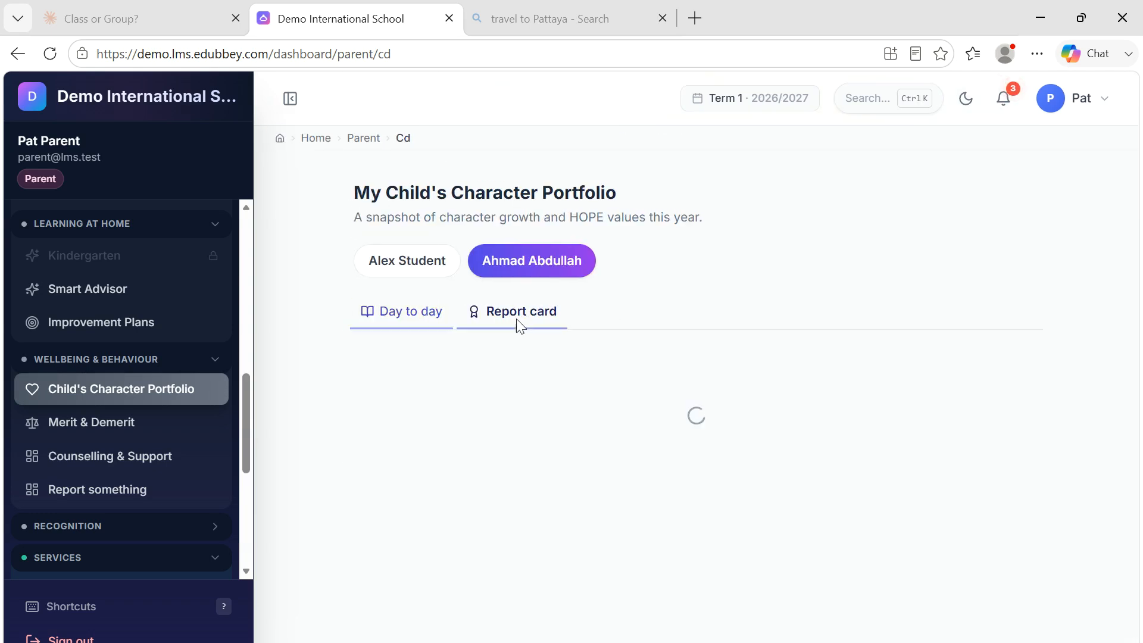
click(405, 266)
click(417, 312)
- Open Merit & Demerit and compare both children's merit, demerit and restorative points, outstanding areas and character awards
click(92, 424)
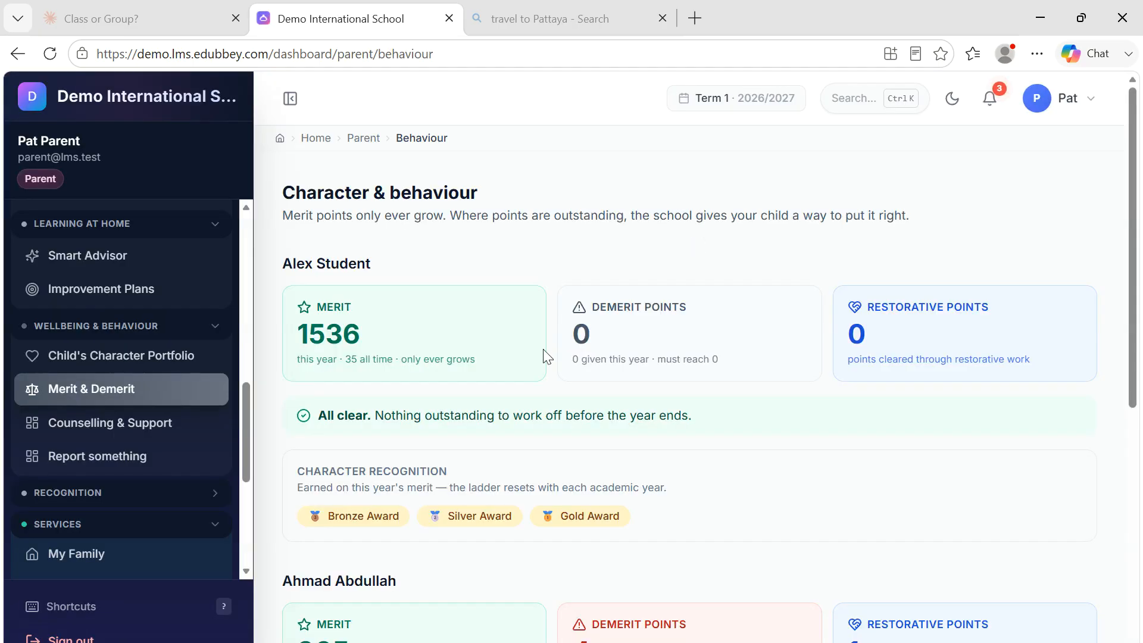
scroll(538, 390, down, 7)
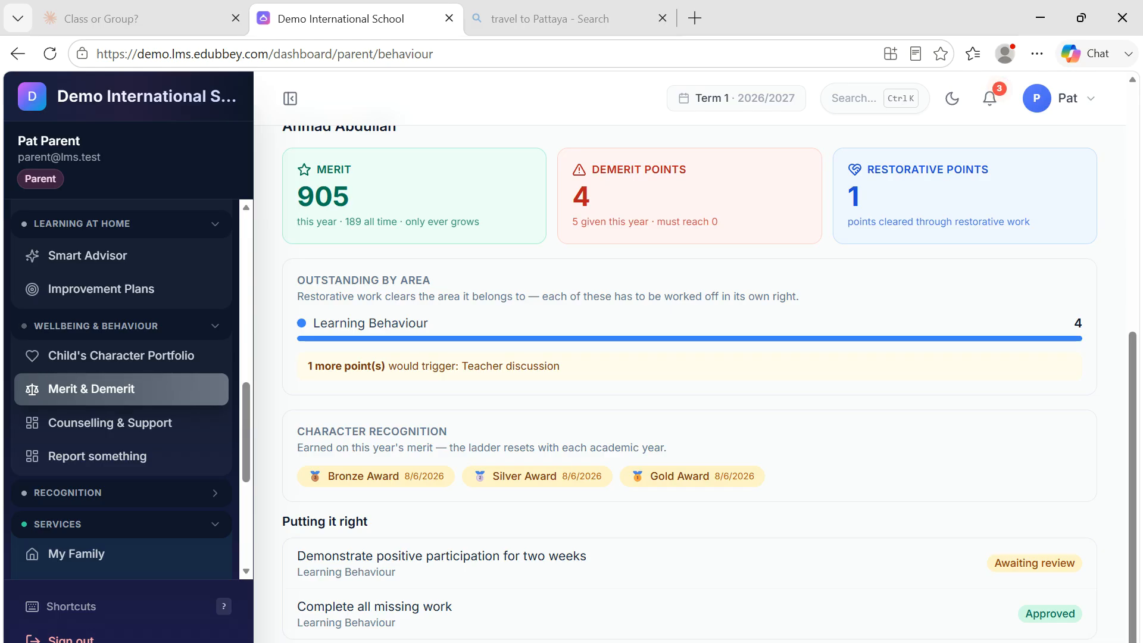
scroll(710, 382, up, 3)
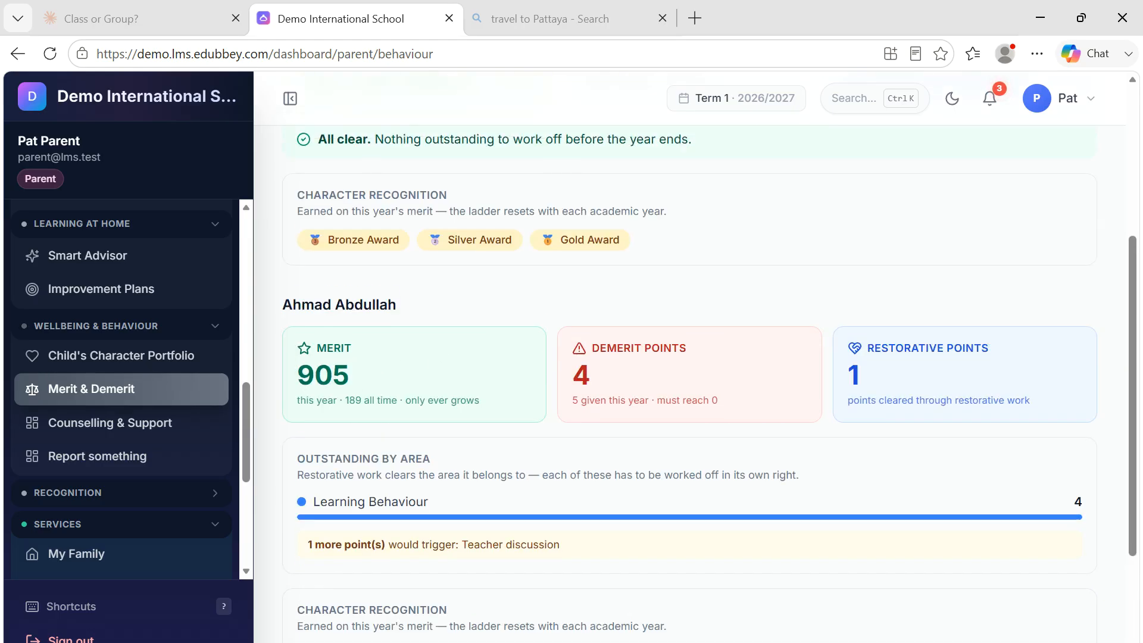
double_click(360, 379)
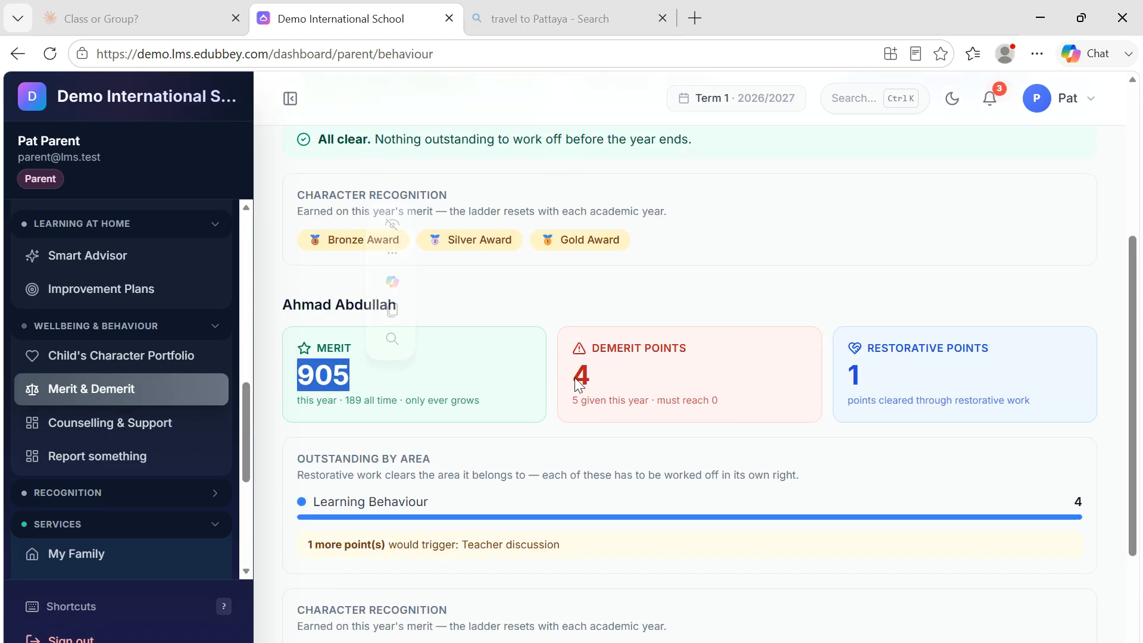
double_click(638, 387)
click(874, 380)
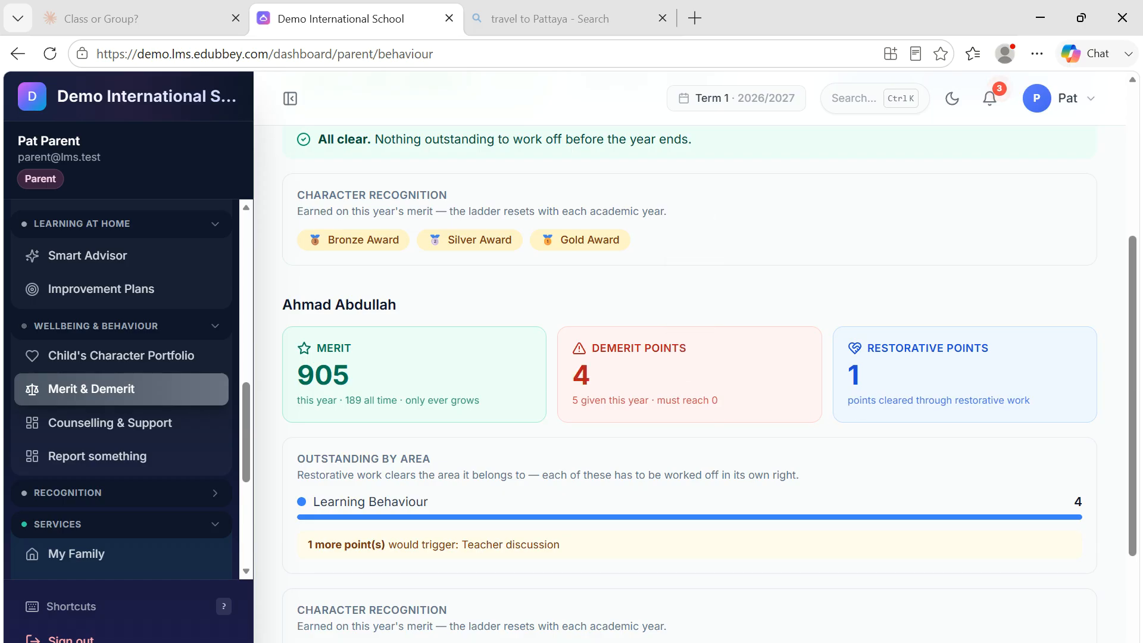
scroll(689, 368, up, 5)
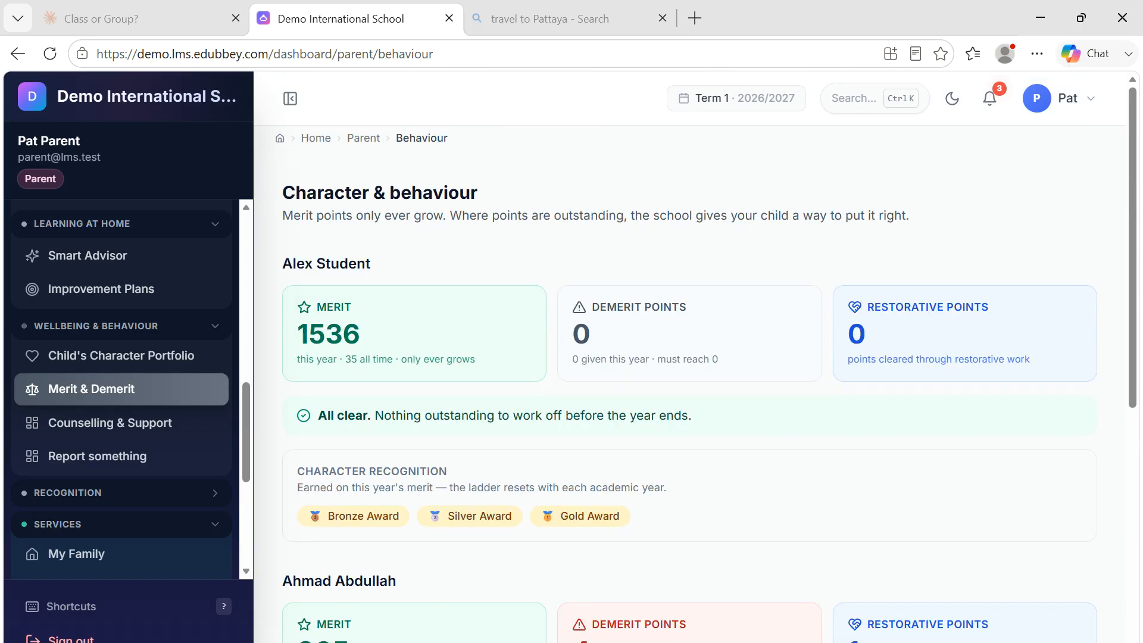
scroll(689, 365, down, 2)
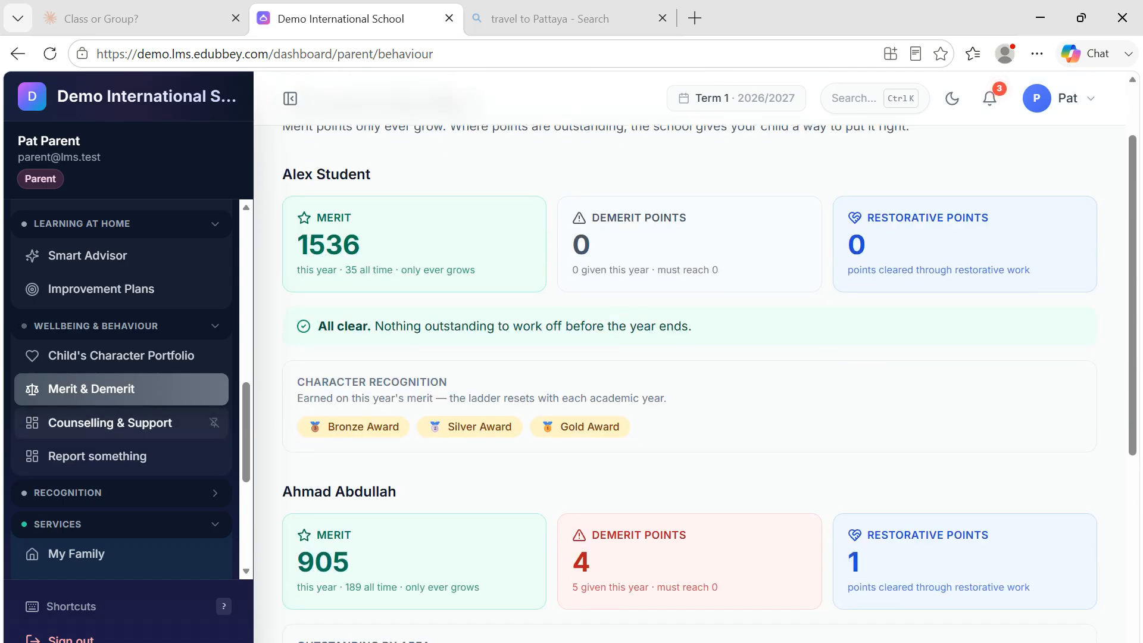
- View the Counselling & Support page, and look through the incident report form under Report something
click(111, 423)
scroll(725, 378, down, 17)
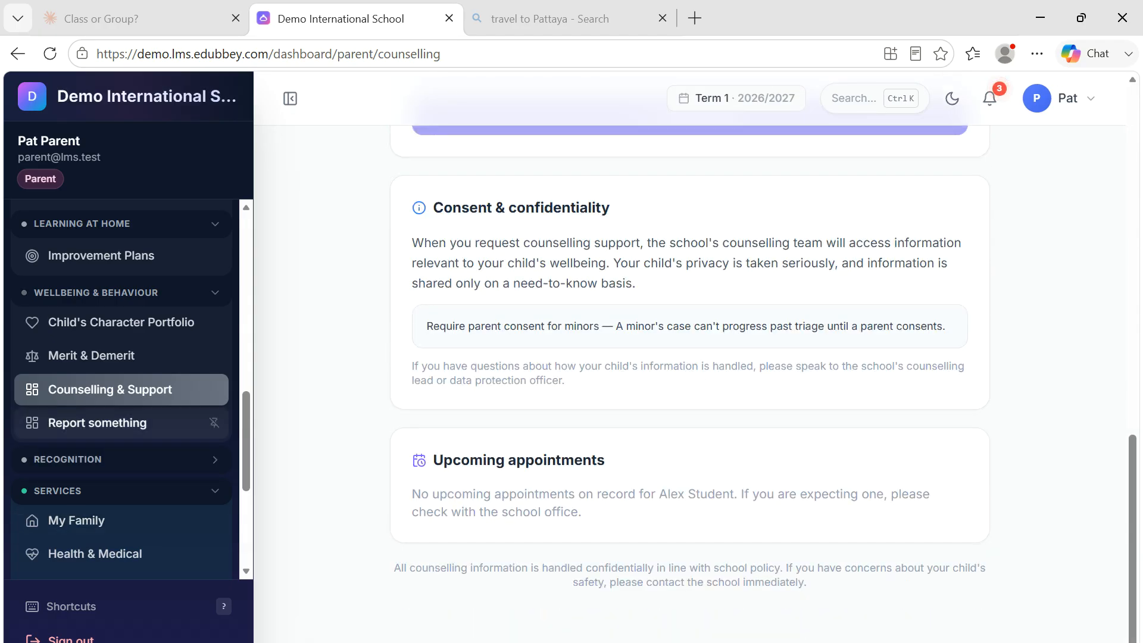
click(119, 422)
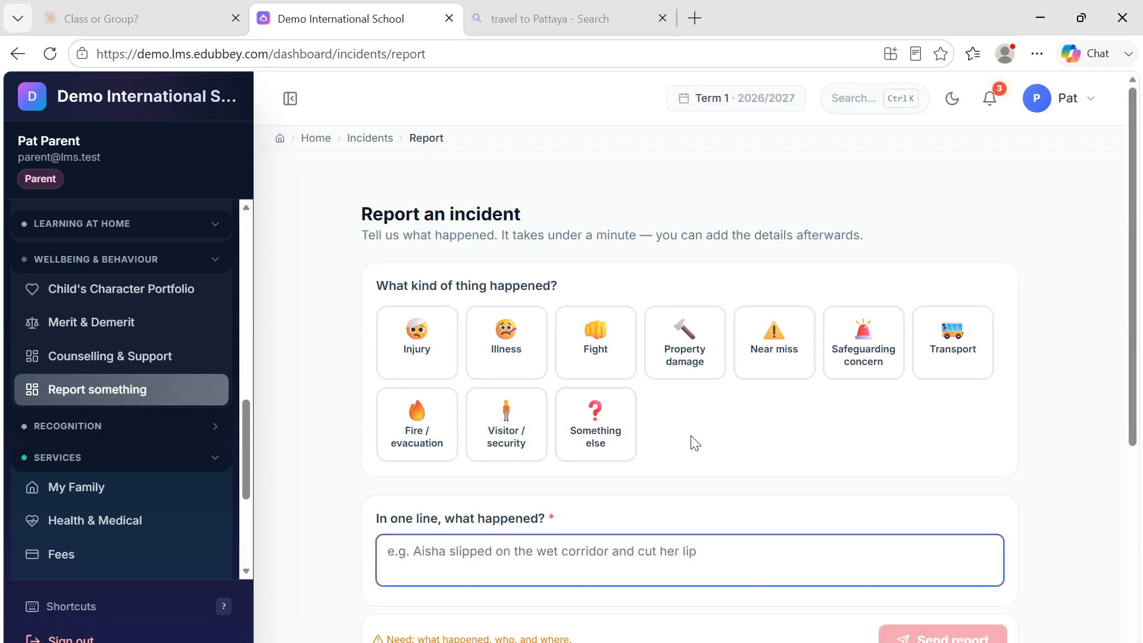
scroll(691, 442, down, 5)
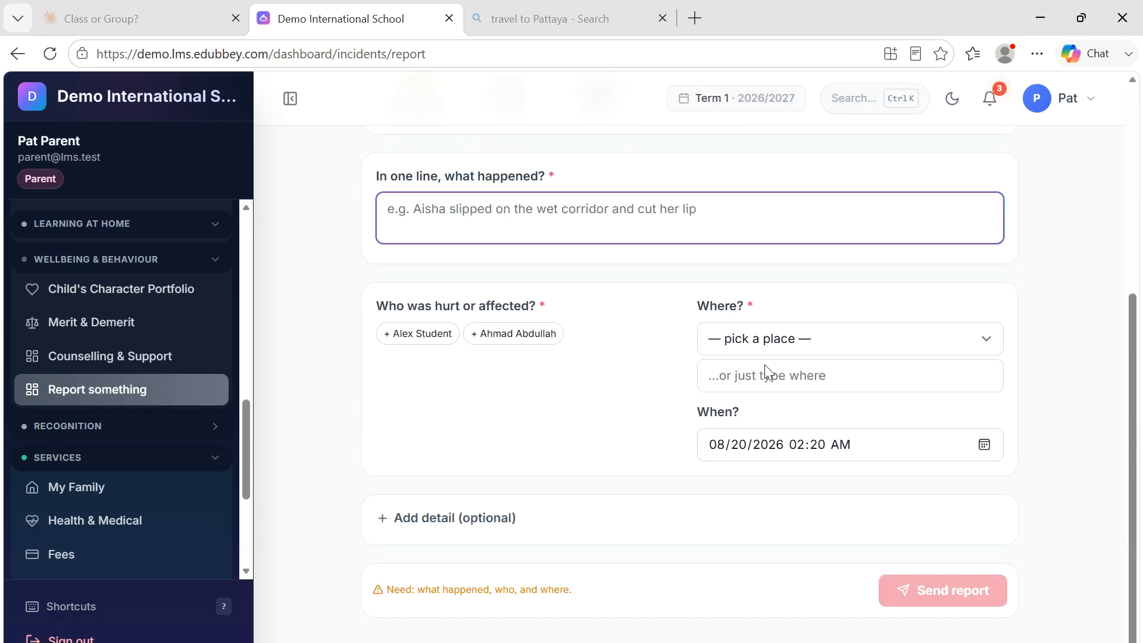
- Open Reward Points under Recognition and expand the first child's recent points activity
click(119, 426)
scroll(111, 300, down, 3)
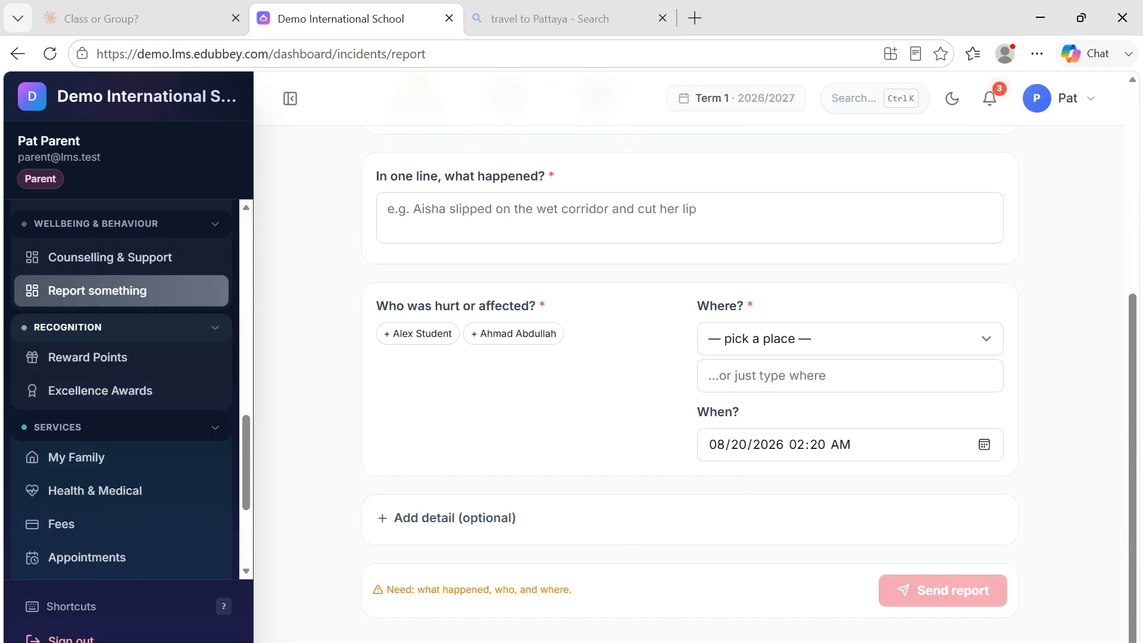
click(89, 277)
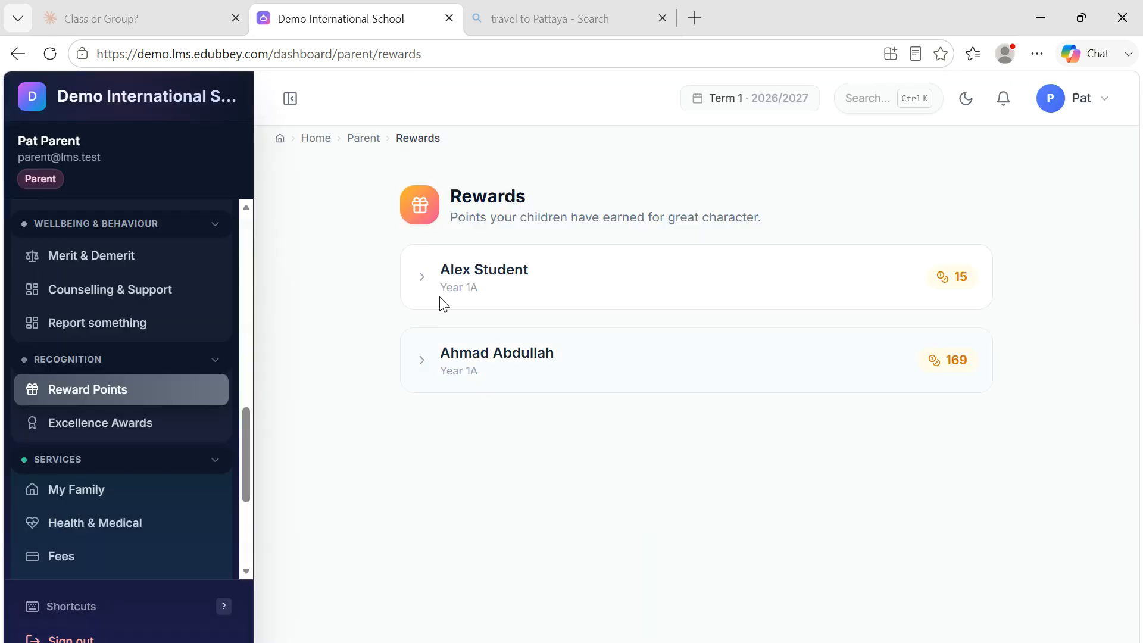
click(492, 265)
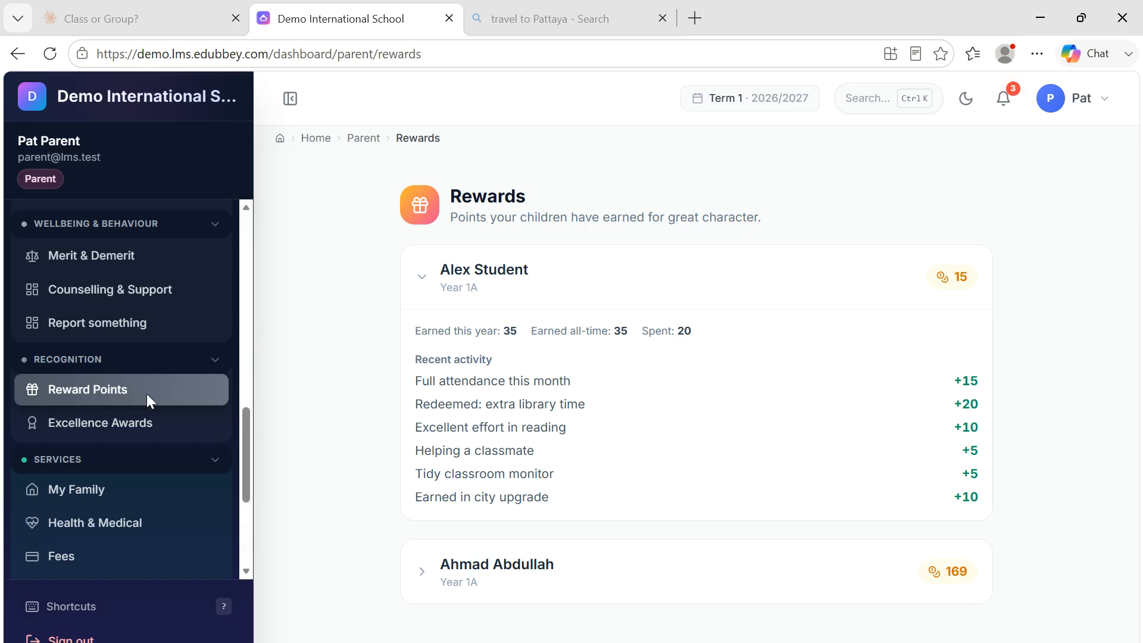
- Open My Family under Services and review the children and the parents and guardians on record
scroll(95, 440, down, 3)
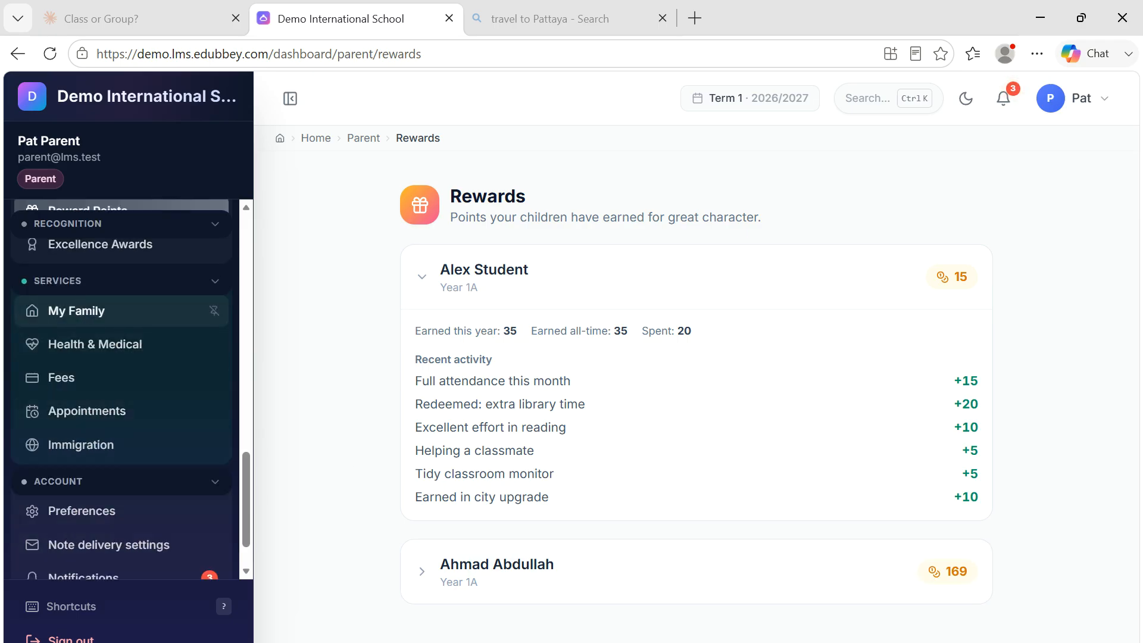
click(84, 314)
scroll(480, 314, down, 2)
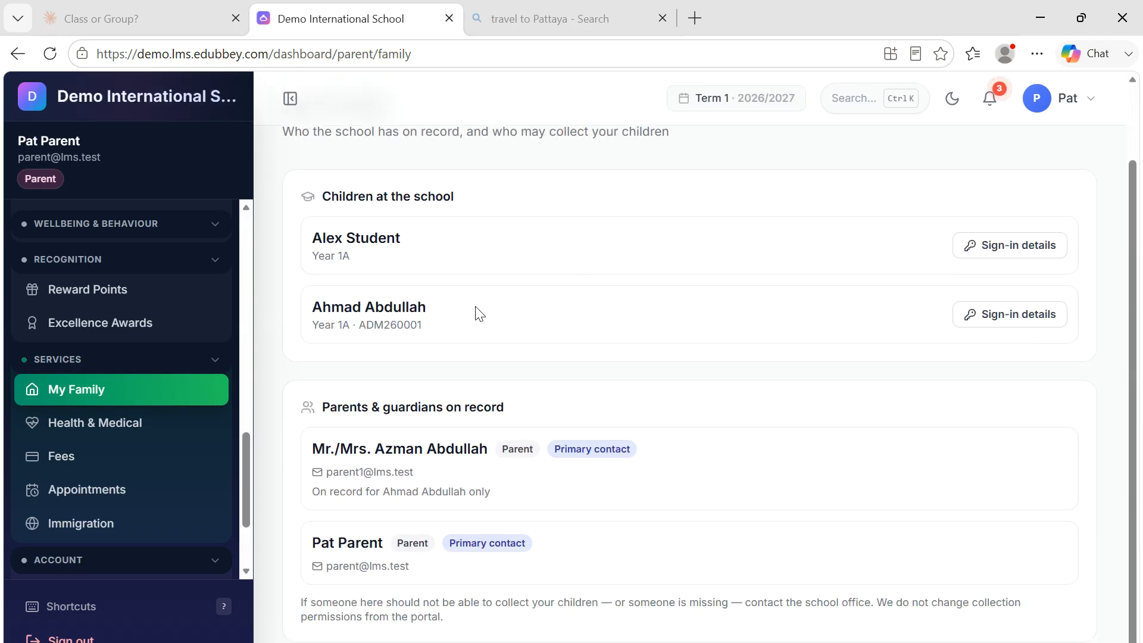
scroll(956, 302, down, 1)
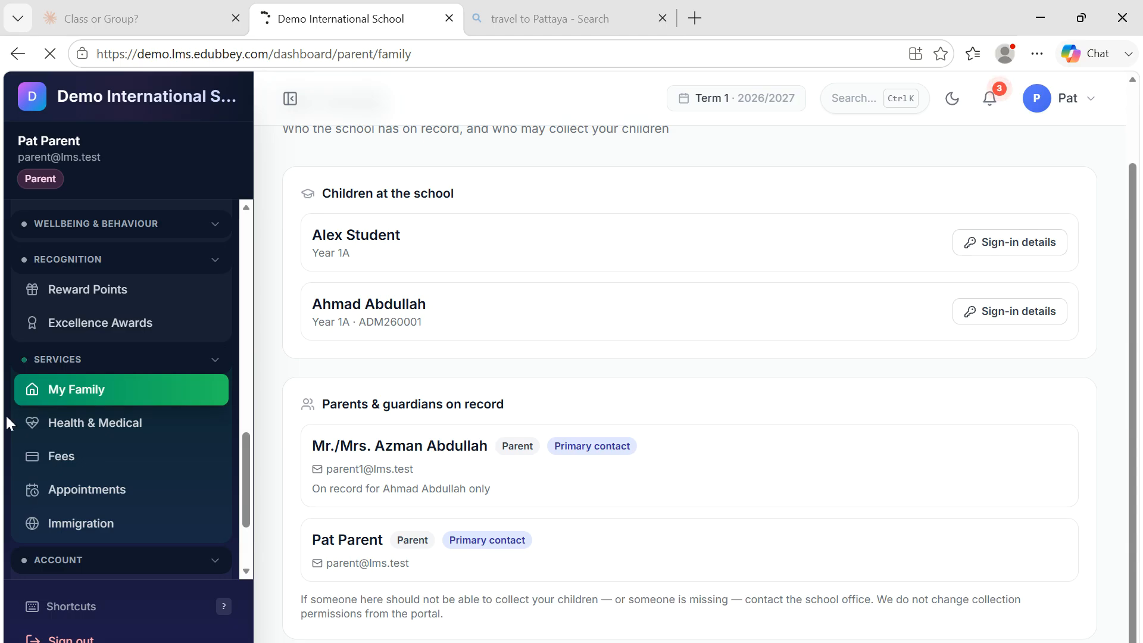
- Open Health & Medical under Services and review the child's allergies, medication, immunisations and details on file
scroll(472, 401, down, 3)
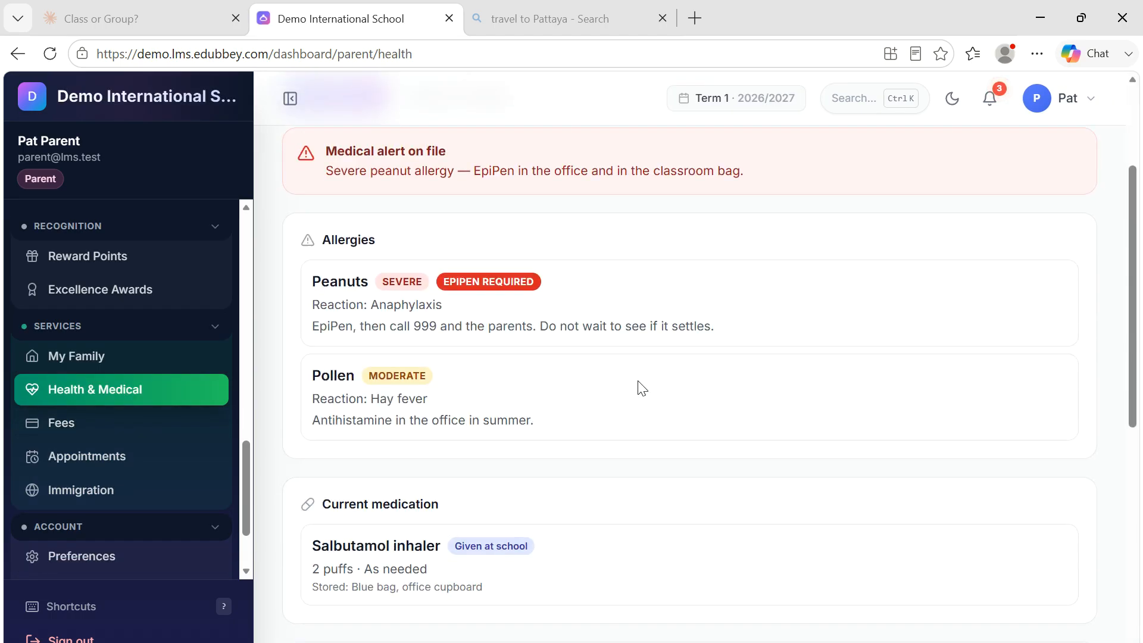
scroll(630, 387, down, 8)
scroll(631, 388, up, 3)
scroll(630, 388, down, 4)
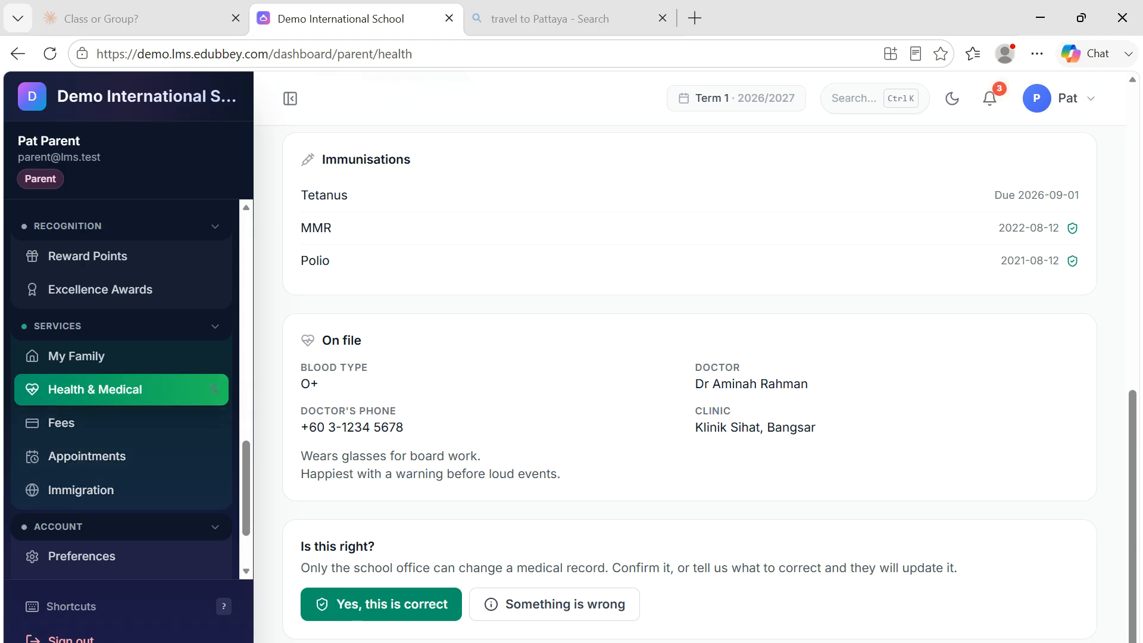
- Open Curriculum under My Children and review the first child's Computing and Mathematics lessons for this week
scroll(117, 420, down, 2)
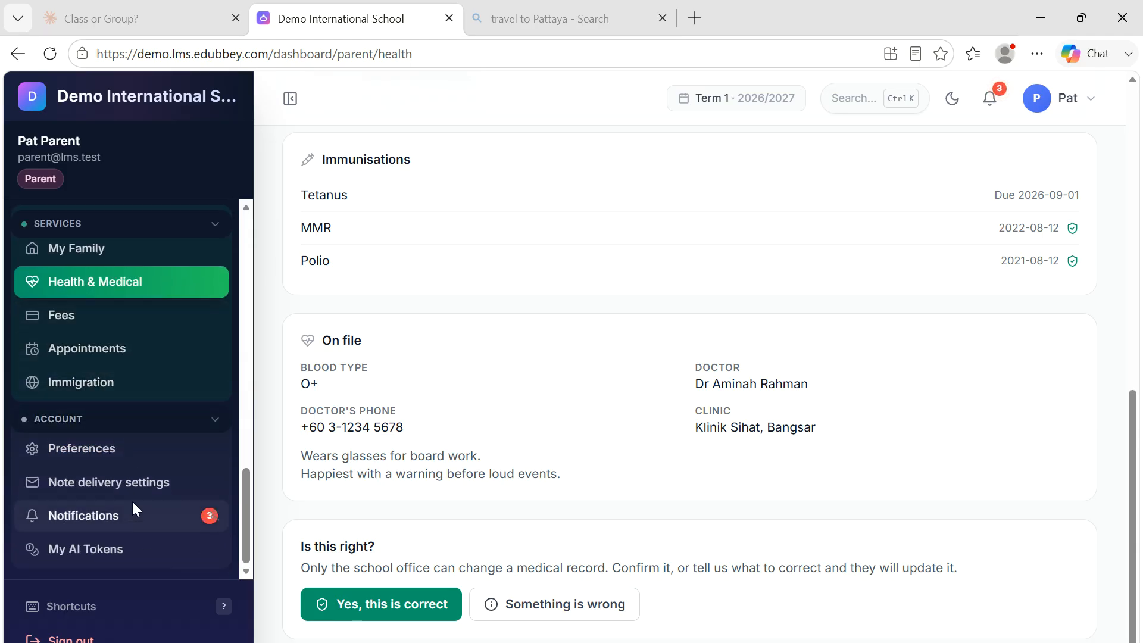
scroll(125, 449, up, 6)
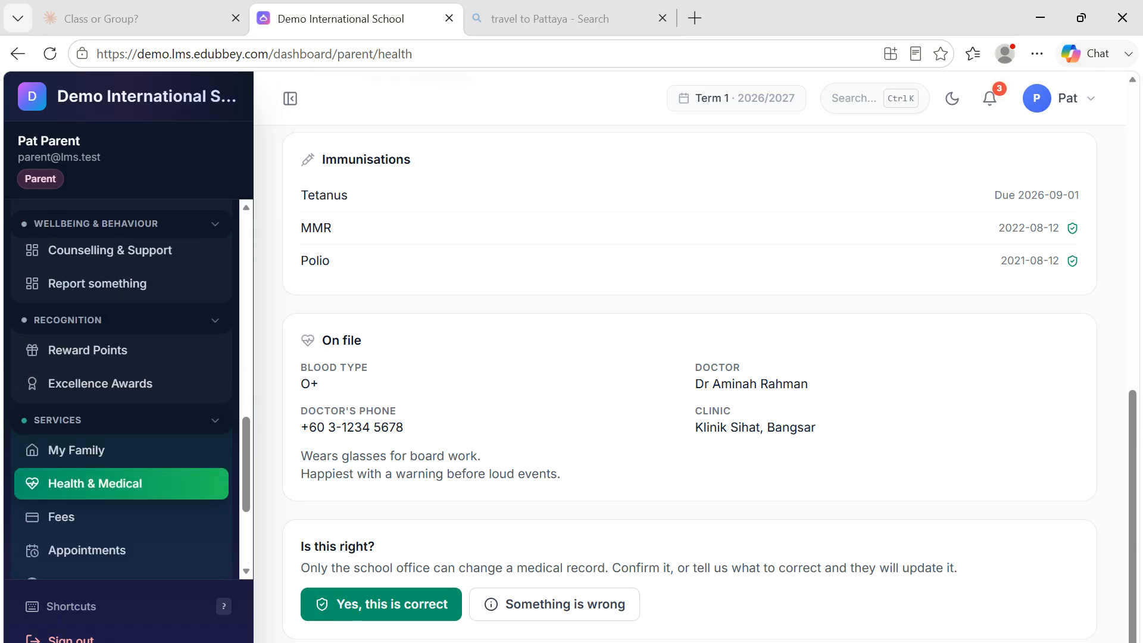
scroll(132, 403, up, 4)
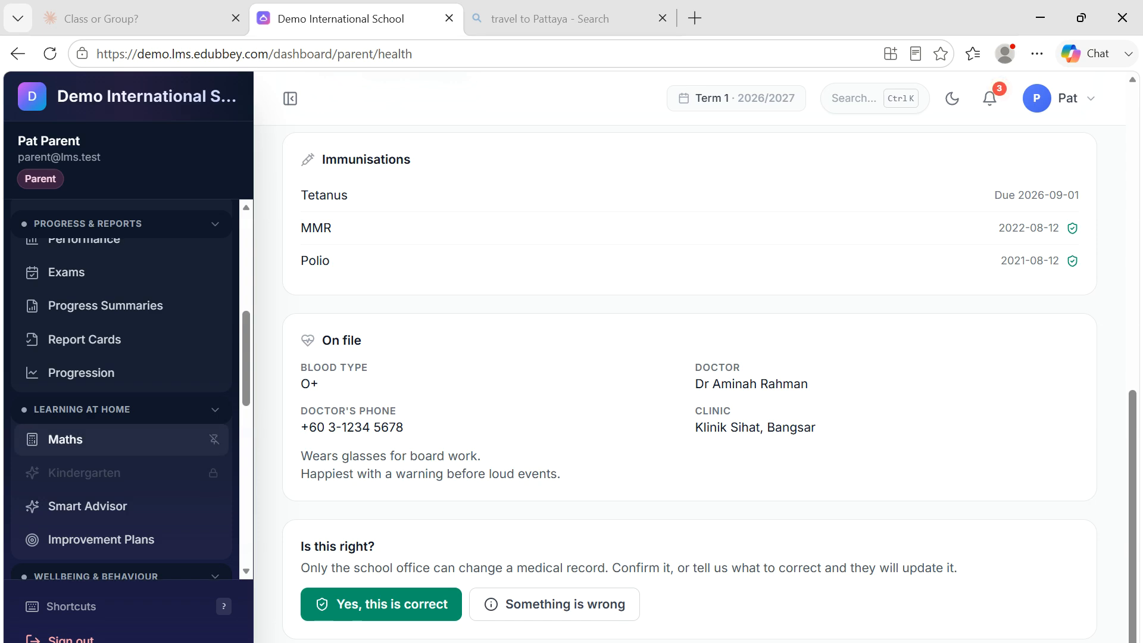
scroll(55, 308, up, 2)
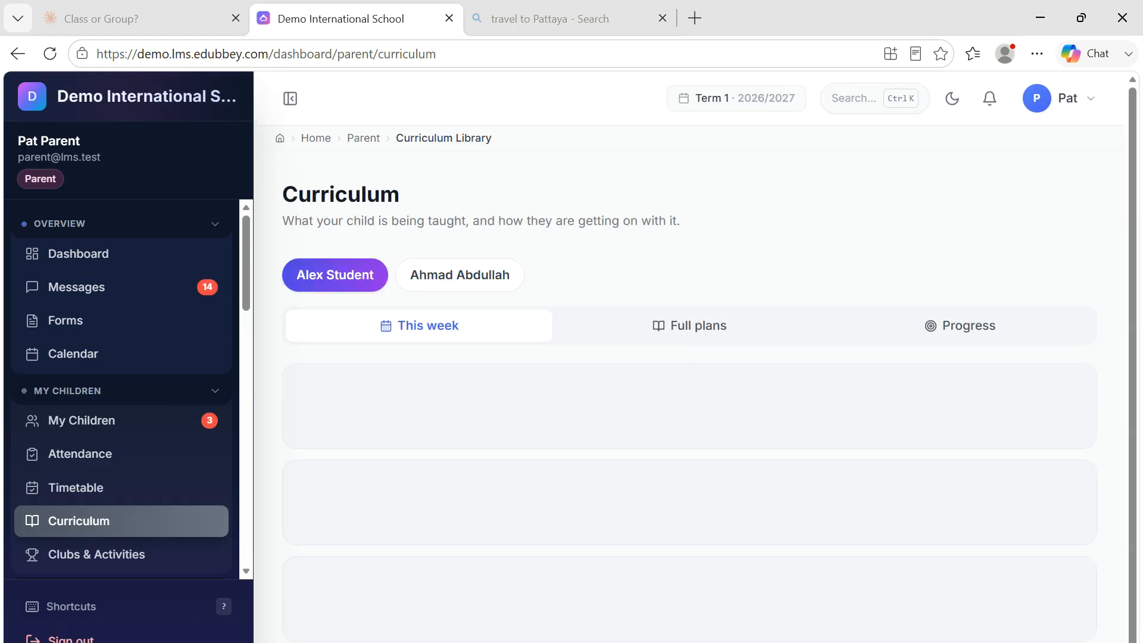
scroll(819, 324, down, 3)
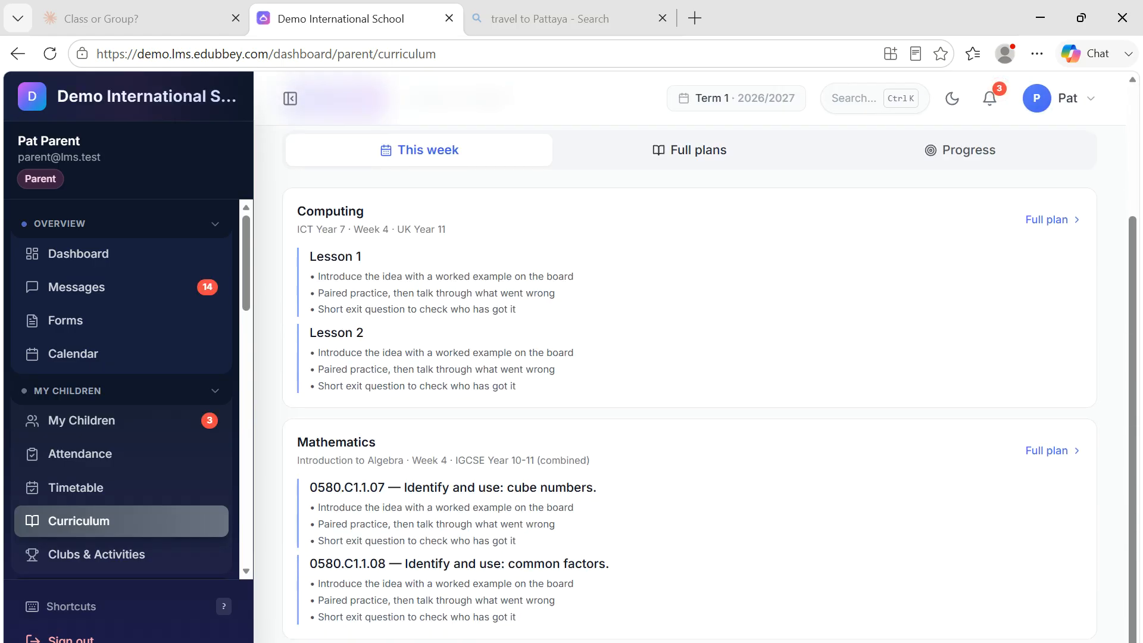
scroll(819, 324, up, 2)
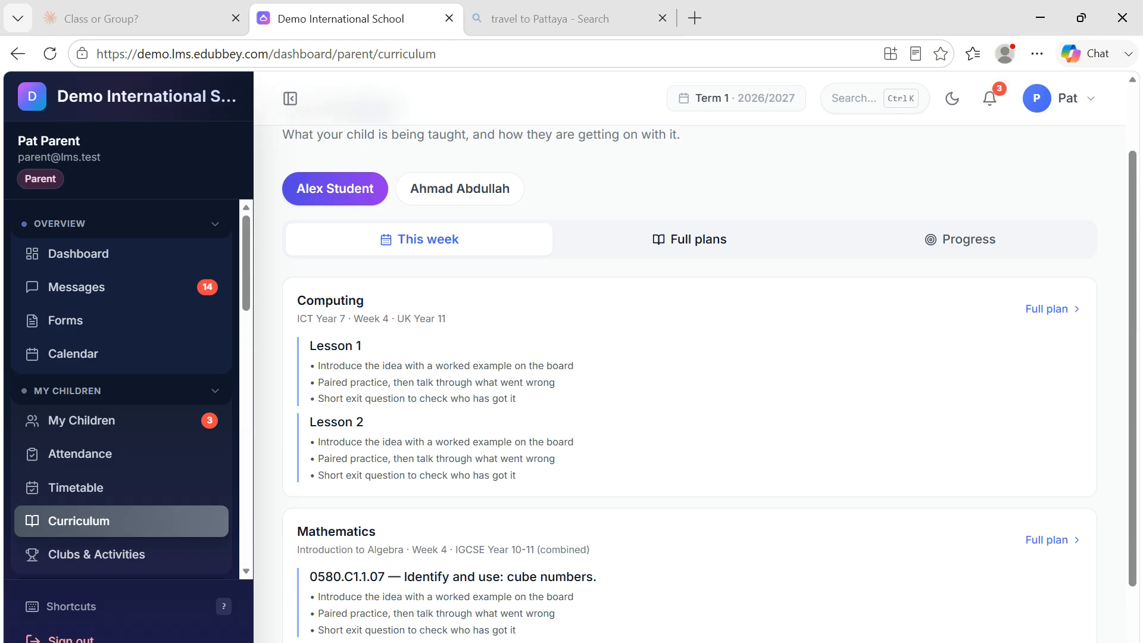
- View the first child's full plans list, and examine the Needs another look and Secure topics under Progress
click(689, 240)
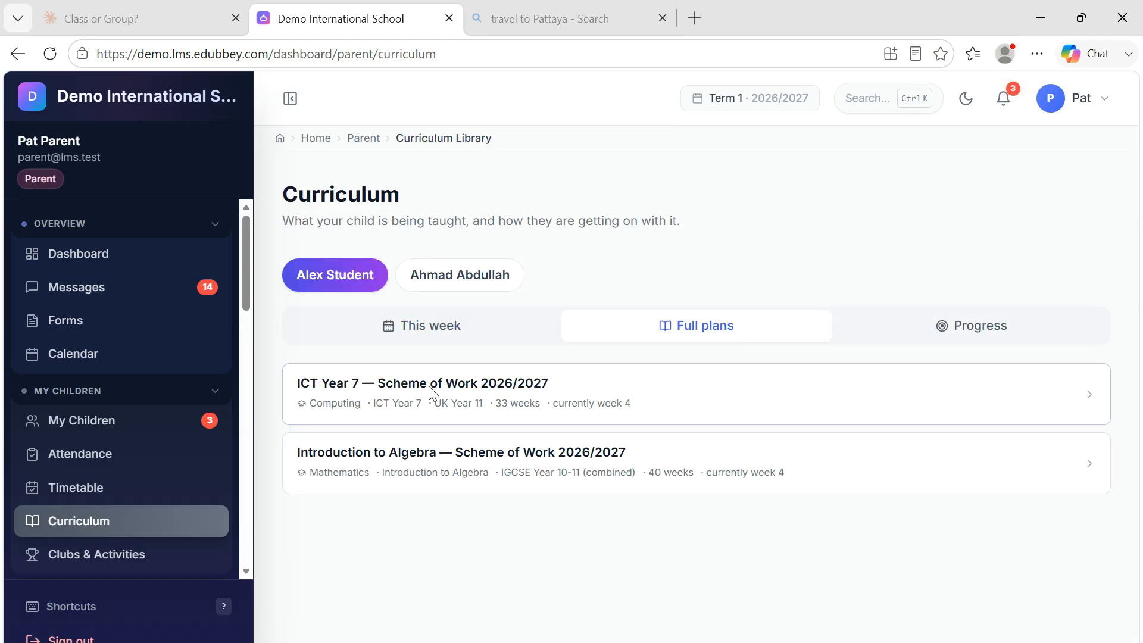
click(956, 335)
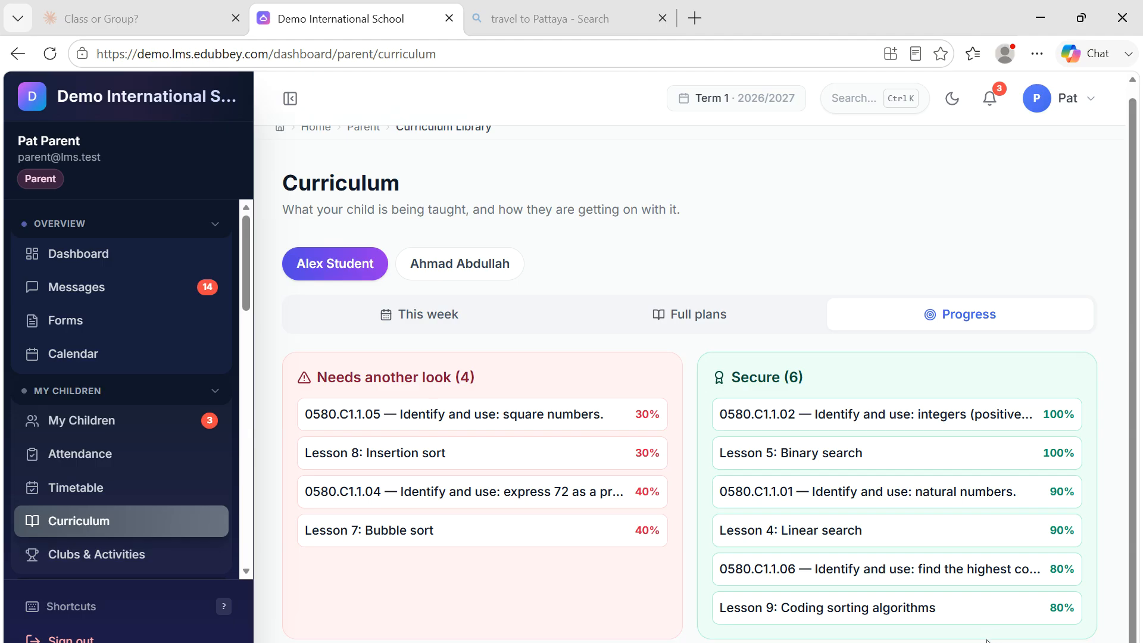
drag(763, 413, 997, 414)
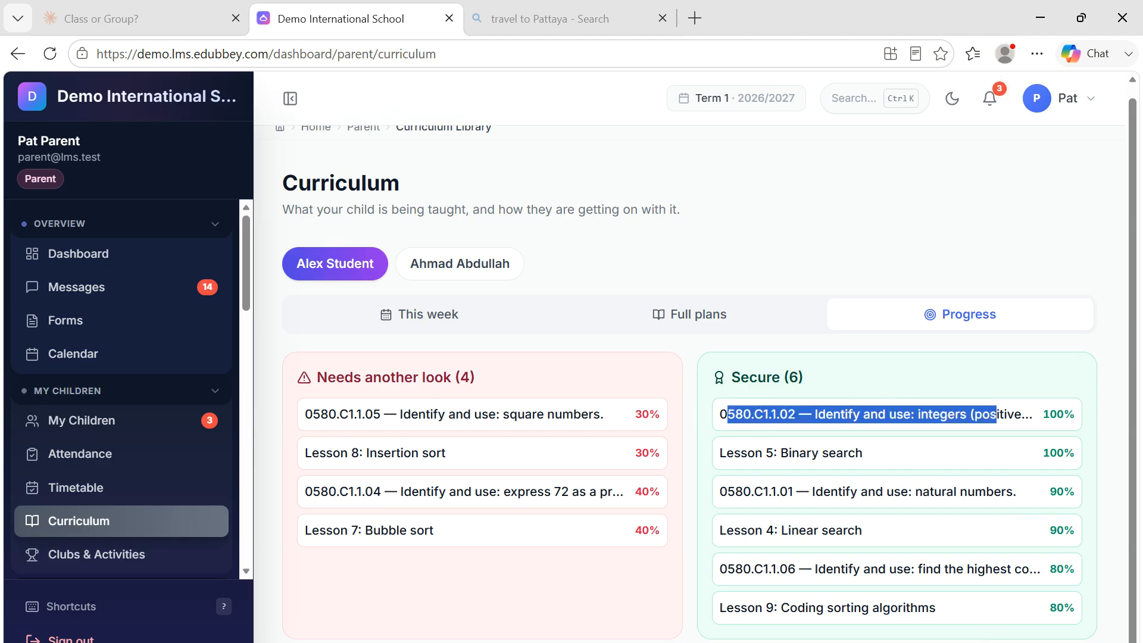
click(1006, 415)
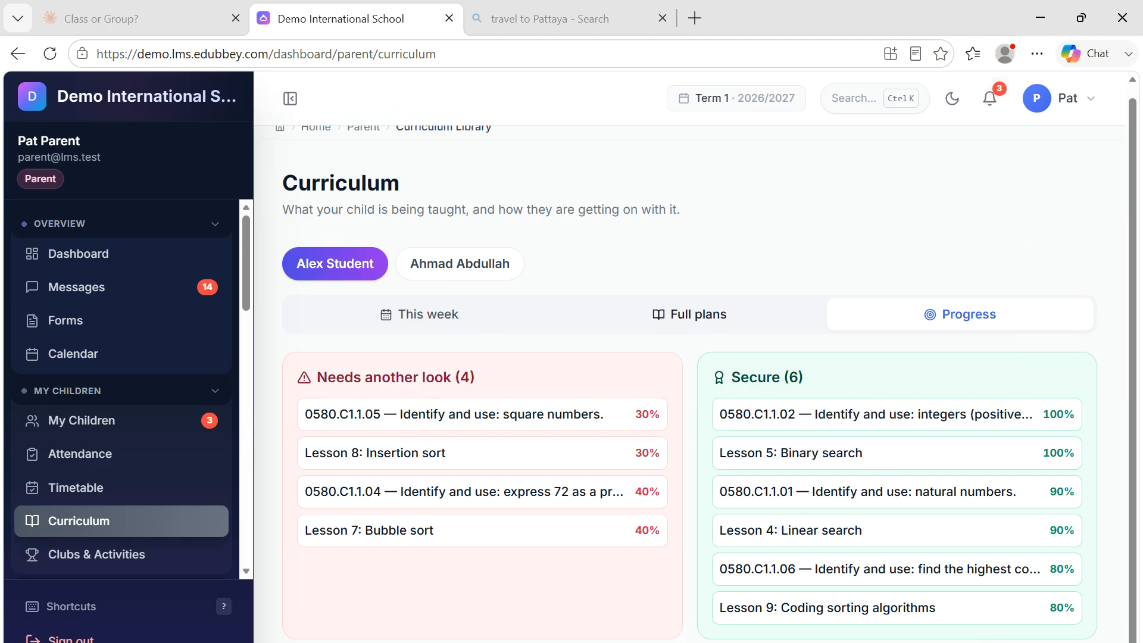
- Open the ICT Year 7 Scheme of Work 2026/2027 from the full plans, look through its weeks, and return to the list
click(689, 315)
click(598, 403)
scroll(689, 387, down, 20)
scroll(622, 422, up, 20)
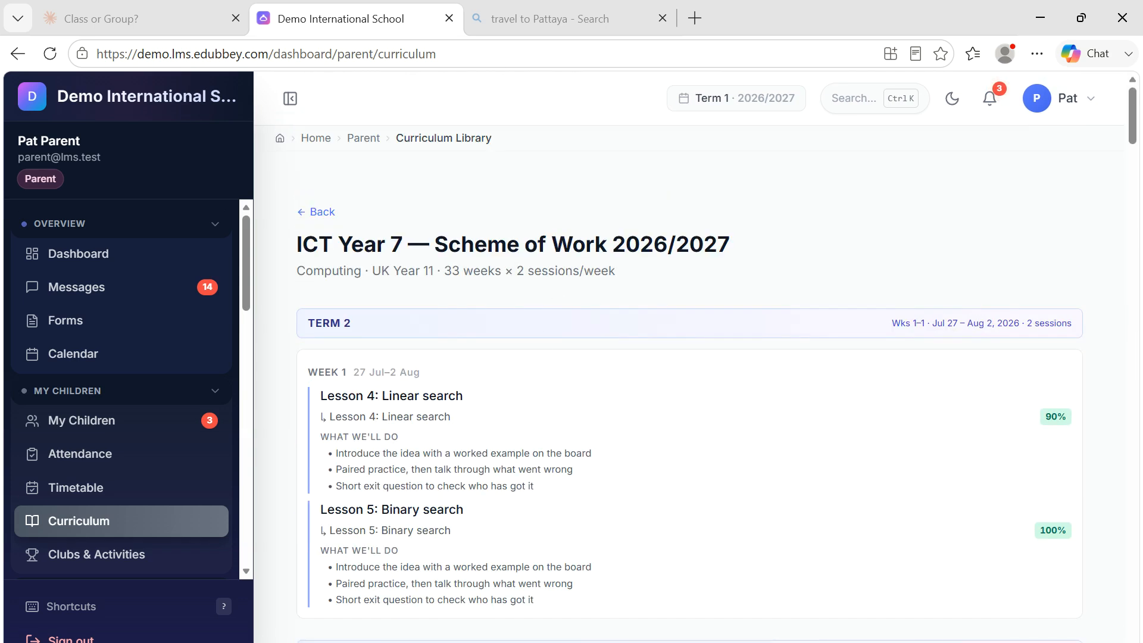
click(321, 213)
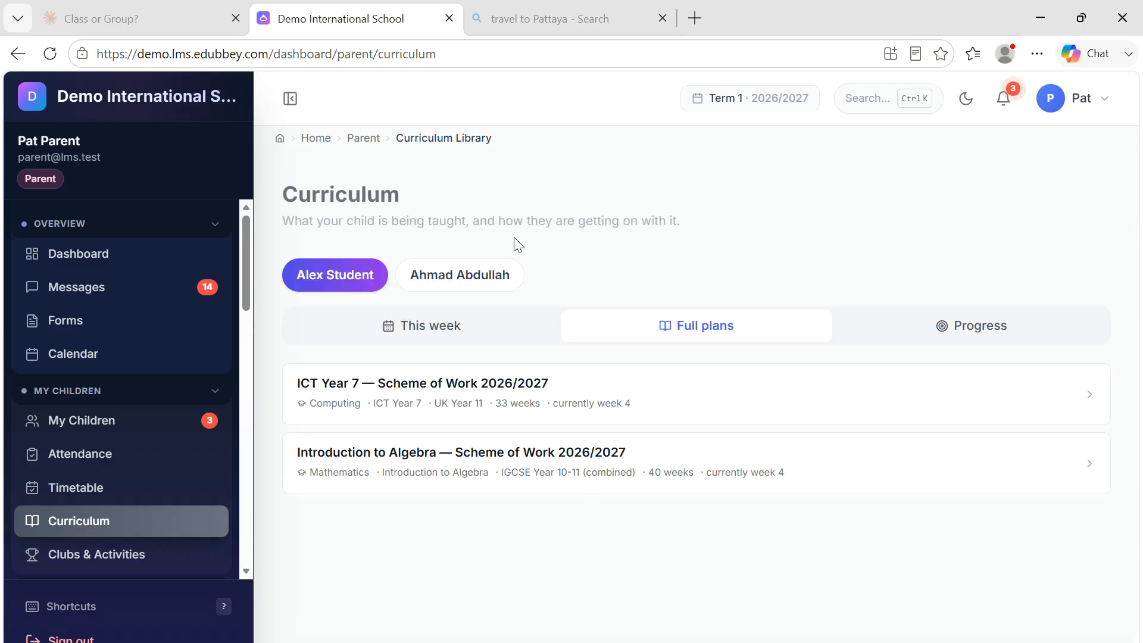
- Return to the This week view of the curriculum and look over the first child's Computing and Mathematics lessons again
click(449, 335)
scroll(492, 345, down, 3)
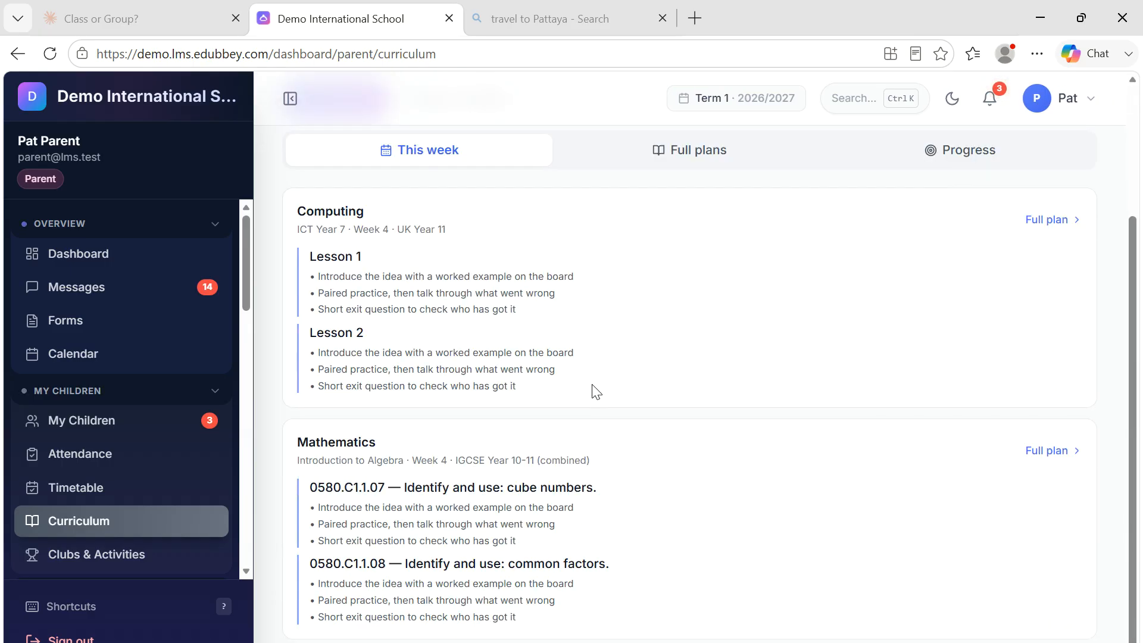
scroll(595, 392, up, 3)
scroll(479, 434, down, 3)
scroll(830, 458, up, 3)
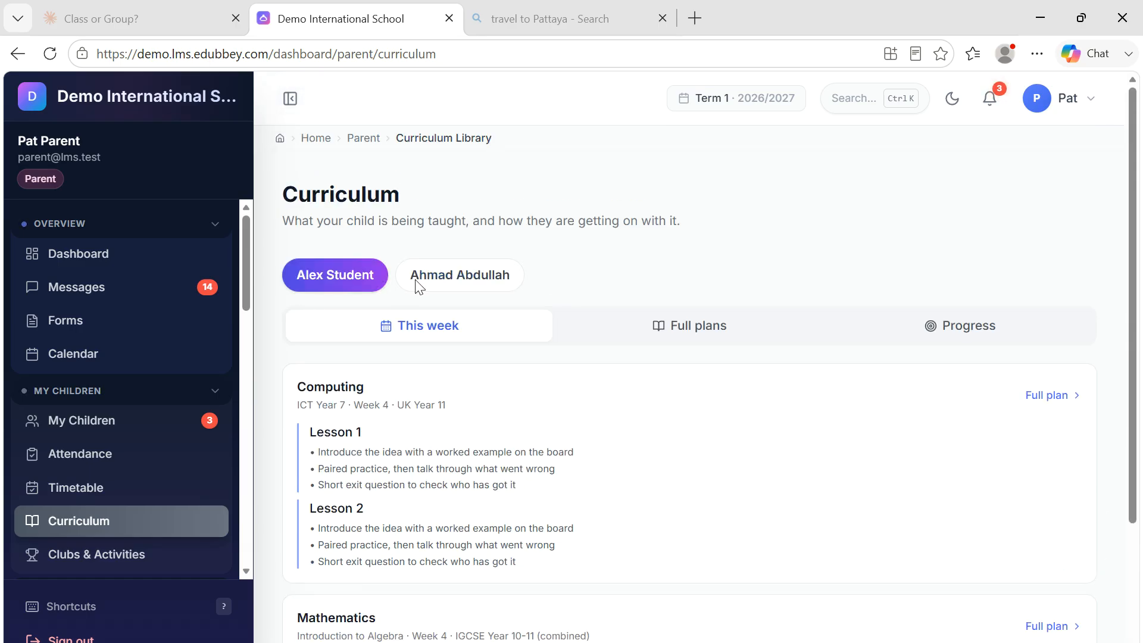
- Switch the curriculum to the second child and look through all of that child's lessons for this week
click(460, 274)
scroll(510, 429, down, 7)
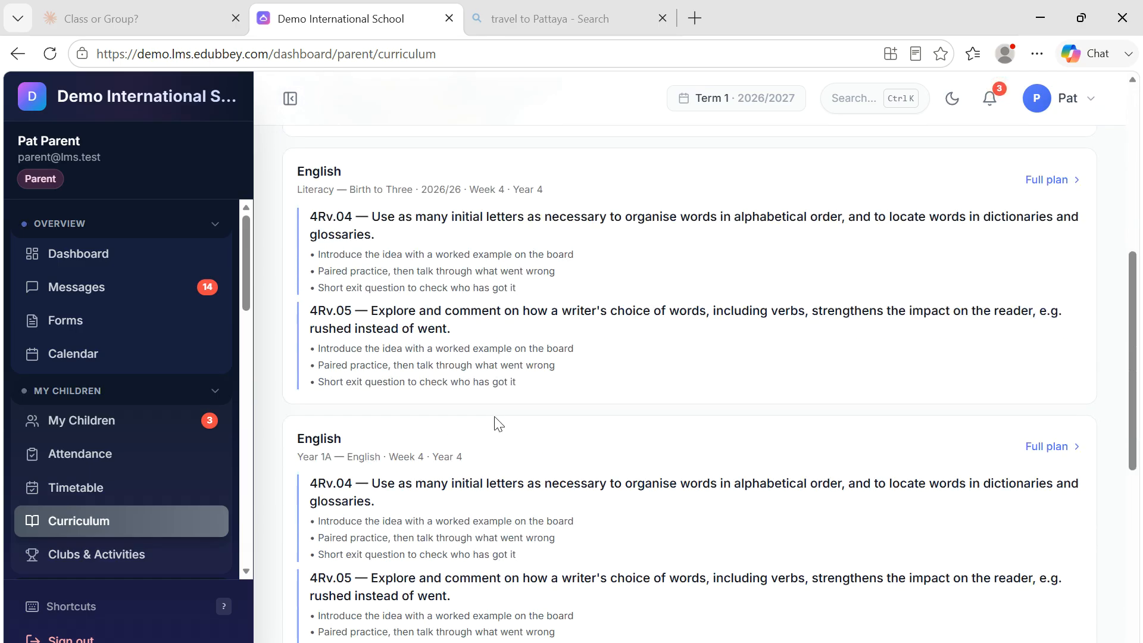
scroll(510, 429, down, 8)
scroll(510, 429, up, 15)
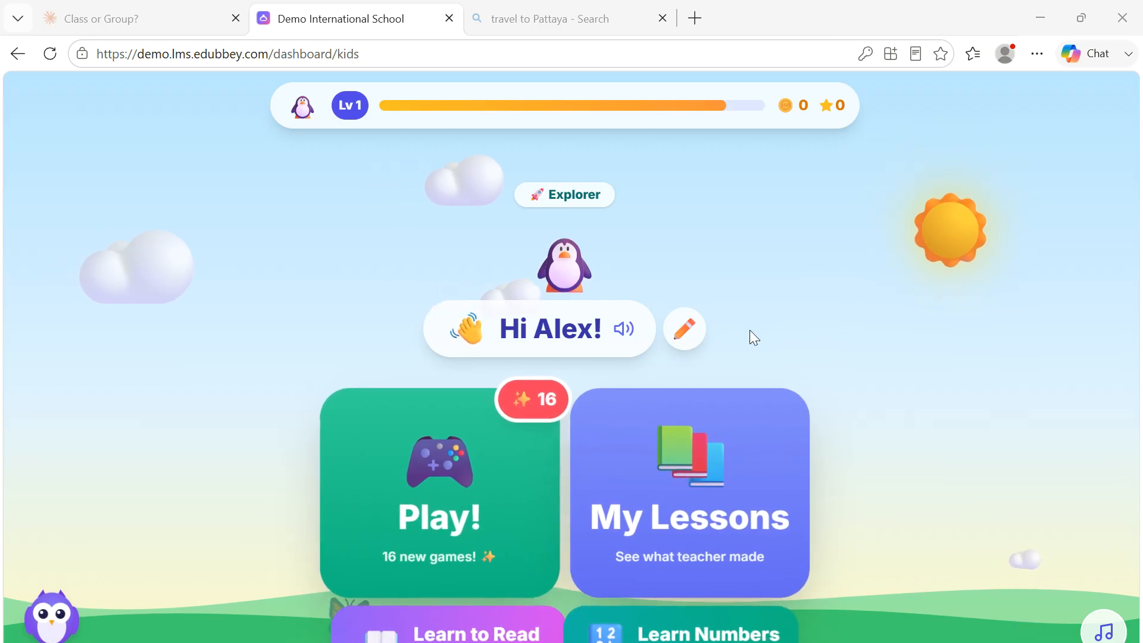
- Look through the kids home page's activities, from Play! and My Lessons to Feelings, Speak and Our Class Garden
scroll(698, 310, down, 6)
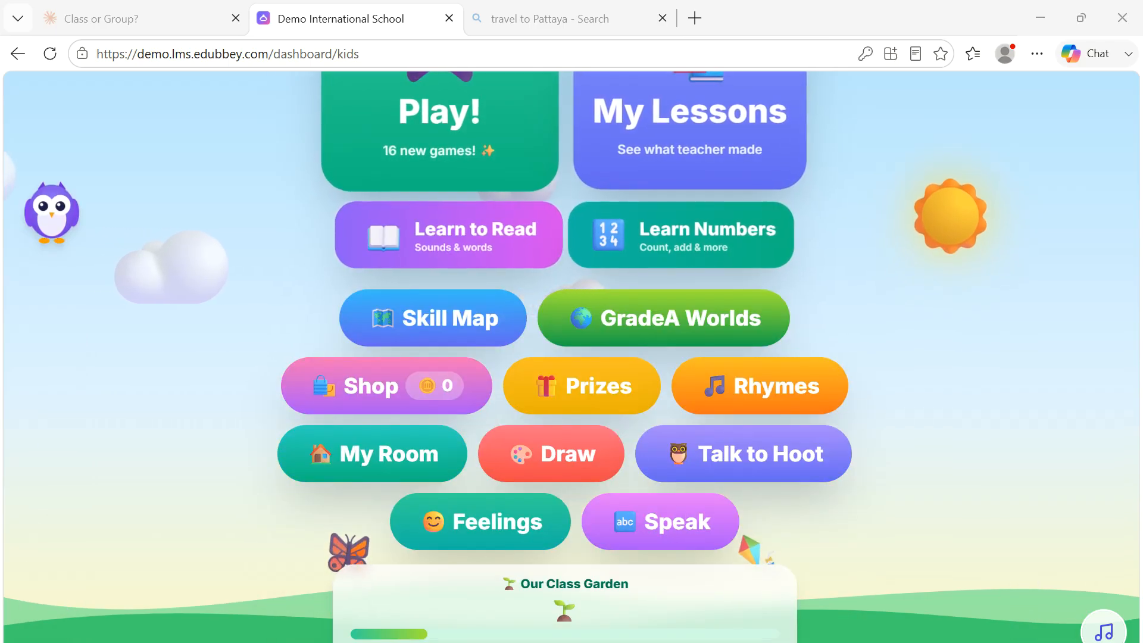
scroll(571, 357, up, 6)
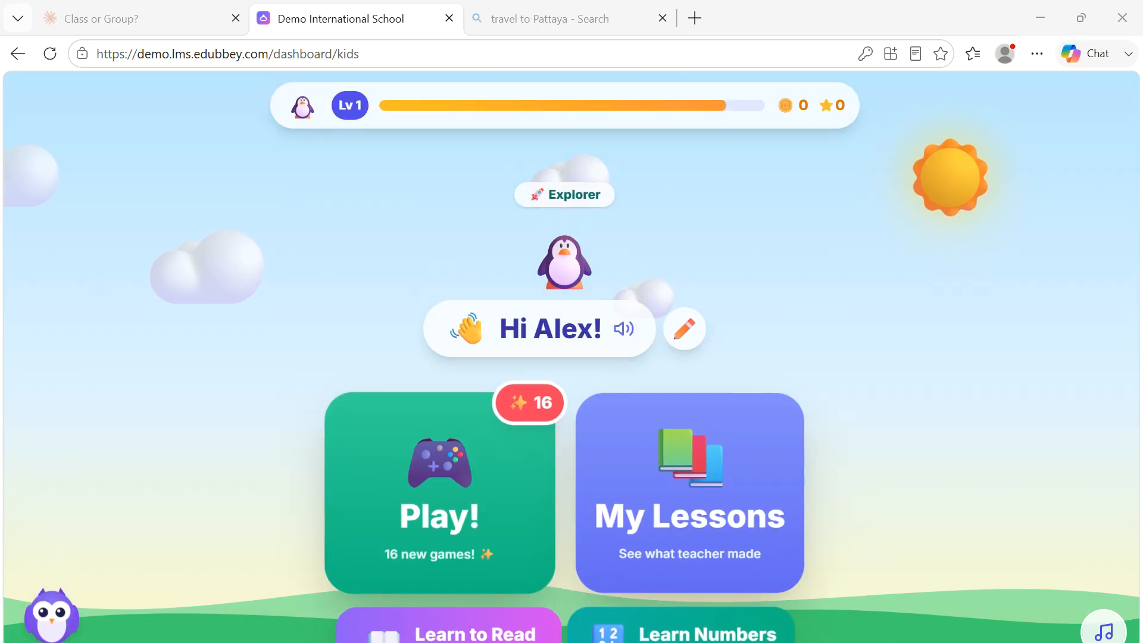
scroll(571, 357, down, 6)
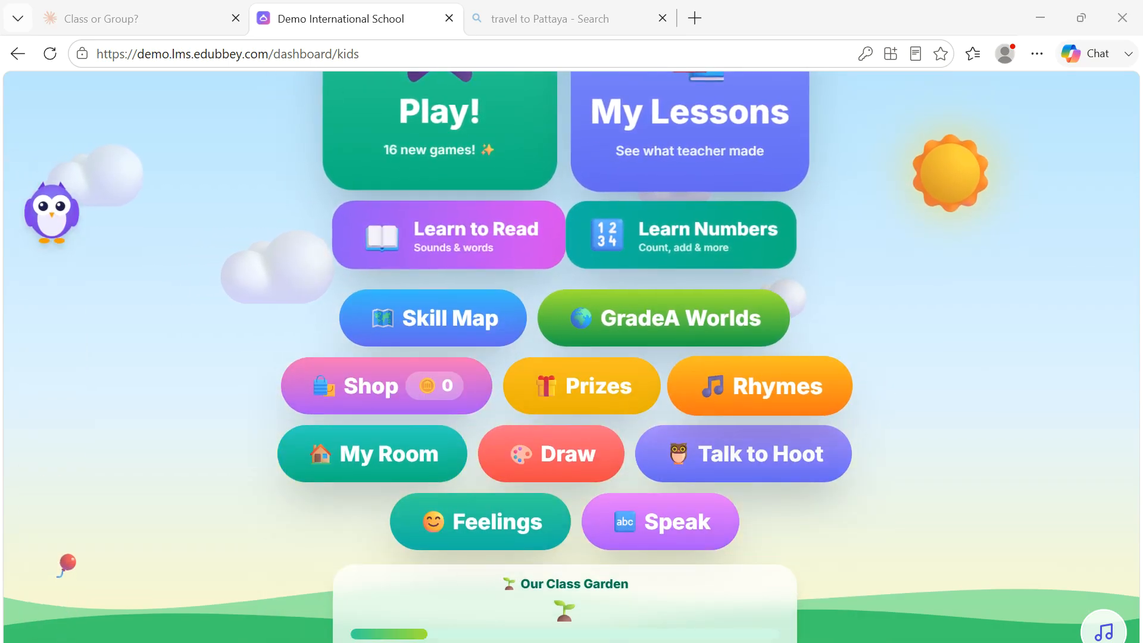
scroll(688, 476, up, 3)
scroll(662, 329, down, 3)
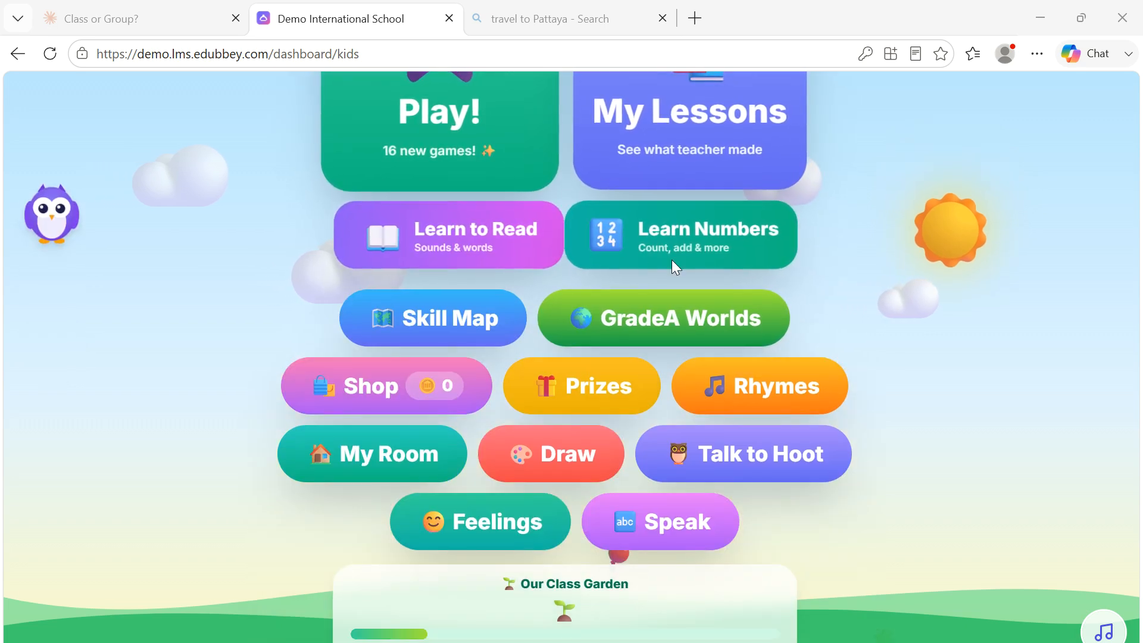
- Open GradeA Worlds and look over the teacher missions and the Play & Learn worlds
click(732, 330)
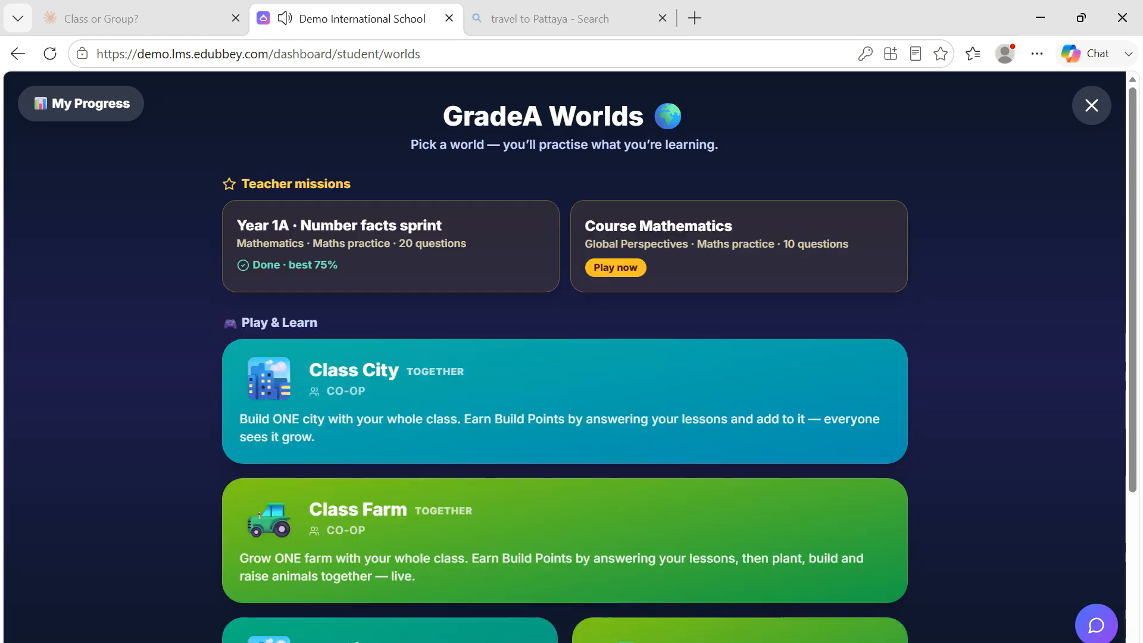
scroll(338, 354, down, 3)
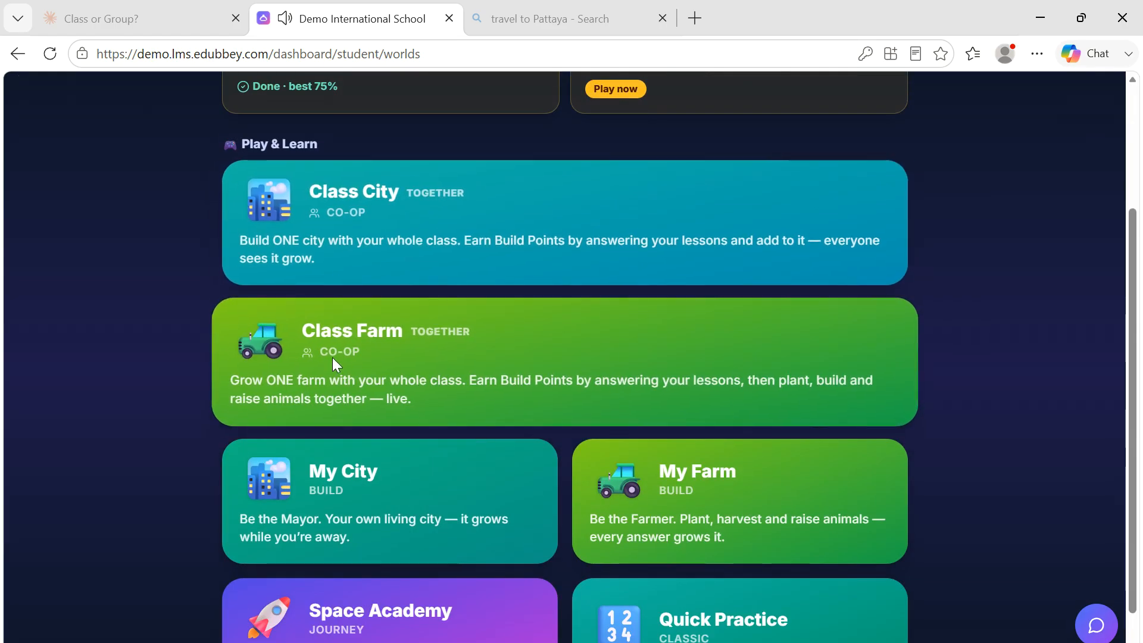
scroll(655, 357, down, 1)
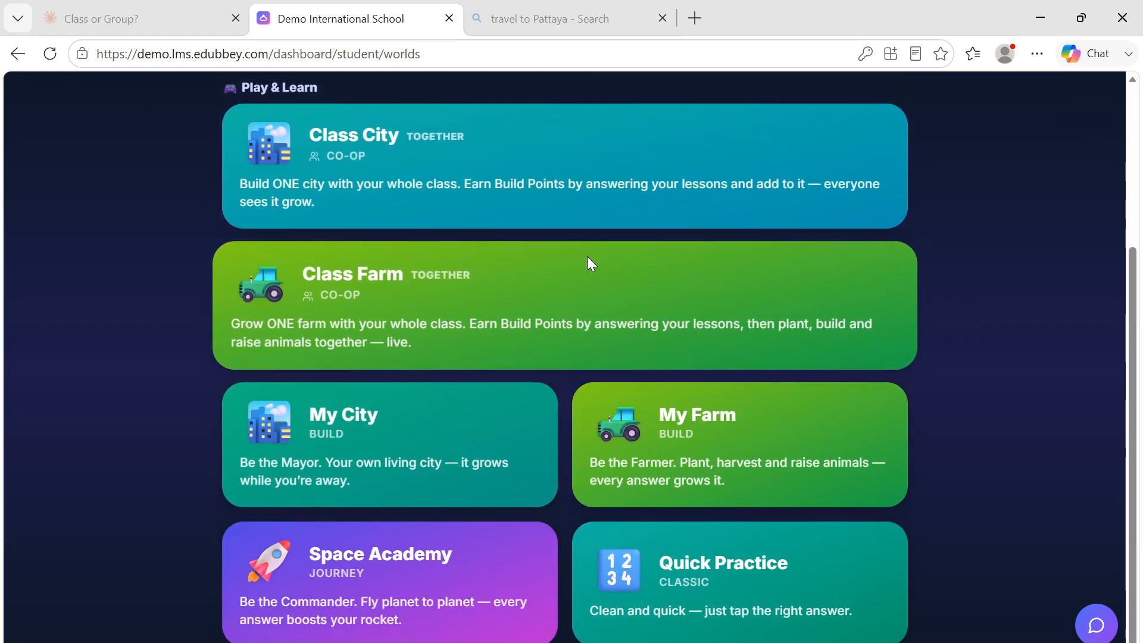
scroll(587, 256, up, 3)
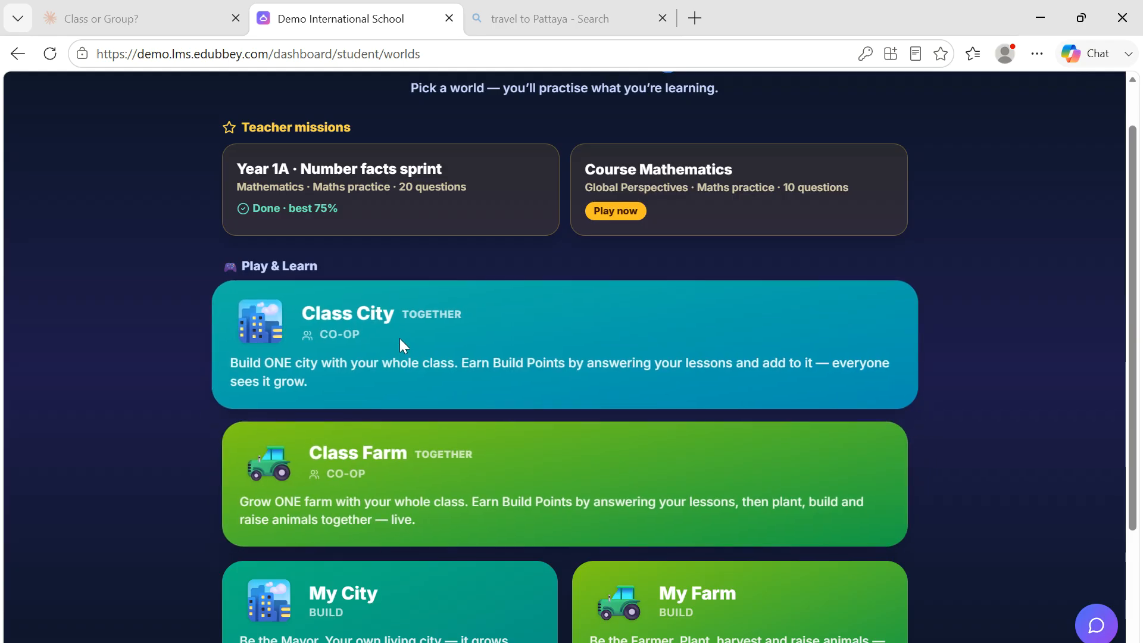
scroll(399, 341, down, 3)
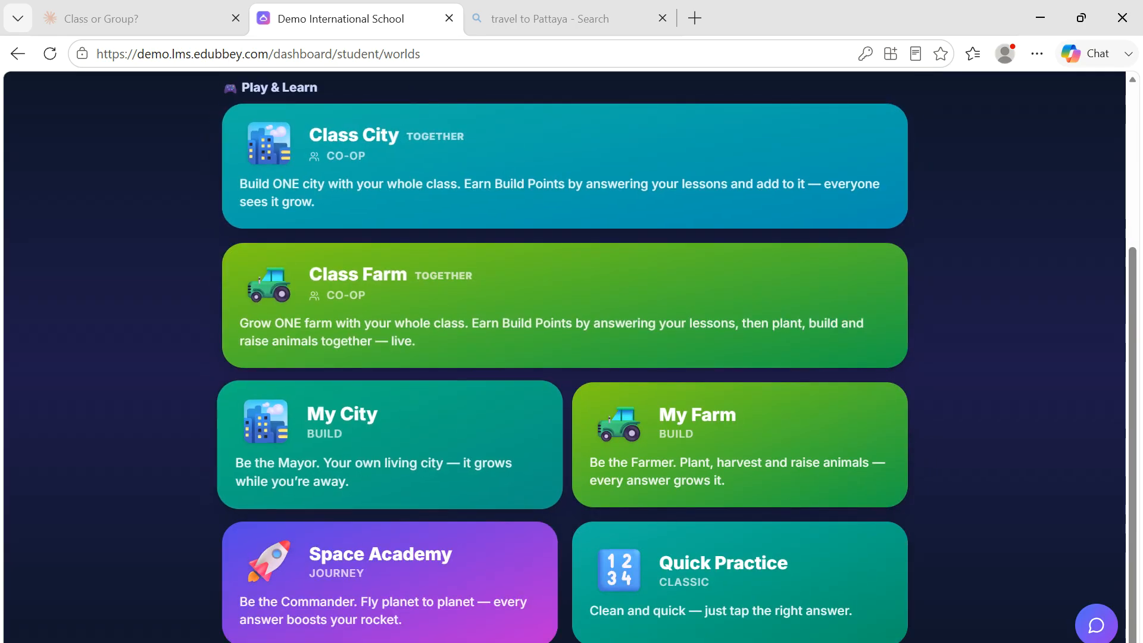
- Start My City with Play Now, try the earn-a-book activity in the city, and exit the game
click(426, 457)
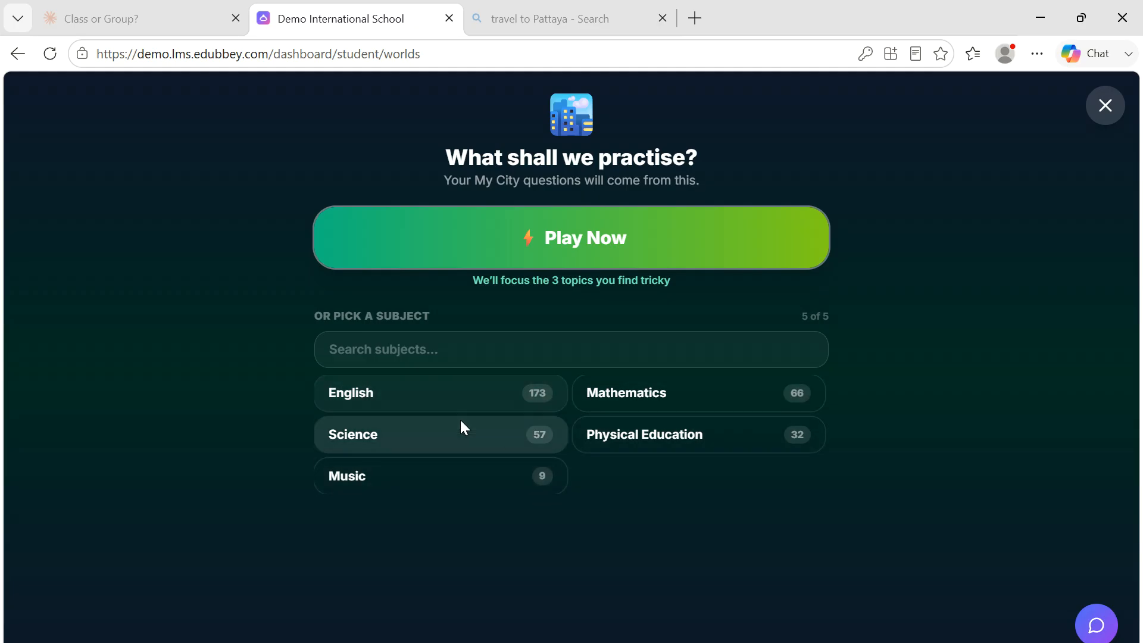
click(573, 232)
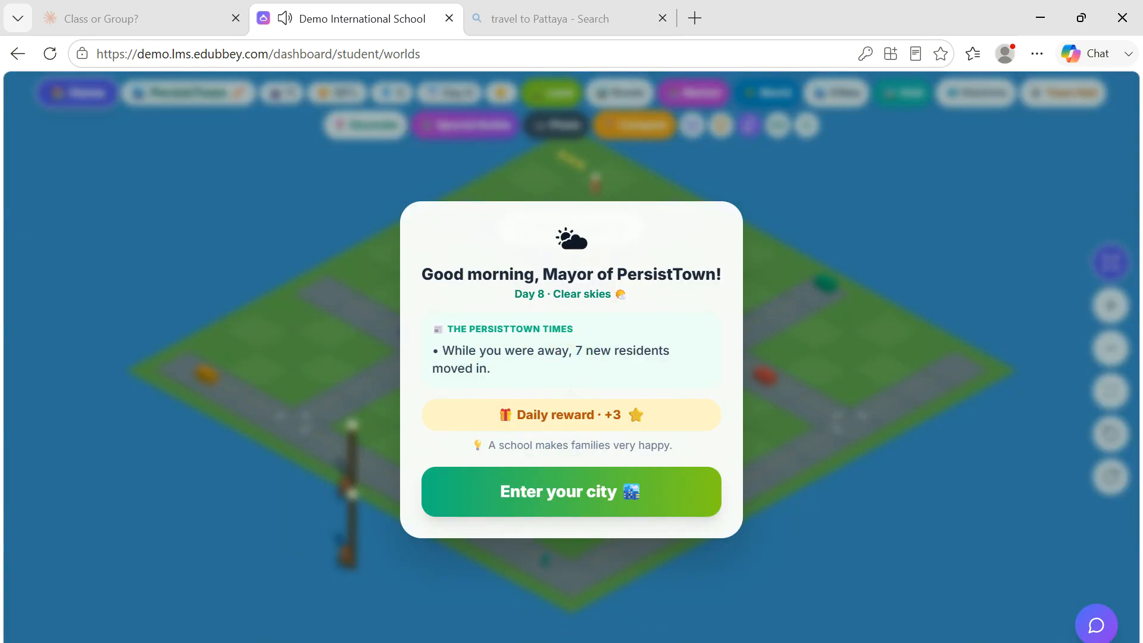
click(620, 494)
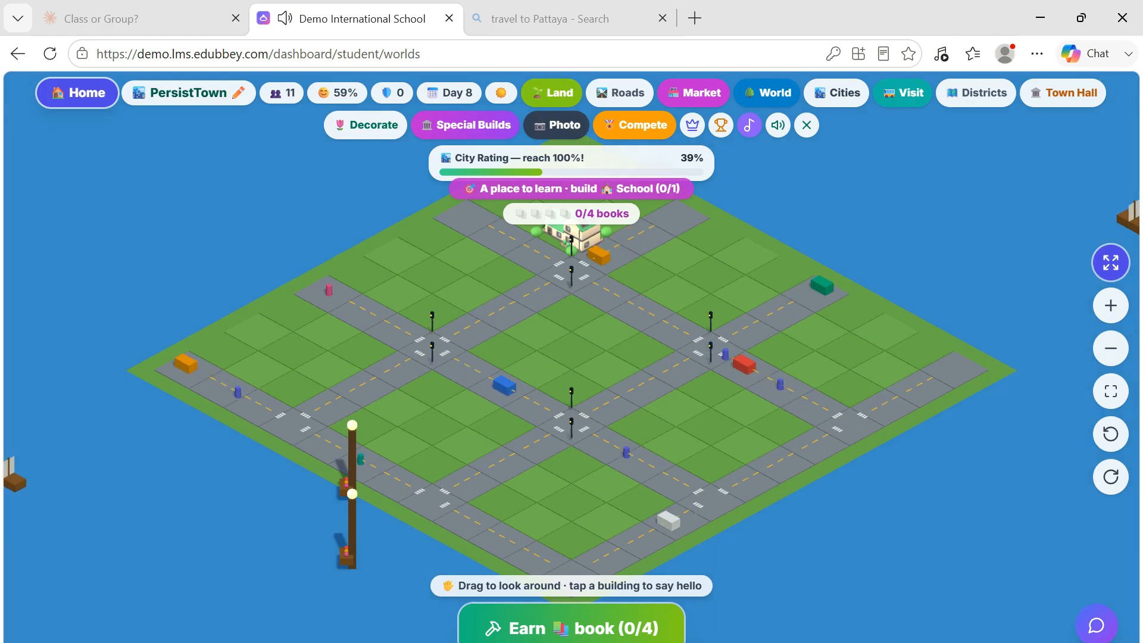
click(606, 630)
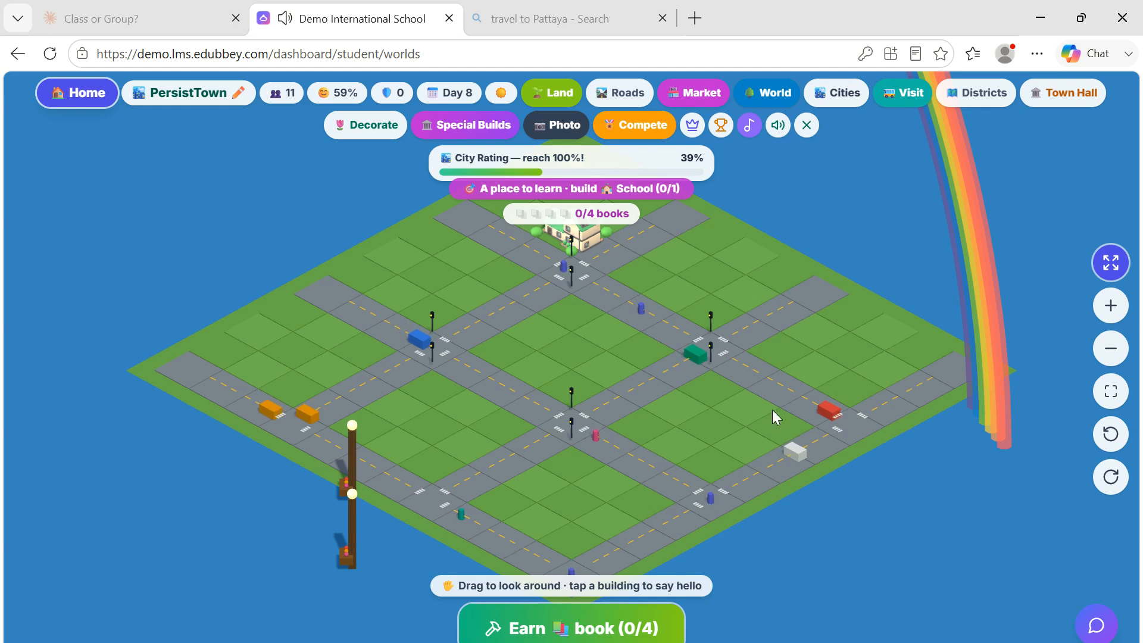
click(807, 125)
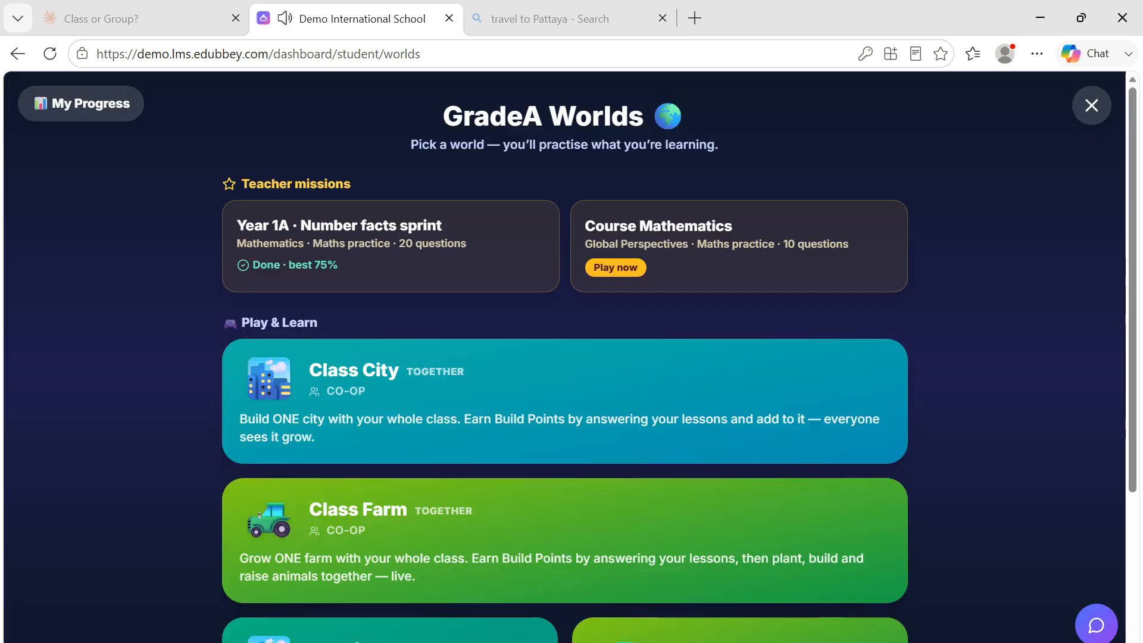
- Look over the remaining Play & Learn worlds and close GradeA Worlds to return to the kids home page
scroll(434, 333, down, 4)
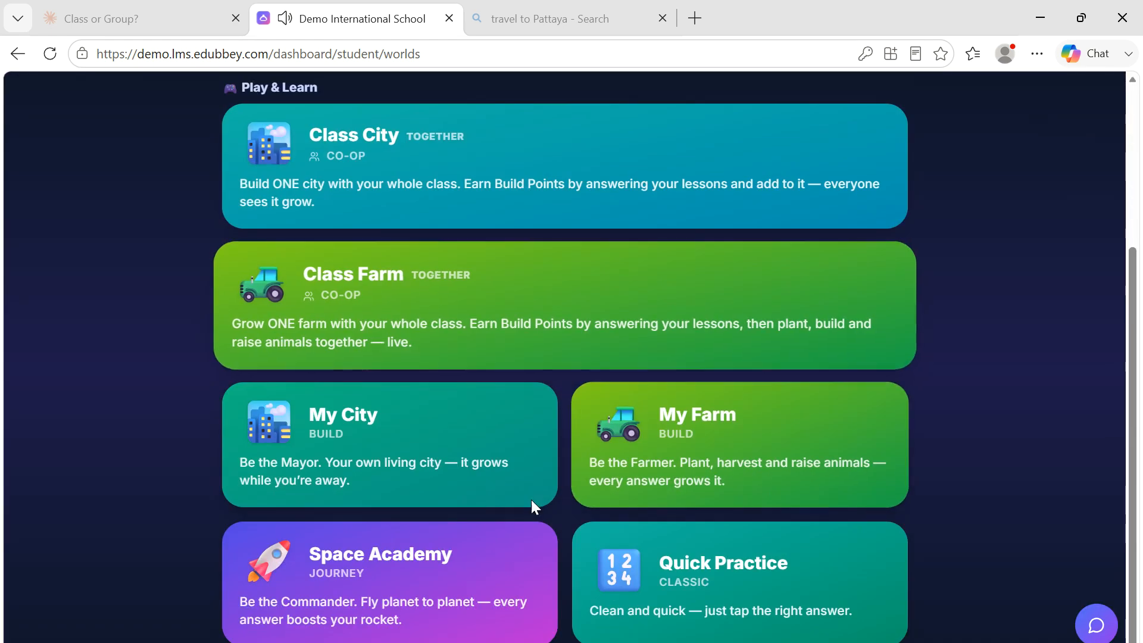
scroll(609, 372, up, 4)
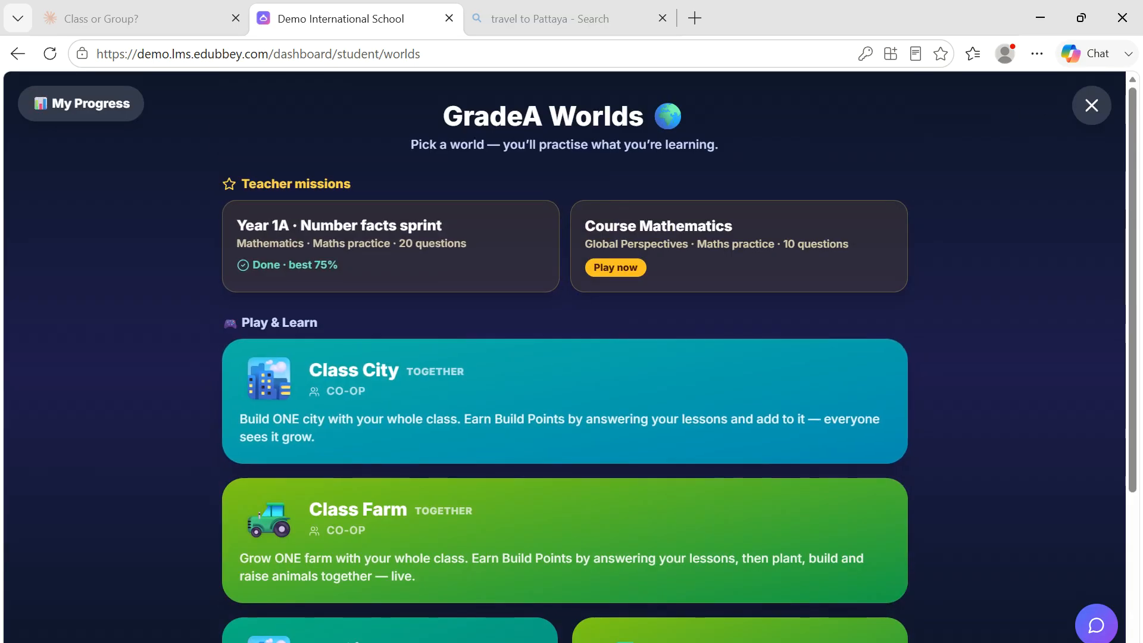
click(1091, 105)
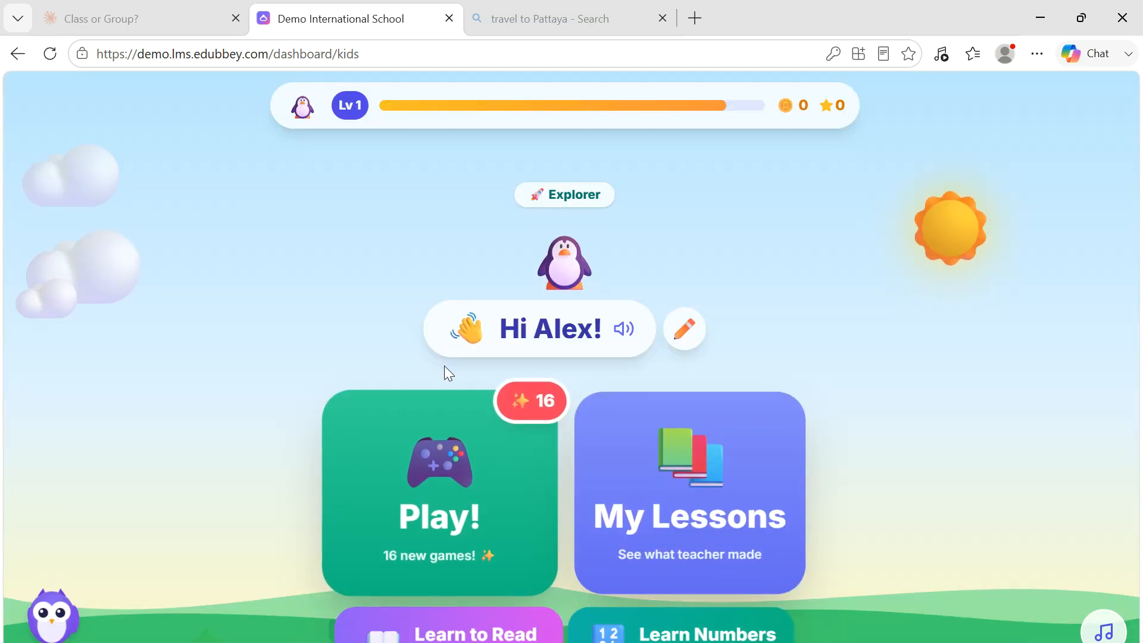
- Open the Year 4B — Bahasa Malaysia course from My Lessons, return to the course list and look over the student's courses
scroll(395, 390, down, 3)
scroll(635, 385, down, 4)
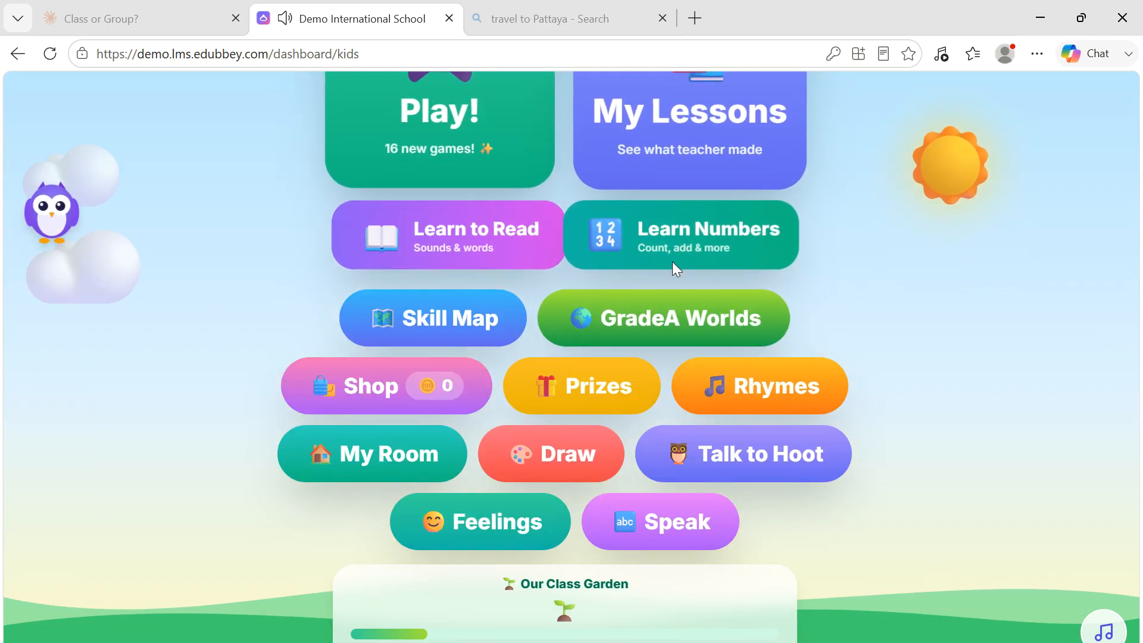
scroll(691, 286, up, 3)
click(723, 255)
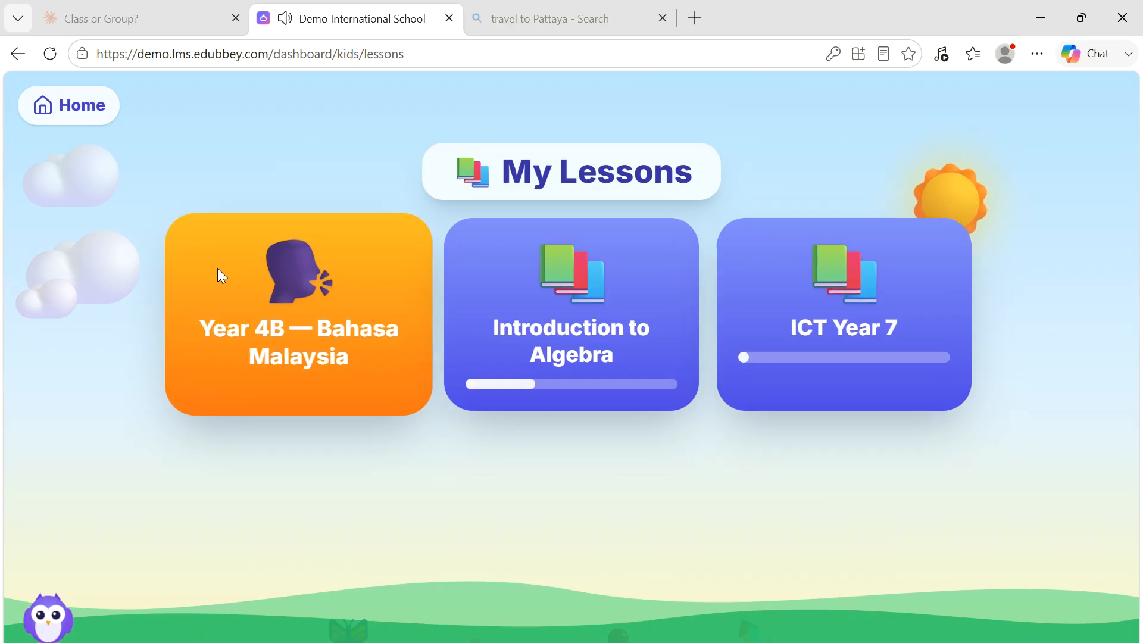
click(299, 322)
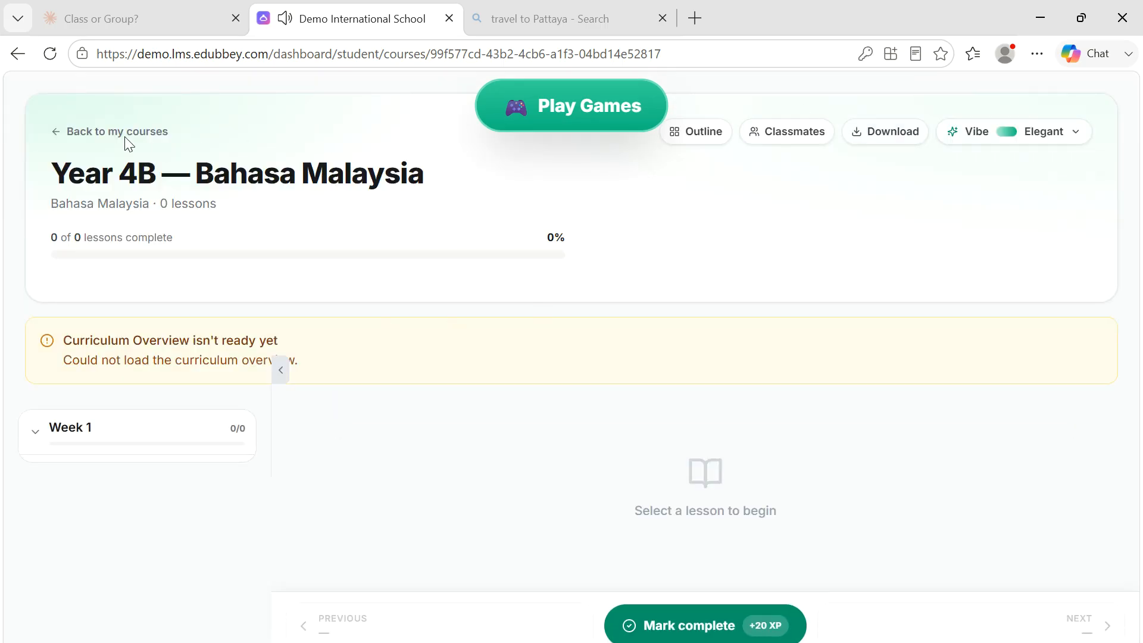
click(170, 133)
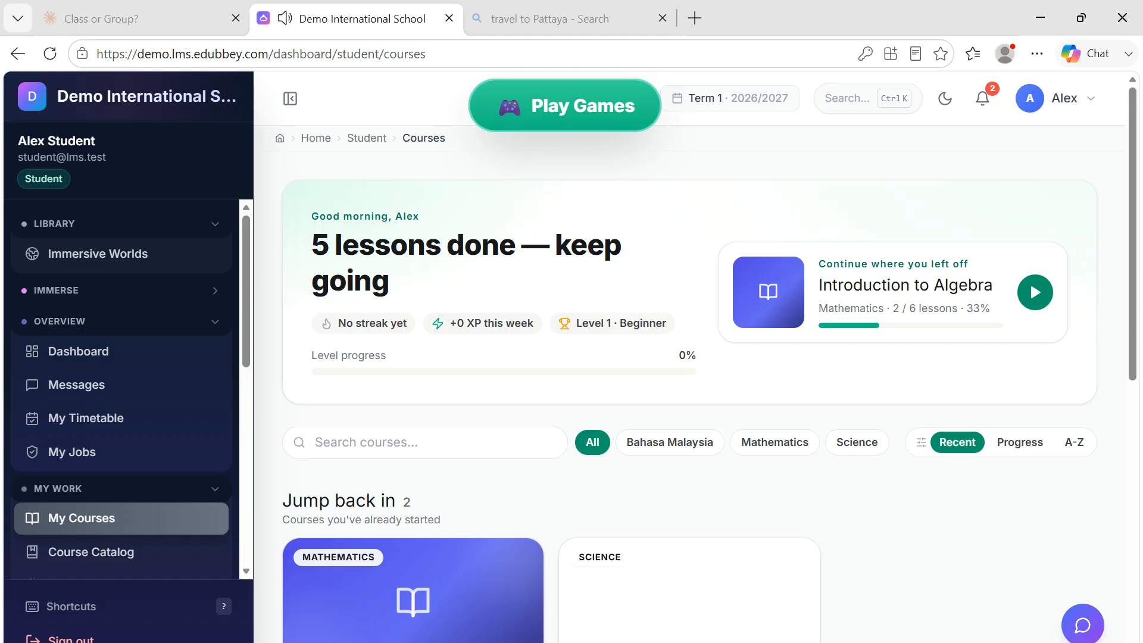
scroll(612, 276, down, 5)
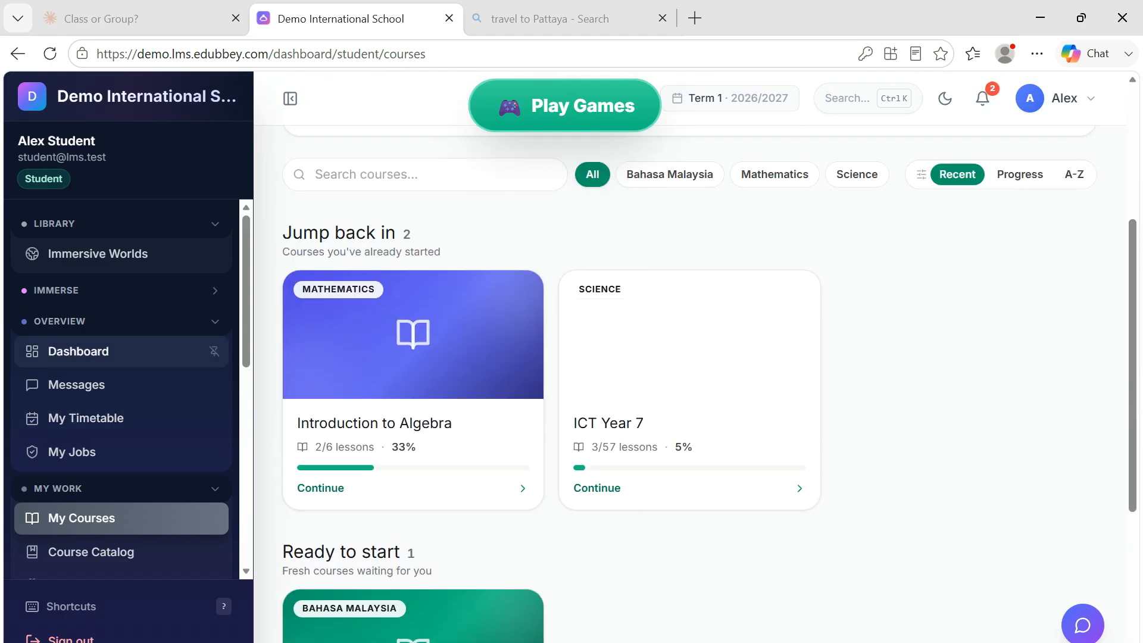
- Open Immersive Worlds in the library and look over the available world lessons
click(208, 226)
click(122, 226)
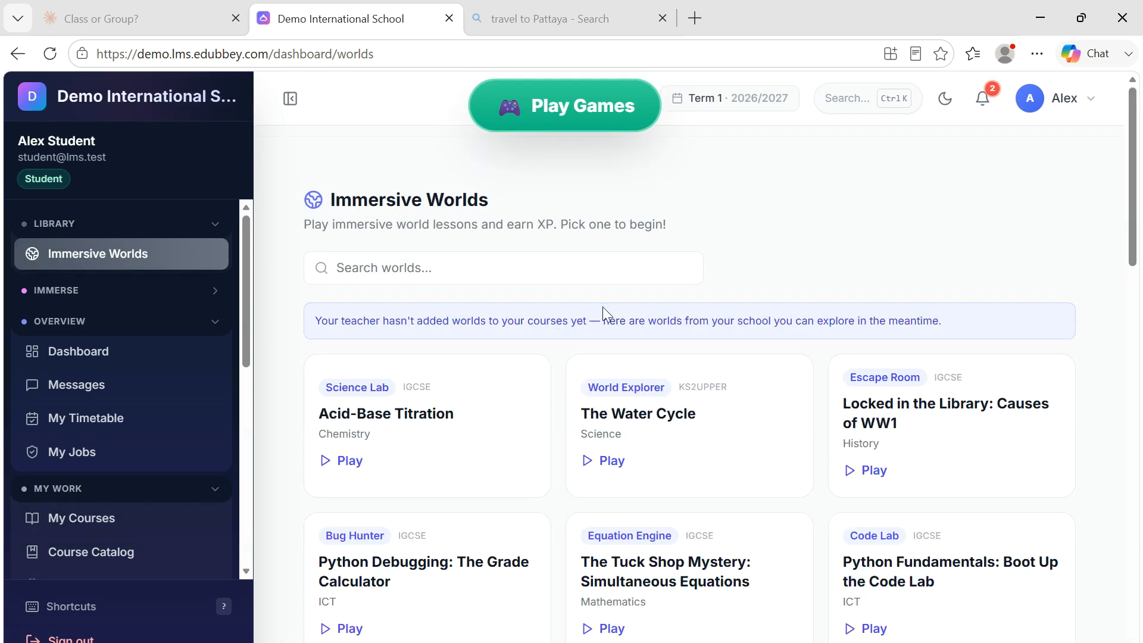
scroll(689, 411, down, 3)
scroll(607, 386, down, 1)
scroll(607, 386, up, 3)
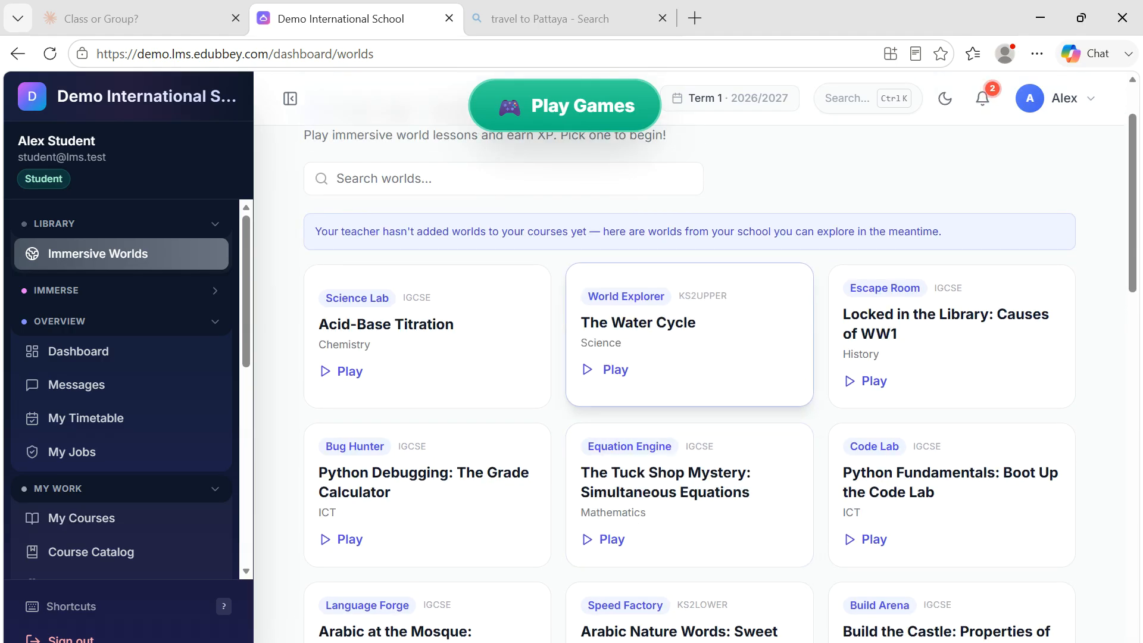
- Start The Water Cycle world, view its opening scene, and go back to Immersive Worlds
click(617, 373)
click(594, 489)
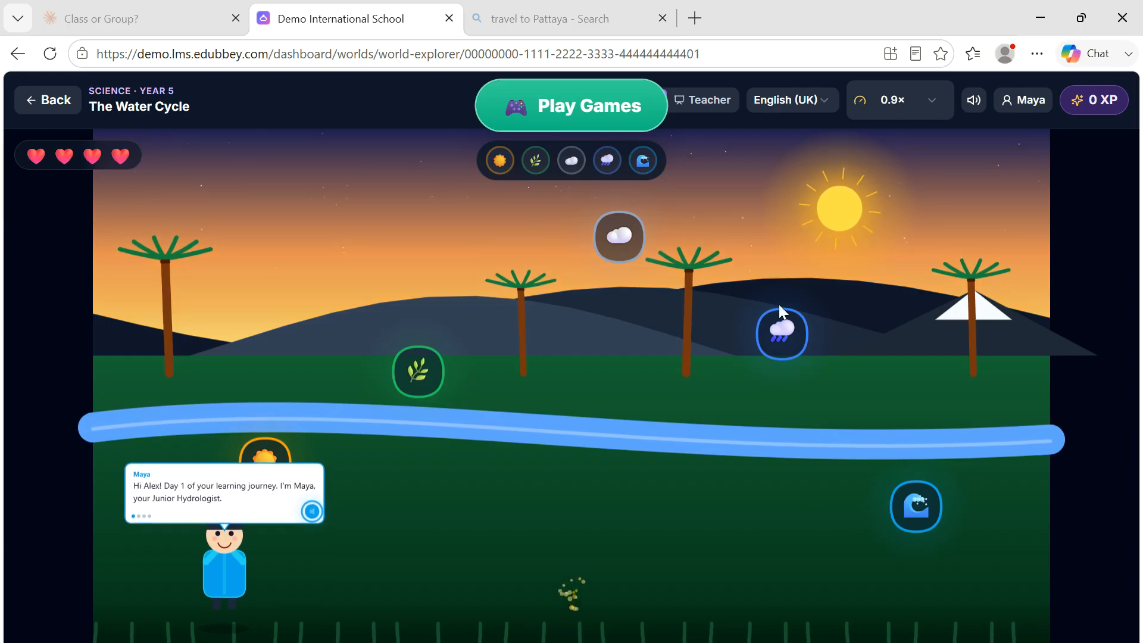
click(21, 107)
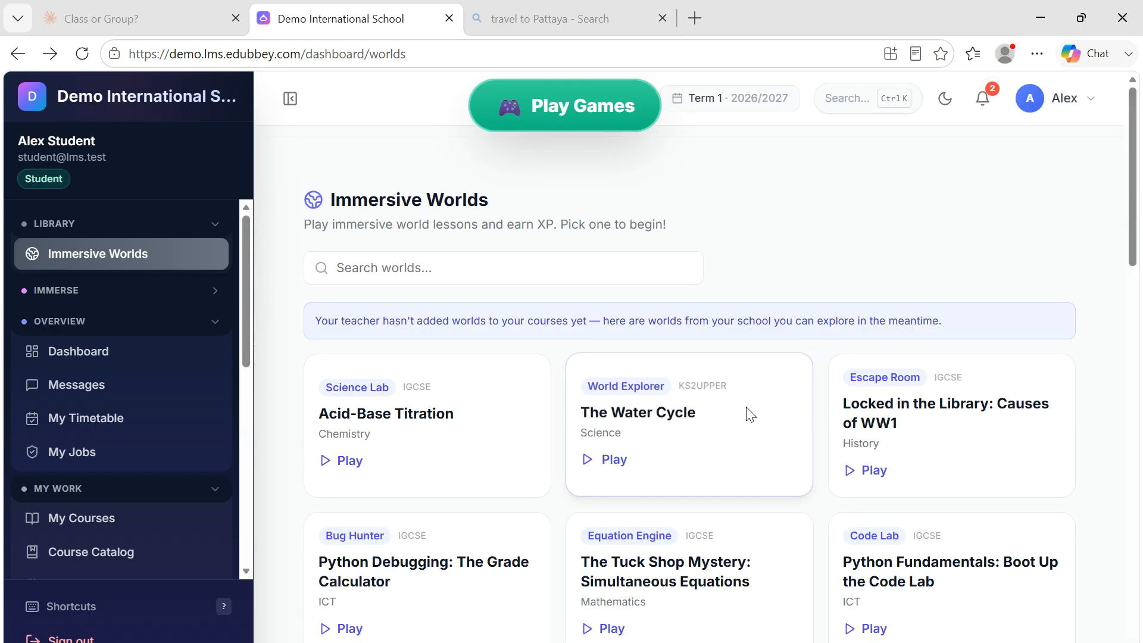
- Expand the Immerse section to show its simulation pages, and open the student's Dashboard
click(155, 292)
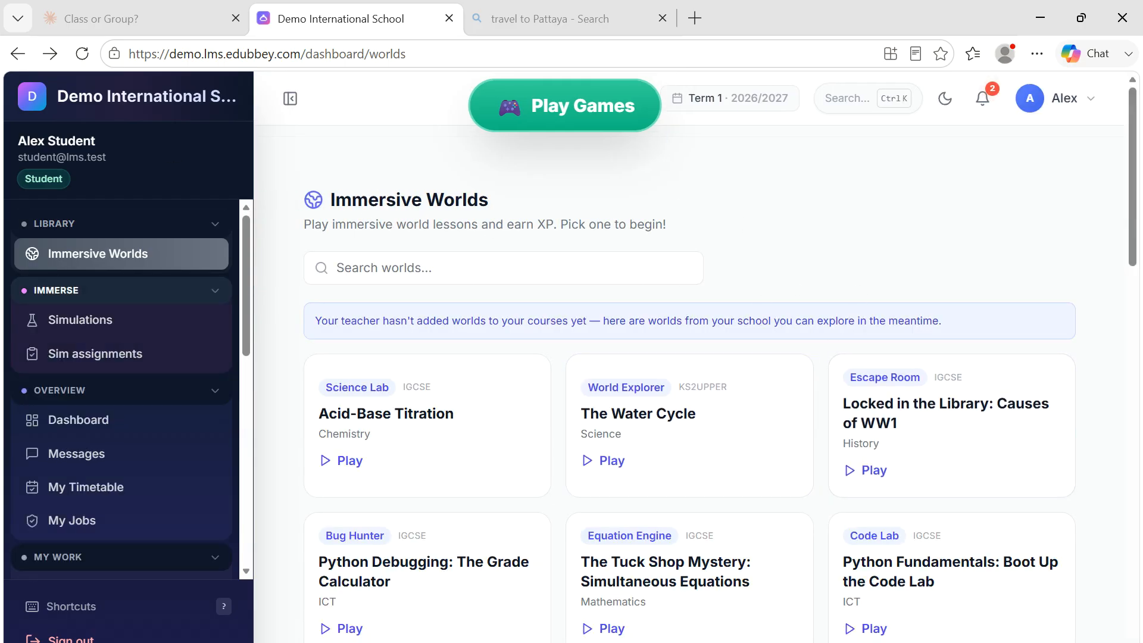
scroll(94, 338, down, 3)
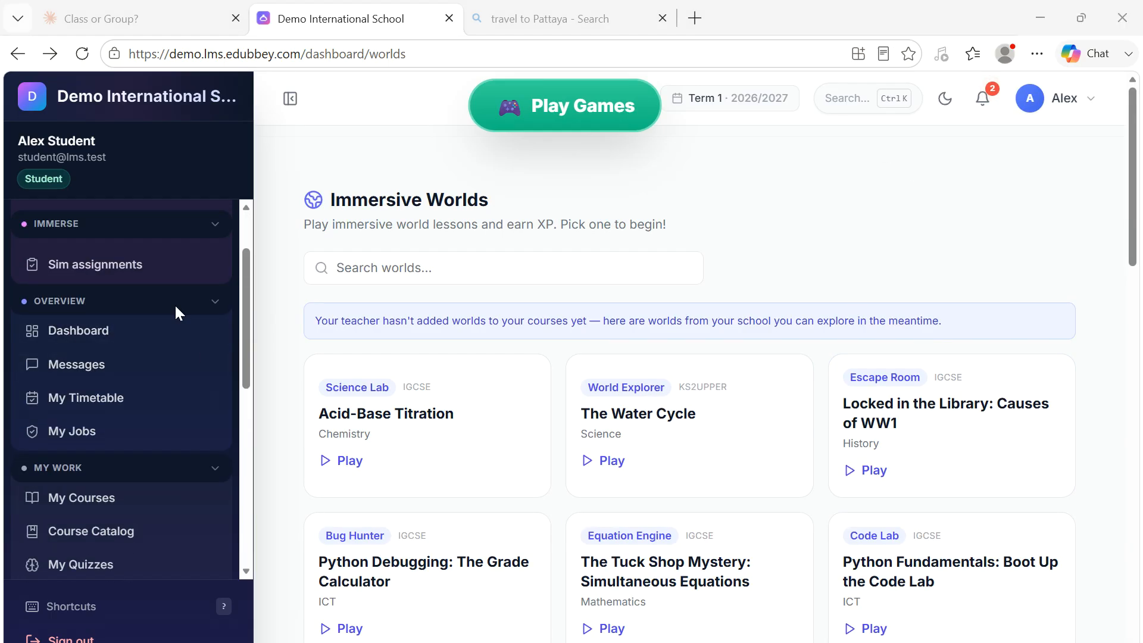
click(90, 332)
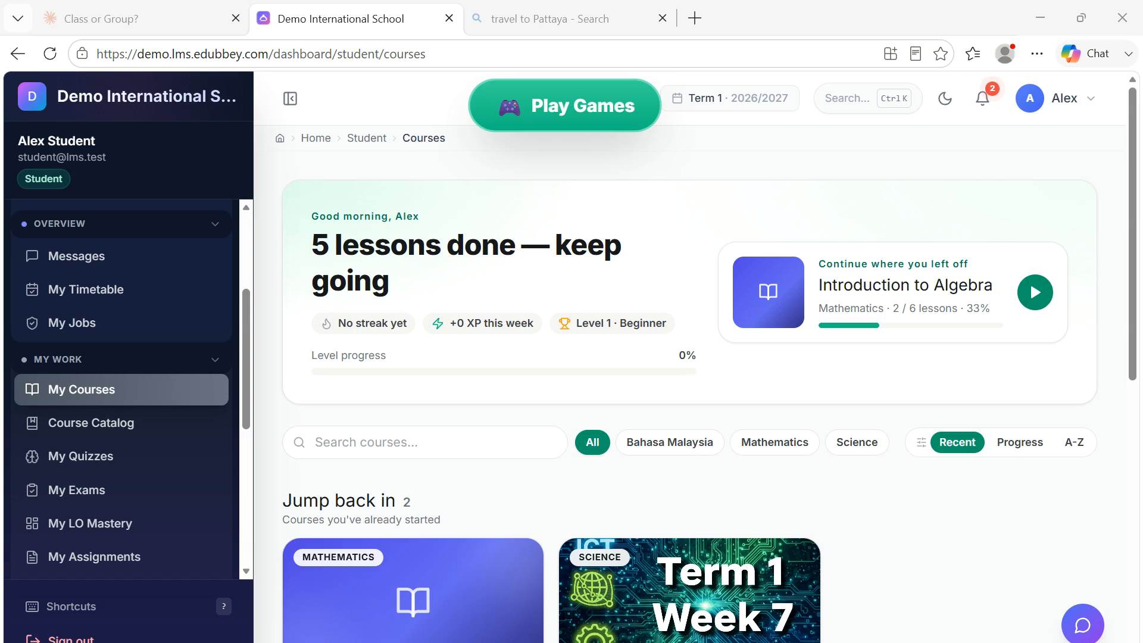
- Open My Quizzes and look through the available and already attempted quizzes
scroll(120, 419, down, 2)
click(100, 367)
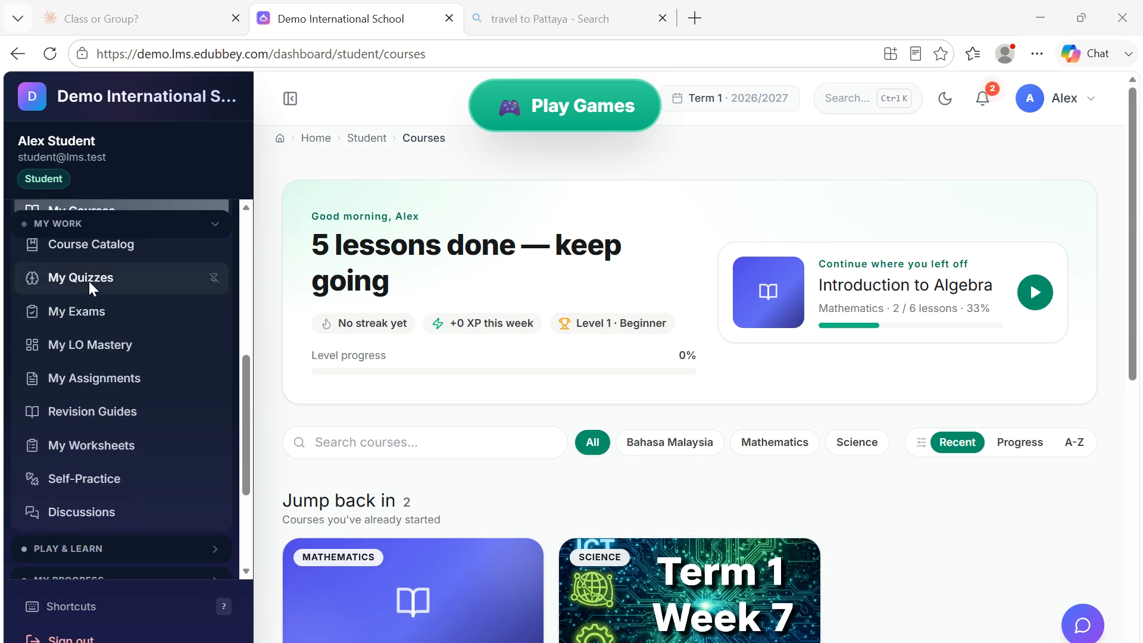
scroll(595, 339, down, 7)
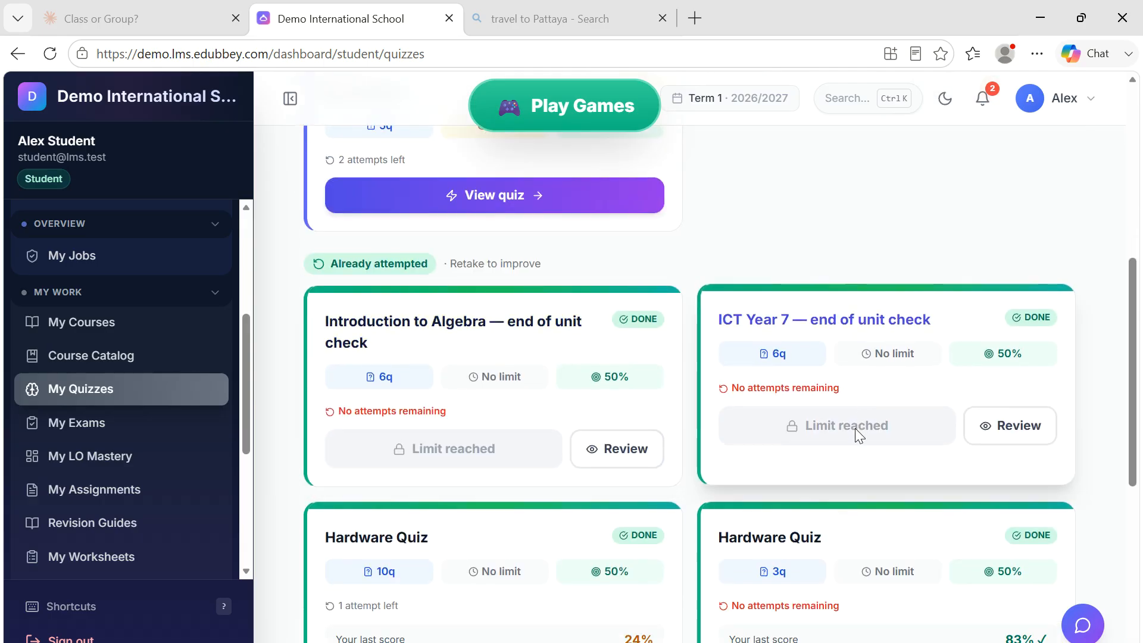
scroll(554, 346, down, 3)
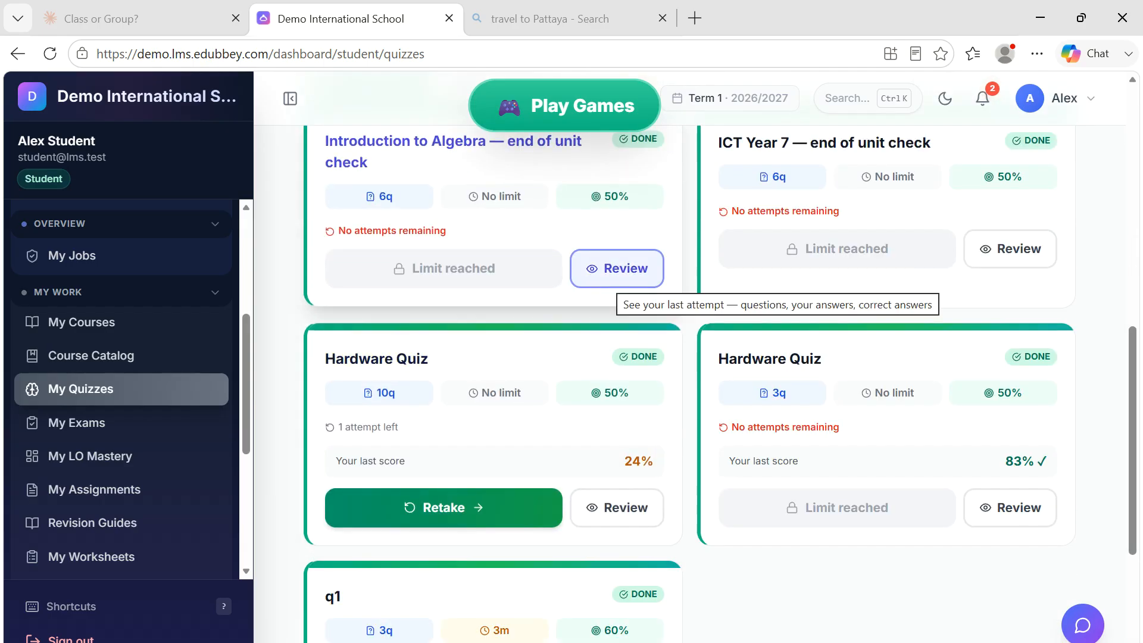
scroll(412, 455, down, 2)
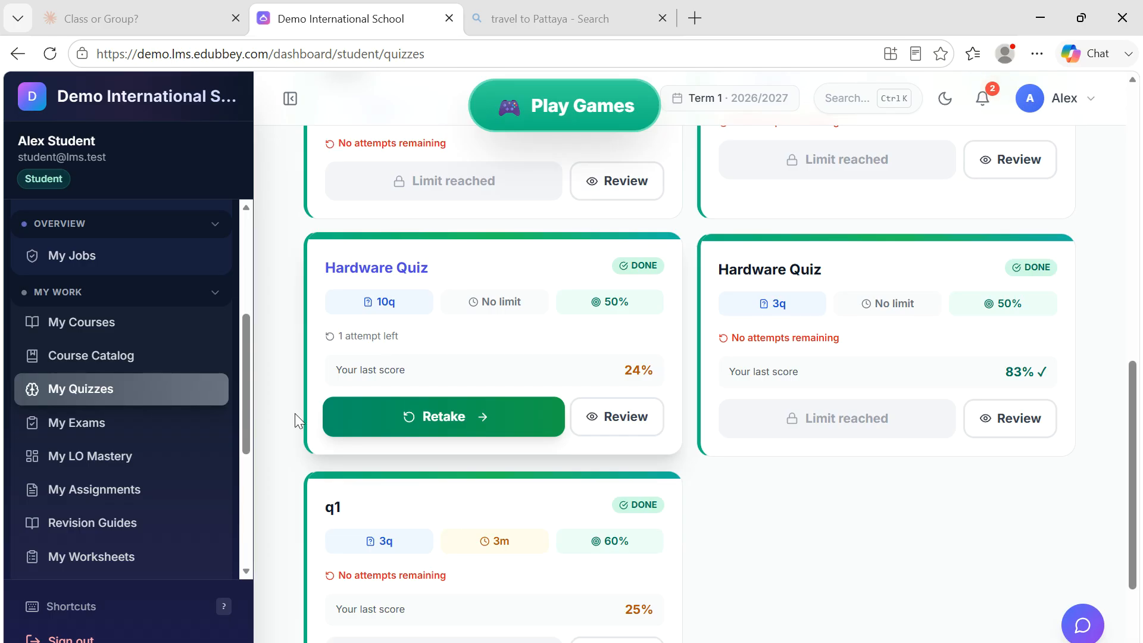
scroll(93, 420, down, 2)
- View the learning objectives in My LO Mastery, and open the Weak Areas practice setup in Self-Practice
click(91, 363)
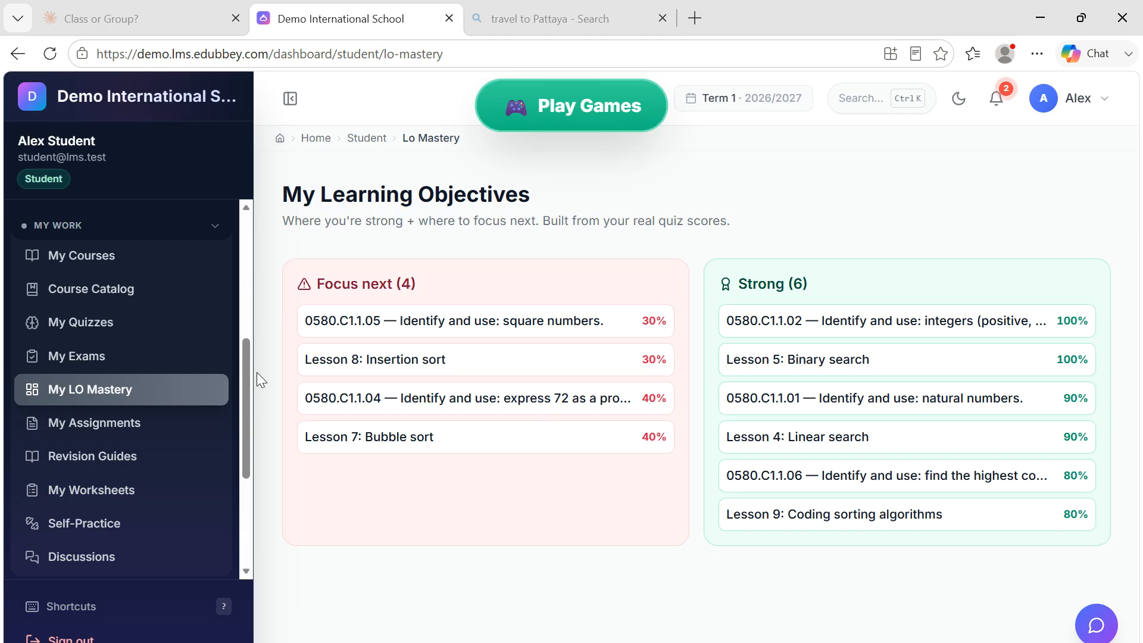
scroll(140, 404, down, 3)
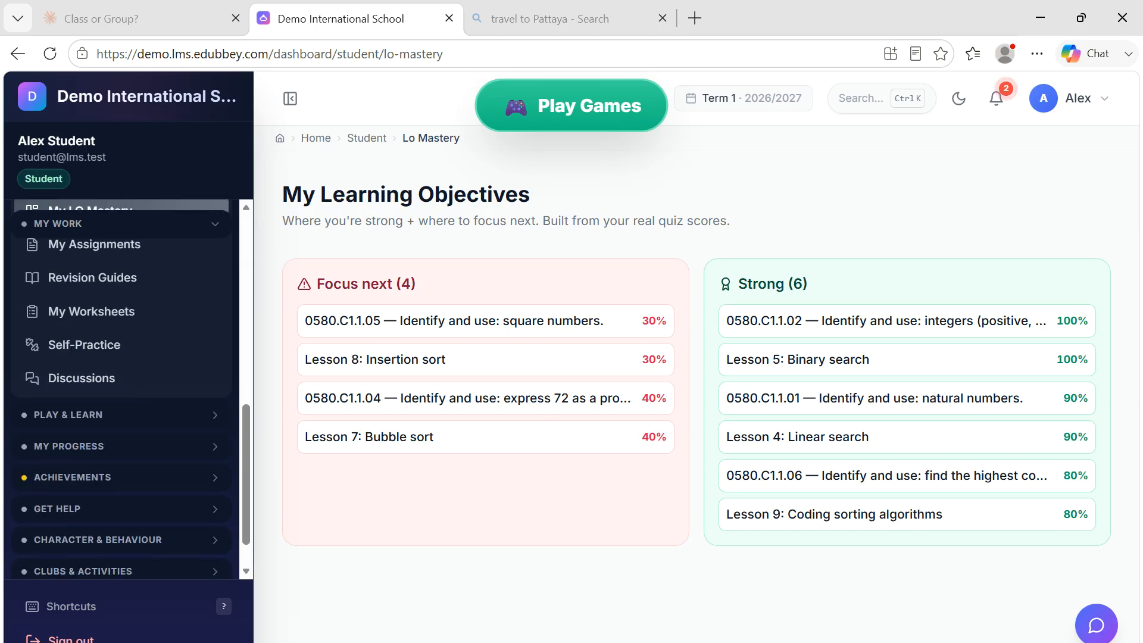
scroll(110, 405, up, 2)
click(90, 434)
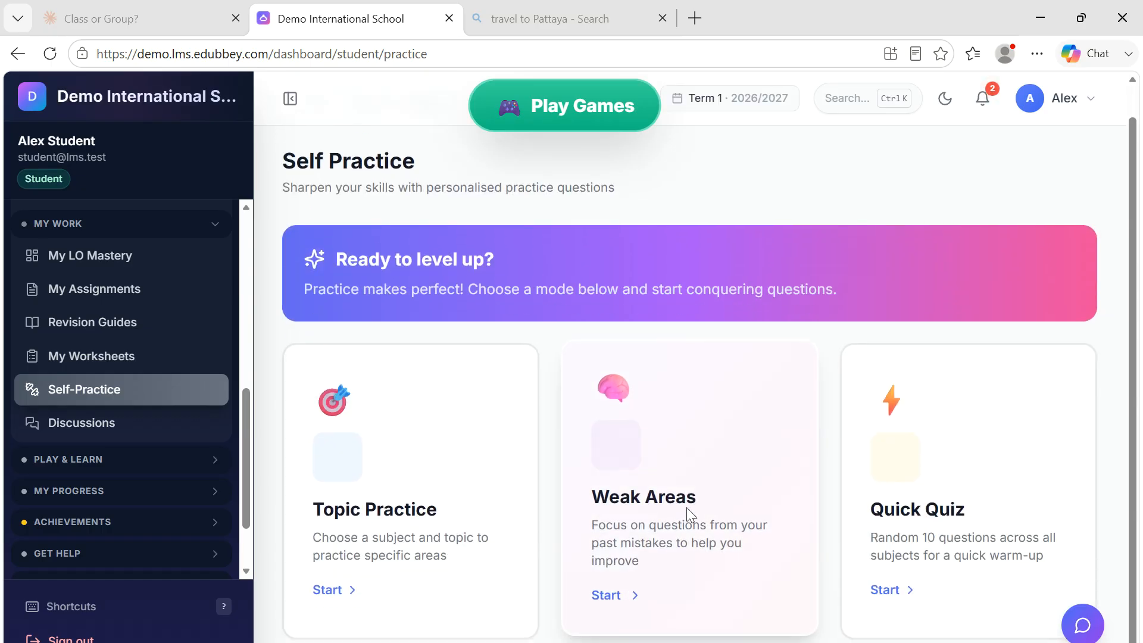
click(687, 508)
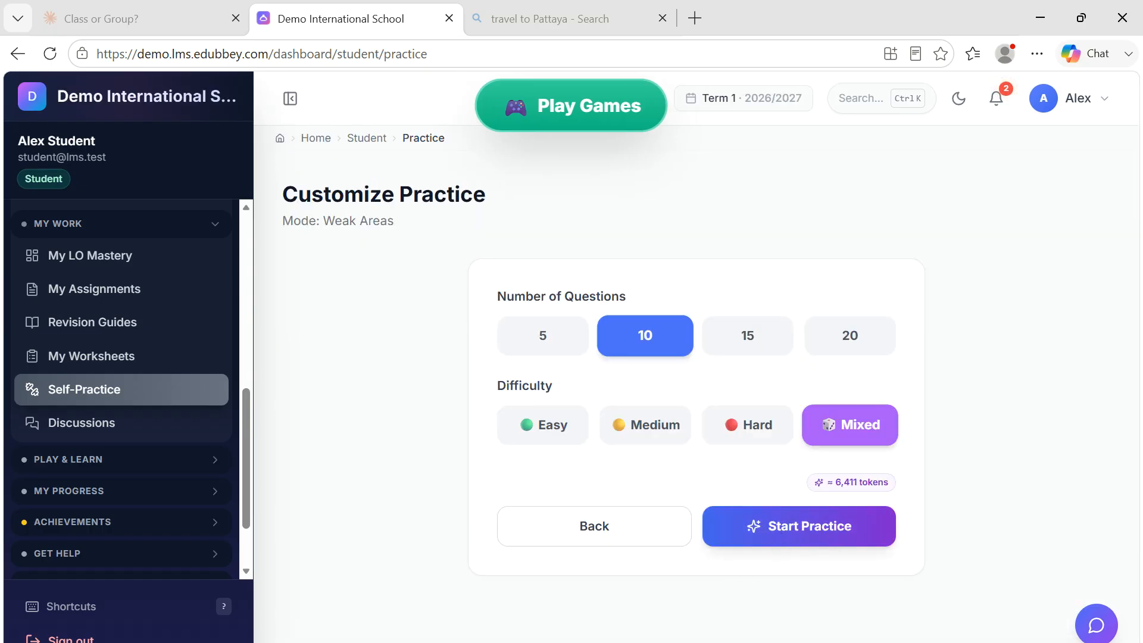
- Expand the Play & Learn, My Progress and Achievements sections to show their pages
scroll(131, 422, down, 3)
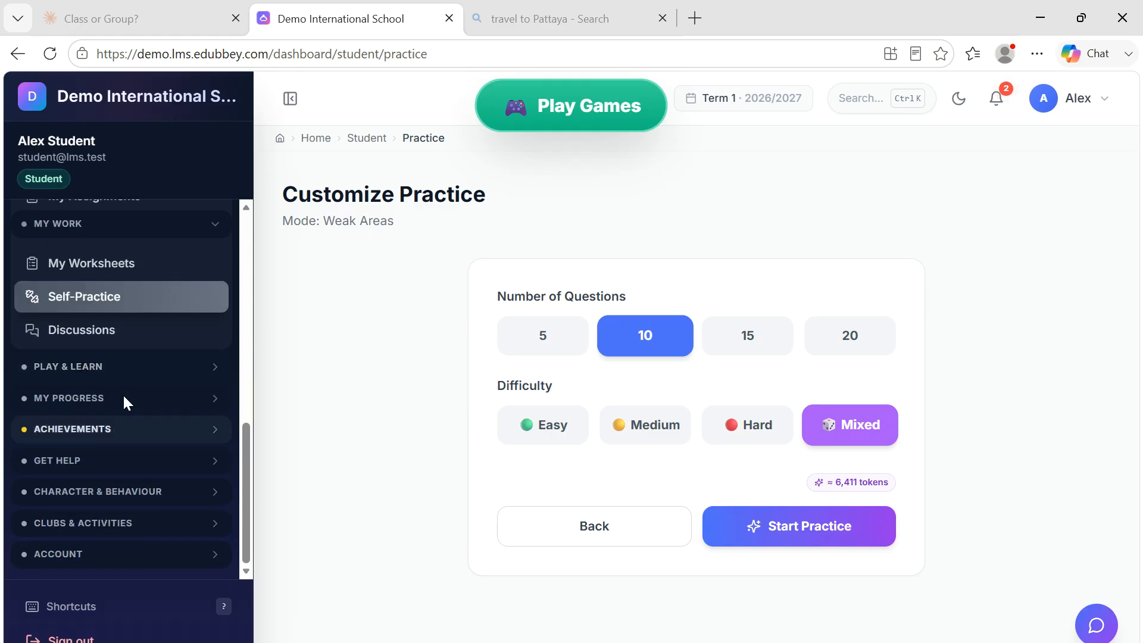
click(125, 366)
scroll(125, 366, down, 3)
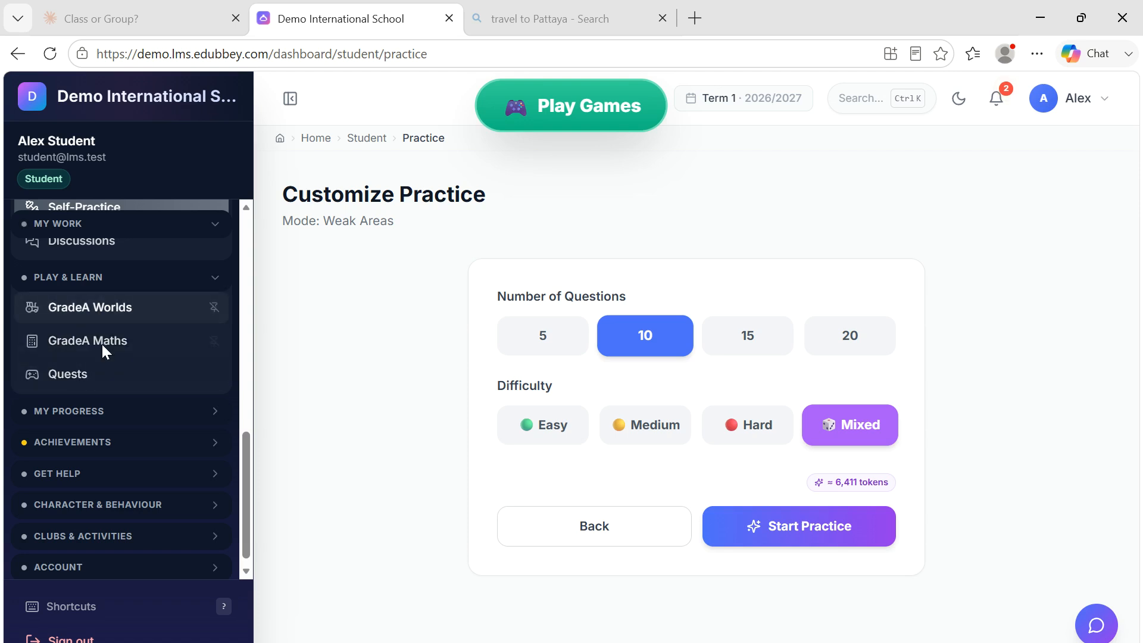
click(89, 410)
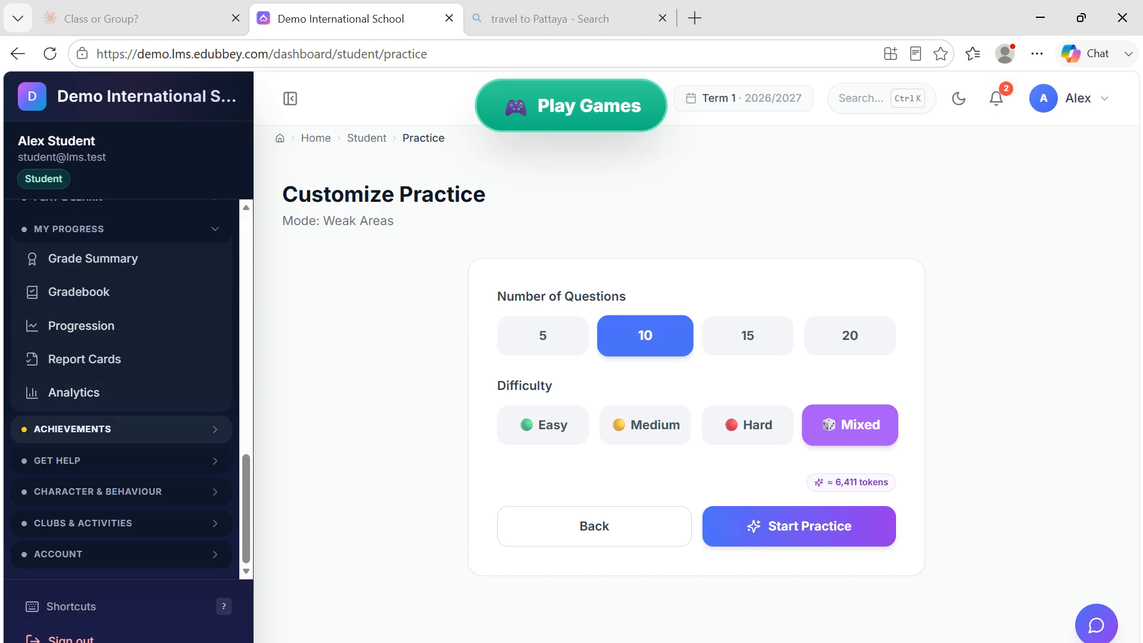
click(80, 426)
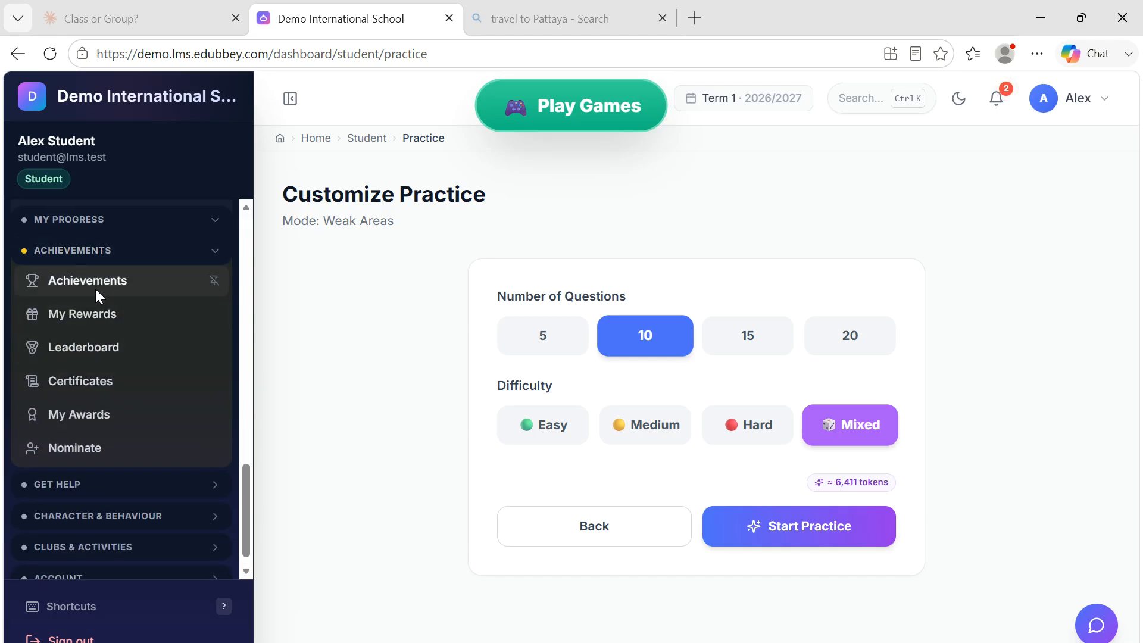
- Open the Leaderboard and look through the school's star rankings
click(123, 345)
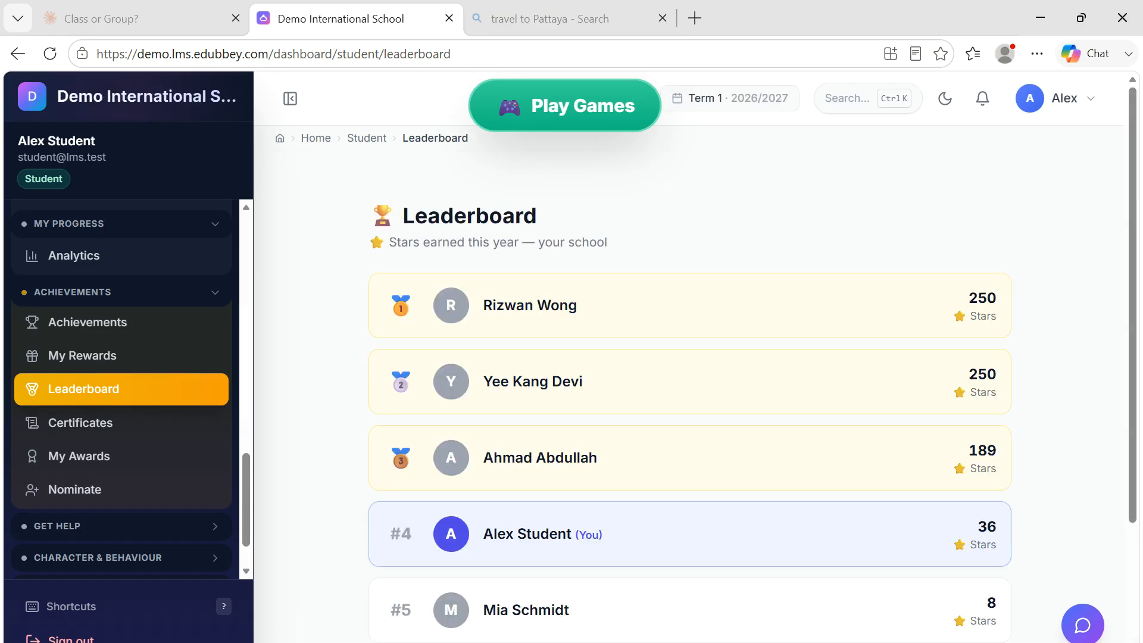
scroll(616, 403, down, 3)
scroll(694, 423, up, 3)
scroll(522, 288, down, 3)
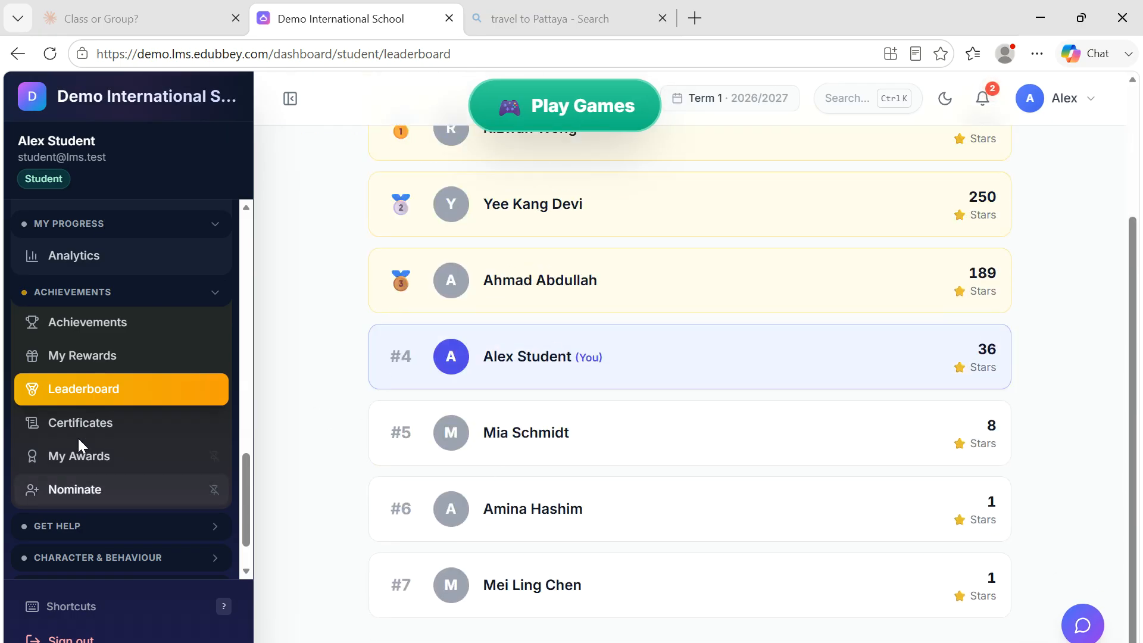
- Open My Character under Character & Behaviour and look over the character portfolio overview
scroll(96, 434, down, 1)
click(83, 492)
scroll(89, 488, down, 1)
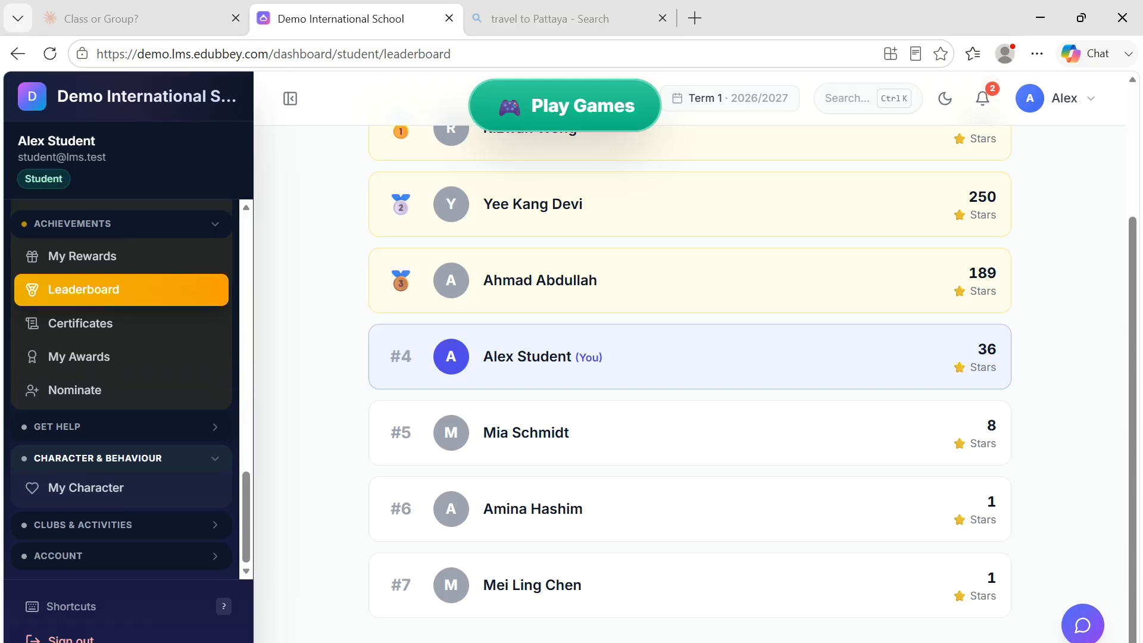
click(88, 487)
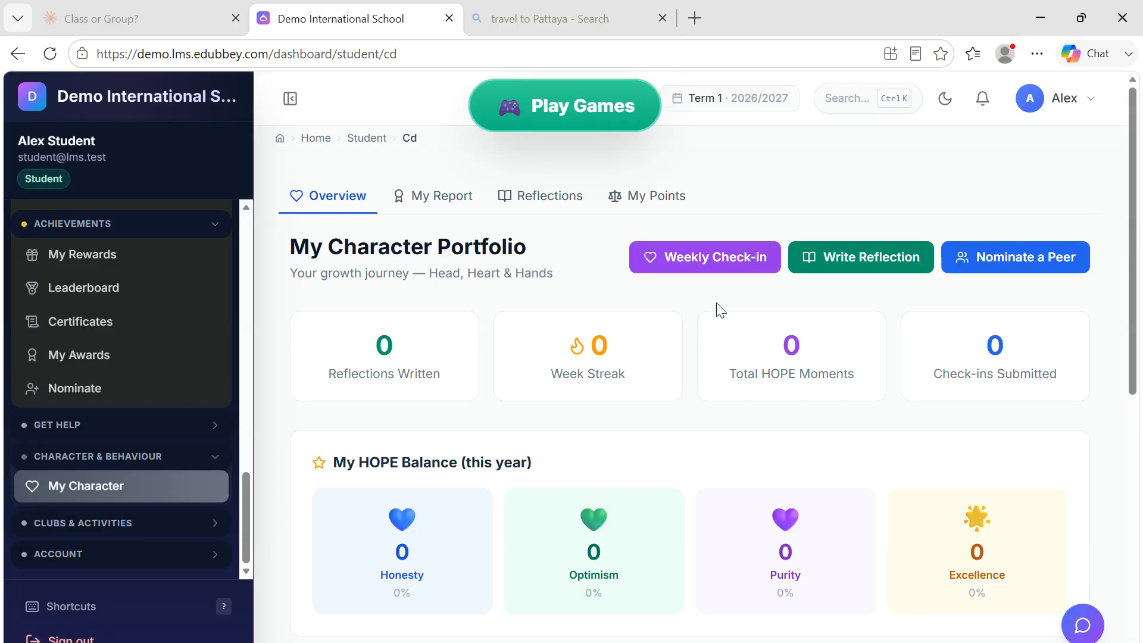
scroll(772, 444, down, 3)
scroll(636, 435, up, 3)
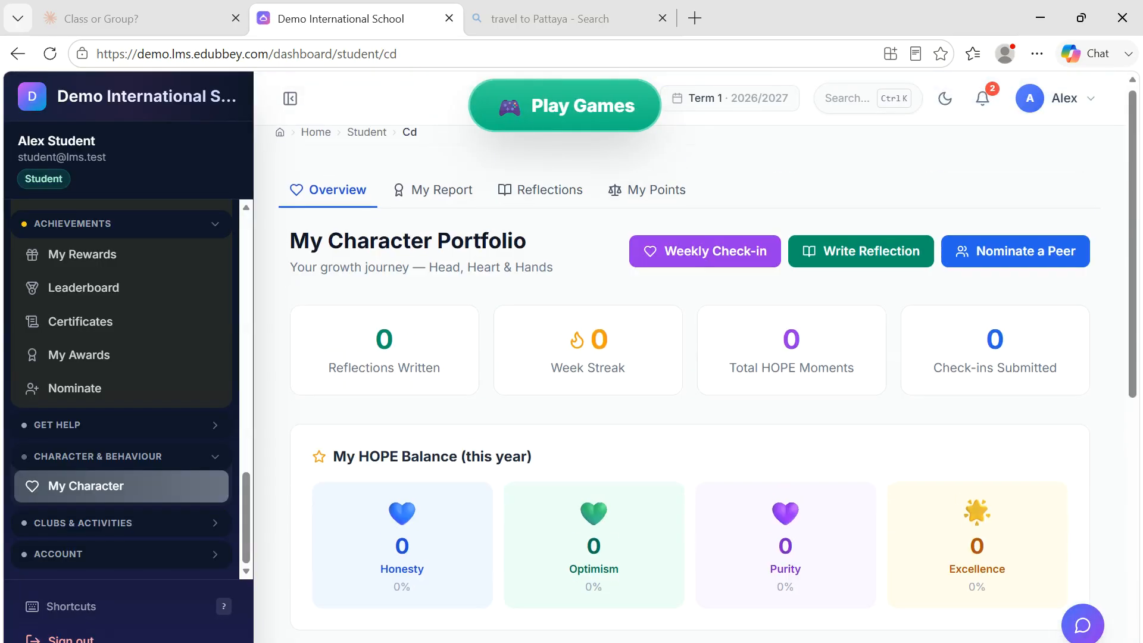
- Go through My Report and Reflections to My Points in the character portfolio
click(434, 196)
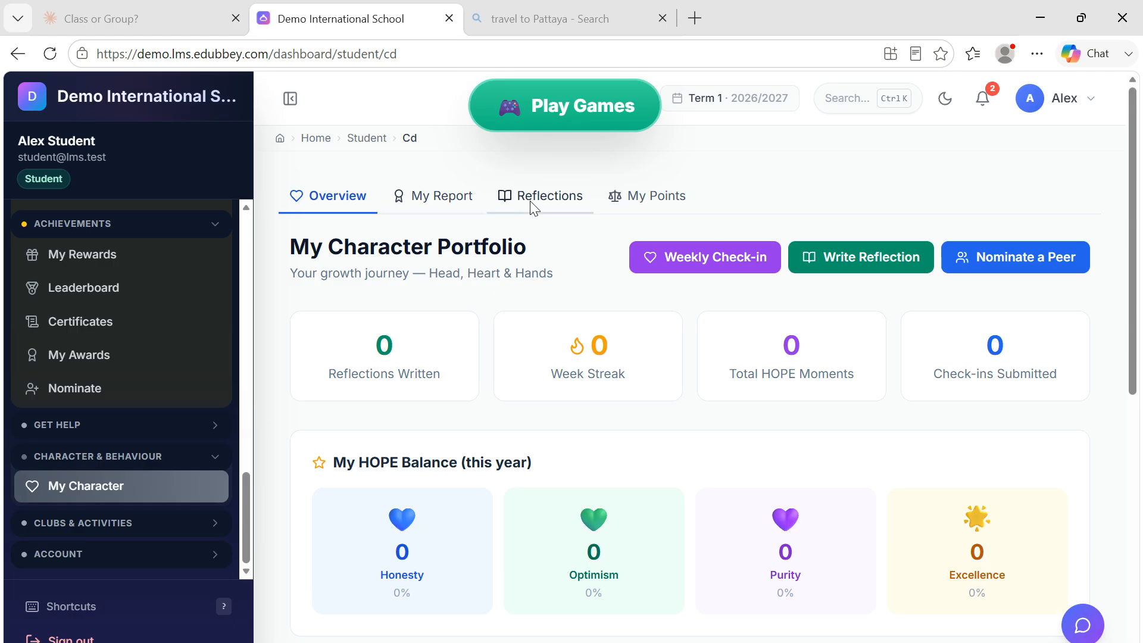
click(540, 197)
click(647, 196)
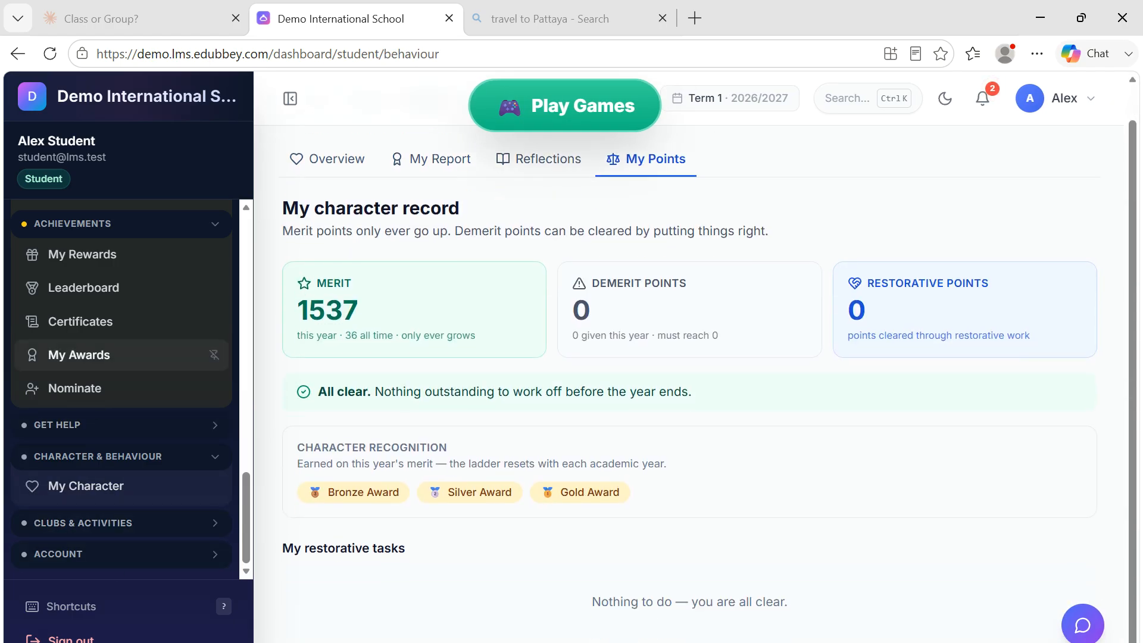
- Open the Introduction to Algebra course and view its One-Step Equations and Two-Step Equations lessons
scroll(118, 331, up, 8)
scroll(118, 322, up, 5)
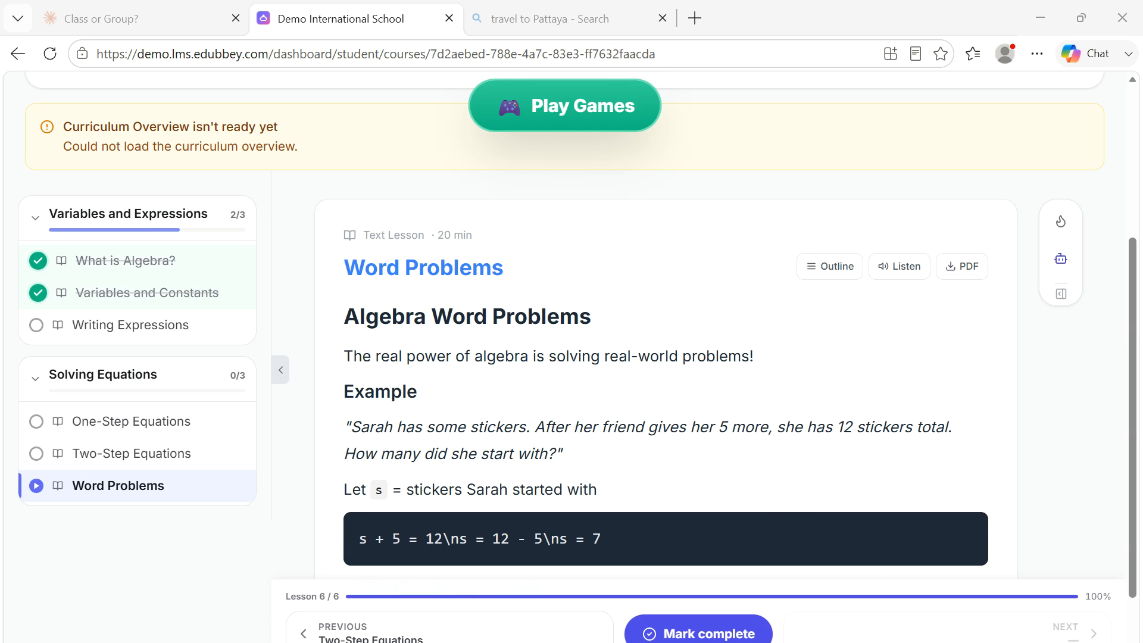
click(116, 427)
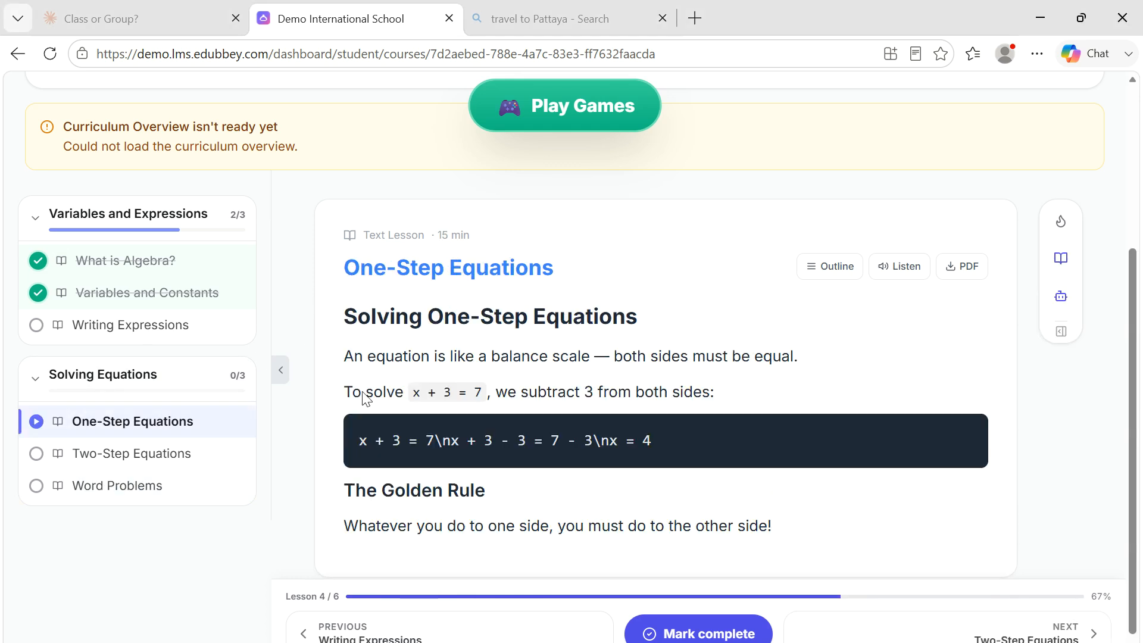
scroll(365, 397, down, 1)
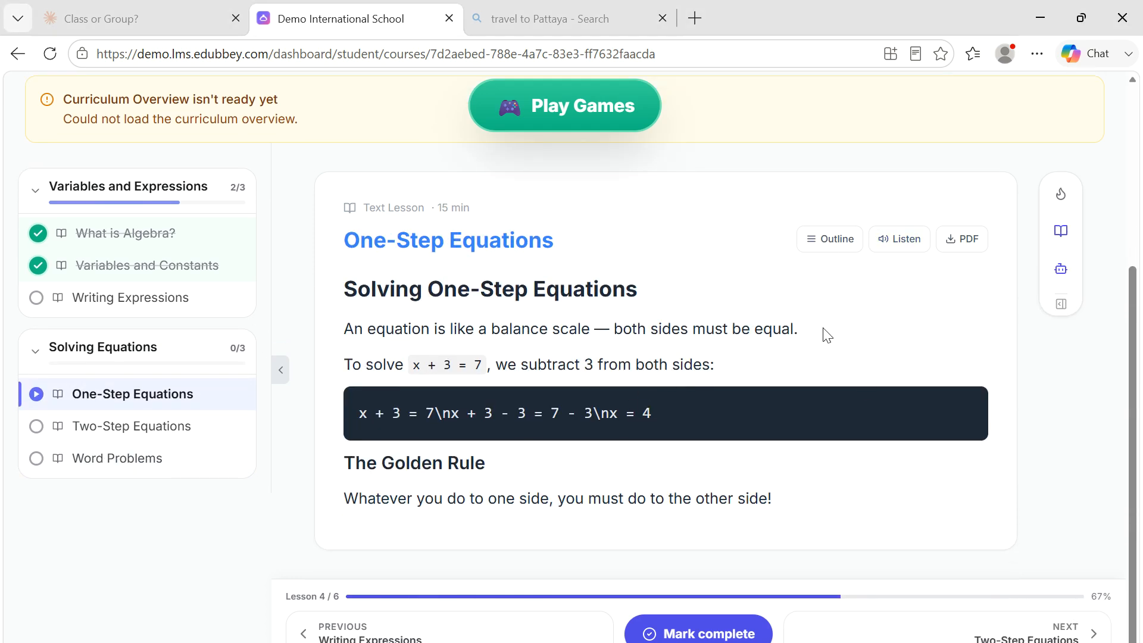
scroll(807, 262, up, 2)
click(163, 516)
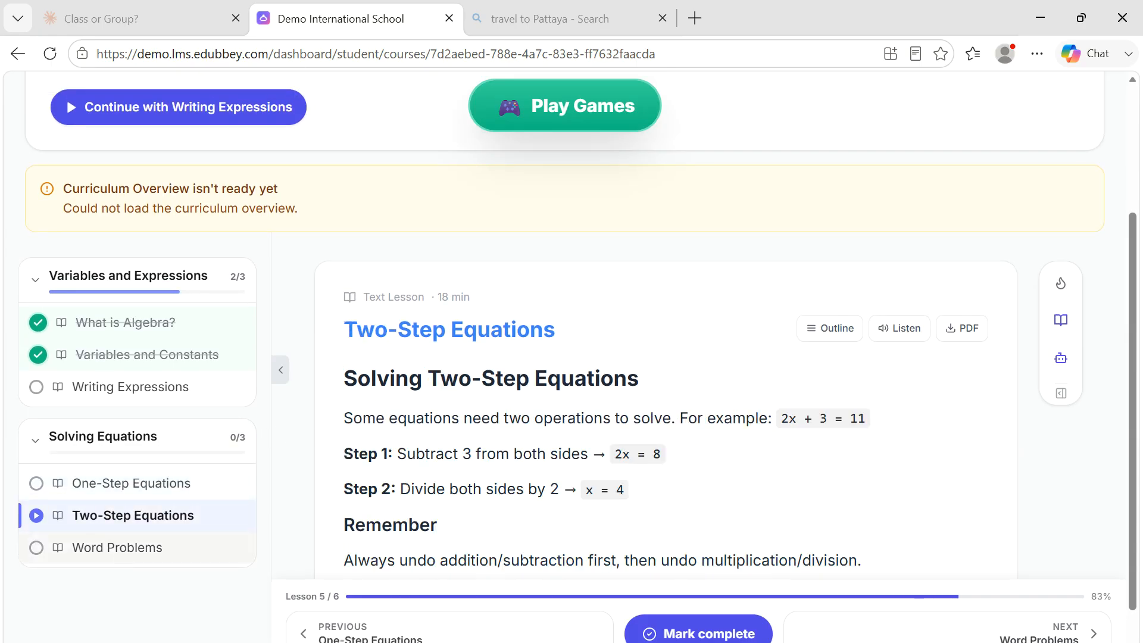
- Open the Word Problems lesson in Solving Equations and look over the Introduction to Algebra course header
click(119, 548)
scroll(584, 344, down, 3)
scroll(487, 282, up, 6)
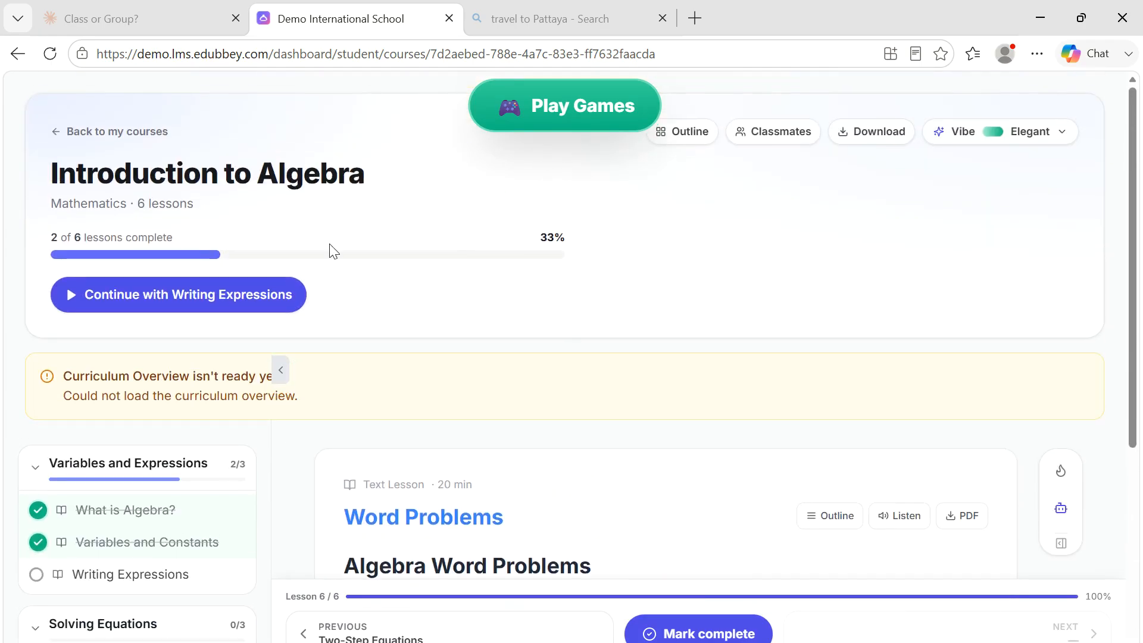
drag(87, 176, 278, 179)
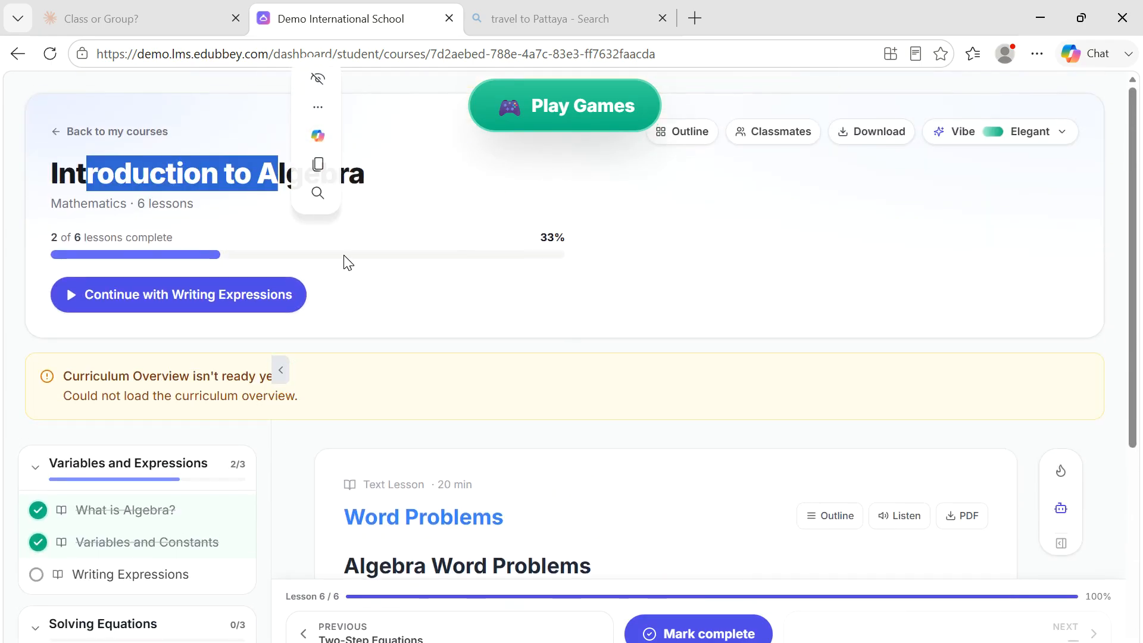
- Set the course page's theme colour to Rose, try the Hybrid vibe, and choose the Vibrant vibe
click(1030, 131)
scroll(928, 534, down, 1)
click(933, 582)
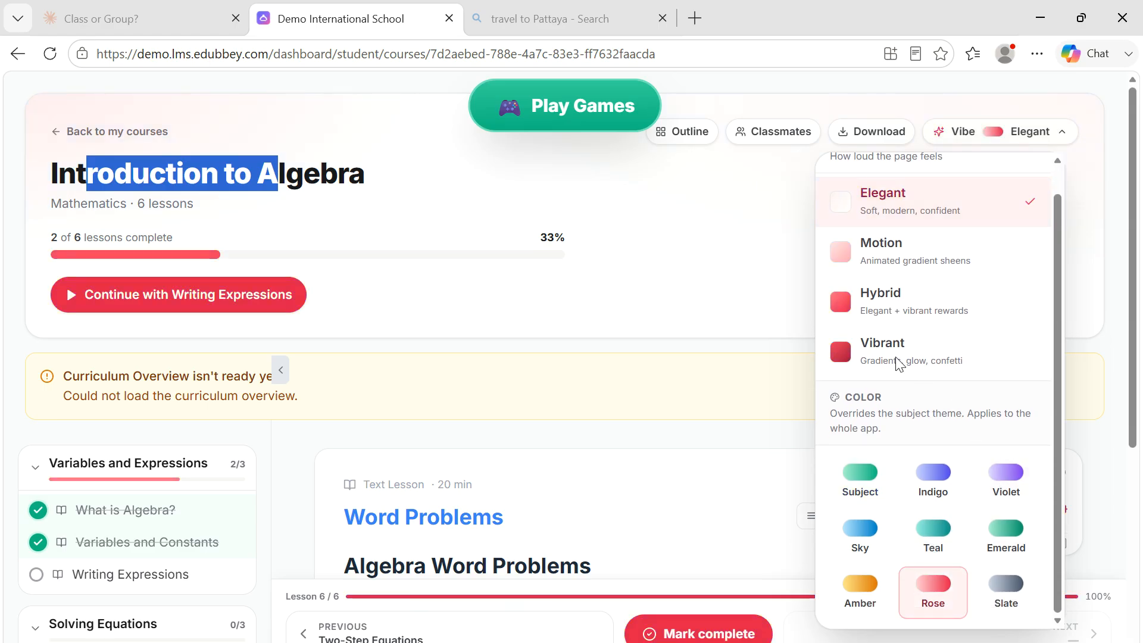
click(881, 297)
click(882, 351)
click(696, 256)
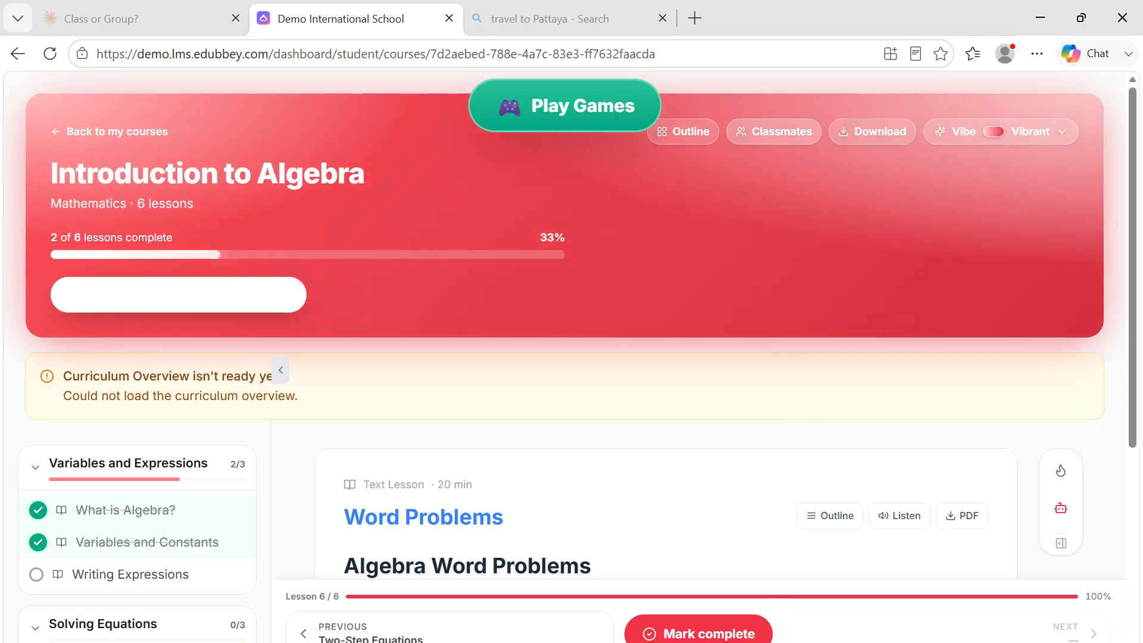
- Look through the Word Problems lesson in the new theme and reopen the Two-Step Equations lesson
scroll(631, 280, down, 5)
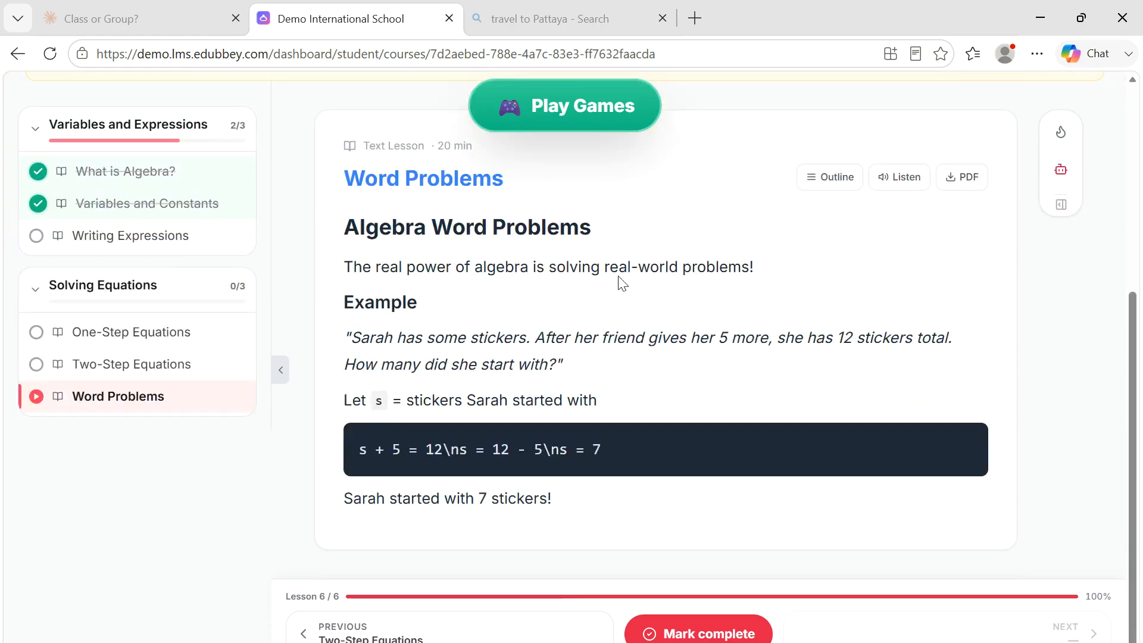
click(178, 364)
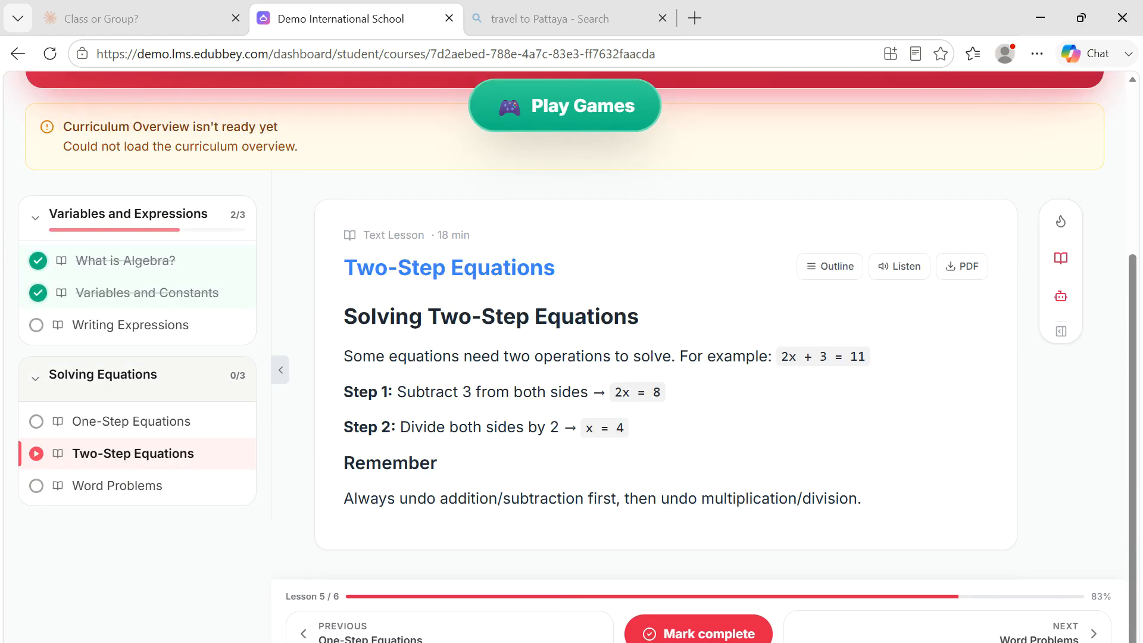